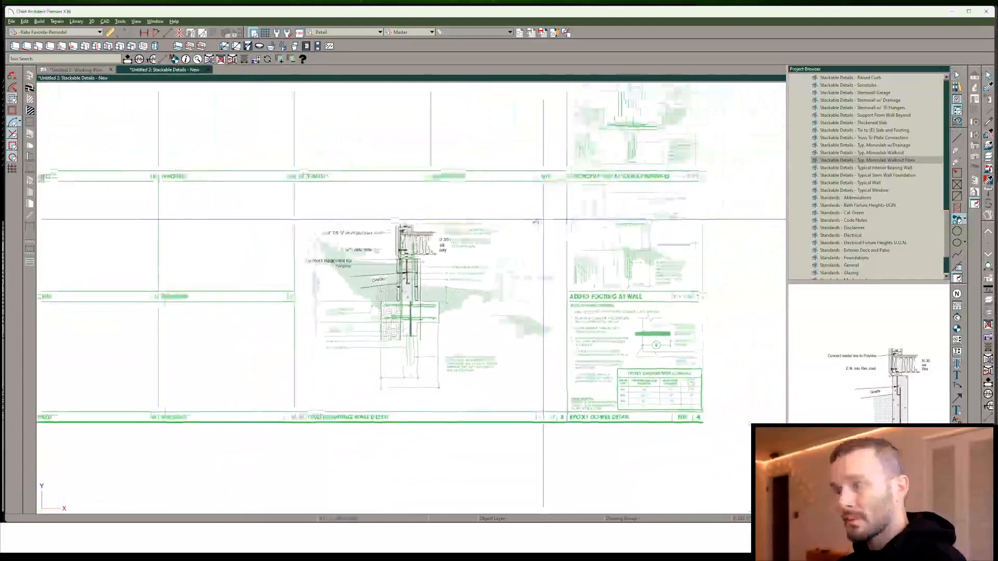
Examine how the CAD foundation detail lines up with the underlying 12" CMU retaining wall detail
scroll(531, 226, "up", 1)
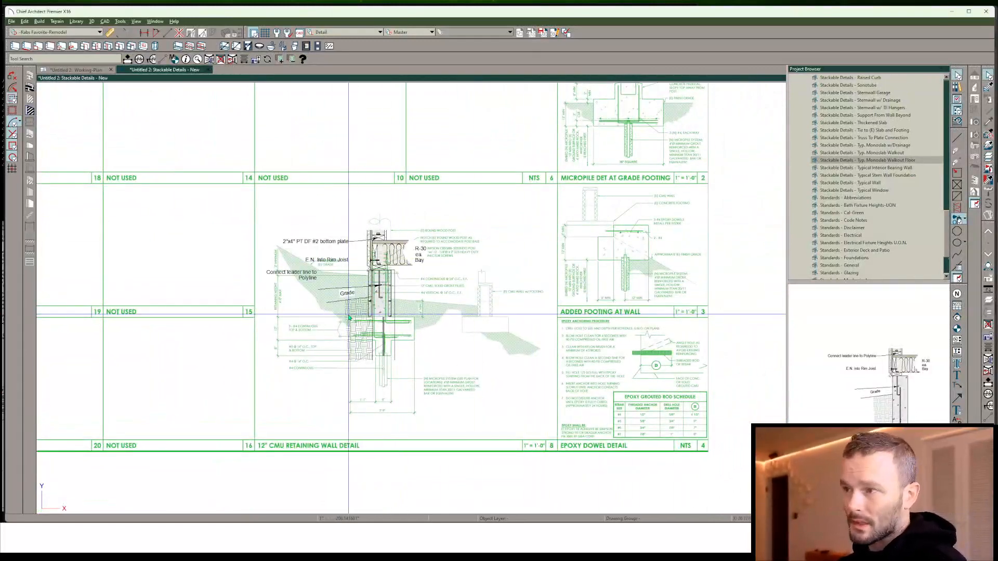
scroll(348, 315, "up", 3)
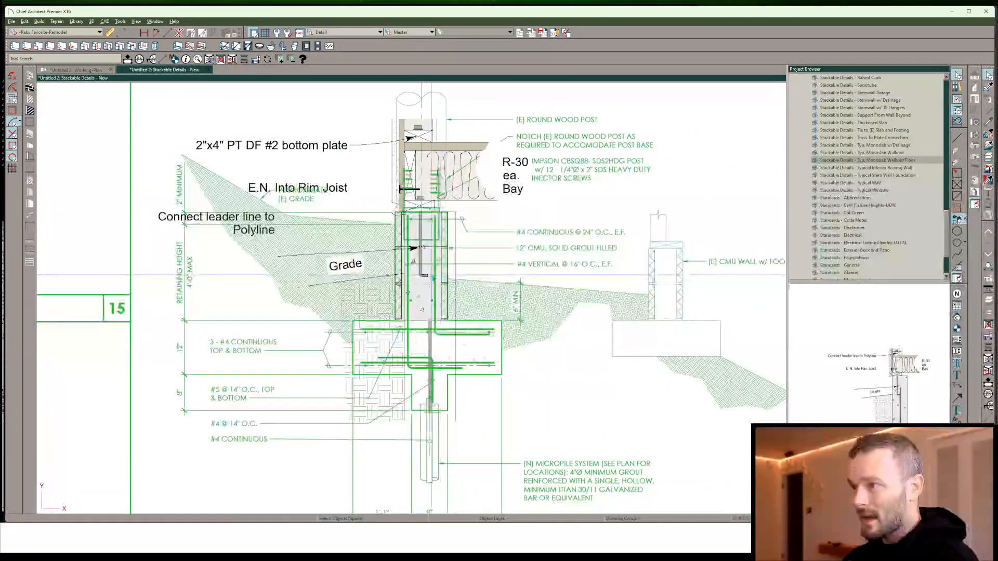
scroll(432, 276, "up", 5)
scroll(495, 285, "up", 1)
middle_click_drag(496, 285, 525, 373)
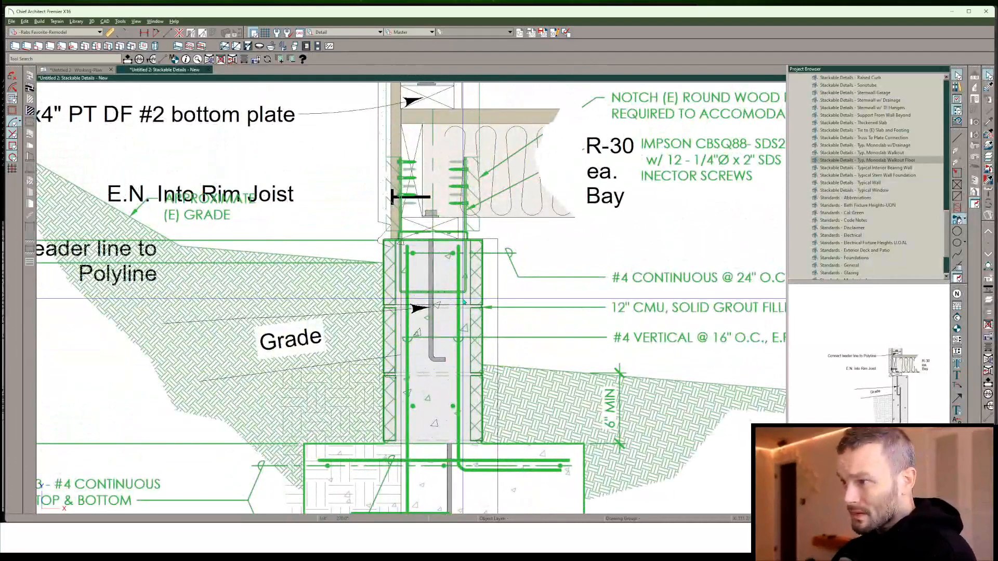
scroll(465, 302, "down", 5)
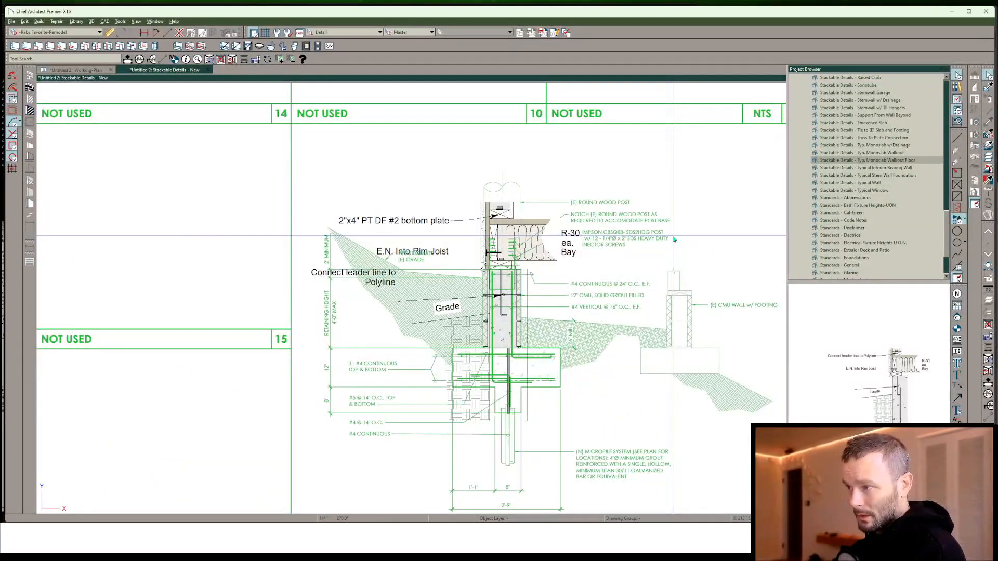
scroll(635, 312, "down", 3)
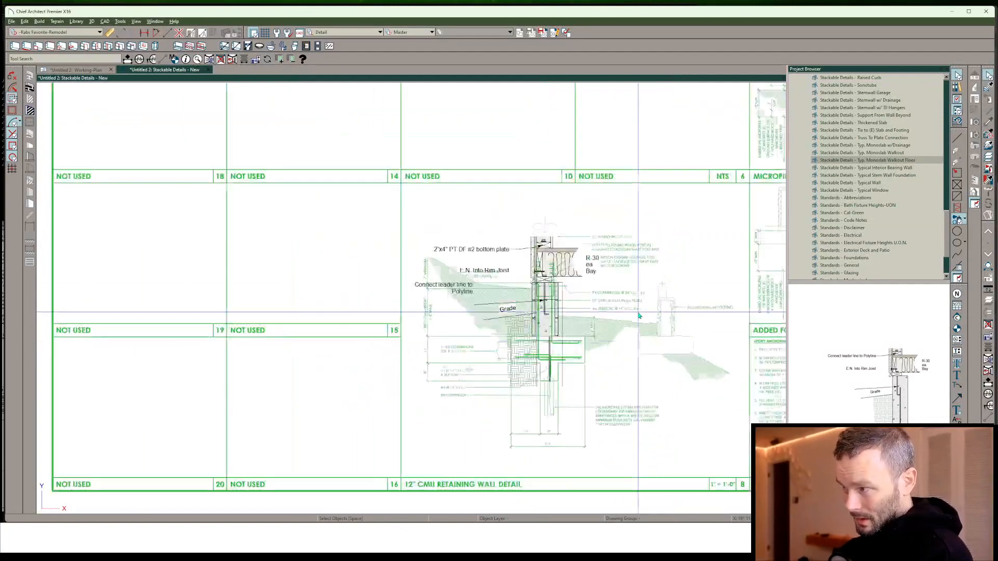
scroll(503, 306, "up", 5)
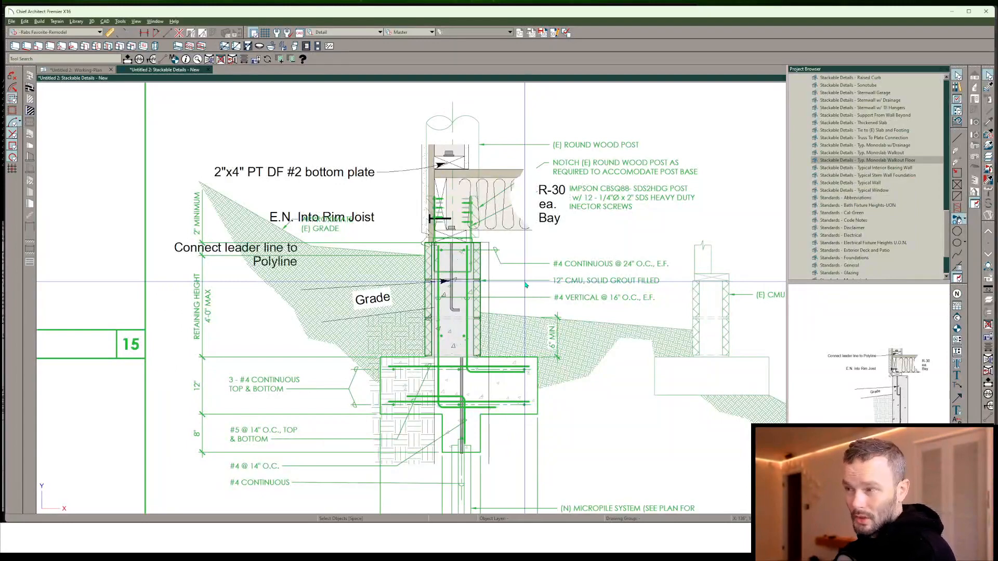
Select the concrete wall fill and compare its outline with the CMU wall and post base in the reference detail
scroll(450, 285, "up", 5)
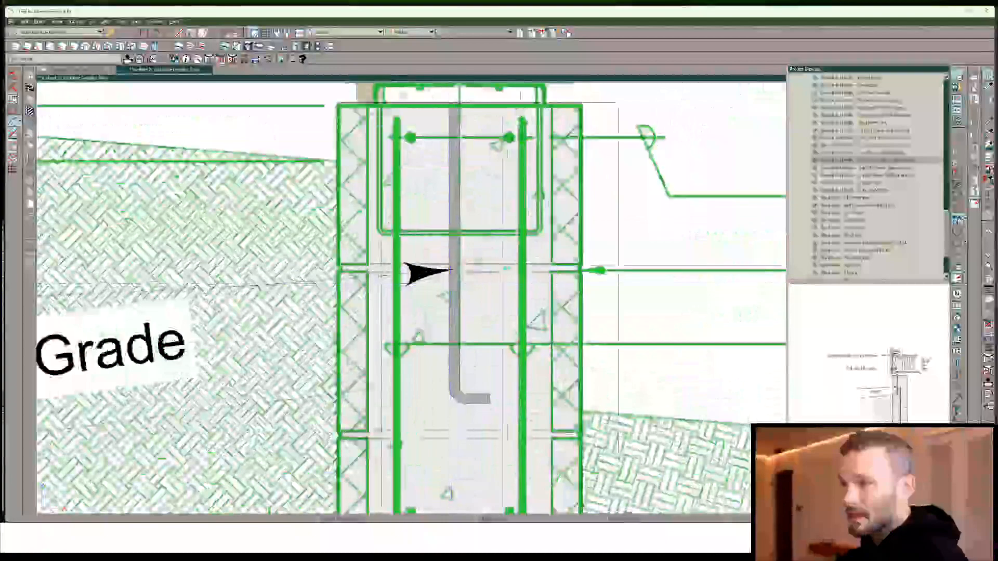
scroll(582, 203, "down", 4)
left_click(516, 136)
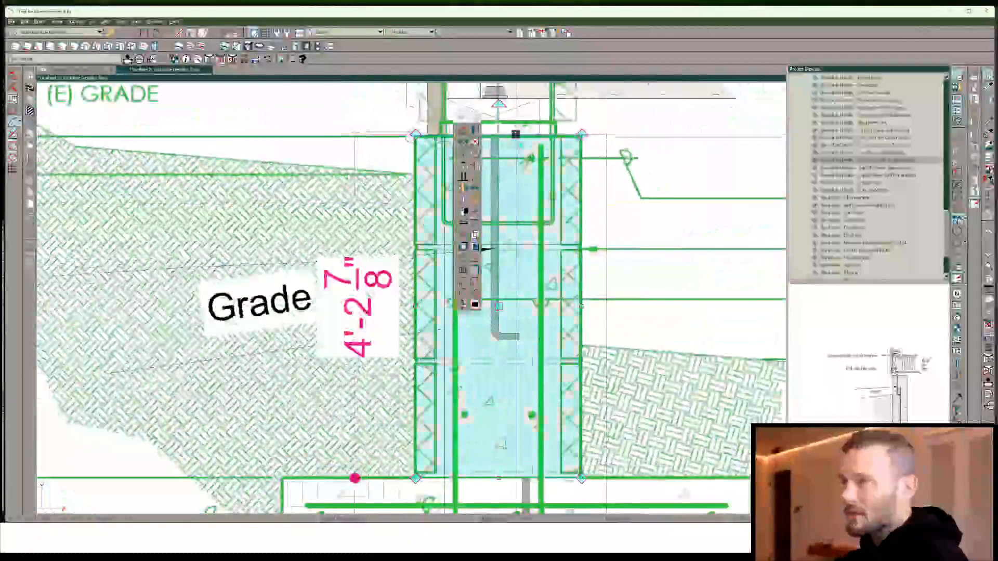
scroll(582, 306, "down", 5)
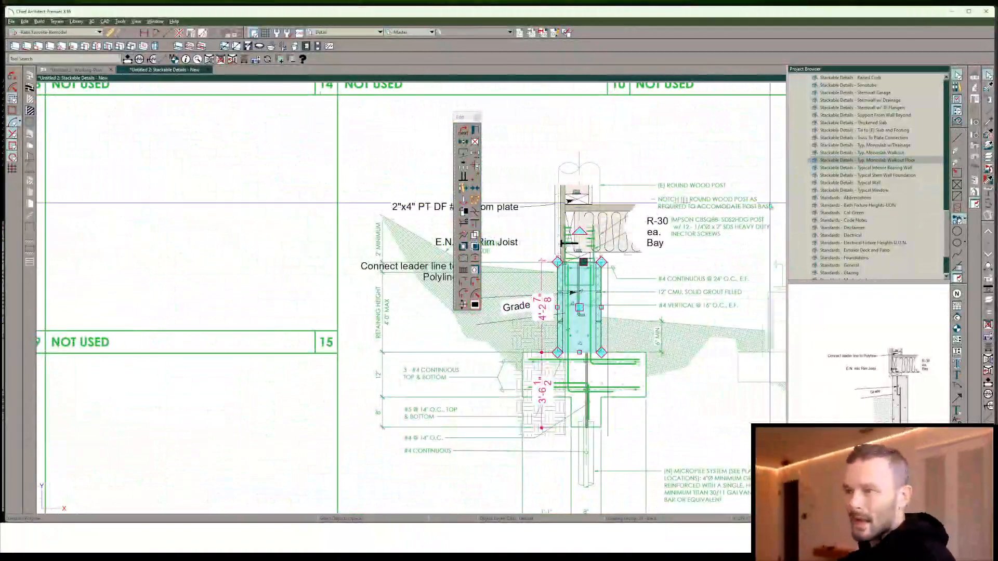
scroll(651, 256, "up", 3)
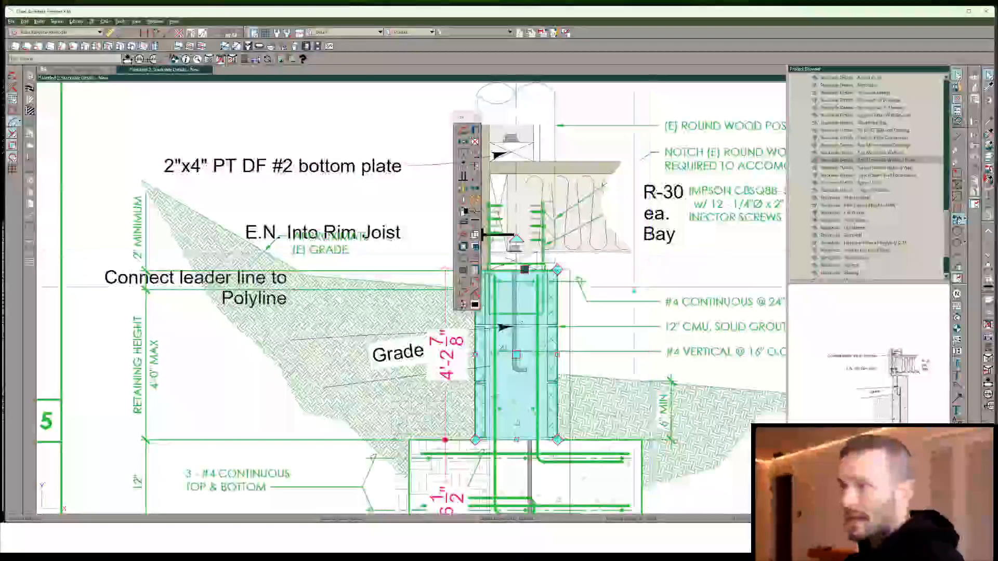
middle_click_drag(632, 289, 677, 363)
scroll(677, 363, "up", 1)
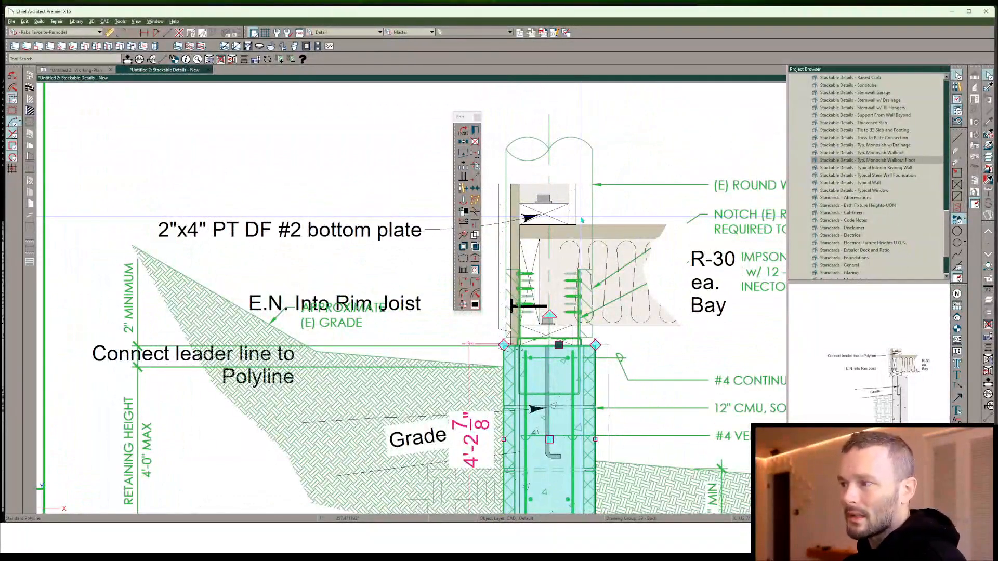
scroll(674, 348, "down", 2)
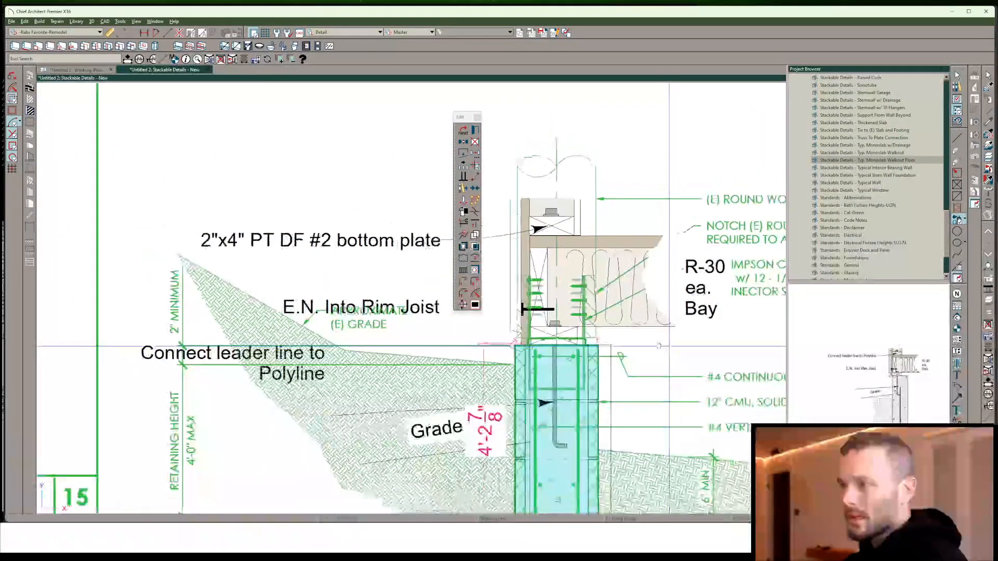
mouse_move(674, 347)
middle_mouse_down()
mouse_move(594, 320)
mouse_move(624, 355)
middle_mouse_up()
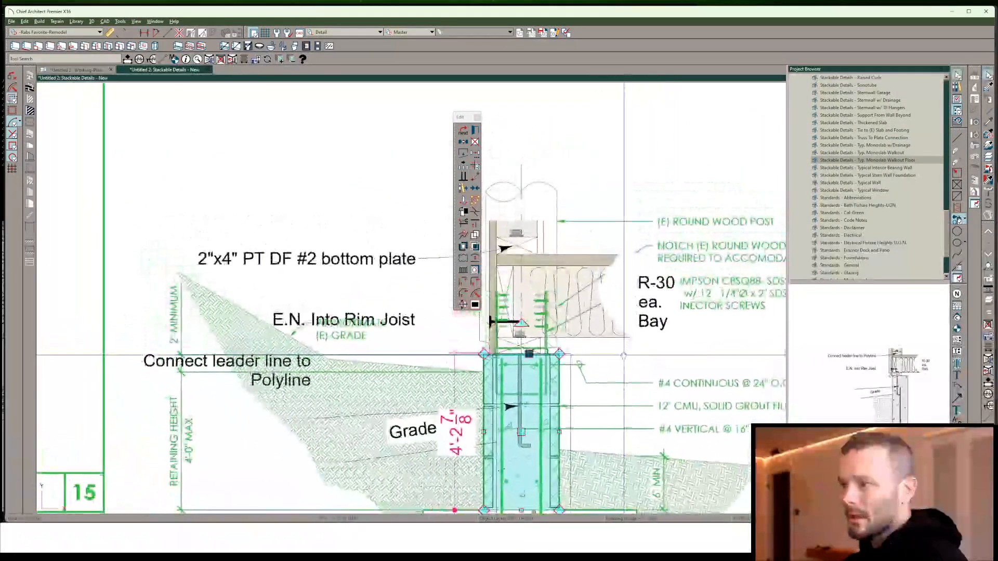
scroll(622, 358, "down", 2)
scroll(610, 365, "down", 1)
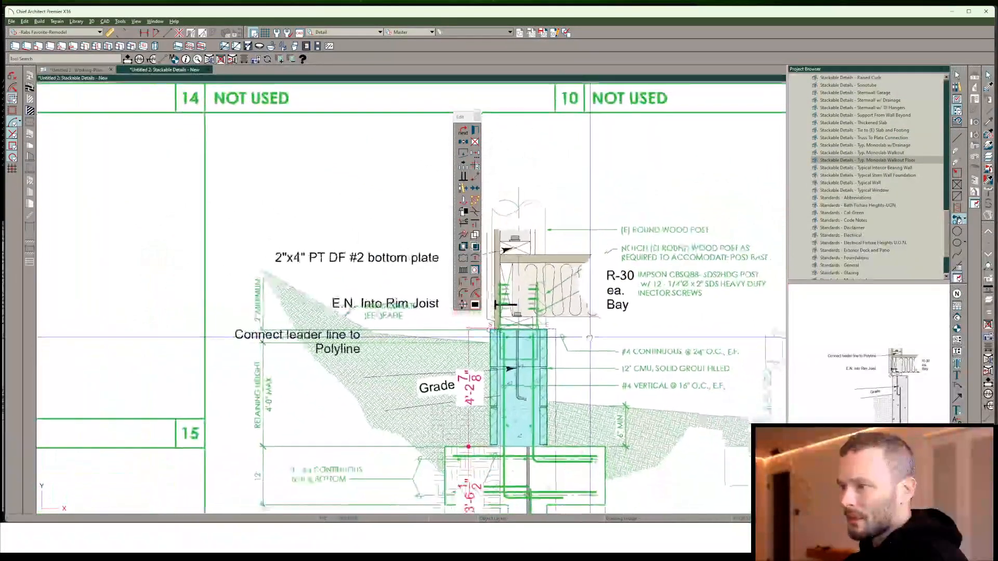
Delete the batt insulation, its surrounding box and the subfloor above it from the floor framing beside the wall
left_click(577, 309)
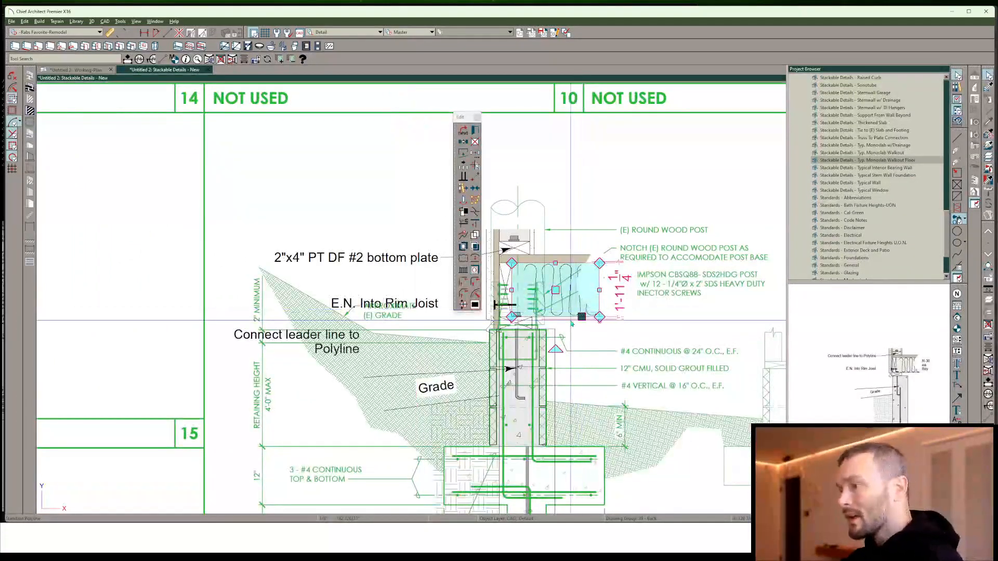
key("Escape")
left_click(564, 271)
key("Tab")
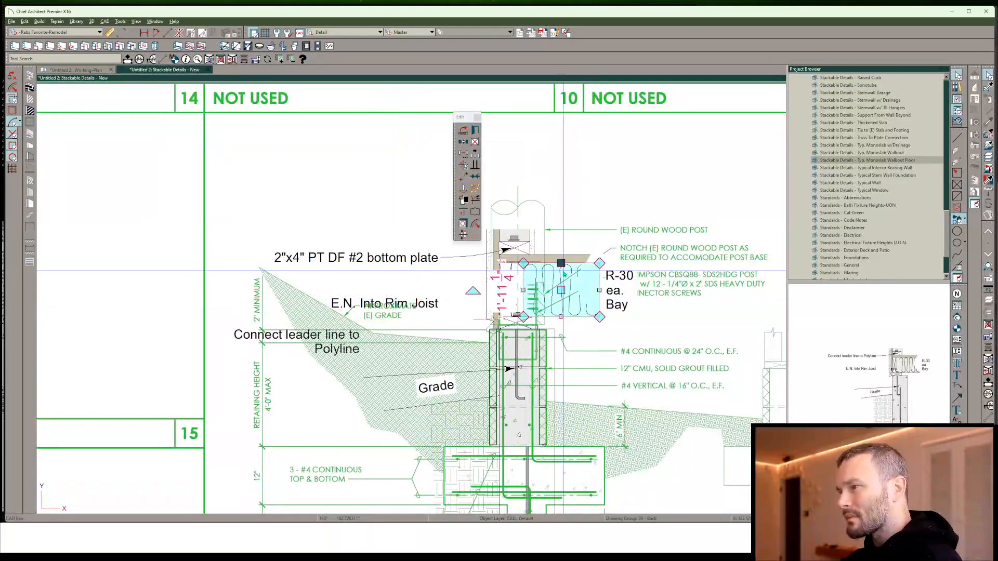
key("Delete")
left_click(566, 257)
key("Delete")
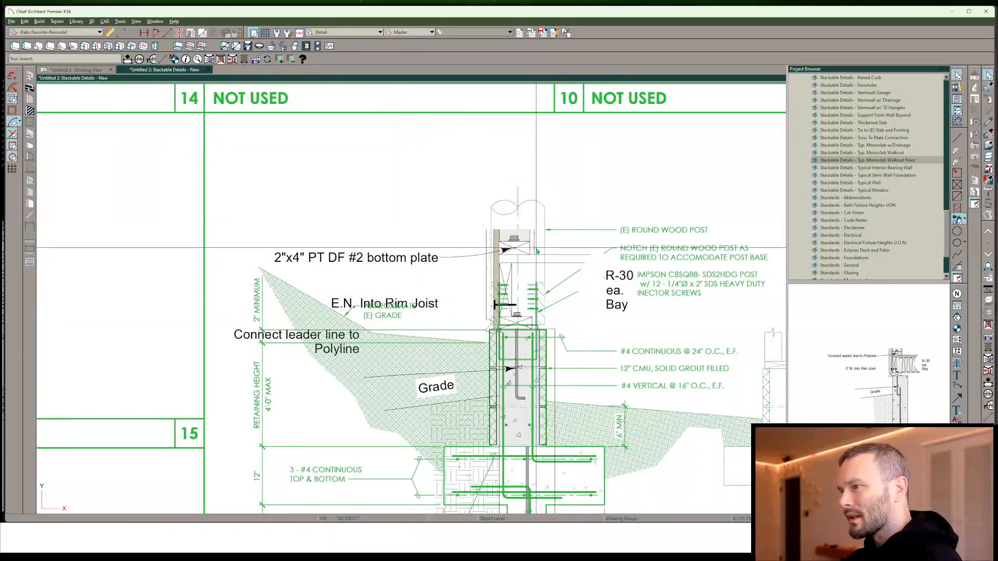
left_click(549, 257)
key("Delete")
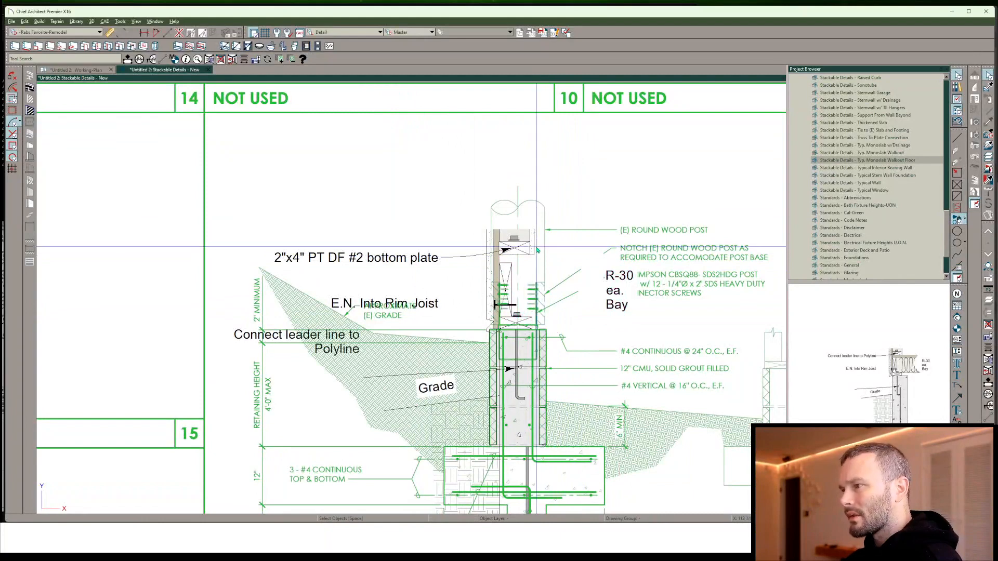
Open the line style settings of the remaining floor framing polyline
left_click(565, 255)
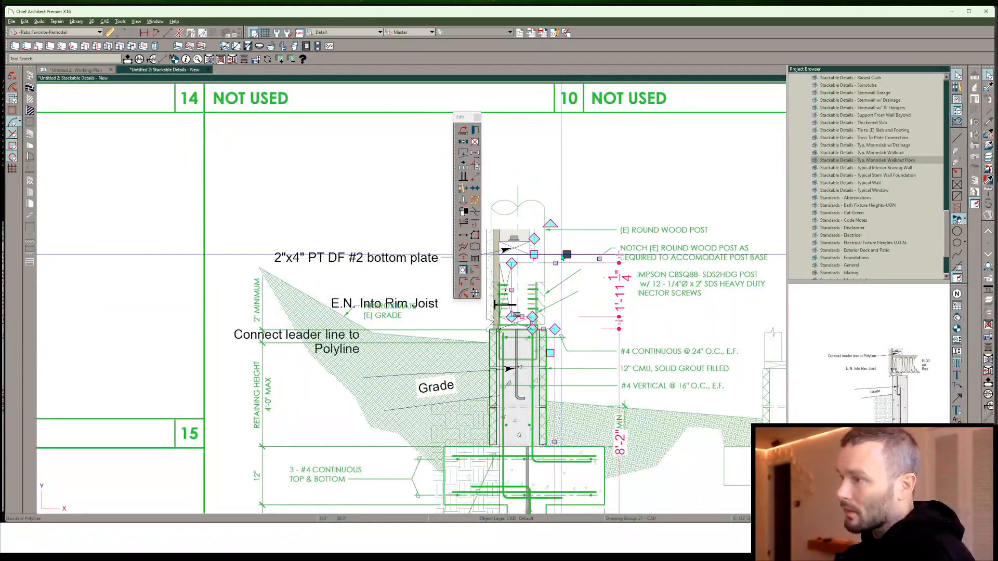
double_click(564, 256)
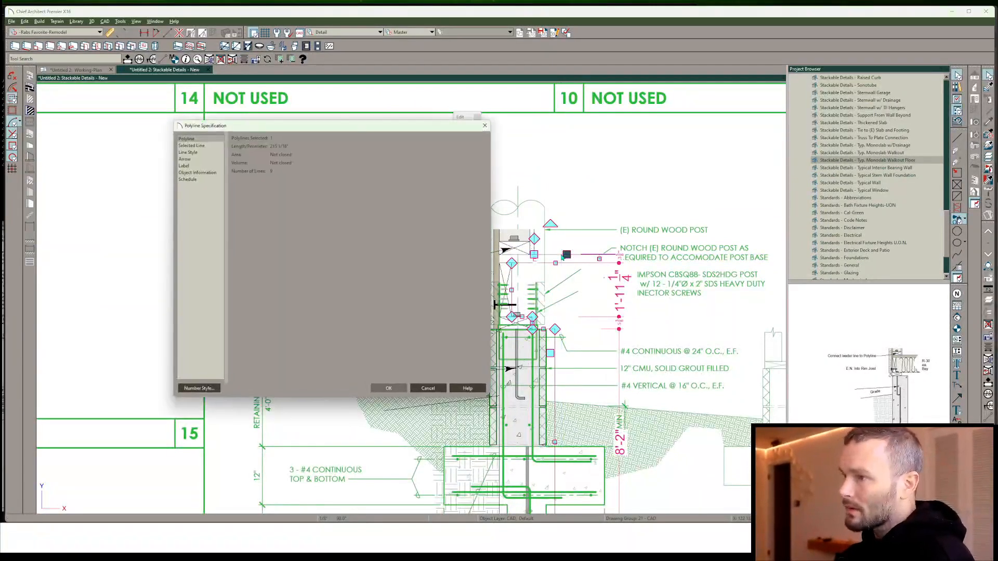
left_click(189, 153)
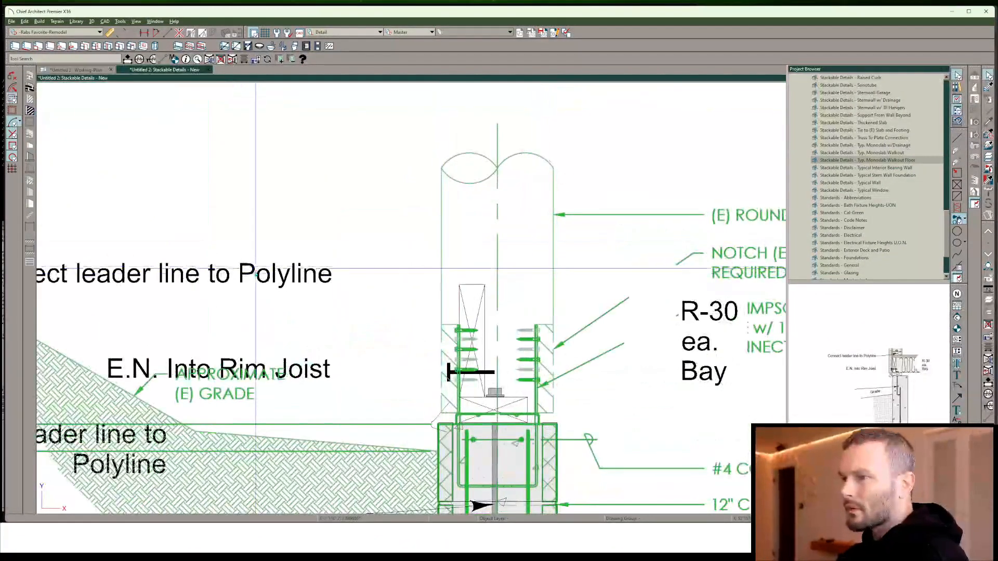
Delete the lower, two-line "Connect leader line to Polyline" note beside the retaining wall
left_click(256, 279)
scroll(256, 276, "down", 3)
scroll(215, 262, "down", 2)
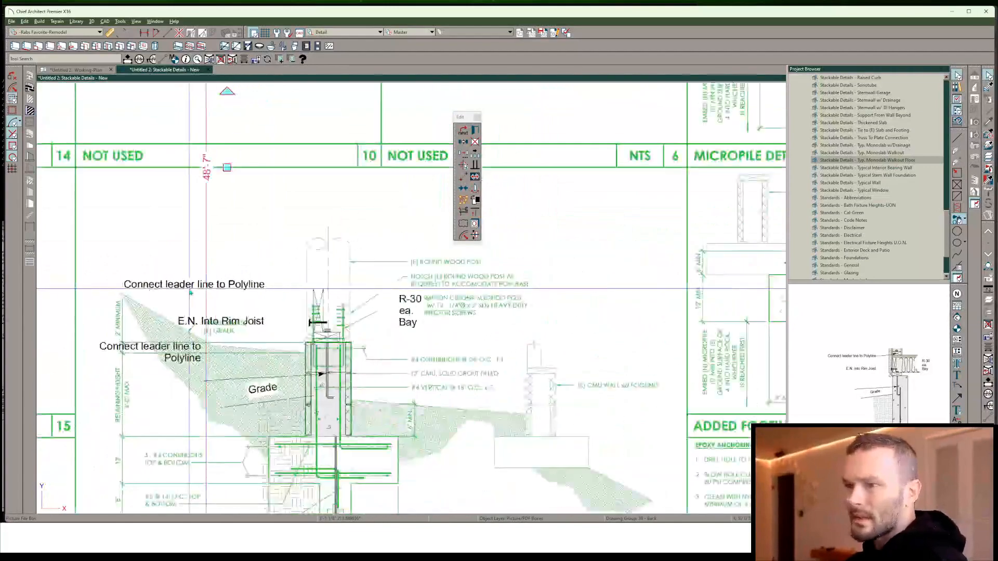
left_click(192, 263)
left_click(231, 323)
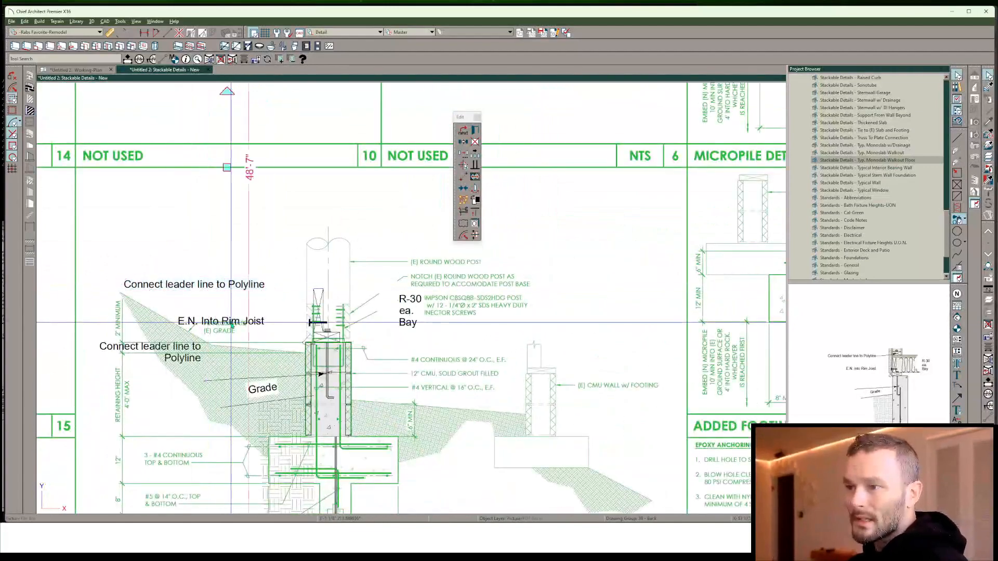
scroll(232, 322, "down", 2)
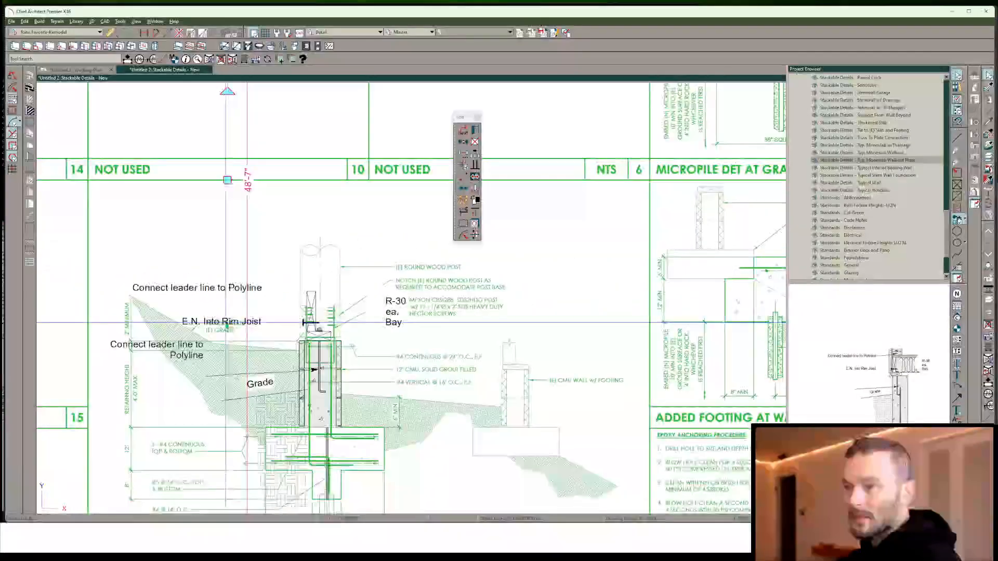
left_click(223, 321)
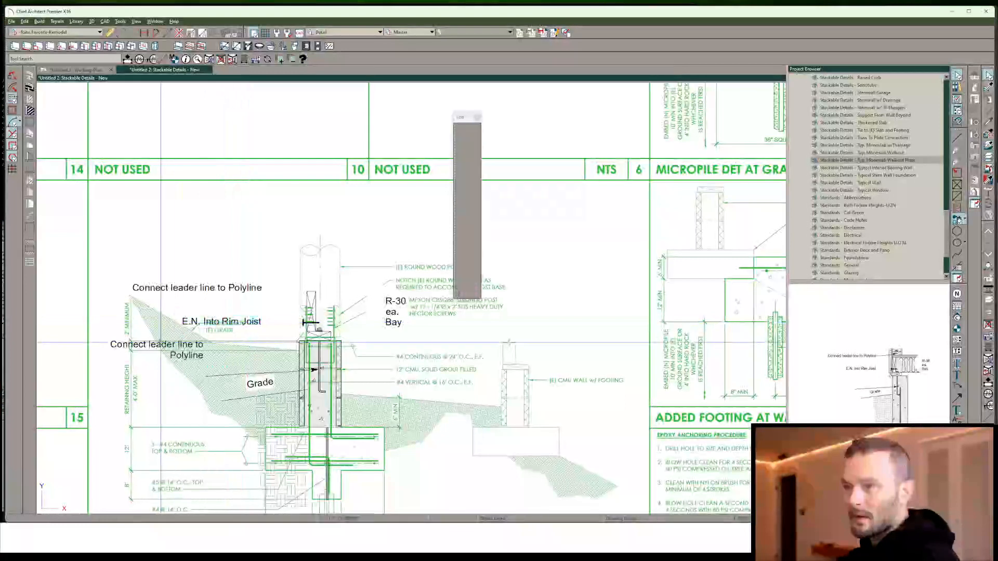
left_click(159, 345)
key("Delete")
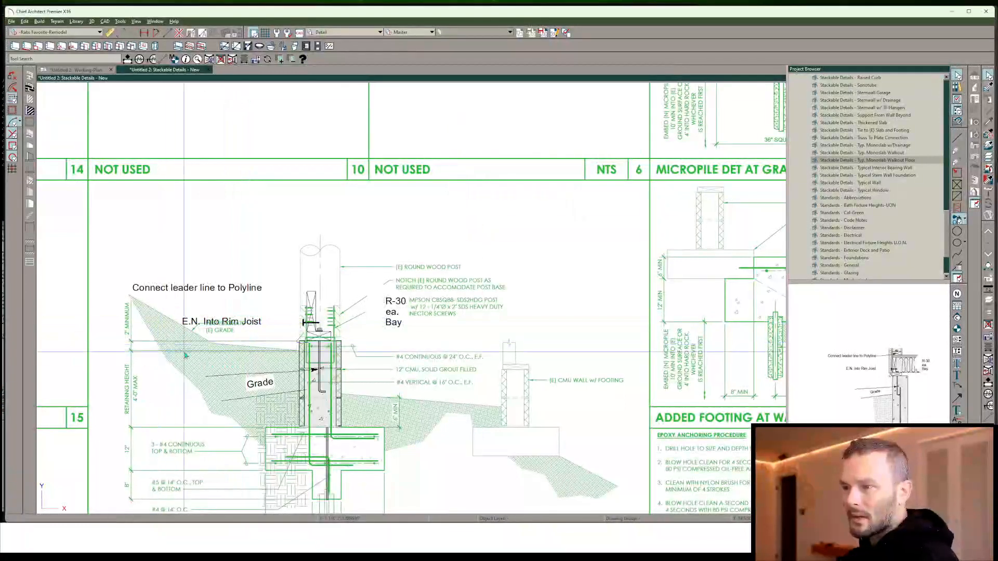
Delete the "E.N. Into Rim Joist" and "R-30 ea. Bay" notes along with the crossed rim joist above the sill plate
left_click(240, 324)
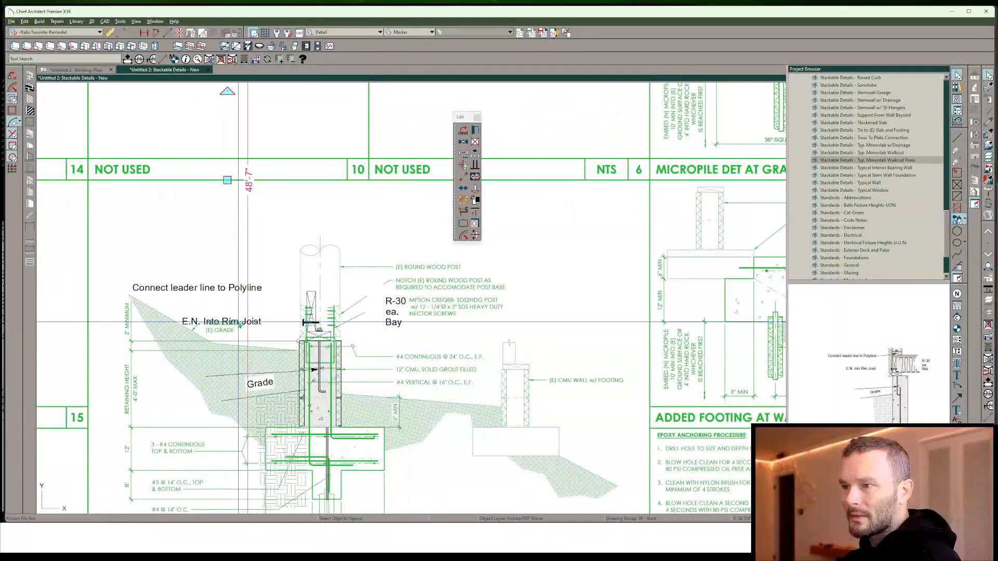
key("Delete")
left_click(400, 318)
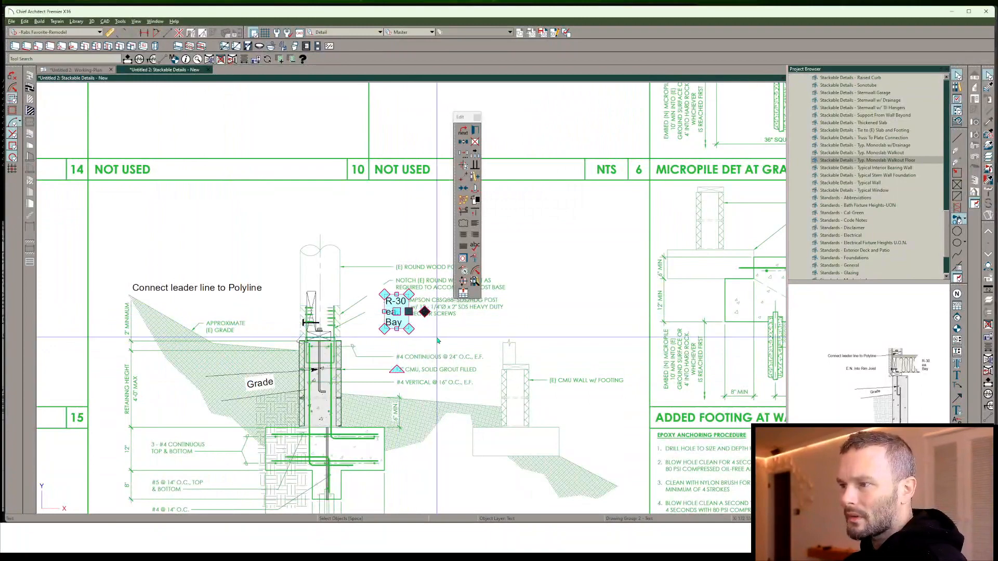
key("Delete")
left_click(318, 311)
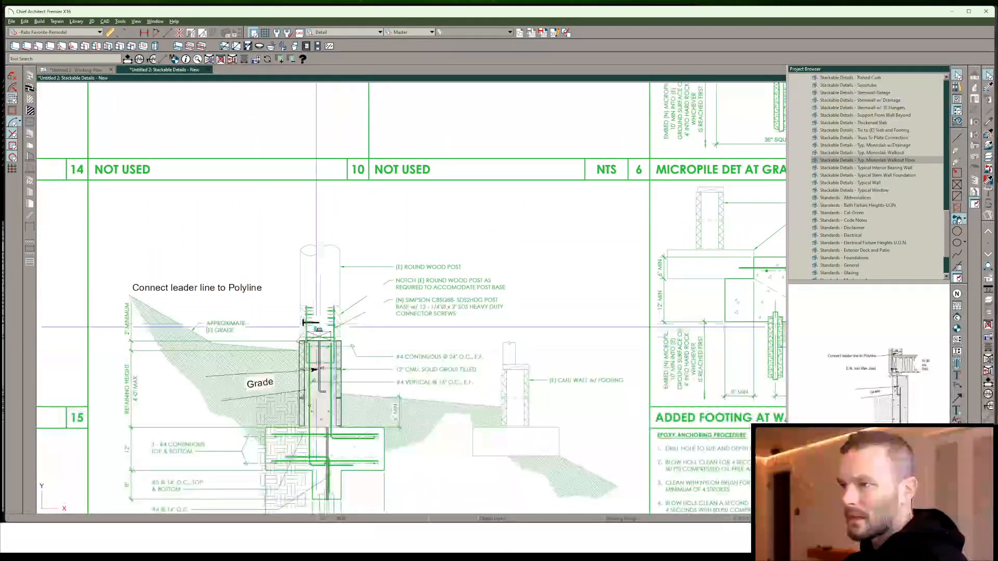
Move the hooked anchor bolt down onto the reference's right-hand vertical rebar so its bend sits in the footing
left_click(310, 321)
scroll(321, 448, "up", 5)
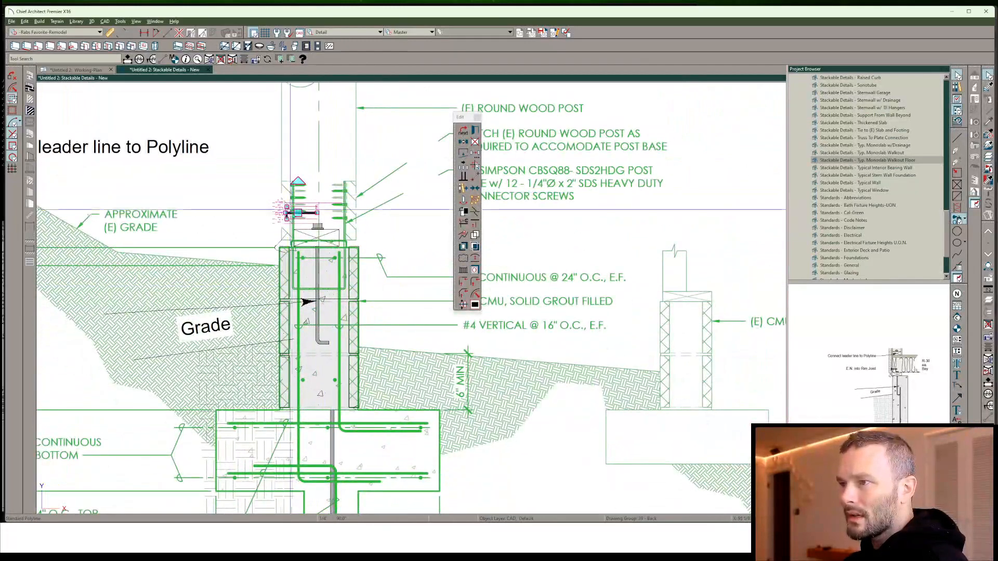
scroll(285, 212, "up", 2)
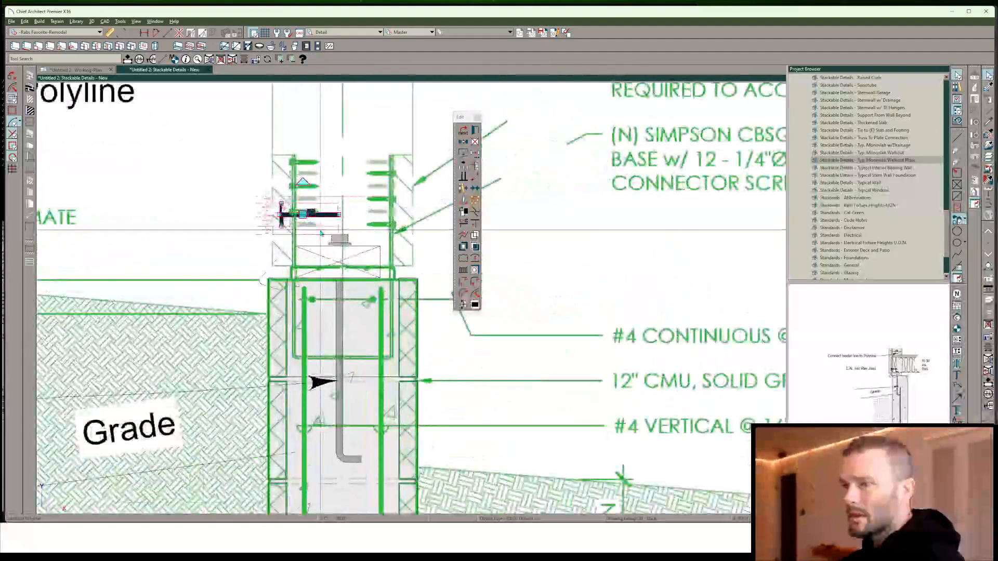
scroll(345, 234, "down", 2)
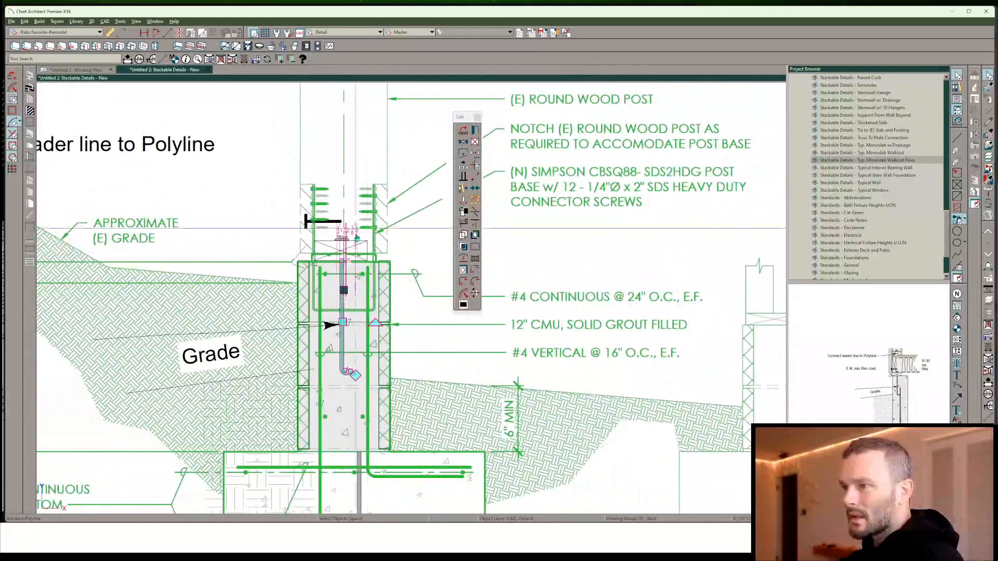
scroll(364, 278, "down", 2)
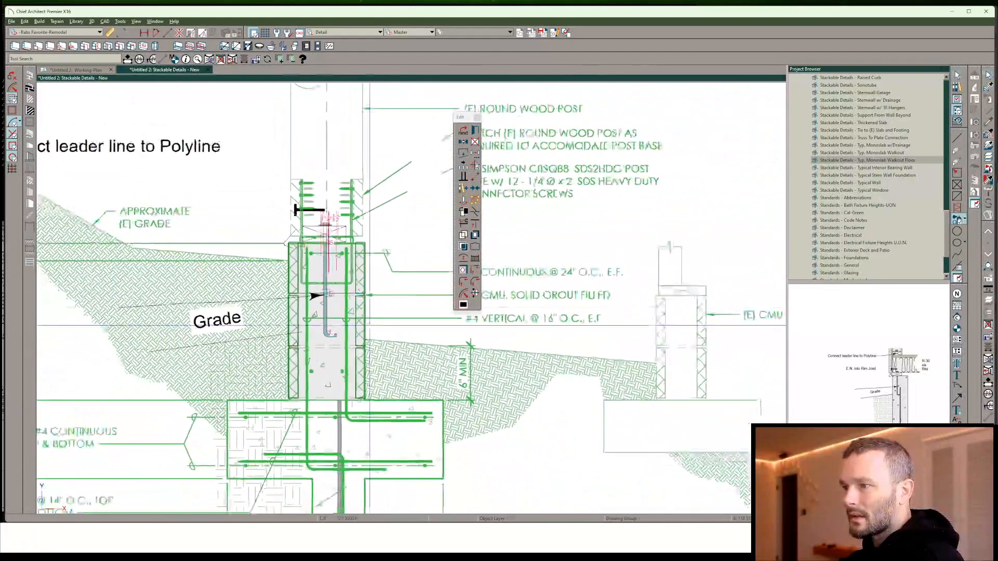
left_click_drag(328, 270, 347, 379)
Extend the moved bar's bottom leg to about 2'-0 1/4" to follow the horizontal rebar in the footing
scroll(355, 421, "up", 5)
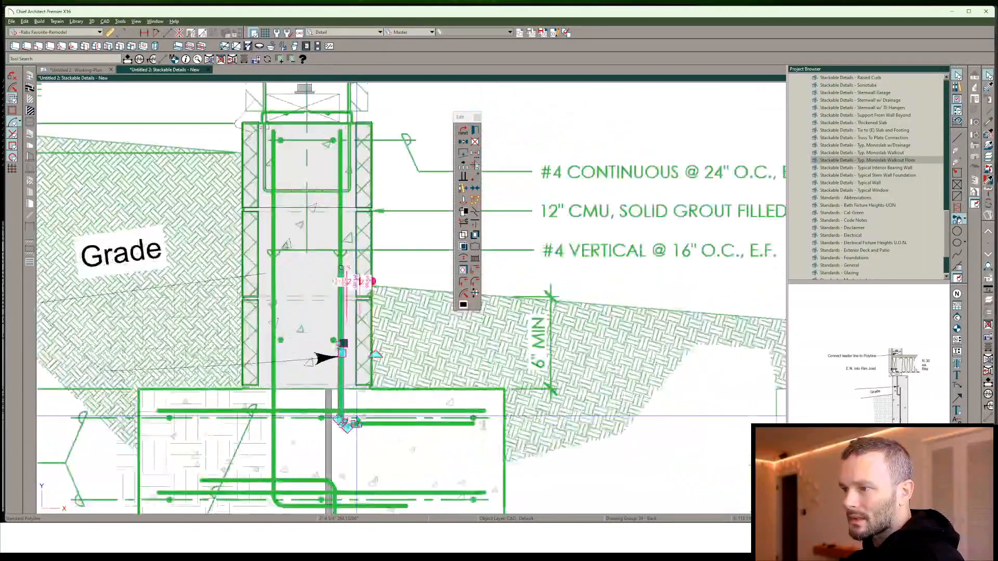
left_click_drag(362, 424, 487, 426)
middle_click_drag(338, 250, 343, 323)
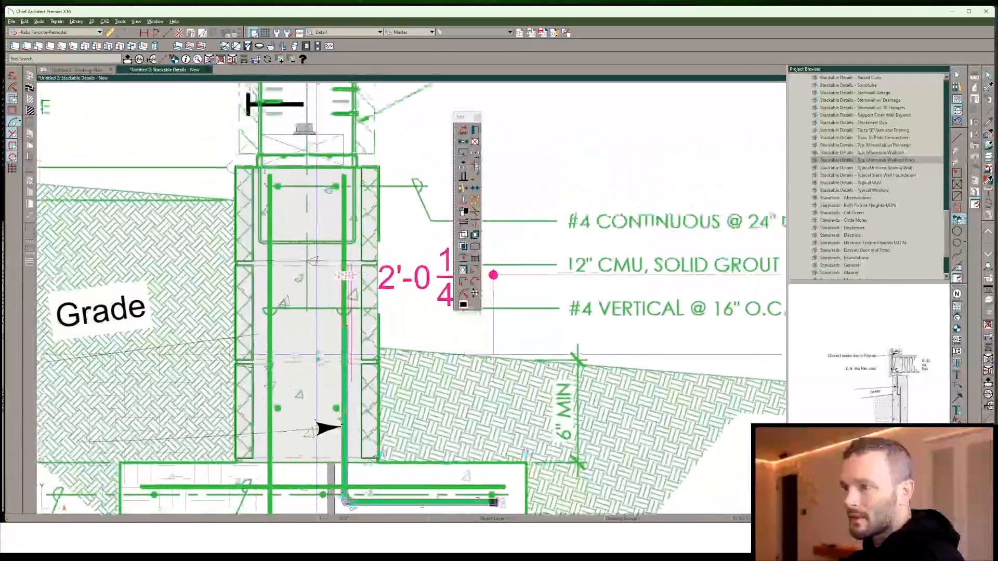
Extend the bar's vertical leg up to about 4'-7 1/8" to match the top of the reference's right-hand vertical rebar
left_click_drag(344, 325, 344, 174)
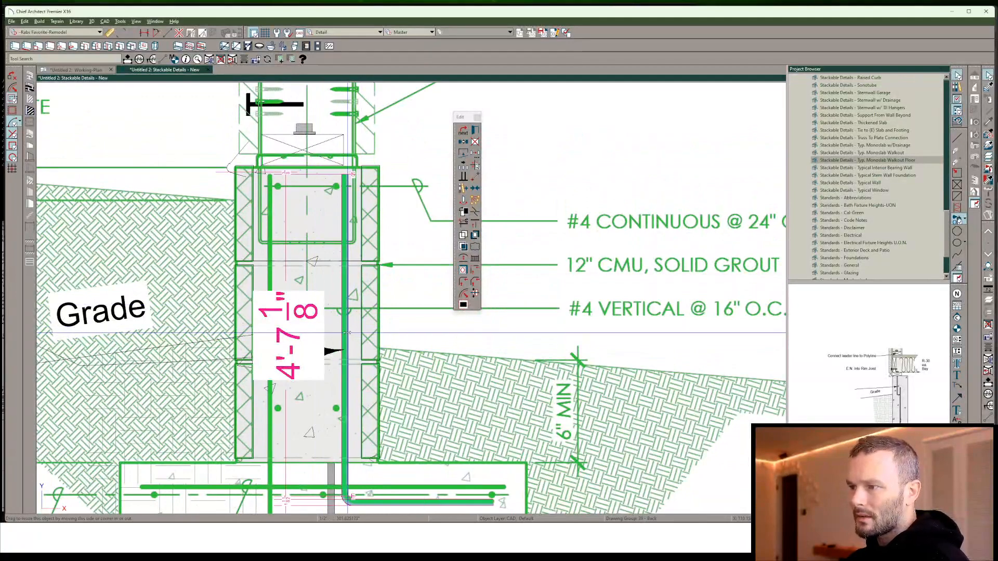
left_click(347, 334)
Bring the reference PDF to the front of the drawing order so it overlays the detail's CAD objects
left_click(473, 355)
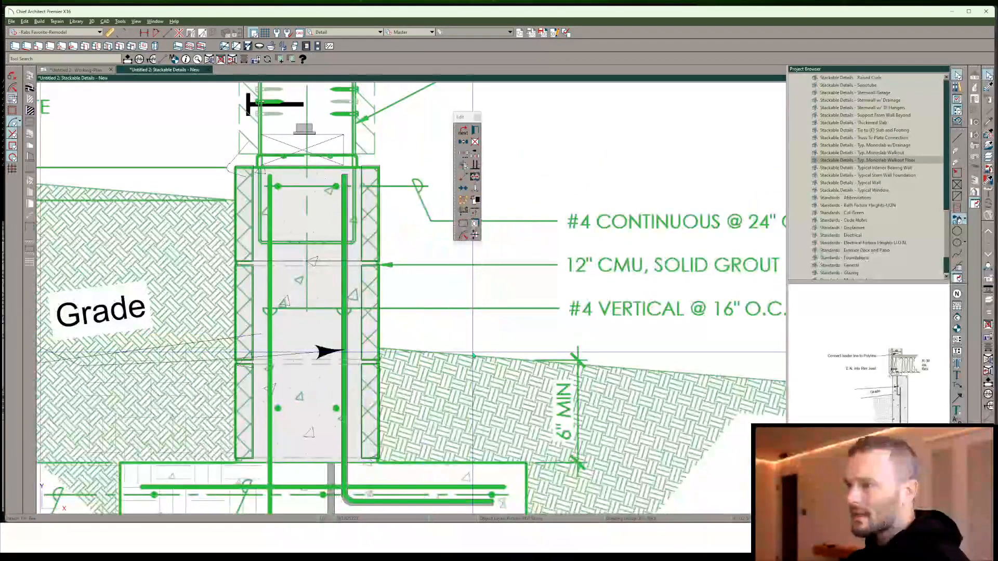
left_click(463, 165)
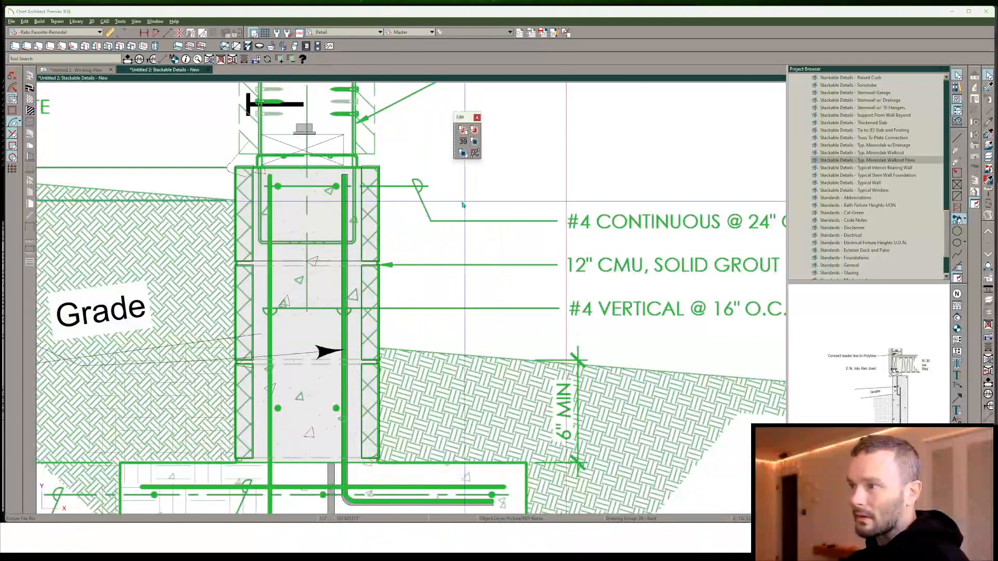
left_click(463, 155)
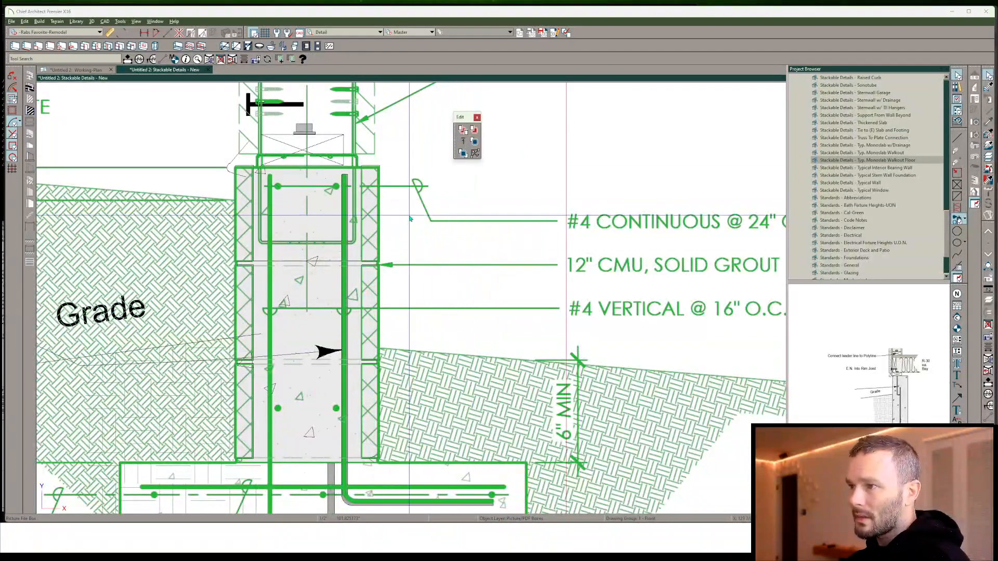
scroll(432, 255, "down", 1)
scroll(432, 255, "down", 2)
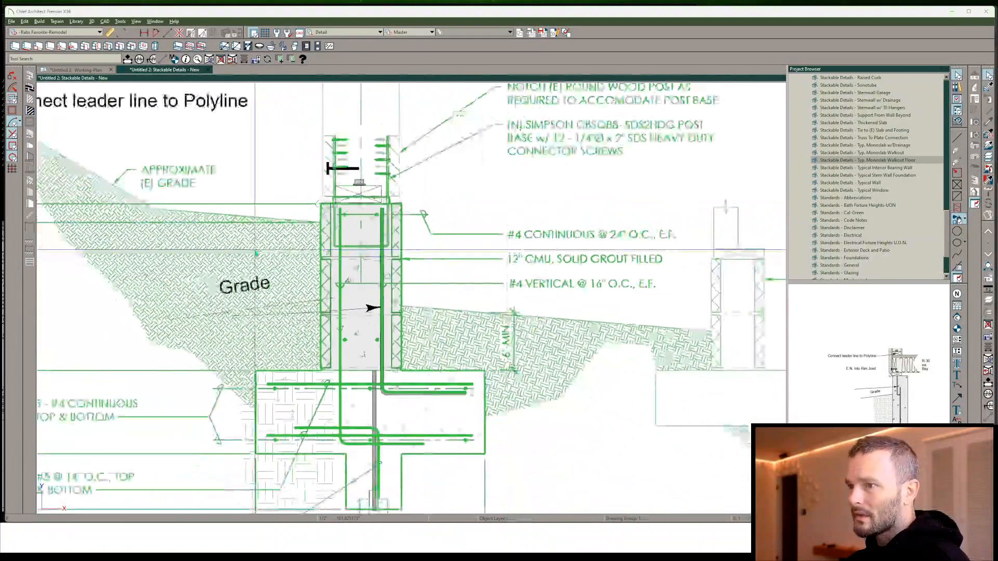
left_click(465, 165)
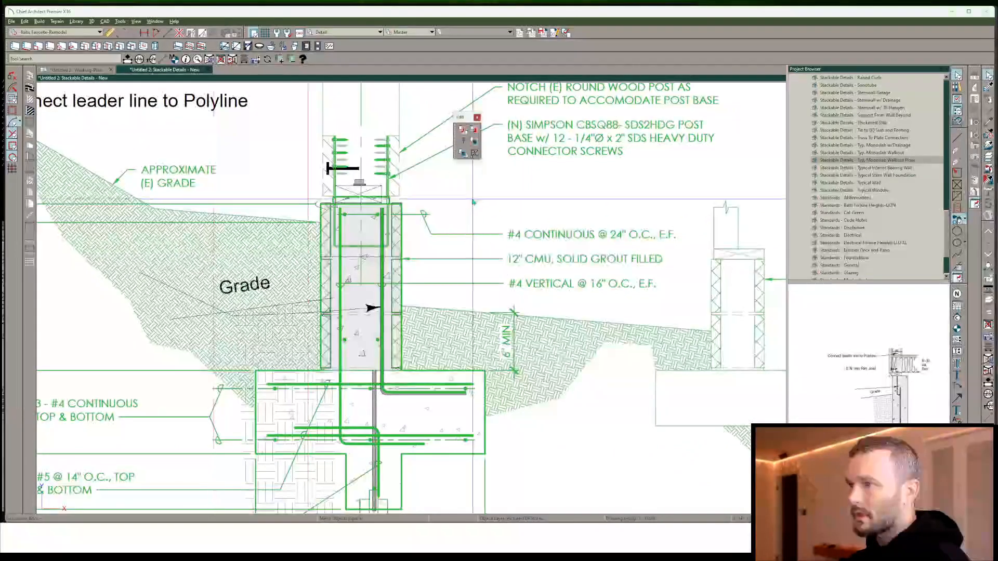
left_click(463, 130)
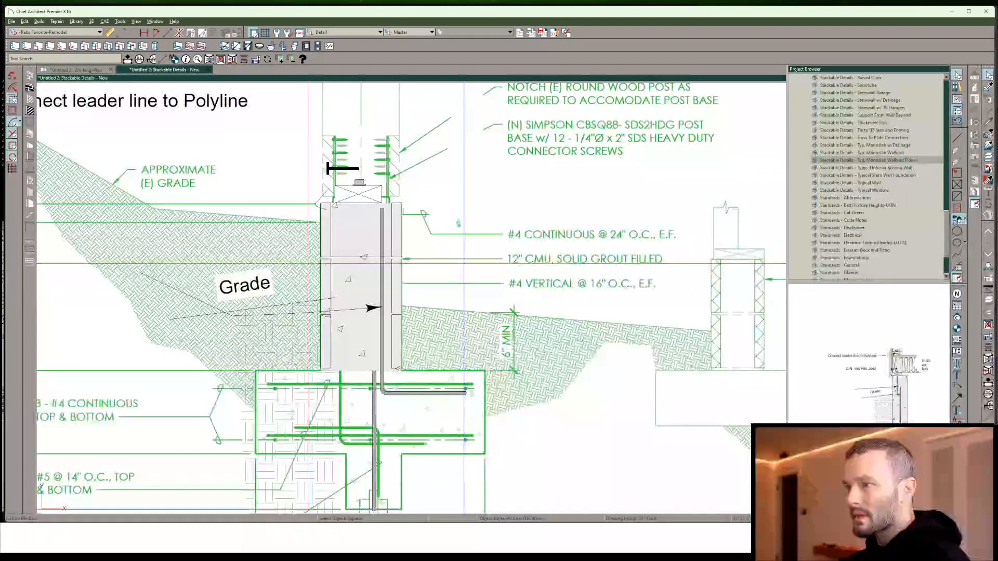
scroll(373, 264, "up", 5)
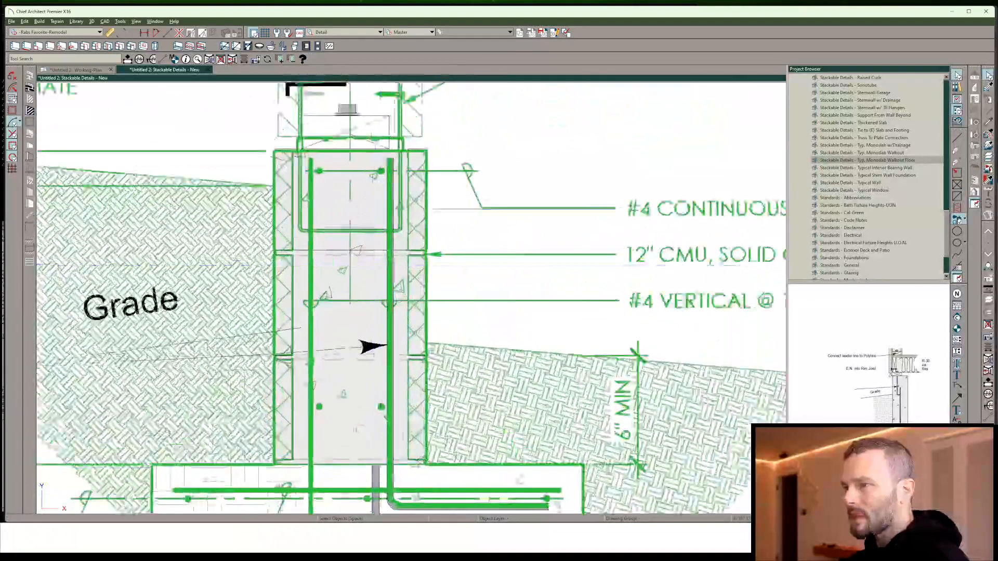
scroll(372, 346, "down", 3)
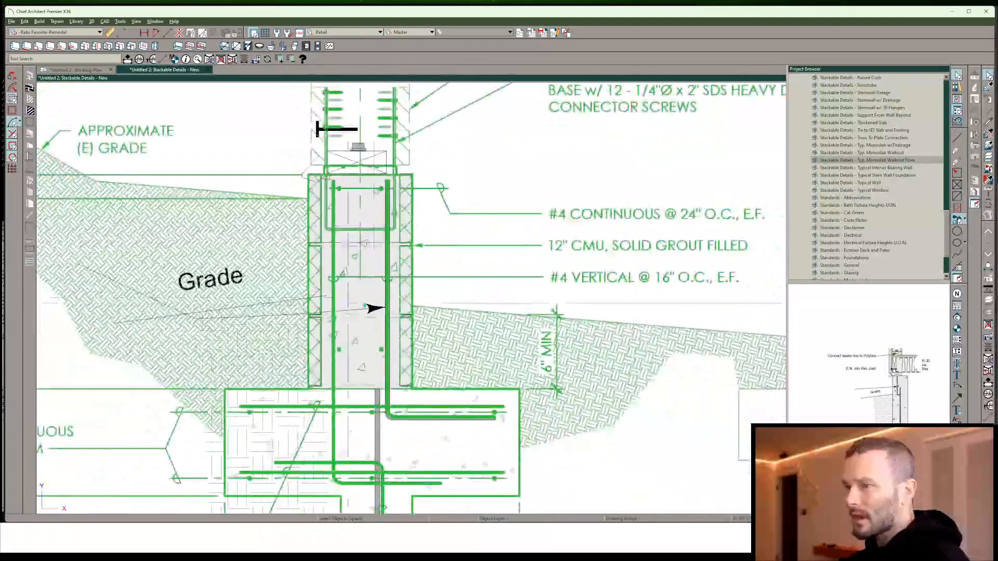
Delete the arrowed leader line pointing to the vertical bar inside the CMU wall
left_click(262, 315)
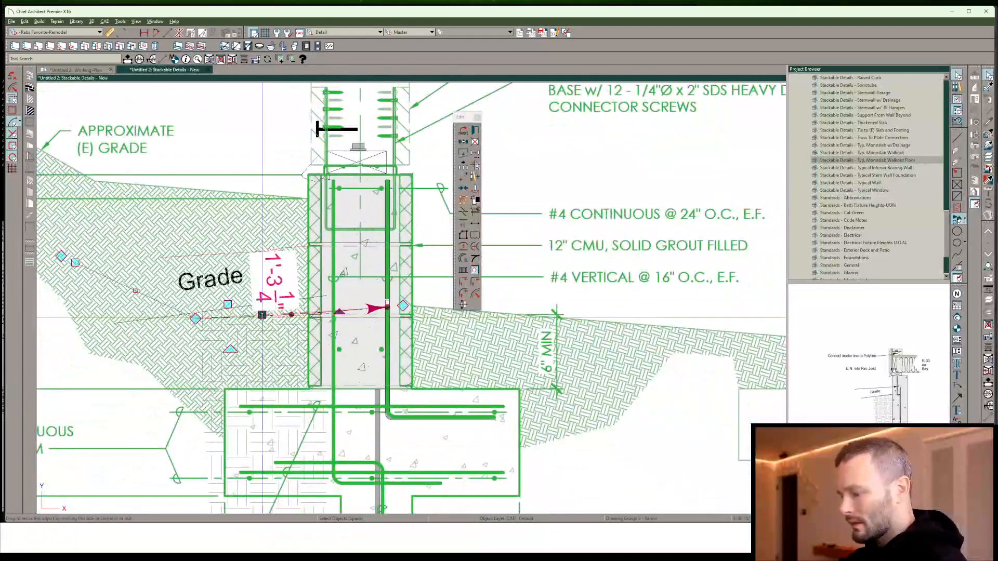
key("Delete")
key("ctrl+z")
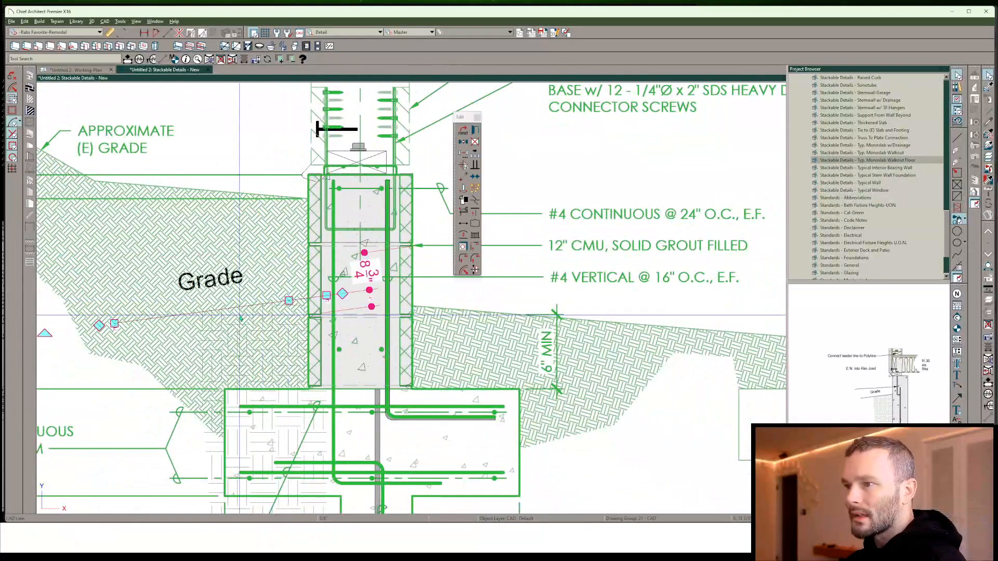
Move both ends of the sloping grade line onto the reference's existing grade slope, ending at the wall's uphill face
middle_click_drag(157, 277, 276, 293)
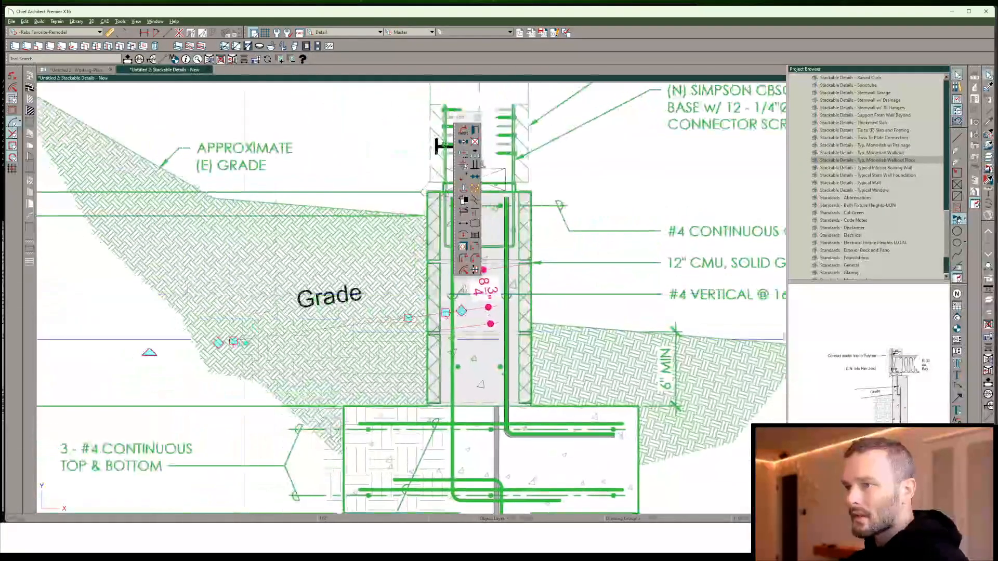
left_click_drag(235, 341, 214, 199)
left_click_drag(446, 313, 428, 216)
scroll(277, 281, "down", 5)
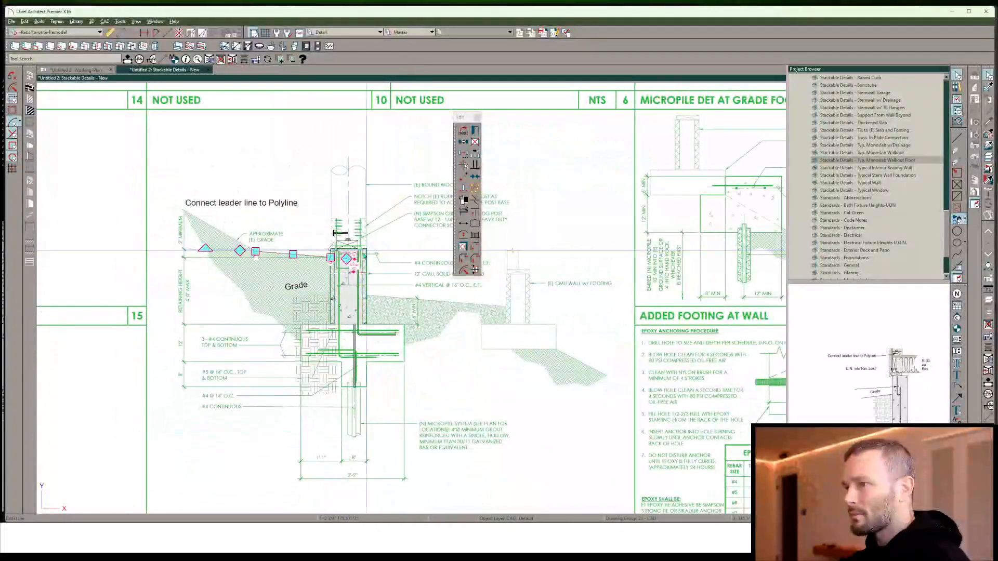
scroll(442, 268, "up", 1)
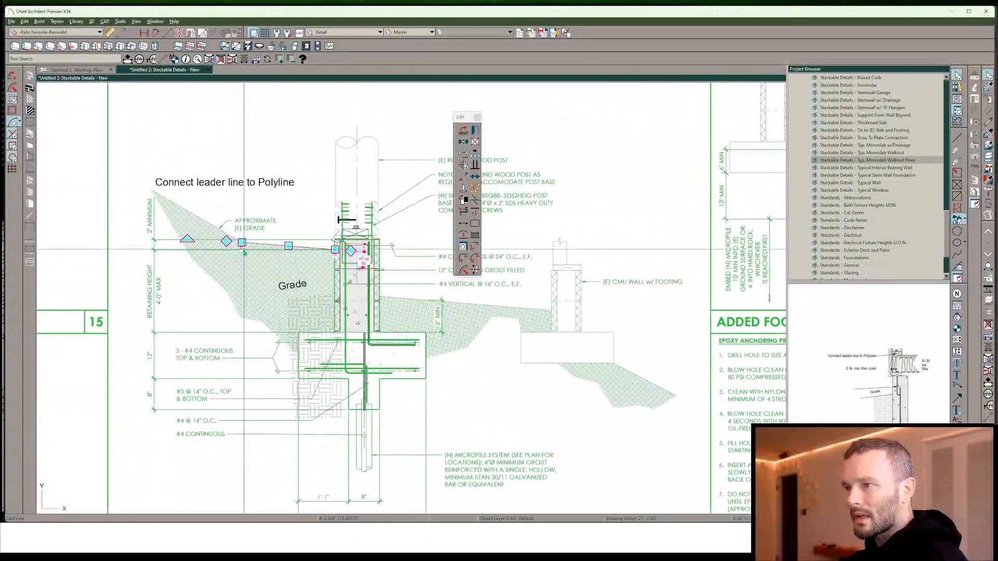
left_click_drag(242, 242, 256, 243)
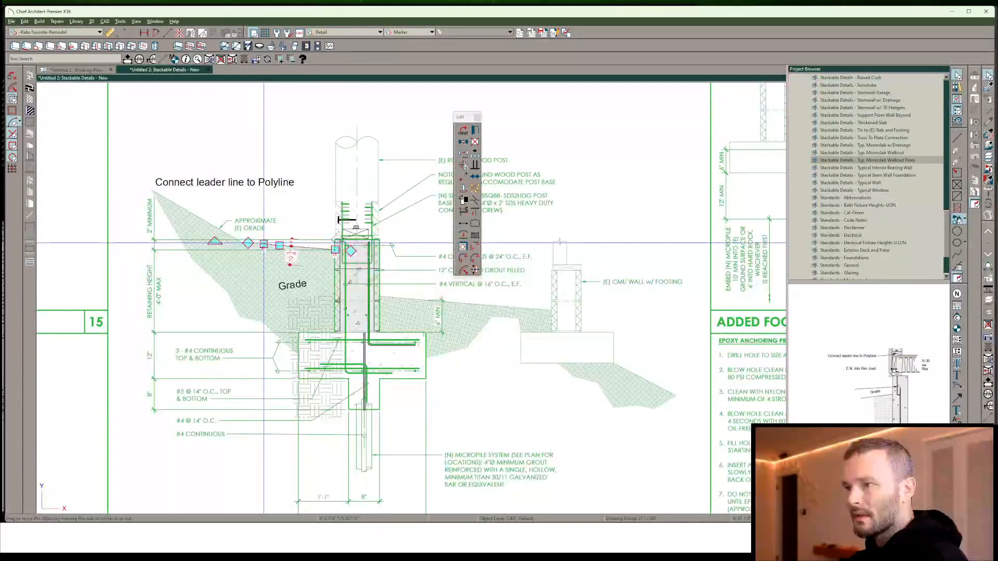
Move the "Grade" label above the relocated grade line and rotate it to follow the slope
scroll(297, 290, "up", 3)
left_click(293, 286)
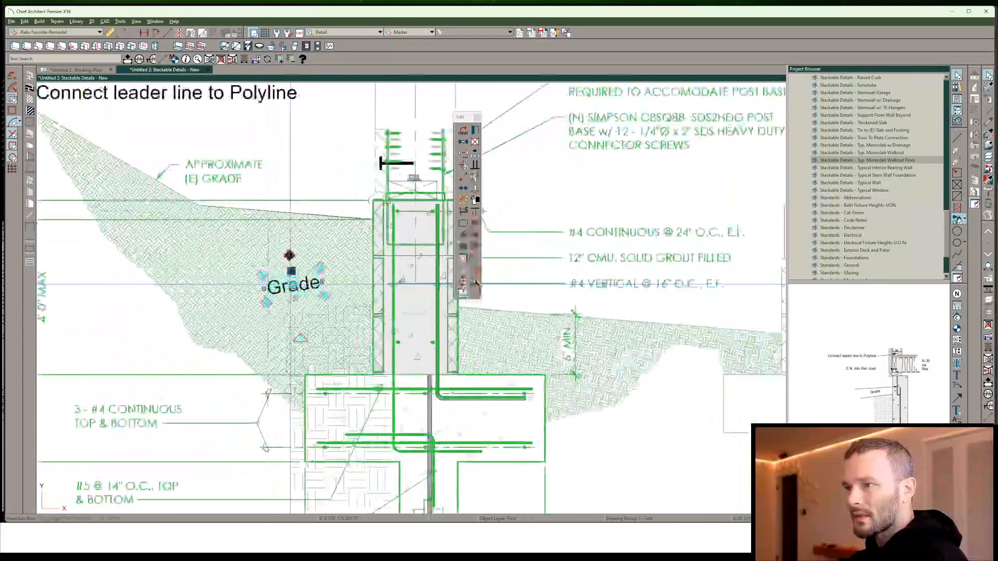
left_click_drag(293, 276, 295, 196)
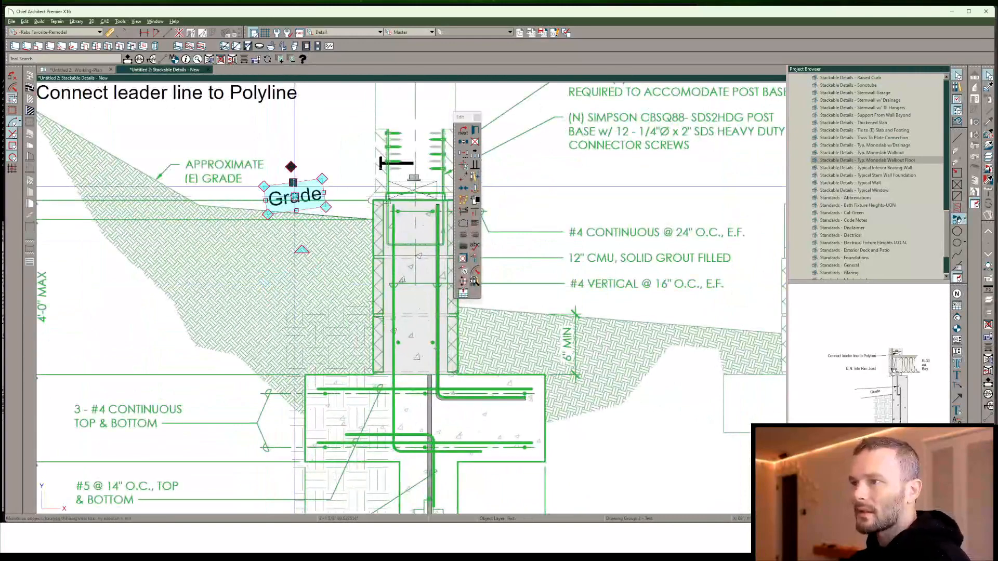
left_click(296, 195)
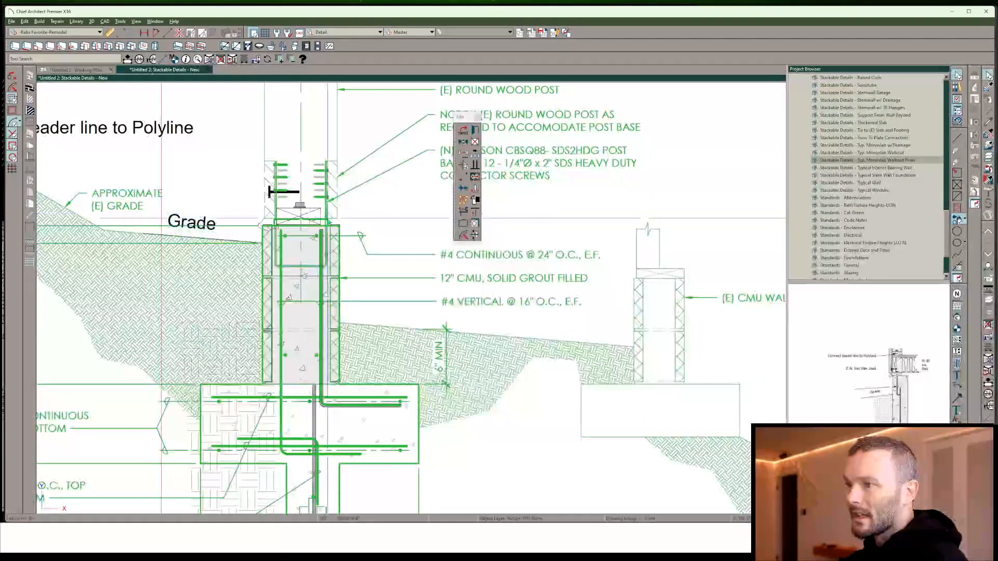
Delete the crossed sill plate and the leftover anchor bolt nut on top of the CMU wall
left_click(299, 216)
key("Delete")
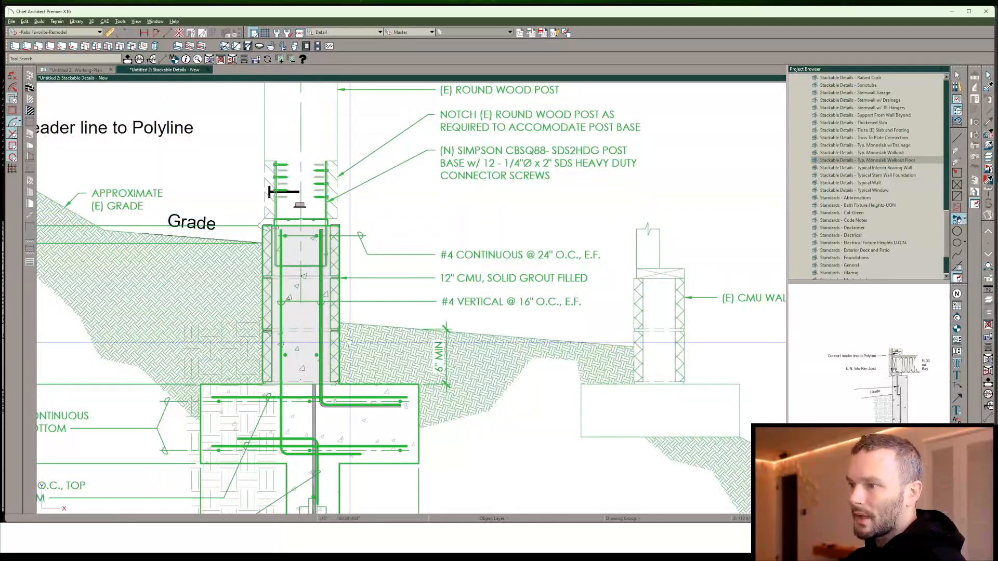
middle_click_drag(350, 343, 357, 260)
scroll(356, 260, "down", 1)
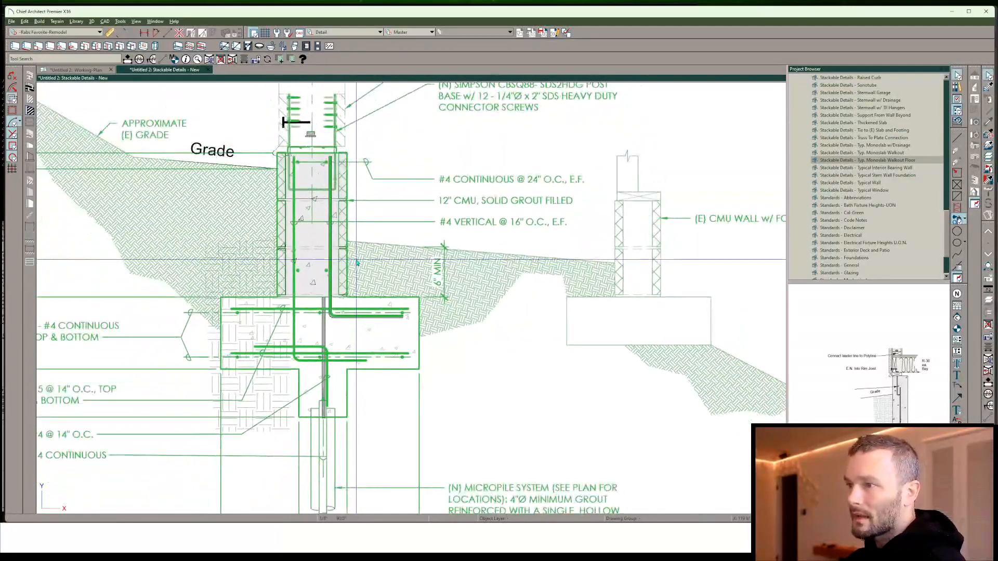
left_click(311, 137)
key("Delete")
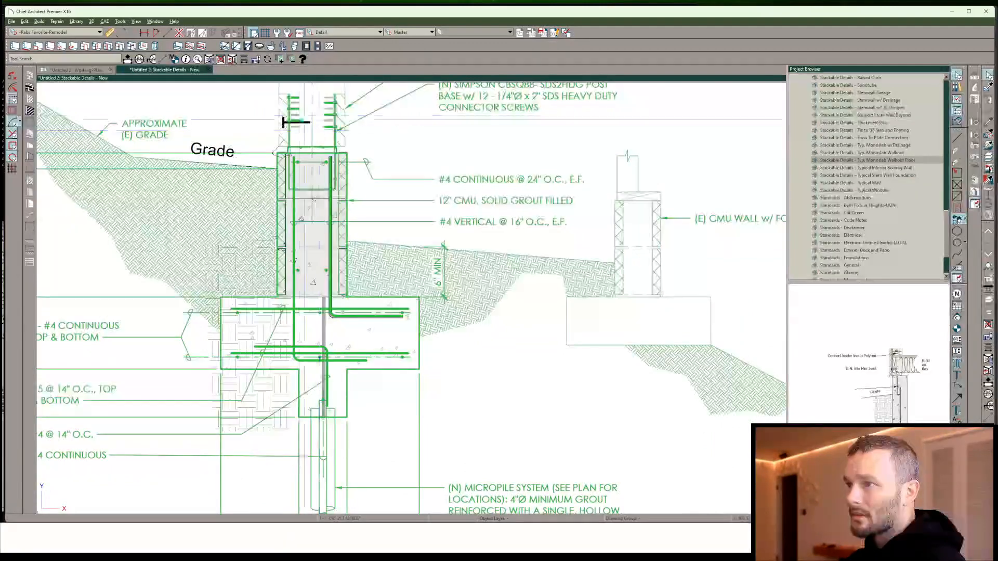
Shrink and move the black T-shaped bolt to fit the lowest dark connector screw on the post base's left side
scroll(292, 119, "up", 5)
left_click(343, 156)
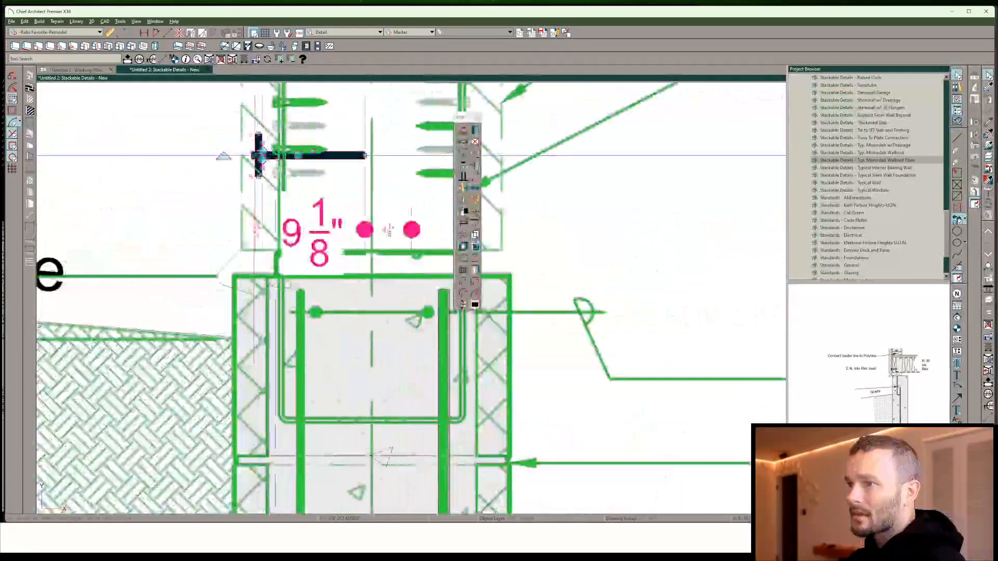
scroll(344, 157, "up", 2)
left_click(357, 158)
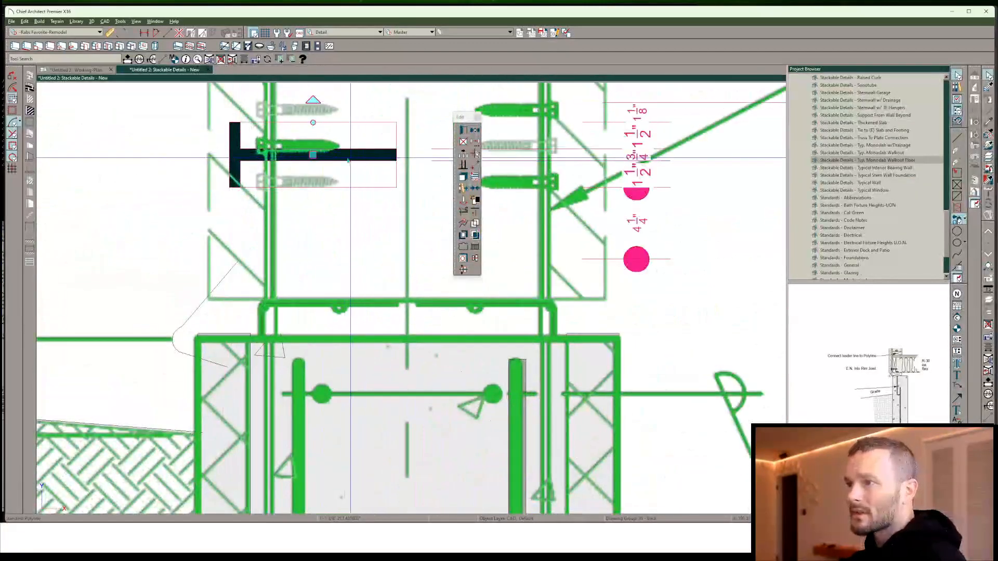
left_click_drag(312, 123, 317, 155)
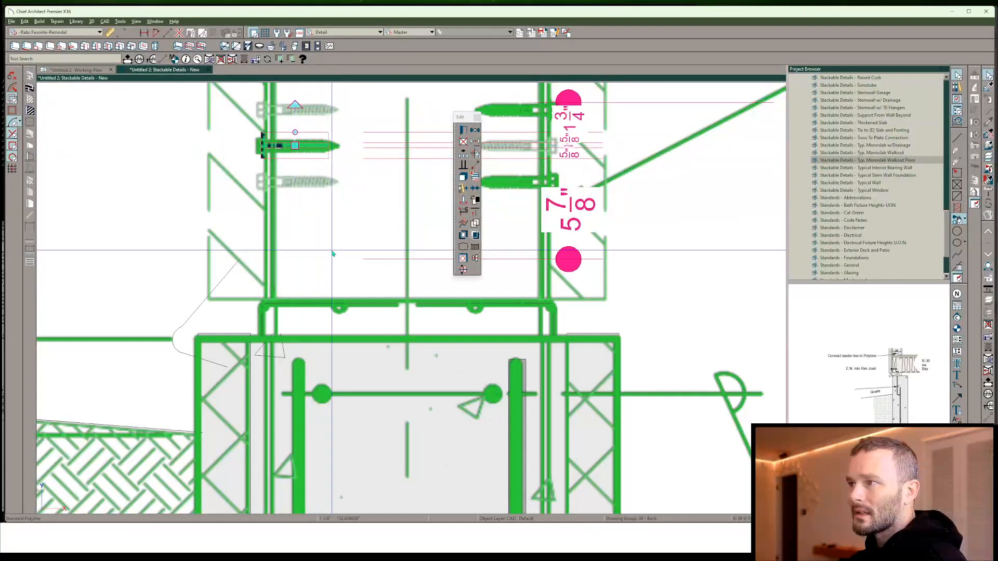
Copy the resized screw onto the other two dark connector screws above it on the post base's left side
scroll(332, 252, "down", 3)
scroll(337, 255, "down", 1)
middle_click_drag(337, 256, 290, 318)
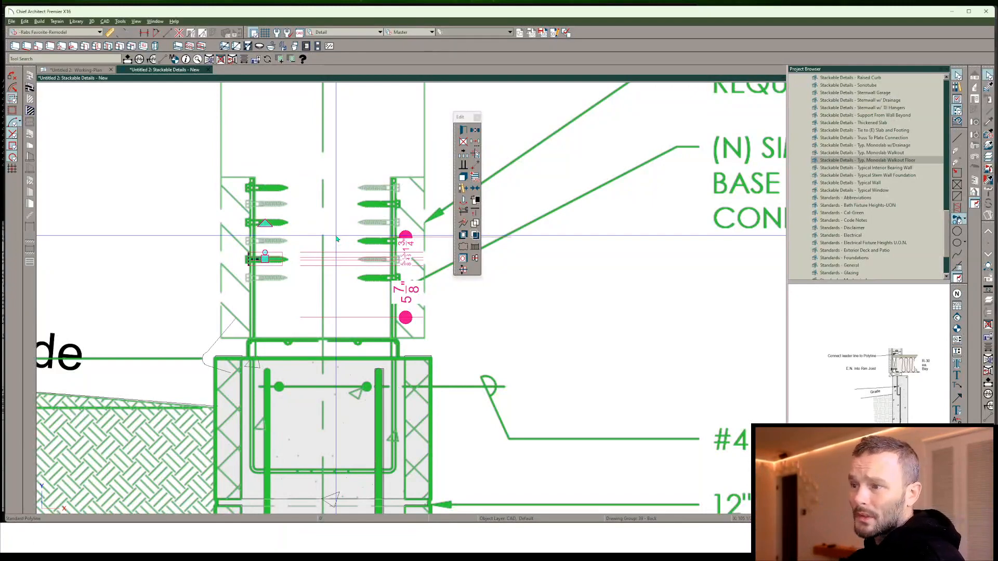
scroll(336, 239, "down", 2)
scroll(408, 300, "down", 2)
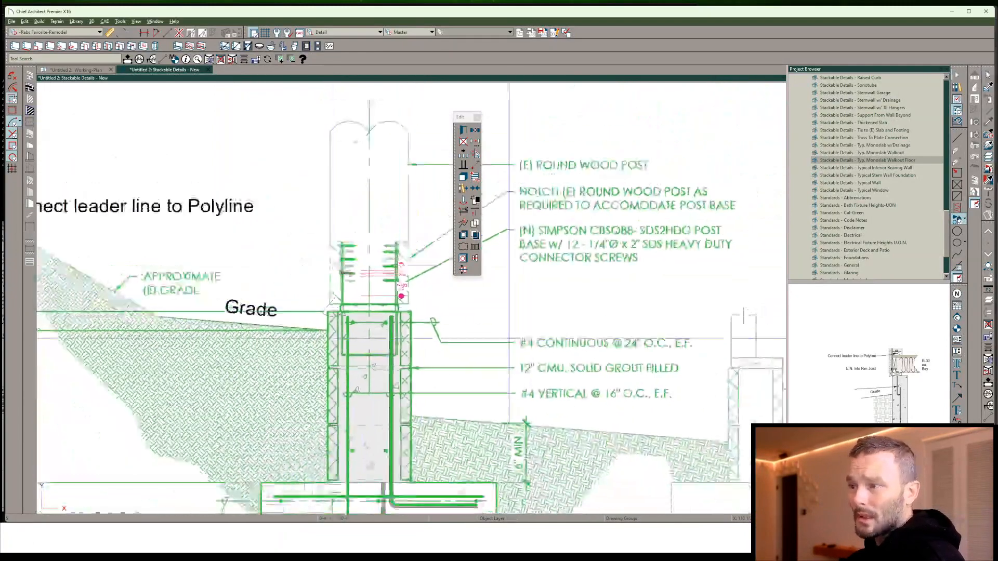
scroll(370, 253, "up", 4)
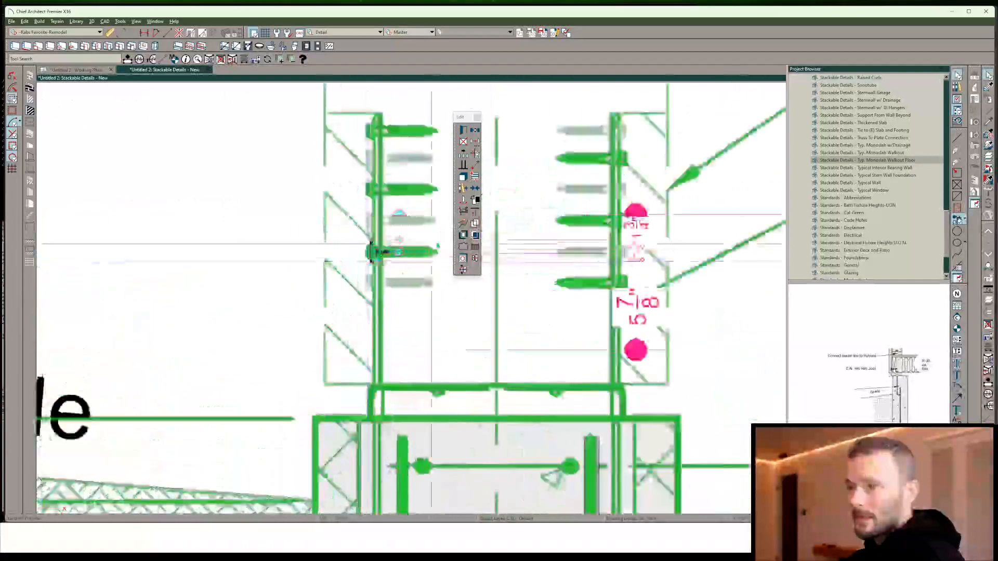
middle_click_drag(406, 308, 340, 397)
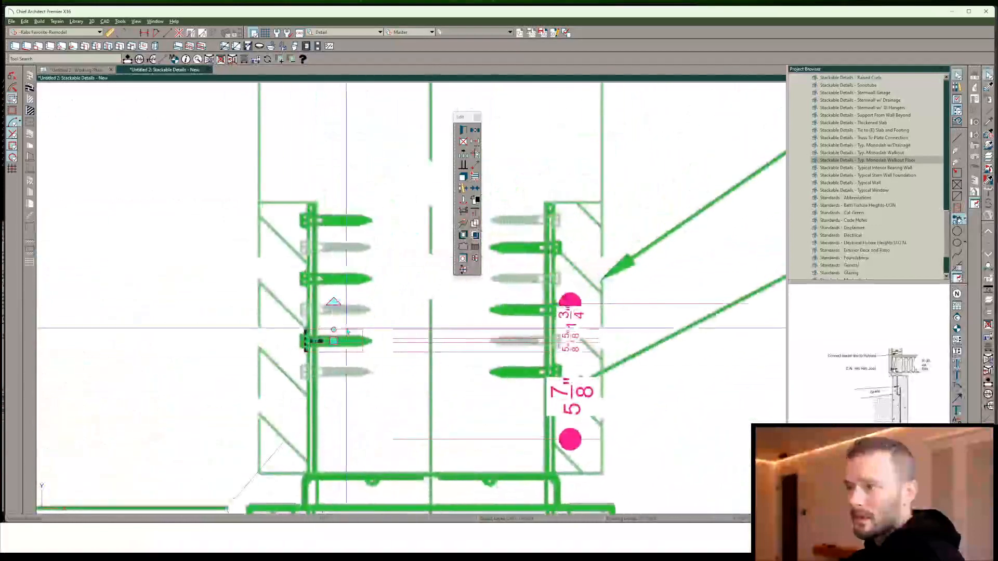
left_click_drag(334, 342, 335, 220)
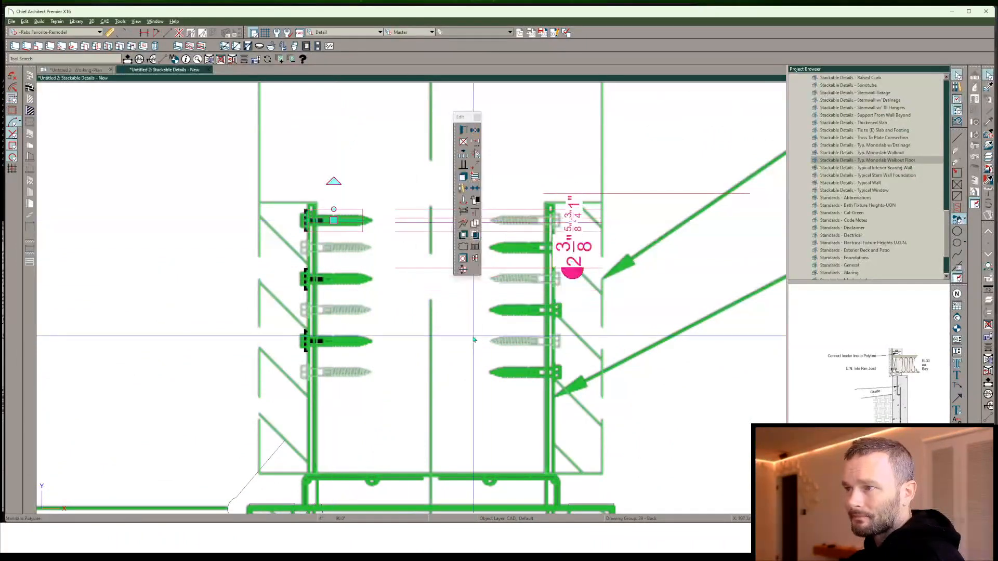
Mirror a copy of the three screws about the post's centerline and align it with the dark screws on the right side
scroll(270, 316, "down", 3)
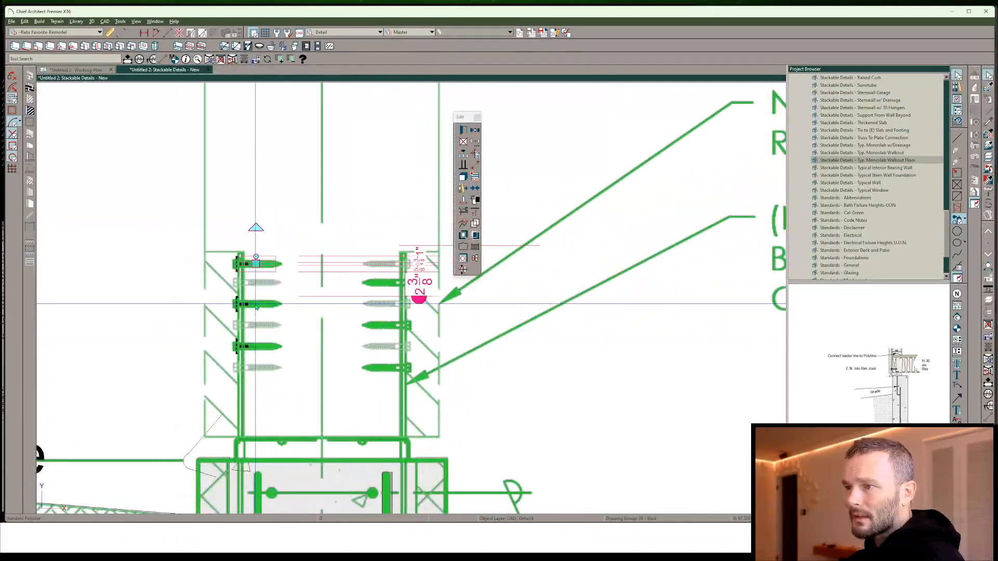
key("Escape")
left_click(256, 347)
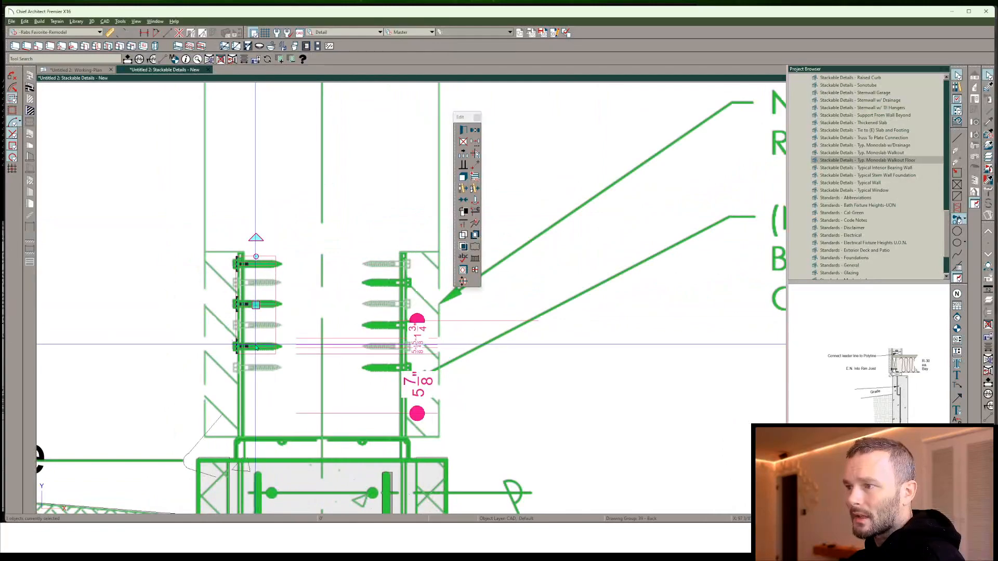
scroll(347, 307, "down", 3)
scroll(668, 271, "down", 2)
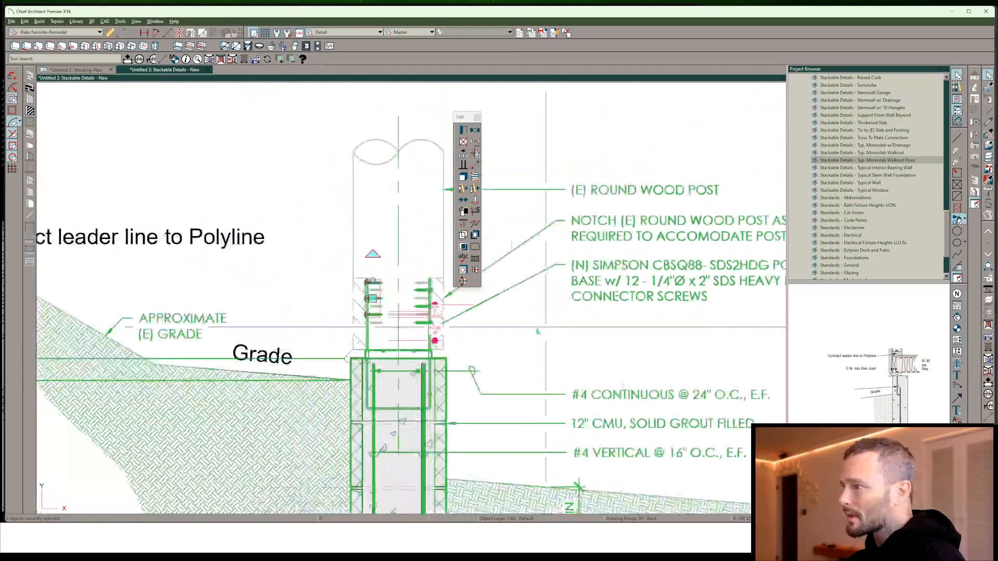
middle_click_drag(537, 332, 419, 329)
scroll(287, 325, "up", 5)
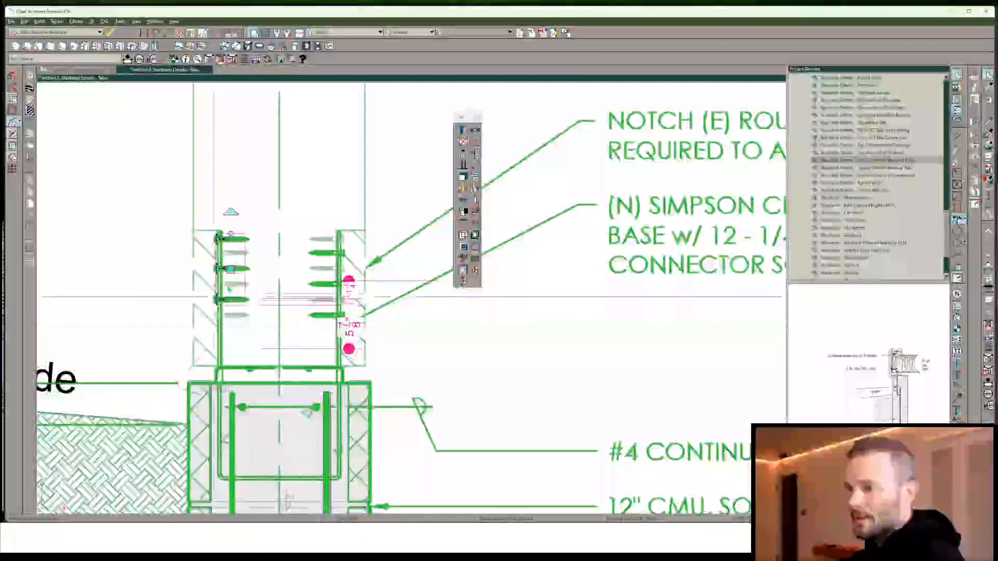
key("r")
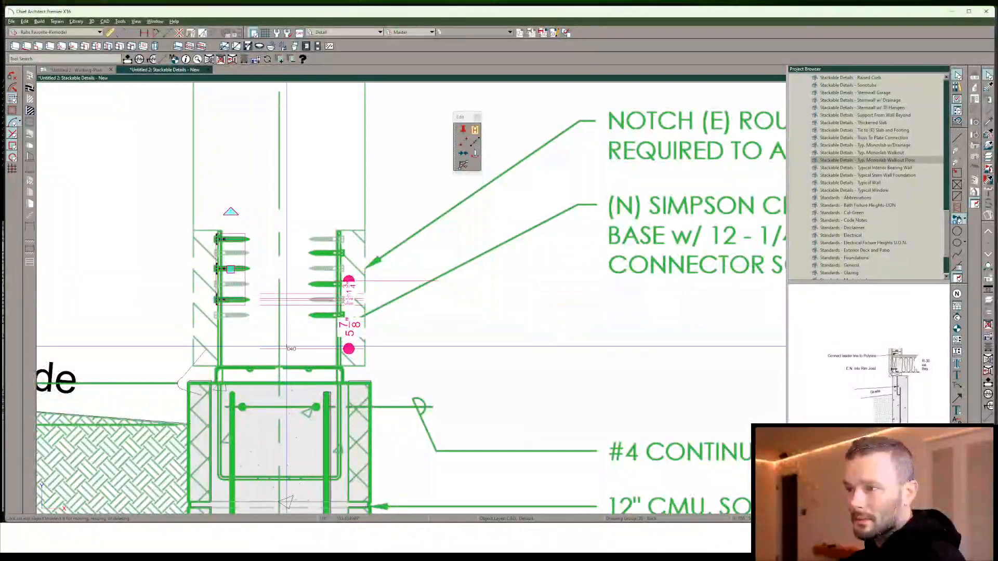
left_click(276, 383)
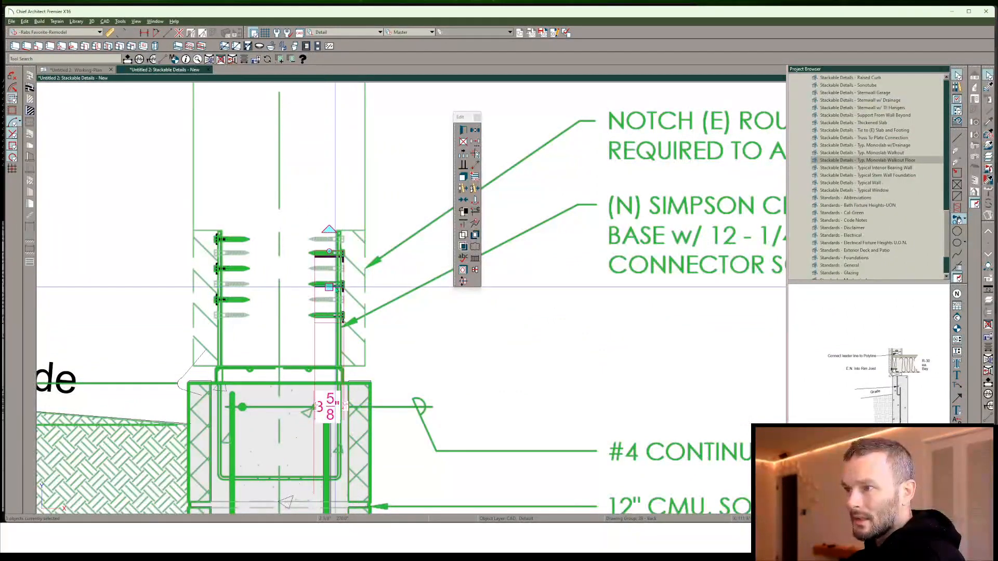
Copy the bent vertical rebar on the wall's right side onto the left vertical bar and stretch its top up to match
scroll(452, 314, "down", 4)
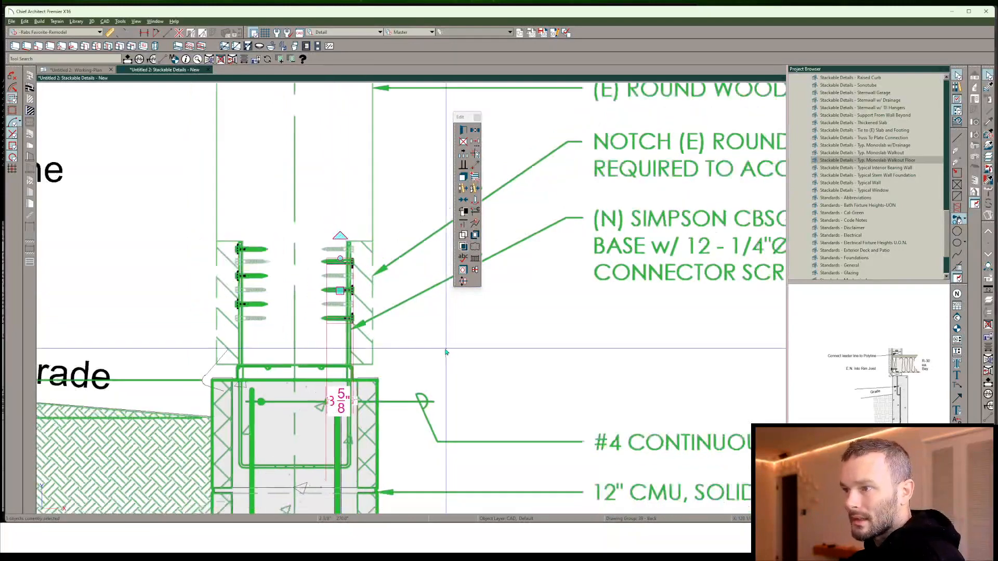
scroll(452, 314, "down", 2)
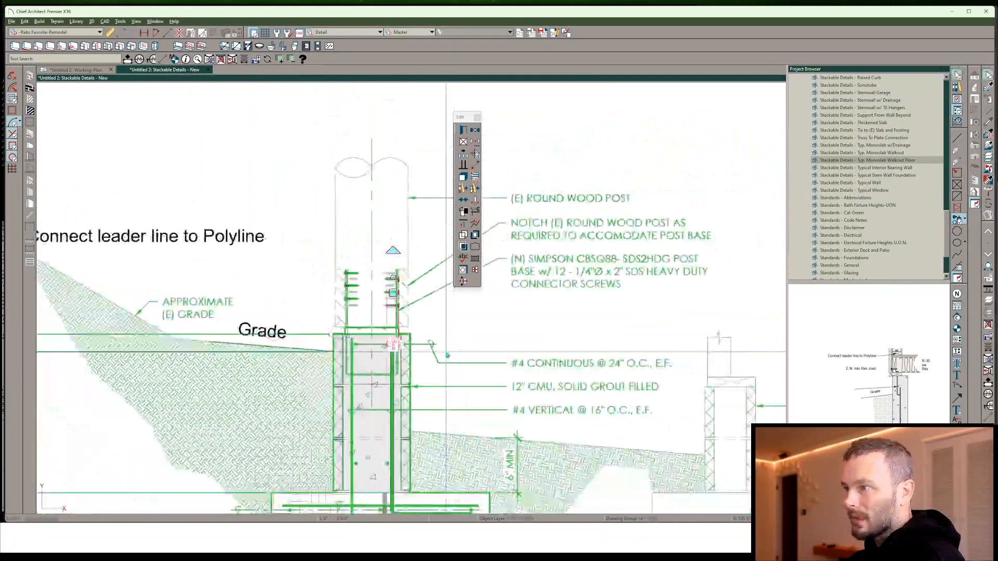
middle_click_drag(446, 345, 424, 250)
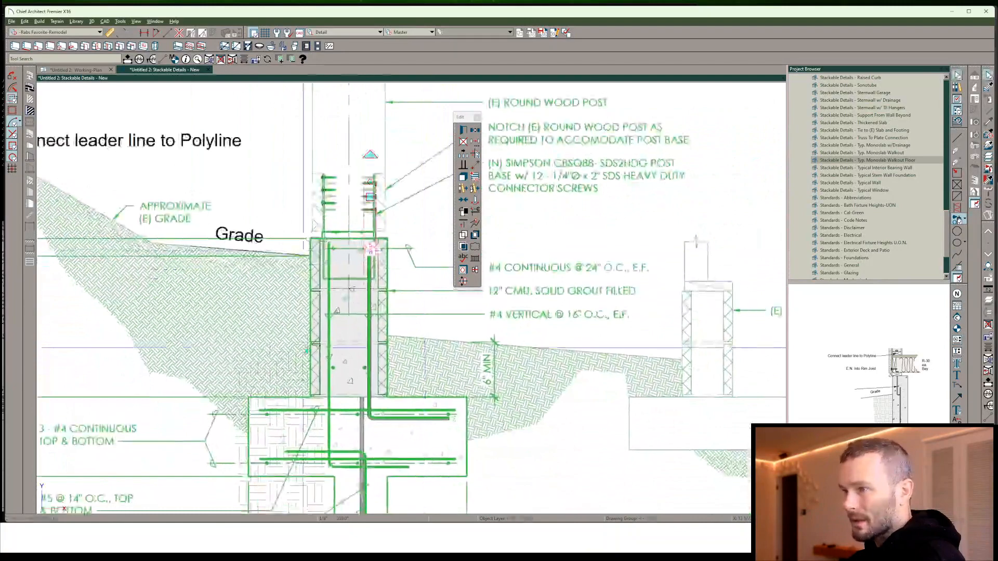
scroll(347, 354, "up", 3)
key("Escape")
scroll(352, 373, "down", 1)
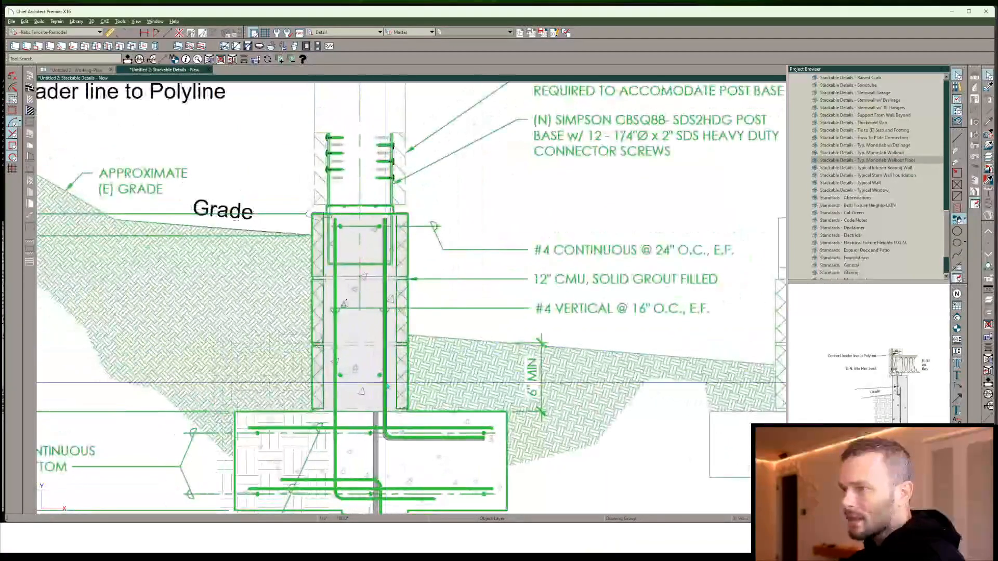
left_click(386, 320)
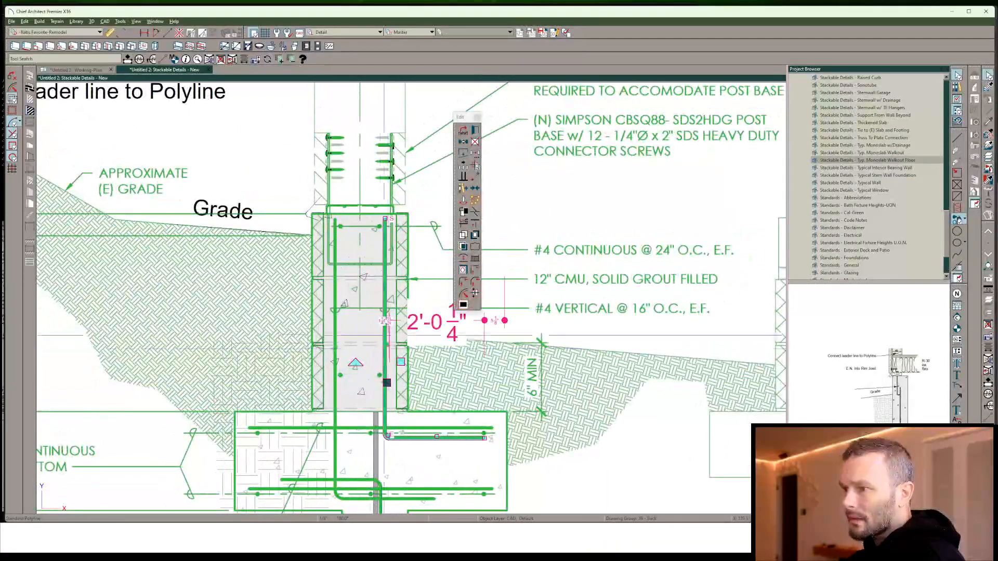
left_click(389, 367)
left_click_drag(401, 364, 351, 421)
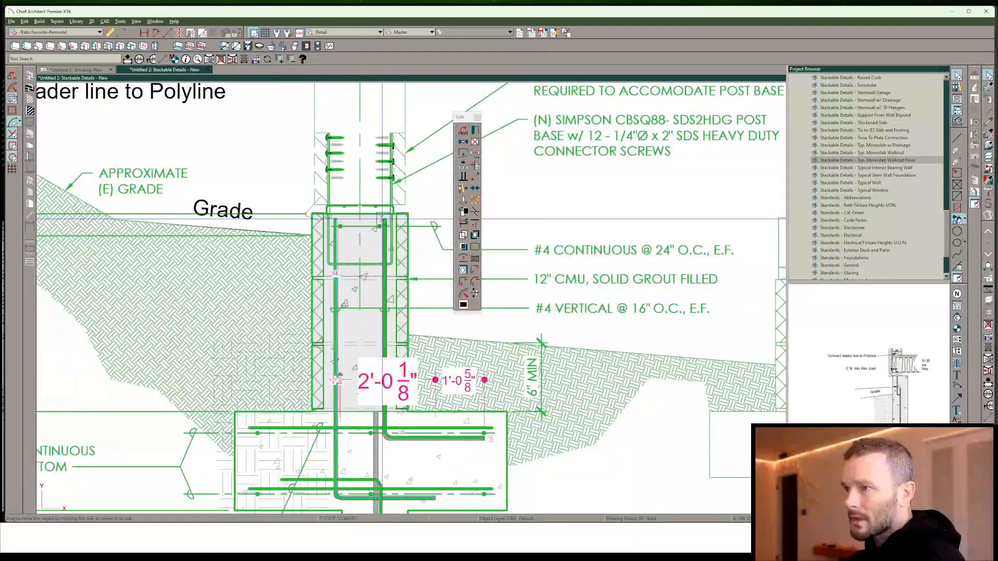
left_click(360, 224)
Select the lowest CMU block outline on the wall's right face and open the cadLabel text macro's pattern angle list
middle_click_drag(433, 402, 388, 343)
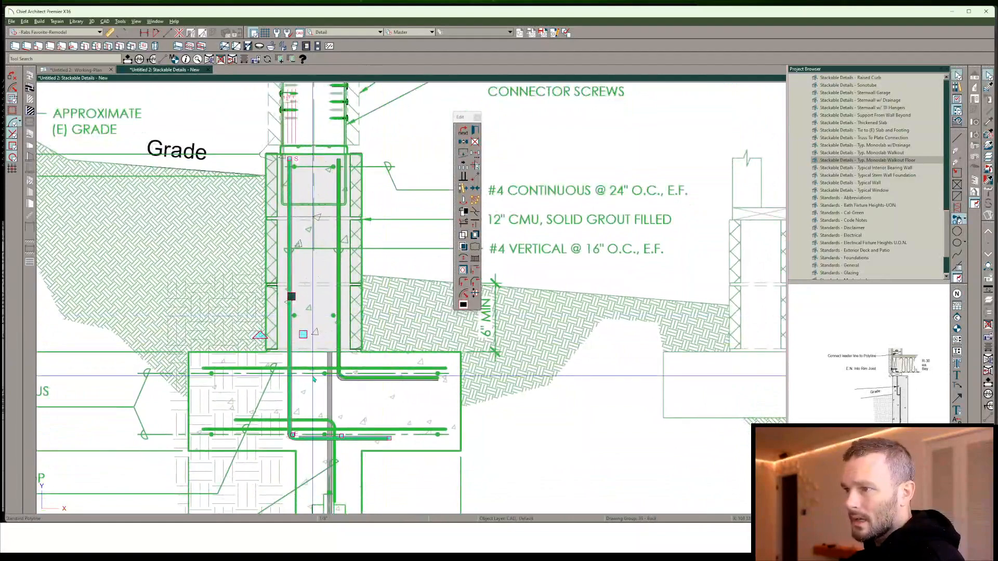
scroll(314, 376, "up", 2)
left_click(369, 312)
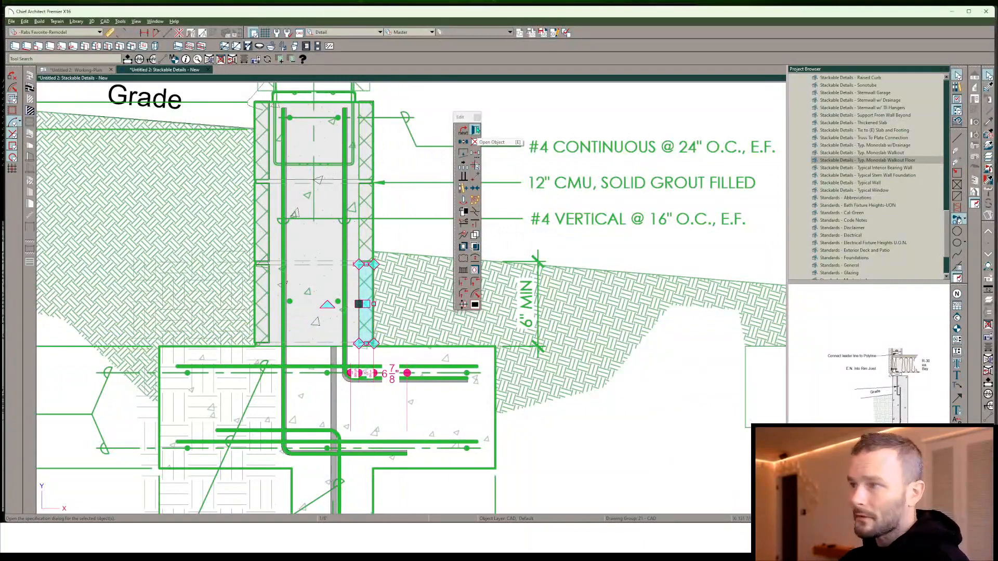
left_click(957, 351)
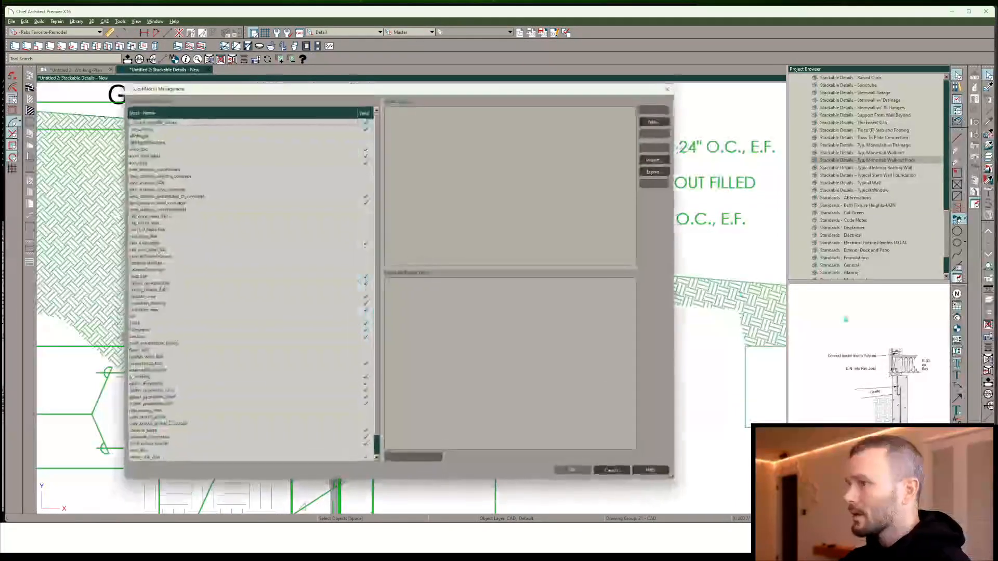
double_click(137, 276)
scroll(372, 241, "down", 1)
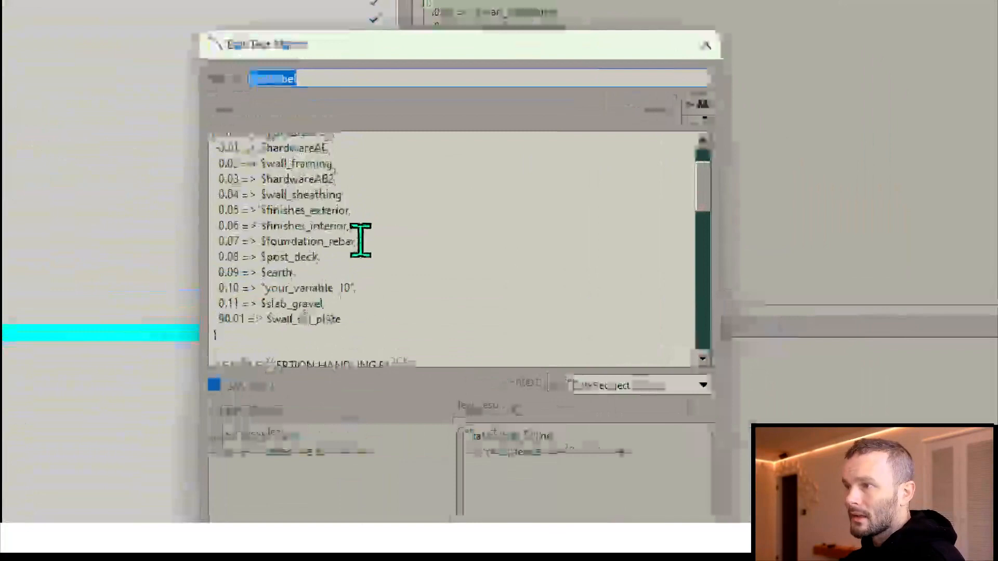
scroll(362, 241, "up", 1)
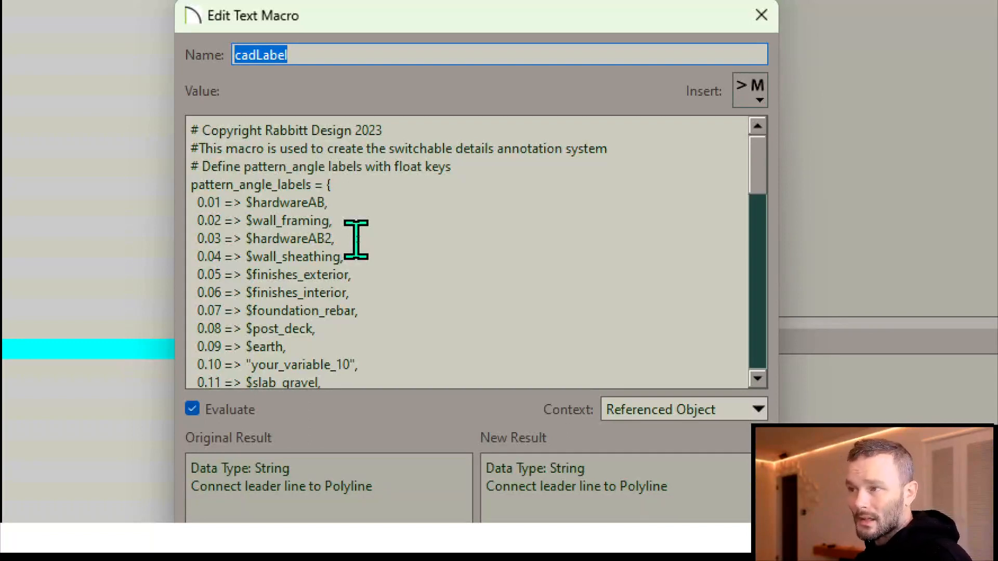
scroll(356, 239, "down", 3)
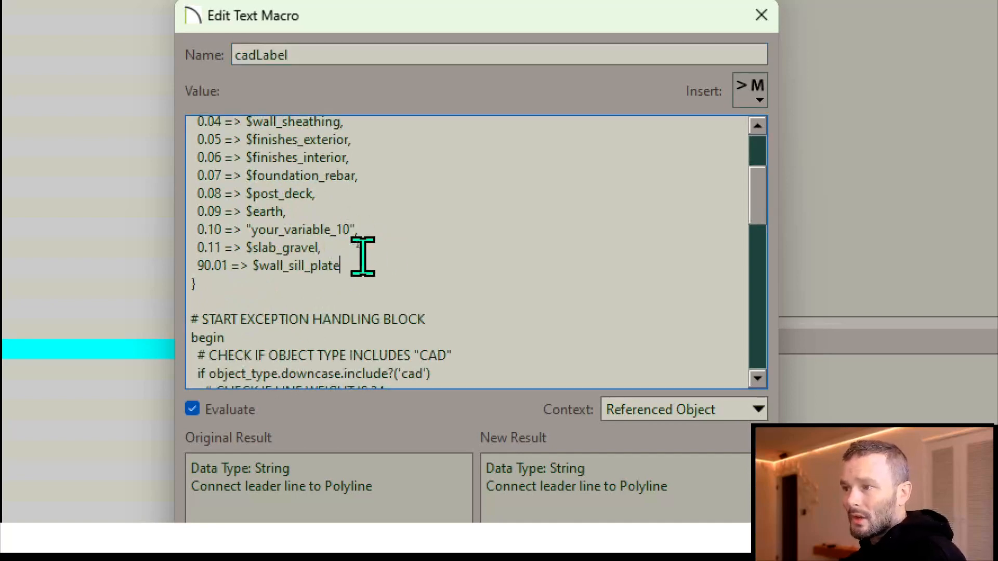
Add the entry 0.12 => $cmu_wall below the $slab_gravel line in the cadLabel macro and save the macro changes
left_click(421, 247)
key("Return")
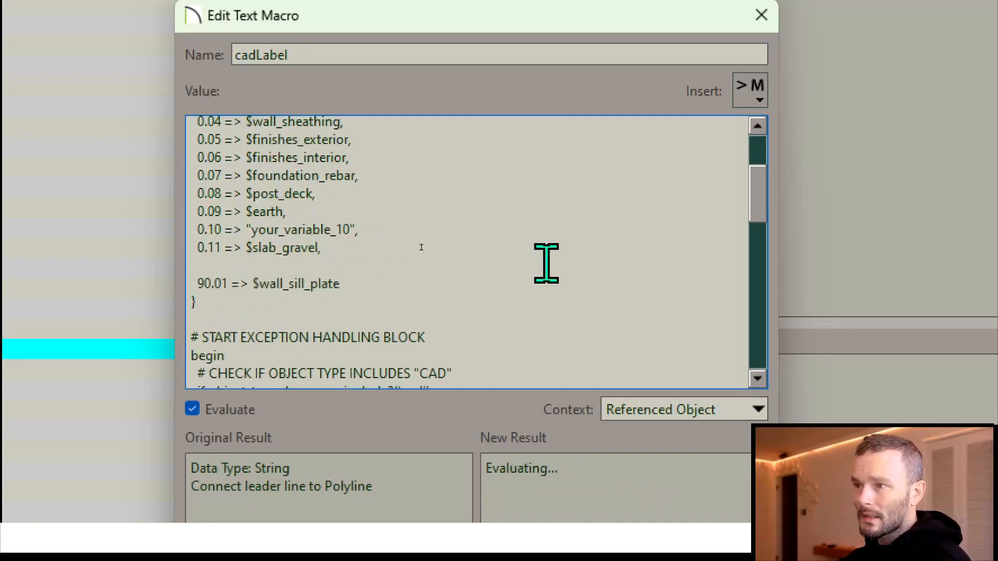
type("0")
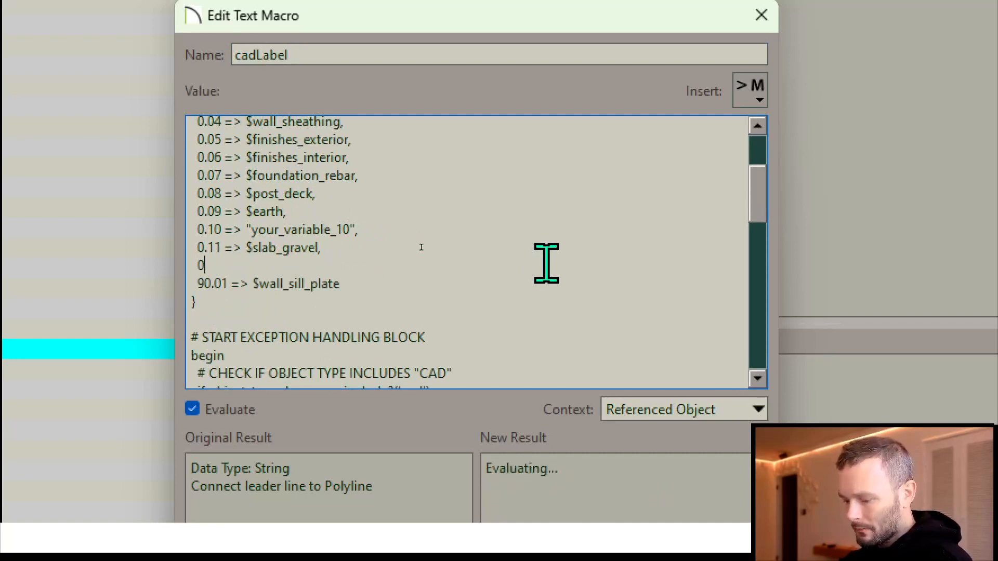
type(".1")
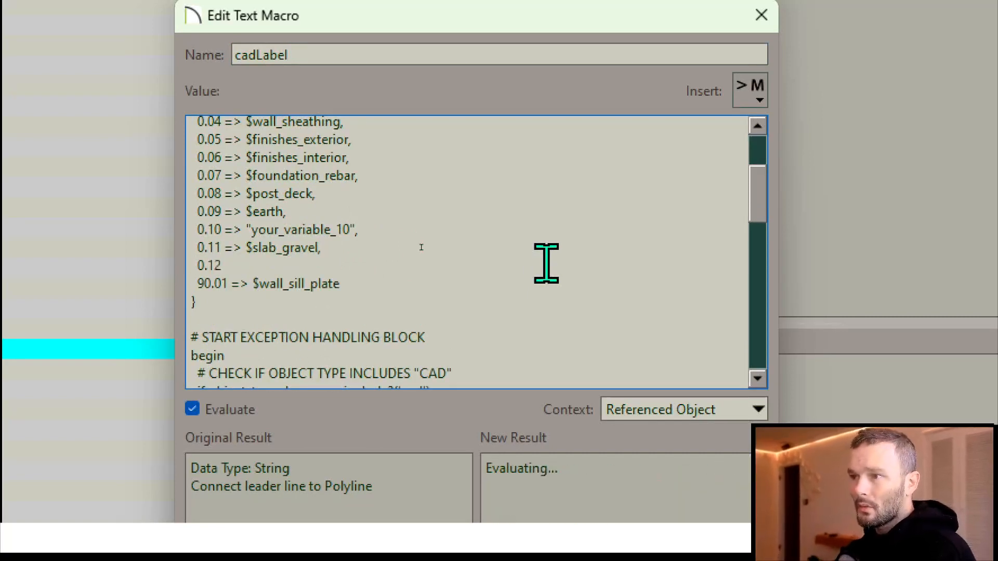
type("2 ")
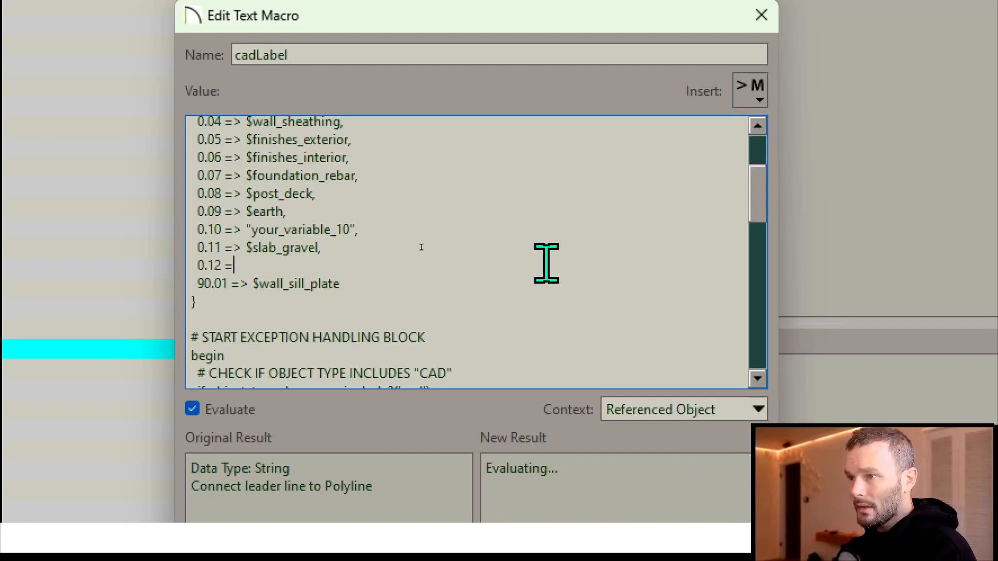
type("=> ")
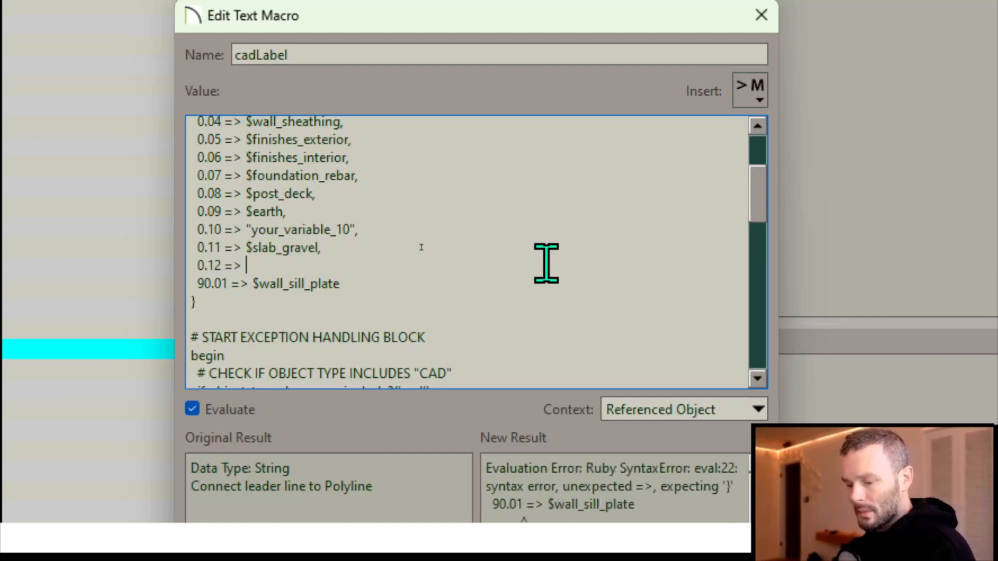
type("$CM")
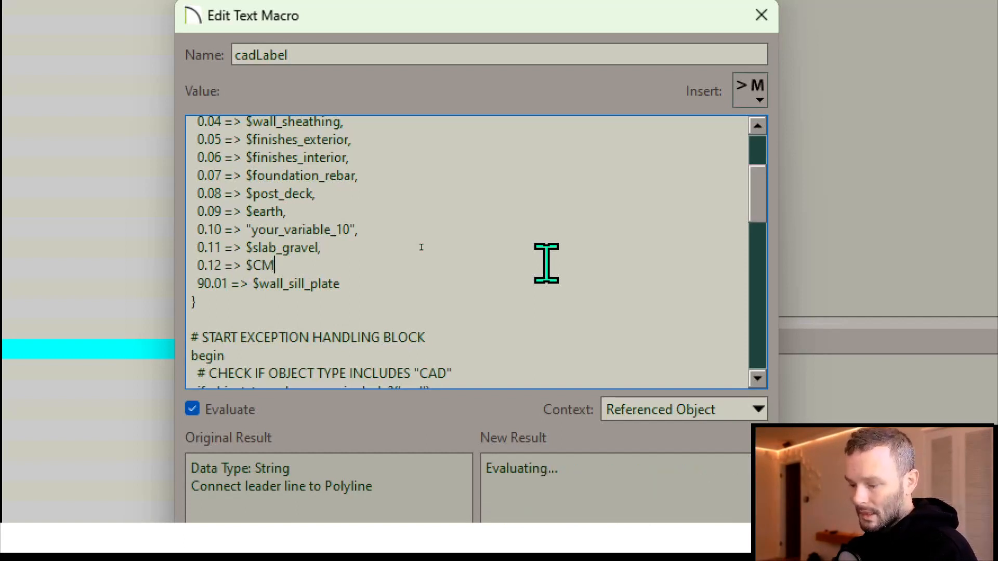
key("BackSpace")
key("BackSpace")
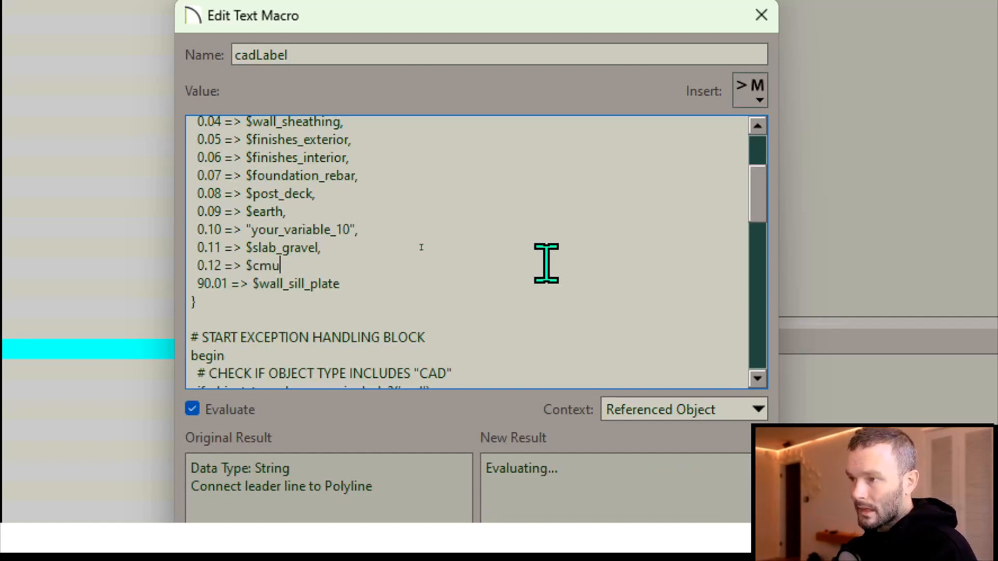
type("cmu_wall")
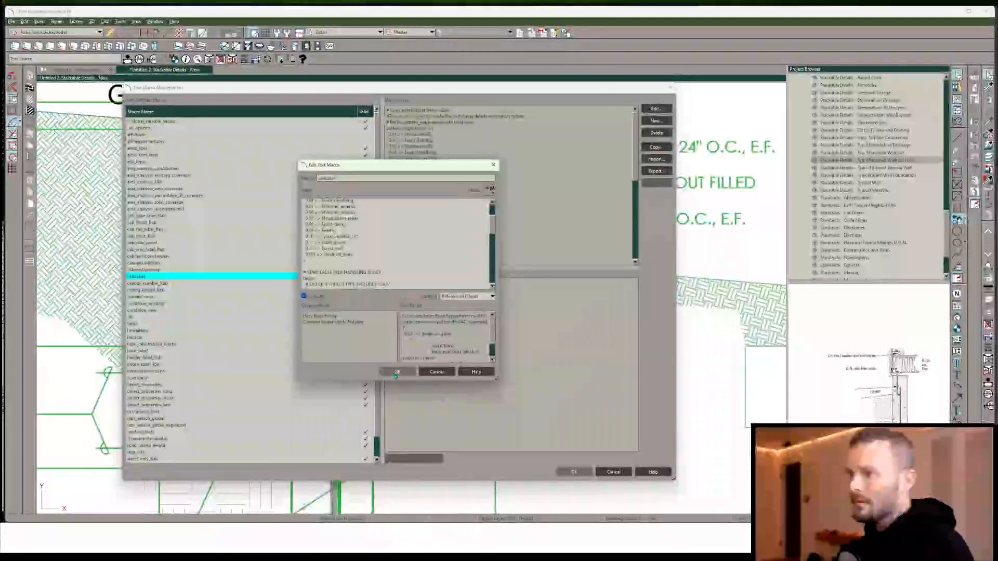
left_click(397, 372)
left_click(575, 472)
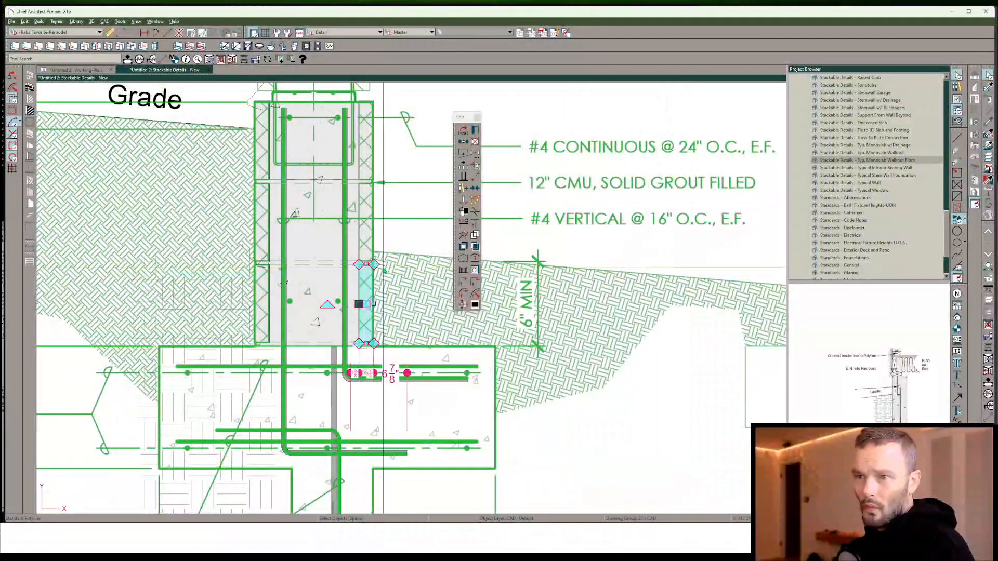
Place the CMU block polyline on the wall's top right block and fill it with an angled grid pattern at angle 0.12
left_click_drag(385, 272, 391, 174)
double_click(382, 183)
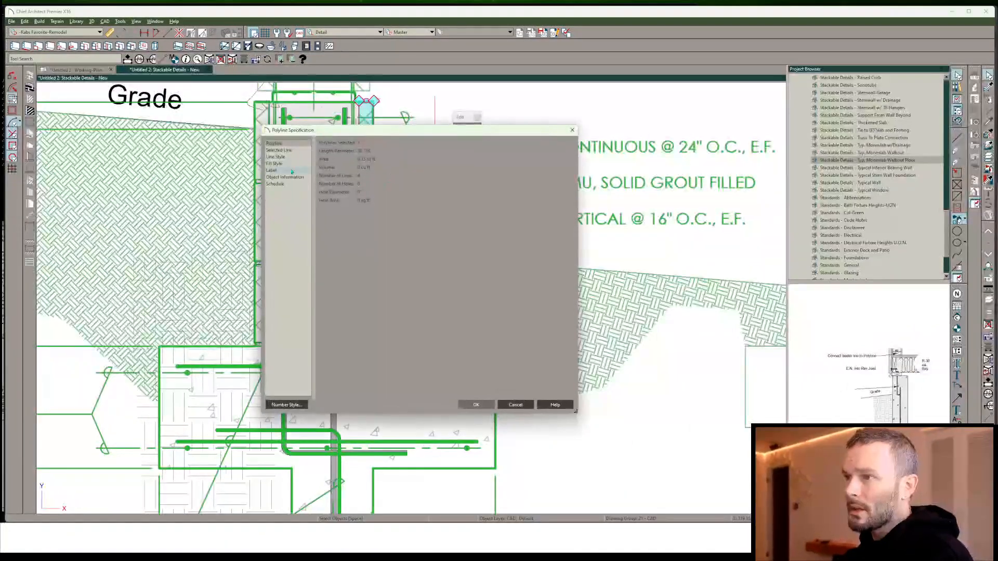
left_click(275, 164)
left_click(398, 154)
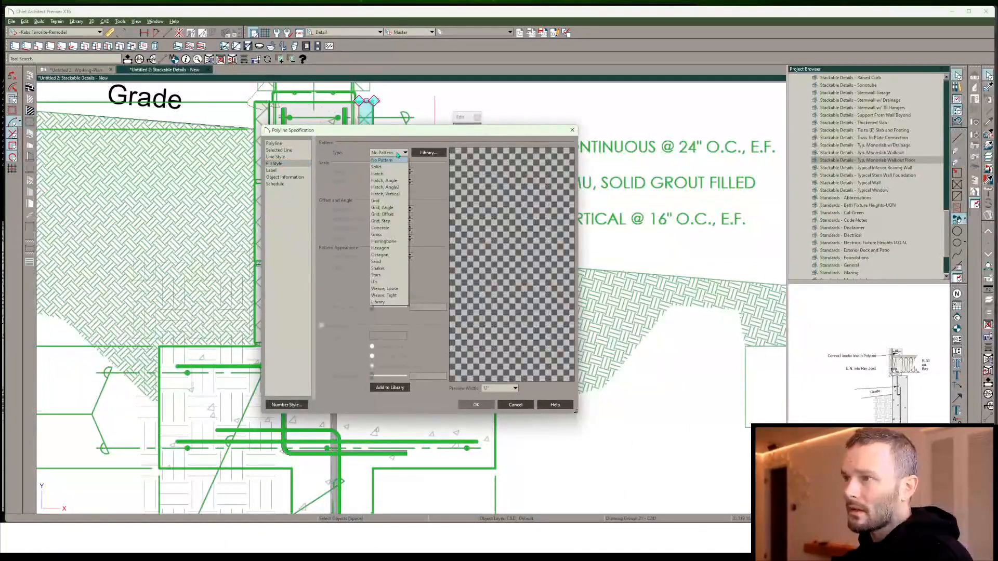
left_click(385, 181)
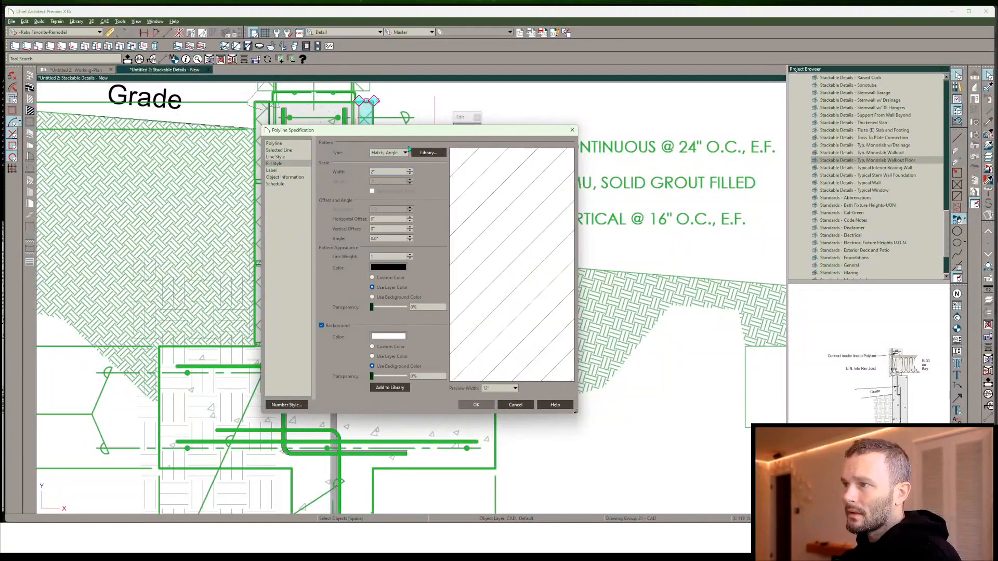
left_click(405, 153)
left_click(401, 187)
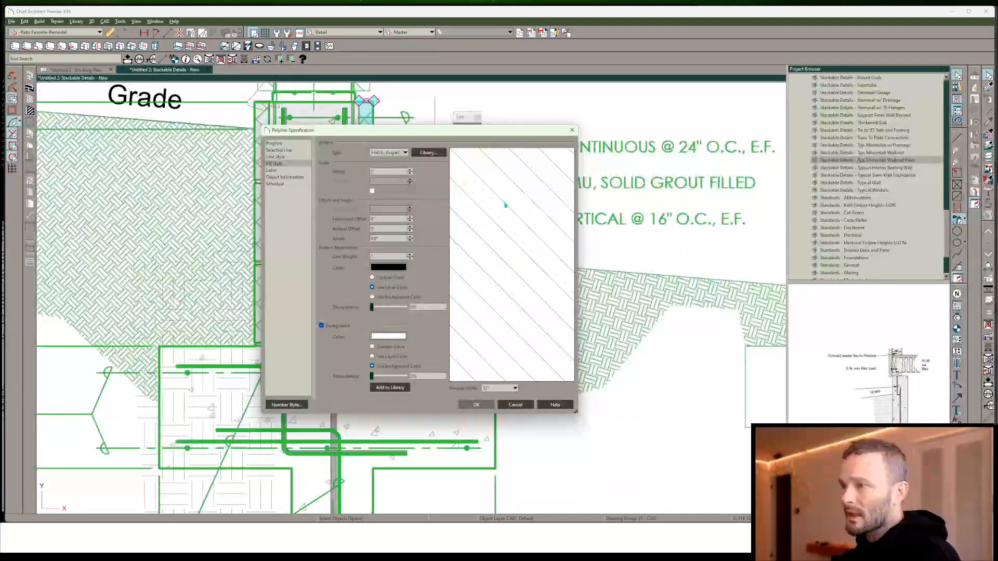
left_click(407, 153)
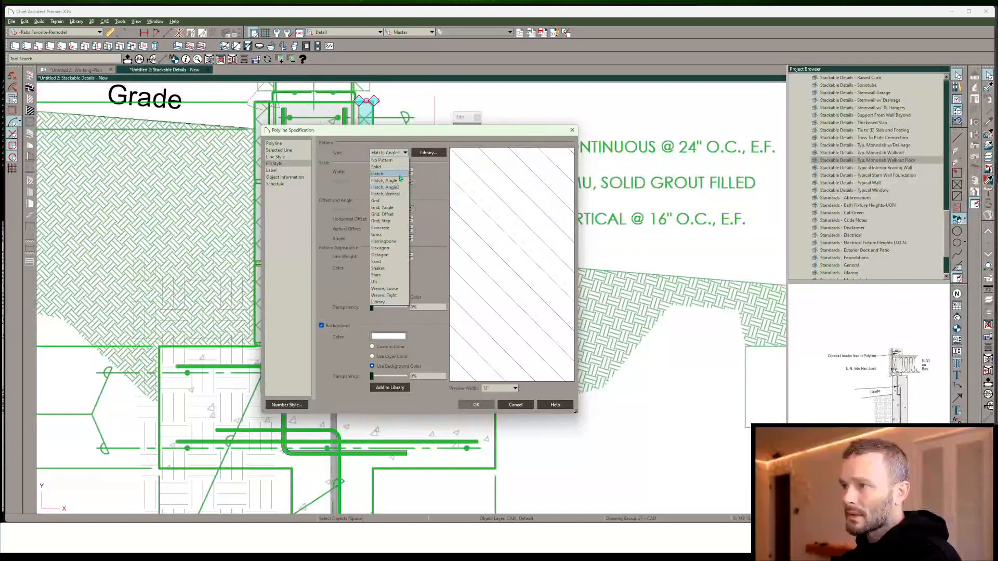
left_click(392, 214)
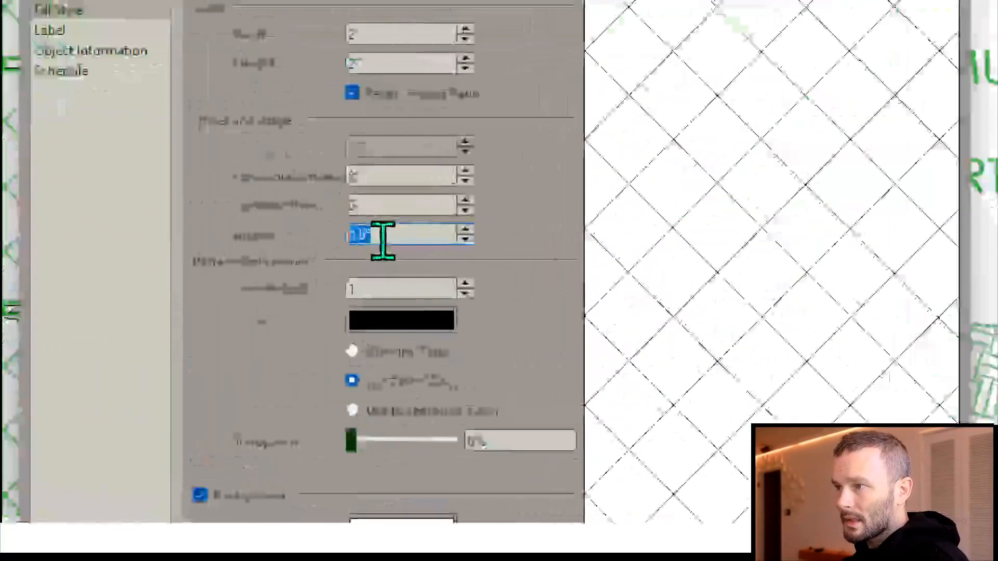
type("0.12")
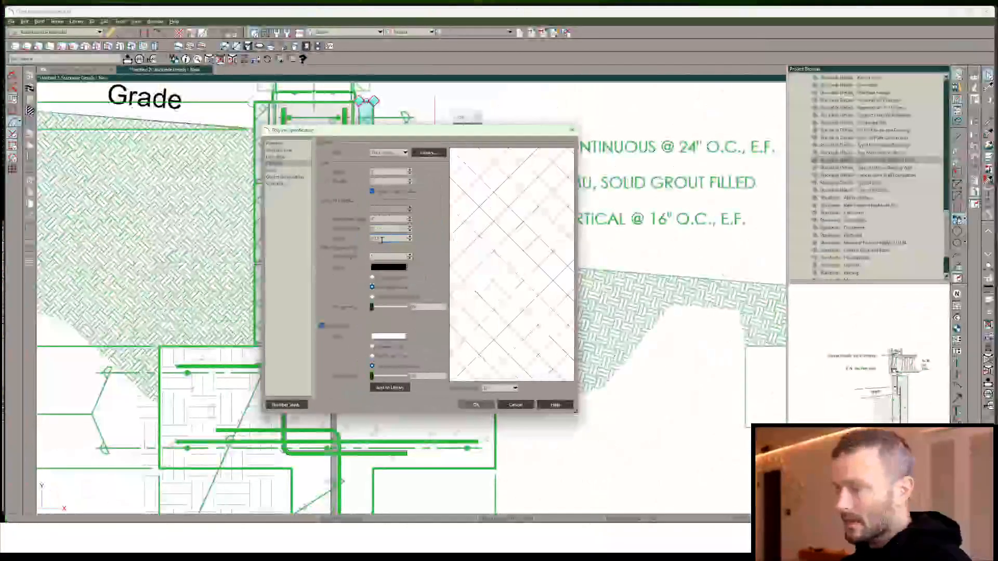
left_click(474, 405)
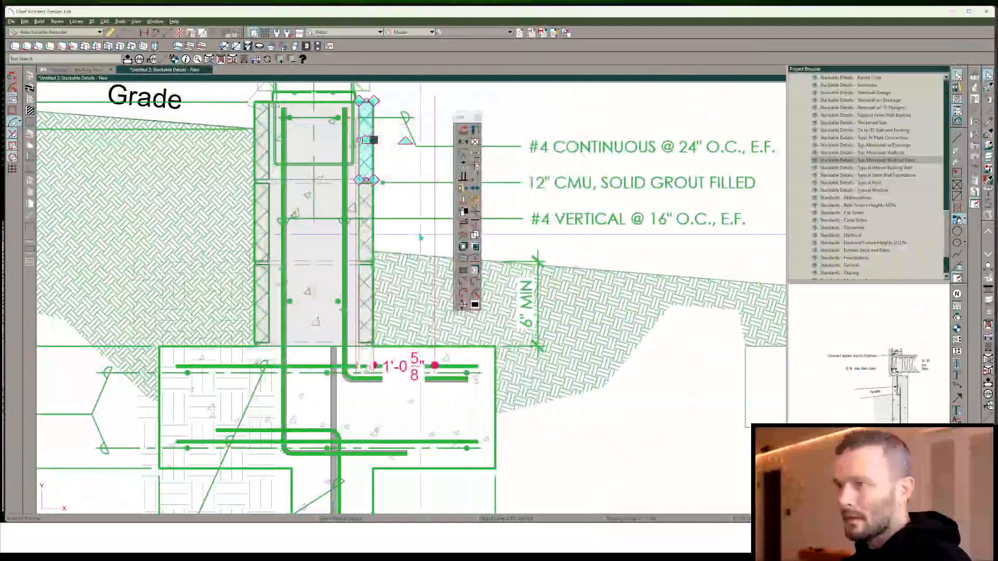
Recheck the fill pattern settings of the top right CMU block polyline
scroll(347, 295, "up", 1)
middle_click_drag(347, 295, 338, 304)
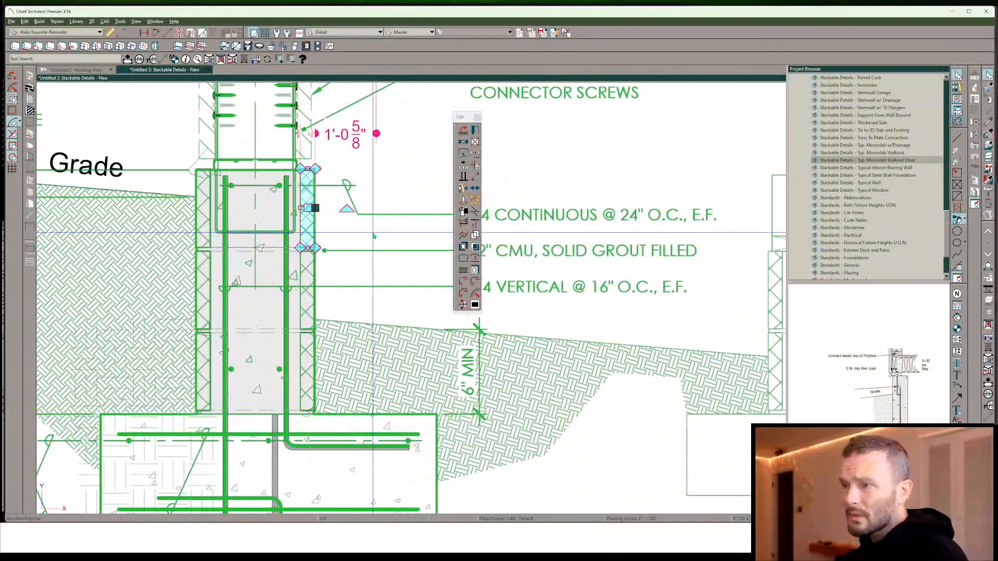
double_click(304, 211)
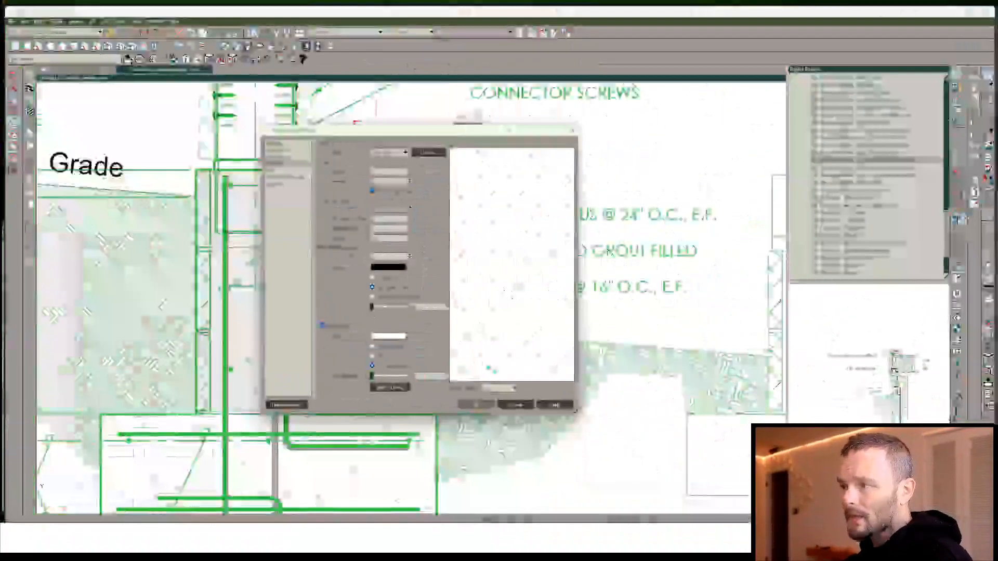
left_click(484, 405)
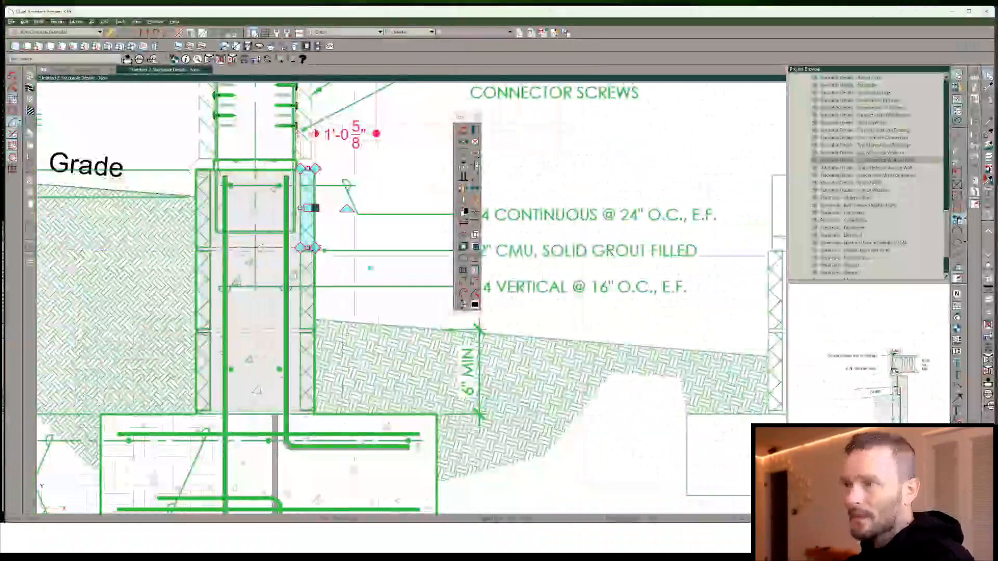
Compare the top right CMU block's hatched polyline with the green reference wall drawing
left_click(377, 282)
scroll(376, 280, "down", 1)
scroll(318, 229, "up", 4)
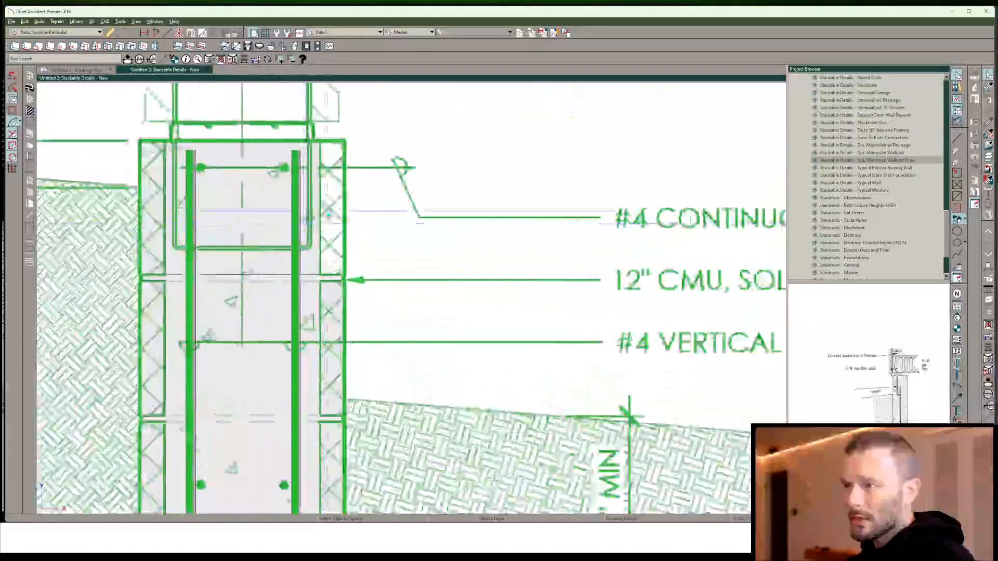
left_click(328, 213)
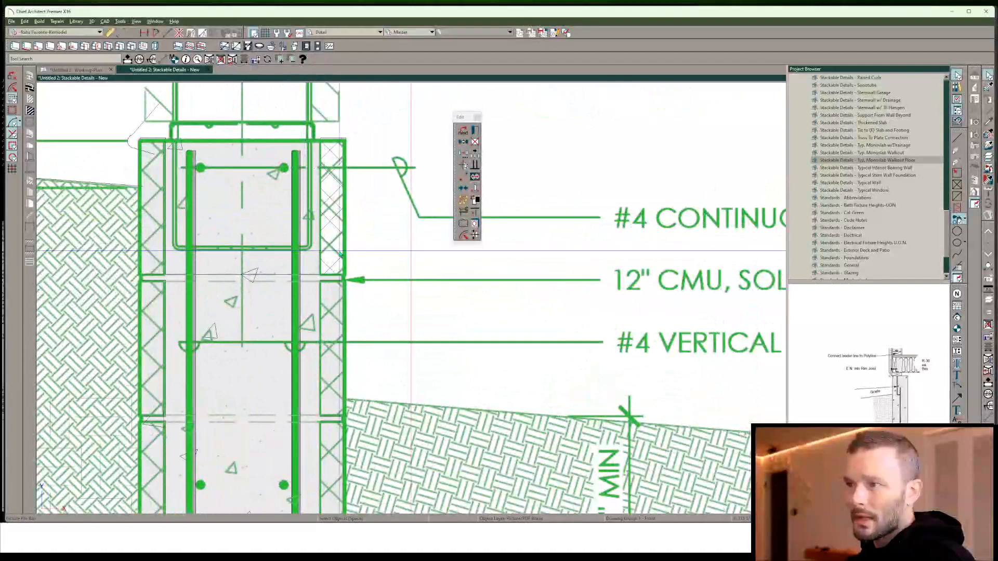
left_click(350, 246)
scroll(350, 244, "down", 6)
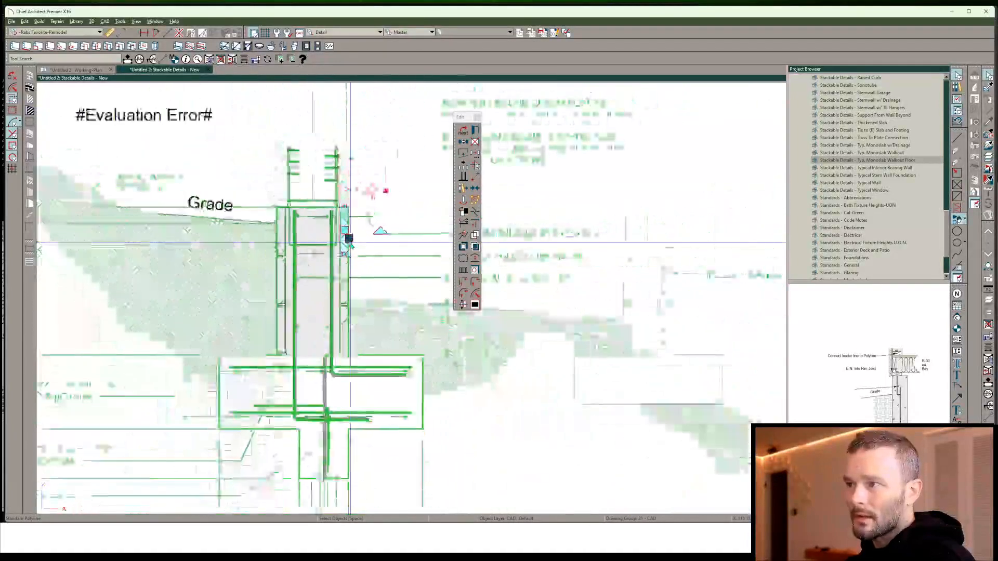
Move the reference PDF page off the wall detail by a distance of 100 at an angle of 180°
left_click(385, 286)
scroll(385, 286, "down", 3)
scroll(366, 252, "down", 3)
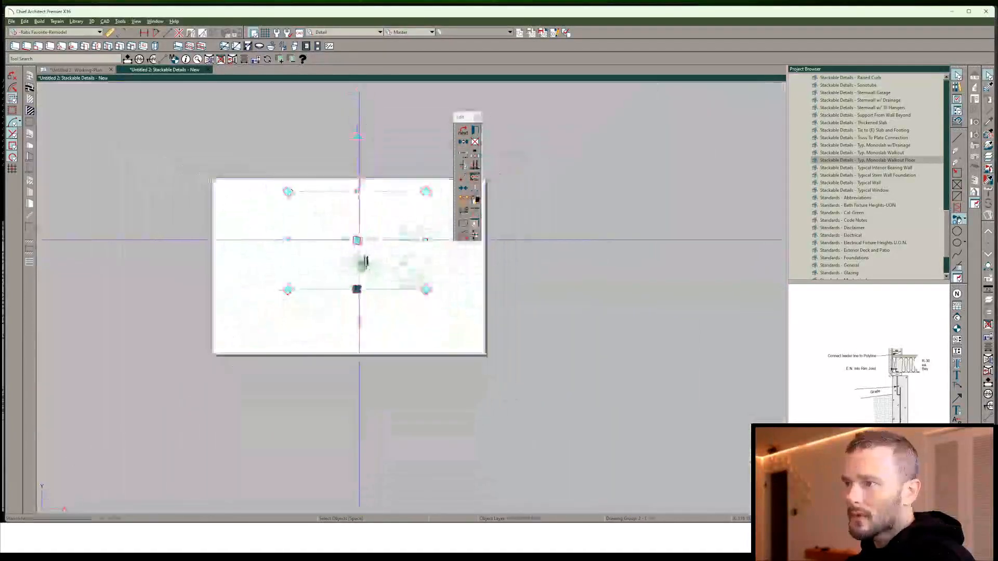
left_click_drag(357, 239, 253, 237)
key("Tab")
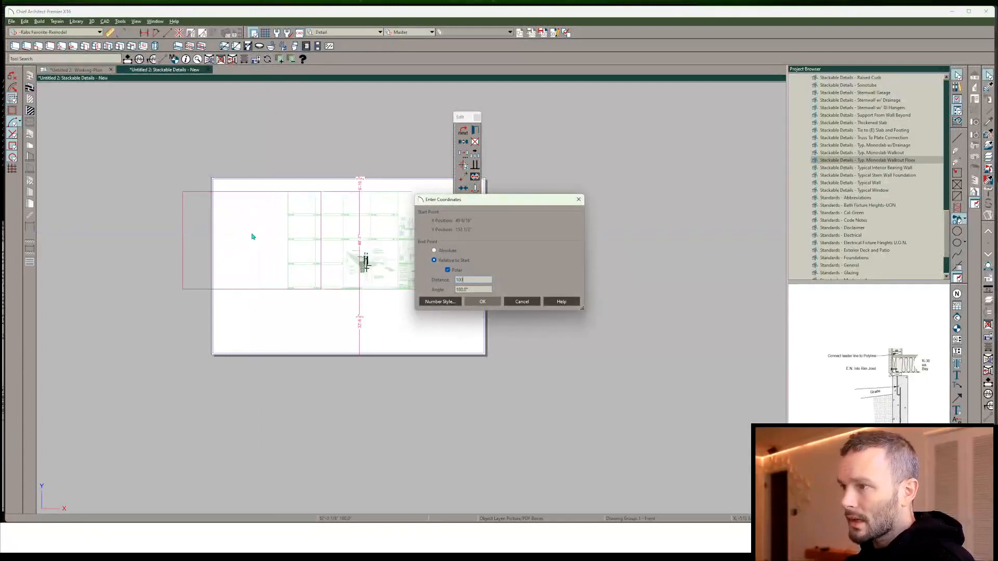
key("Return")
scroll(366, 264, "up", 8)
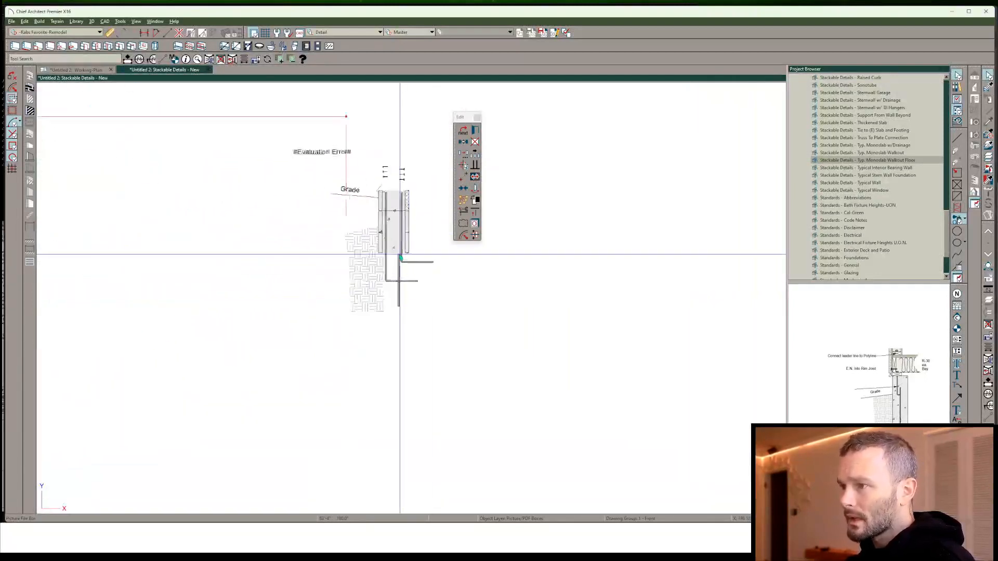
scroll(434, 250, "up", 4)
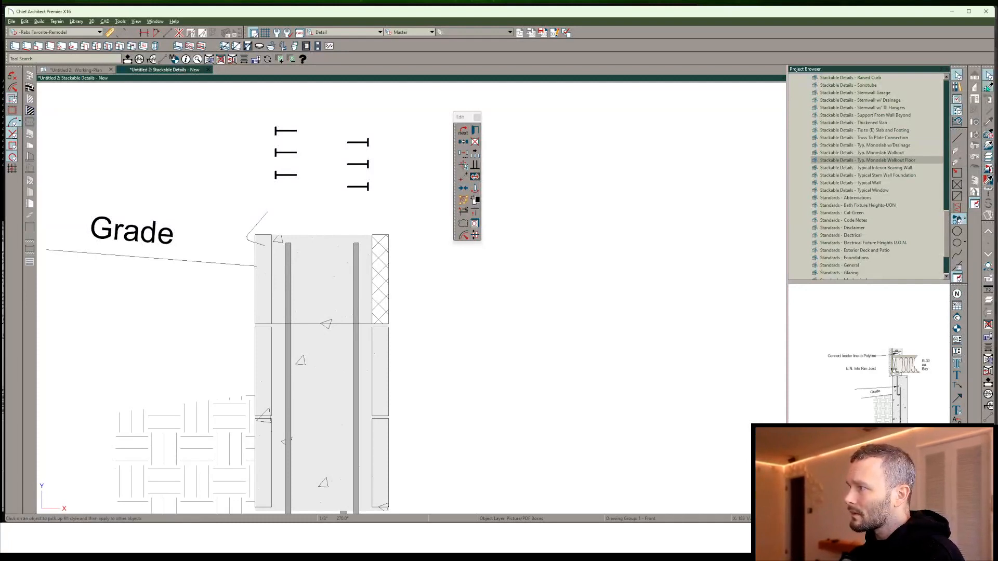
Copy the top right CMU block's fill style onto all the other CMU blocks on both wall faces
left_click(465, 165)
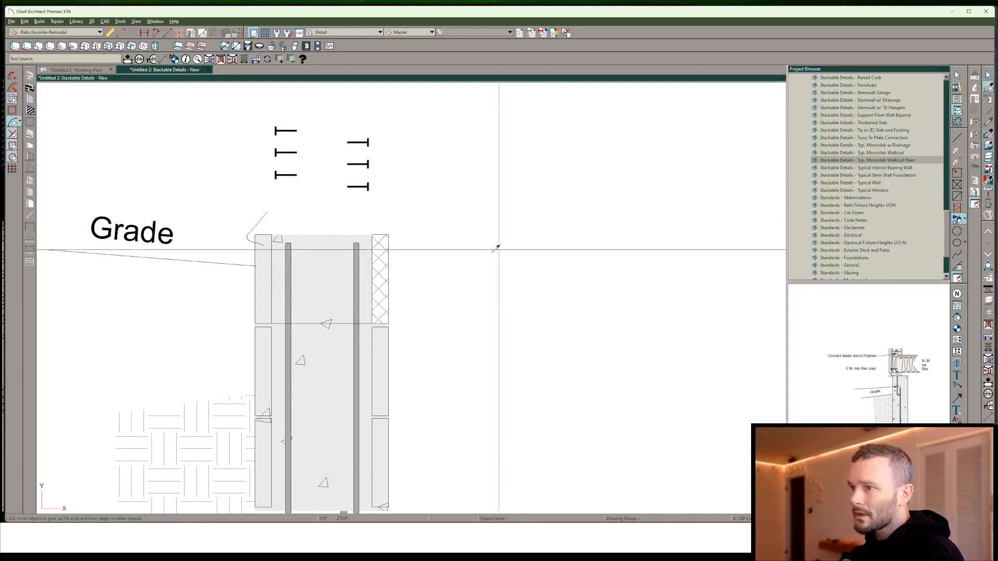
left_click(377, 353)
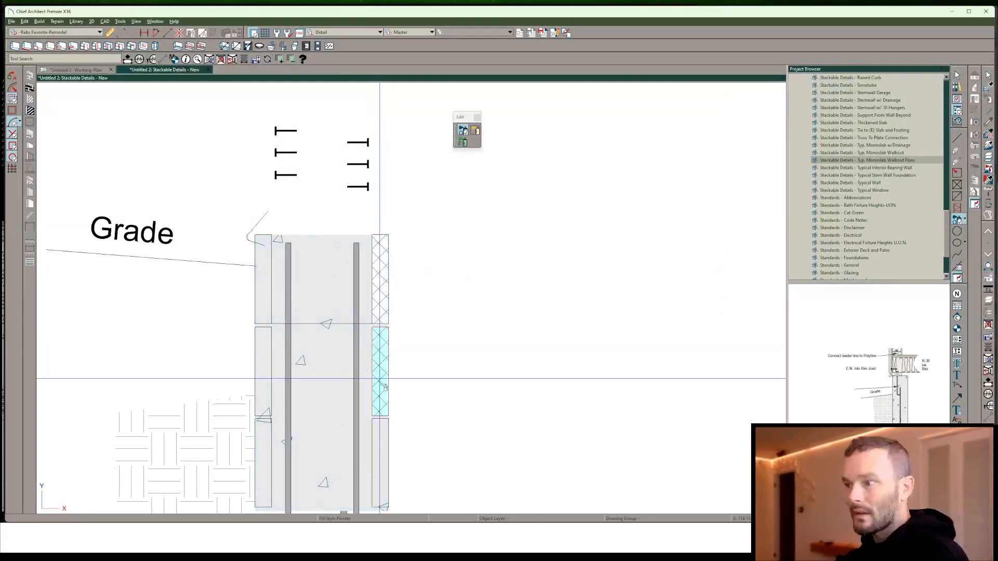
left_click(380, 438)
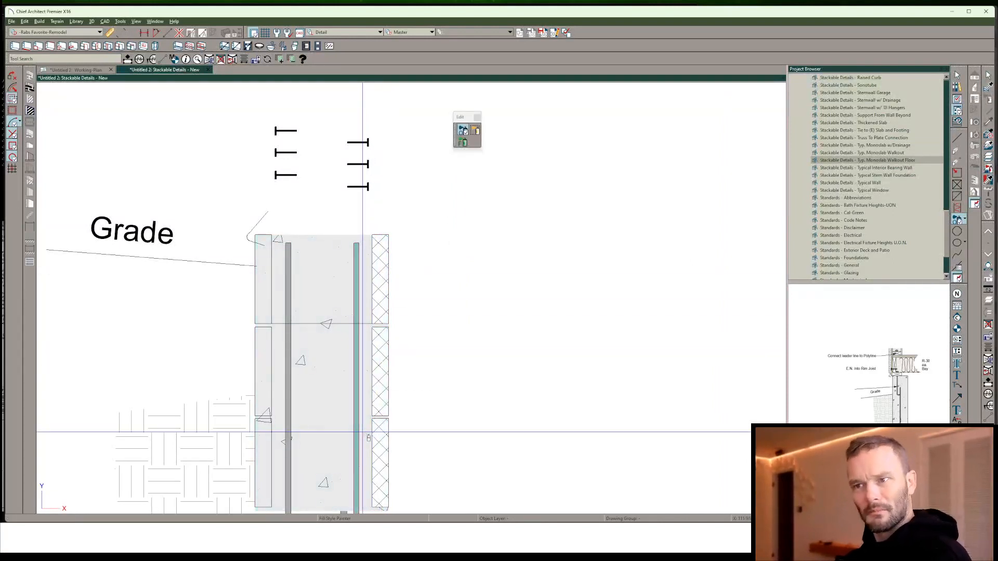
left_click(271, 444)
left_click(276, 361)
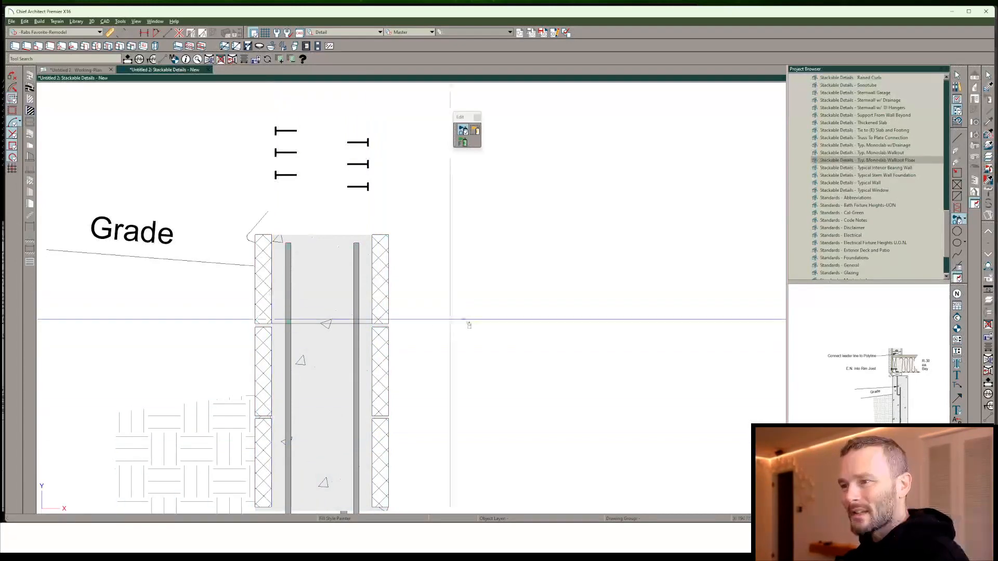
Move the cadLabel text beside the wall's left CMU face and delete the leader arrow drawn from it to the middle block
scroll(474, 331, "down", 2)
scroll(471, 328, "down", 1)
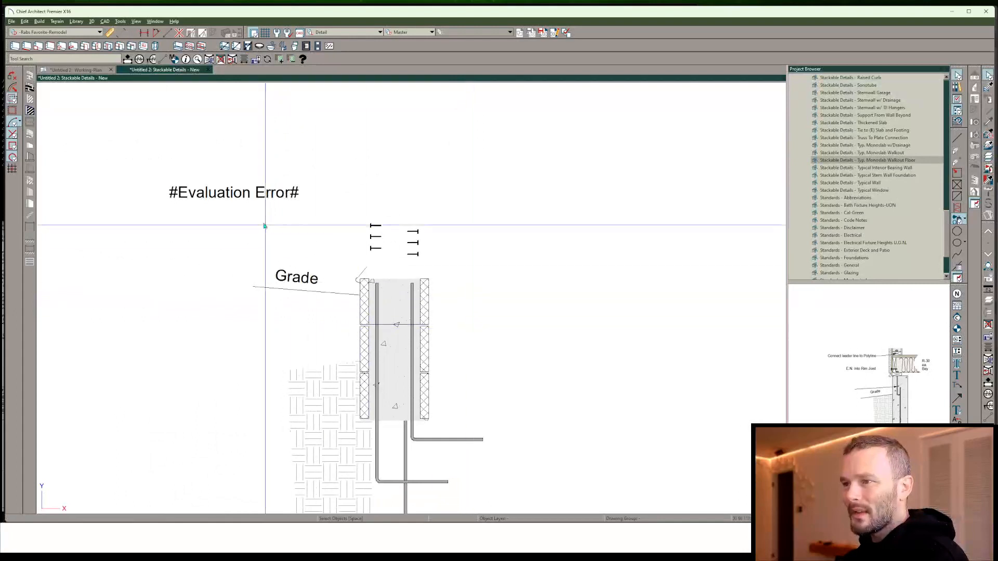
left_click(233, 191)
left_click_drag(233, 192, 357, 333)
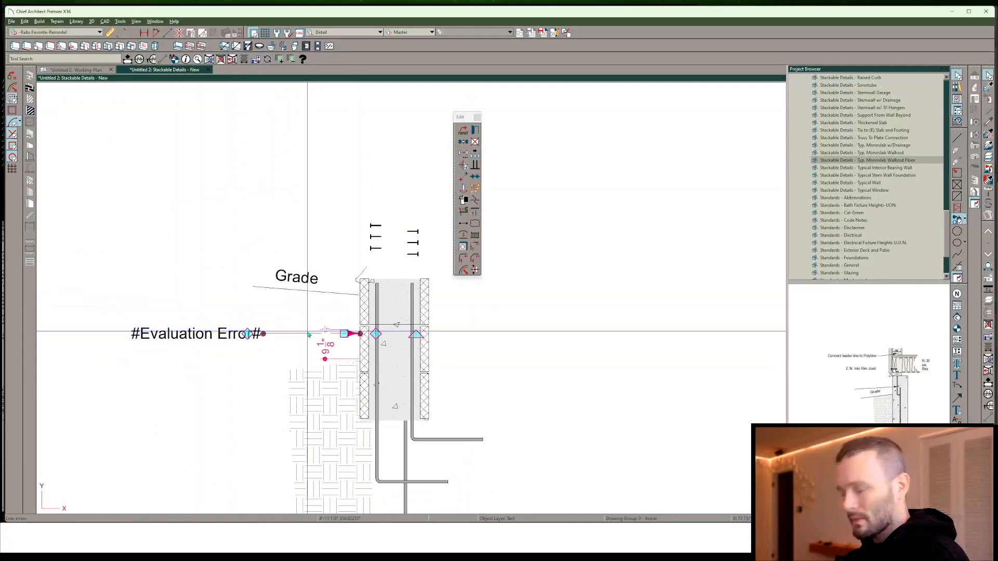
key("Delete")
key("super+shift+s")
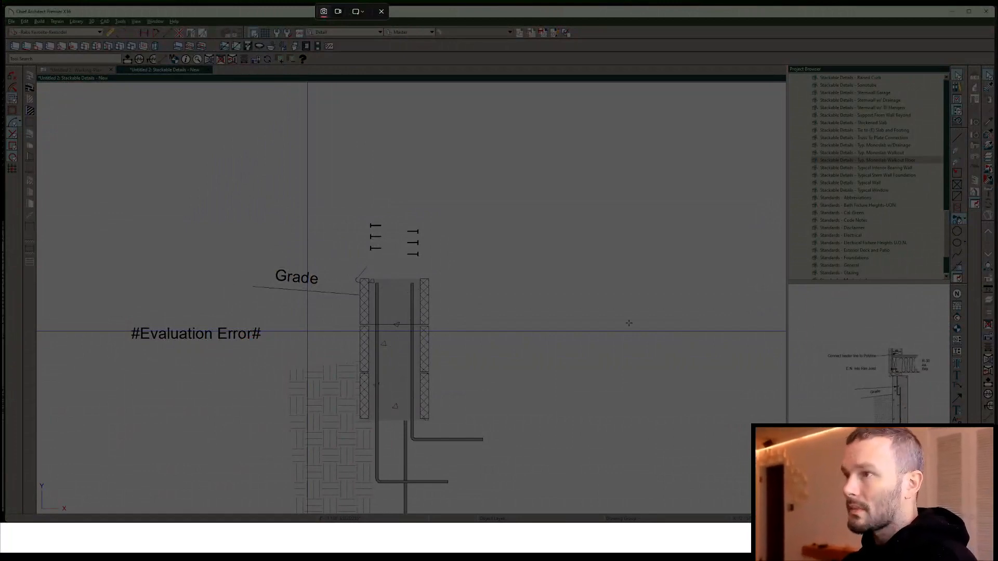
left_click(477, 175)
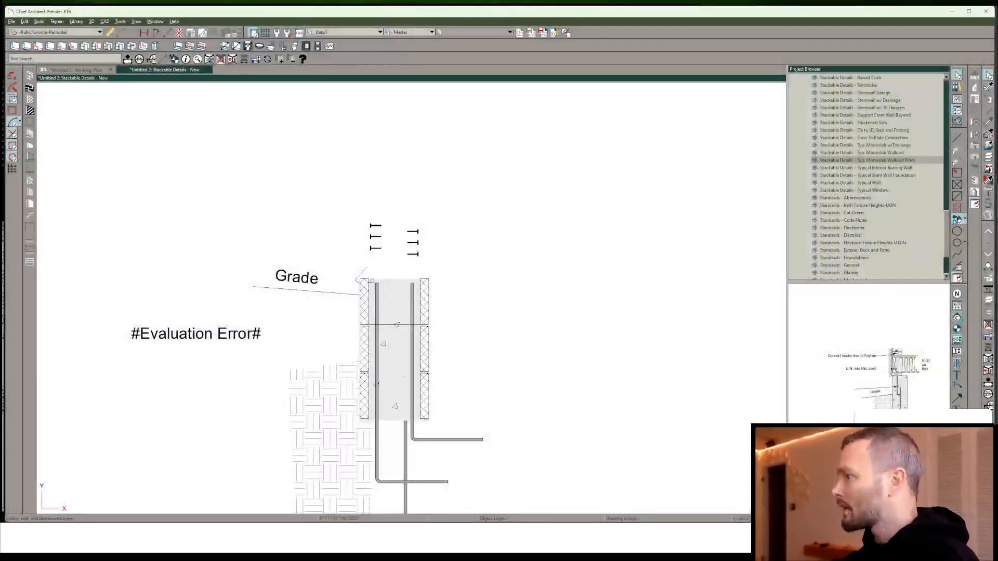
Add the missing comma after the 0.12 => $cmu_wall entry in the cadLabel text macro and save the macro changes
left_click(958, 341)
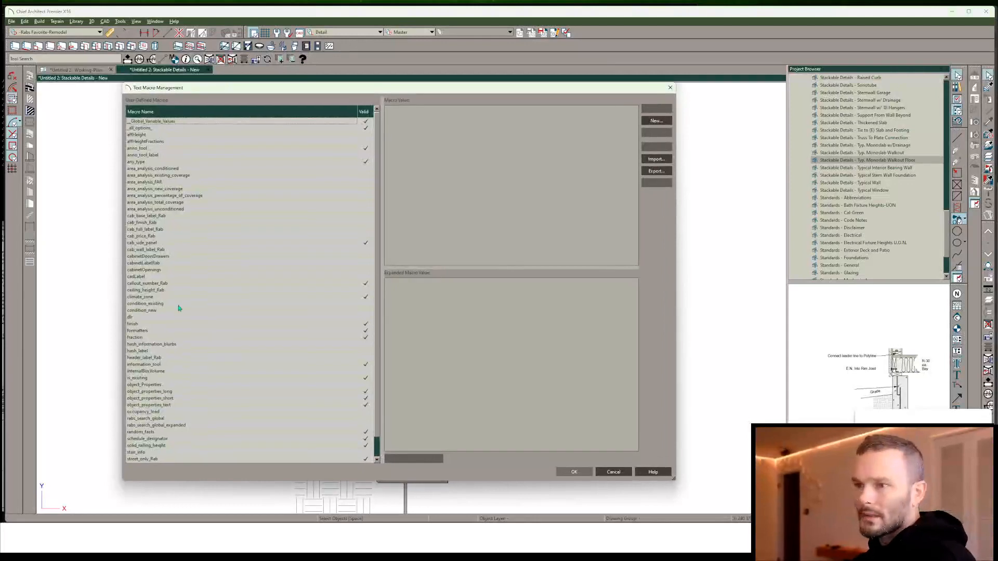
double_click(143, 277)
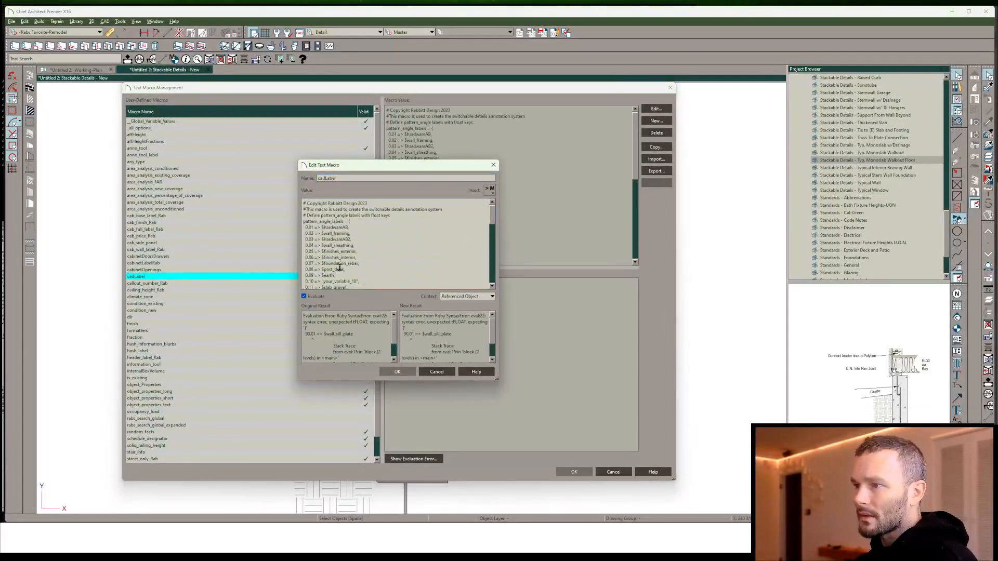
scroll(343, 267, "down", 3)
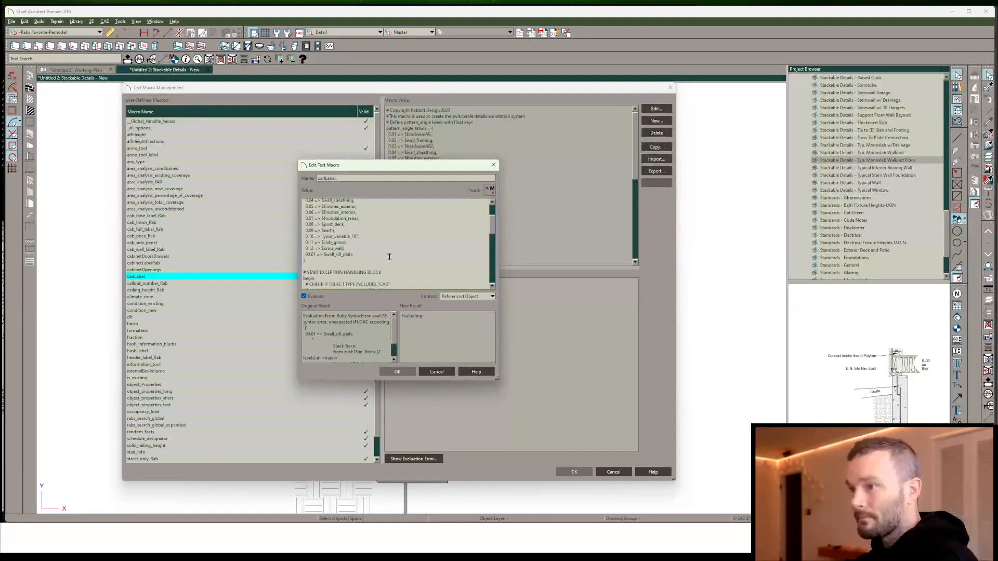
left_click(398, 372)
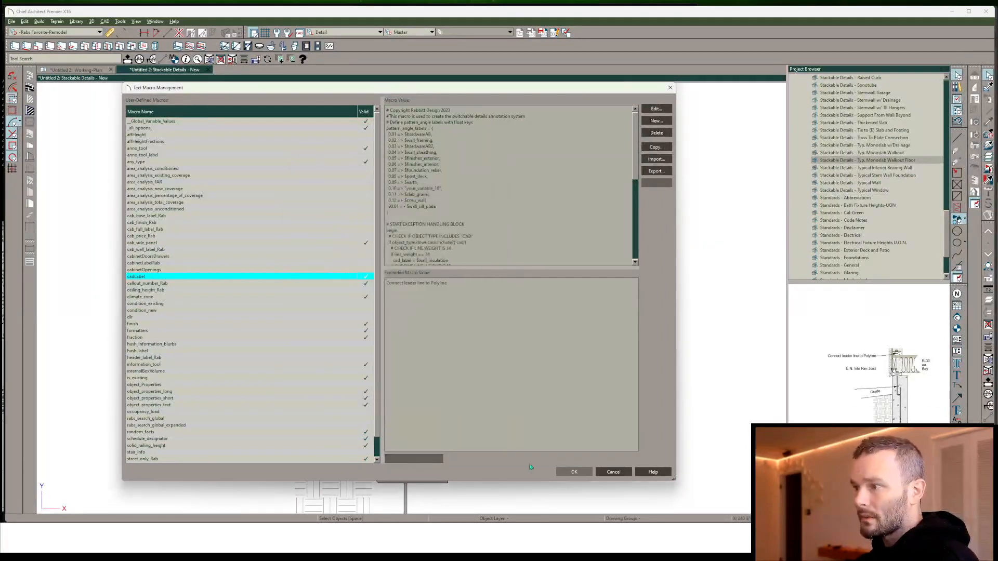
left_click(571, 473)
Draw a leader arrow from the "Connect leader line to Polyline" text to the middle CMU block on the wall's left face
left_click(168, 328)
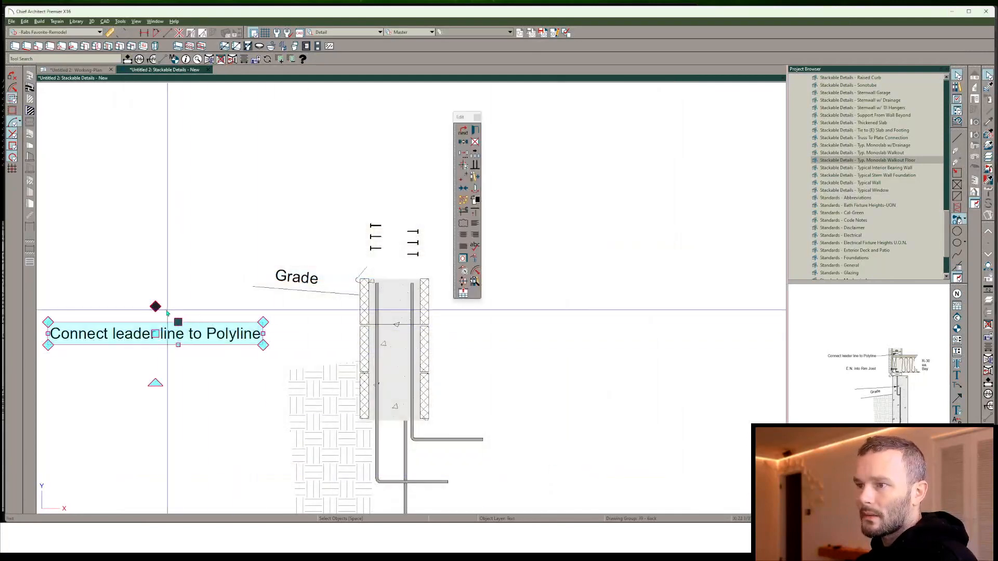
left_click_drag(156, 309, 359, 338)
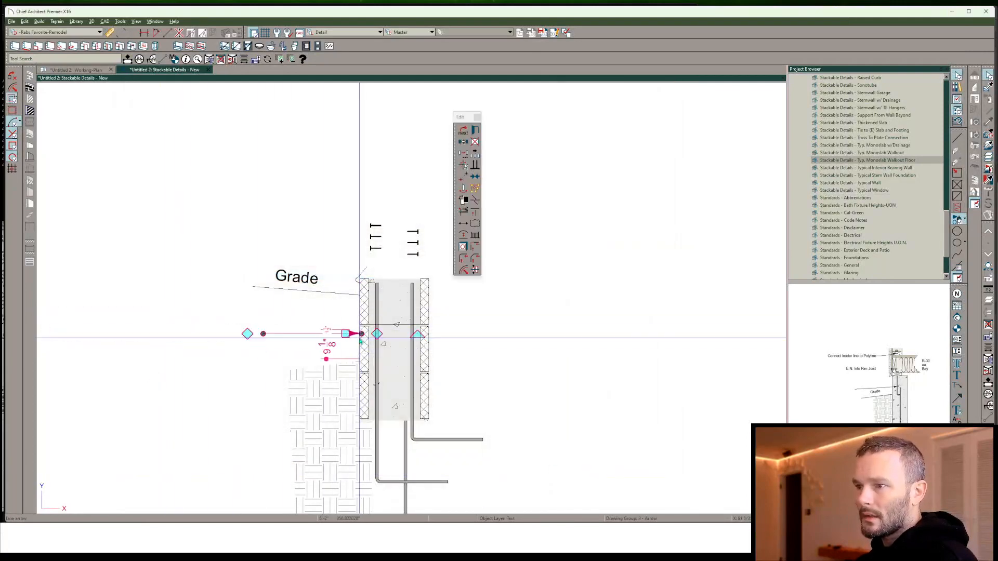
scroll(361, 342, "up", 3)
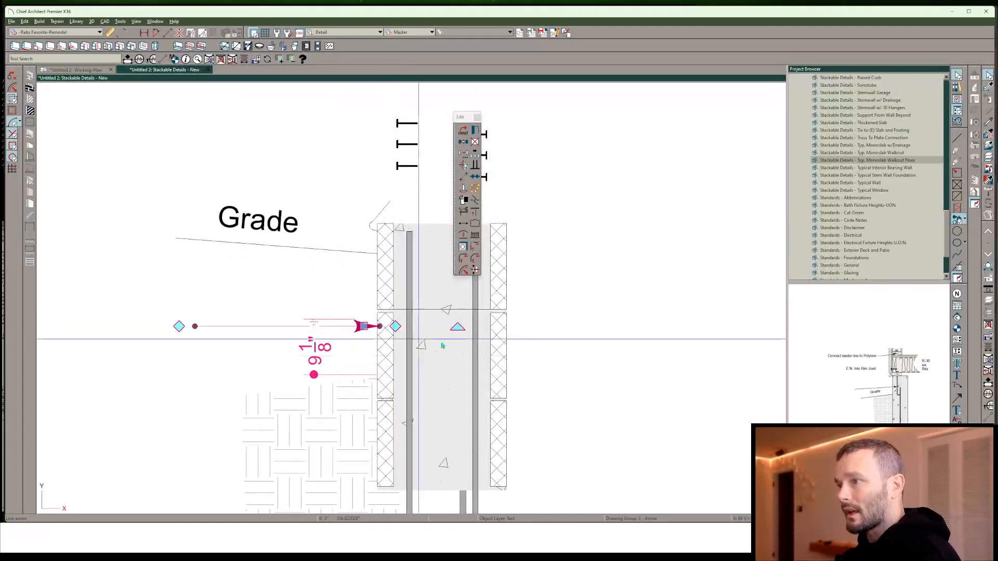
scroll(616, 366, "down", 6)
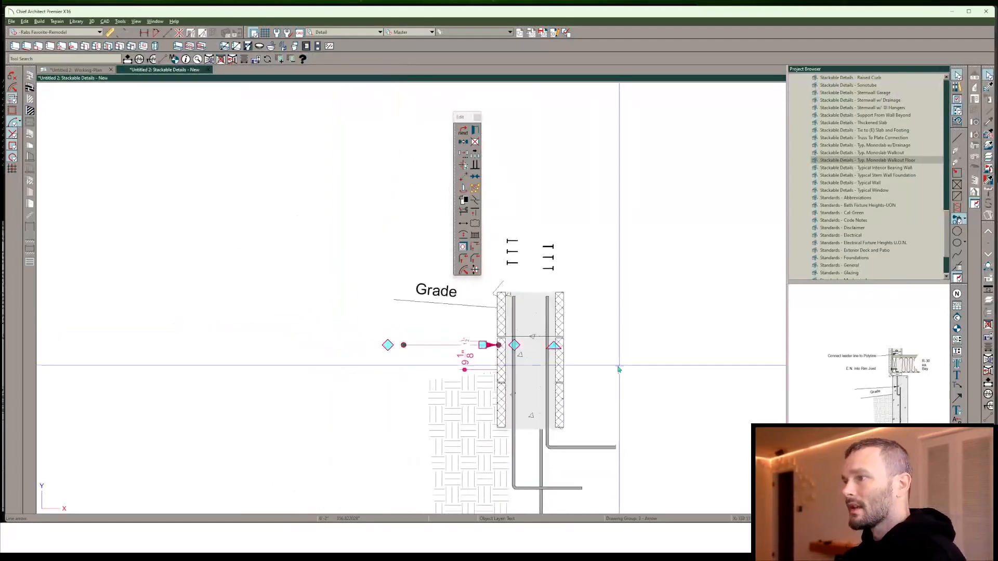
Open the Macro Designations detail from the working plan and look over its macro schedule blocks
left_click(87, 71)
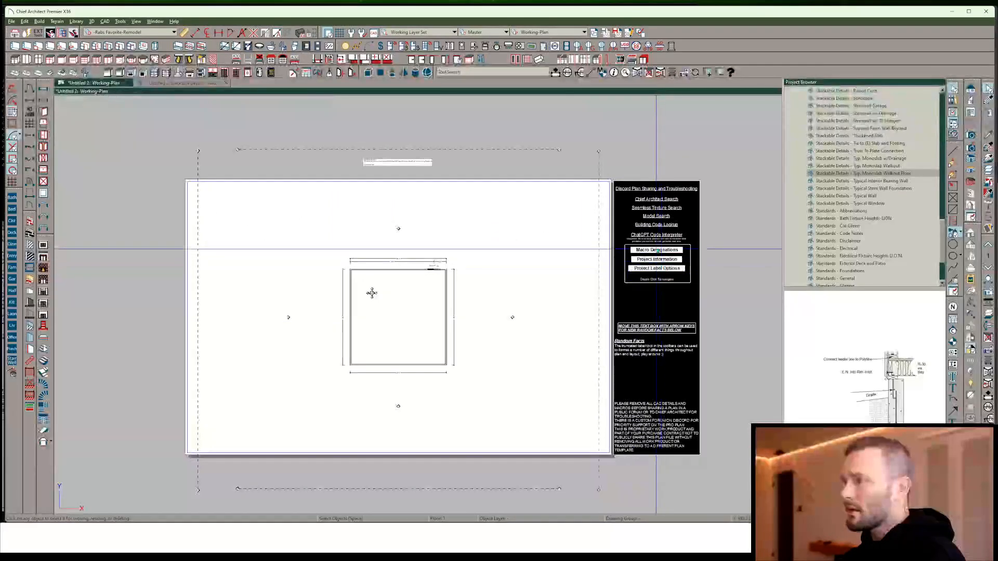
double_click(657, 250)
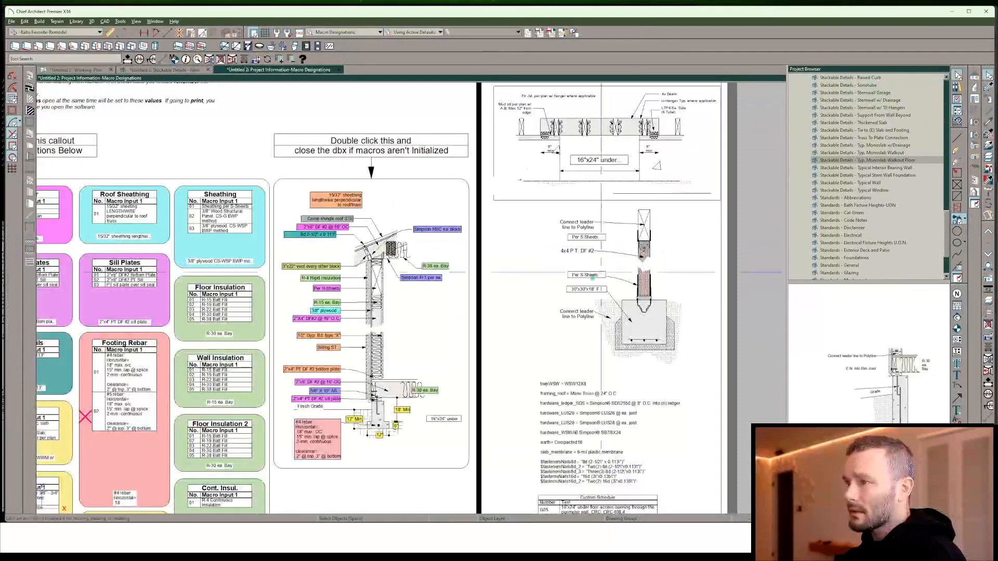
middle_click_drag(293, 357, 417, 208)
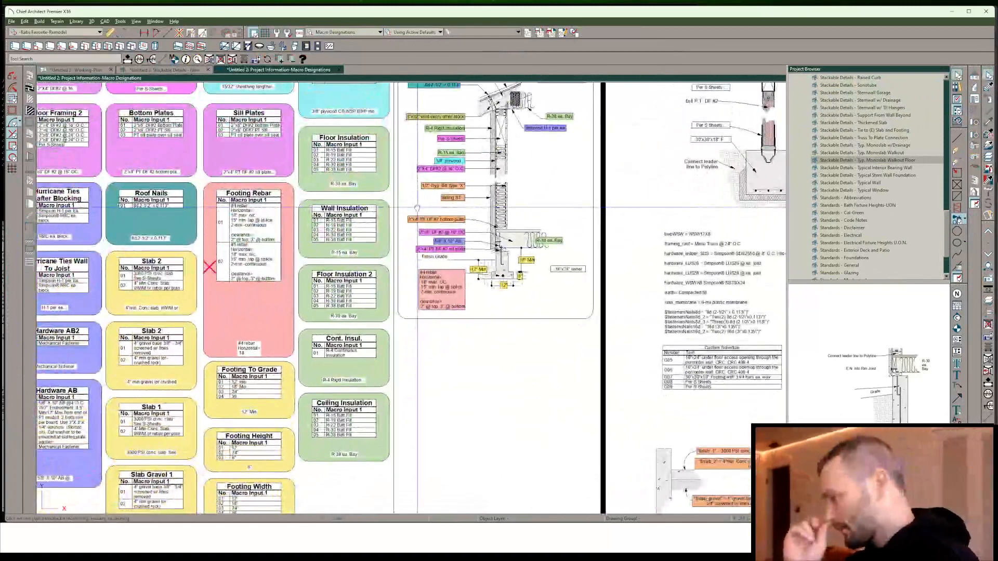
scroll(417, 208, "down", 2)
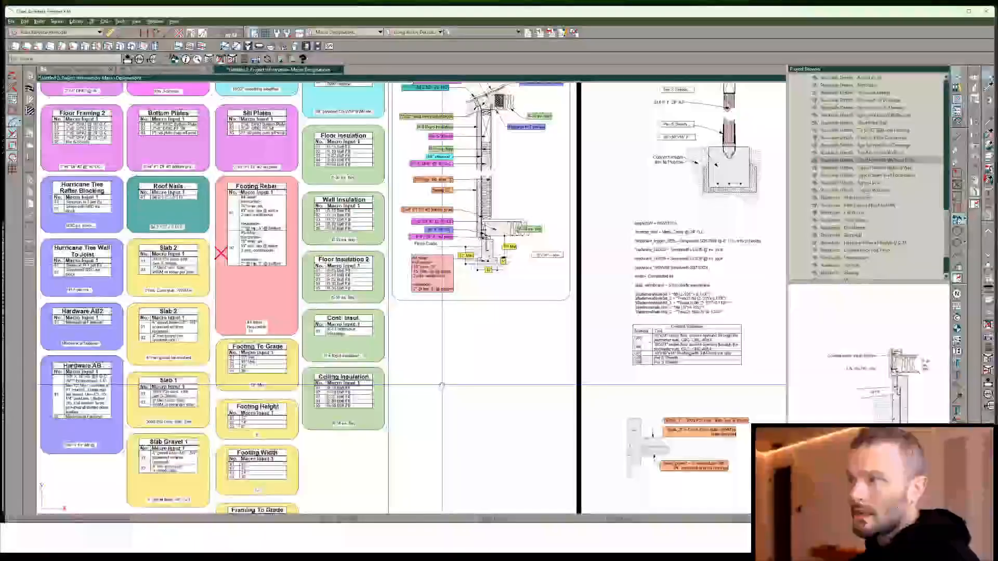
scroll(242, 253, "down", 3)
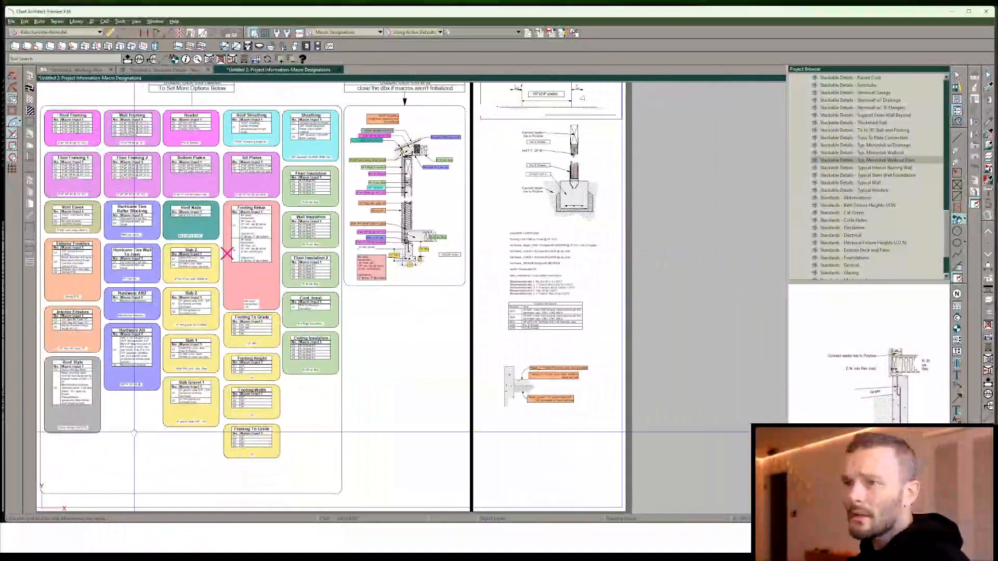
middle_click_drag(135, 433, 234, 440)
scroll(233, 440, "up", 1)
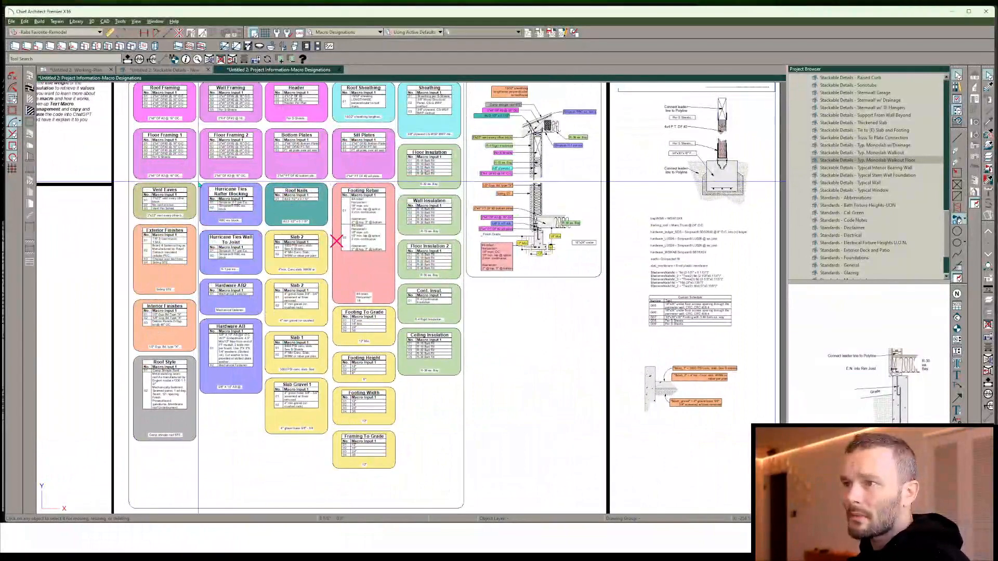
scroll(198, 183, "down", 3)
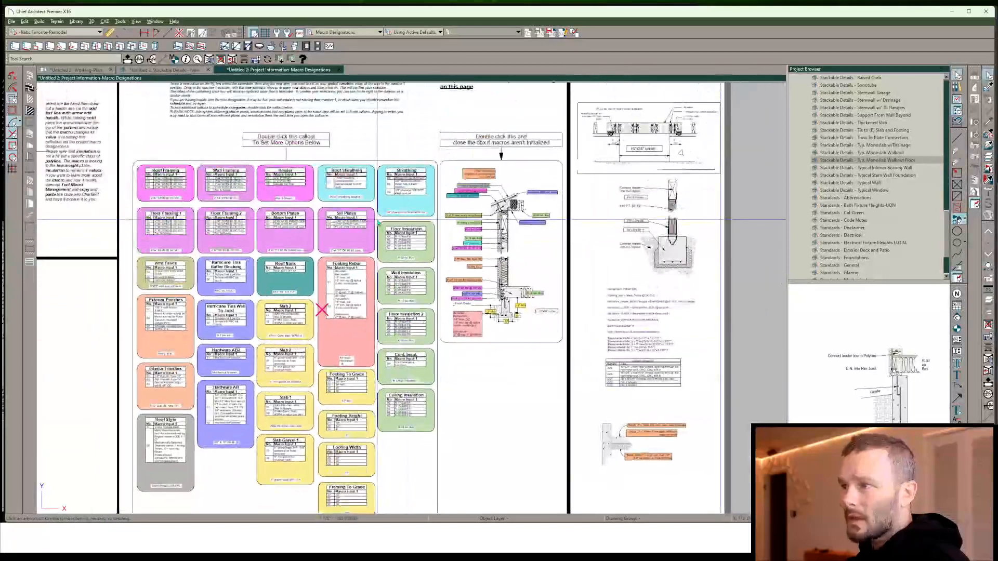
Move the five green insulation schedule blocks down together to leave a gap below the Sheathing block
left_click(444, 447)
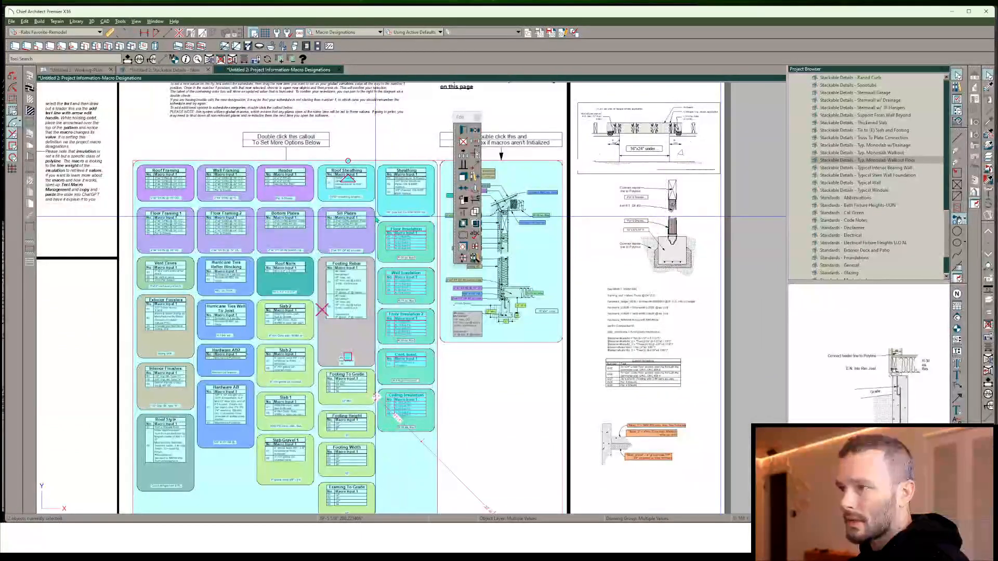
left_click_drag(376, 219, 439, 454)
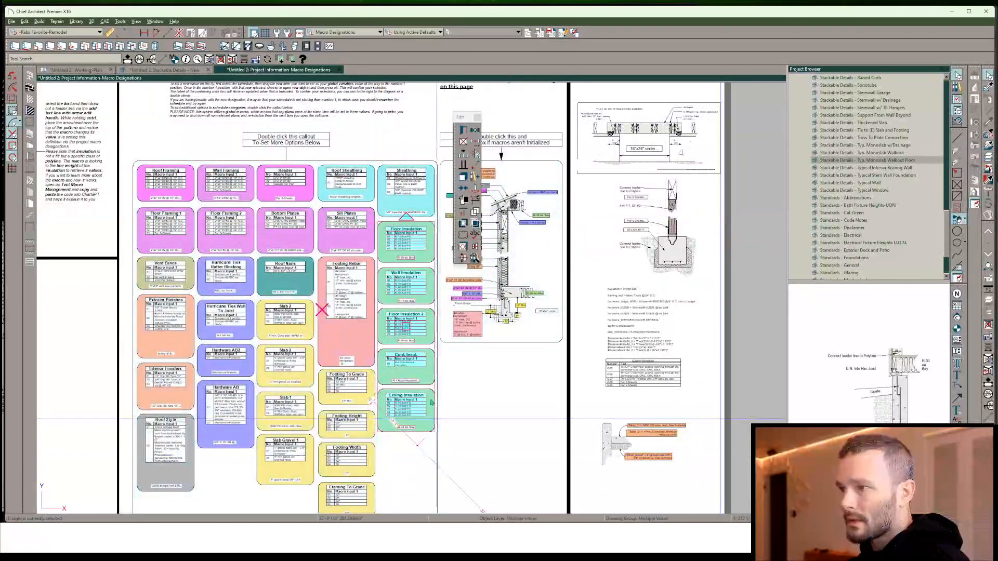
left_click_drag(409, 326, 407, 376)
Copy the Floor Insulation schedule block with its contents into the gap below the Sheathing block
left_click(441, 311)
left_click(430, 310)
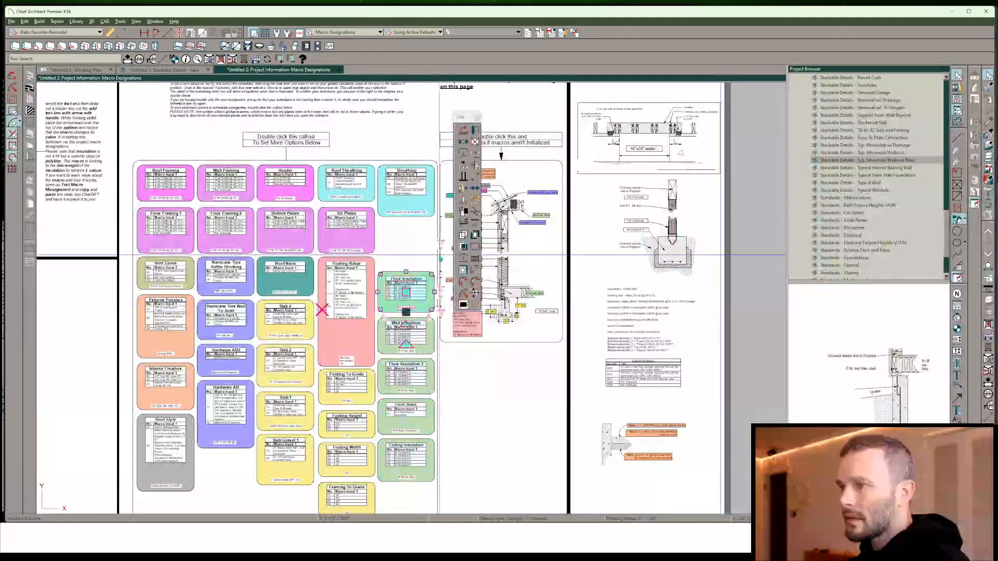
left_click(408, 293)
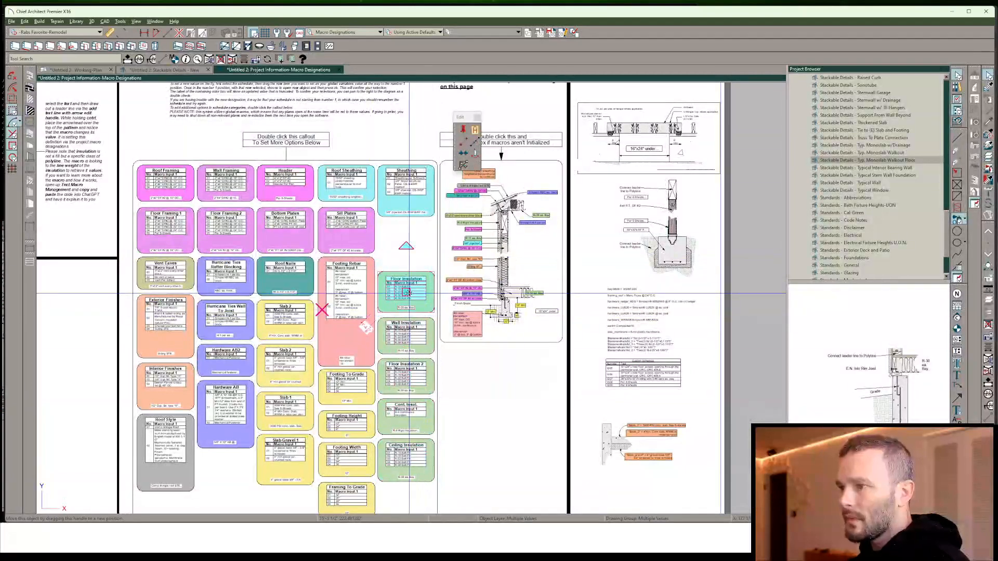
left_click_drag(408, 292, 402, 240)
scroll(403, 240, "up", 5)
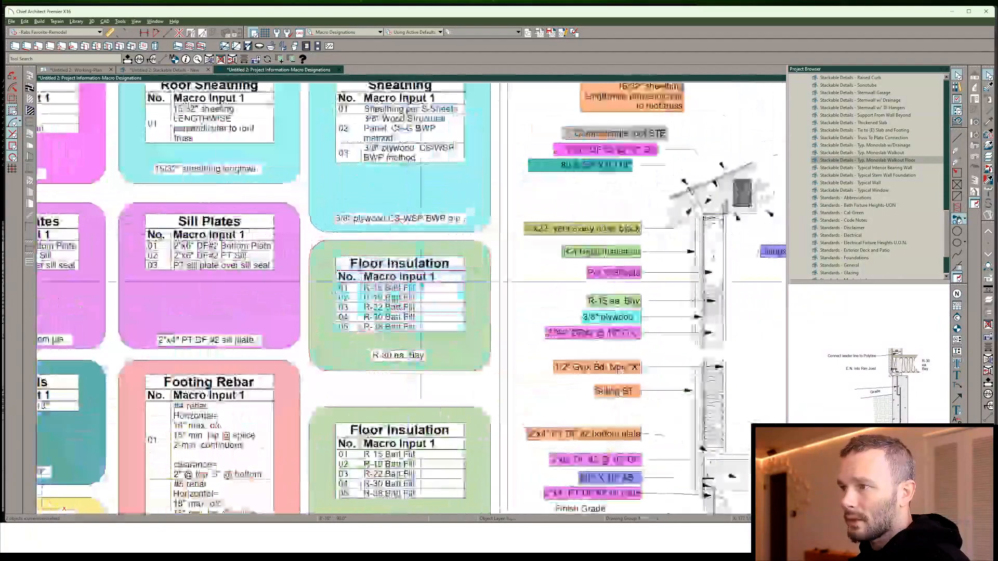
Retitle the copied Floor Insulation schedule below the Sheathing block as "CMU Wall" and look through its included note categories
double_click(421, 281)
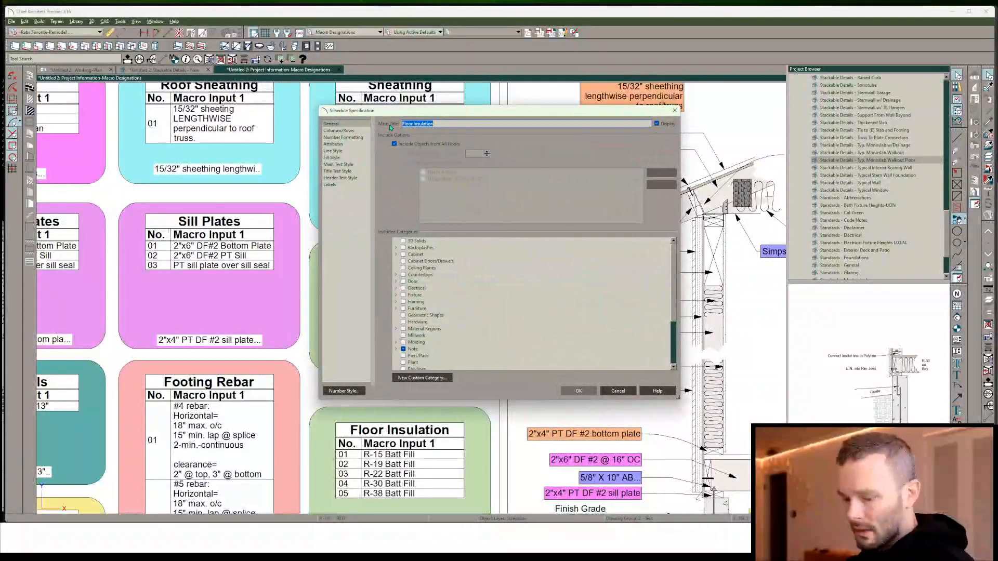
type("CMI")
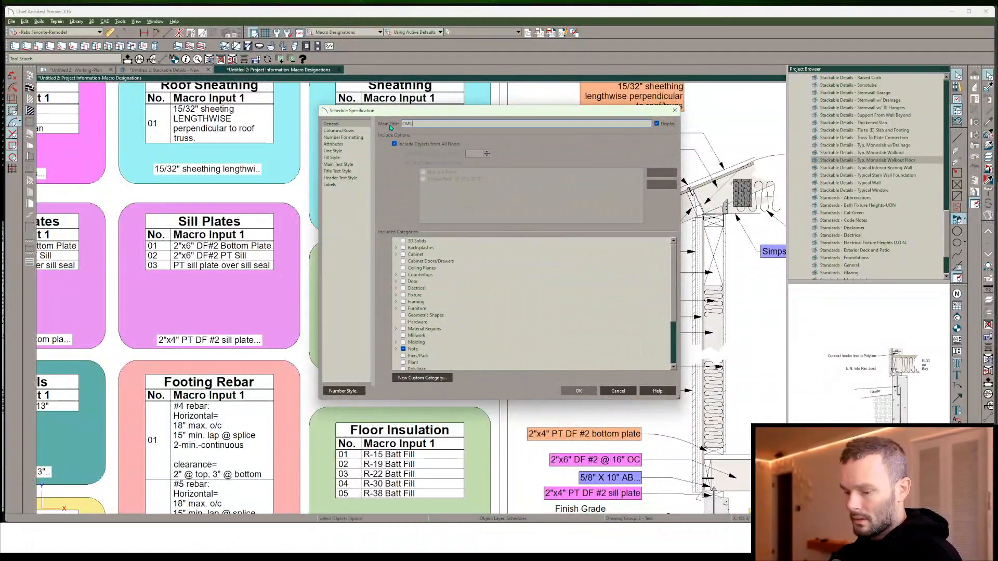
type(" Wall")
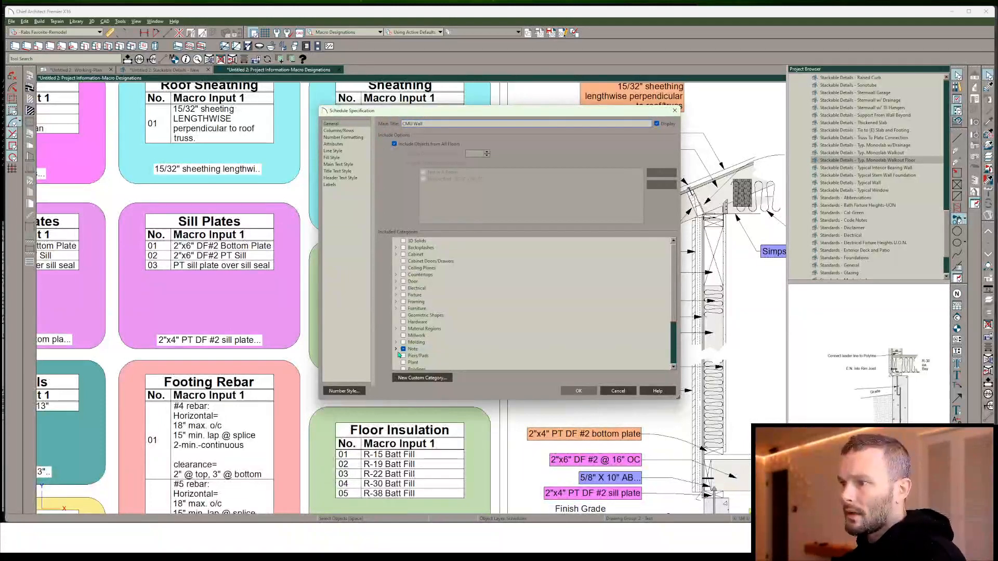
scroll(450, 326, "down", 8)
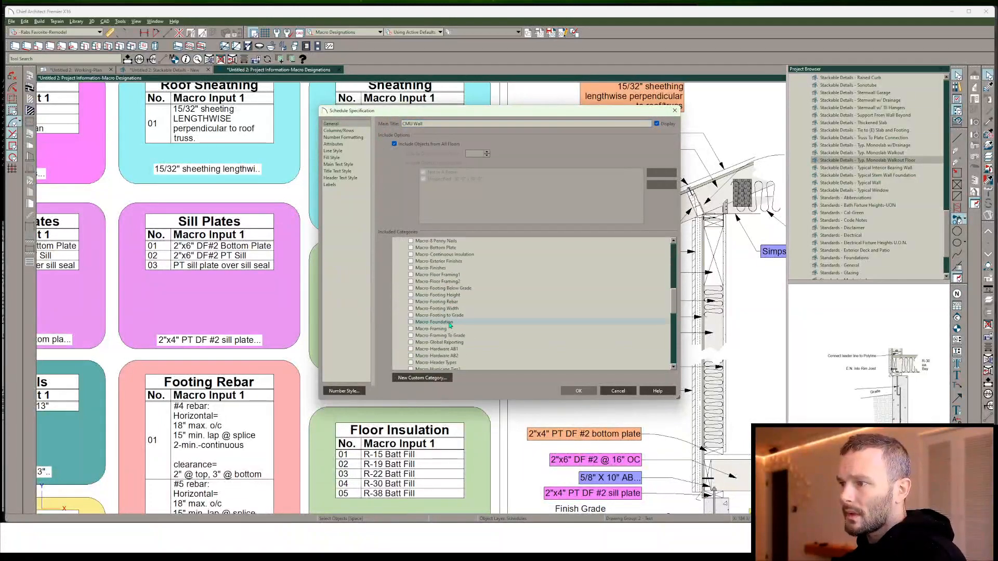
scroll(450, 326, "down", 5)
scroll(444, 323, "up", 5)
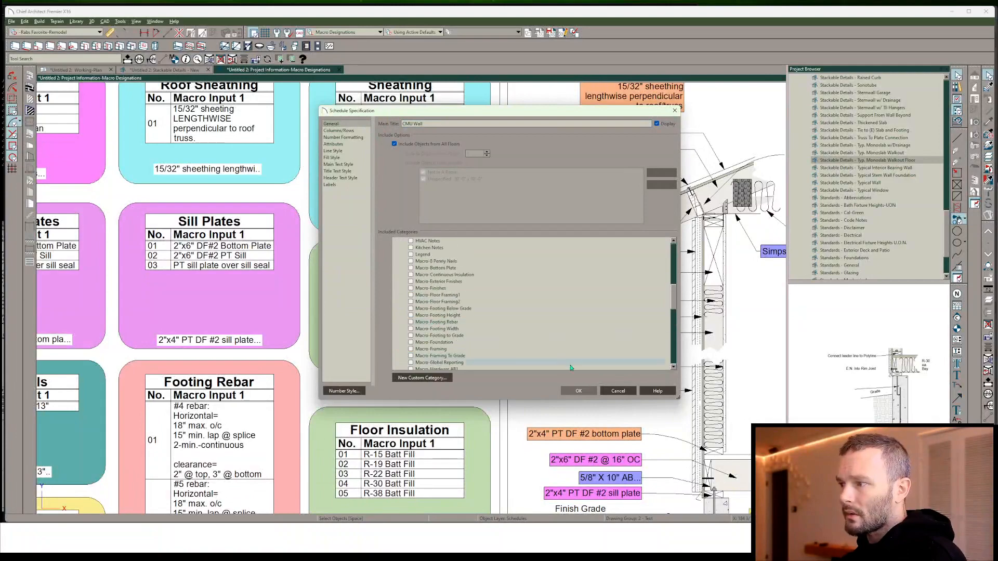
left_click(579, 391)
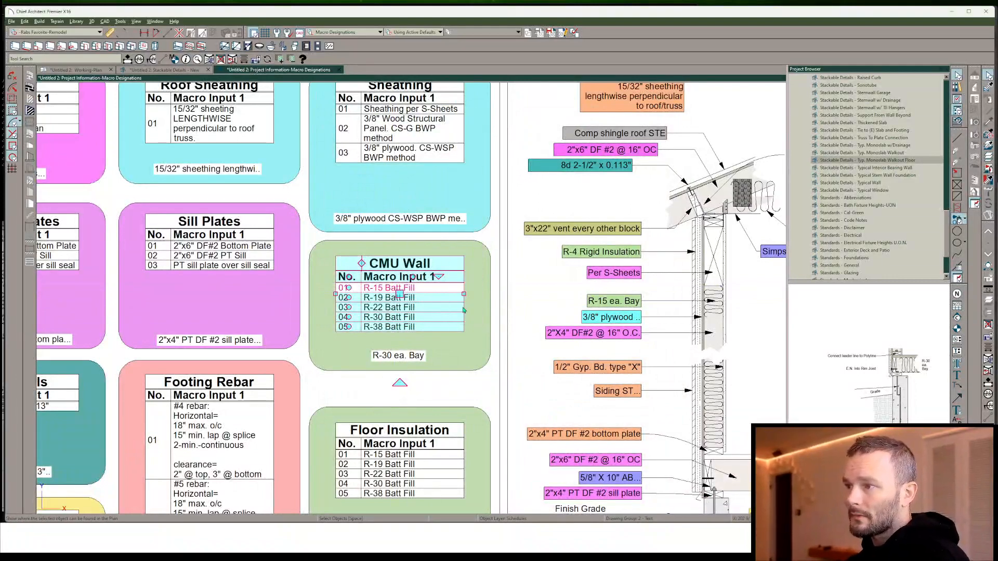
Open the Macro Designations Options detail and copy the Floor Framing 2 block with its notes directly below the original
left_click(462, 306)
middle_click_drag(297, 328, 314, 488)
scroll(315, 491, "down", 1)
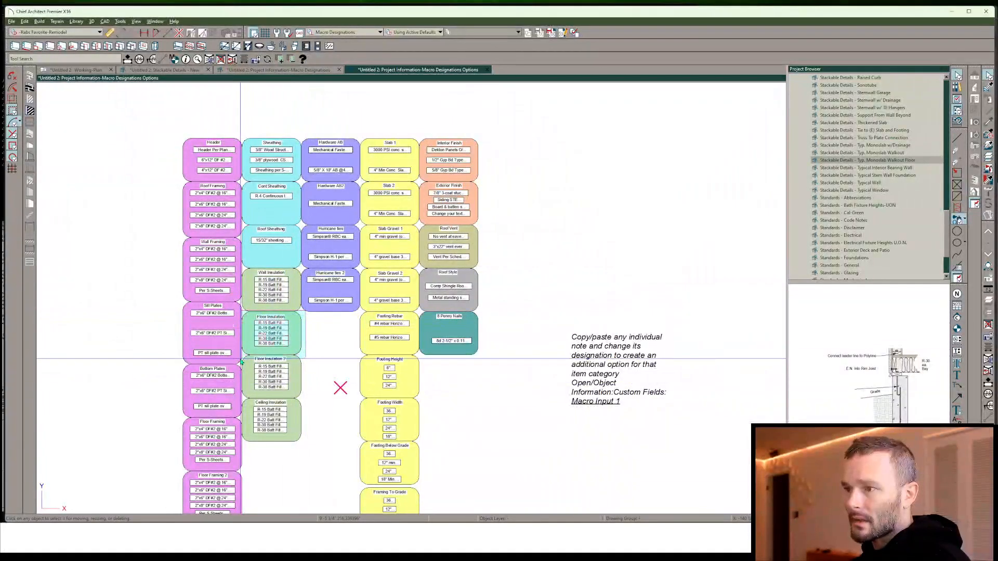
left_click_drag(240, 359, 241, 359)
middle_click_drag(272, 451, 328, 307)
scroll(314, 331, "up", 1)
left_click_drag(314, 323, 192, 432)
left_click_drag(271, 361, 271, 425)
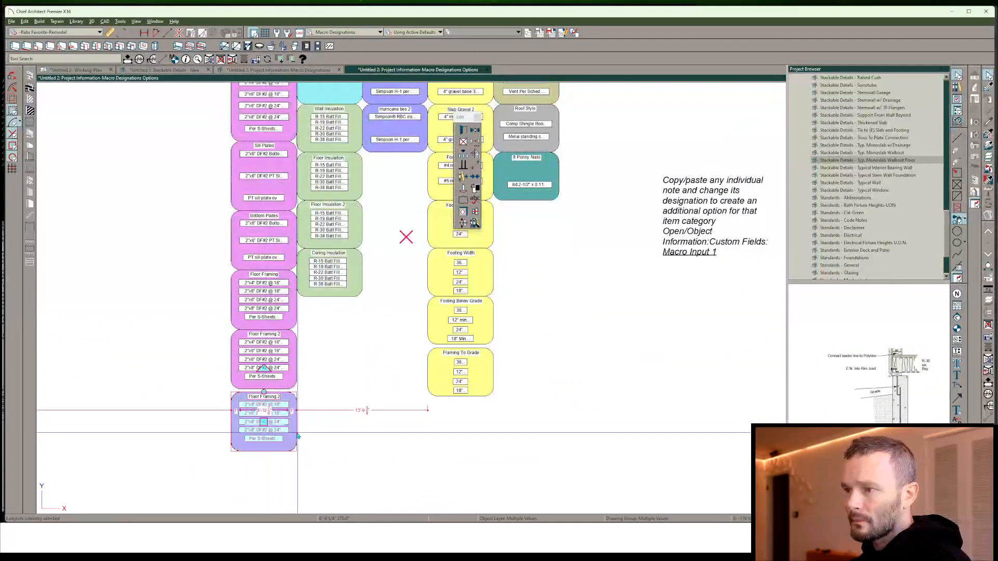
Change the specified label of the copied Floor Framing 2 block to "CMU Wall 1"
double_click(297, 434)
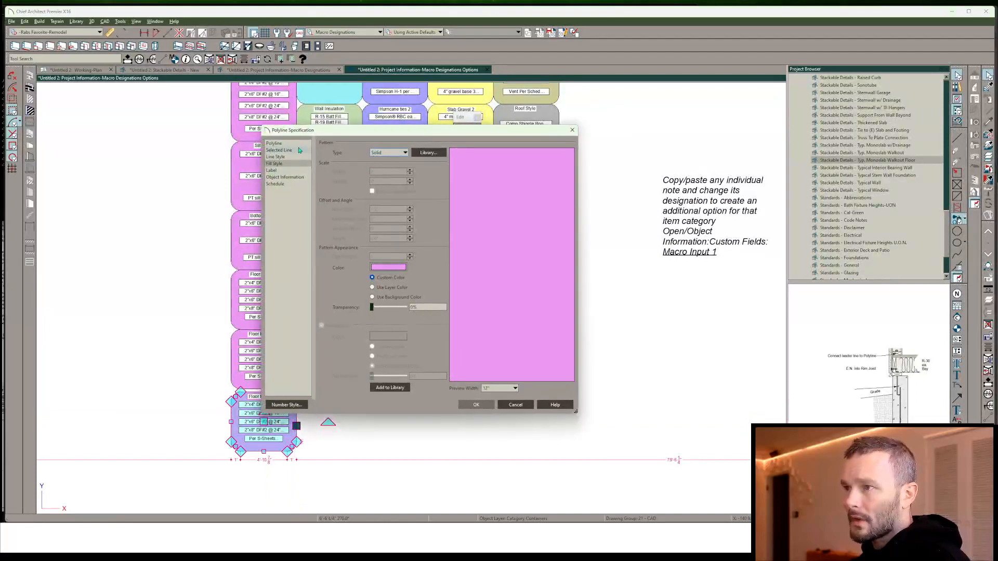
left_click(272, 171)
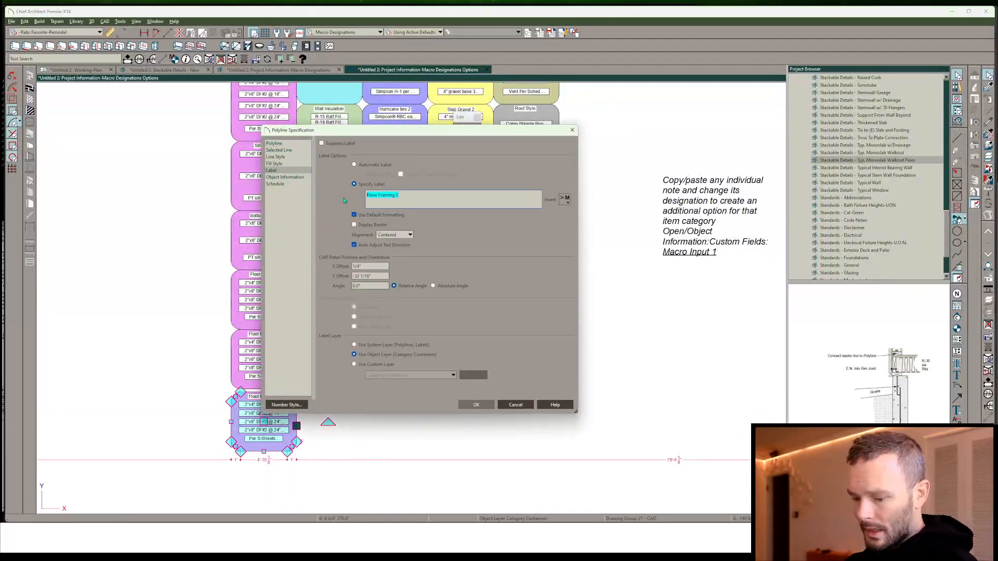
type("CMU Wall 1")
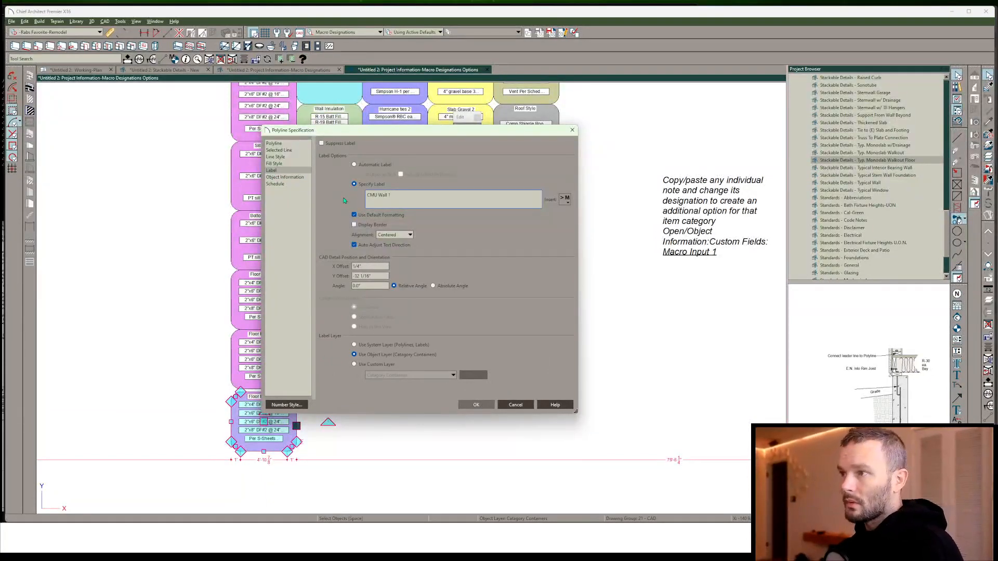
left_click(476, 405)
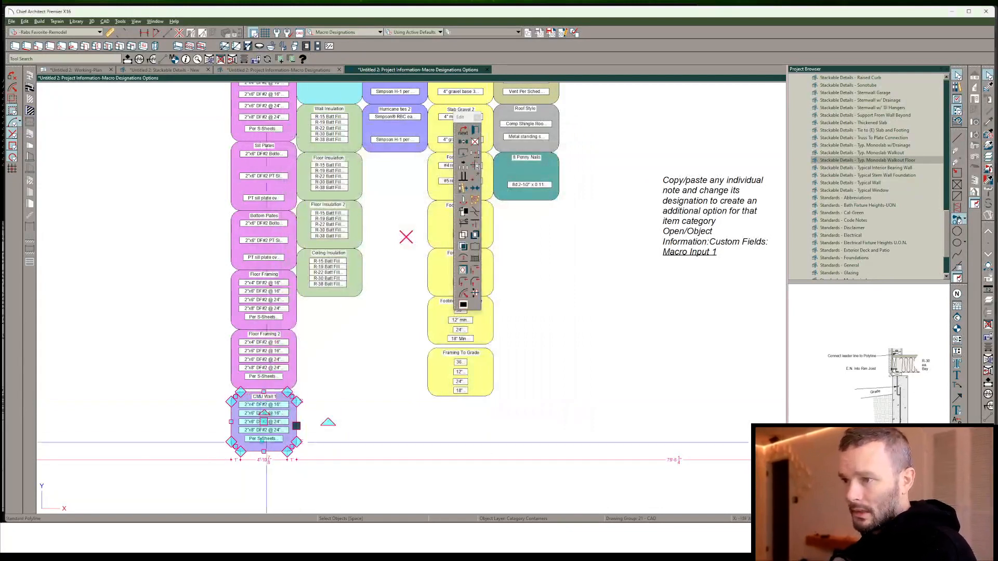
Assign all five notes in the CMU Wall 1 block to a new note type named "Macro-CMU Wall 1"
scroll(250, 427, "up", 3)
left_click(306, 387)
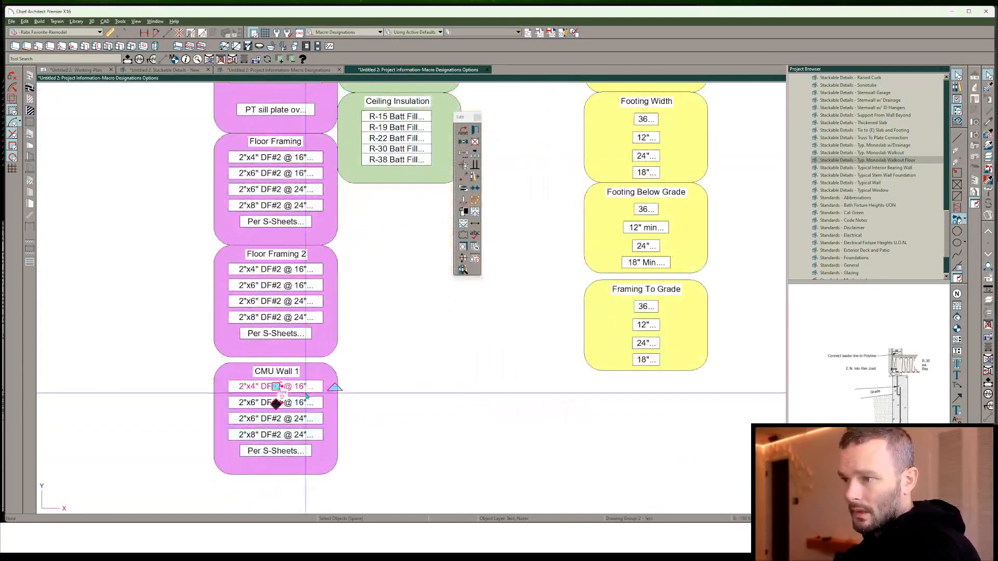
left_click(305, 401, "shift")
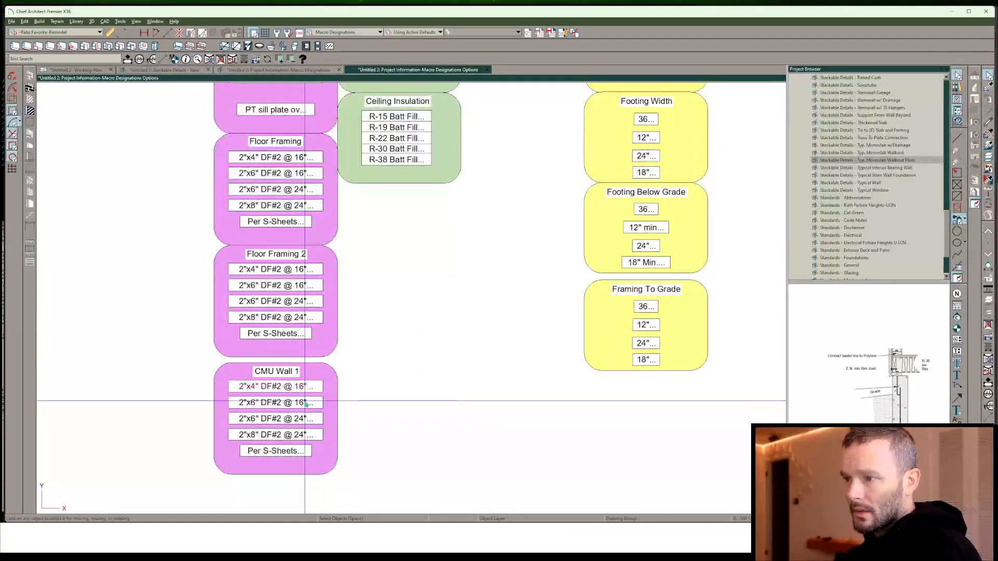
left_click(295, 420, "shift")
left_click(293, 435, "shift")
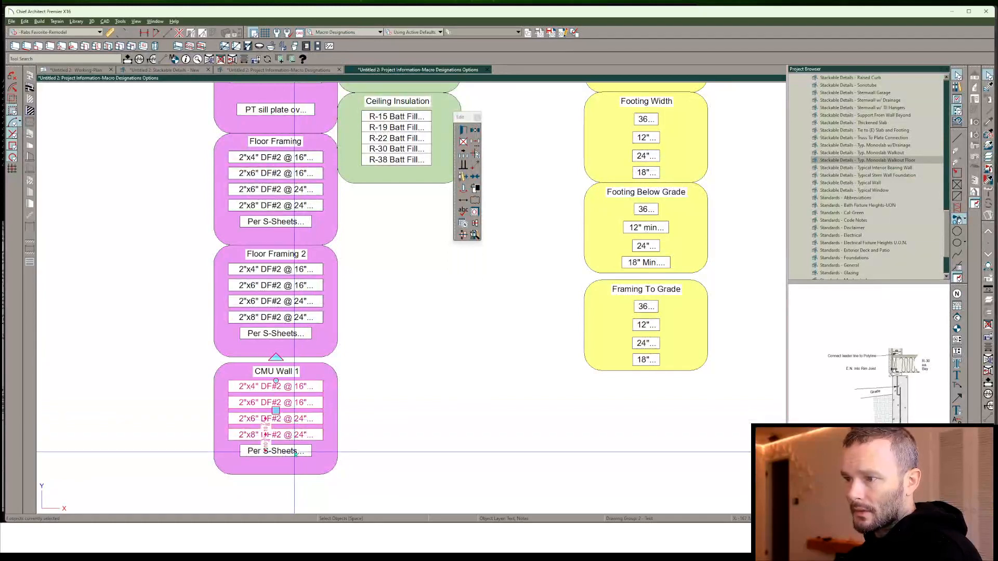
left_click(295, 451, "shift")
key("ctrl+e")
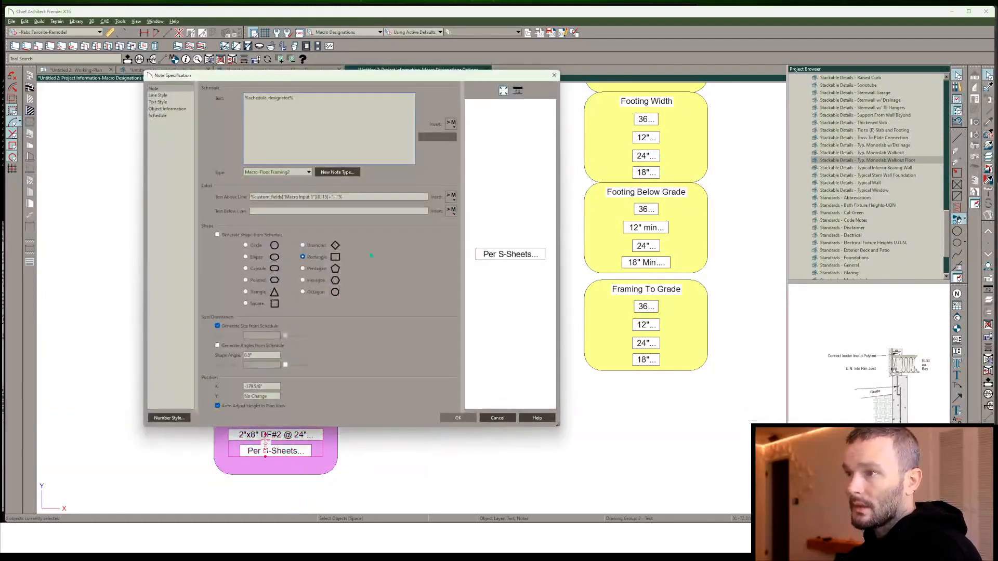
left_click(333, 173)
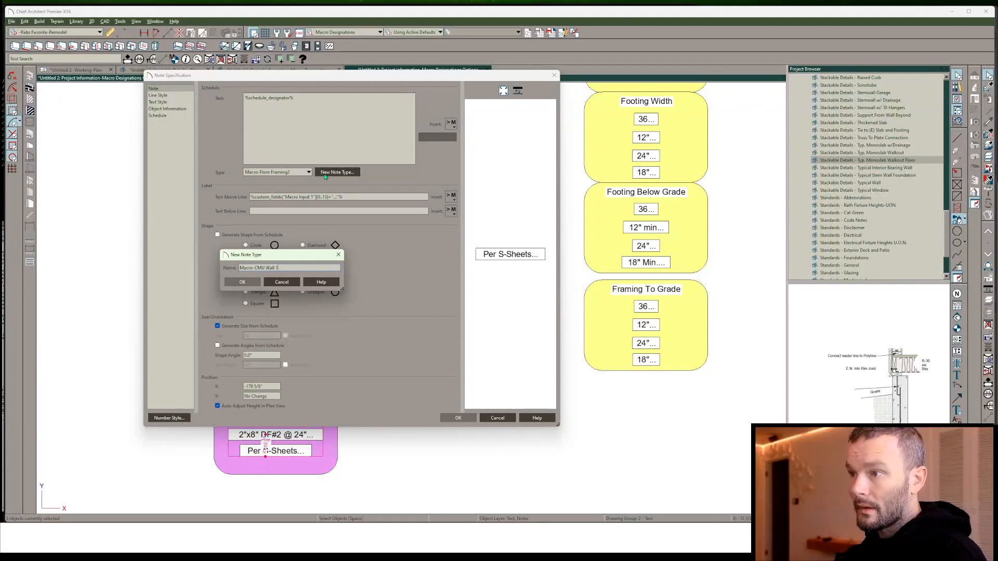
key("Return")
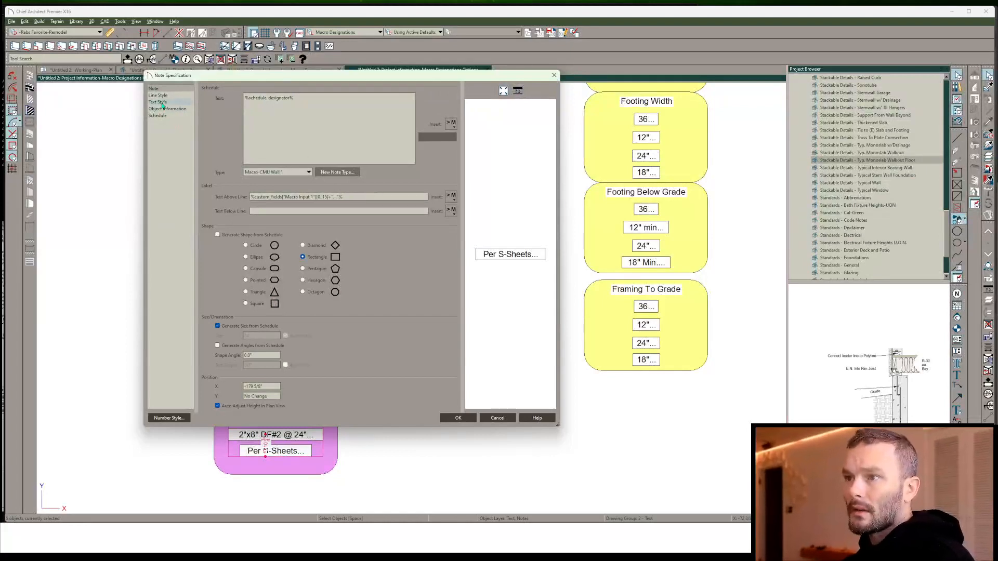
left_click(476, 419)
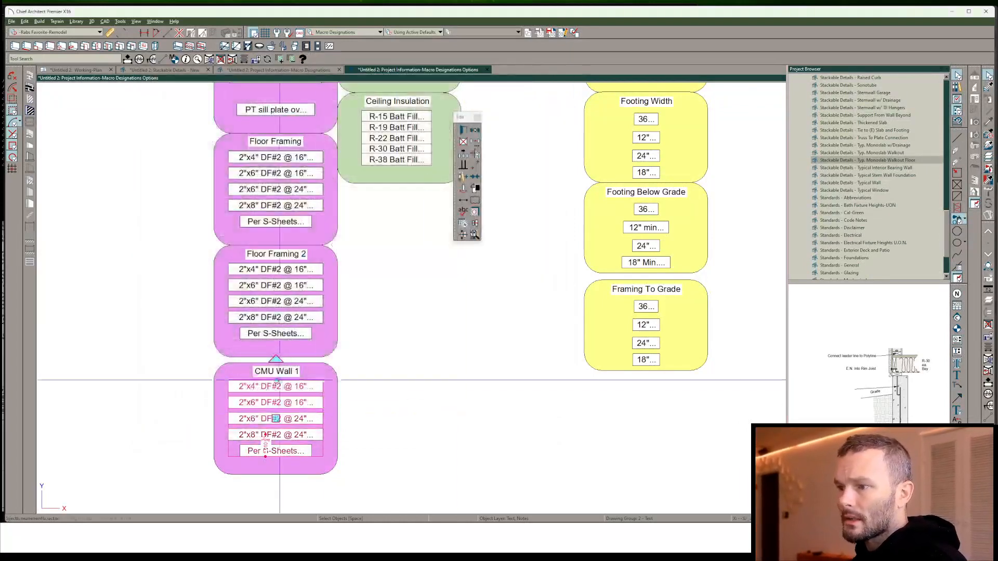
Examine the CMU wall callouts on the structural reference sheet in the Stackable Details - New detail
left_click(179, 70)
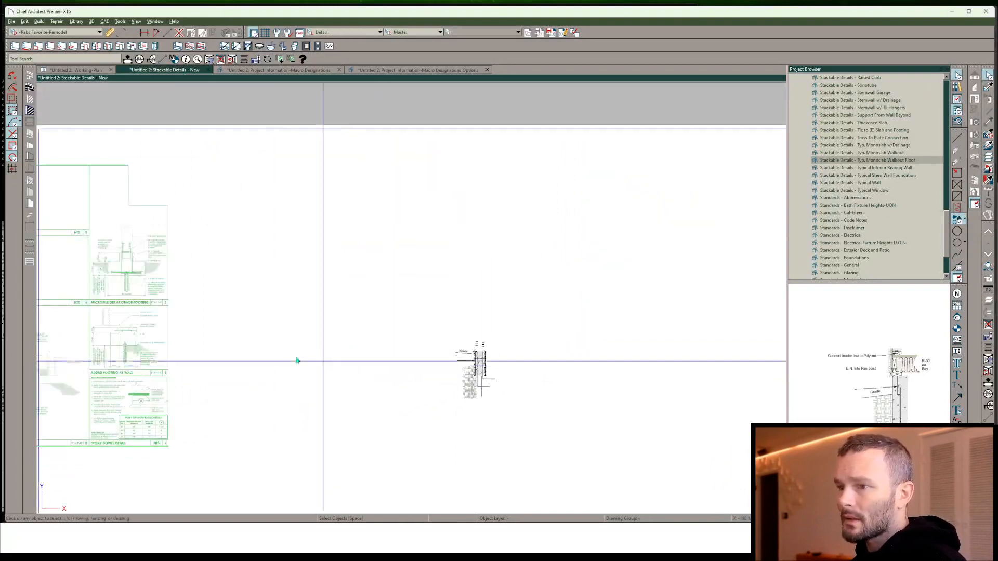
scroll(443, 237, "up", 5)
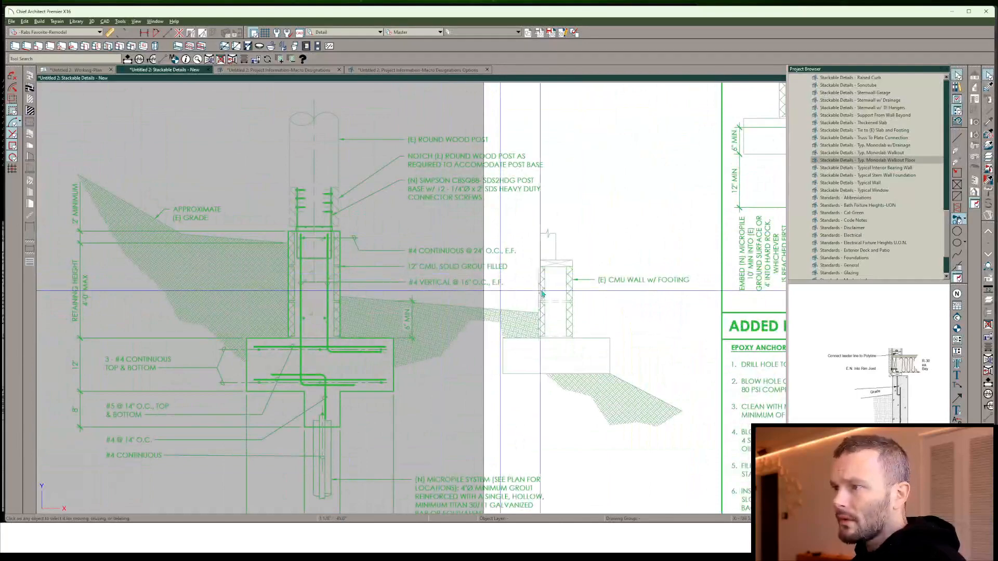
scroll(545, 290, "down", 2)
middle_click_drag(644, 308, 448, 320)
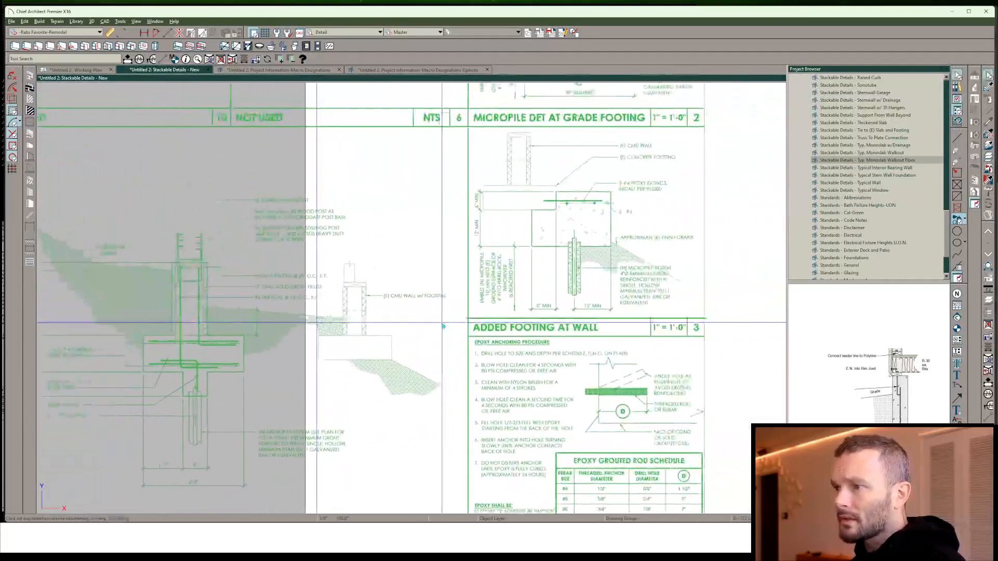
Return to the Macro Designations Options detail and delete the four lower notes from the CMU Wall 1 block, keeping only the first
left_click(458, 72)
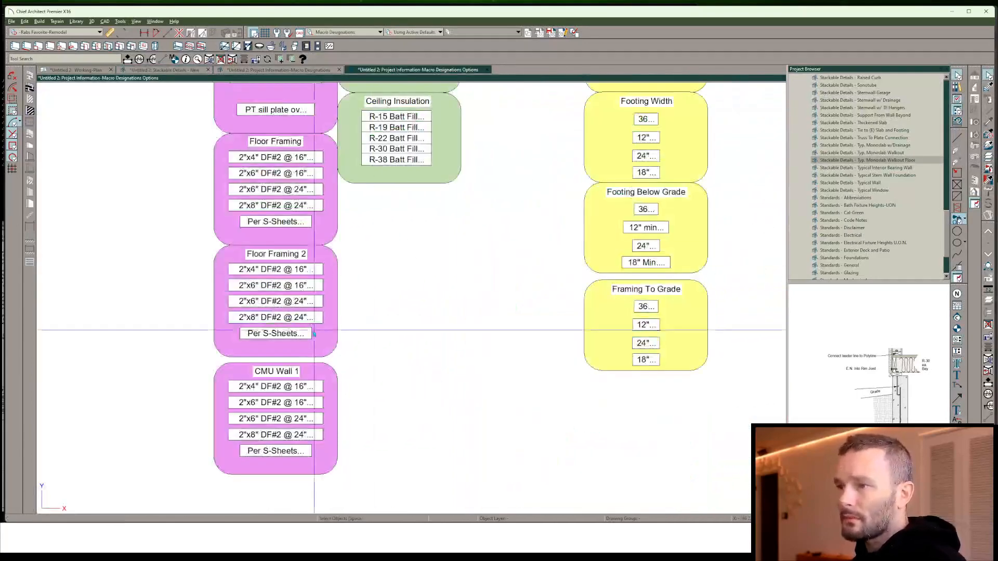
scroll(265, 389, "up", 1)
left_click(265, 390)
left_click(266, 404)
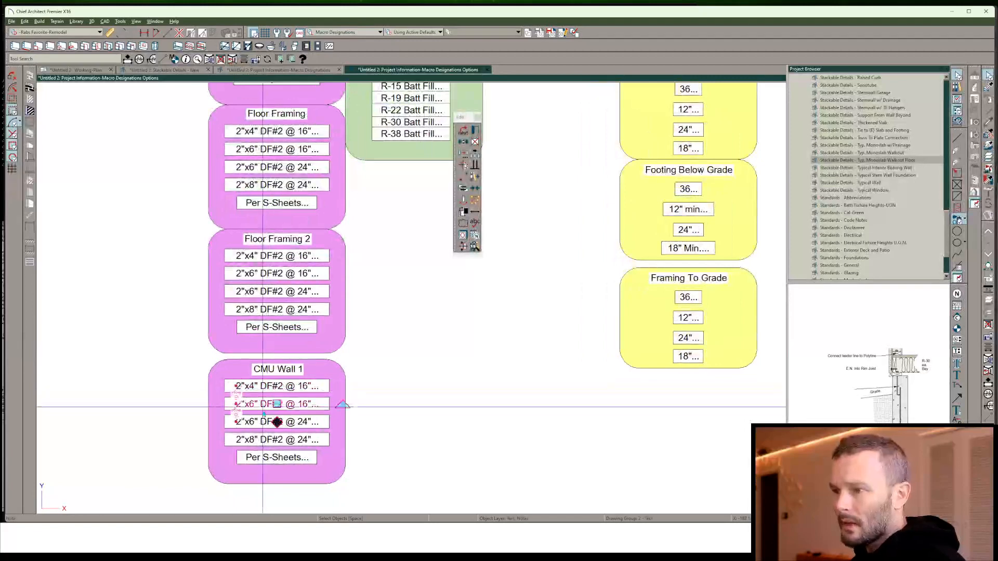
left_click(265, 421, "shift")
left_click(264, 440, "shift")
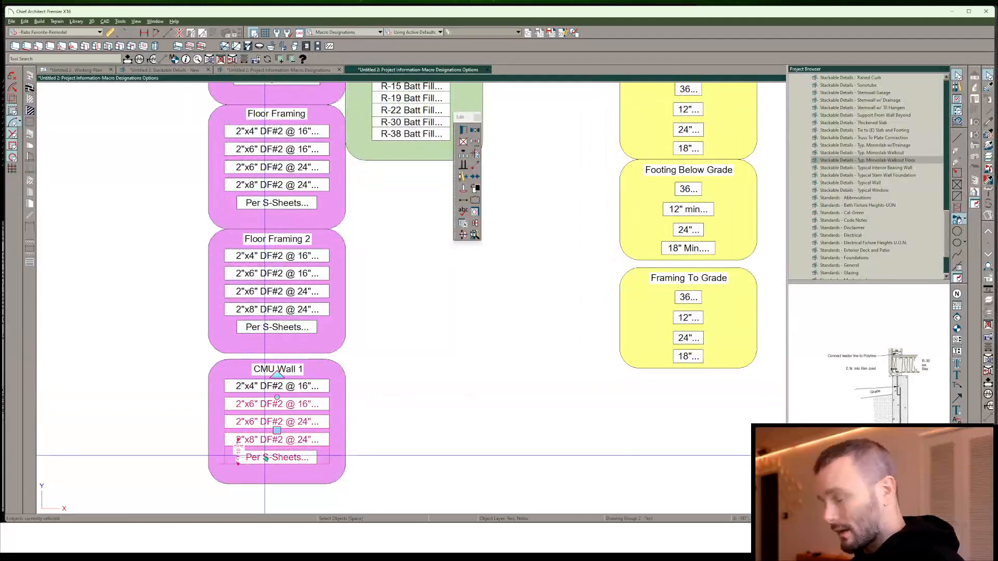
key("Delete")
Set the Macro Input 1 field of the remaining CMU Wall 1 note to "12" CMU Wall, grout filled"
left_click(274, 387)
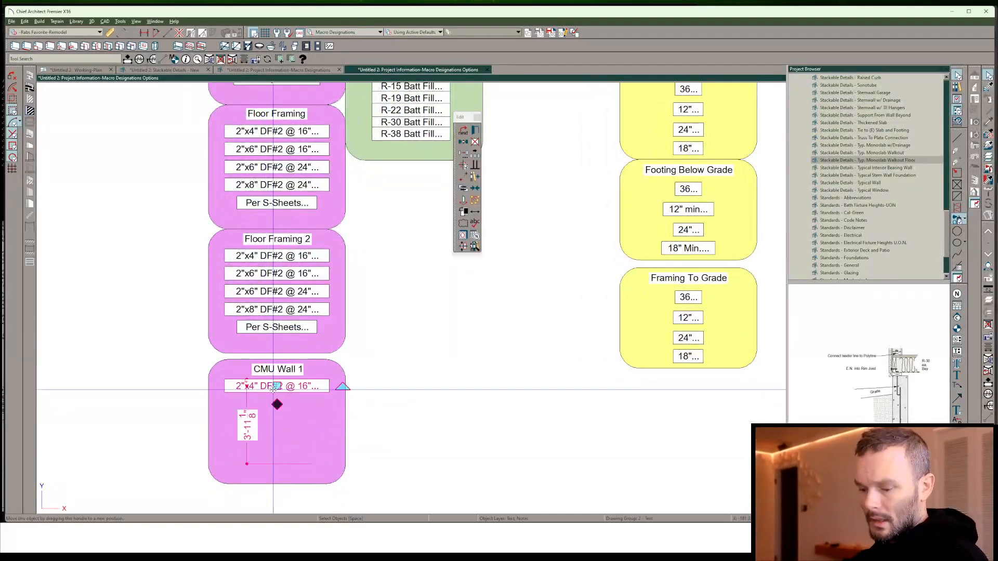
double_click(274, 387)
left_click(164, 110)
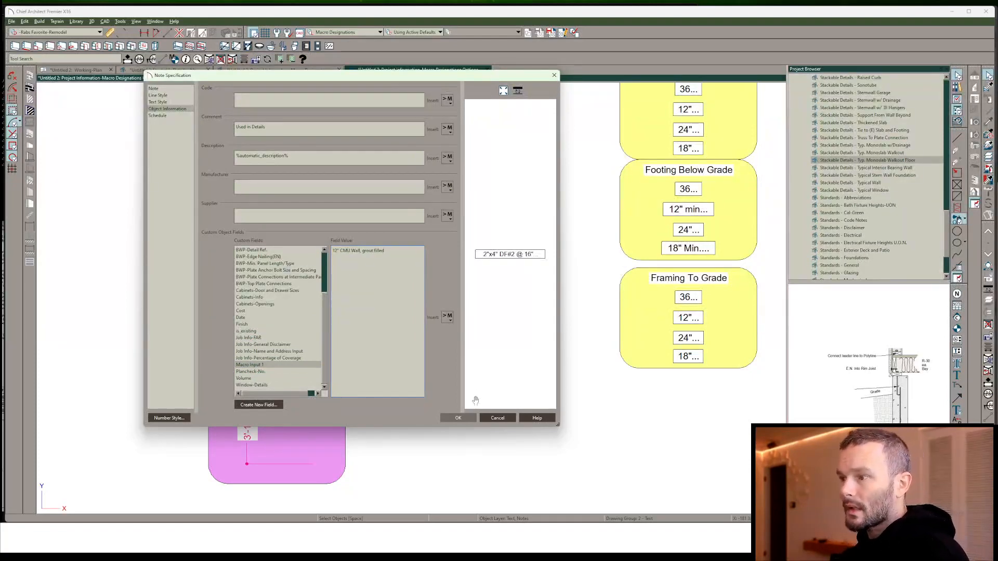
left_click(458, 418)
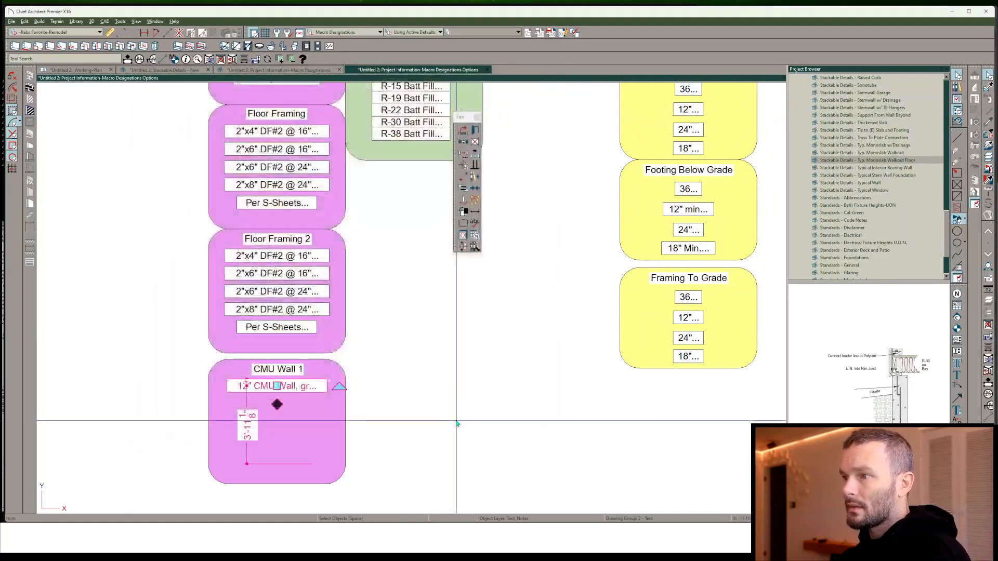
Close the Macro Designations Options detail and return to the Macro Designations detail
left_click(391, 390)
scroll(391, 390, "down", 3)
scroll(391, 390, "up", 1)
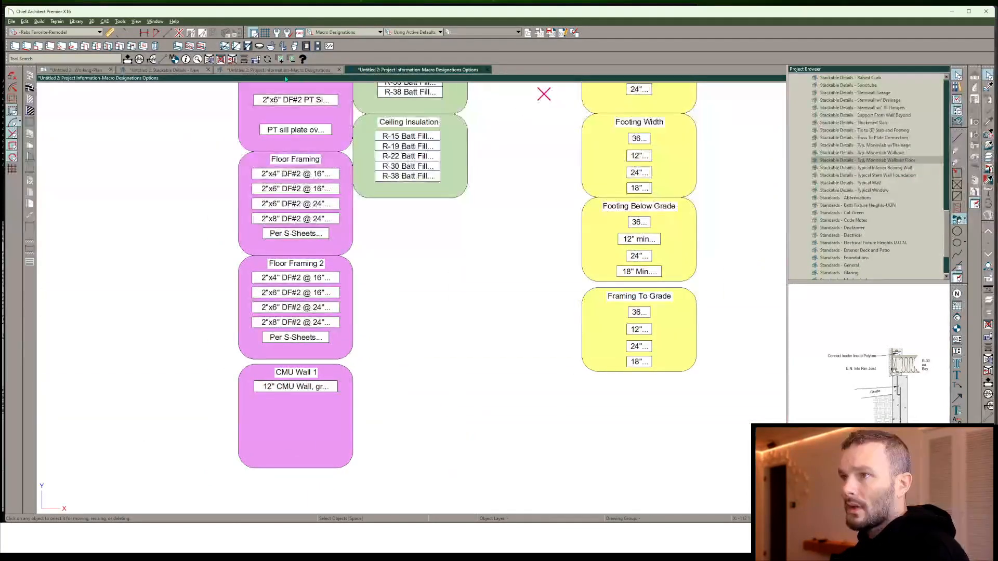
key("ctrl+w")
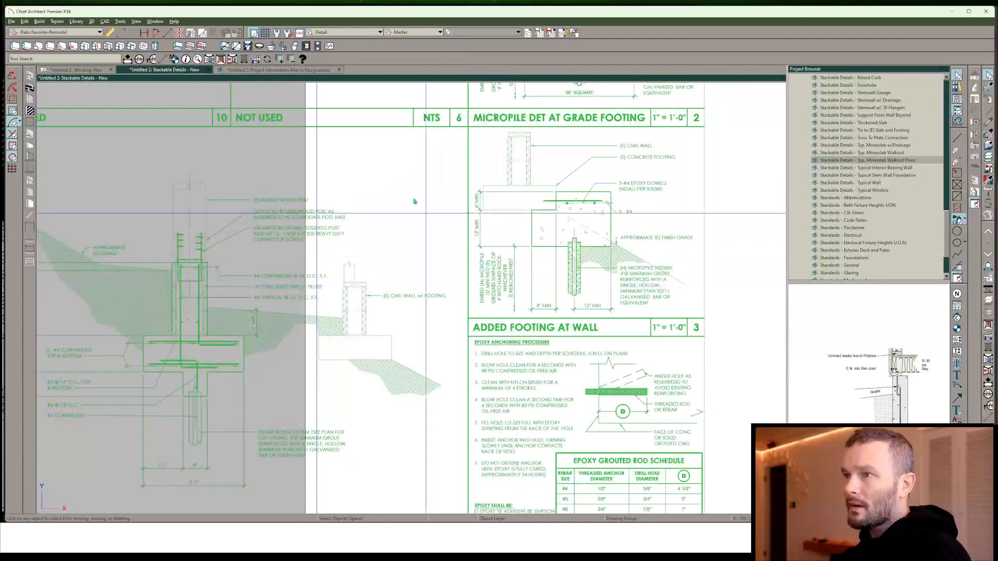
key("ctrl+Tab")
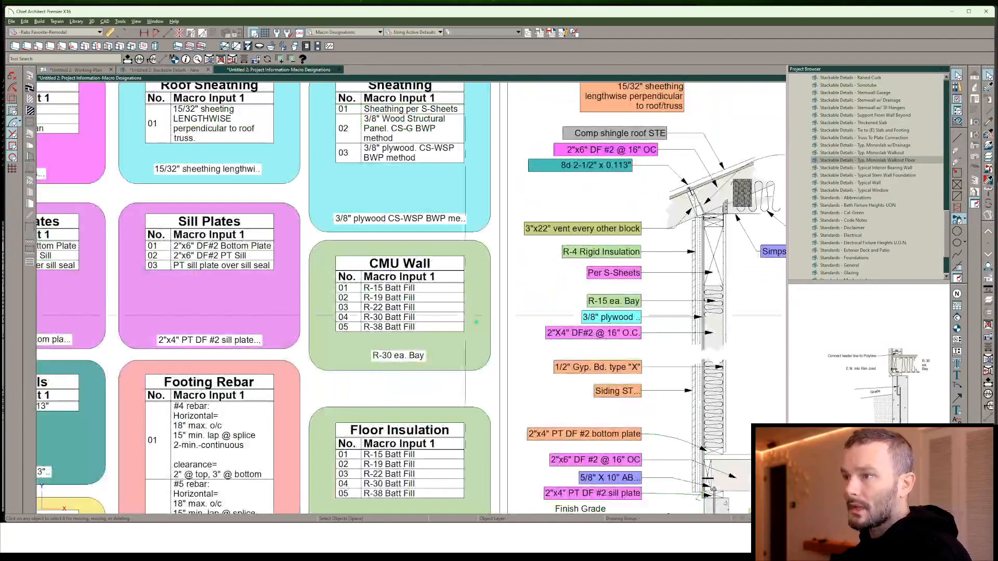
Match the CMU Wall schedule block's fill to the magenta Sill Plates block
scroll(425, 404, "down", 3)
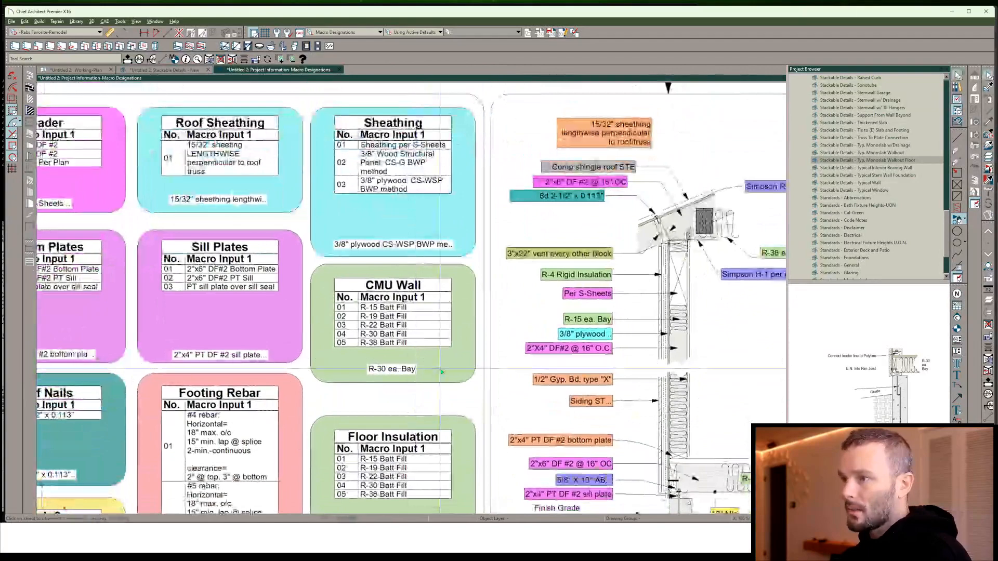
left_click(441, 372)
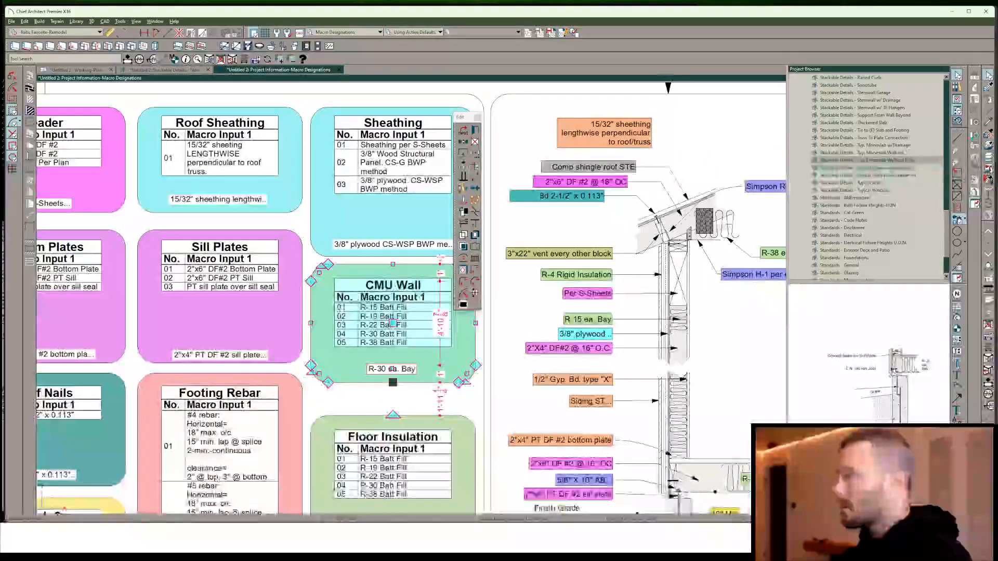
left_click(298, 319)
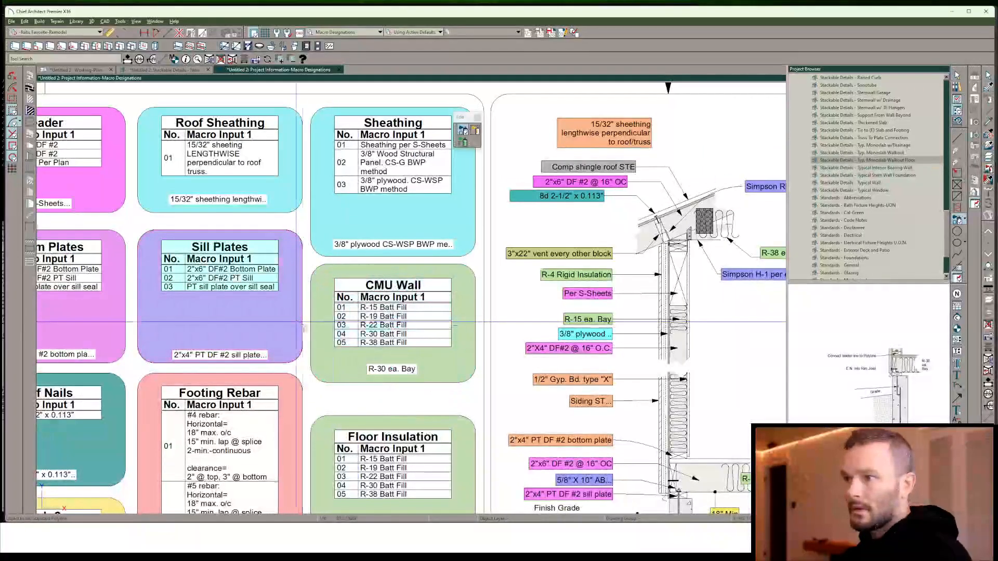
left_click(329, 364)
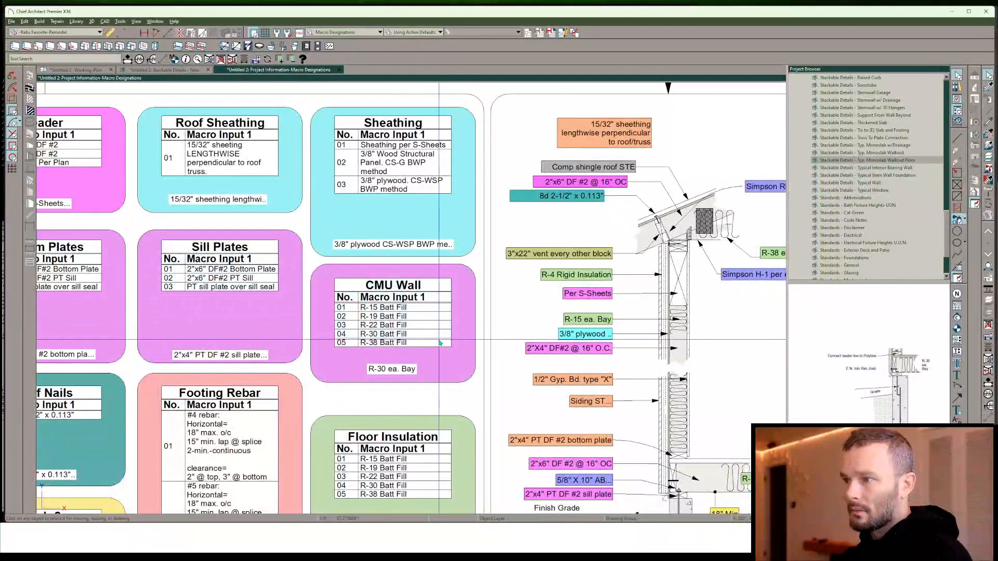
Replace the variable in the CMU Wall block's specified label with cmu_l, keeping the surrounding macro symbols
left_click(465, 378)
double_click(466, 378)
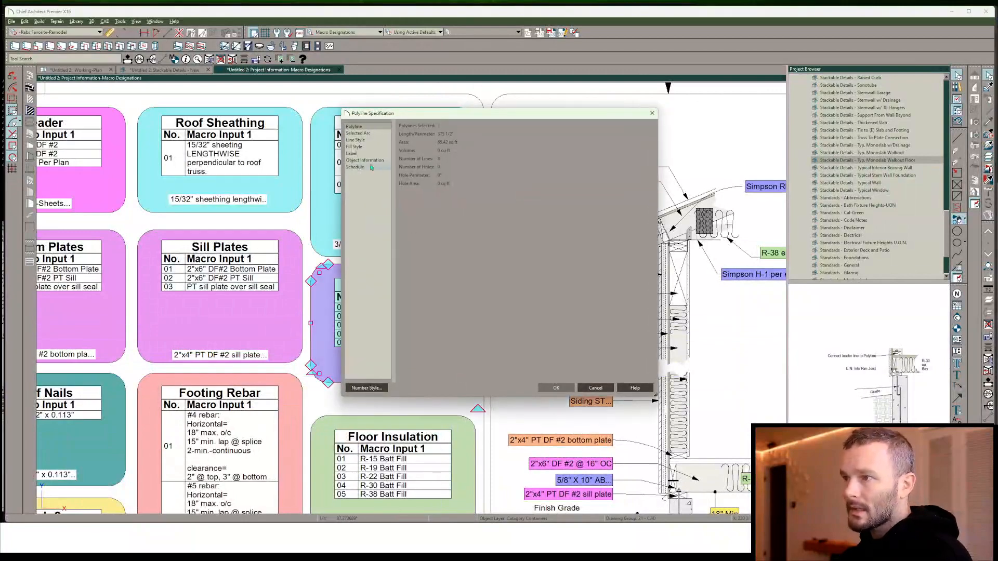
left_click(358, 154)
left_click(506, 177)
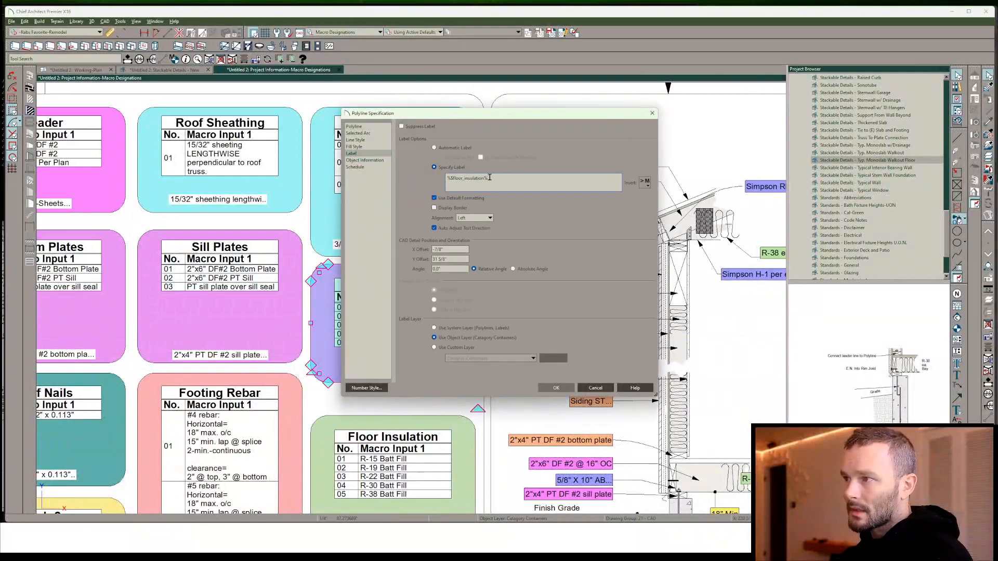
left_click_drag(485, 178, 453, 178)
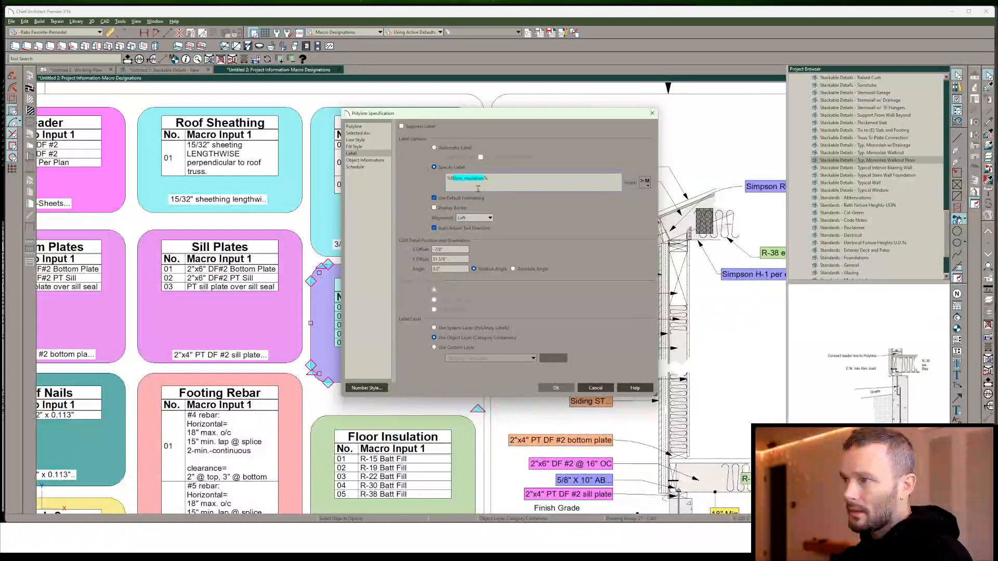
type("CM")
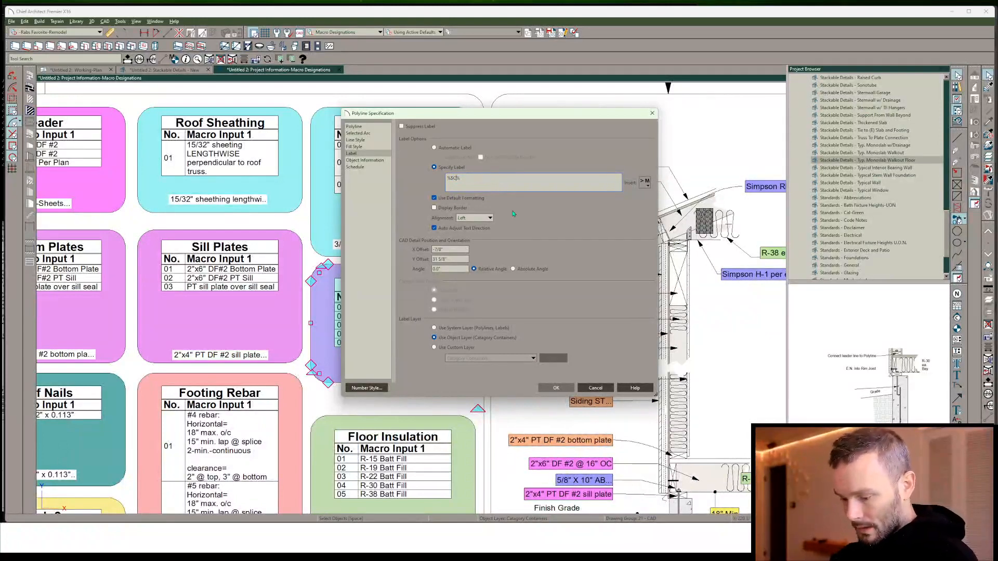
type("U")
key("BackSpace")
key("BackSpace")
key("BackSpace")
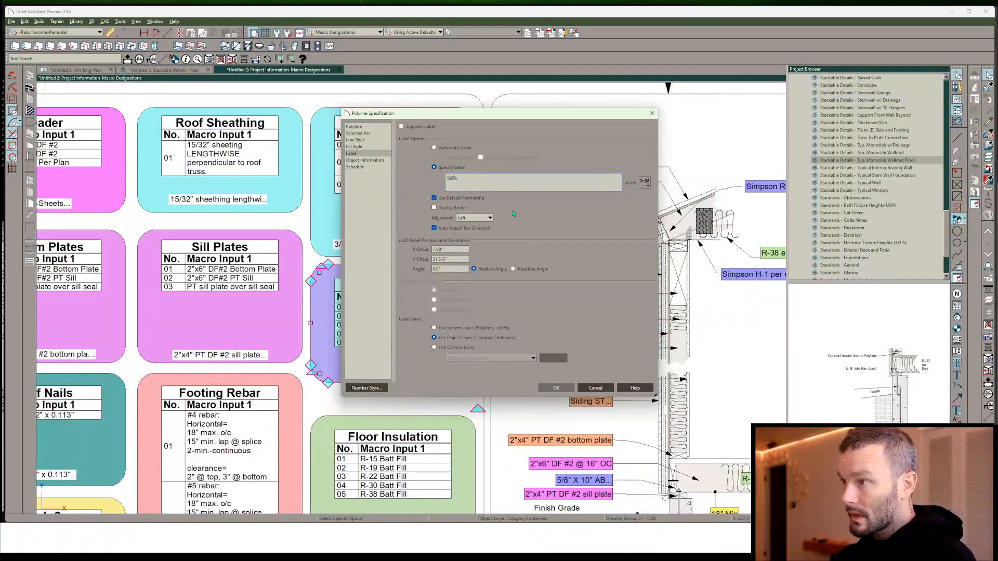
type("cmu_l")
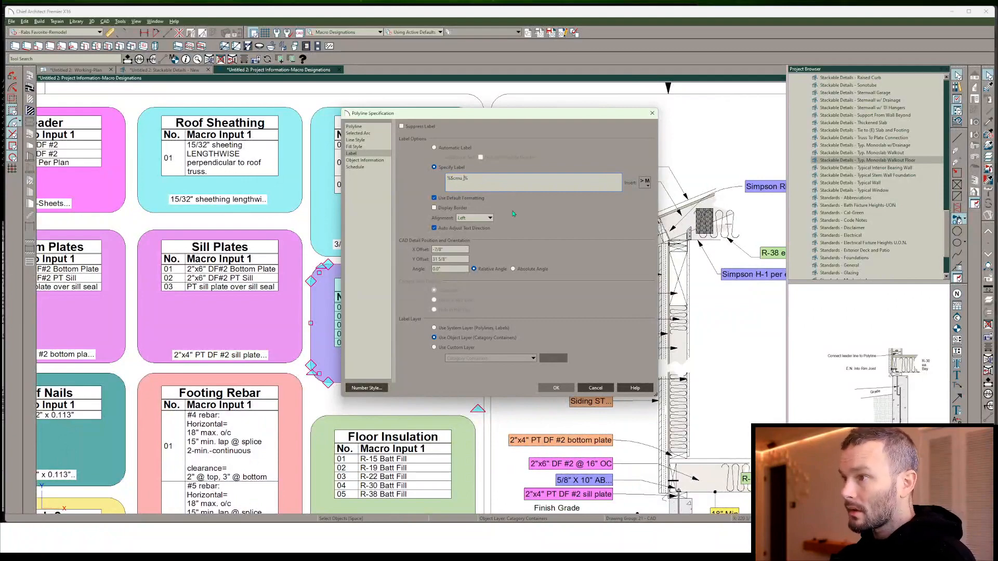
key("Return")
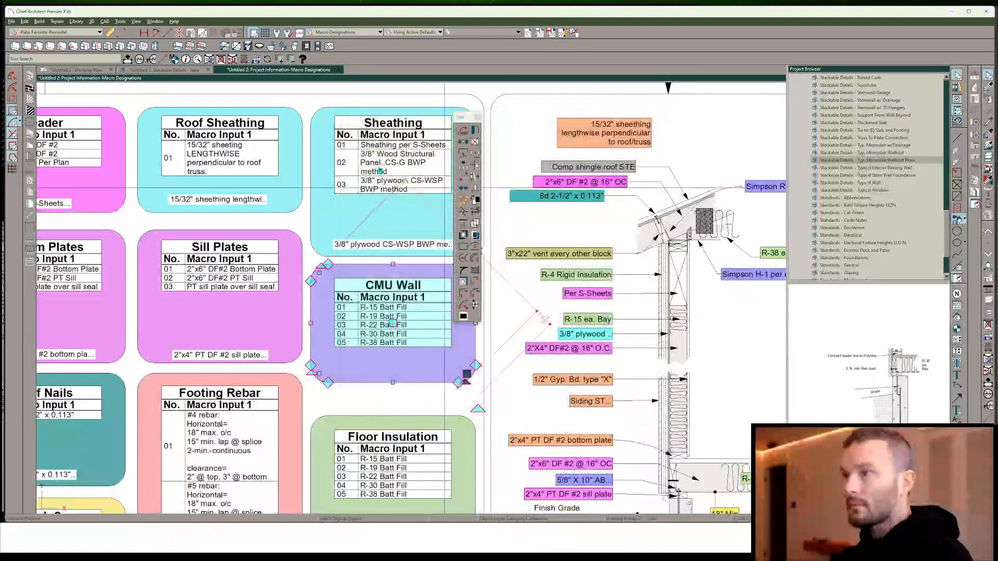
Examine the pattern angle labels in the cadLabel text macro and close it without changes
left_click(154, 70)
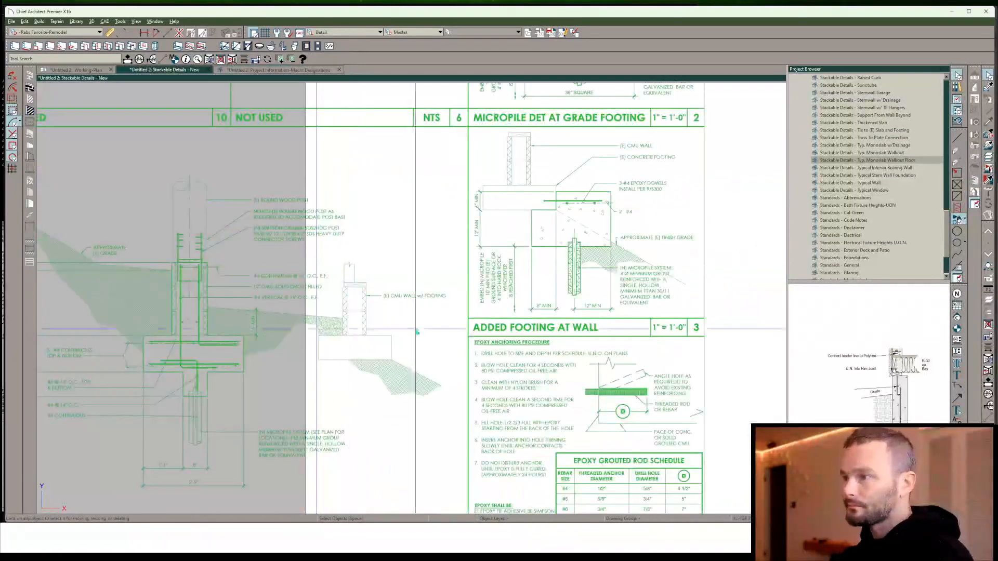
left_click(296, 72)
left_click(173, 59)
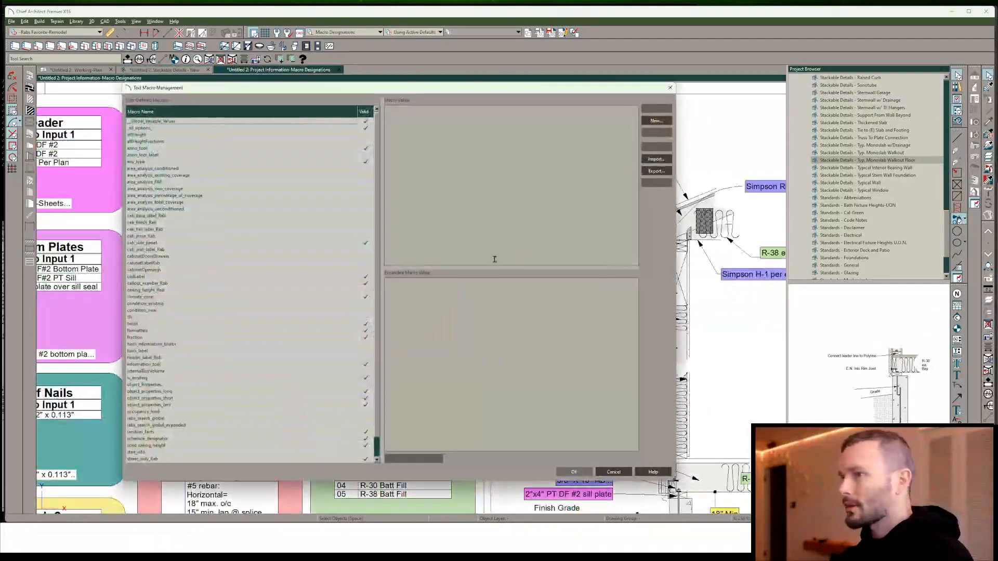
double_click(139, 276)
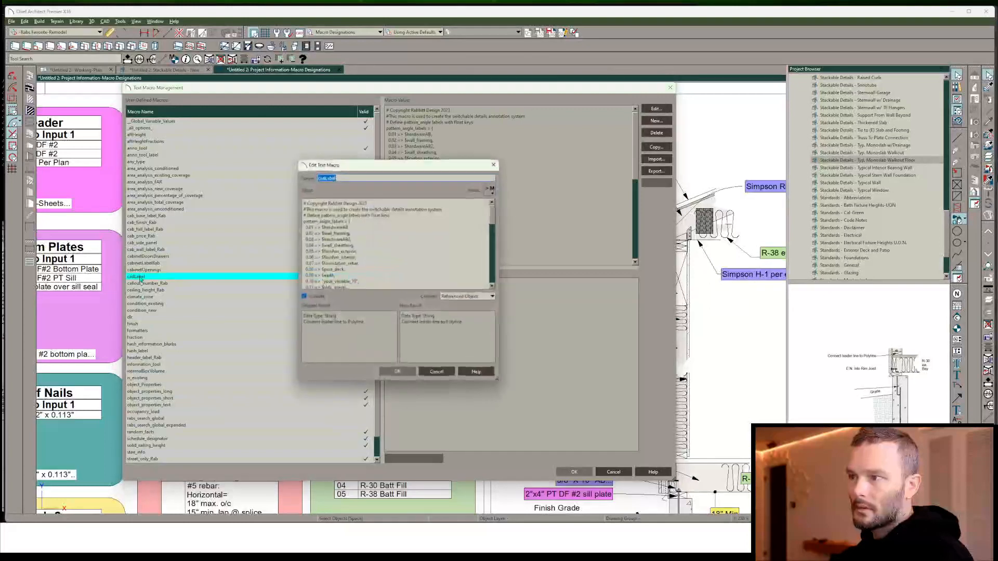
scroll(376, 264, "down", 2)
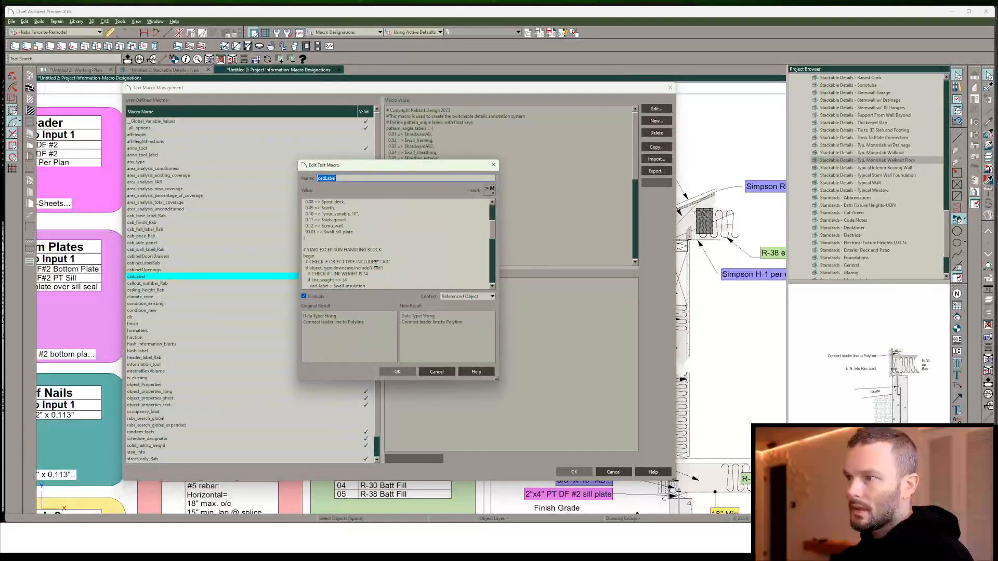
left_click(436, 372)
left_click(612, 473)
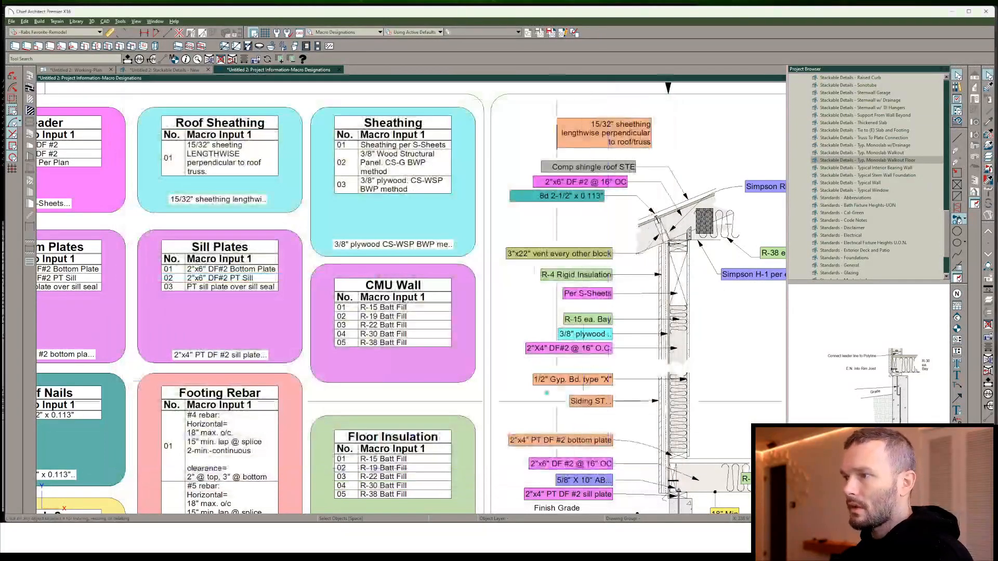
Set the CMU Wall schedule to include the Macro-CMU Wall 1 note category in place of the floor insulation category
left_click(402, 312)
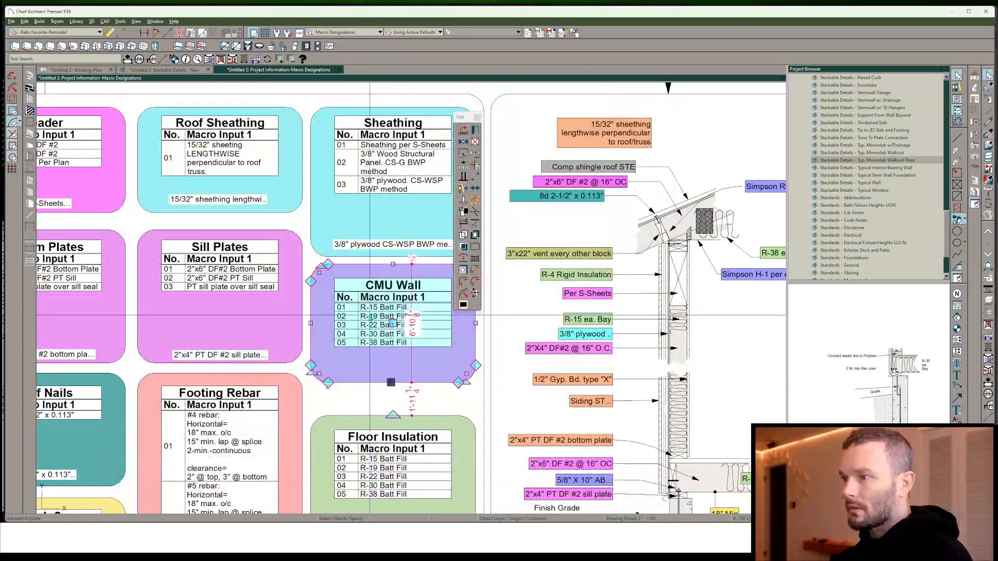
left_click(389, 314)
double_click(389, 315)
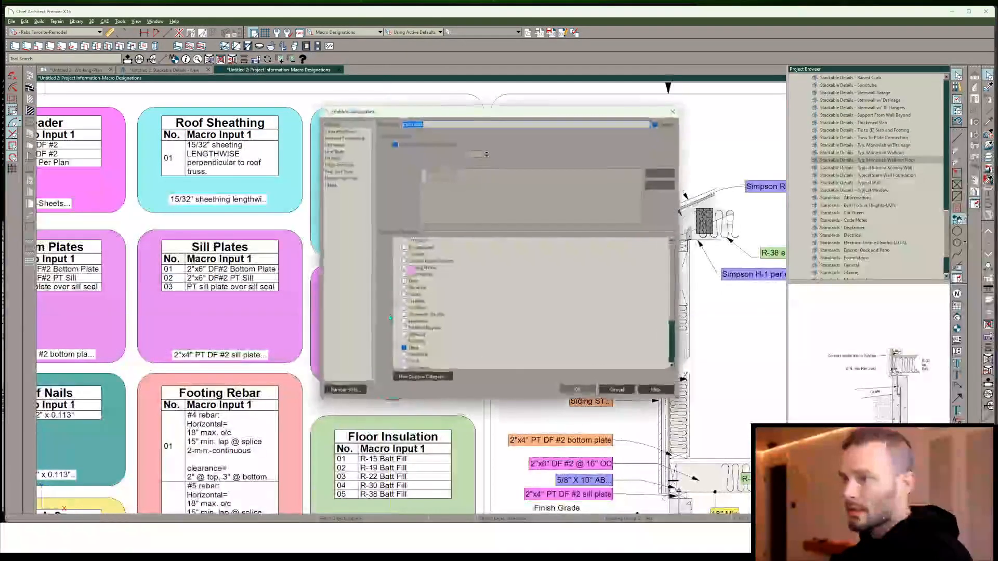
left_click(397, 349)
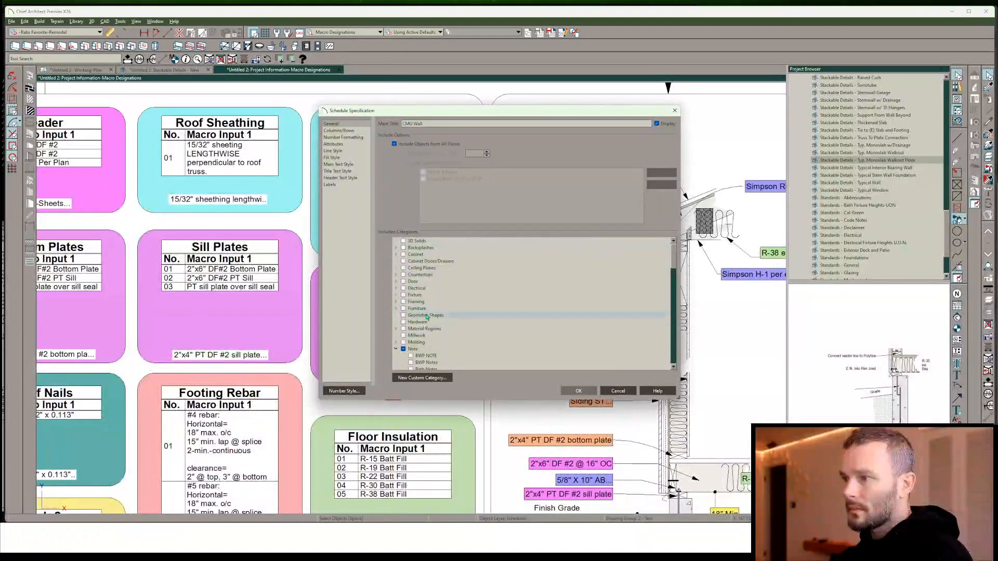
scroll(424, 312, "down", 5)
scroll(428, 315, "down", 4)
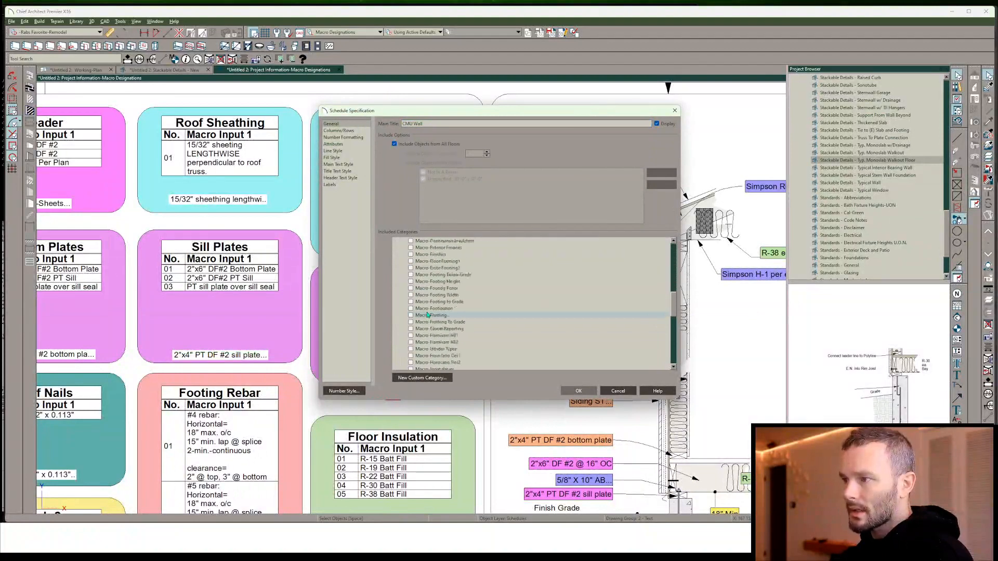
left_click(410, 342)
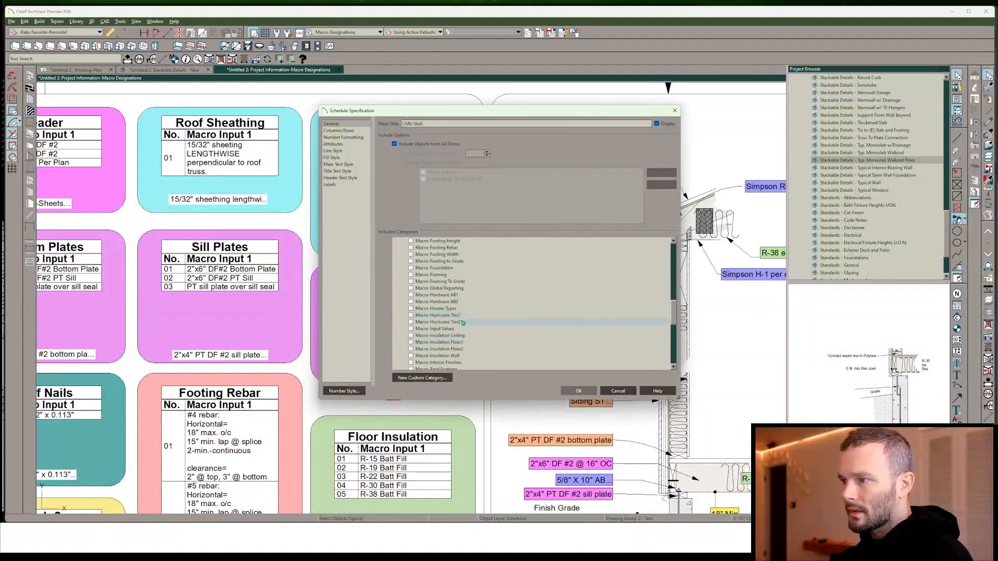
scroll(476, 320, "down", 2)
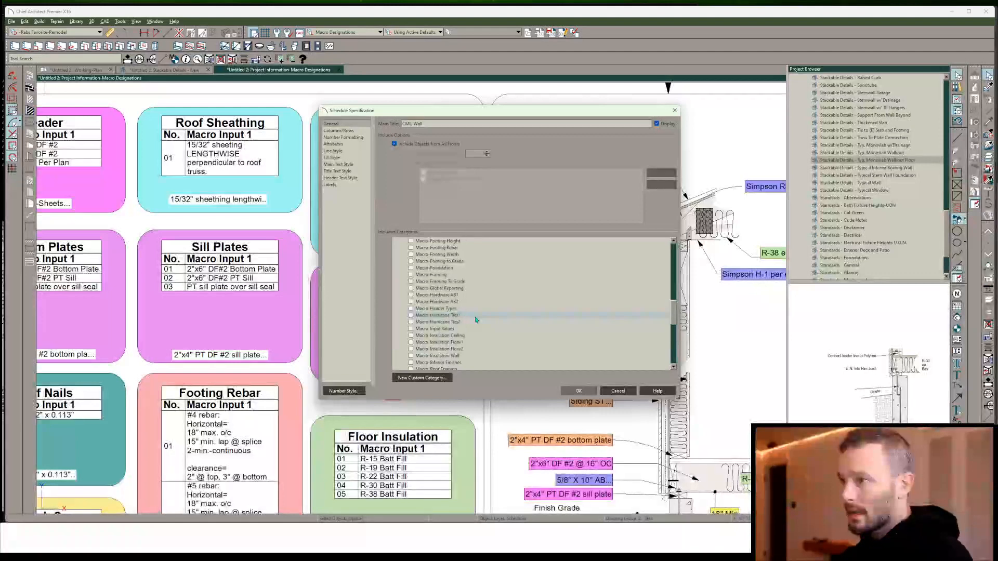
scroll(476, 320, "up", 7)
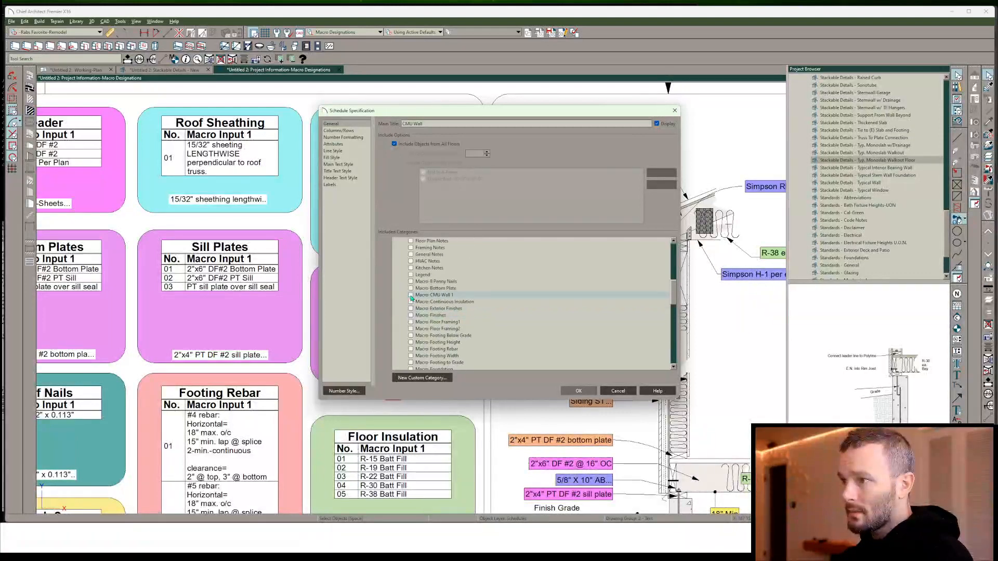
left_click(411, 295)
key("Return")
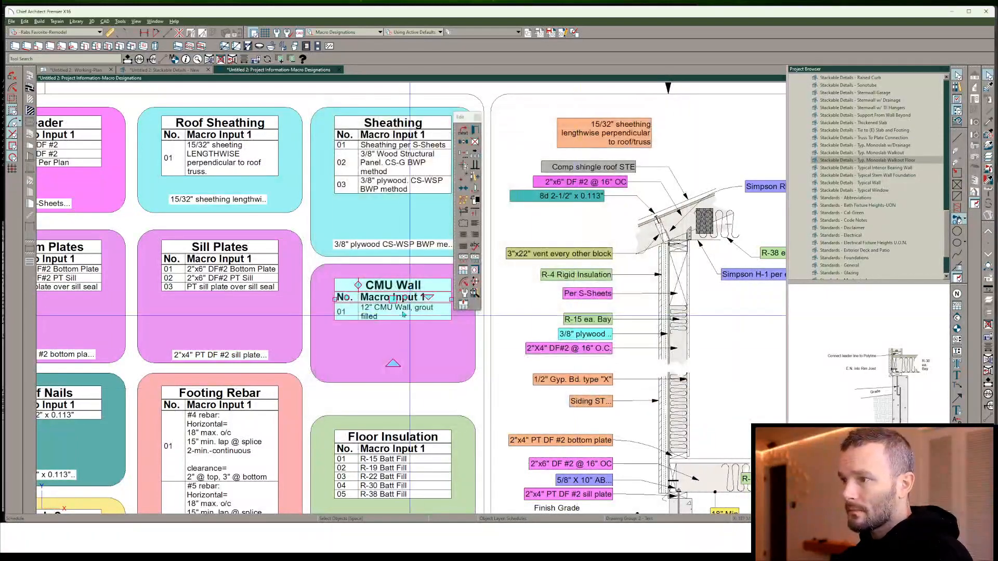
Examine the global variable defaults and update conditions in the schedule_designator text macro
left_click(400, 329)
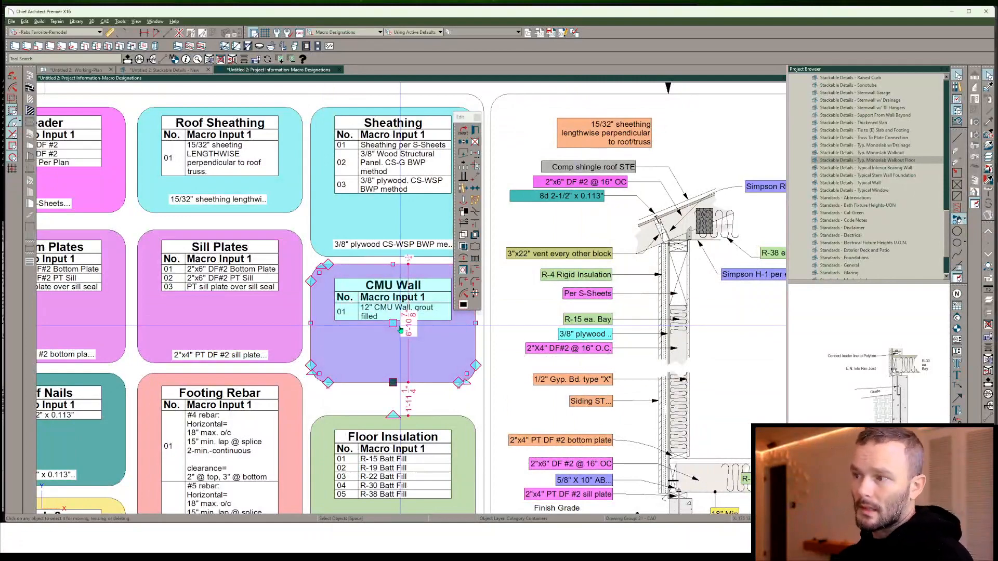
left_click(433, 316)
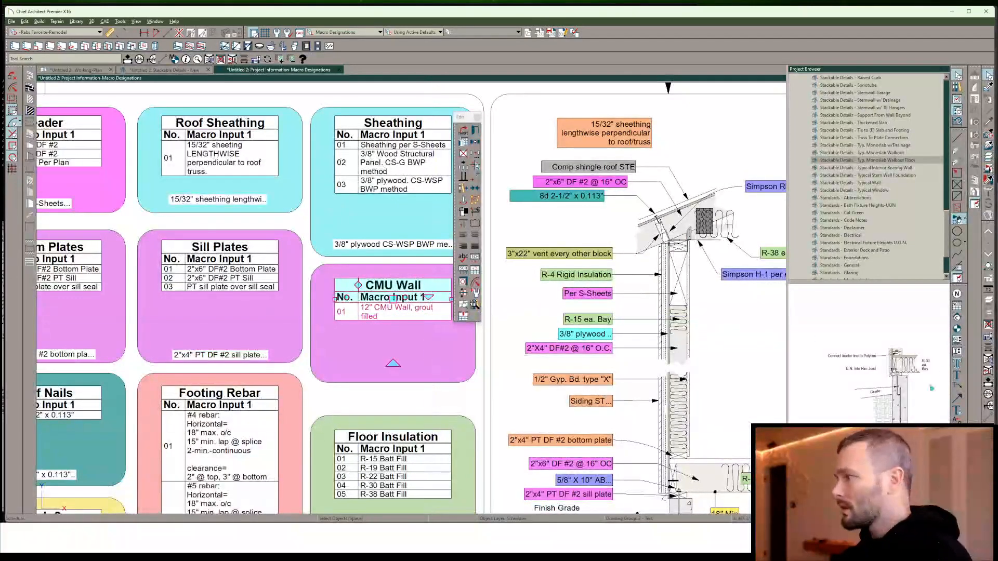
left_click(957, 351)
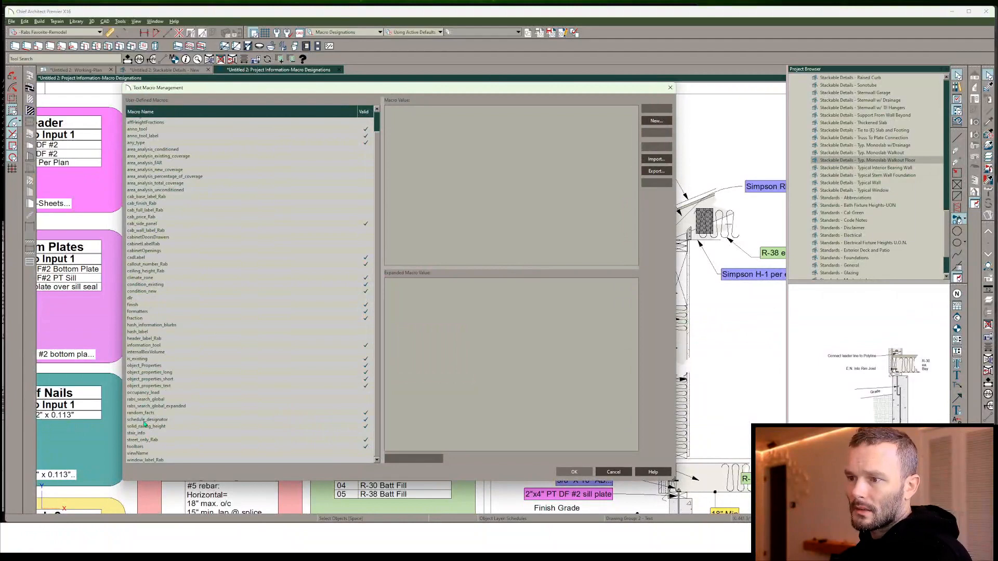
double_click(146, 420)
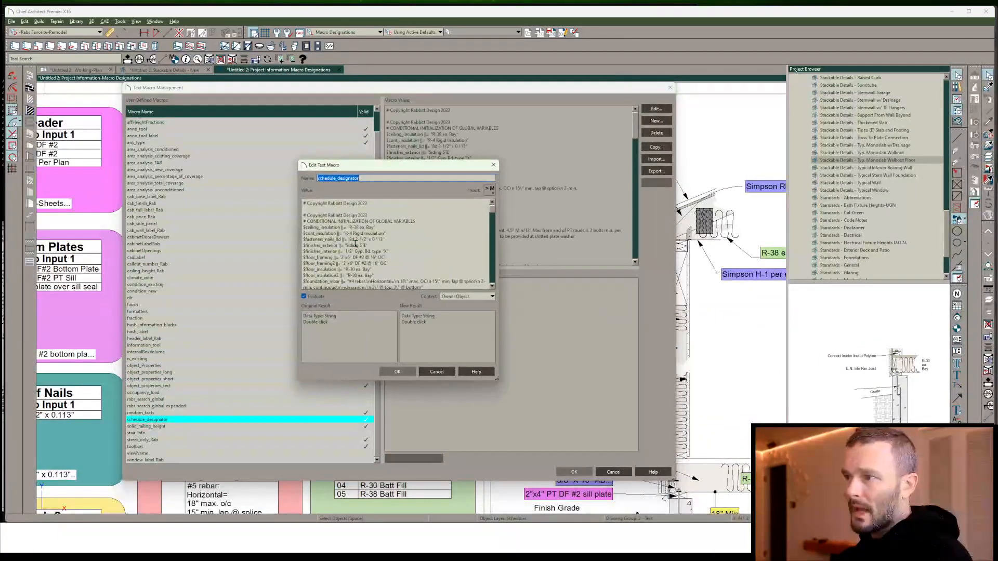
scroll(355, 243, "down", 1)
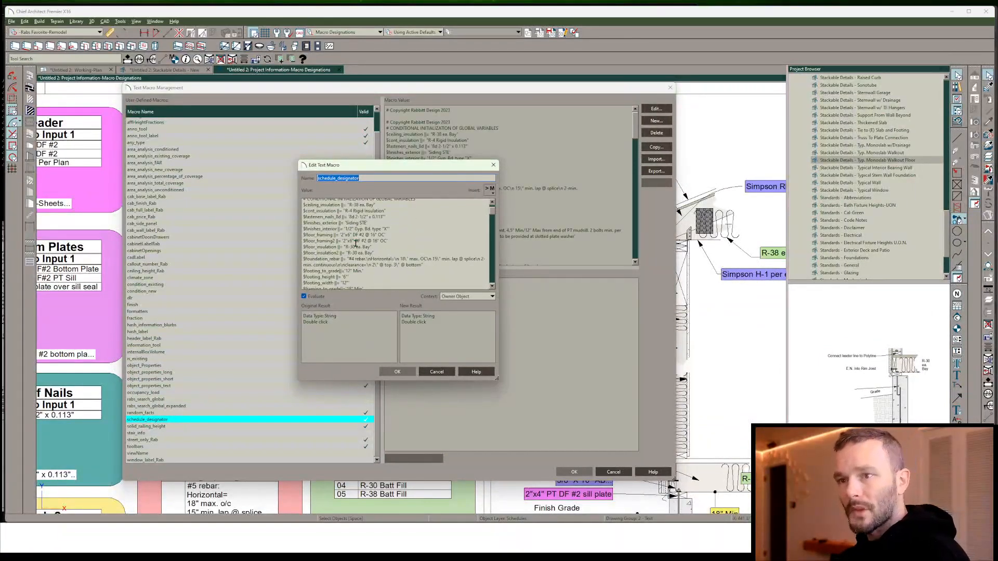
scroll(356, 243, "down", 6)
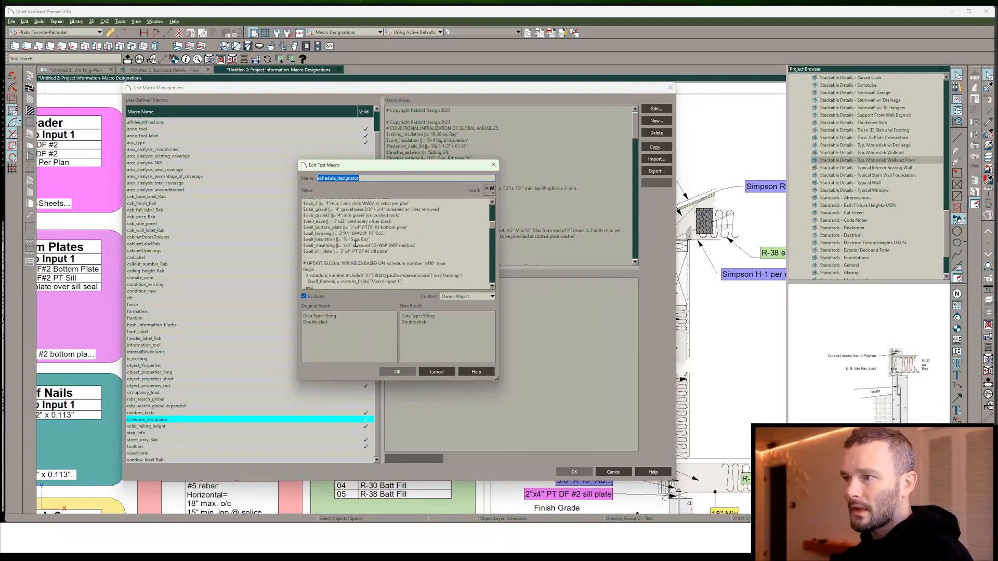
scroll(395, 251, "up", 8)
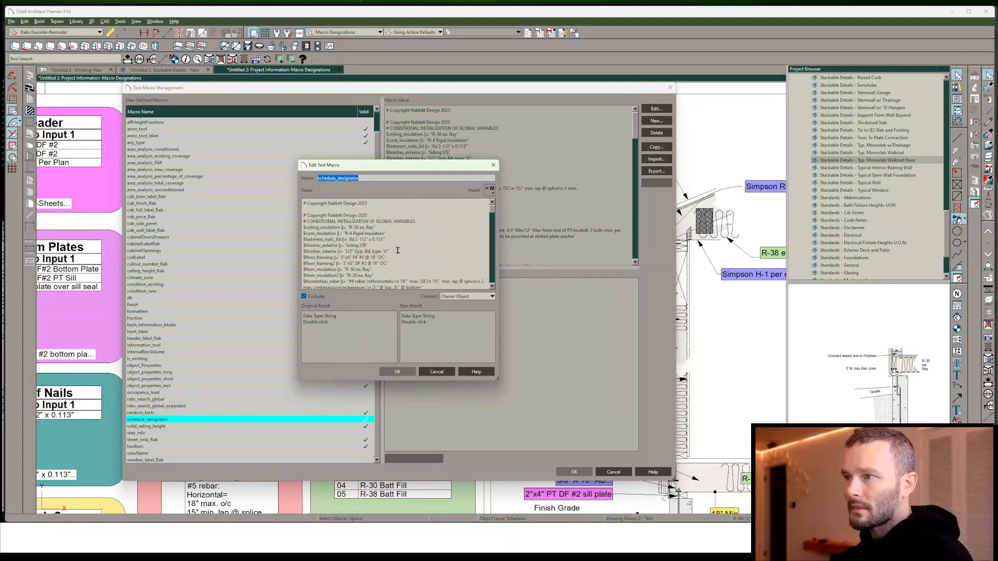
left_click(395, 233)
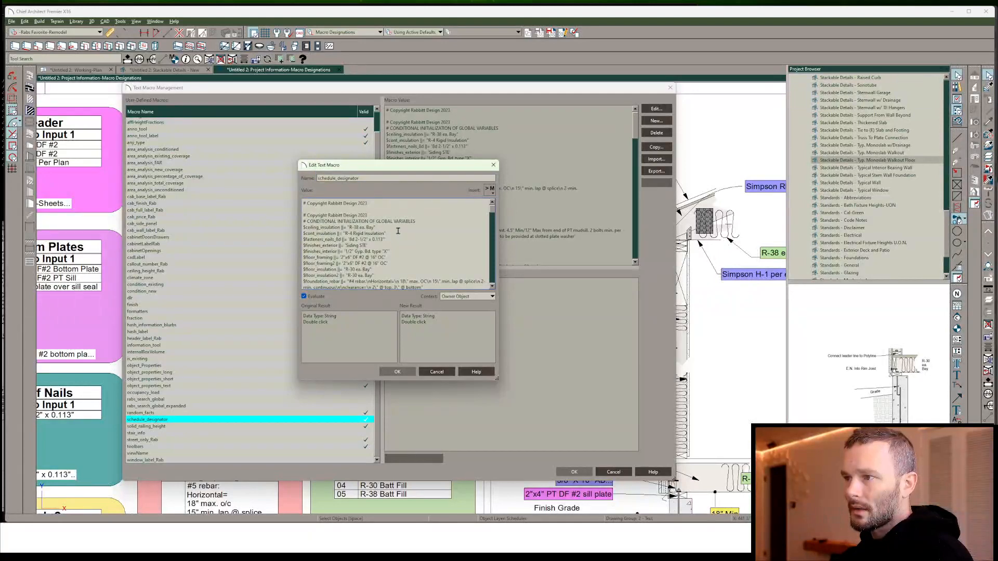
scroll(405, 232, "down", 6)
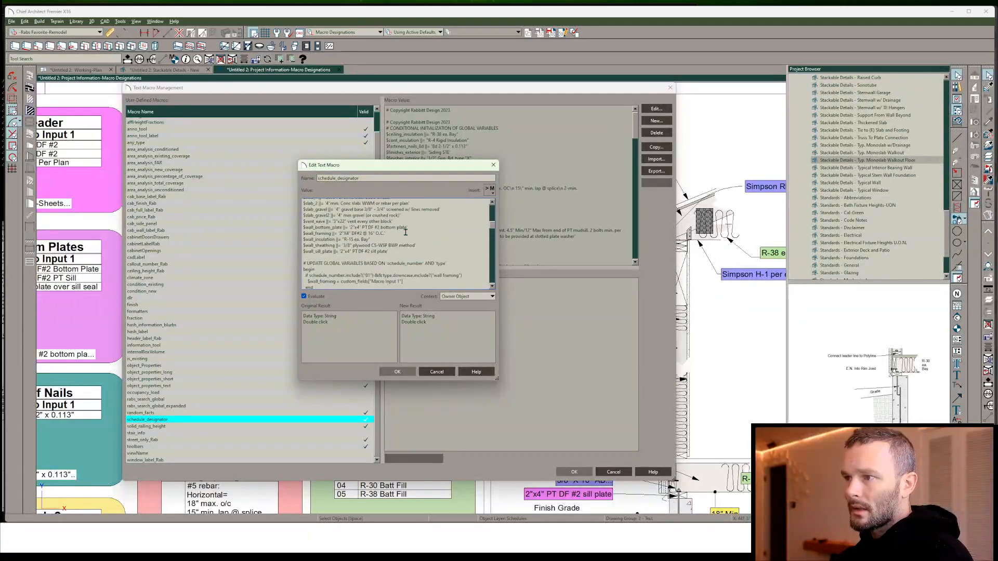
left_click(398, 372)
left_click(574, 472)
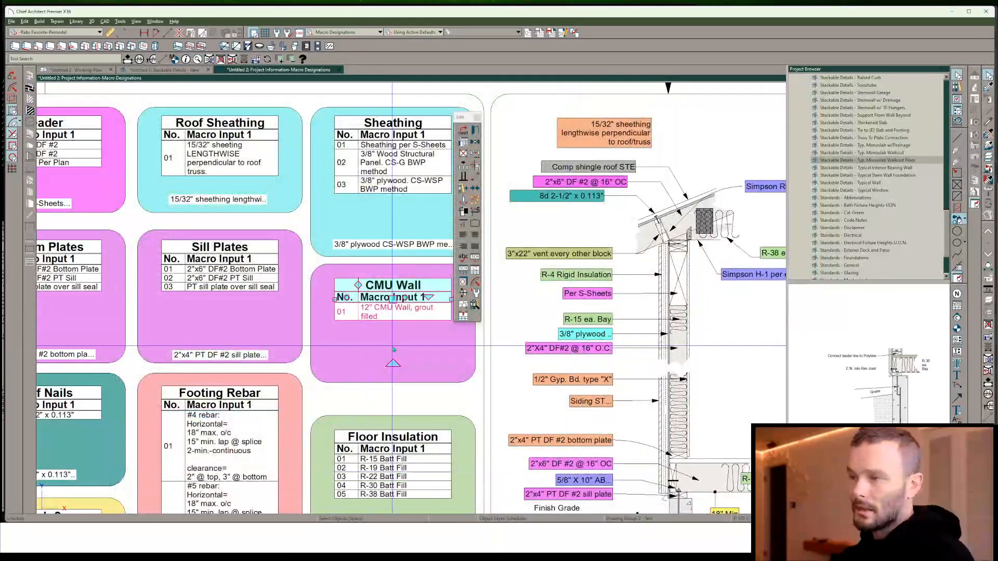
Change the variable for pattern angle 0.12 in the cadLabel text macro to $wall_cmu and save the macro
left_click(957, 352)
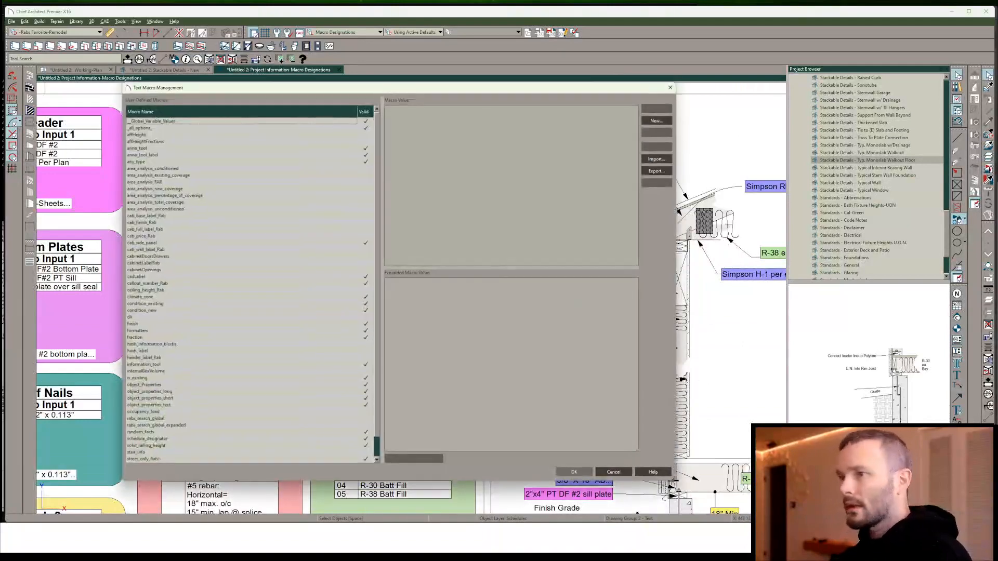
double_click(138, 278)
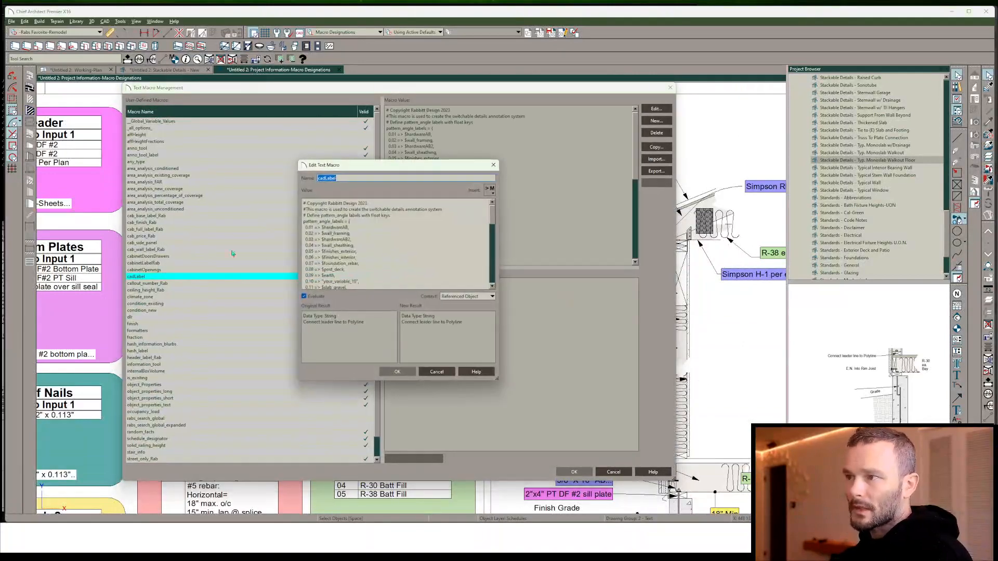
scroll(336, 241, "up", 3)
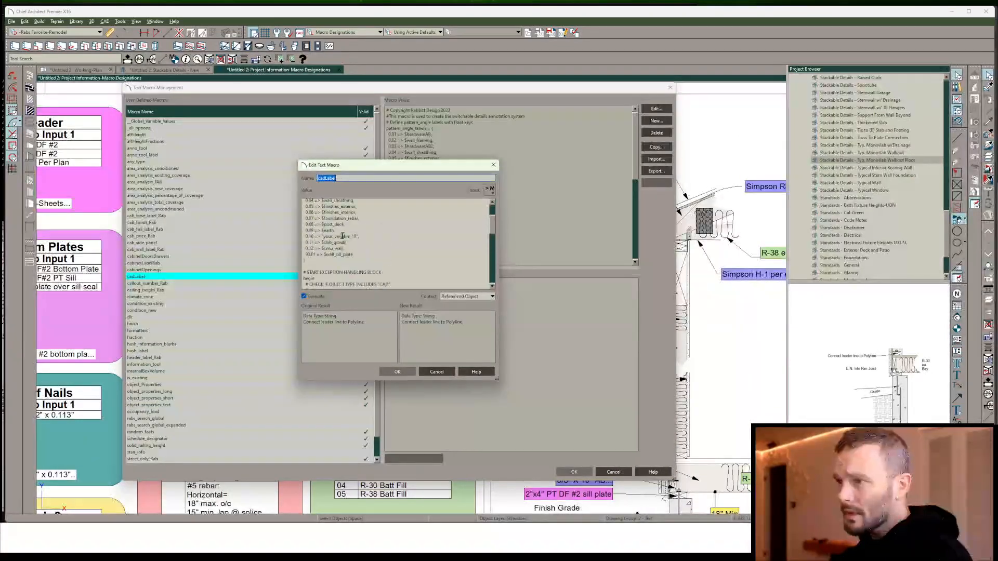
left_click(344, 248)
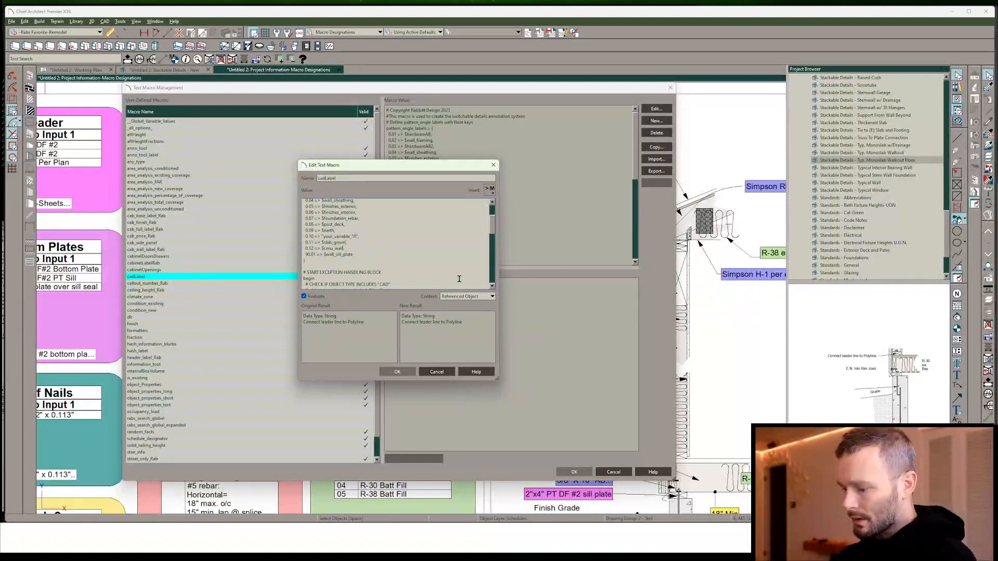
key("BackSpace")
key("BackSpace")
key("BackSpace")
key("BackSpace")
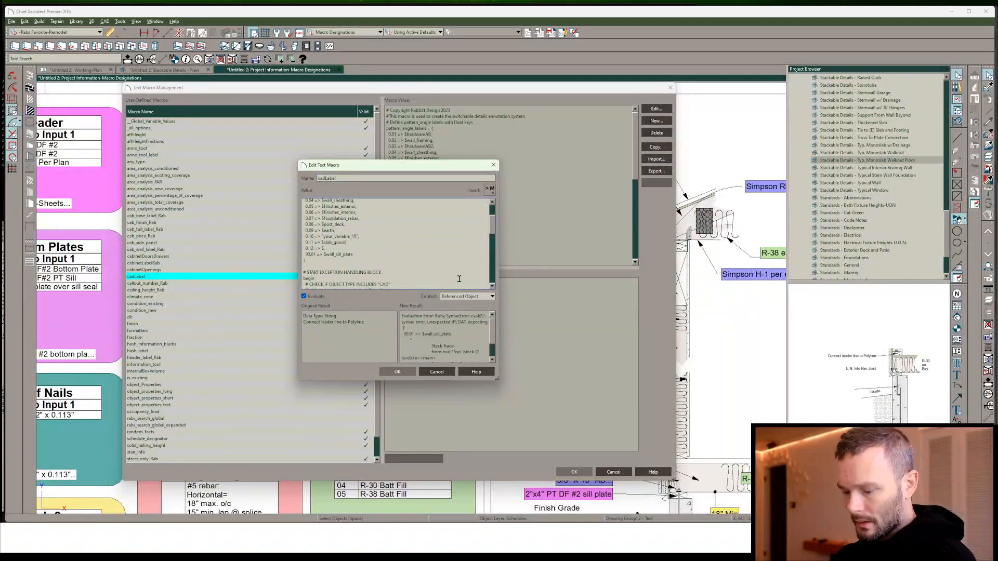
type("wall_cmu")
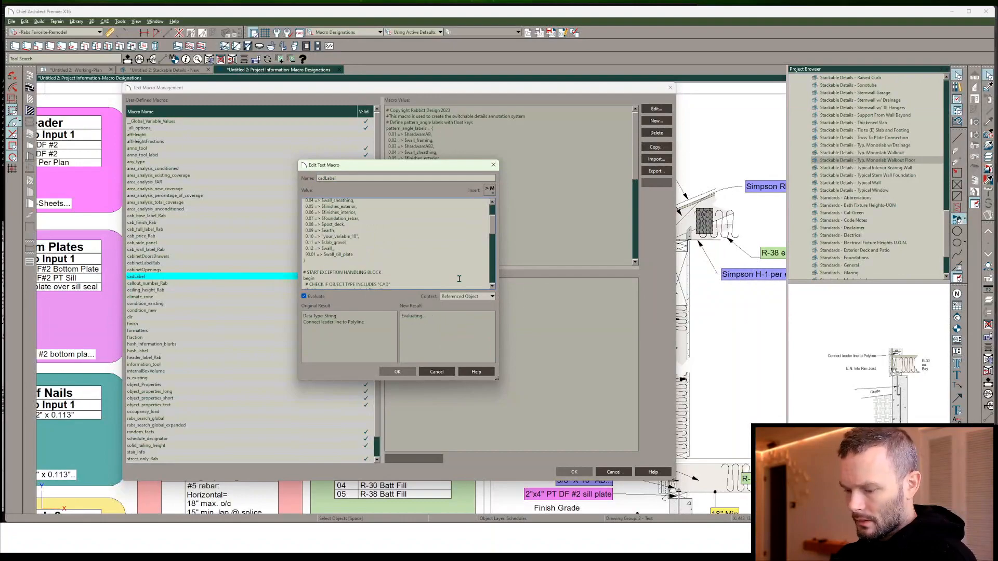
left_click(397, 371)
left_click(576, 471)
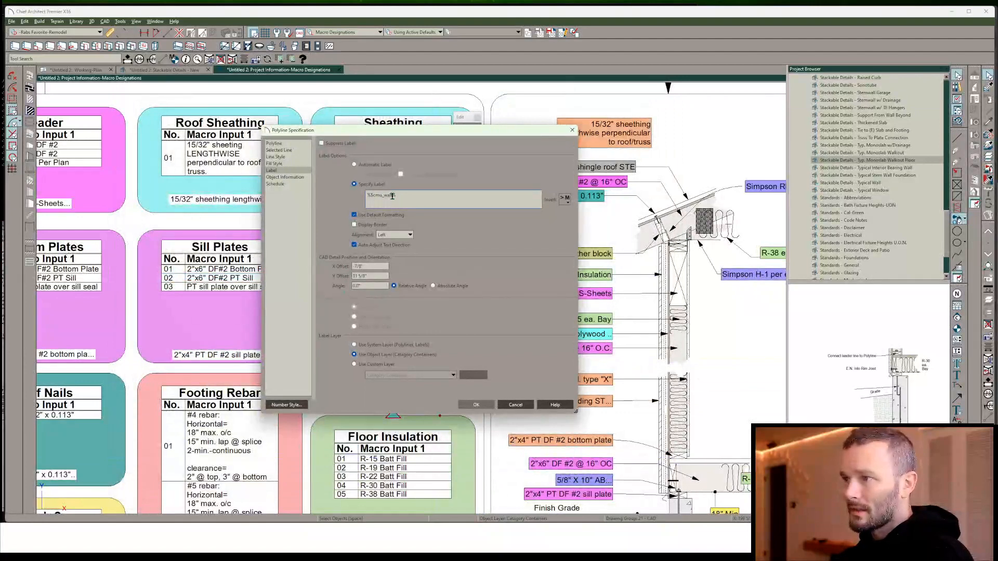
Replace the variable in the CMU Wall block's specified label with wall_cmu, keeping the surrounding macro symbols
left_click_drag(392, 195, 376, 196)
type("wa")
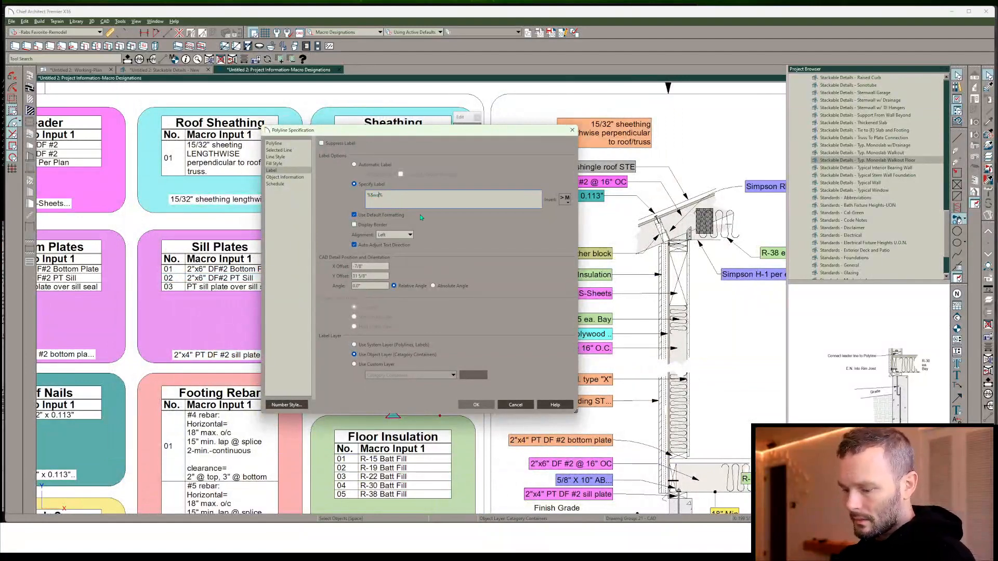
type("ll_cmu")
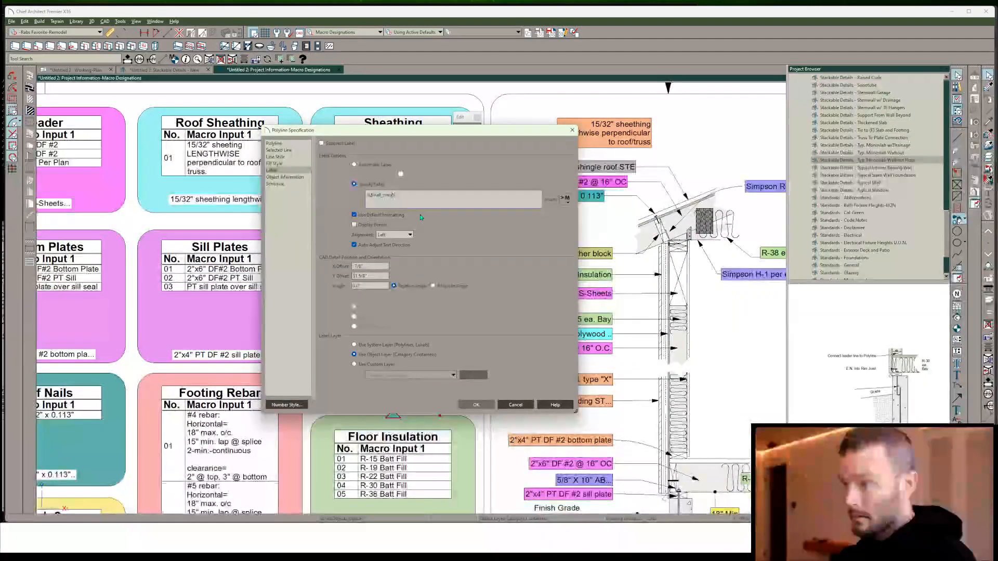
left_click(488, 406)
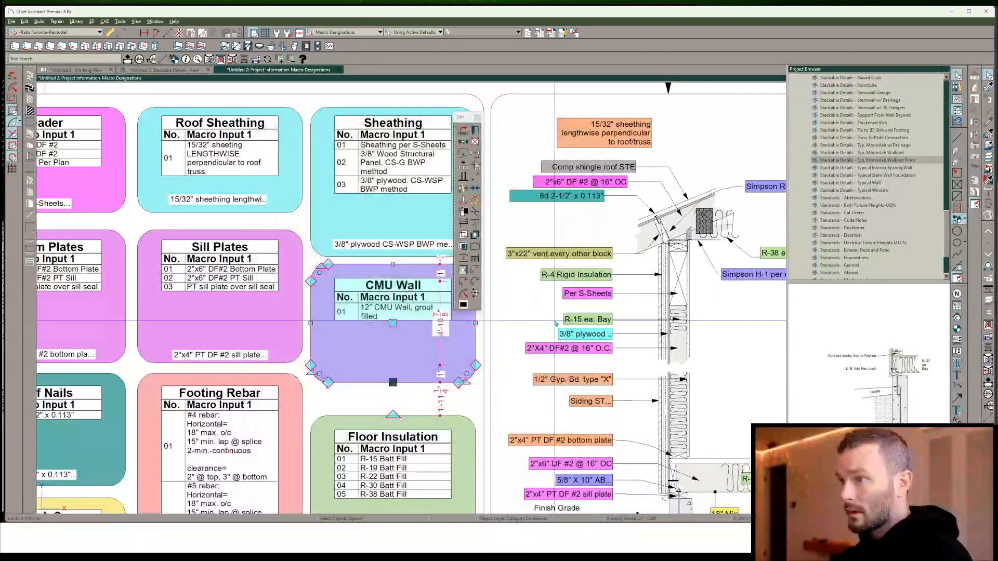
Check the included categories in the CMU Wall schedule's specification and close it without changes
scroll(519, 347, "down", 1)
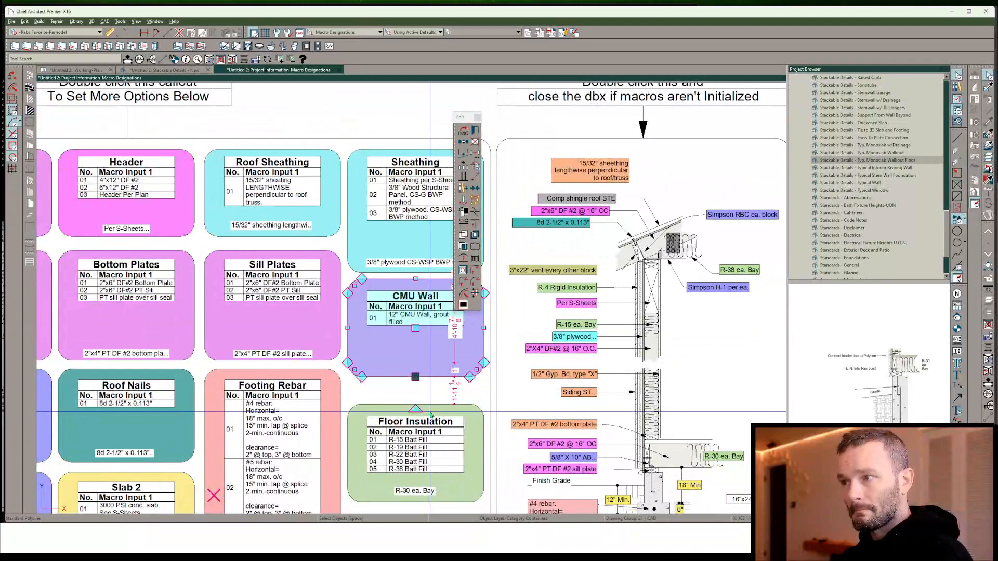
double_click(435, 314)
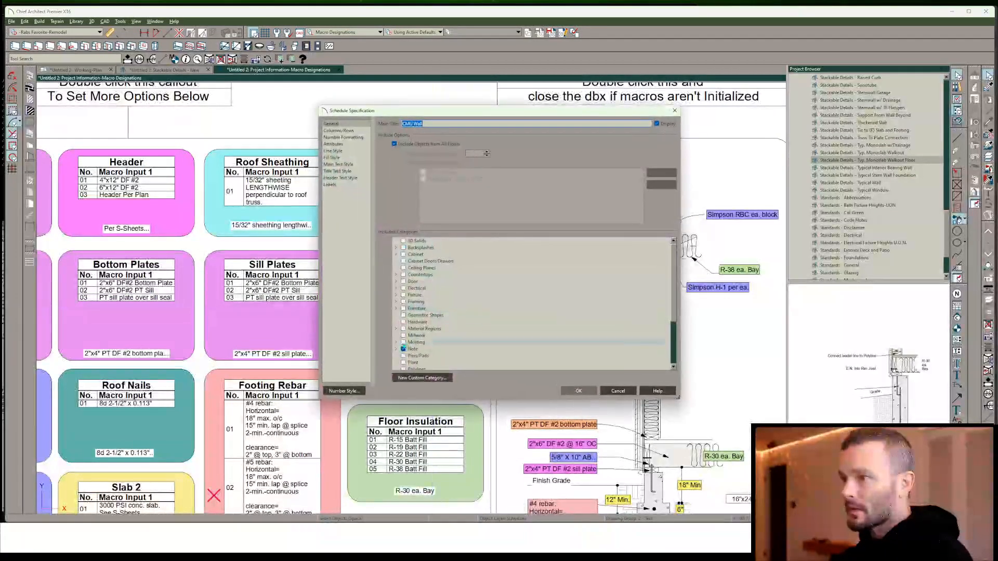
left_click(584, 392)
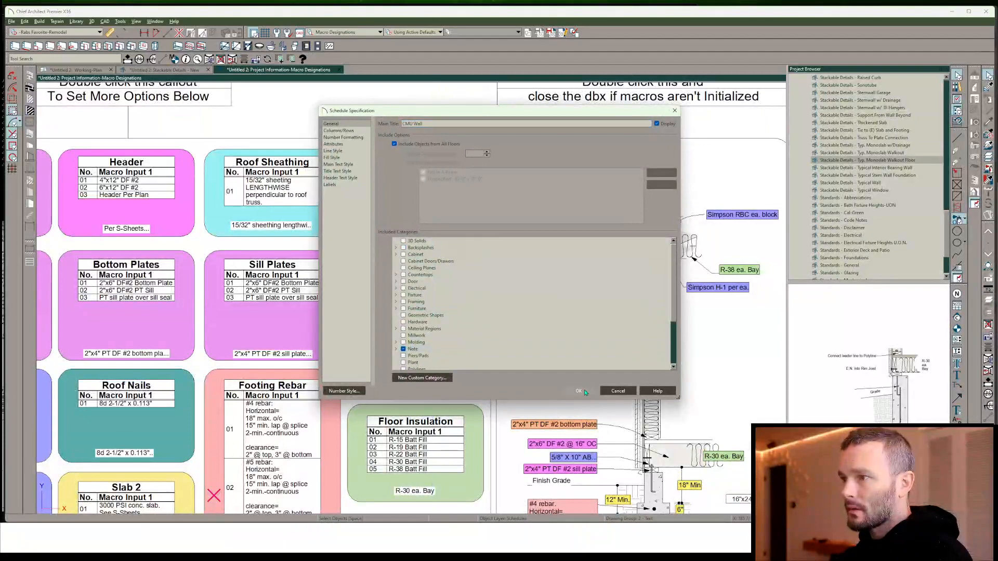
Add the default $wall_cmu ||= '12" CMU wall, grout filled' below the $wall_bottom_plate line in the schedule_designator text macro and save it
key("m")
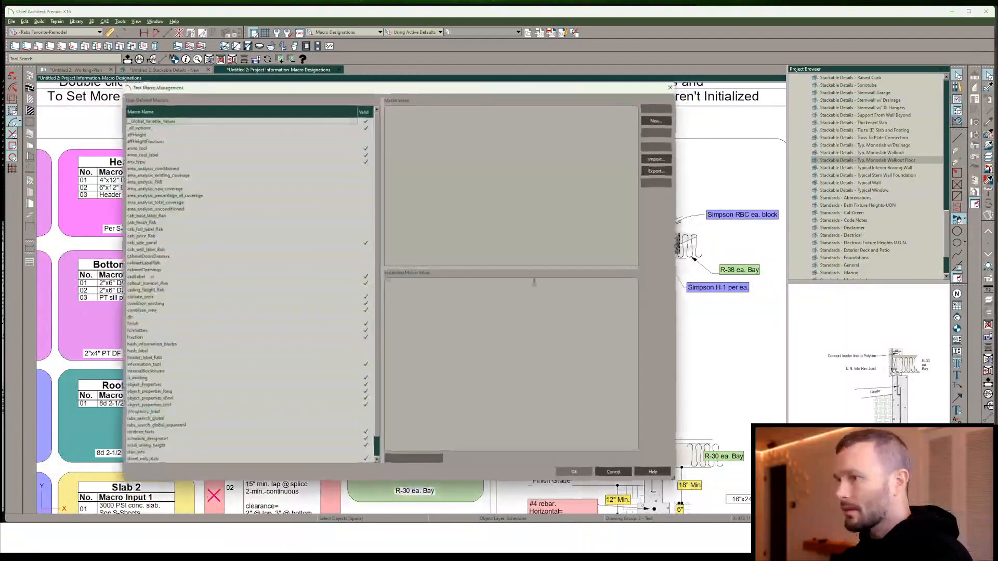
scroll(173, 360, "down", 1)
double_click(146, 420)
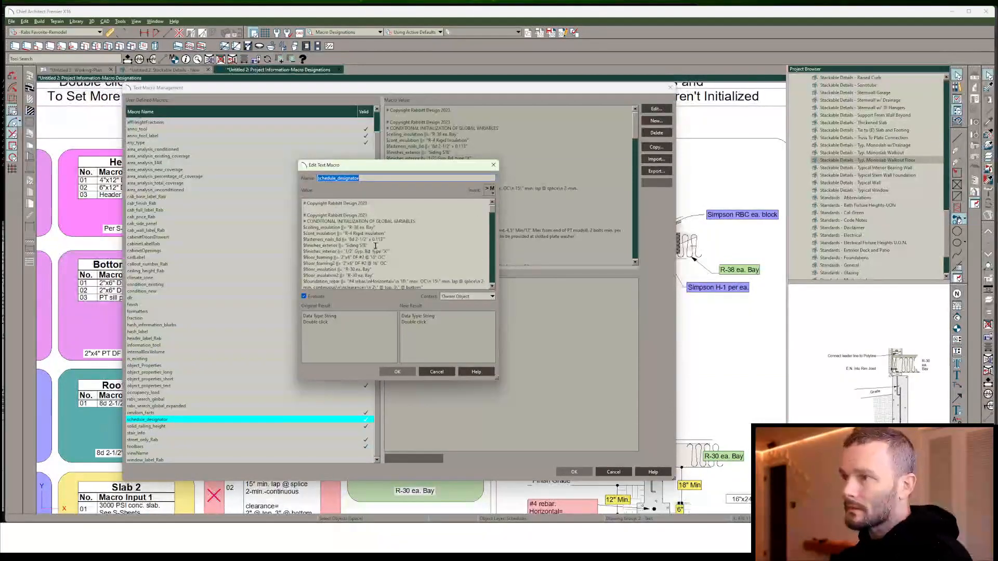
scroll(375, 245, "down", 10)
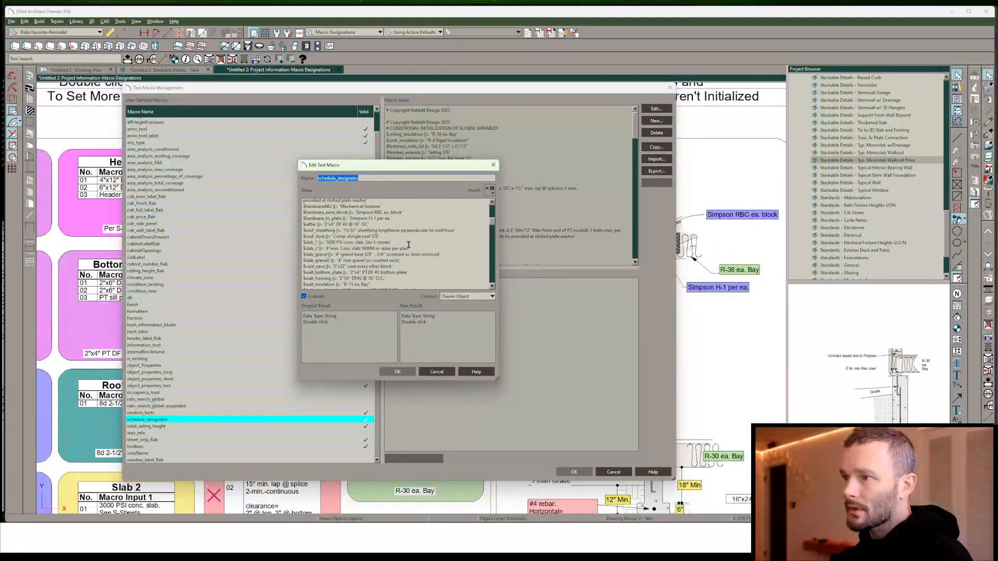
scroll(408, 245, "down", 3)
left_click(419, 230)
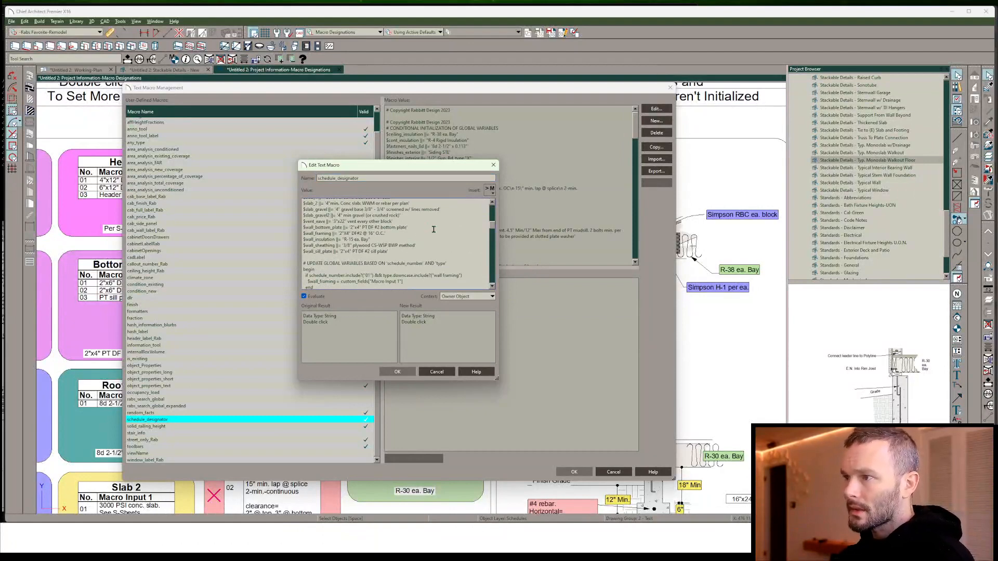
key("Return")
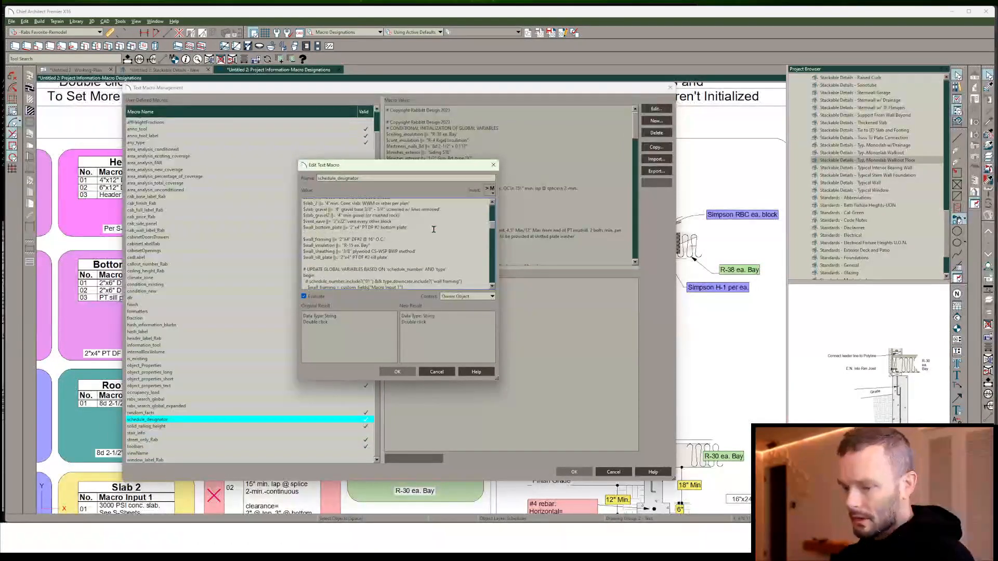
type("$wall_cmu ||=")
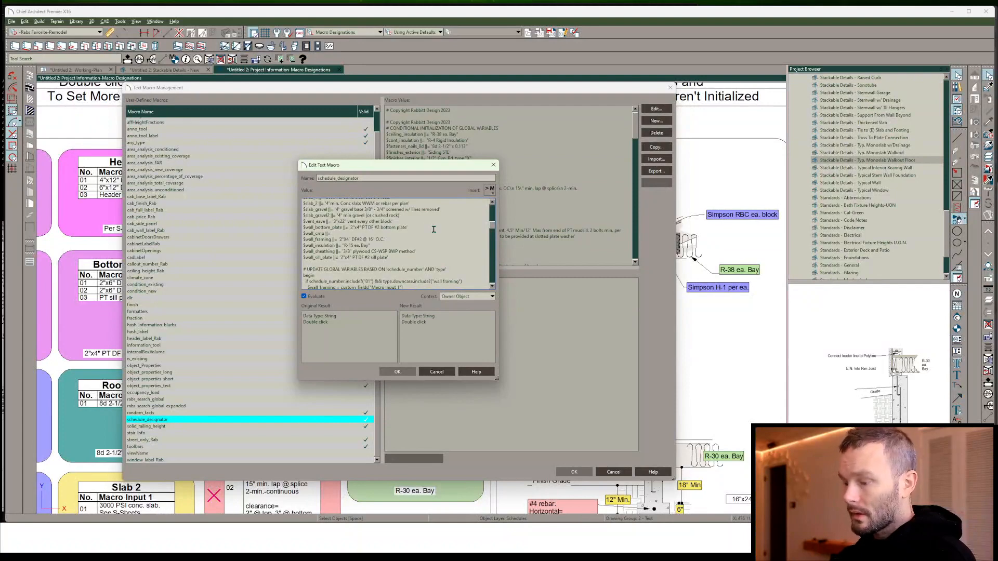
type("'")
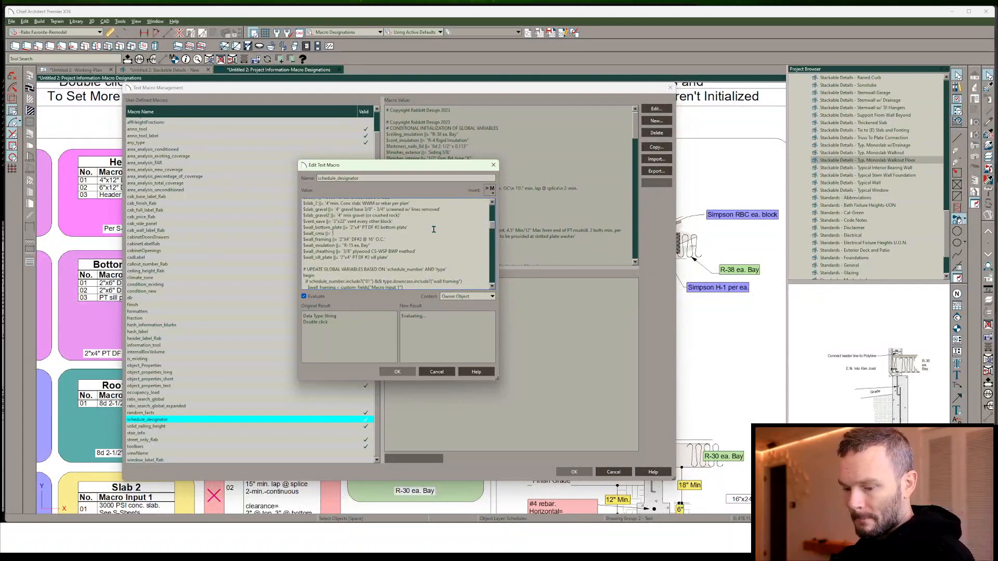
type("12\" CMU wa")
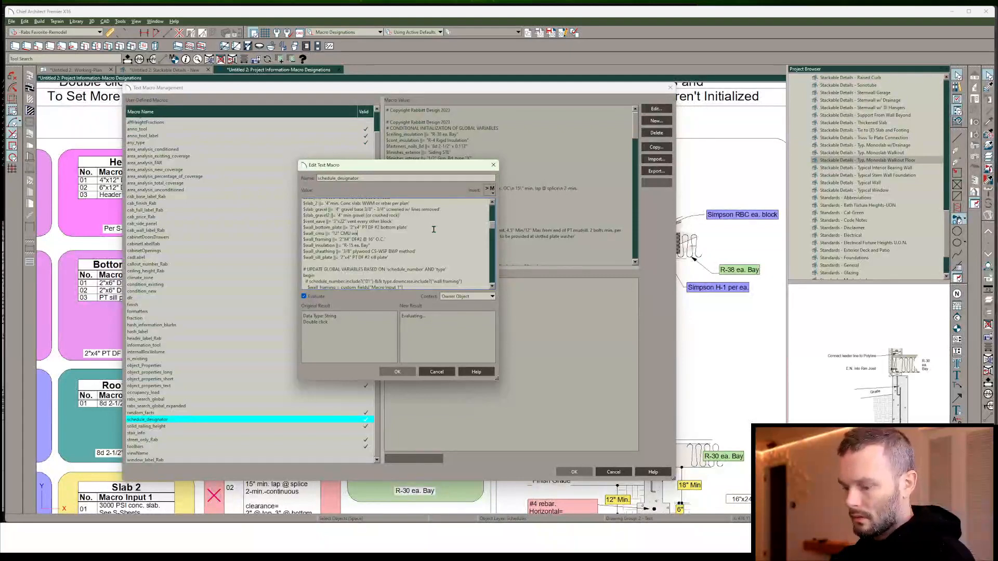
type("ll, Gr")
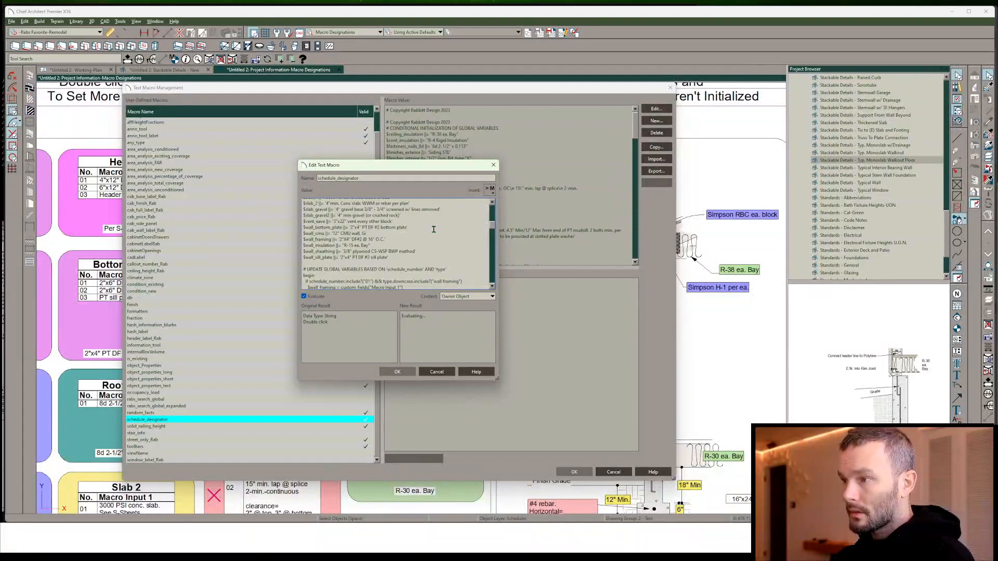
key("BackSpace")
key("BackSpace")
type("grout filled")
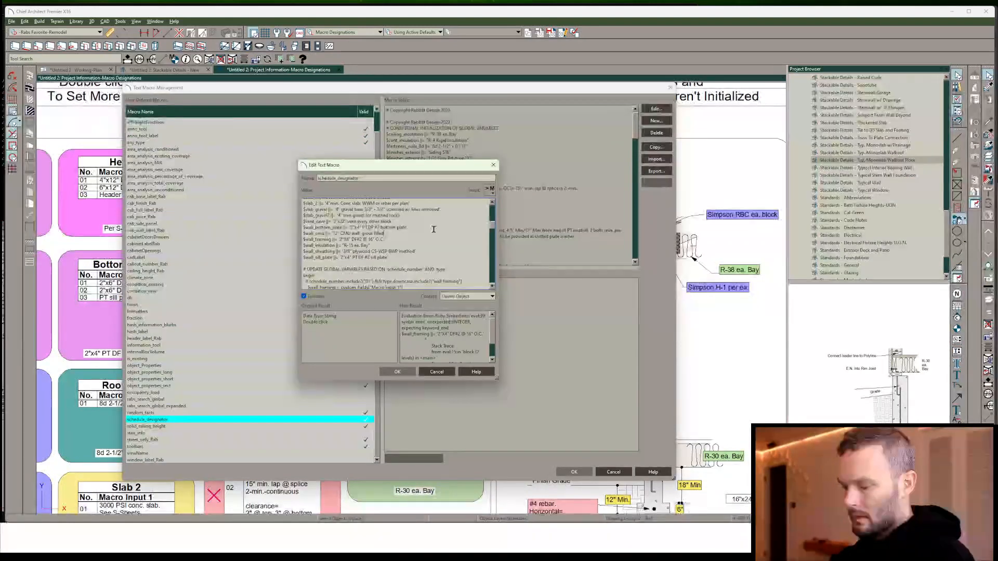
type("'")
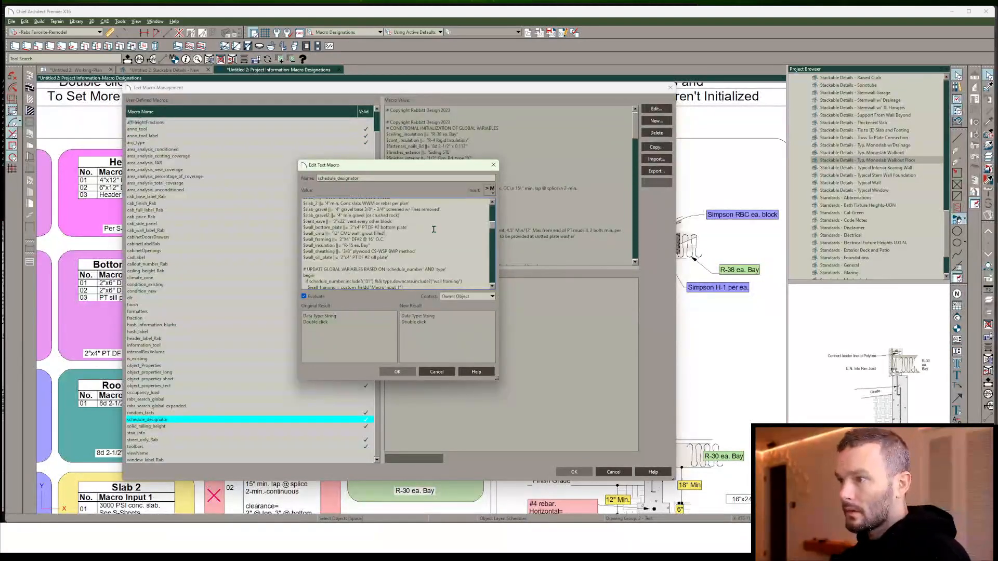
left_click(396, 372)
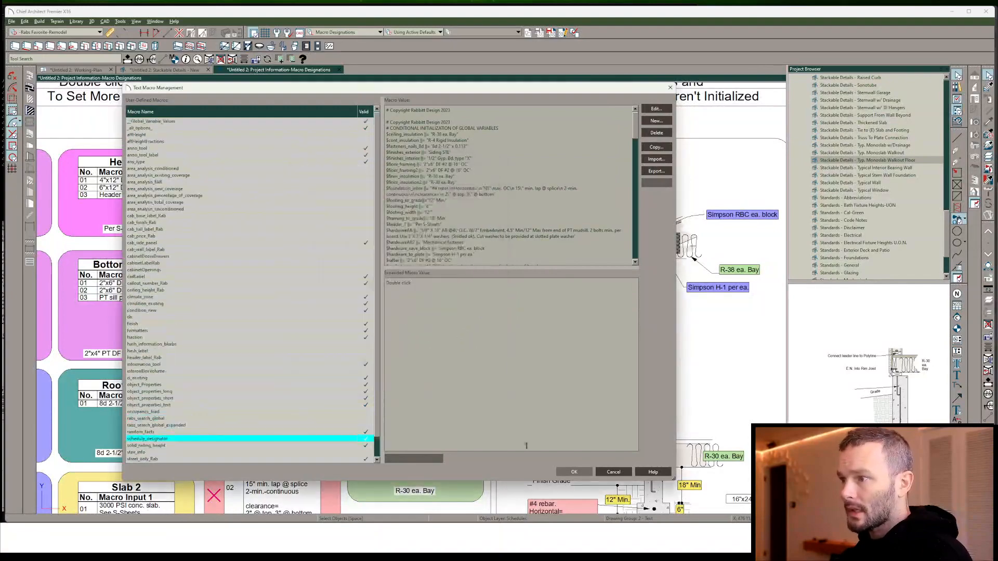
left_click(575, 473)
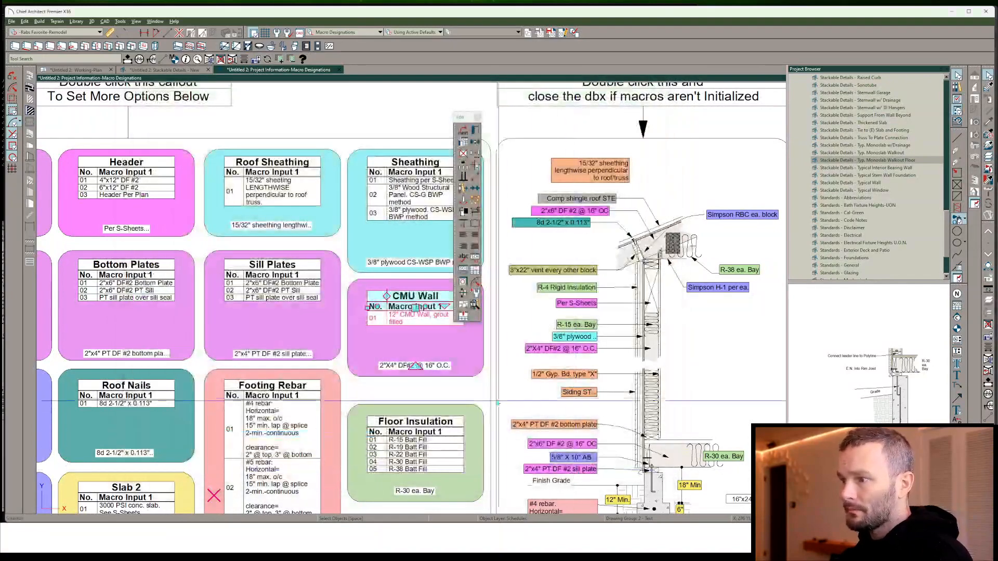
Recheck the CMU Wall block's specified label and the text it displays, accepting its specification without changes
double_click(471, 364)
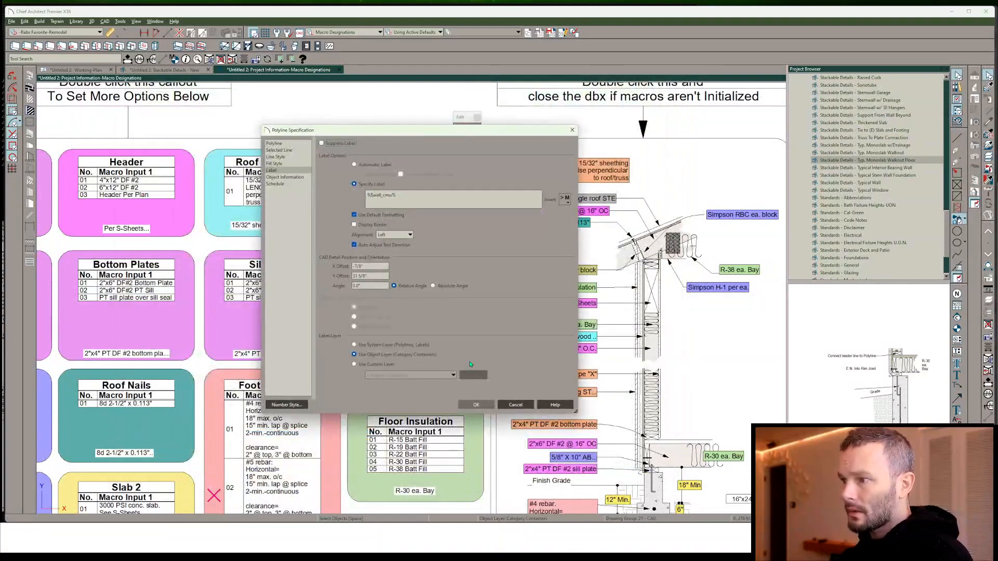
left_click(486, 404)
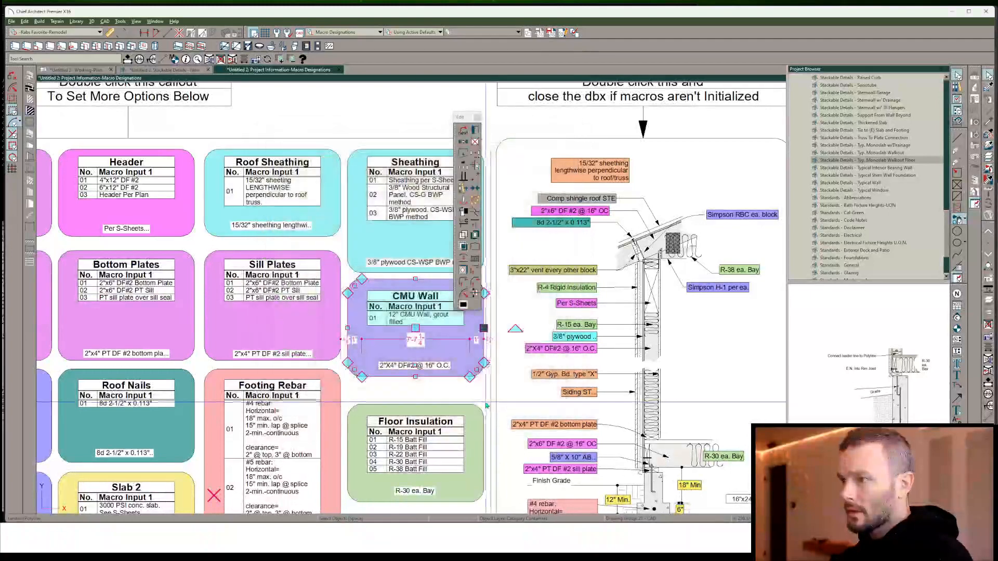
scroll(438, 375, "up", 2)
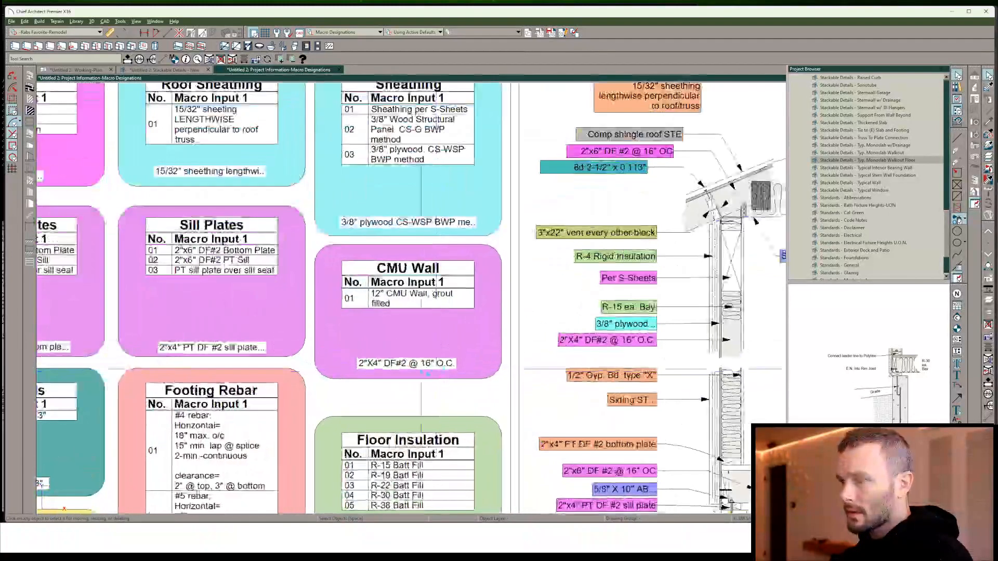
left_click(466, 384)
left_click(453, 400)
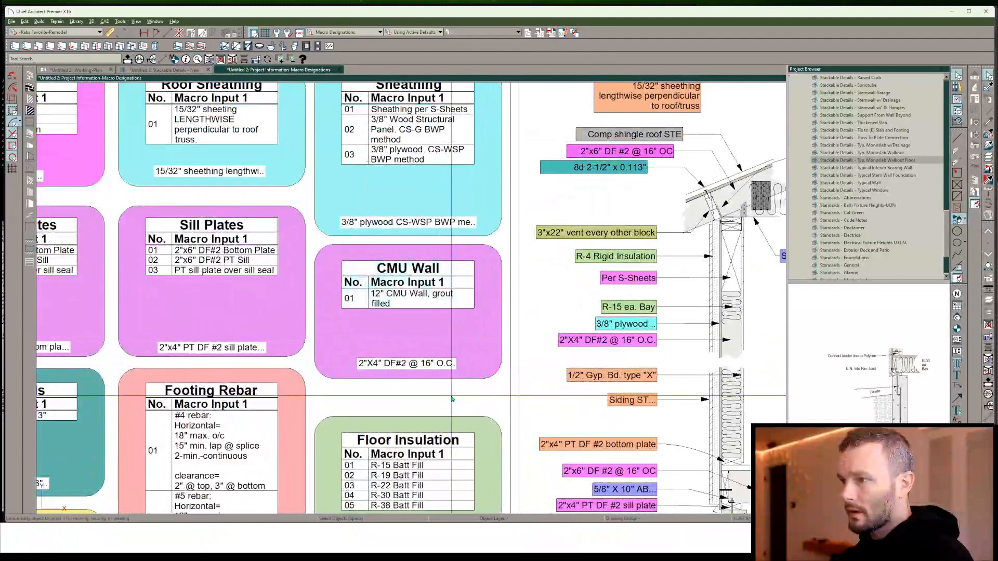
middle_click_drag(431, 382, 351, 390)
double_click(351, 389)
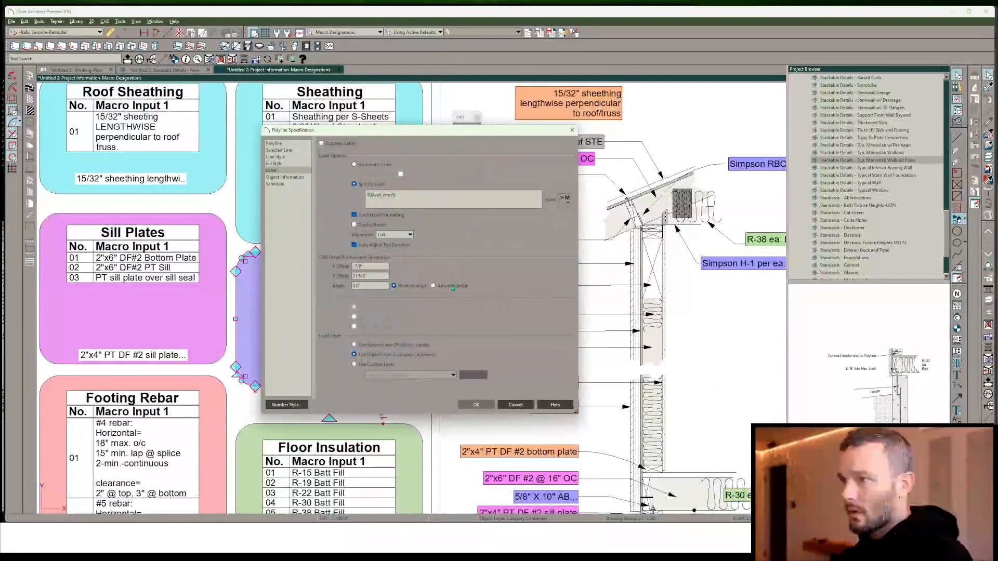
left_click(475, 404)
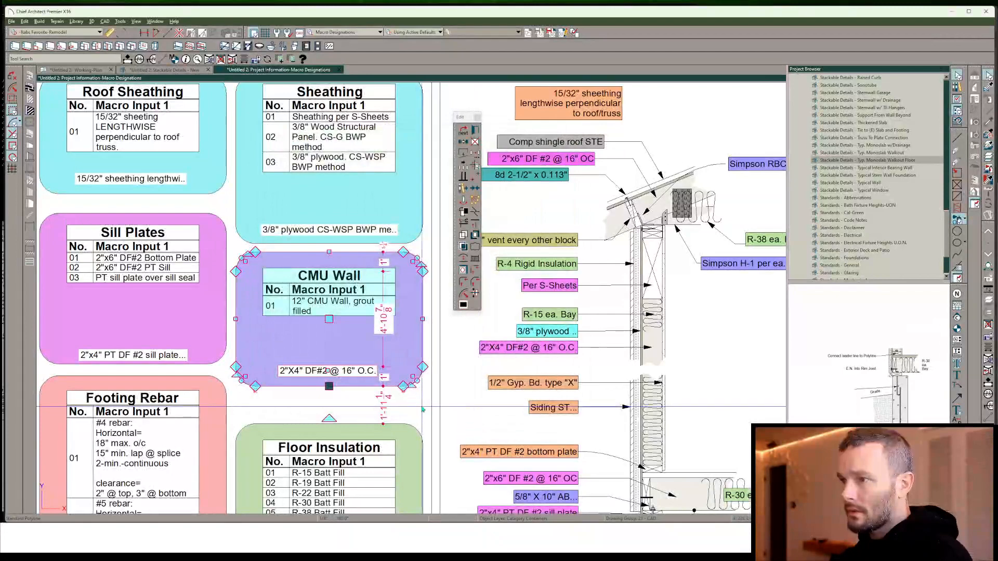
Open the note behind the CMU Wall schedule's row and review its text, type and object information
left_click(357, 304)
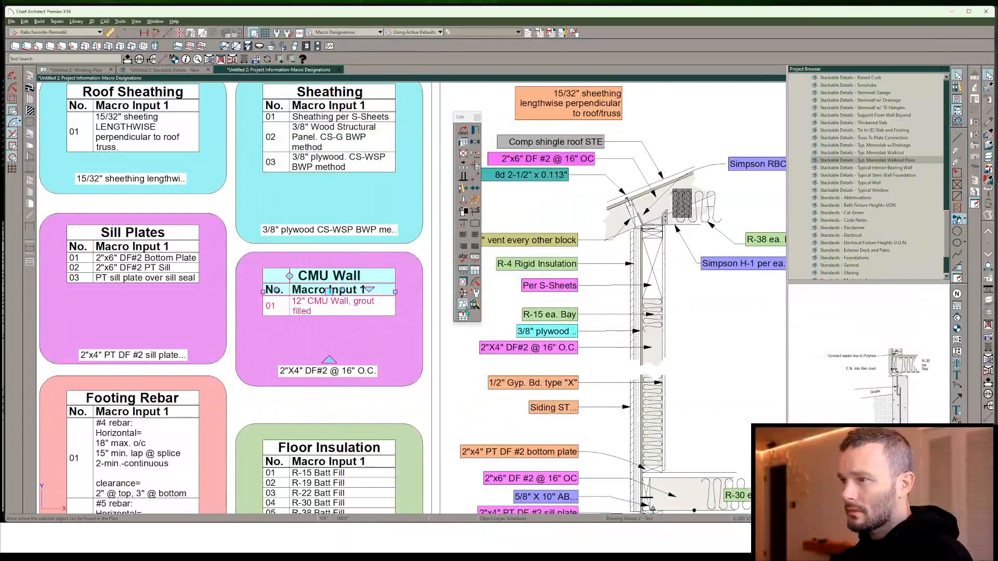
left_click(464, 313)
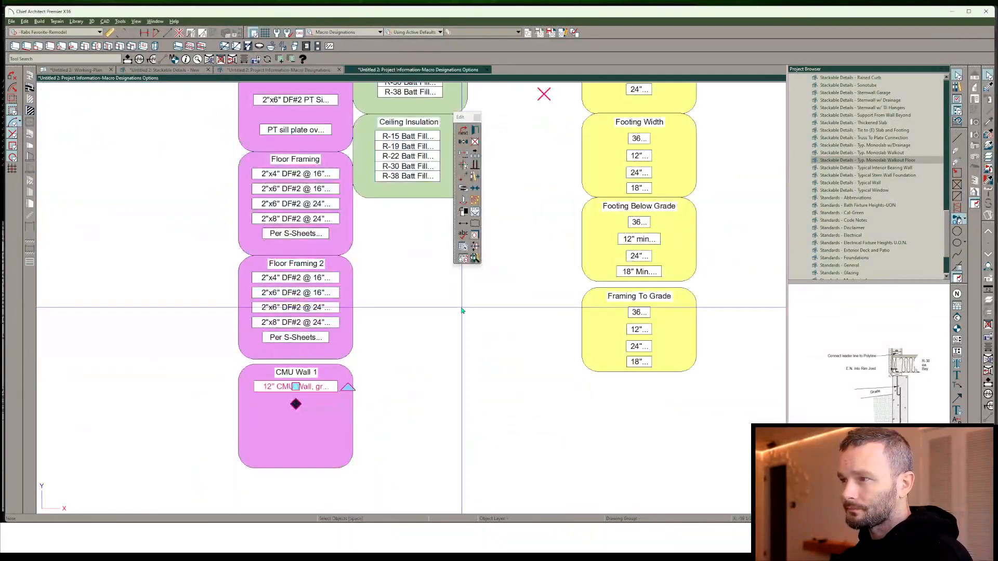
left_click(319, 388)
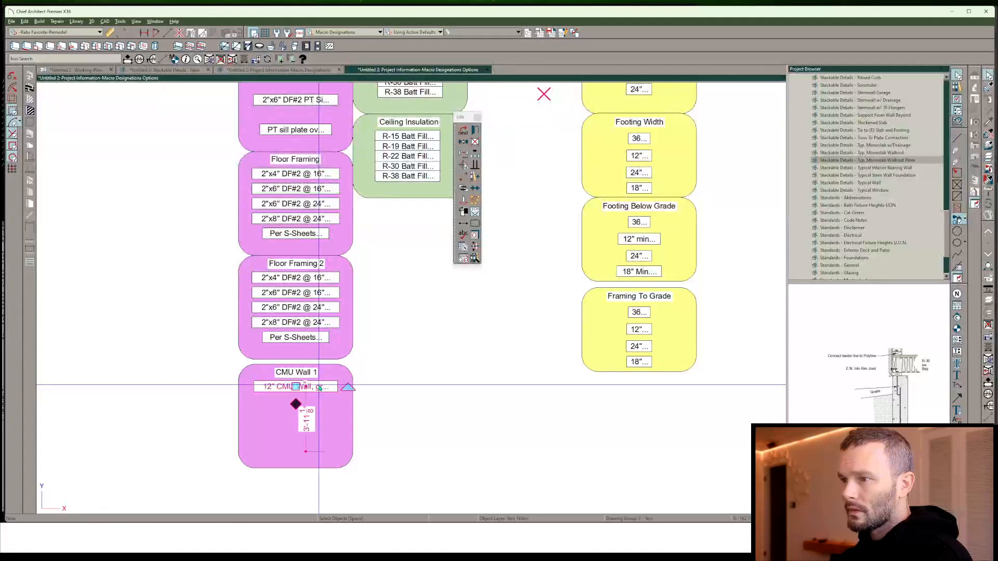
double_click(319, 387)
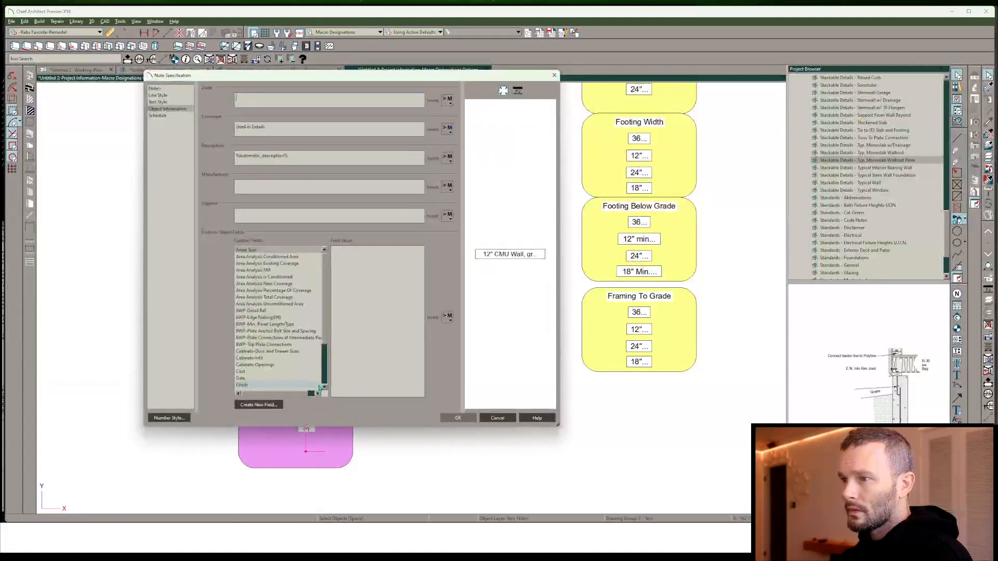
left_click(154, 89)
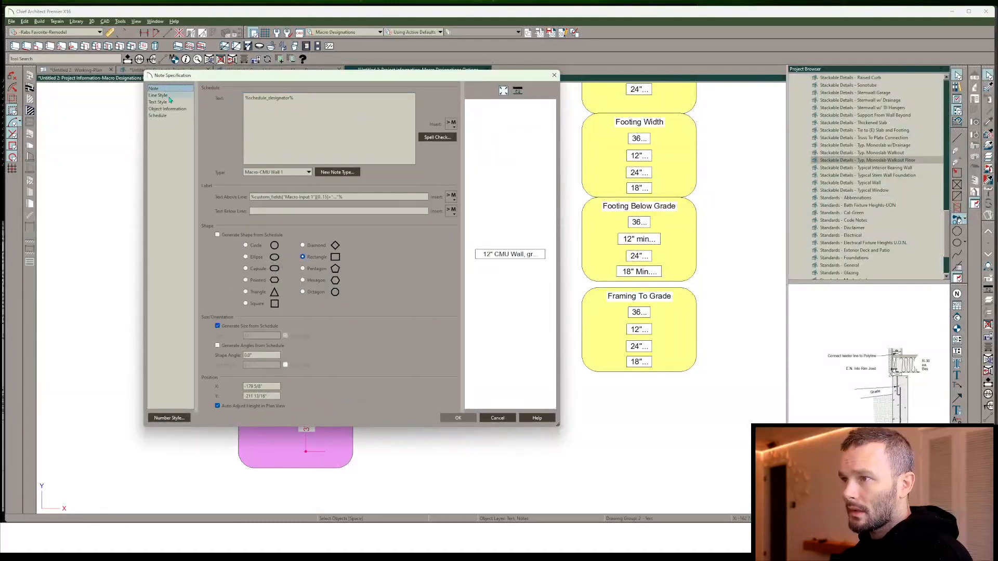
left_click(168, 108)
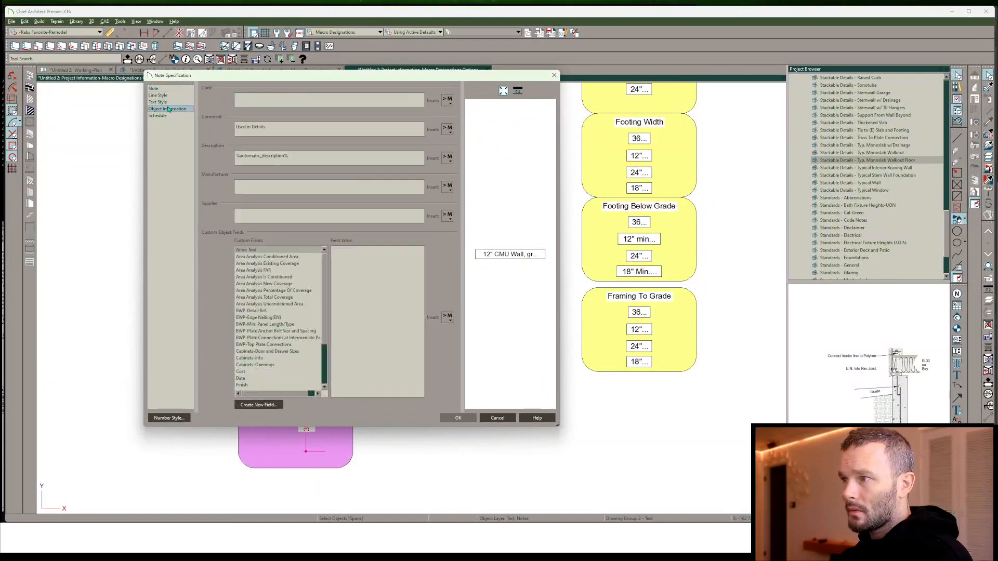
left_click(458, 418)
Close the macro designation options detail and check the CMU Wall block's specified label again, accepting its specification without changes
left_click(349, 434)
double_click(349, 433)
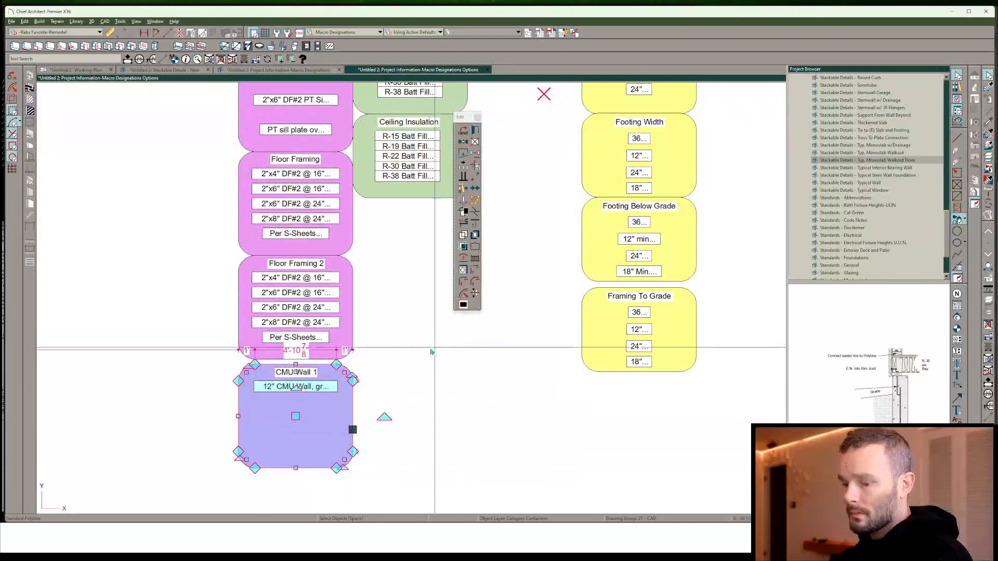
key("ctrl+w")
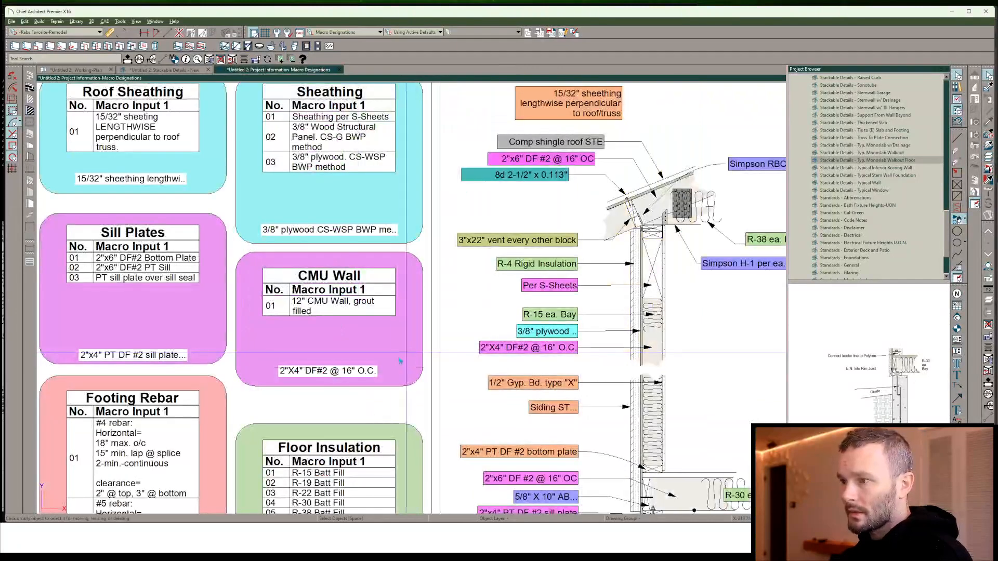
double_click(409, 356)
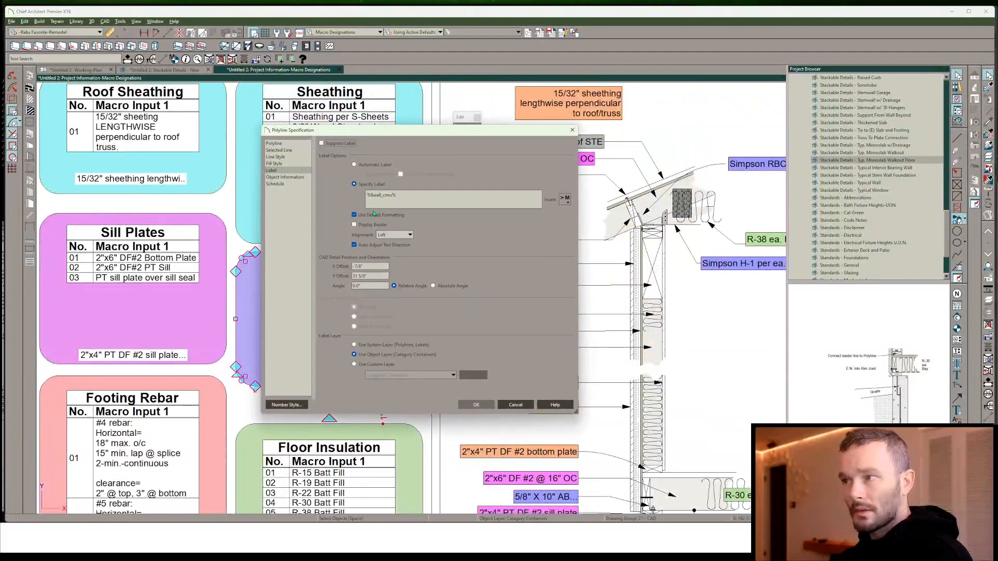
left_click(478, 408)
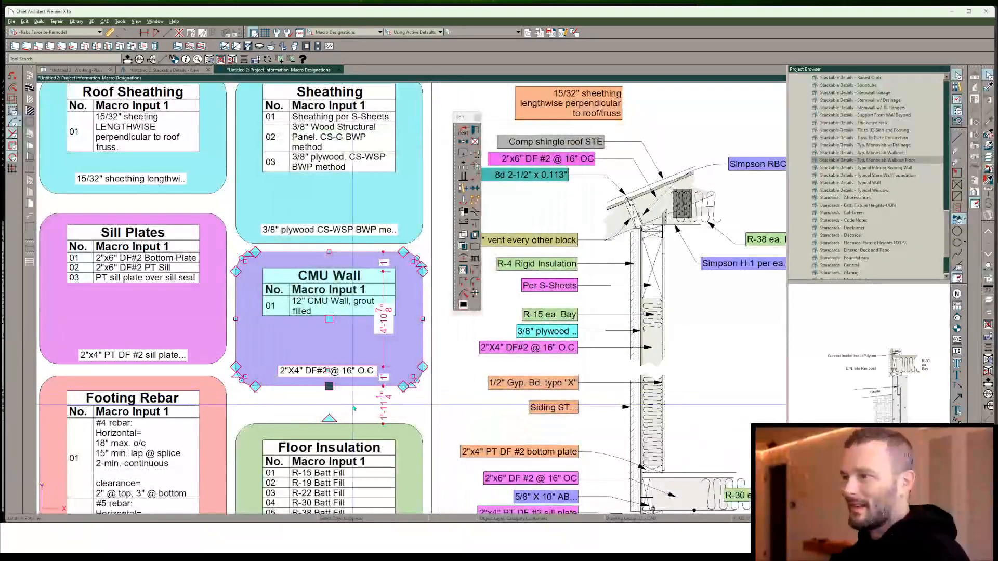
scroll(289, 406, "down", 1)
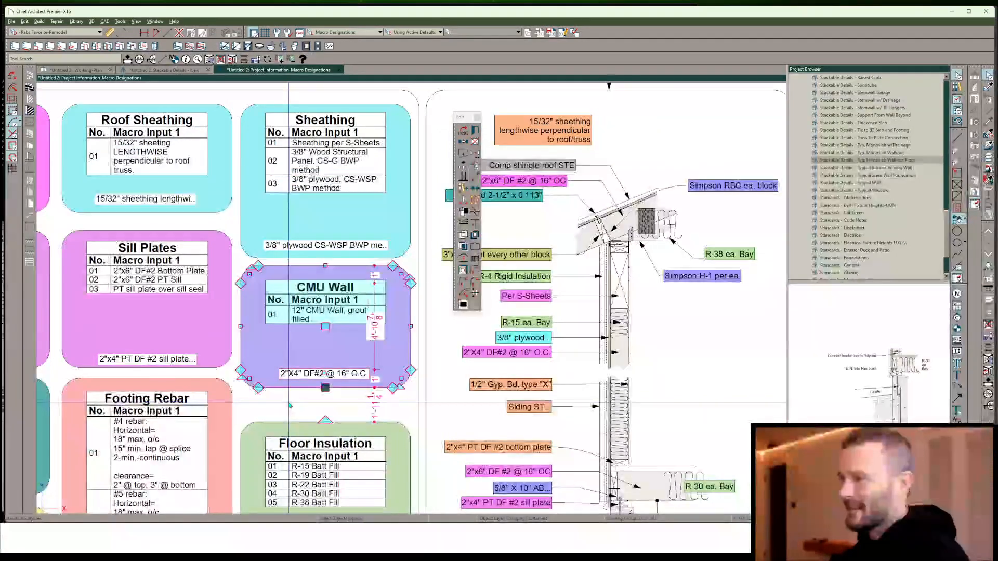
scroll(290, 405, "down", 1)
scroll(290, 405, "up", 3)
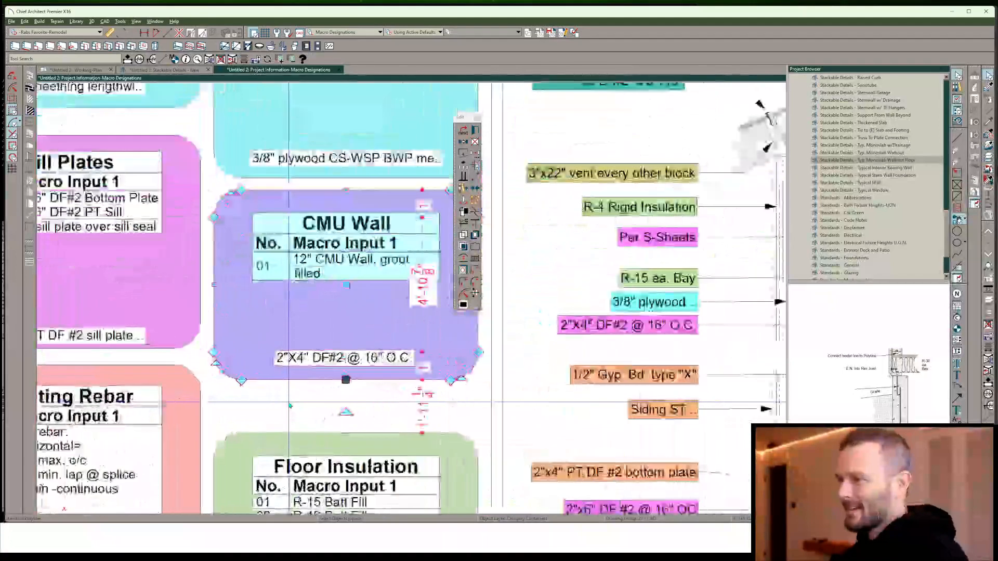
scroll(290, 405, "down", 2)
scroll(290, 405, "down", 2)
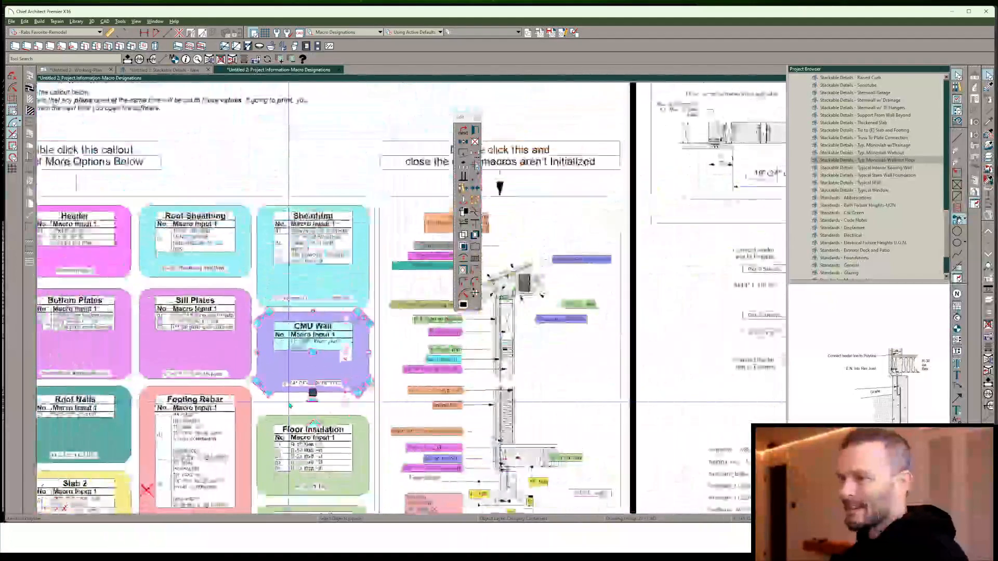
scroll(289, 405, "down", 1)
left_click(297, 364)
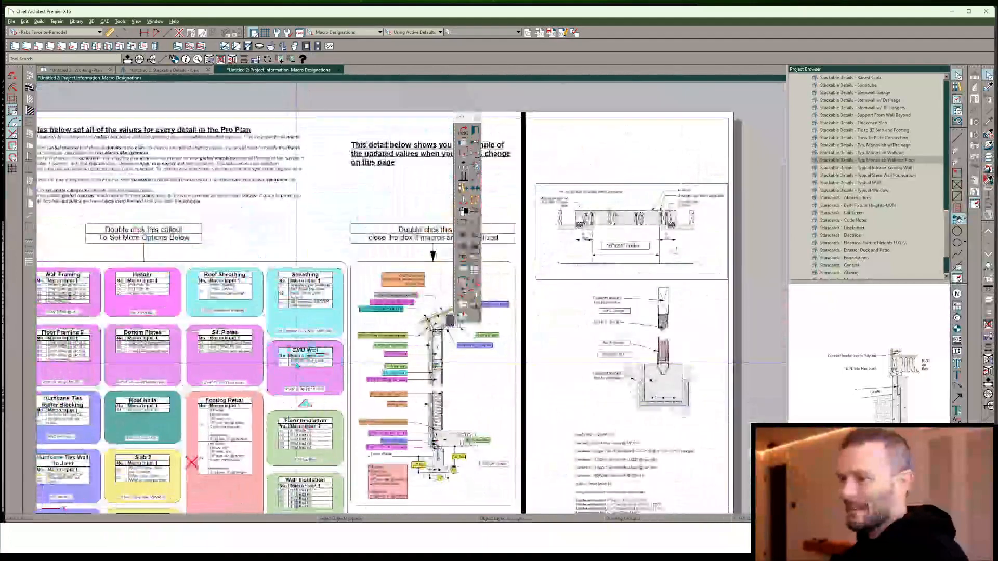
left_click(292, 404)
scroll(290, 385, "up", 3)
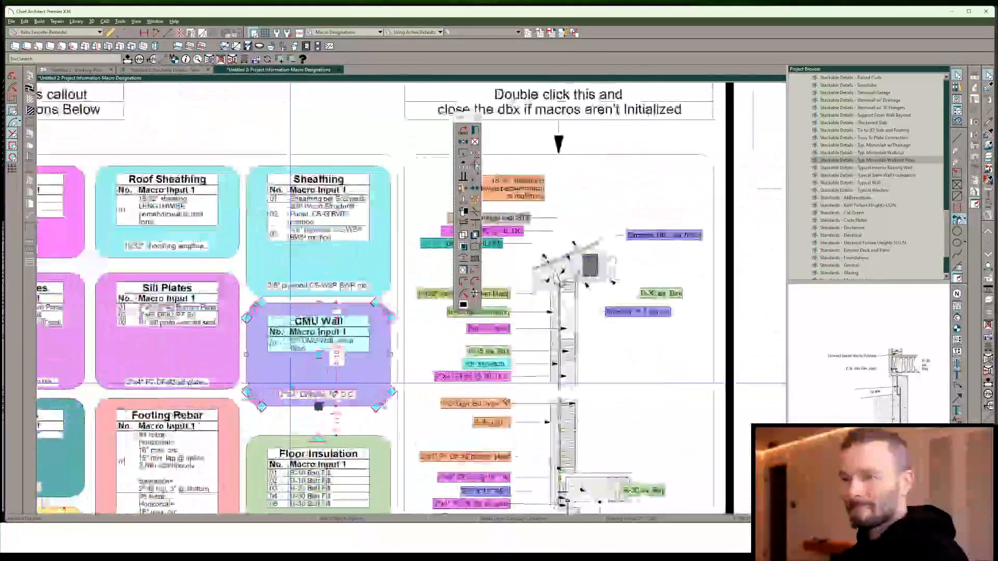
scroll(290, 384, "down", 1)
scroll(290, 383, "up", 2)
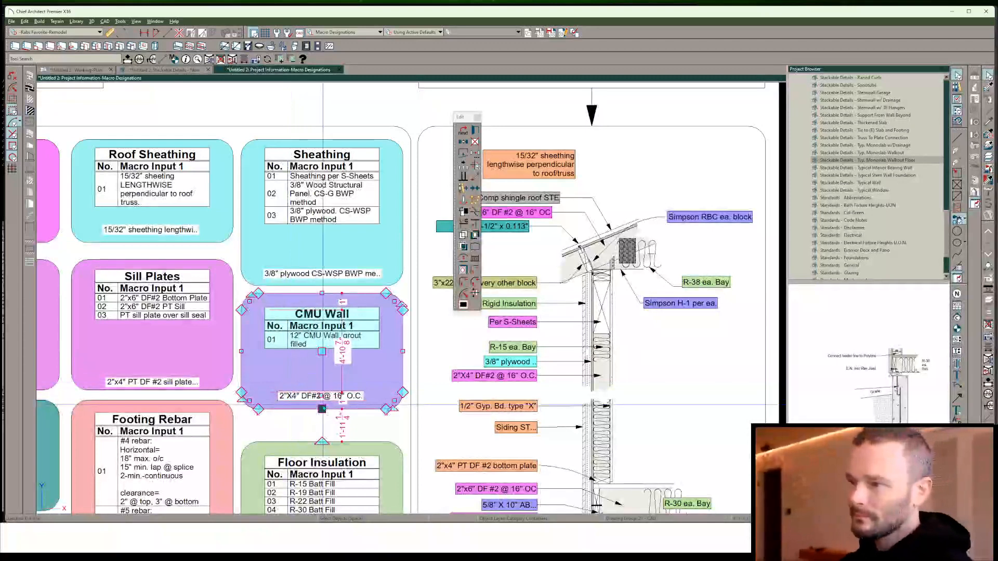
Stretch the CMU Wall block downward until its straight sides are about 6'-3 1/2" long and move its label near the lower edge
mouse_move(322, 409)
left_mouse_down()
mouse_move(322, 346)
mouse_move(322, 432)
mouse_move(321, 416)
left_mouse_up()
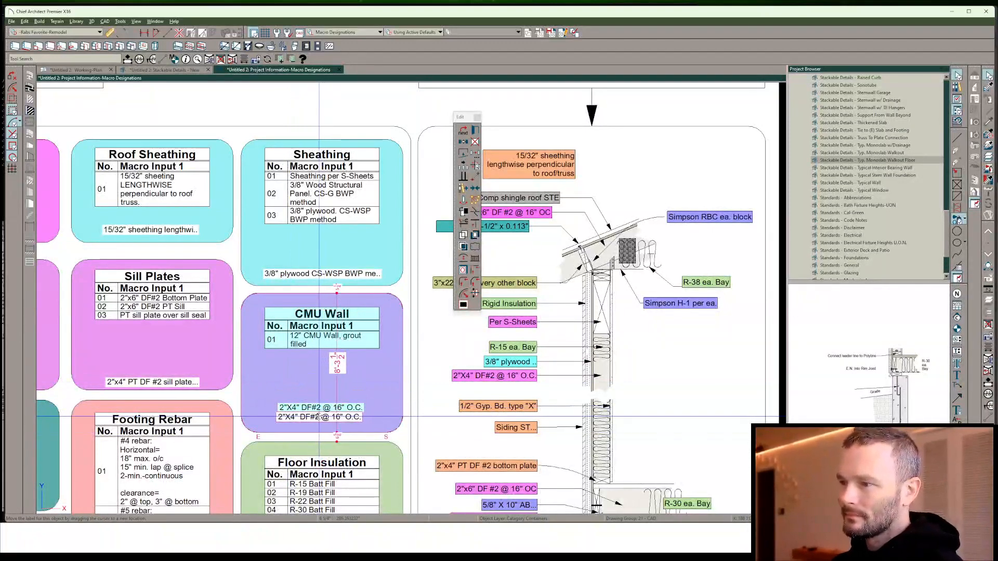
double_click(301, 392)
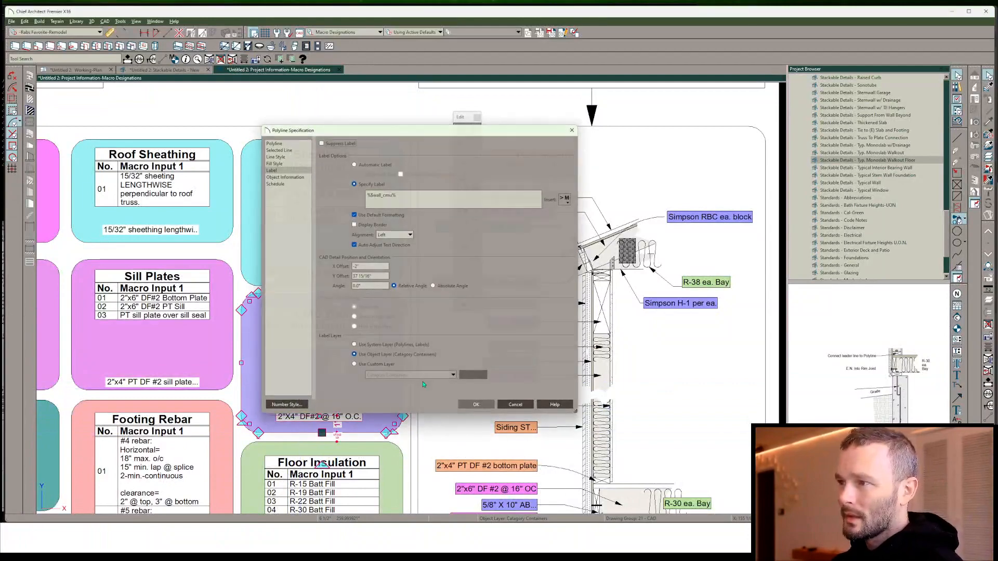
key("Escape")
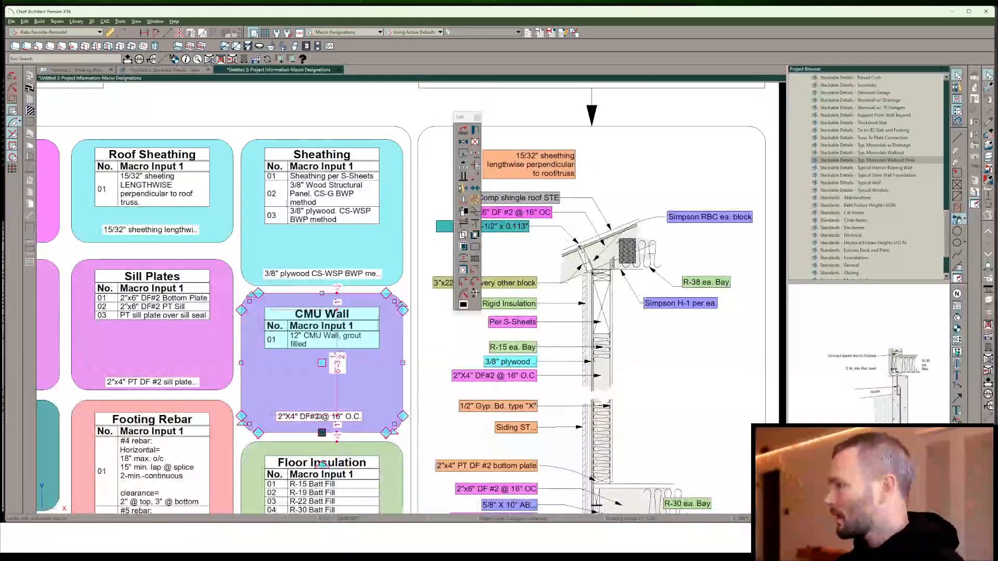
Open the schedule_designator text macro in an enlarged editor at the last conditions of its global variable update section
left_click(475, 165)
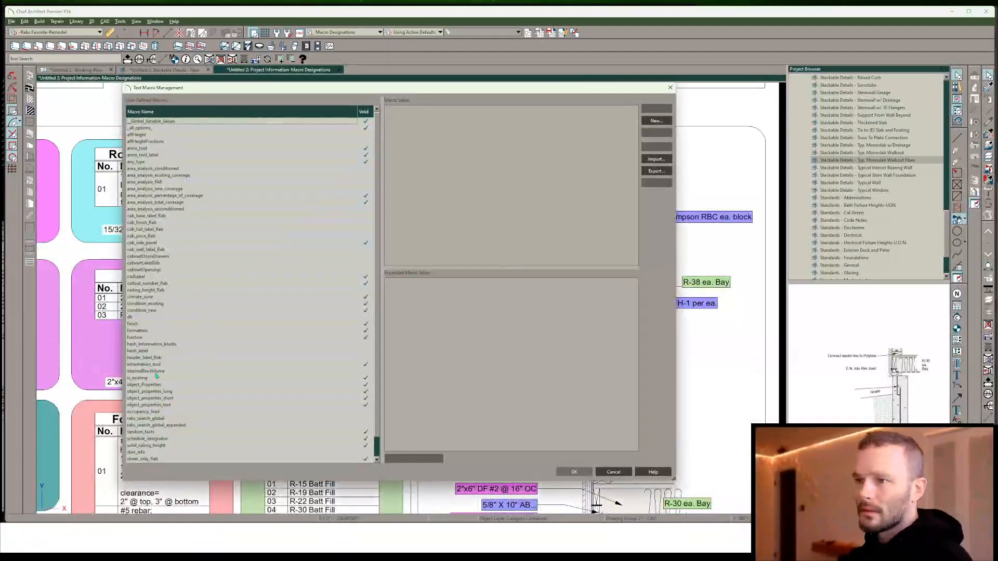
double_click(147, 439)
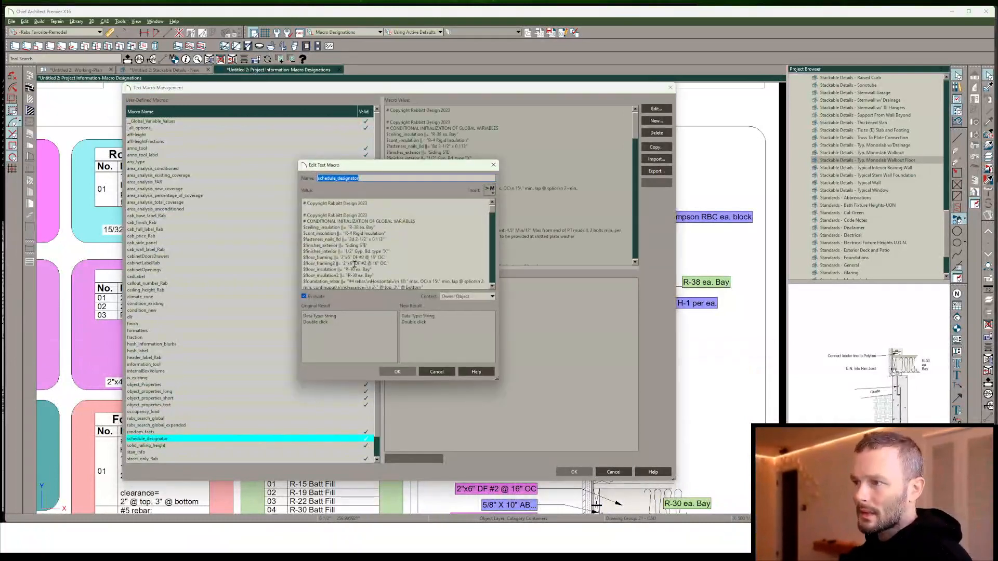
scroll(367, 253, "down", 5)
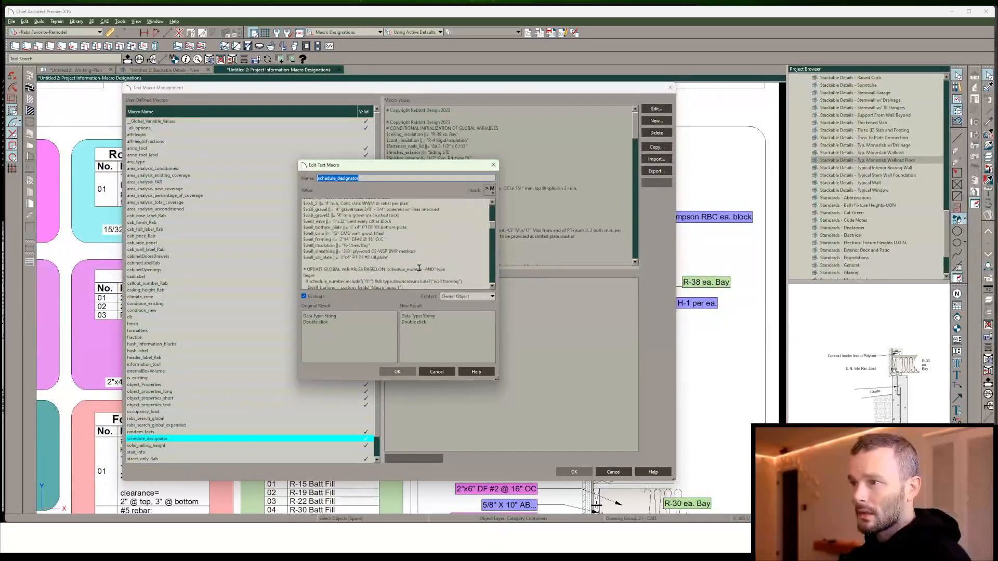
scroll(419, 268, "down", 3)
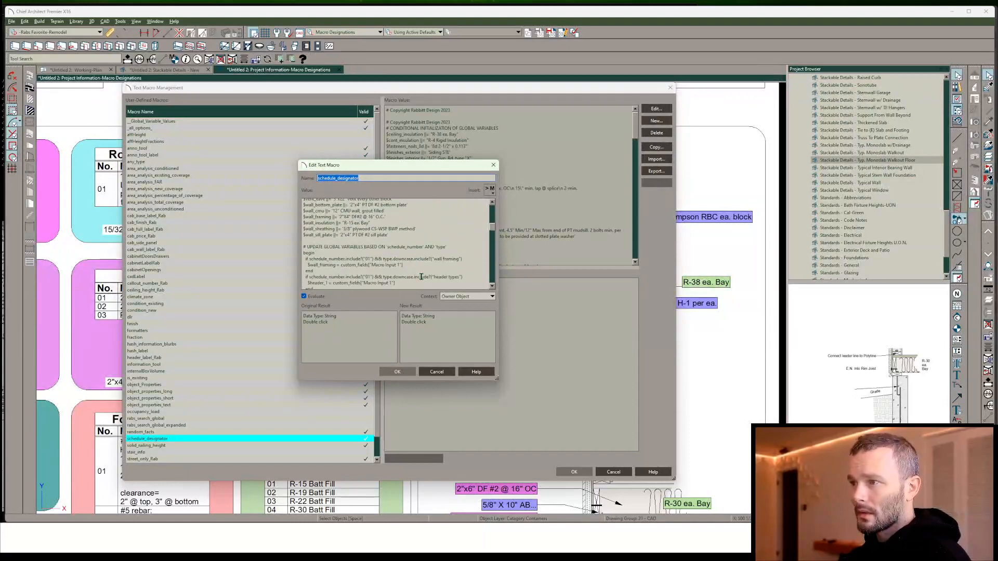
scroll(421, 277, "down", 1)
scroll(421, 278, "down", 5)
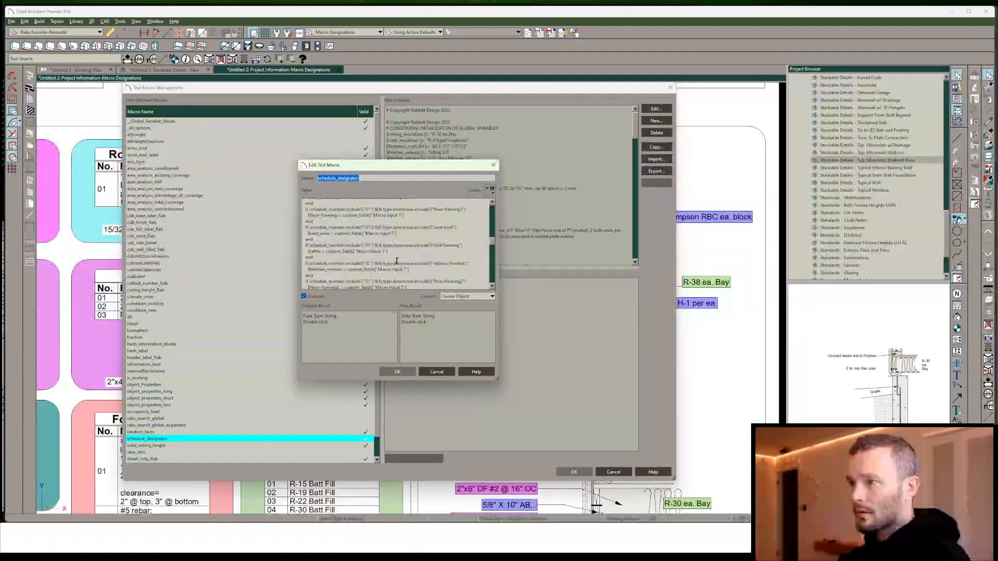
scroll(384, 261, "down", 8)
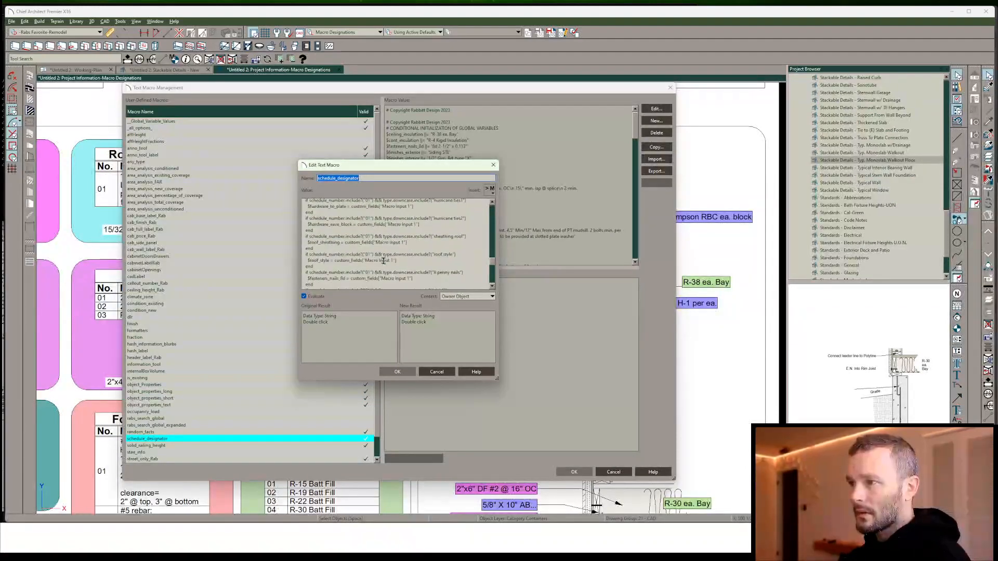
scroll(384, 261, "down", 4)
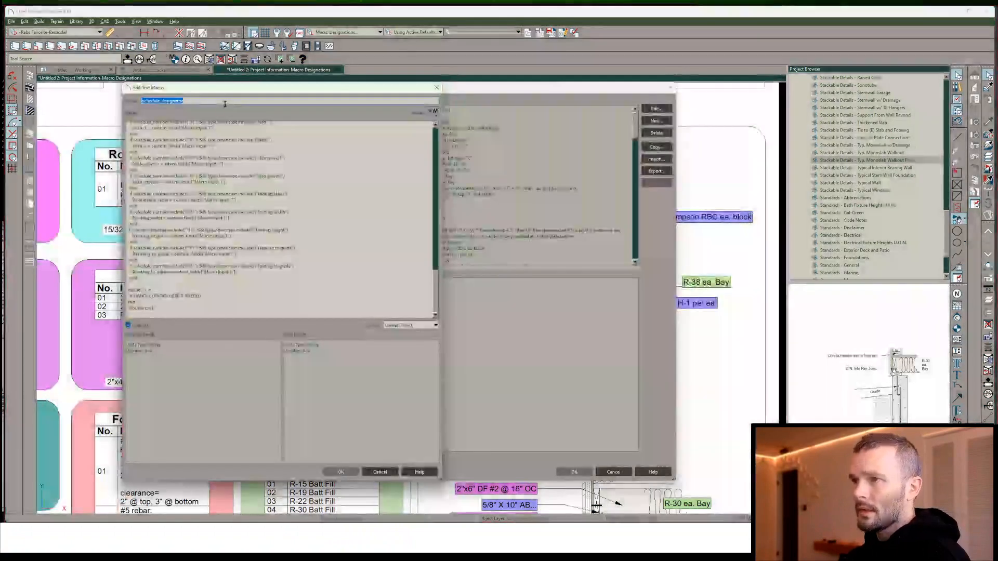
scroll(234, 232, "up", 1)
scroll(274, 272, "down", 1)
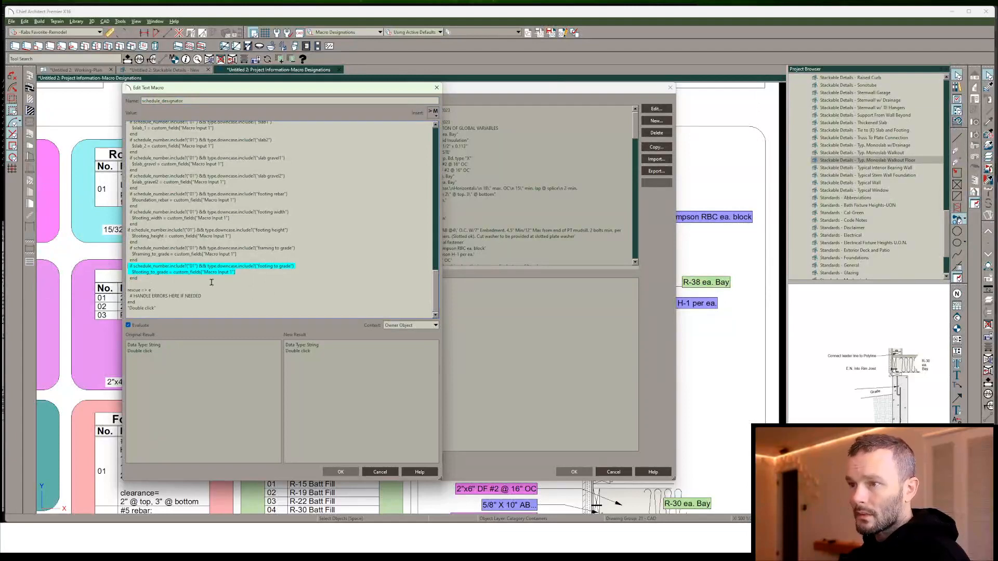
Duplicate the complete 'footing to grade' condition, including its end line, directly below the original in the schedule_designator macro
left_click(257, 274)
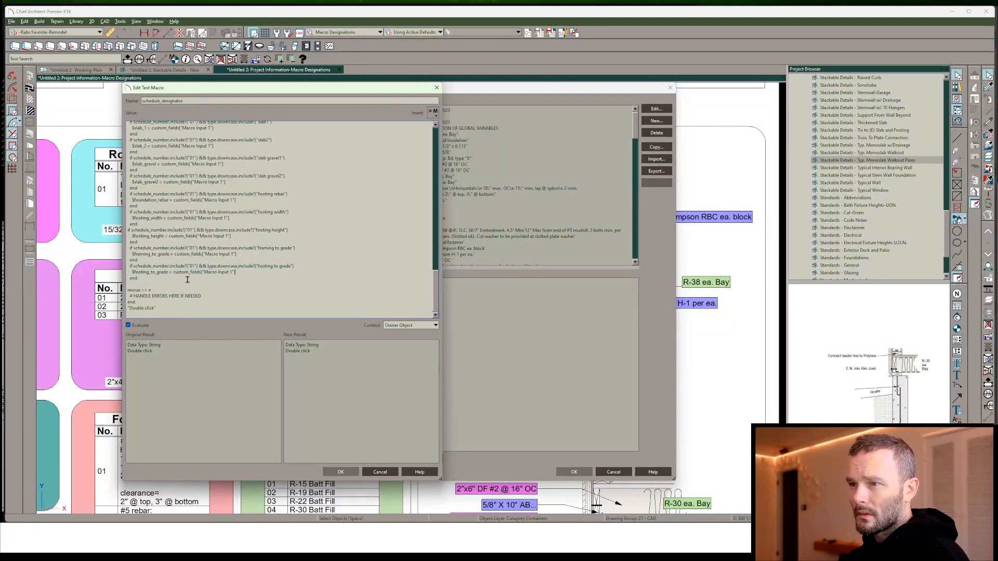
left_click_drag(187, 280, 119, 269)
key("ctrl+c")
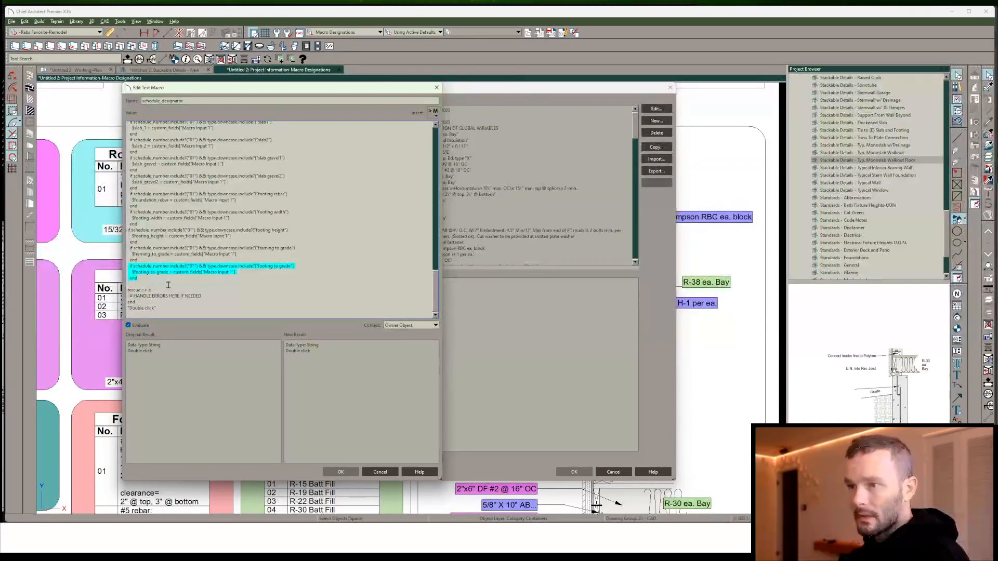
left_click(157, 280)
key("Return")
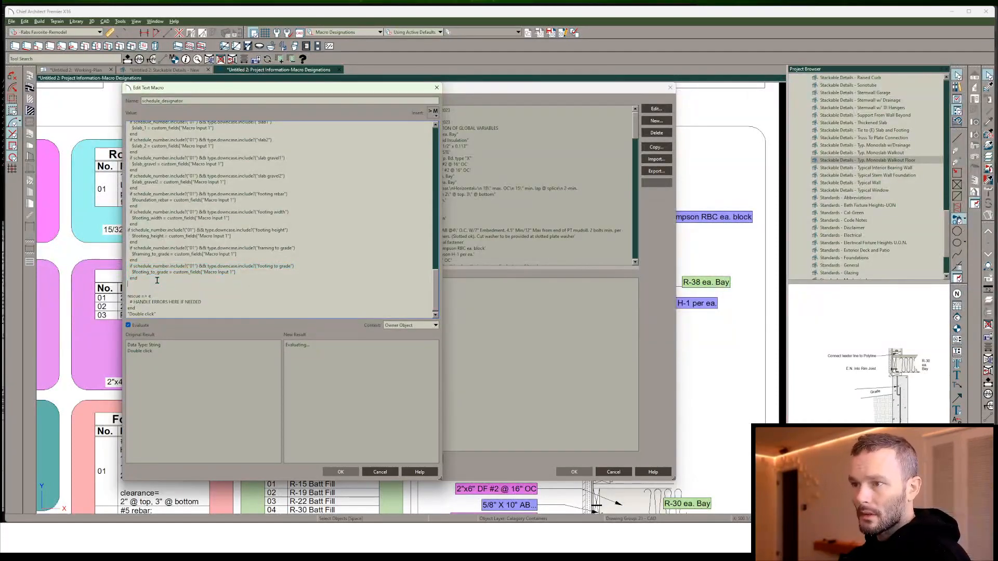
key("ctrl+v")
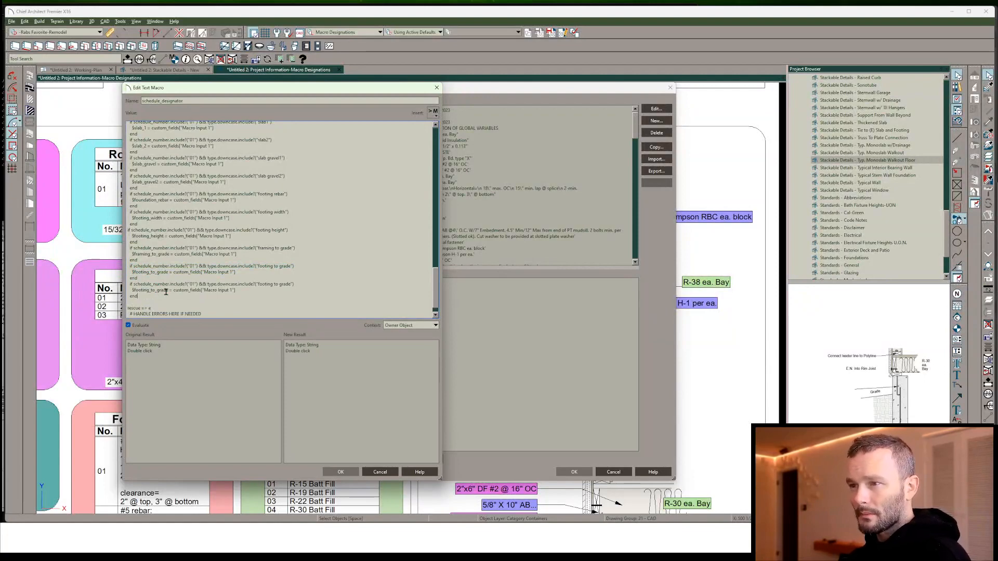
Change the duplicated condition's variable to $cmu_wall and its type text to 'cmu', and save the schedule_designator macro
left_click_drag(169, 291, 147, 290)
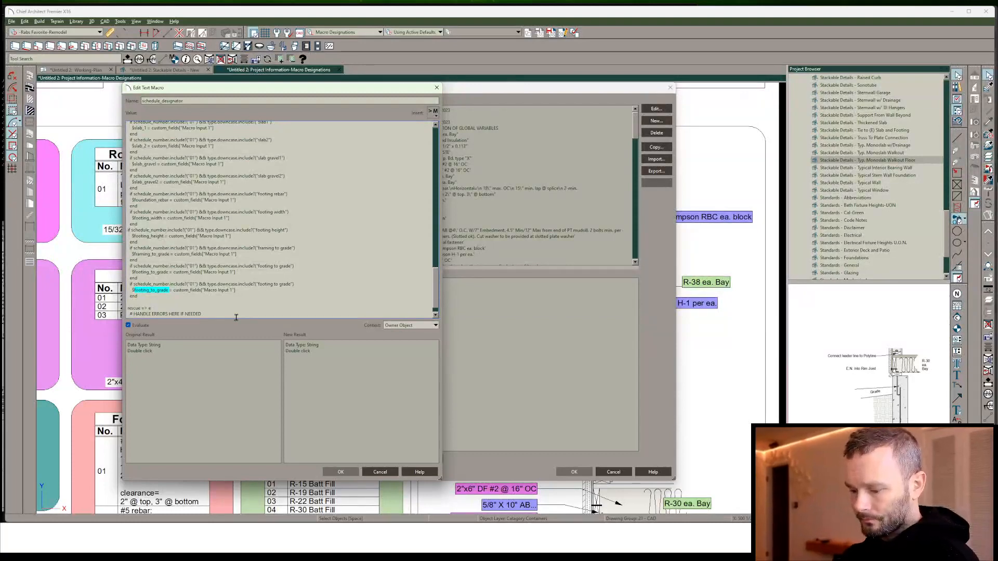
type("cmu")
type("_wall")
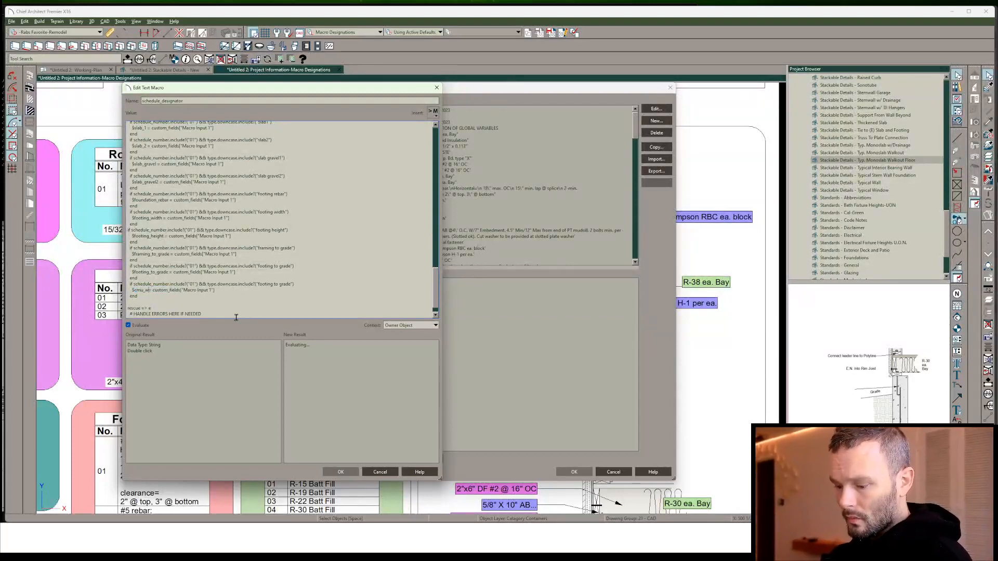
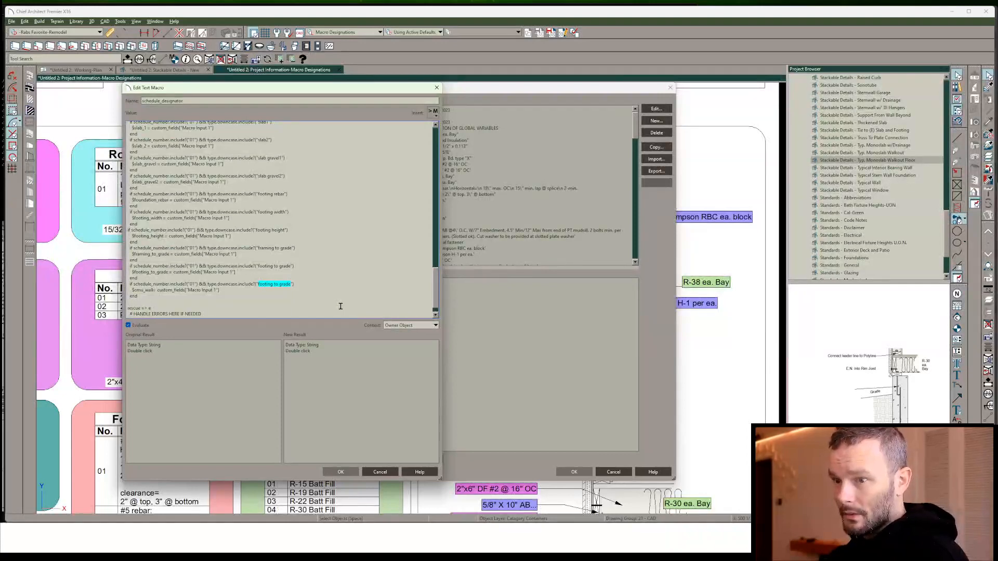
type("cmu")
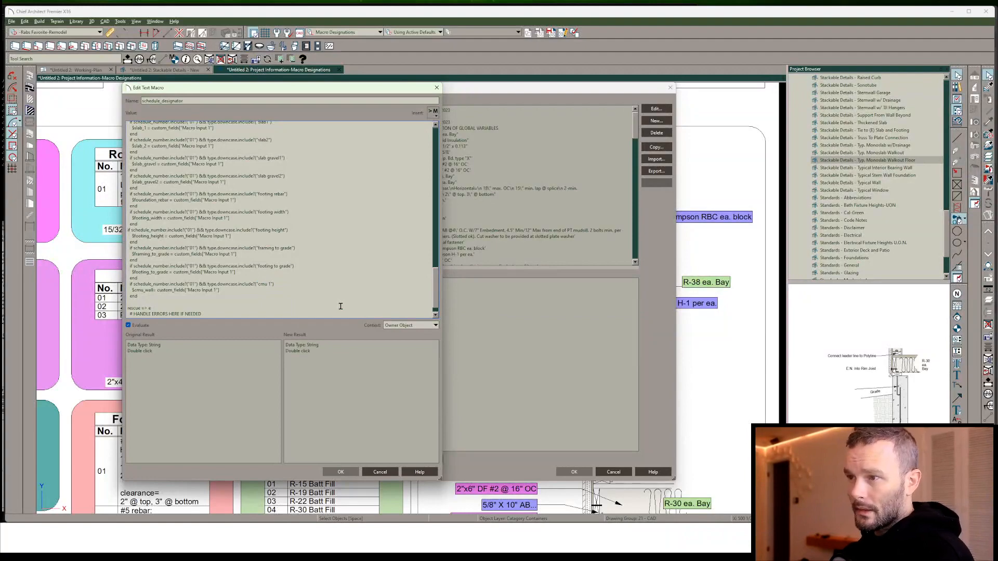
left_click(340, 472)
left_click(574, 471)
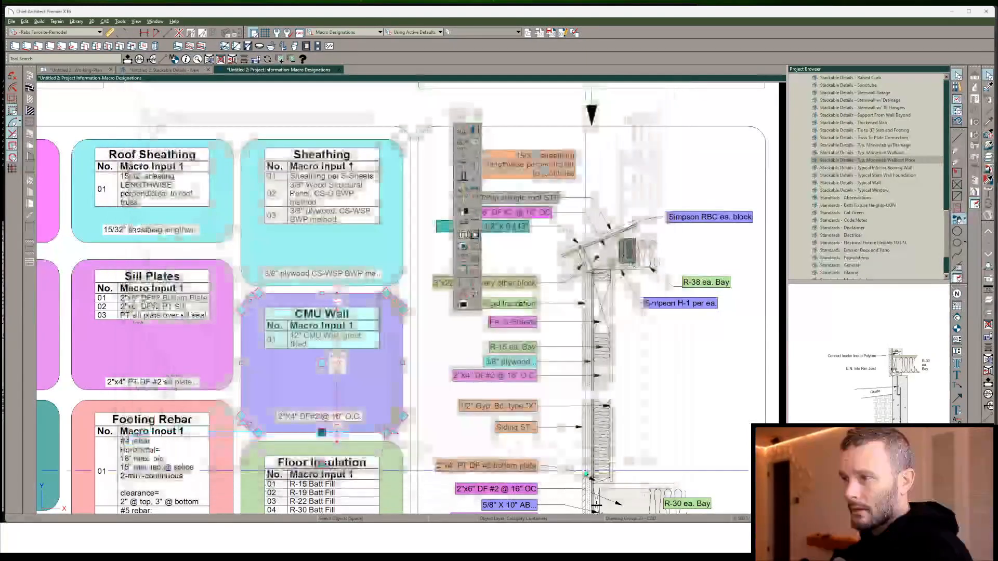
Open the specification of the CMU Wall schedule's 12" CMU Wall note and accept it without changes to re-evaluate its macro
scroll(346, 343, "down", 3)
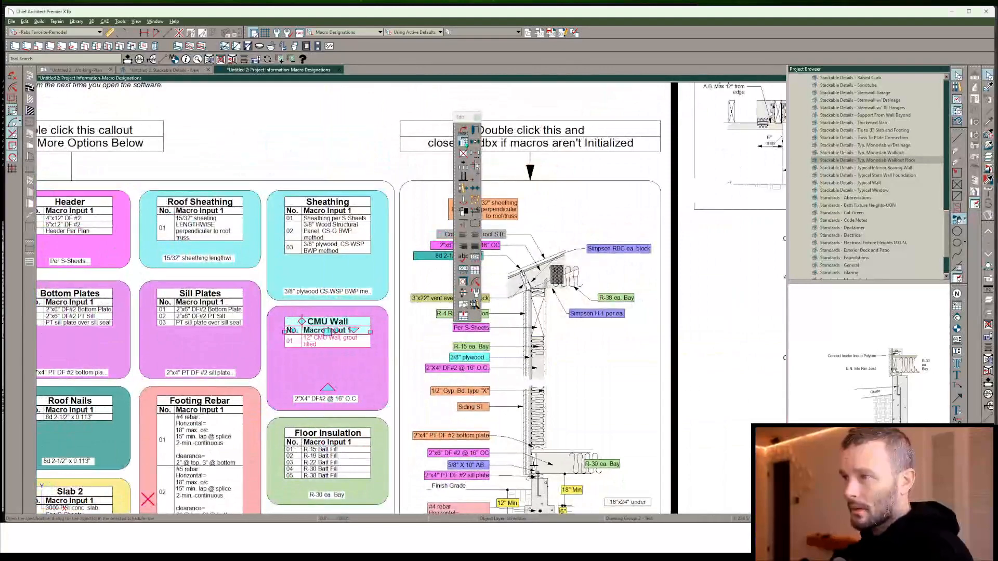
left_click(464, 142)
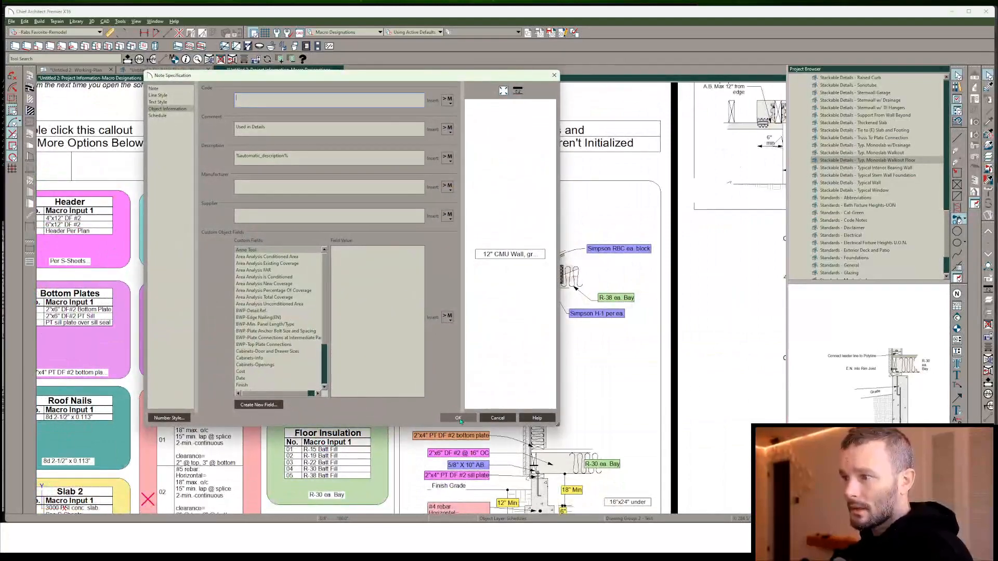
left_click(458, 418)
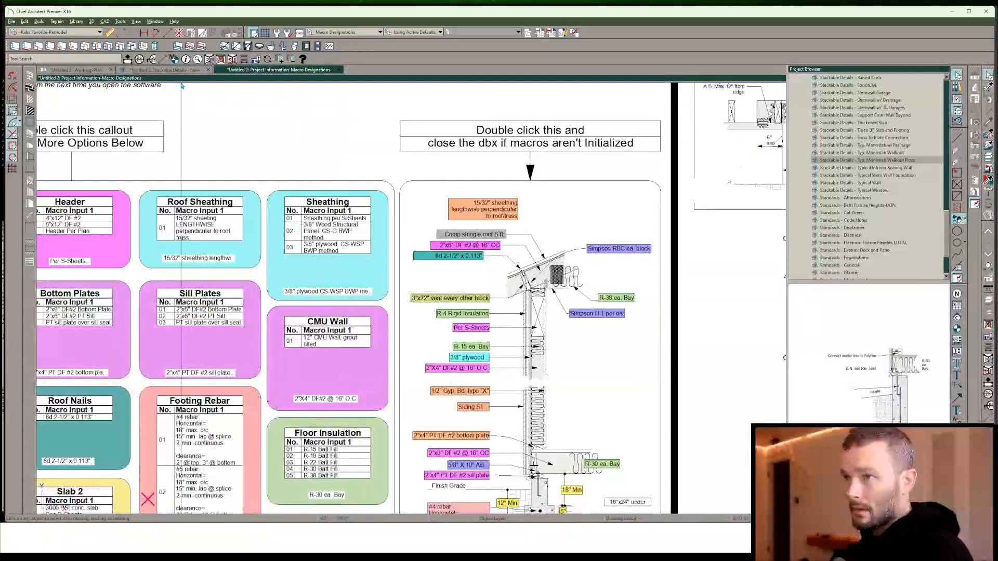
Return to the Stackable Details - New detail and select the 2"X4" DF#2 @ 16" O.C. label pointing at the CMU wall
left_click(162, 69)
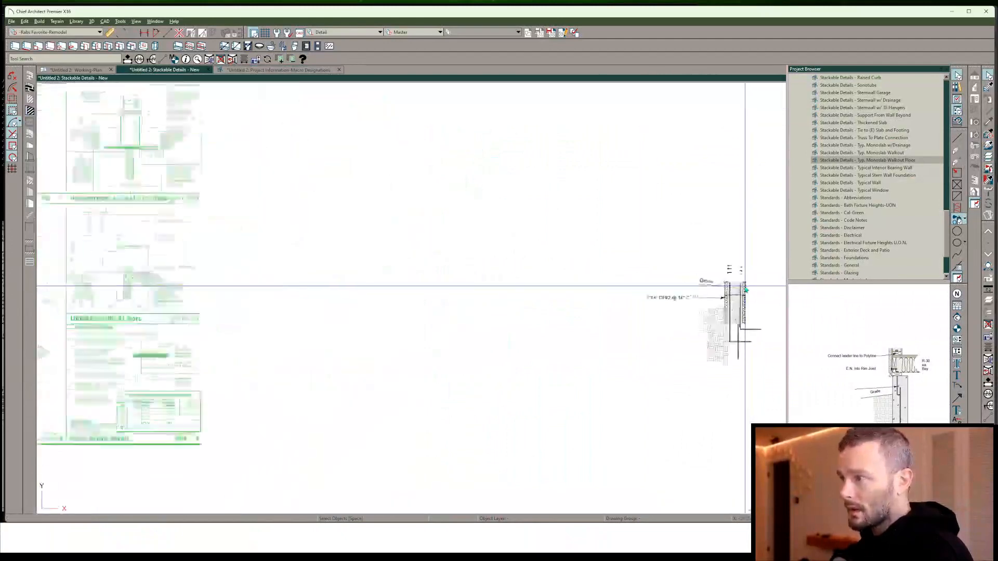
scroll(746, 289, "up", 3)
middle_click_drag(528, 261, 270, 225)
scroll(301, 256, "up", 3)
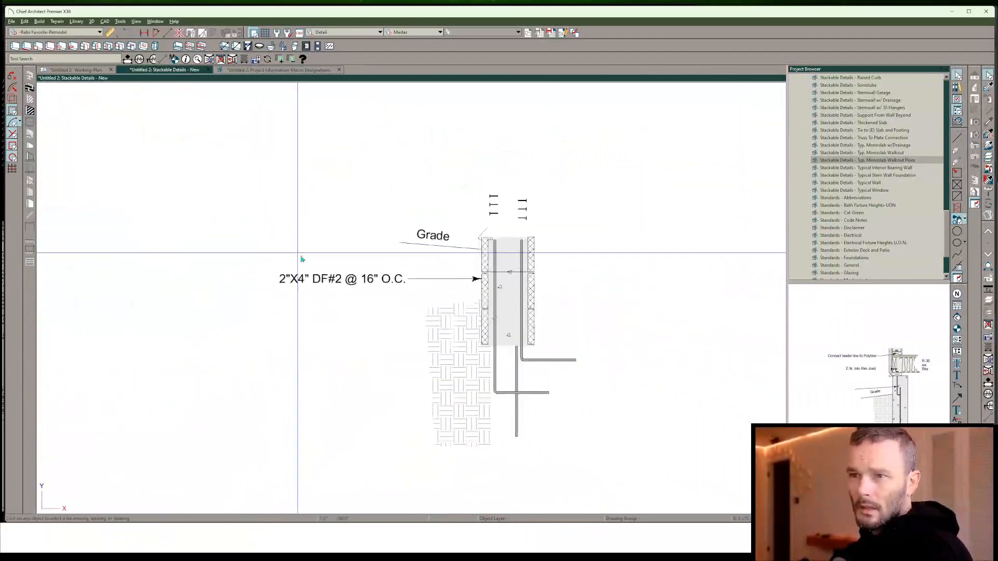
left_click(349, 285)
middle_click_drag(382, 338, 266, 365)
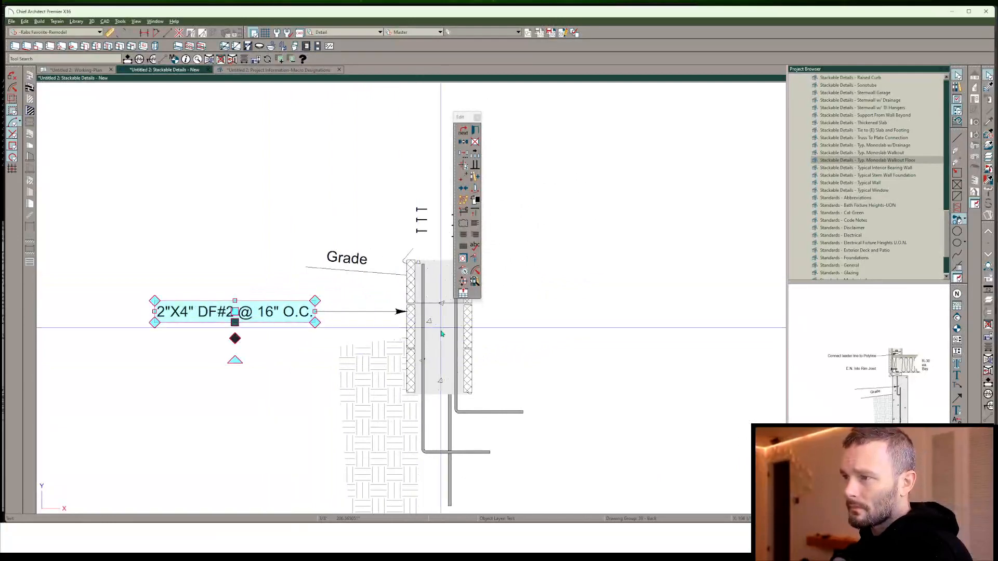
left_click(417, 325)
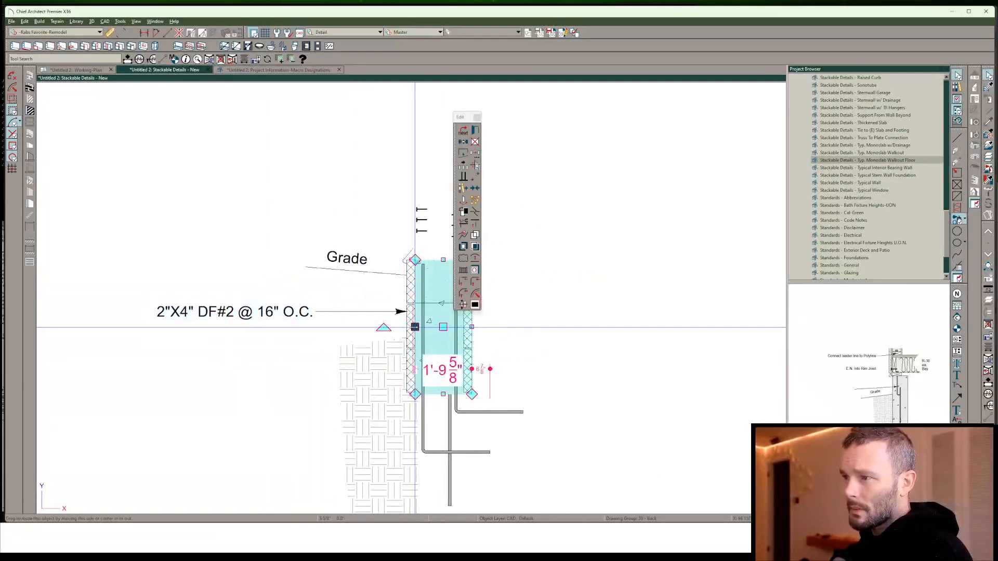
left_click(264, 312)
left_click(366, 313)
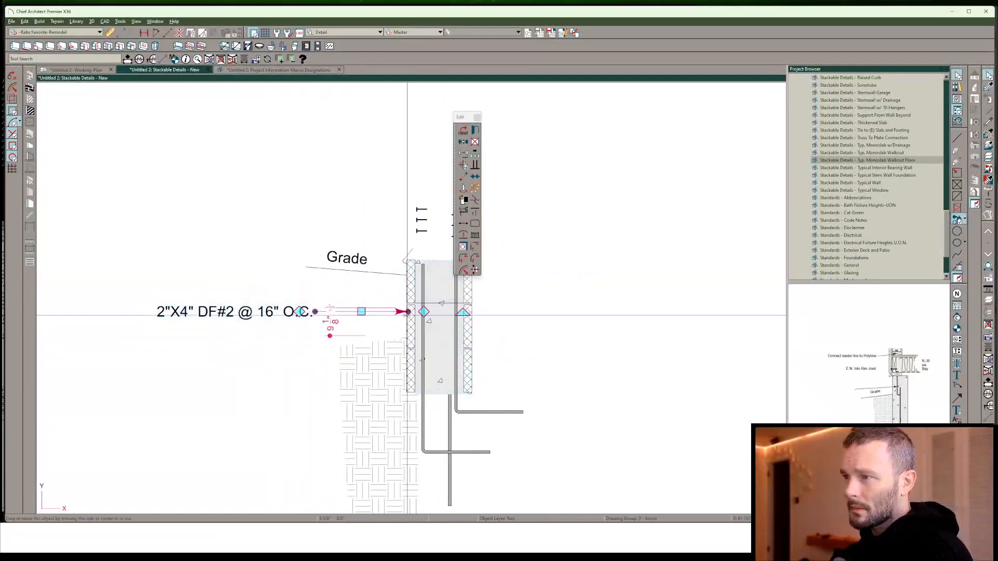
left_click(238, 315)
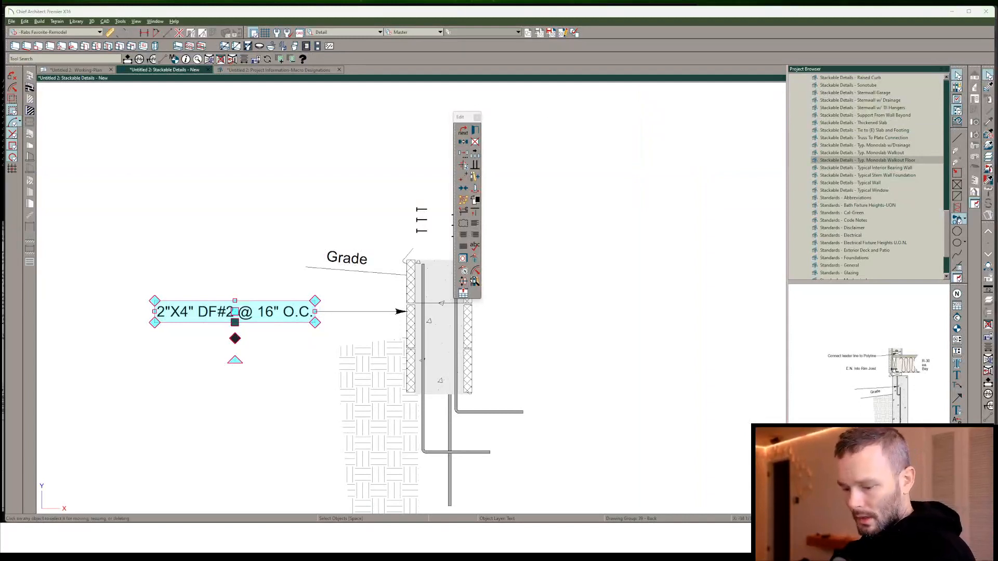
Run the clear-all-global-values macro through a temporary text object placed above the wall detail, and delete that text
key("Escape")
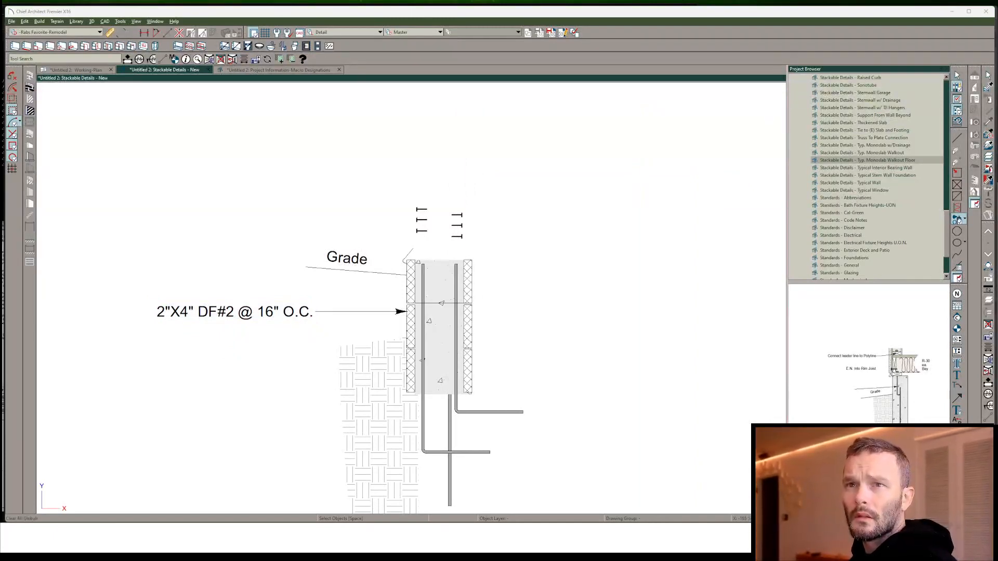
left_click(174, 59)
left_click(584, 164)
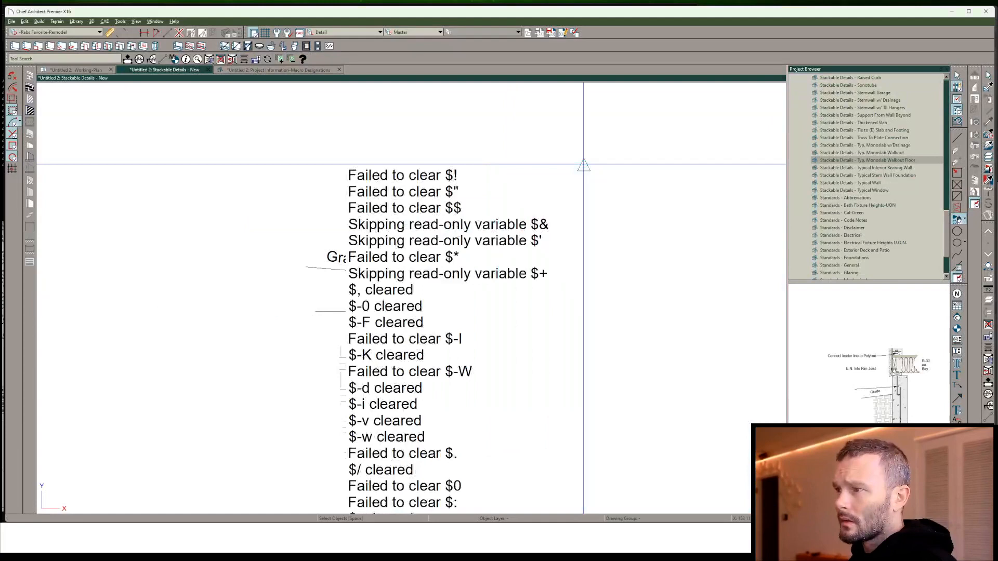
left_click(472, 232)
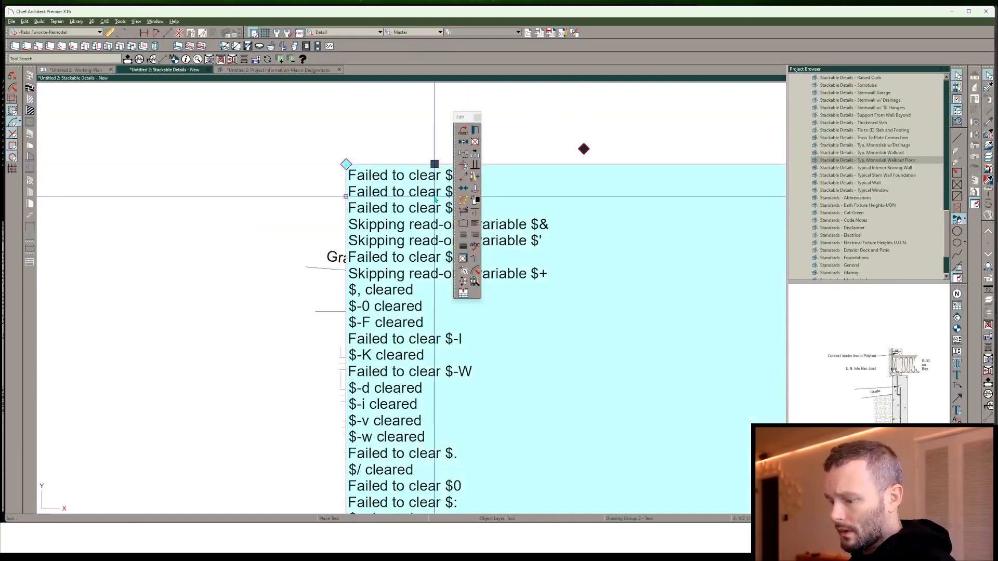
key("Delete")
key("space")
scroll(435, 197, "down", 1)
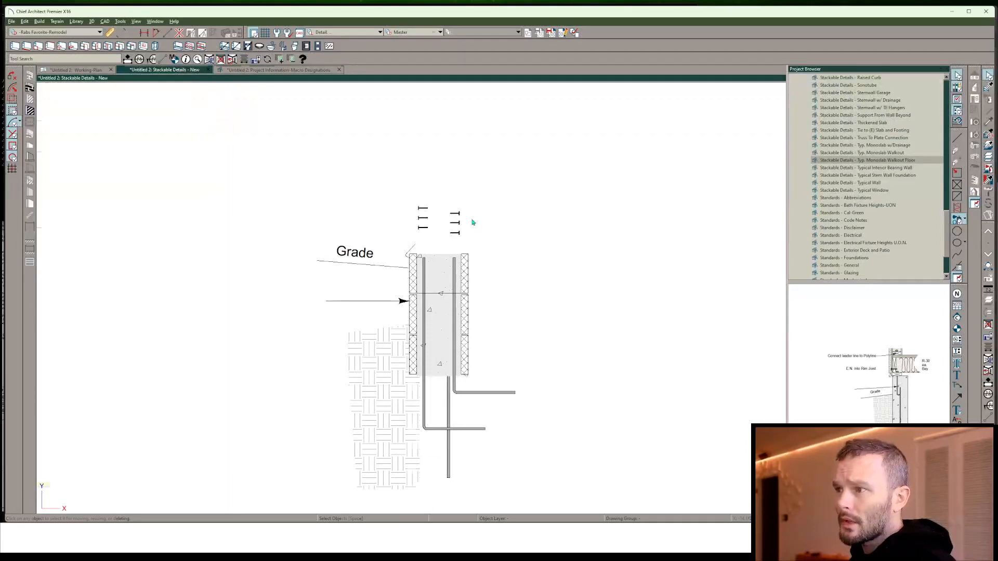
Reinitialize the macros in the Macro Designations detail by opening and closing the specification of the initialization callout
key("ctrl+Tab")
scroll(472, 225, "down", 1)
left_click(498, 165)
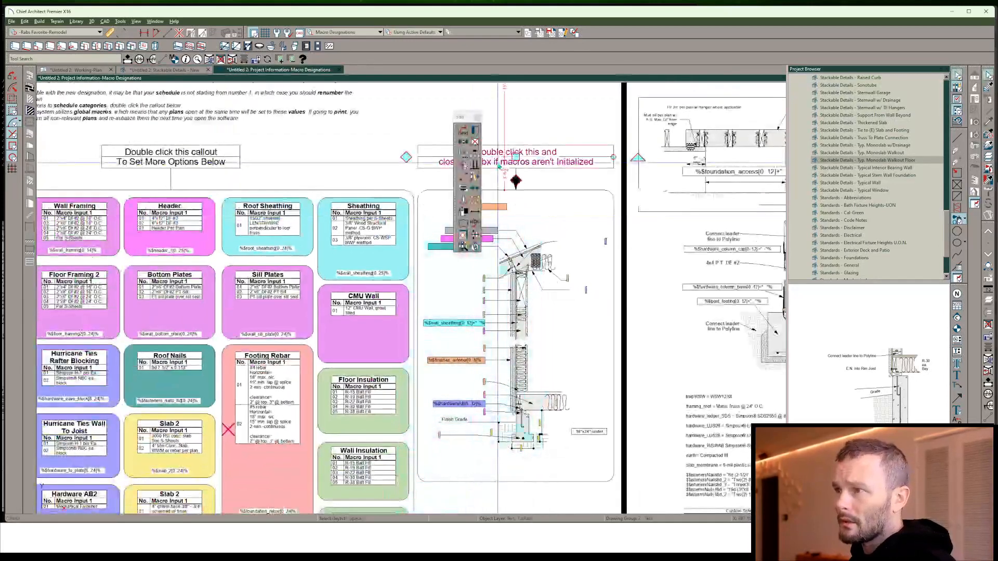
double_click(498, 165)
key("Escape")
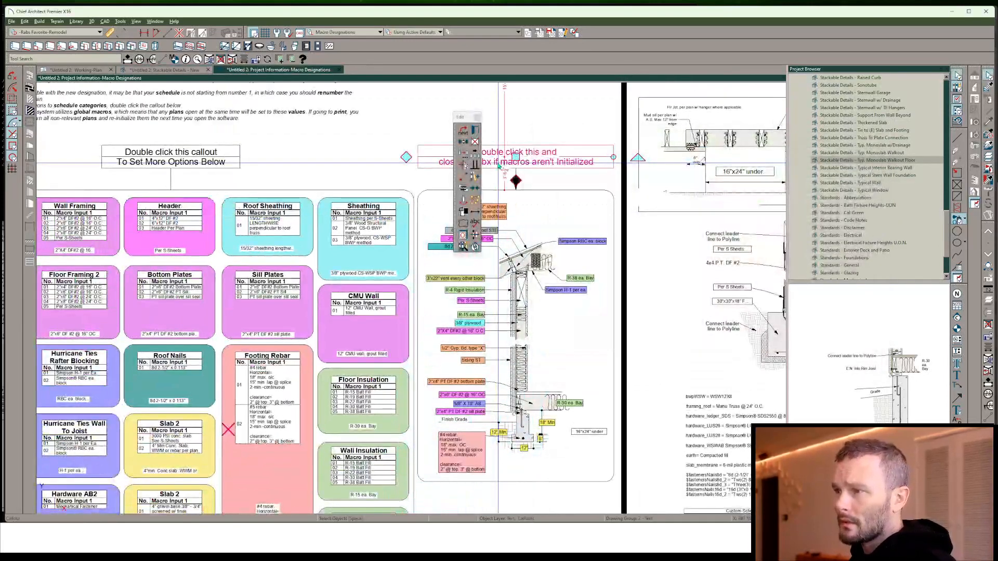
scroll(361, 333, "up", 1)
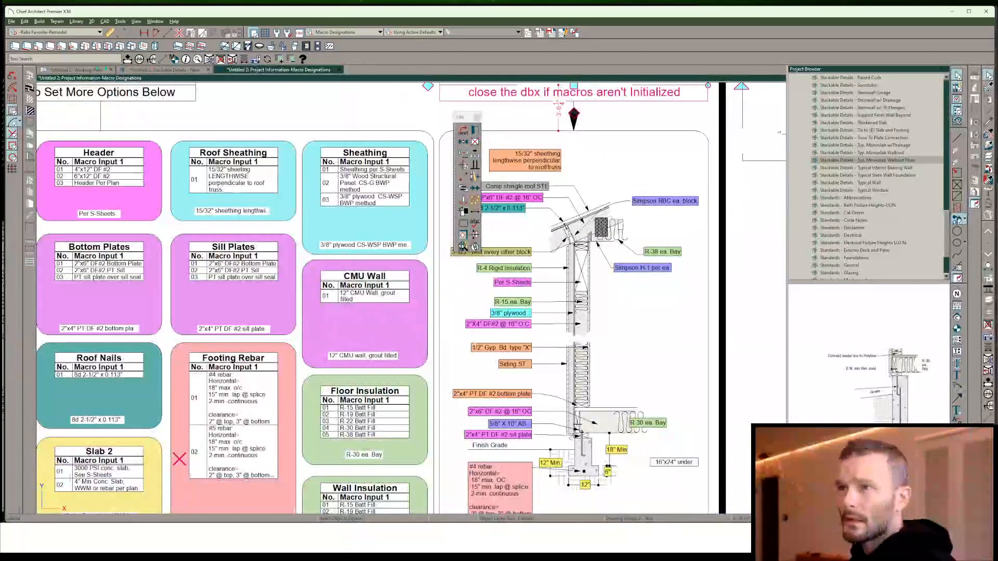
Return to the working plan and open the Project Information detail through its navigation callout
left_click(78, 70)
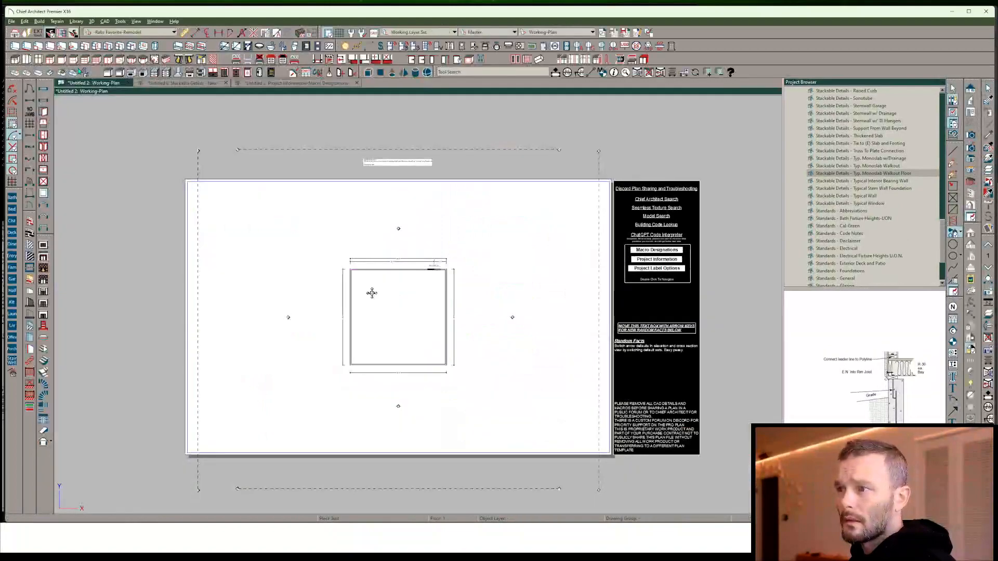
scroll(671, 291, "up", 2)
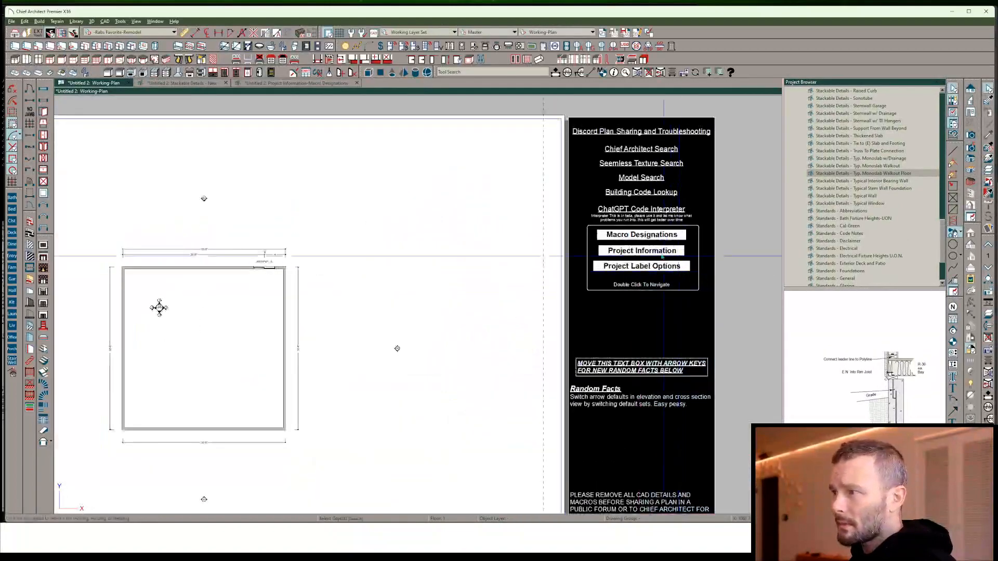
left_click(653, 253)
double_click(653, 253)
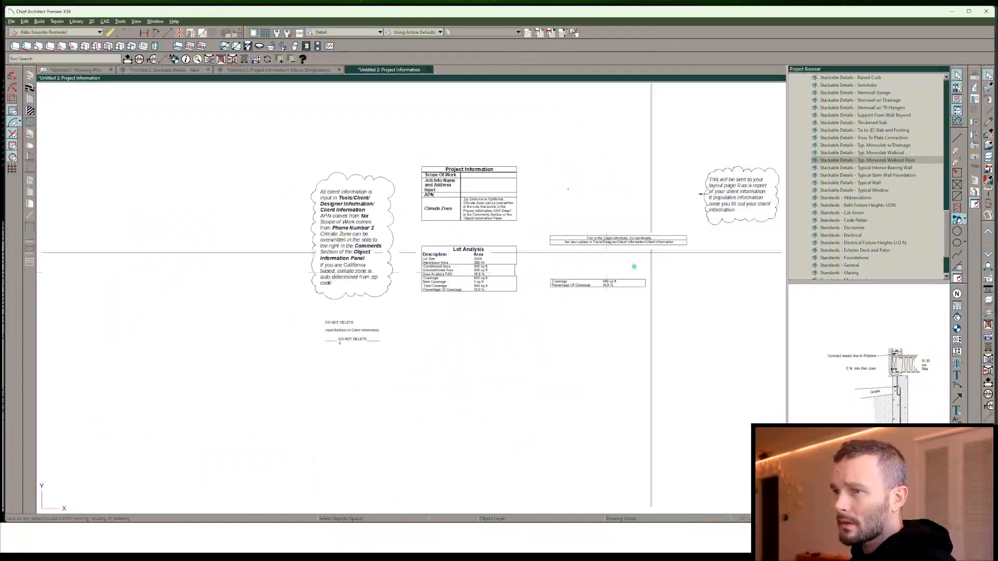
Adjust the column edge of the conditioned and unconditioned area rows in the Lot Analysis schedule
left_click(515, 270)
scroll(514, 269, "up", 2)
left_click_drag(515, 269, 518, 264)
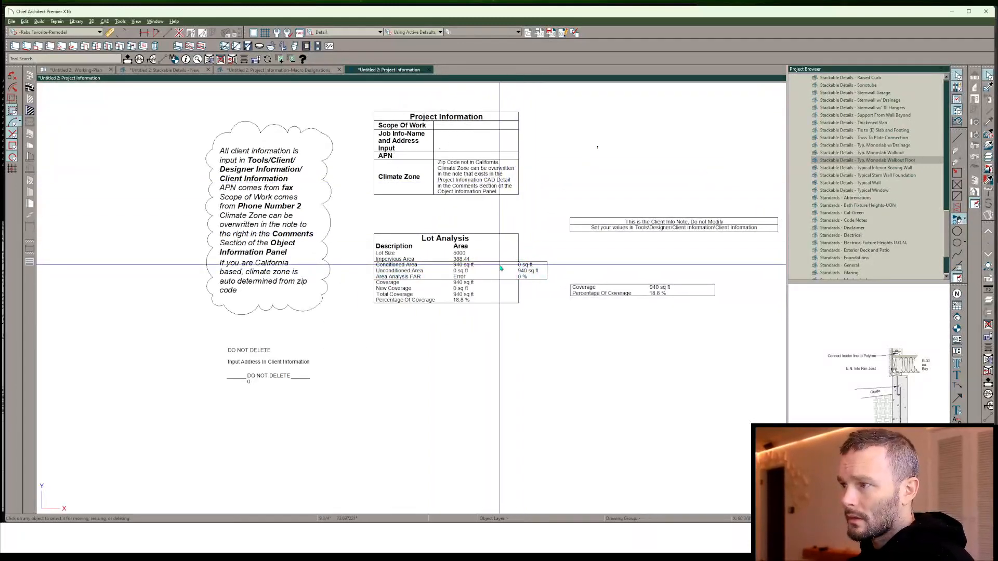
scroll(485, 271, "up", 2)
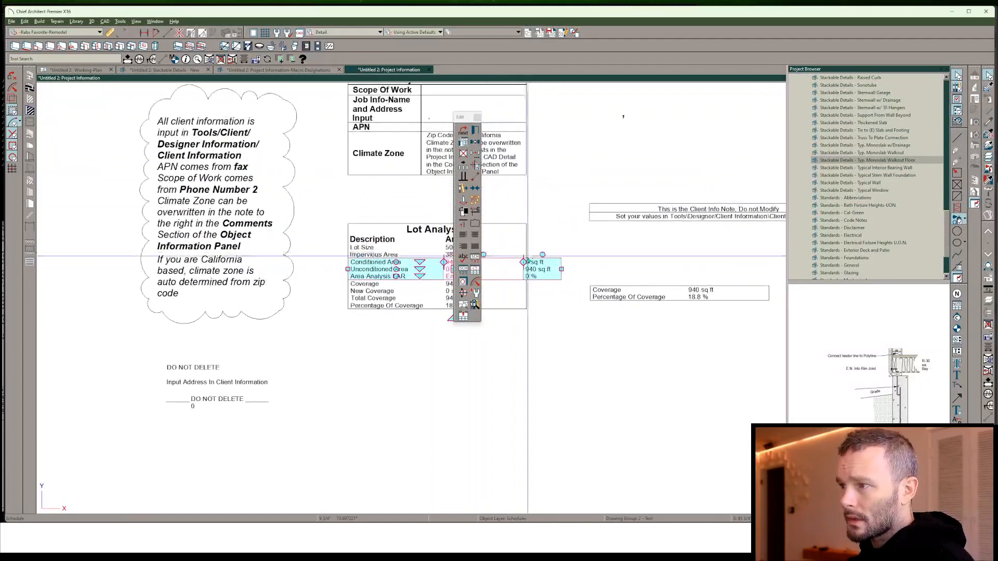
left_click_drag(526, 260, 527, 229)
left_click(538, 217)
left_click(479, 278)
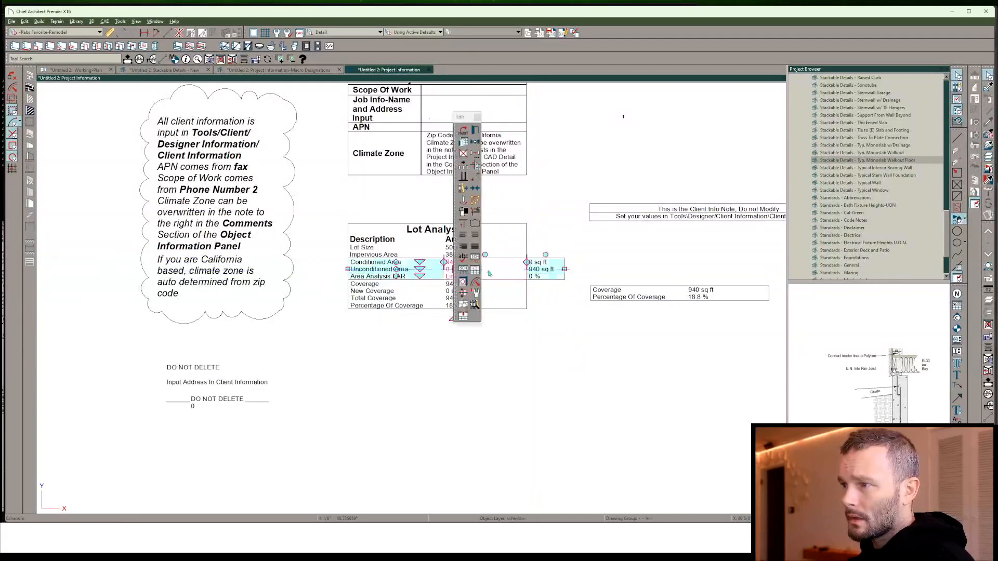
left_click(544, 228)
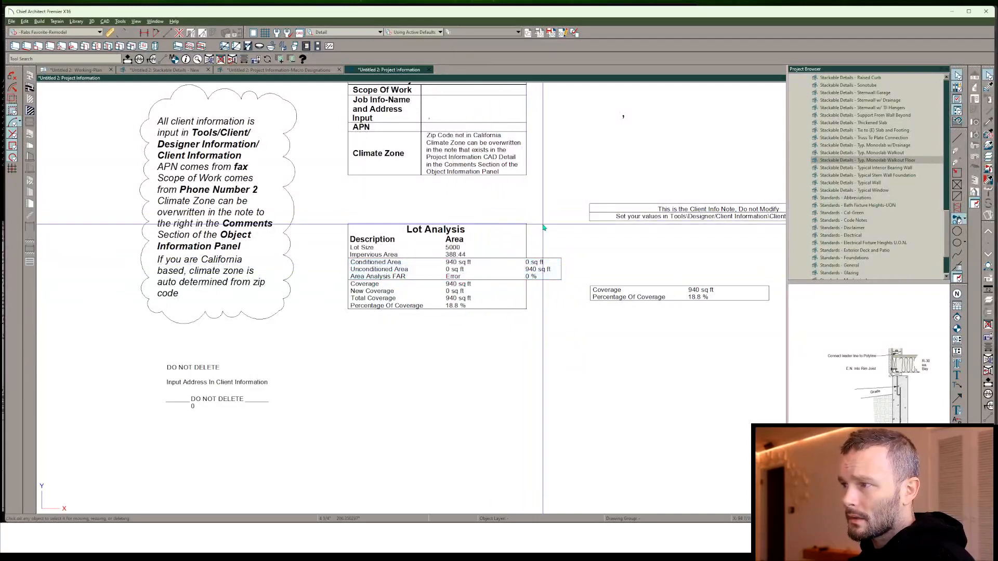
Open and close the room's specification in the working plan, and return to the Project Information detail
left_click(81, 70)
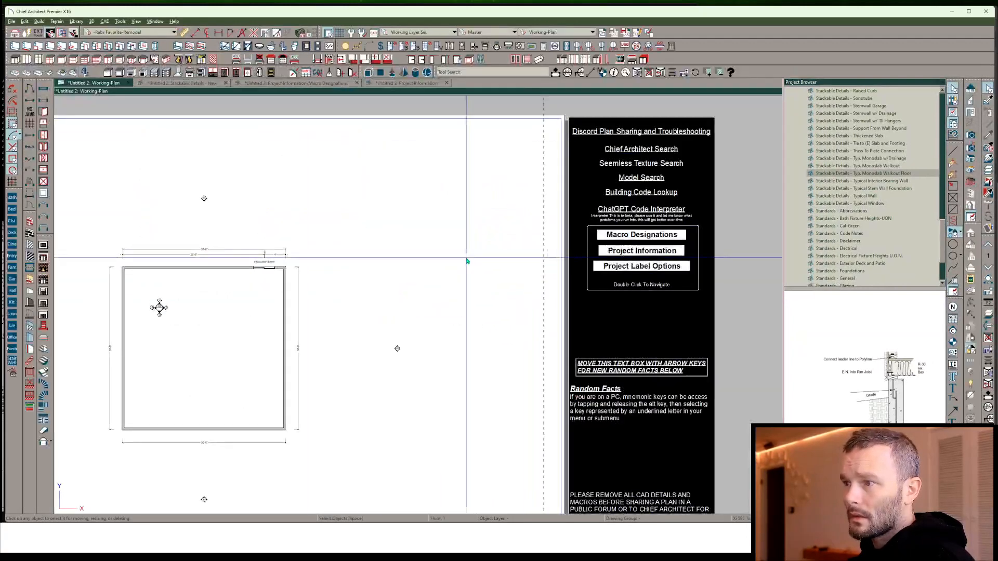
left_click(159, 308)
double_click(210, 291)
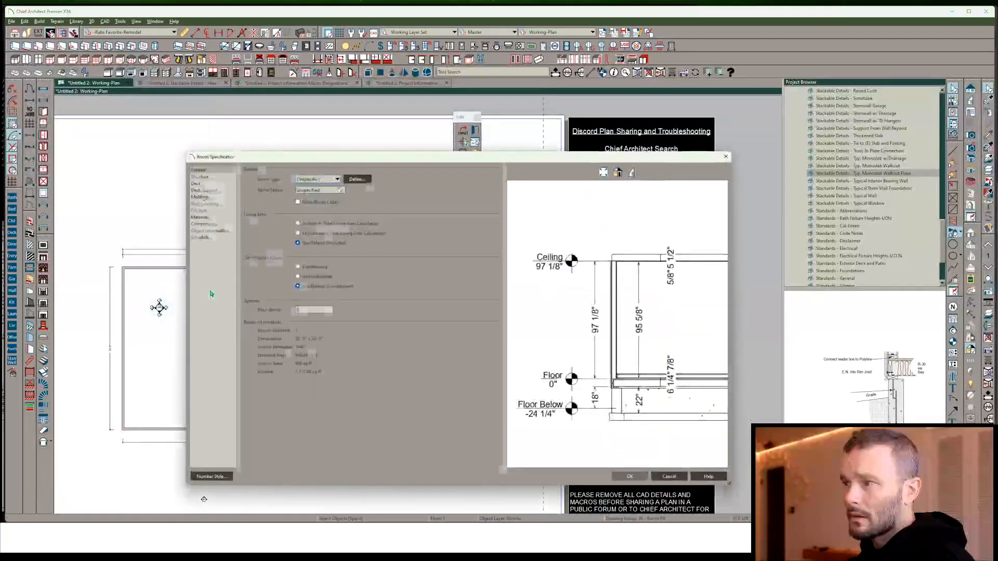
key("Escape")
left_click(643, 254)
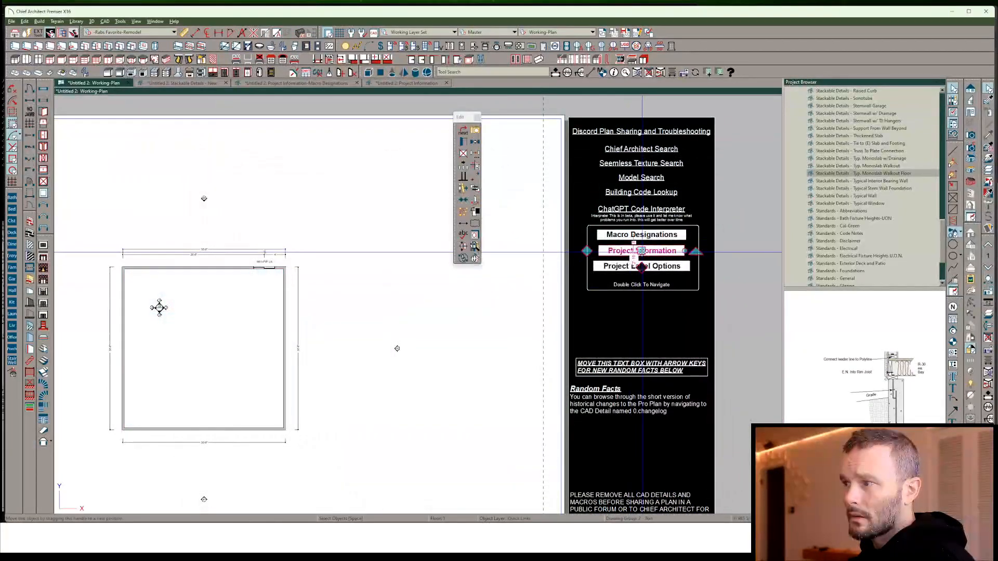
double_click(642, 251)
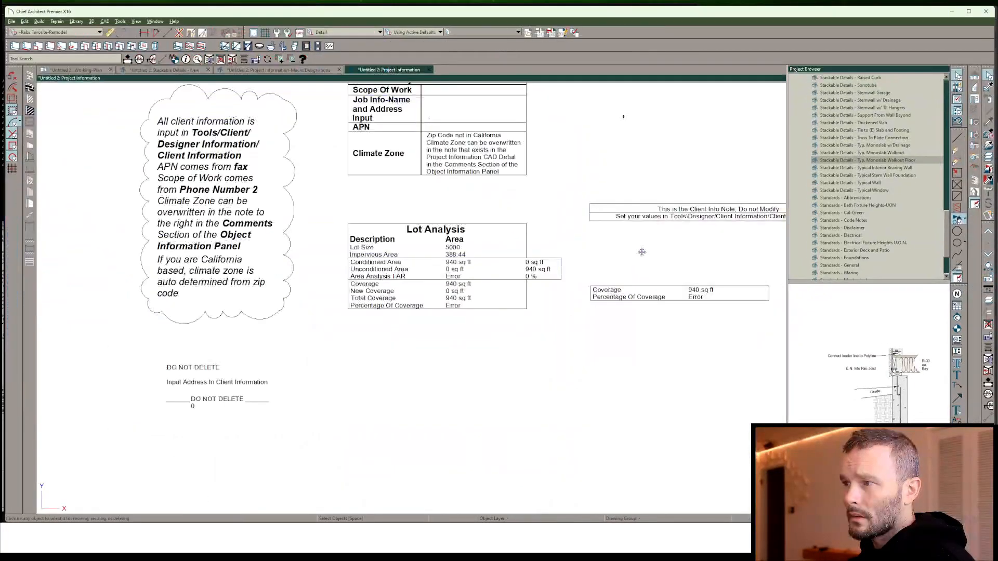
middle_click_drag(387, 346, 417, 374)
scroll(417, 374, "down", 3)
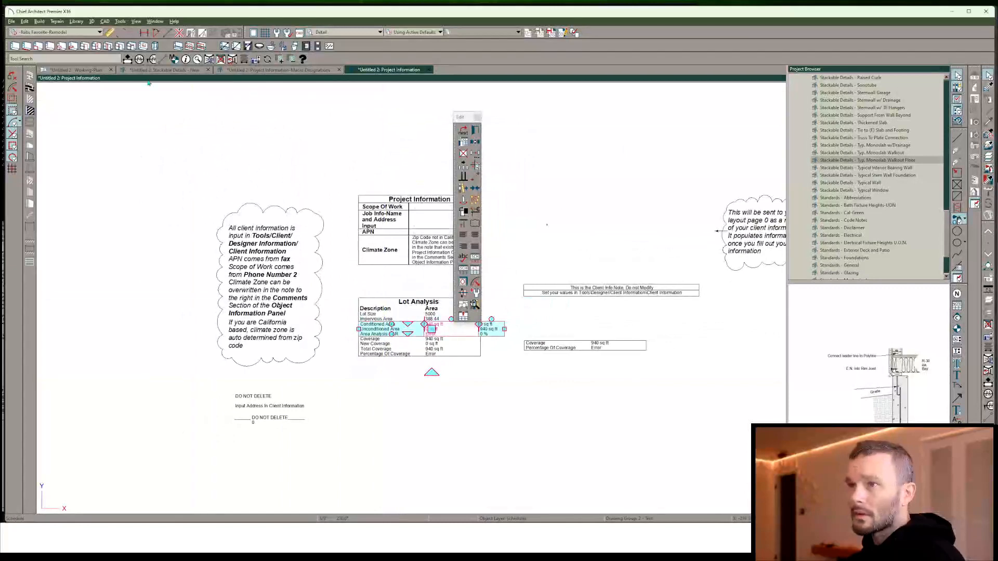
Switch the plan to the Working-Terrain view, and open and close the specifications of the lot and impervious area outlines
left_click(65, 71)
left_click(583, 32)
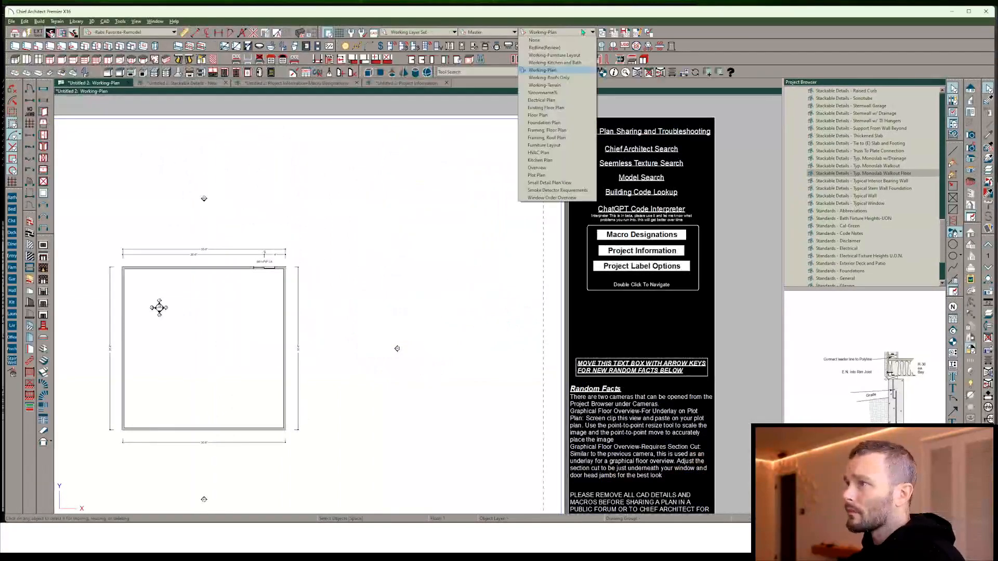
left_click(570, 85)
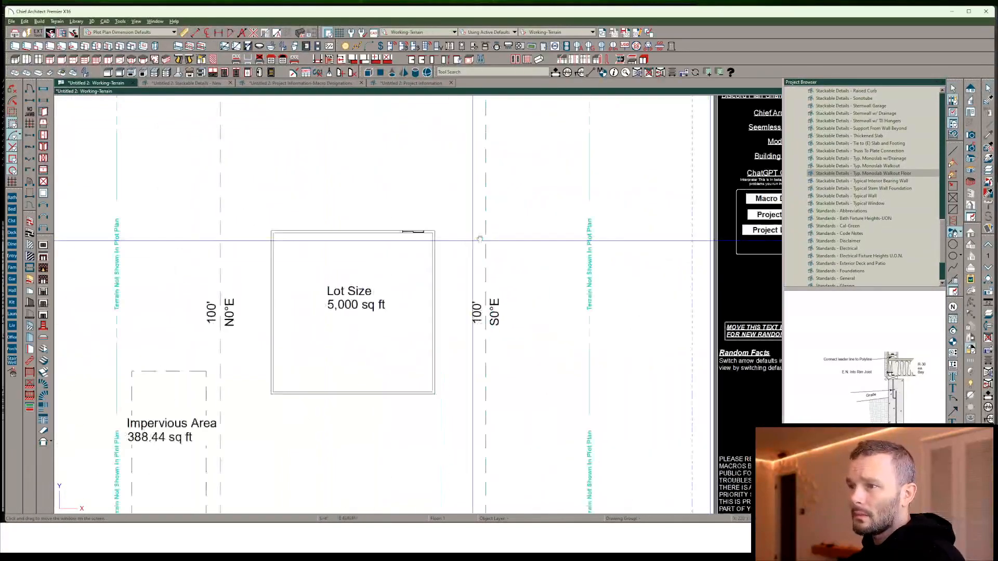
double_click(350, 218)
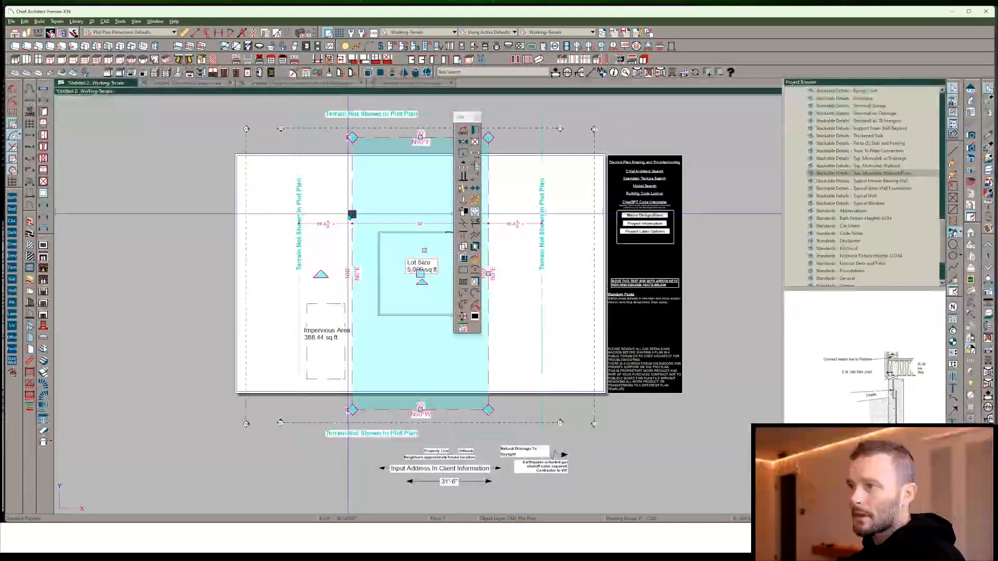
key("Escape")
double_click(332, 305)
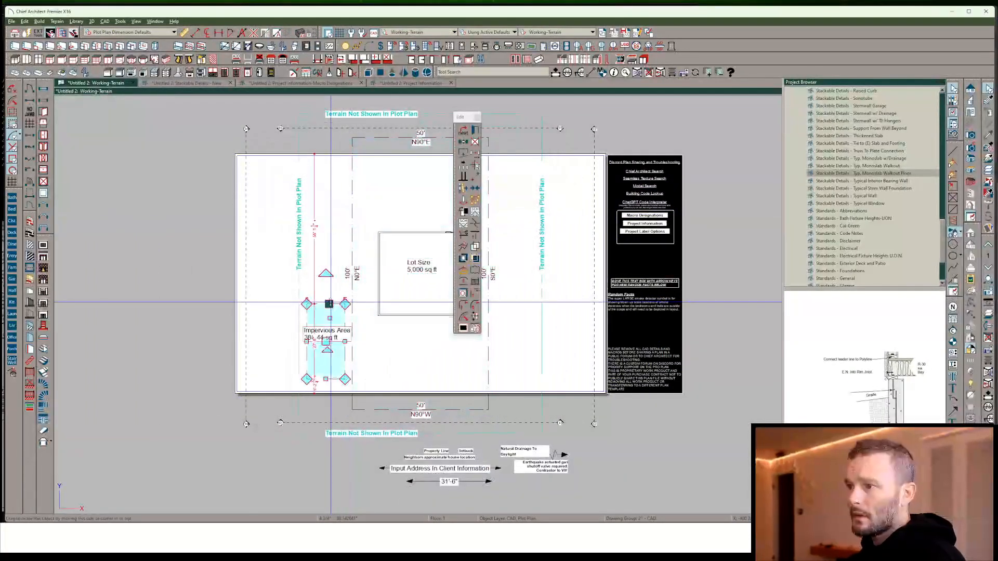
key("Escape")
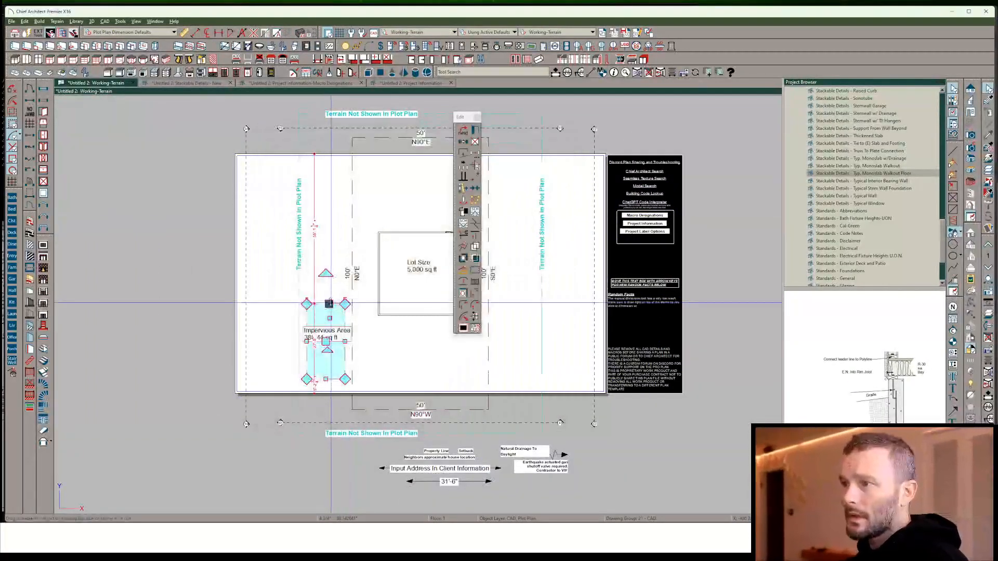
Return to the Project Information detail and nudge the edge of the conditioned and unconditioned area rows in the Lot Analysis schedule
left_click(397, 85)
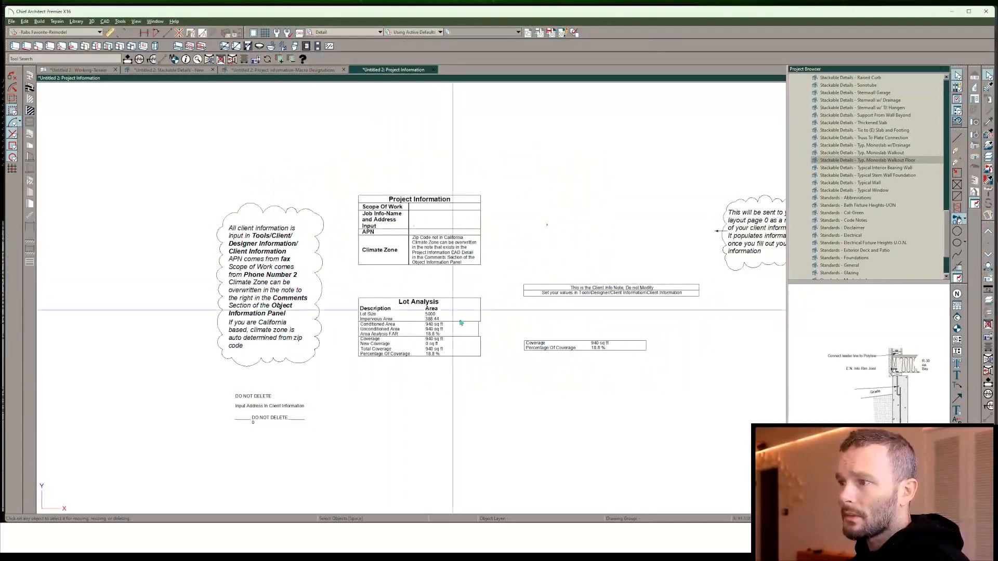
left_click(461, 324)
left_click_drag(479, 329, 481, 336)
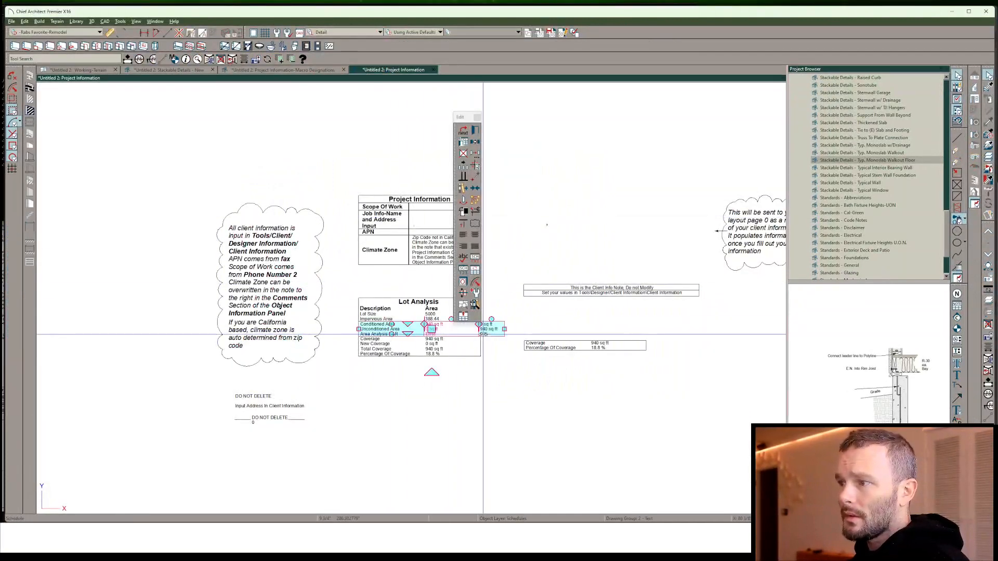
Delete the _clear_all_global_values macro in Text Macro Management
left_click(475, 166)
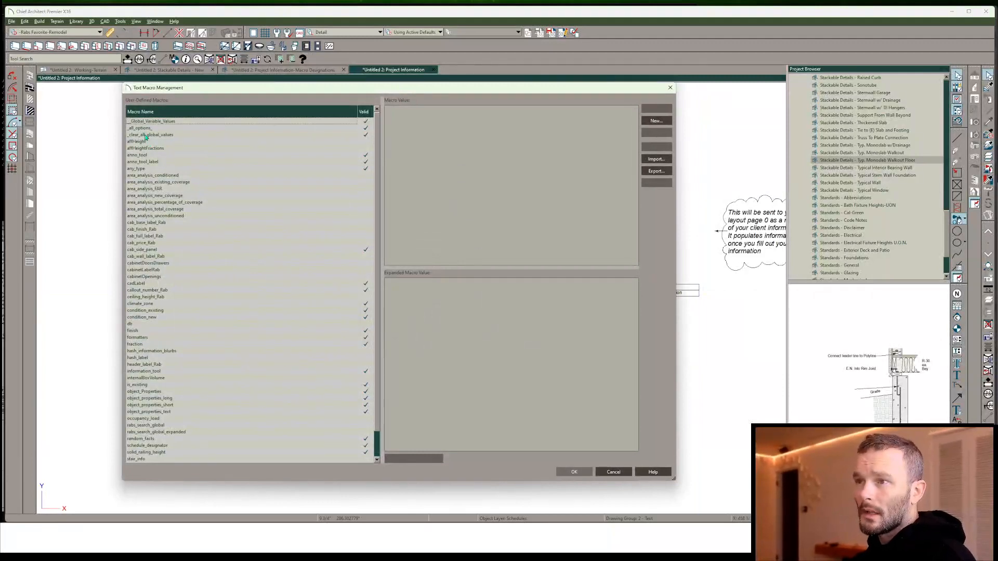
left_click(147, 136)
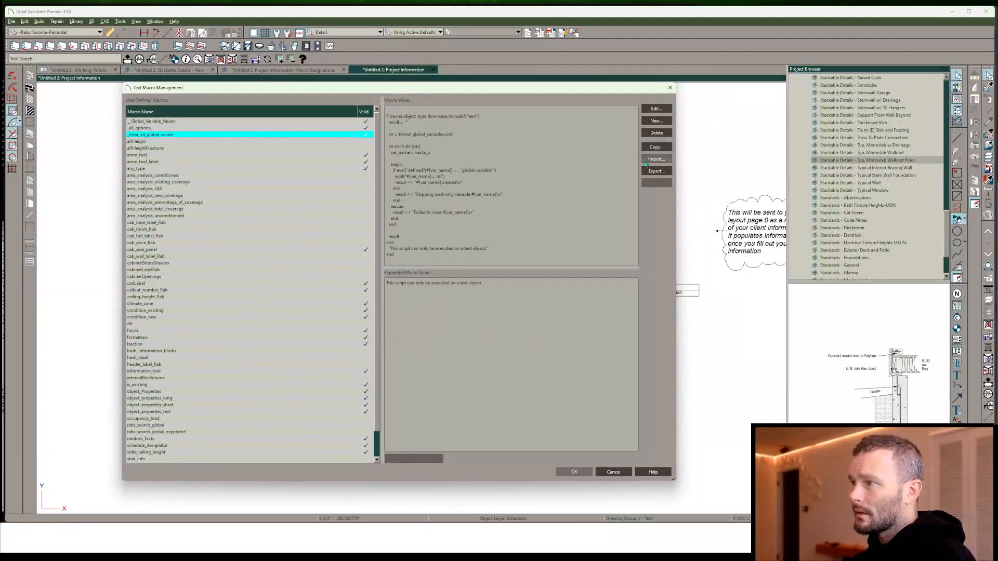
left_click(655, 134)
left_click(574, 472)
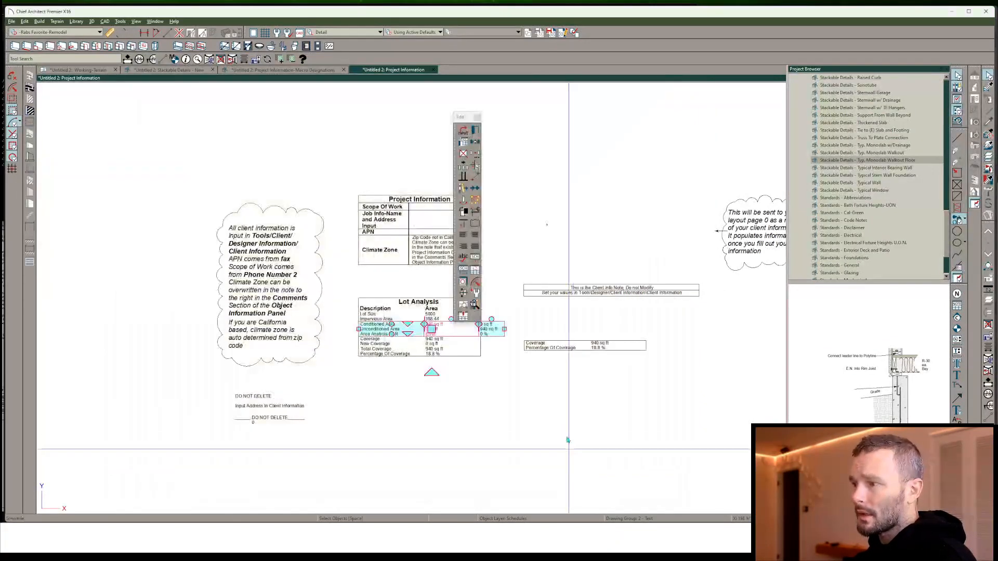
Open the lot outline's specification in the Working-Terrain plan and accept it without changes
left_click(78, 69)
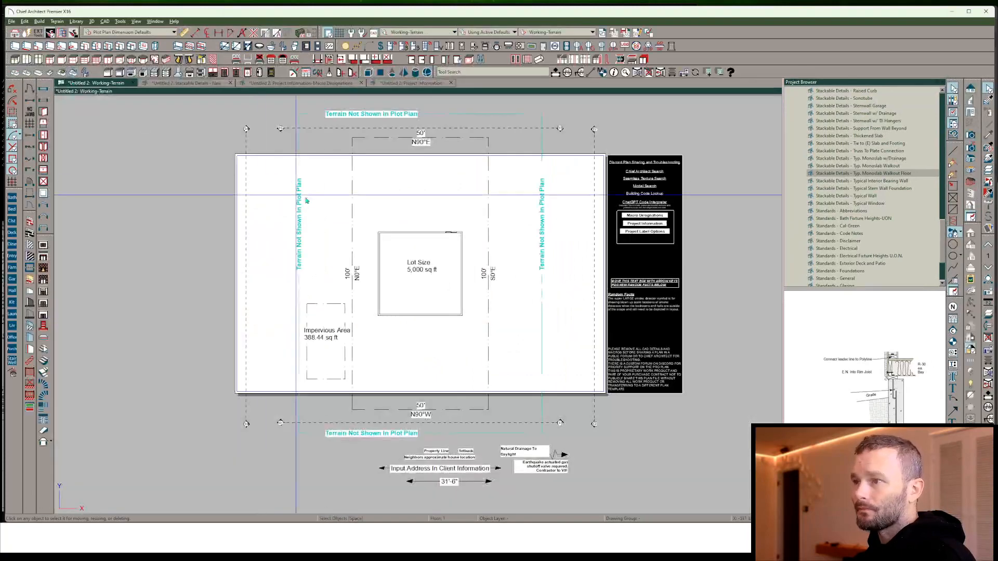
double_click(352, 182)
key("Return")
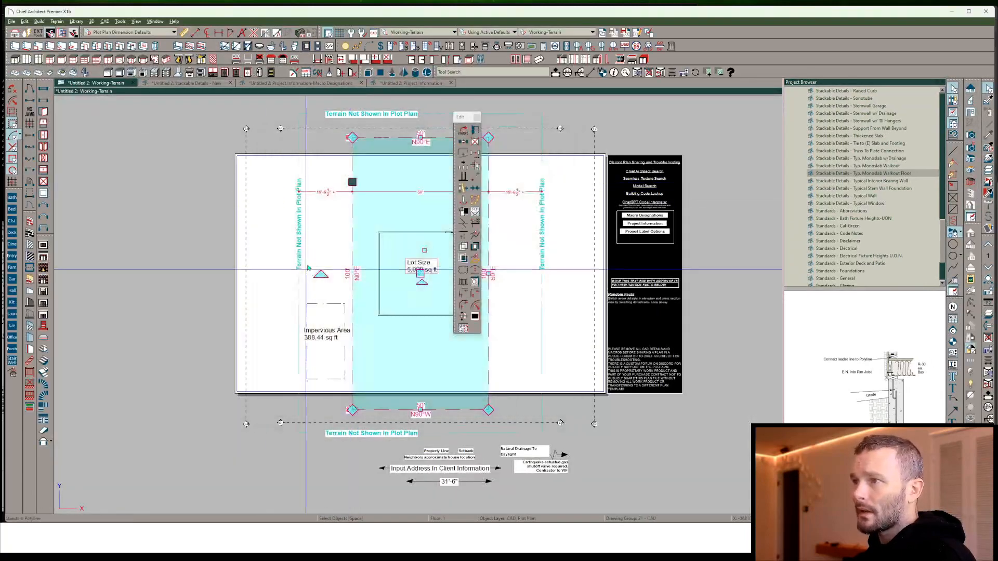
Check the area rows of the Lot Analysis schedule in the Project Information detail, and close that detail
left_click(409, 83)
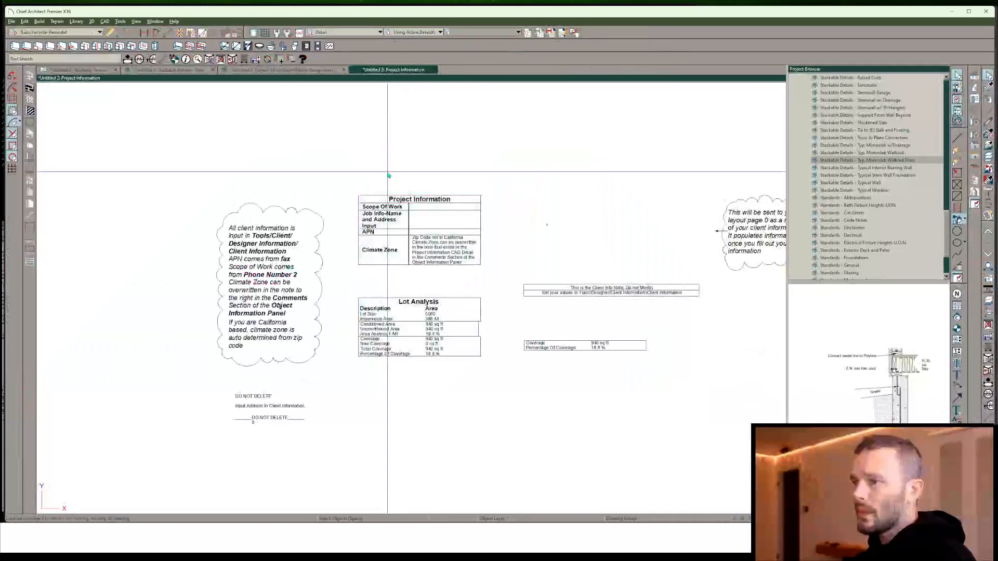
left_click(479, 328)
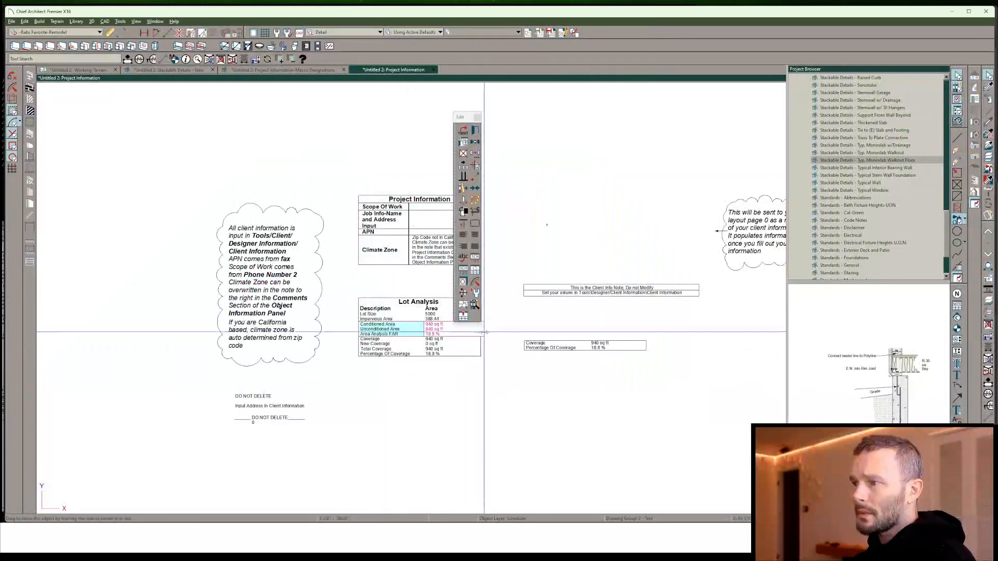
left_click(475, 390)
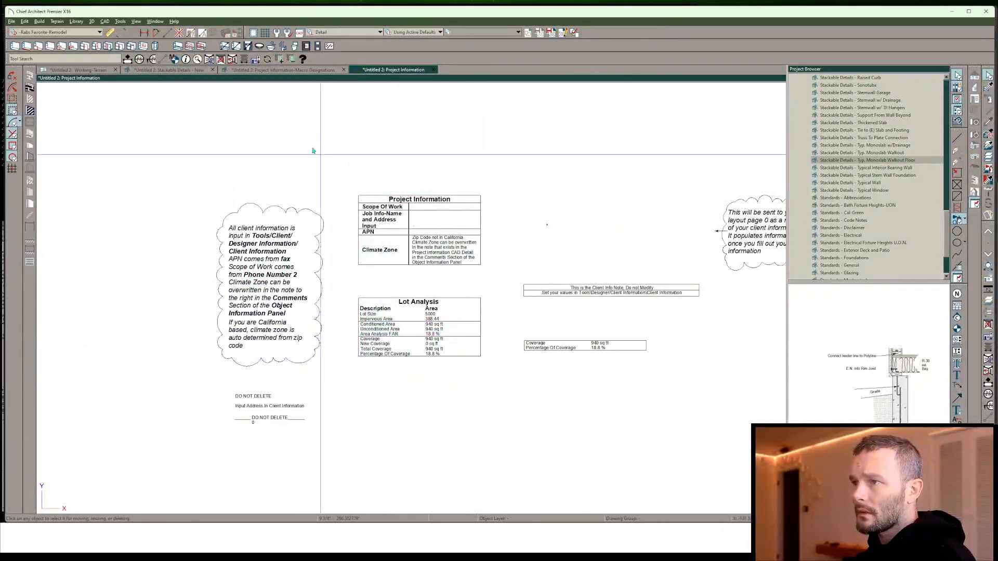
key("ctrl+w")
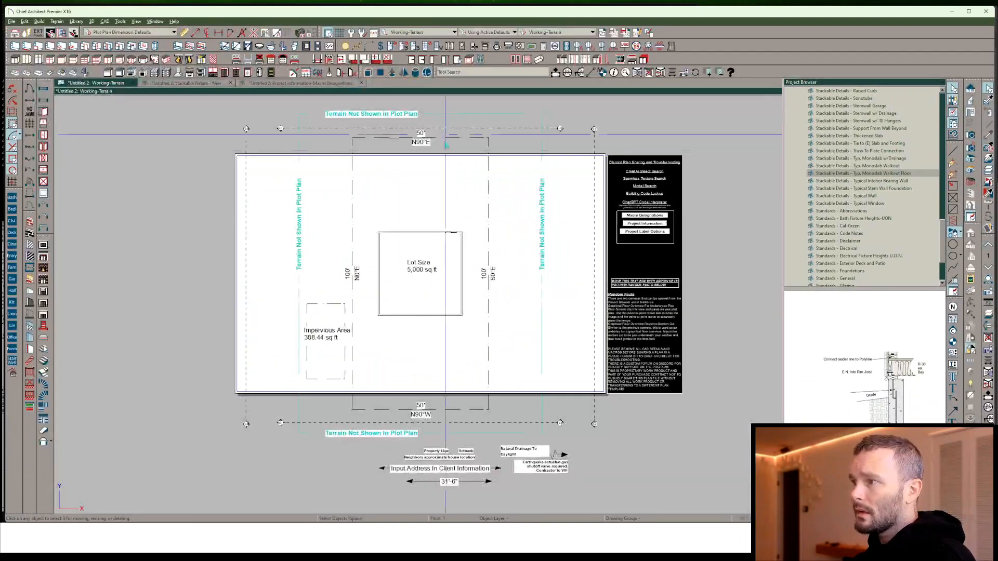
Open the Project Label Options detail, inspect its annotation tool options text box, and close the detail without changes
scroll(645, 217, "up", 2)
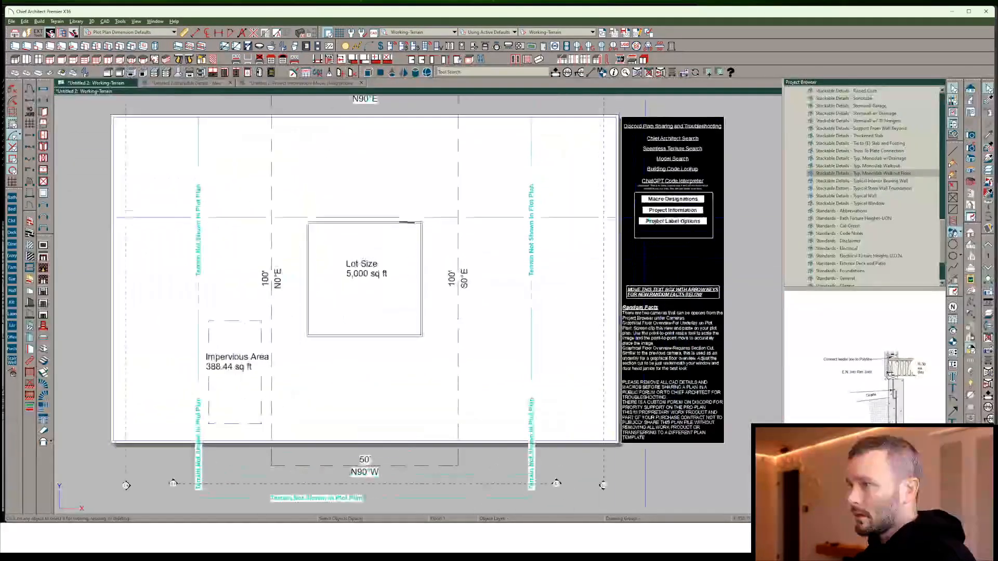
left_click(667, 215)
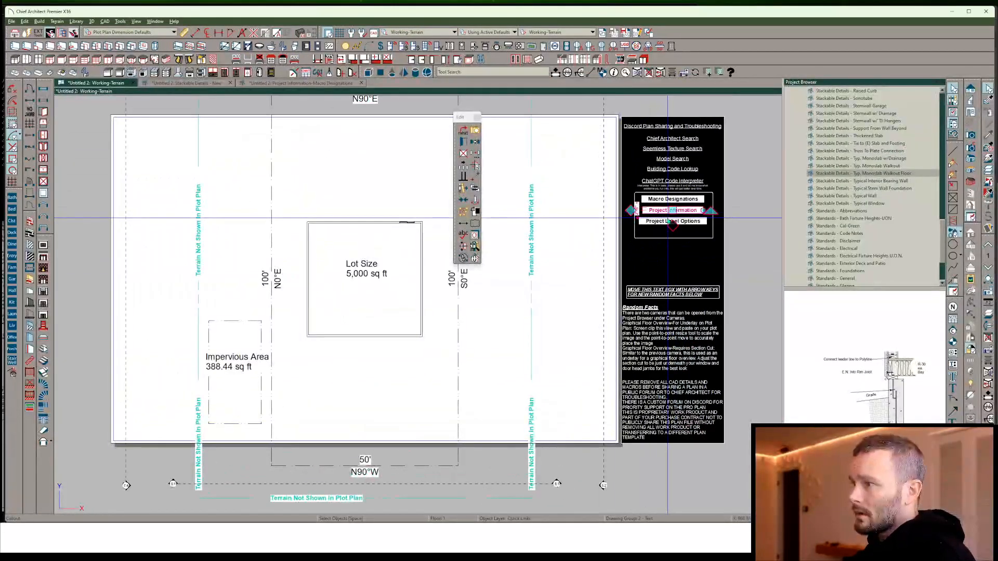
key("o")
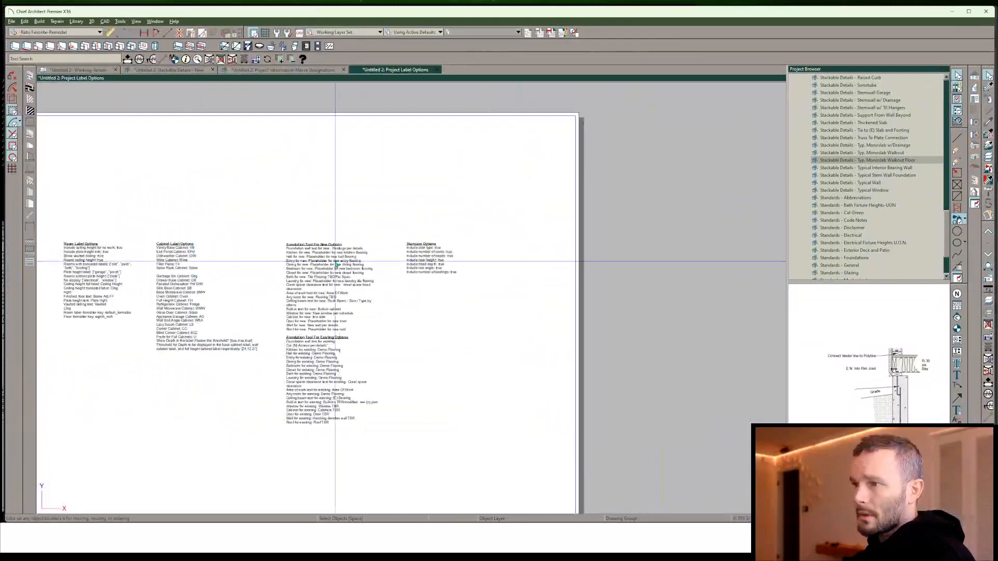
left_click(335, 264)
double_click(335, 265)
key("Escape")
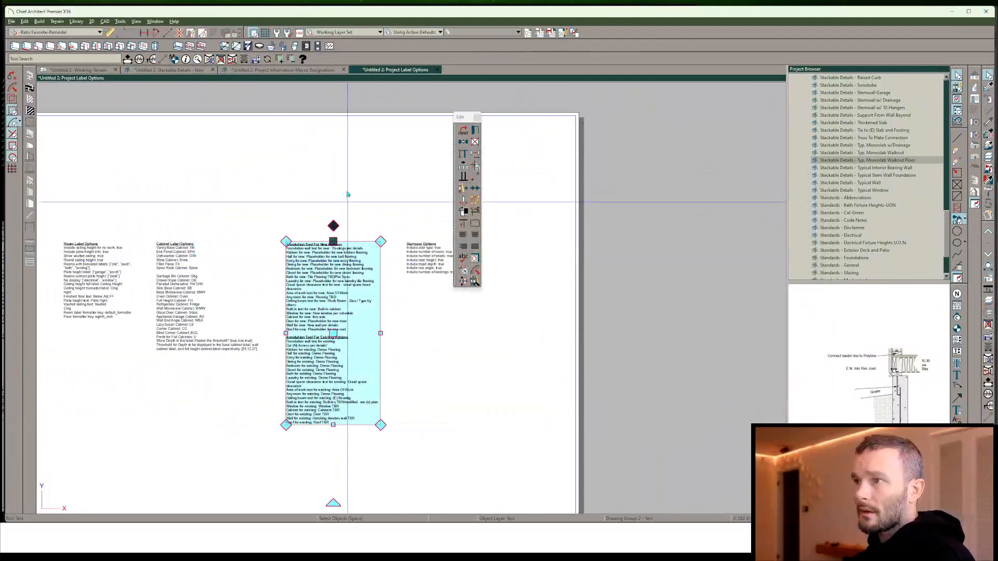
key("ctrl+w")
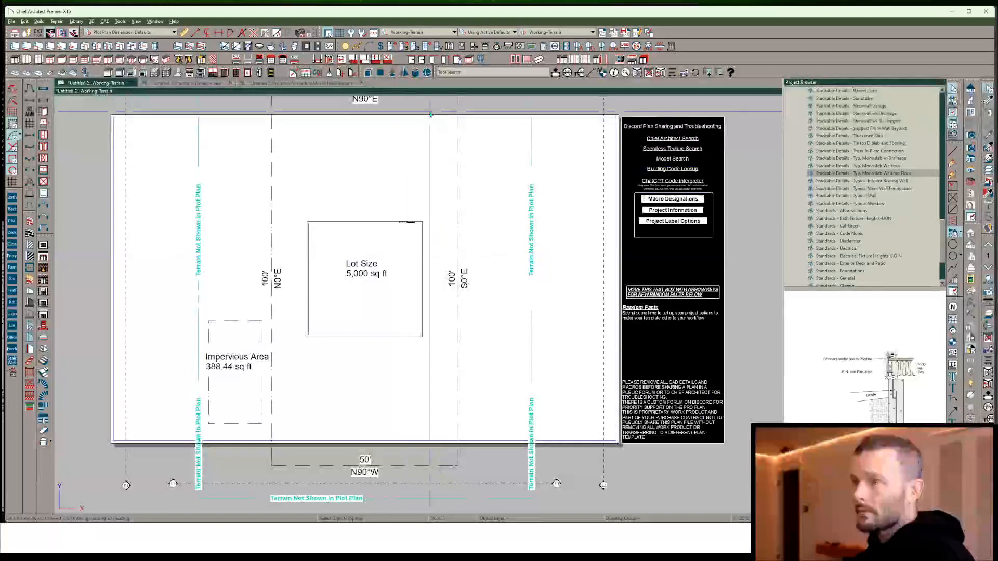
Switch the plan view from Working-Terrain to Working-Plan and bring up the Project Information-Macro Designations detail
left_click(563, 33)
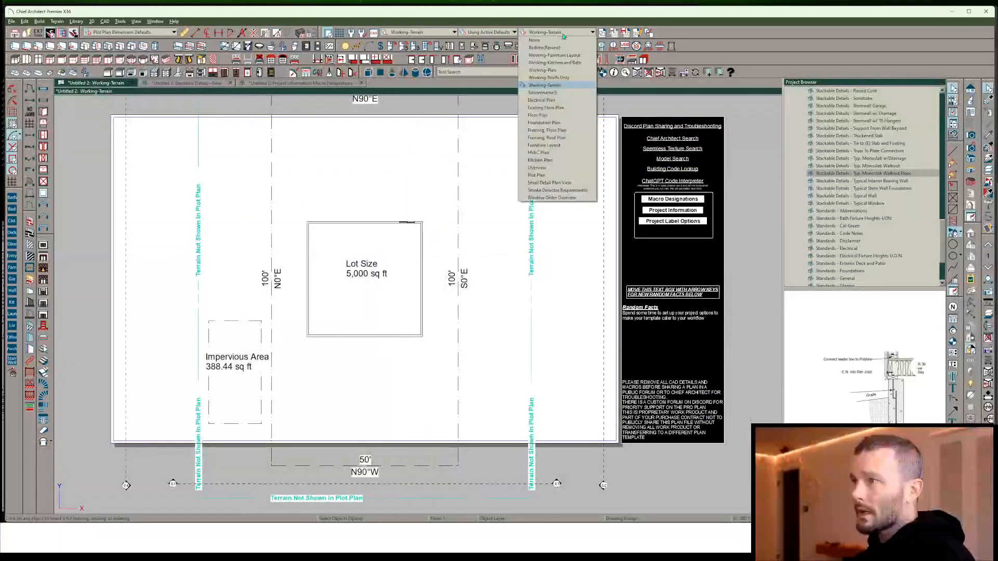
left_click(542, 70)
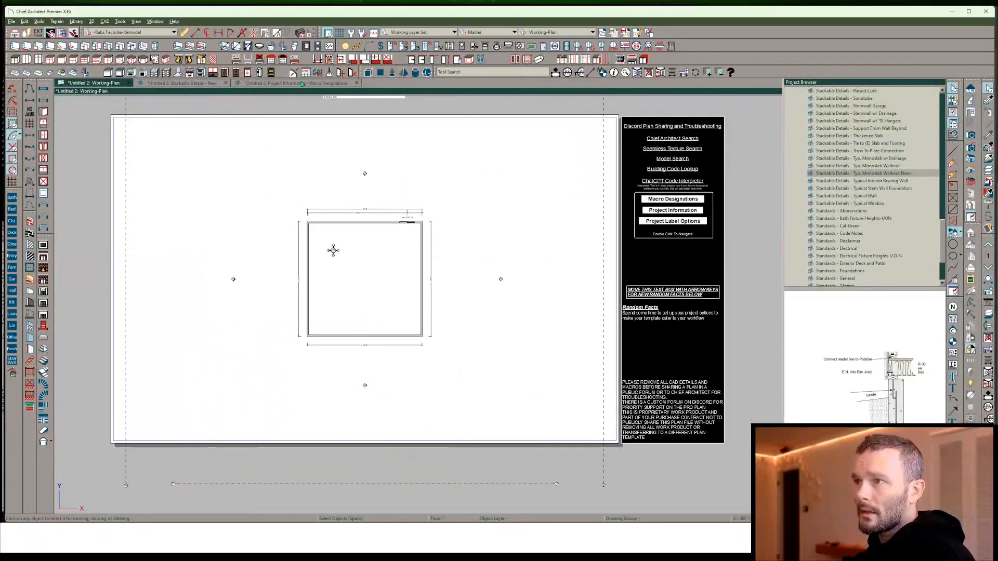
left_click(302, 84)
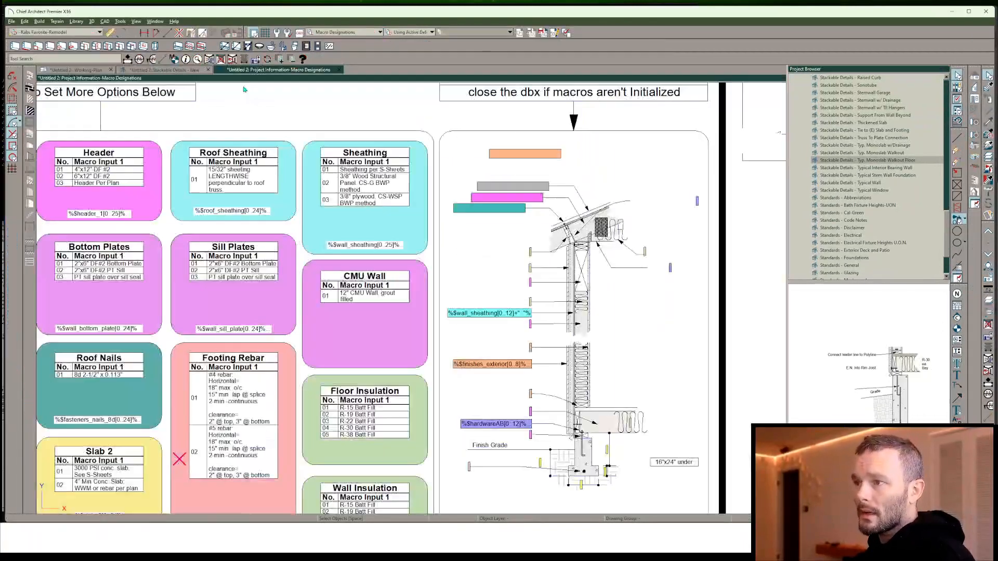
Select and release the CMU Wall category box to refresh the macro values in the Macro Designations detail
left_click(372, 333)
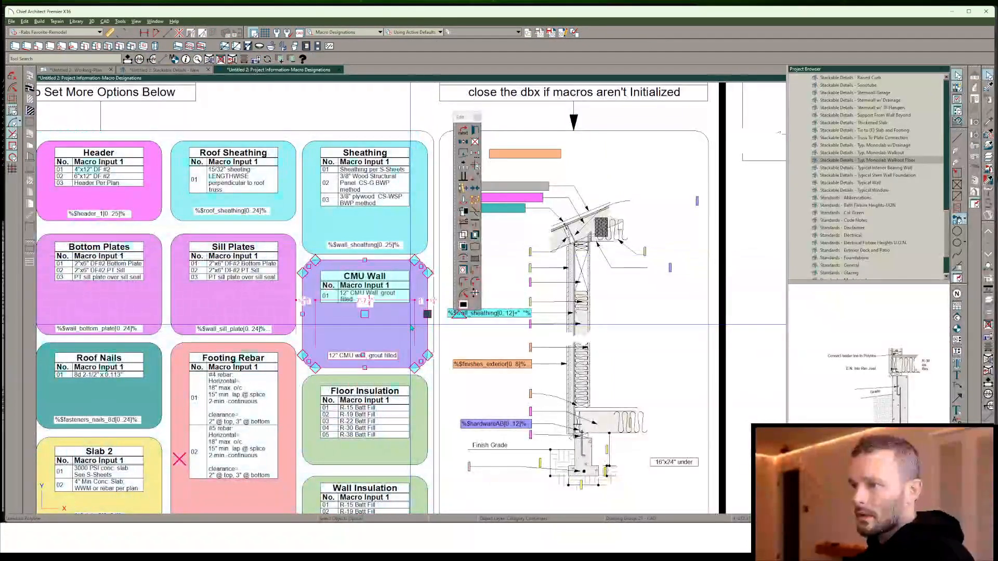
key("Escape")
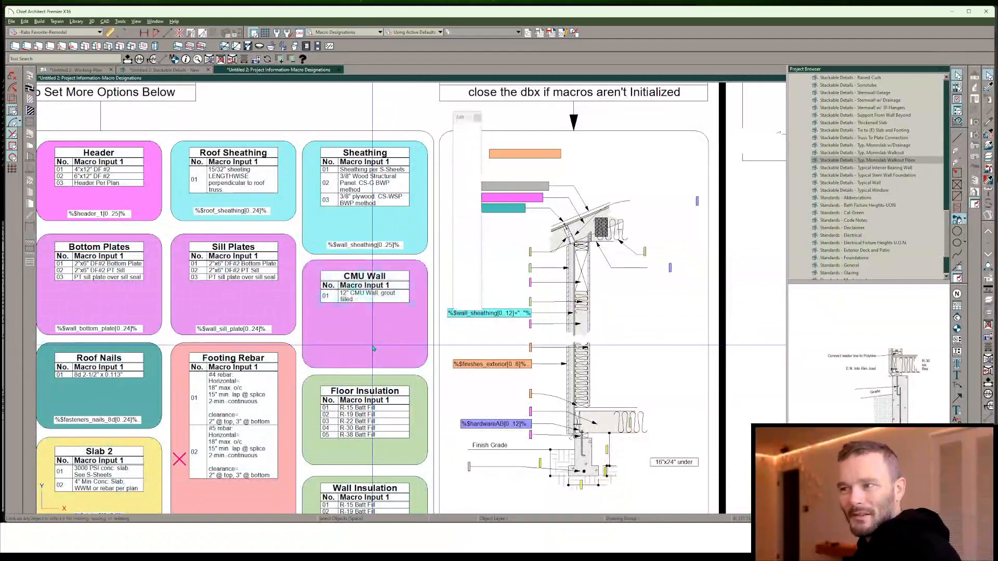
left_click(374, 349)
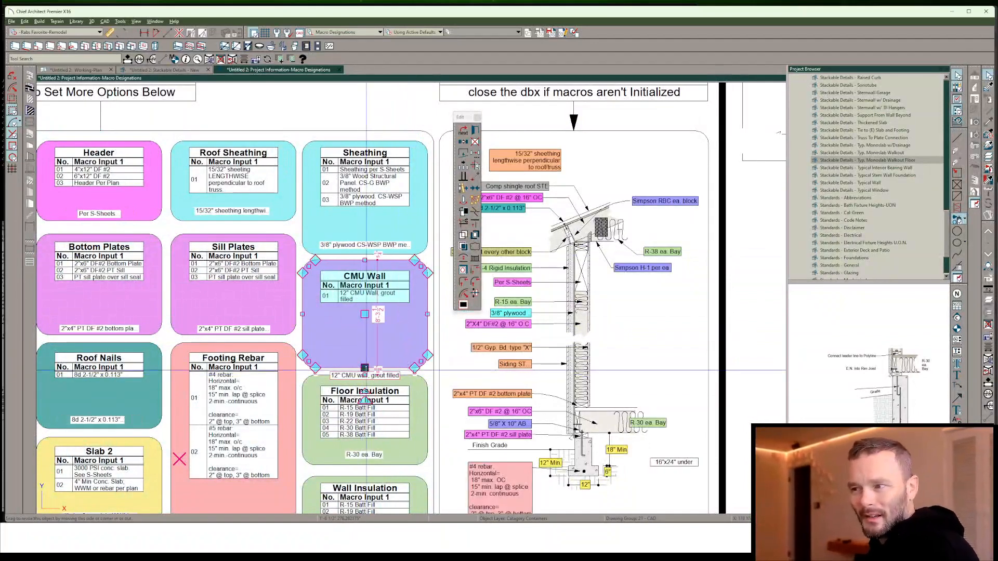
key("Escape")
Examine the CMU Wall schedule and the neighbouring category boxes in the Macro Designations detail
scroll(360, 373, "down", 2)
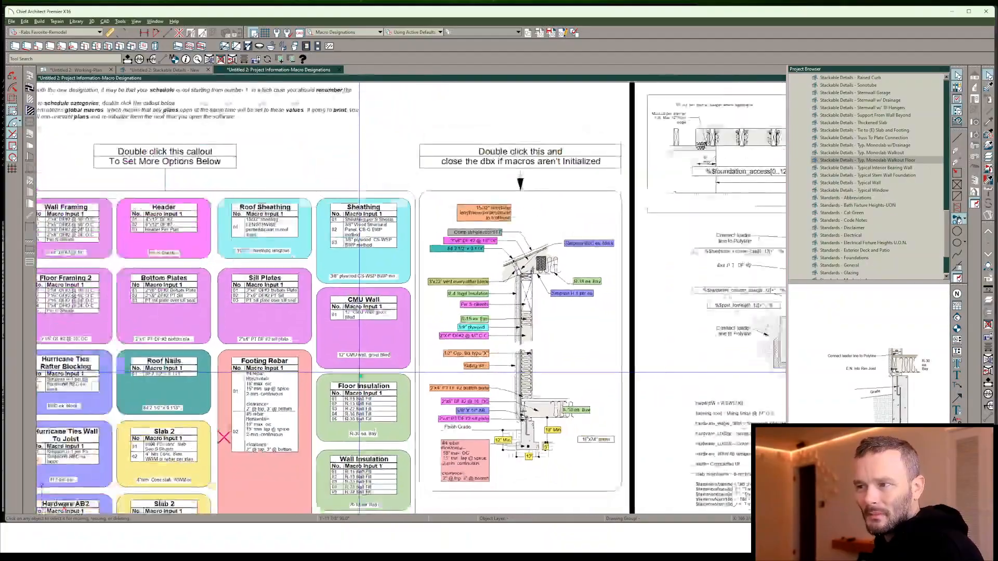
scroll(359, 373, "up", 3)
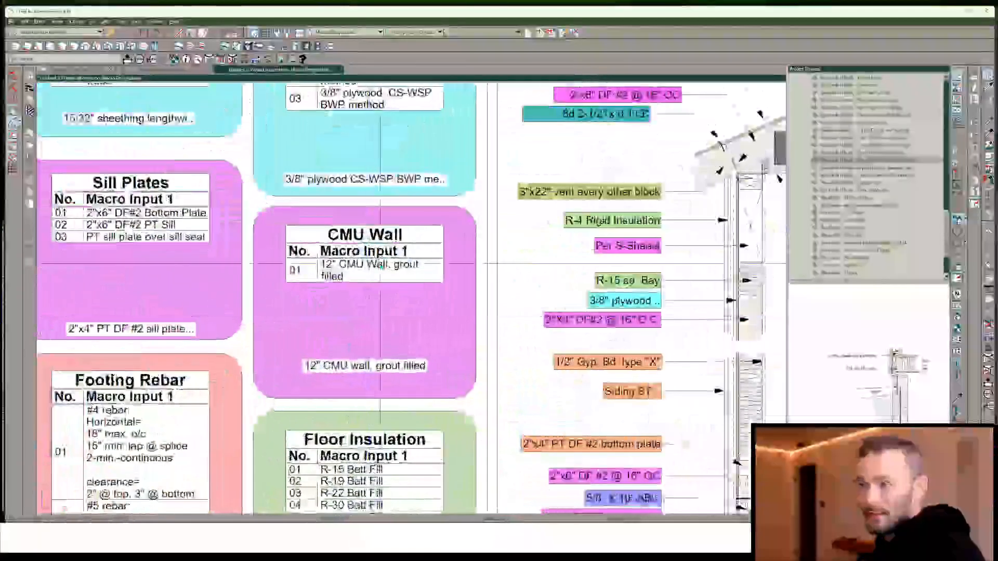
left_click(380, 264)
scroll(385, 265, "down", 1)
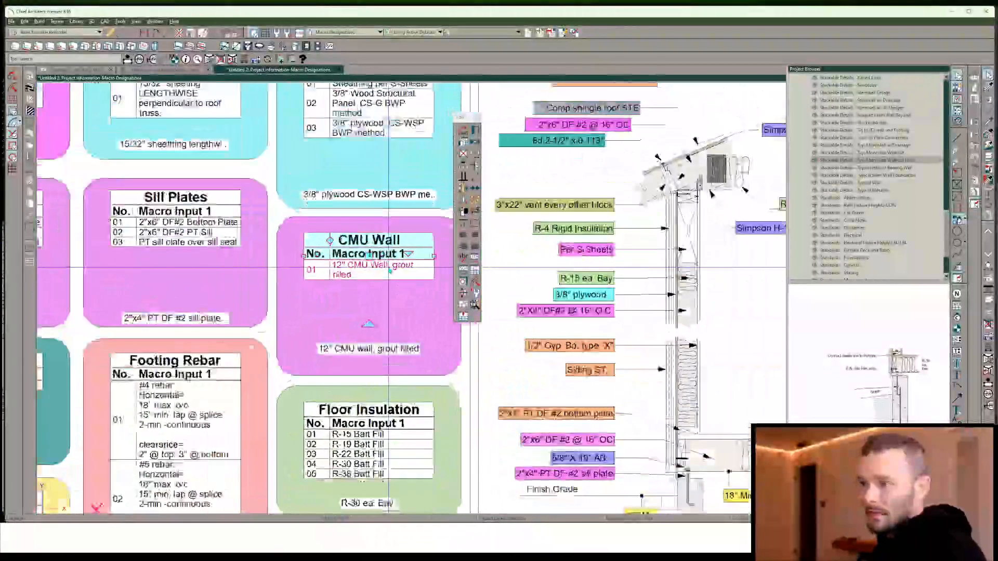
scroll(389, 268, "down", 2)
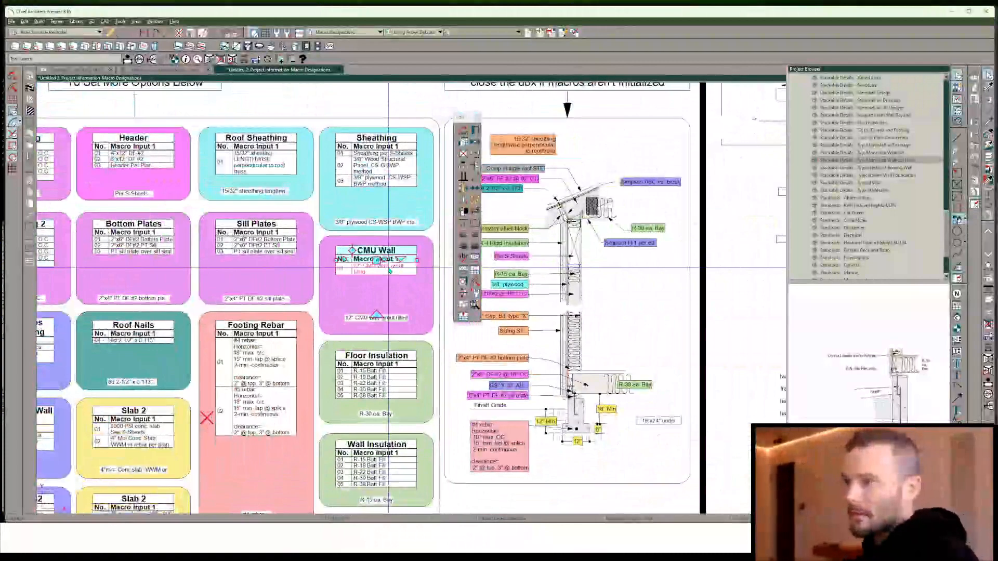
scroll(389, 268, "down", 2)
scroll(389, 268, "down", 2)
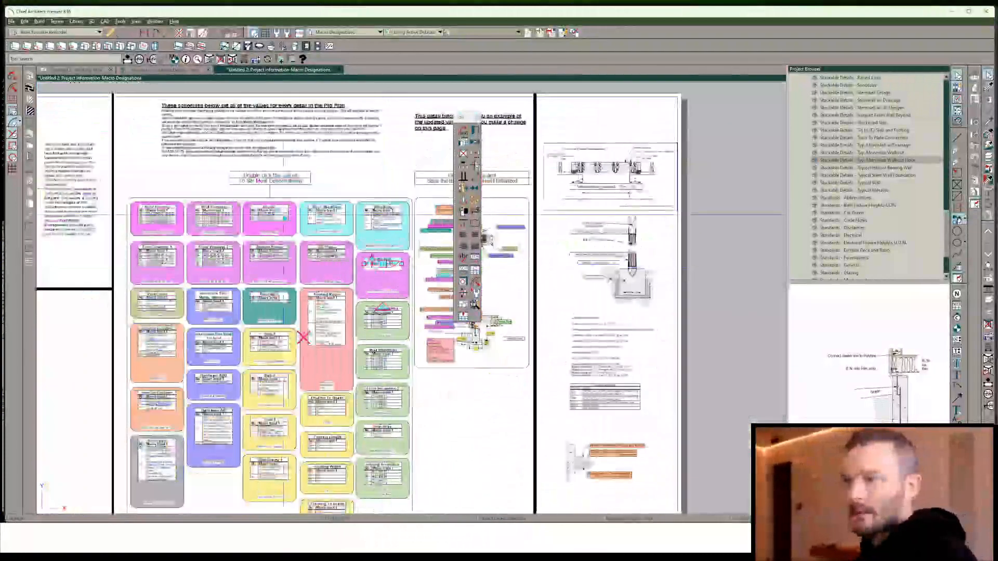
Return to the Stackable Details - New detail and look over the CMU wall drawing and the reference image beside it
left_click(165, 70)
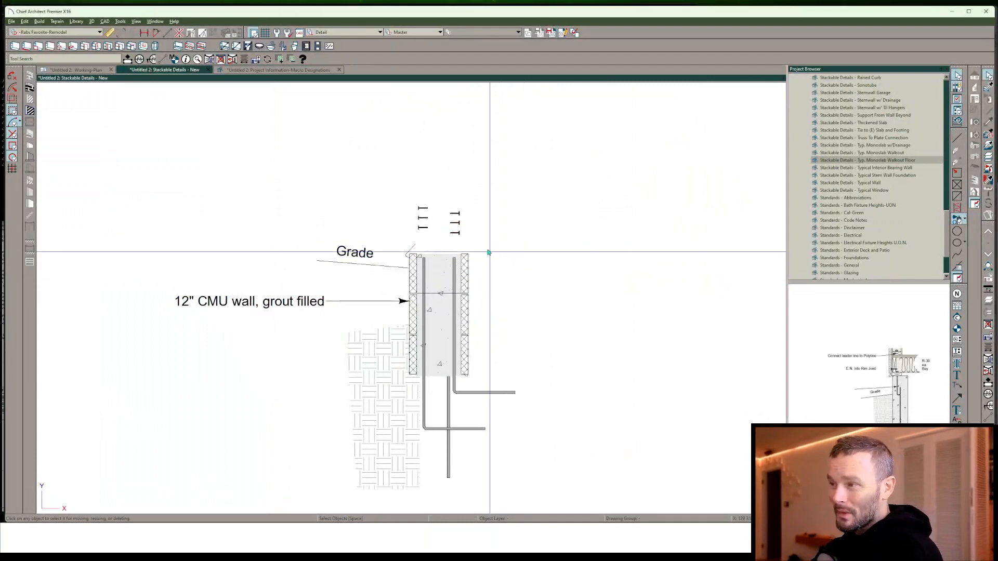
scroll(229, 274, "down", 2)
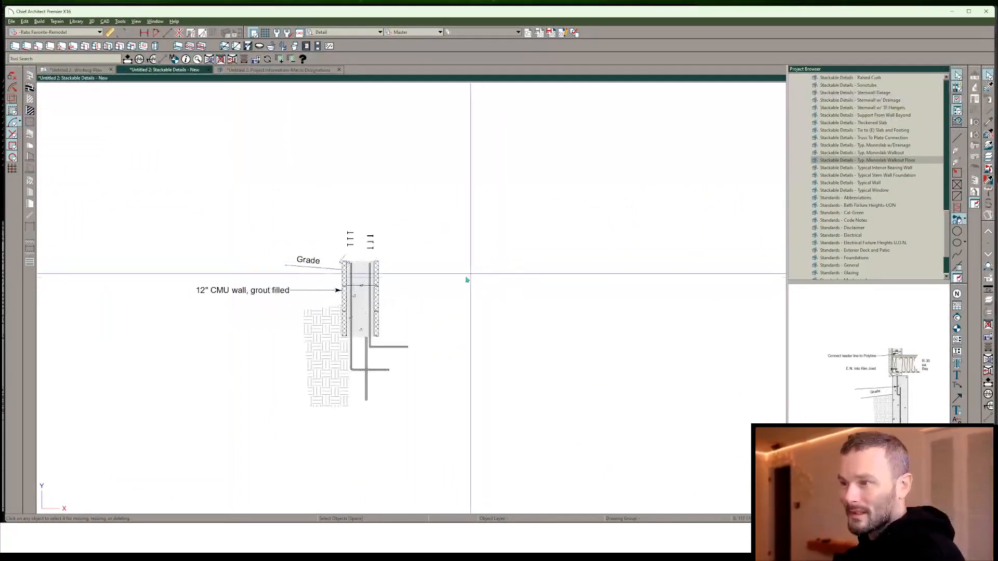
scroll(575, 268, "down", 3)
scroll(575, 269, "down", 1)
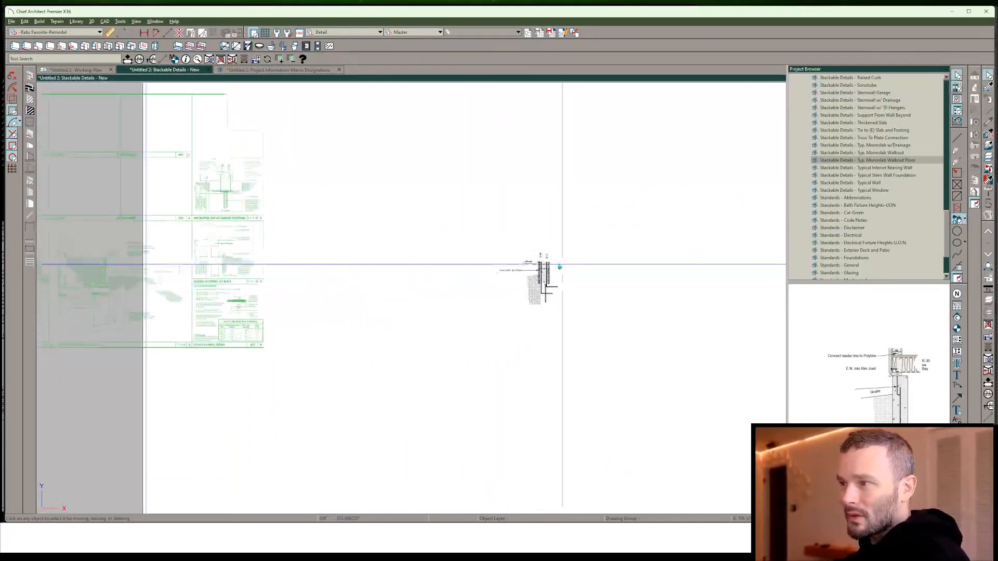
left_click(94, 229)
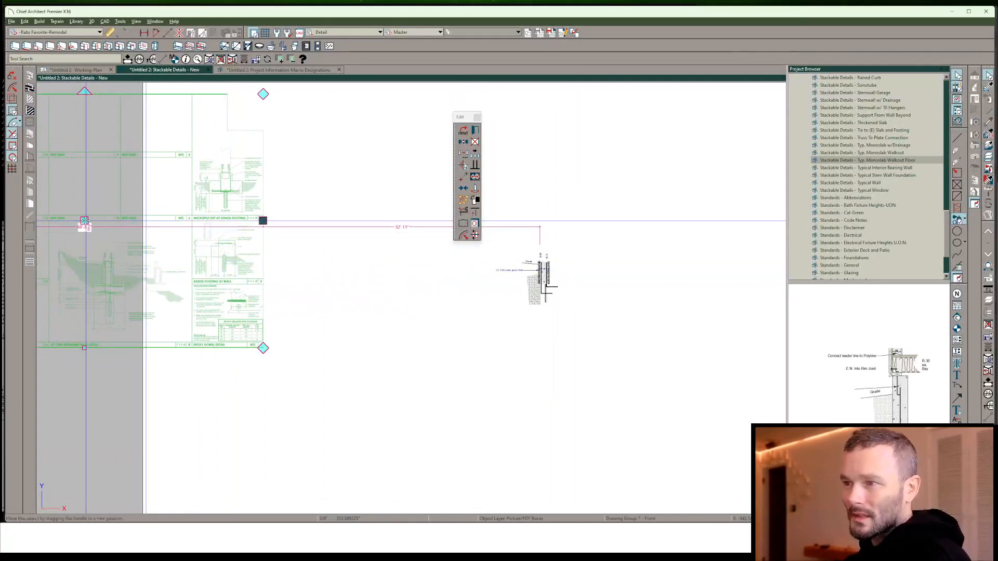
left_click_drag(85, 221, 414, 231)
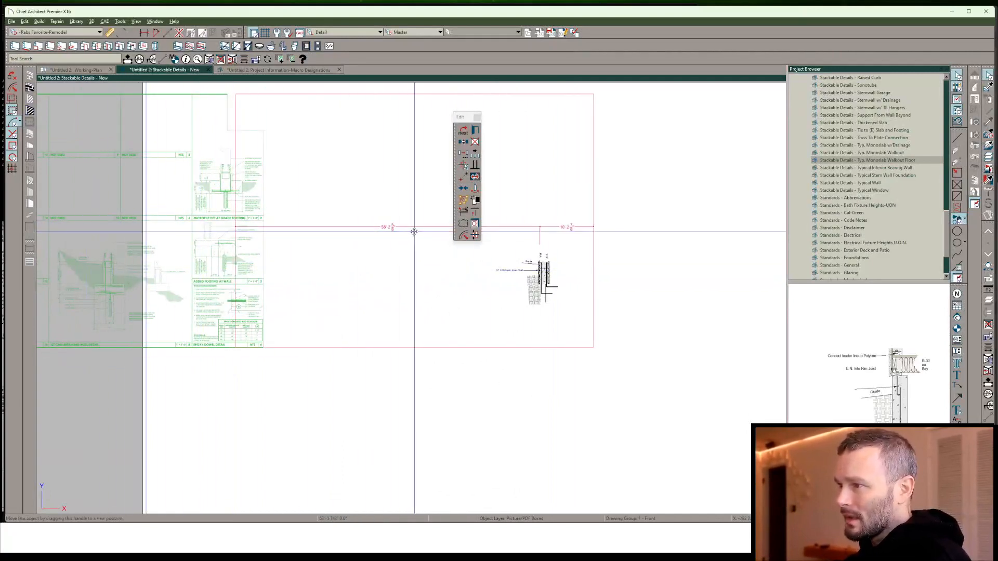
key("Escape")
Copy the middle cross-hatched block polyline on the soil side of the CMU wall
scroll(567, 263, "up", 9)
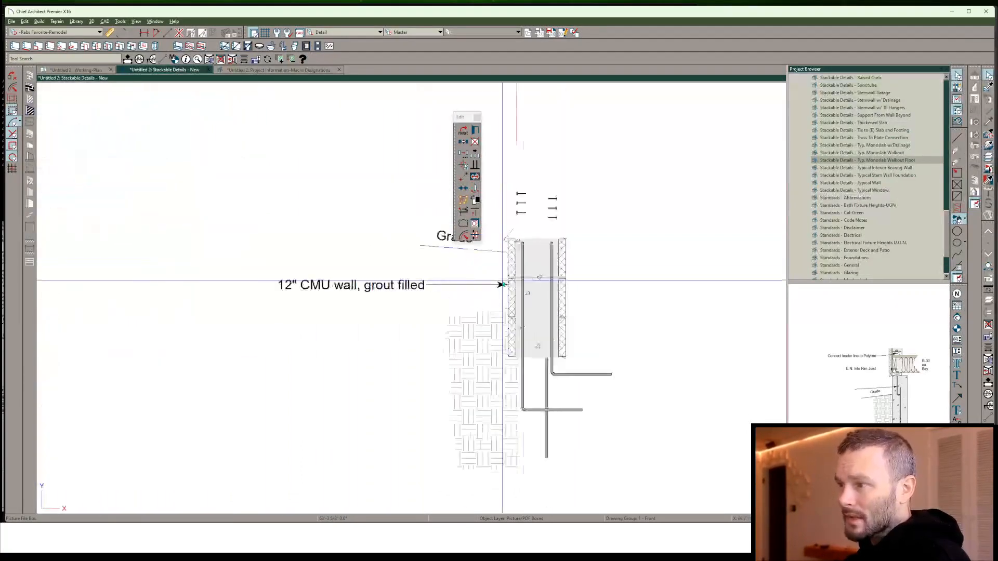
scroll(571, 279, "down", 3)
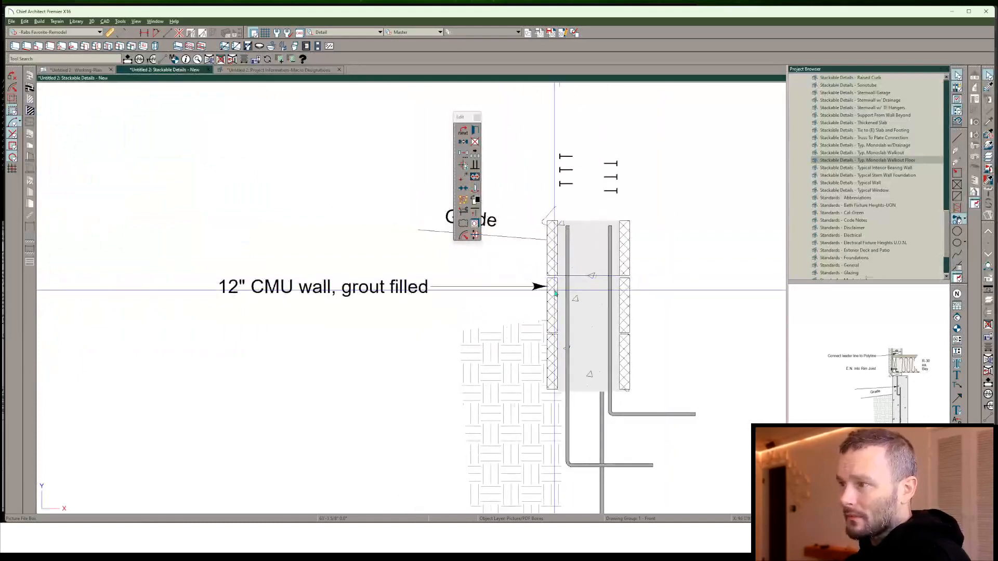
left_click(531, 334)
key("ctrl+c")
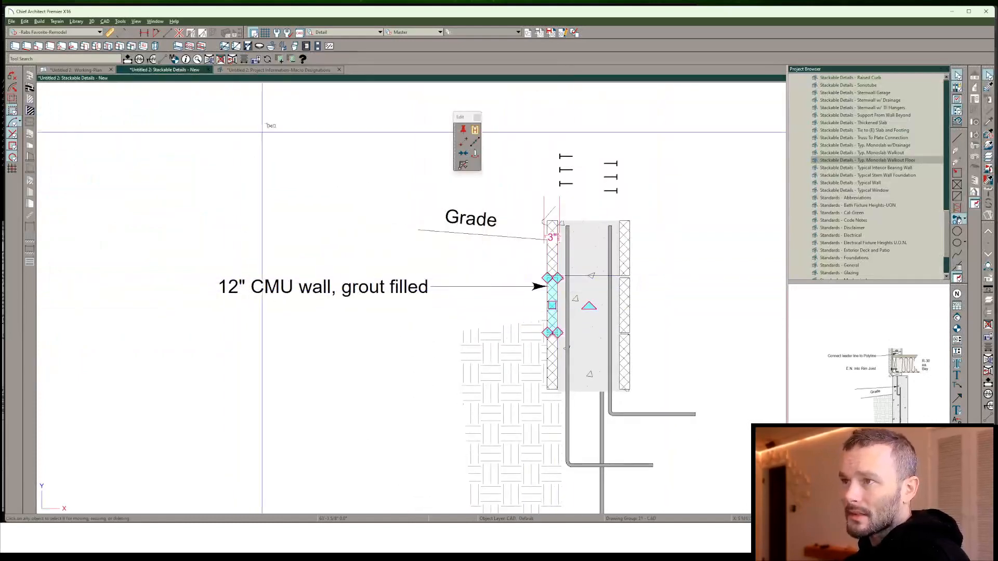
Paste the copied block into the Macro Designations detail and extend the upper edge of the pattern swatch frame upward
left_click(278, 70)
scroll(316, 261, "up", 4)
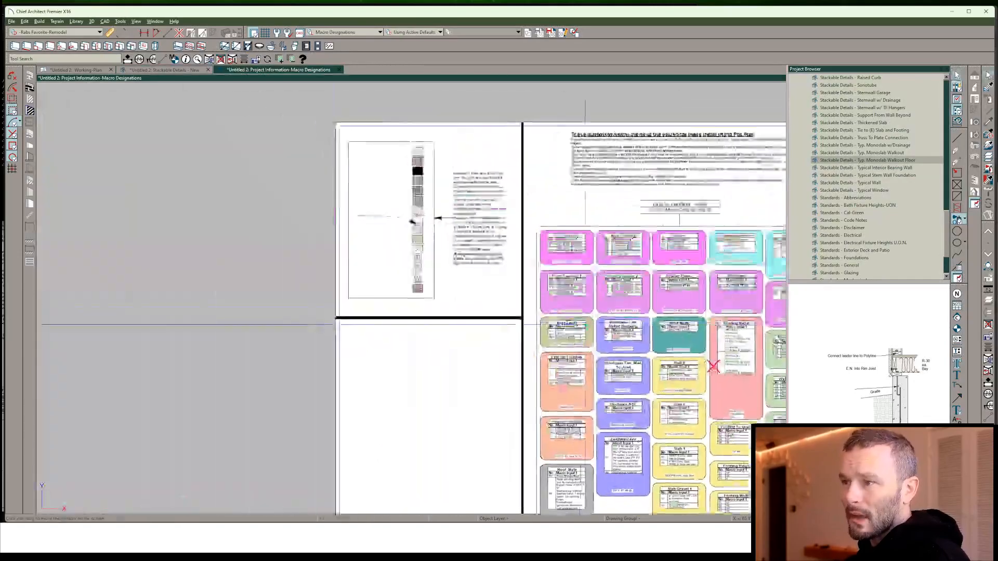
scroll(316, 261, "up", 2)
middle_click_drag(446, 280, 409, 358)
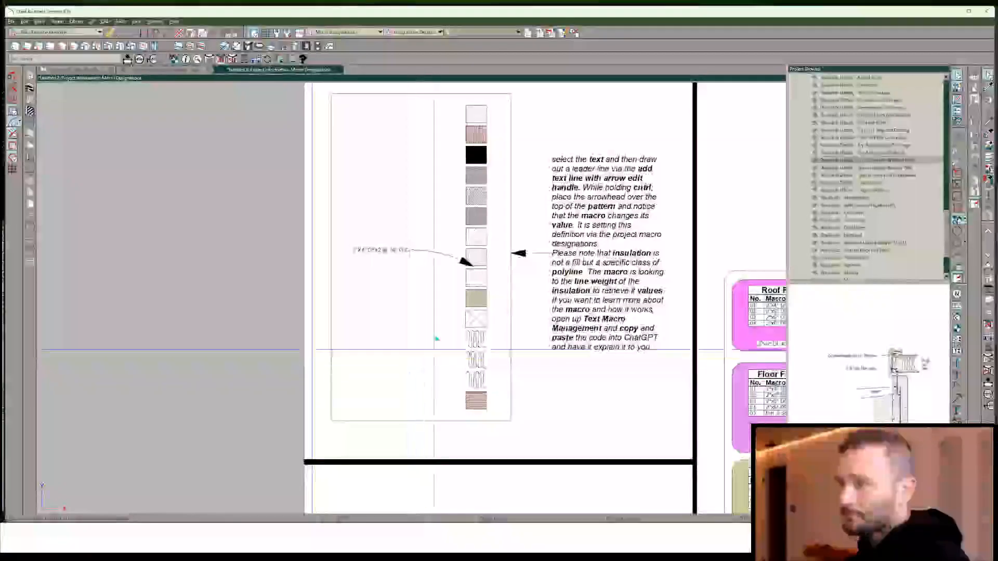
key("ctrl+v")
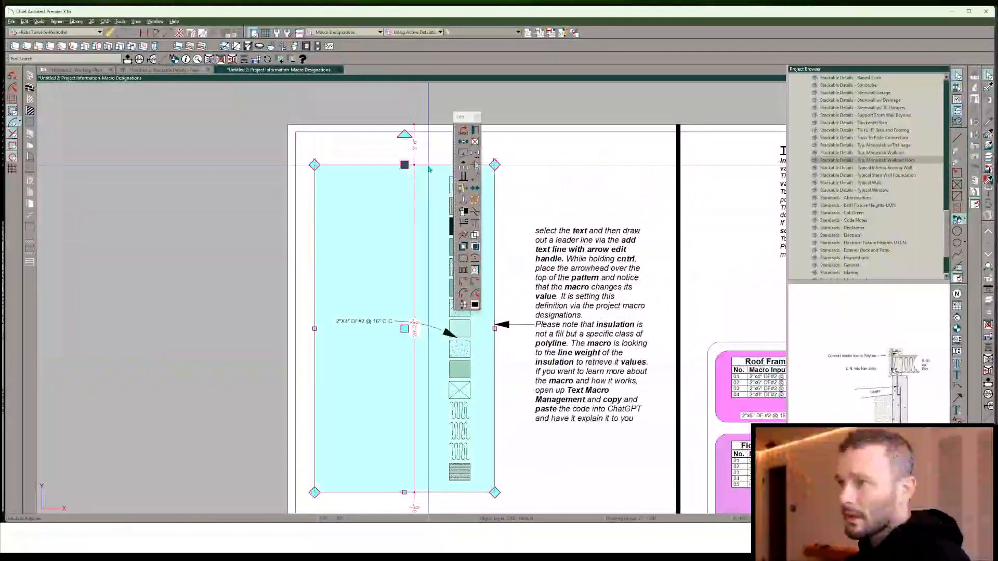
left_click_drag(413, 167, 391, 146)
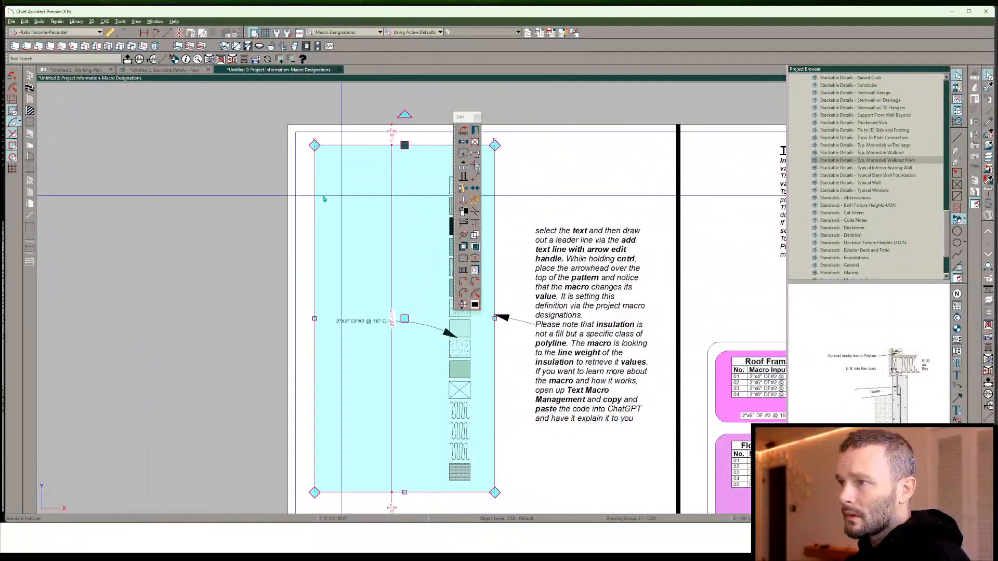
middle_click_drag(324, 199, 269, 230)
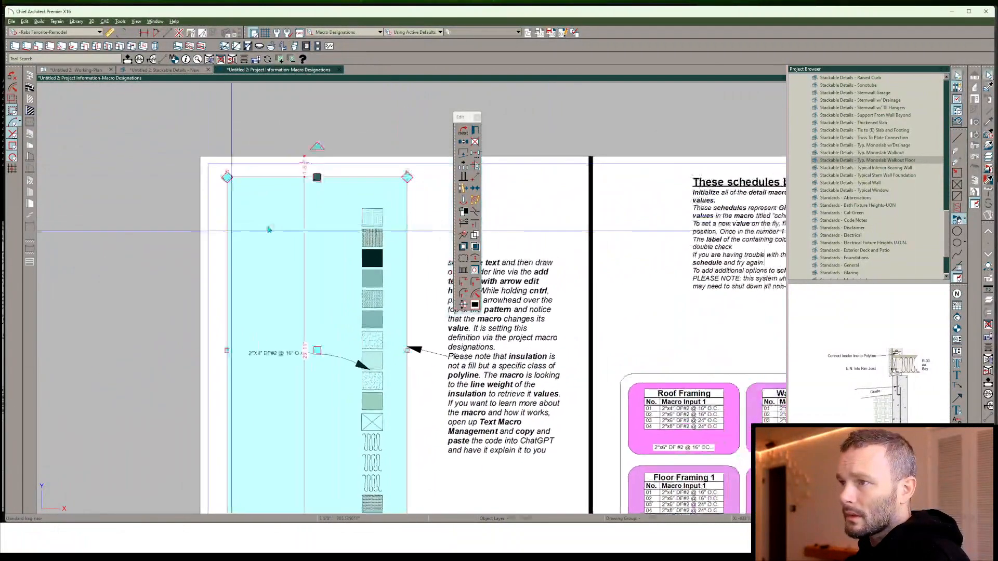
Move the pasted CMU block inside the swatch frame, near the top of the pattern swatch column
left_click(436, 250)
left_click(436, 250)
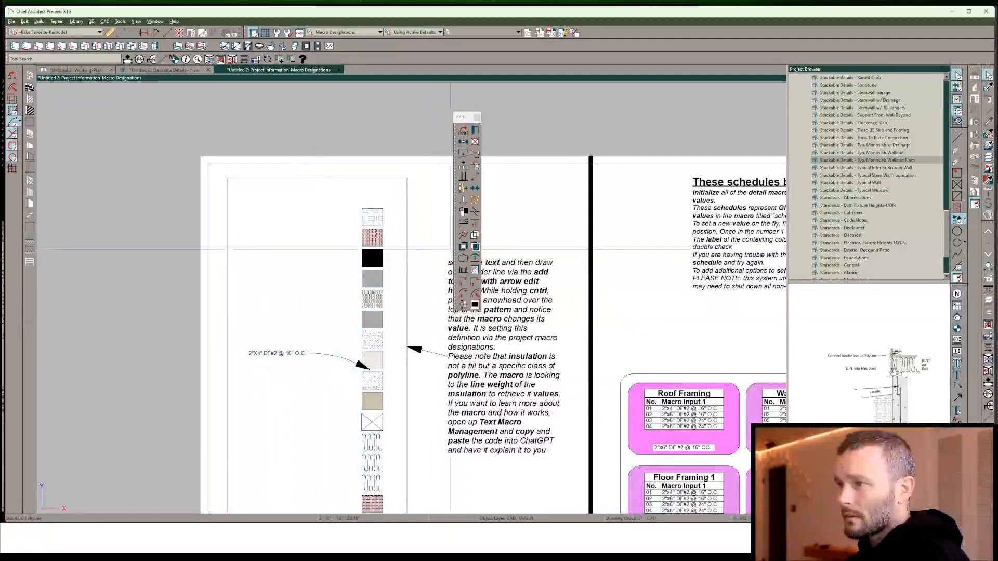
scroll(601, 302, "down", 3)
scroll(644, 357, "down", 1)
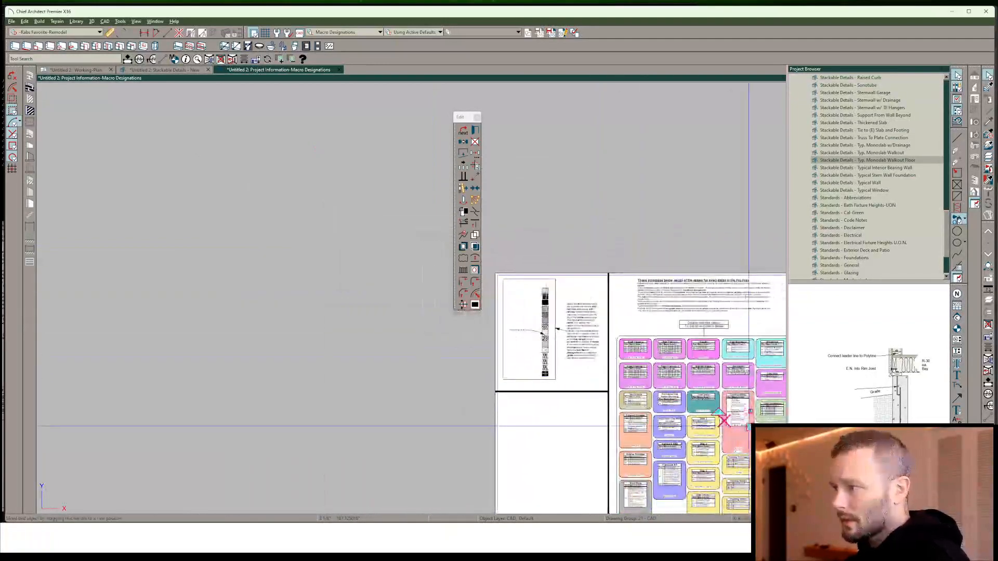
scroll(494, 292, "up", 3)
middle_click_drag(494, 293, 566, 317)
scroll(618, 327, "up", 4)
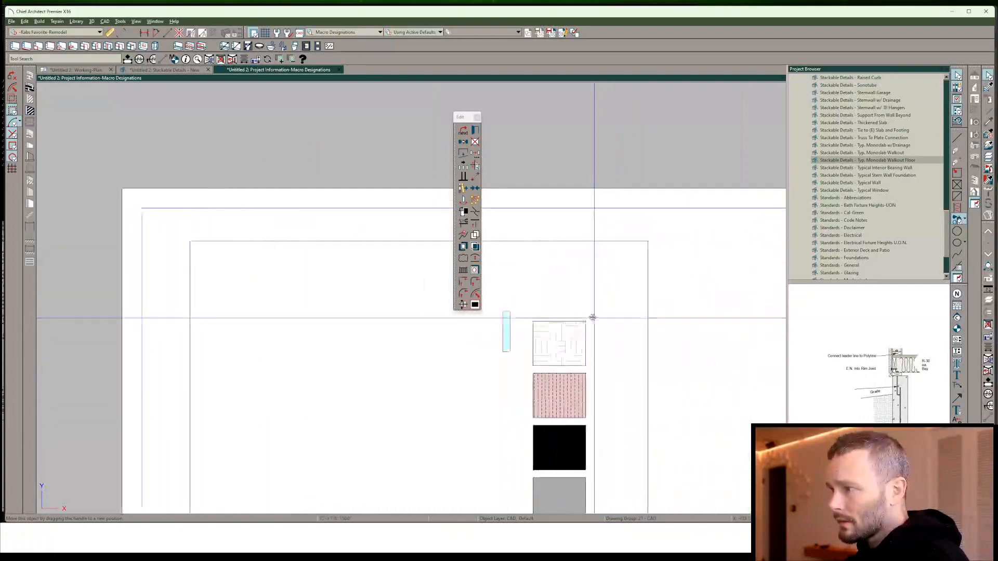
scroll(522, 305, "down", 1)
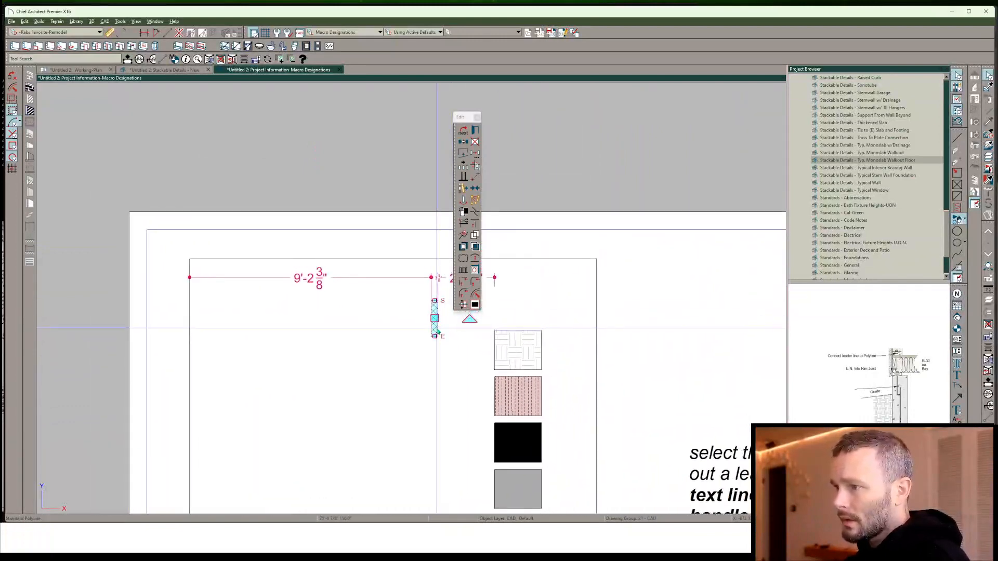
Center the pasted CMU block horizontally on the earth pattern swatch at the top of the column
key("c")
left_click(518, 337)
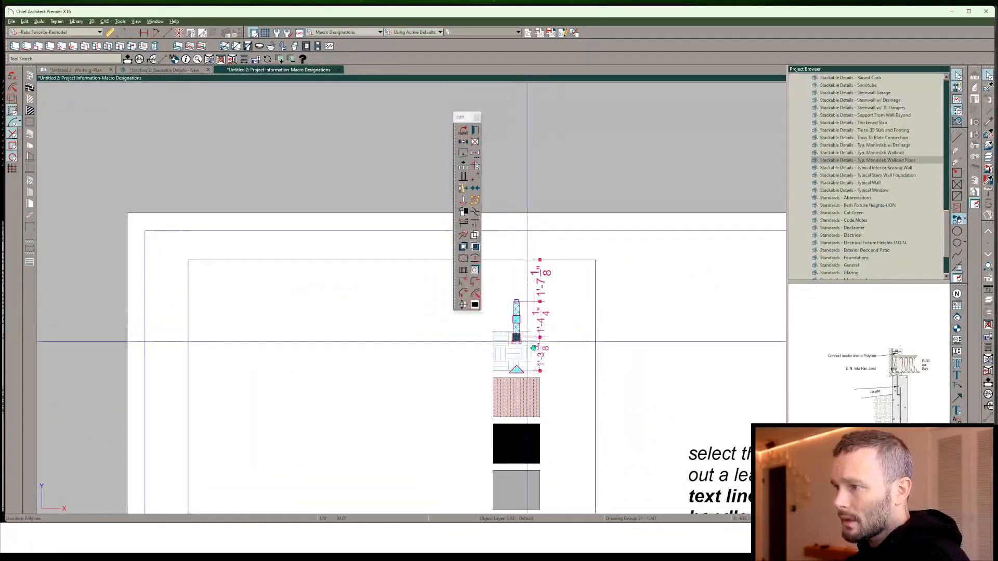
scroll(532, 335, "up", 2)
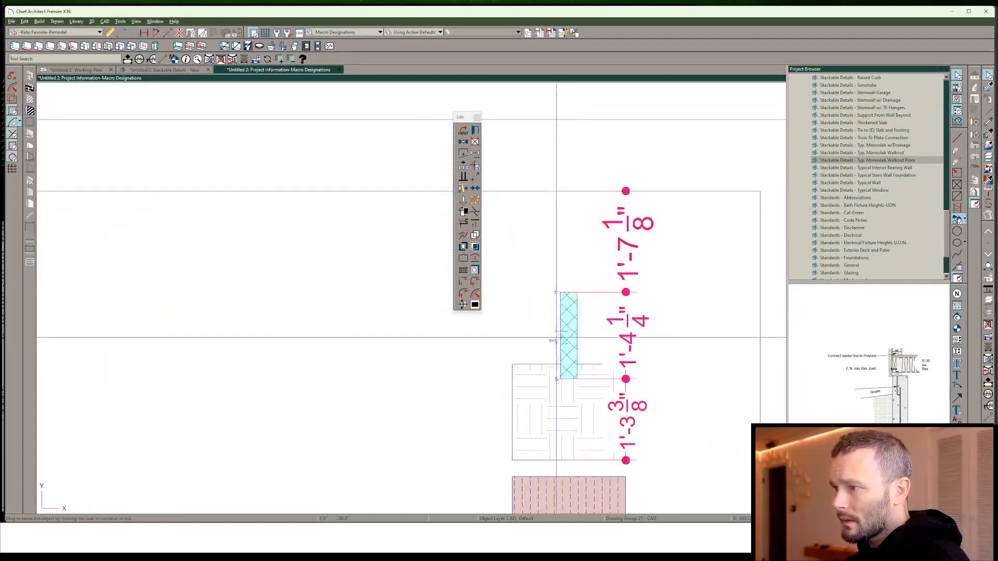
Stretch the pasted CMU block to cover the earth swatch's full outline, about 1'-9 3/8" wide and 1'-6 1/8" high
left_click_drag(559, 336, 512, 368)
scroll(577, 397, "down", 4)
middle_click_drag(577, 396, 461, 360)
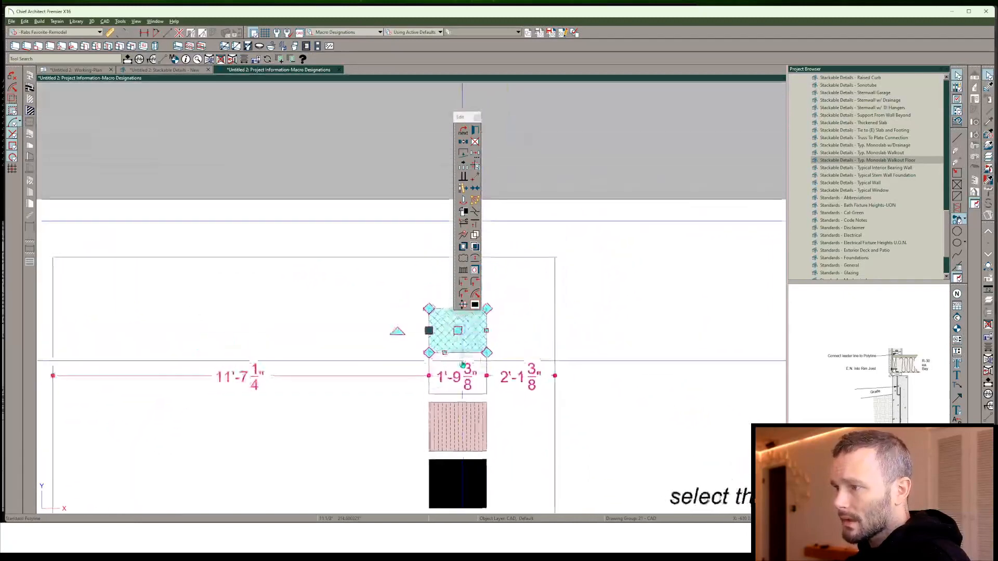
middle_click_drag(450, 322, 418, 319)
left_click(446, 368)
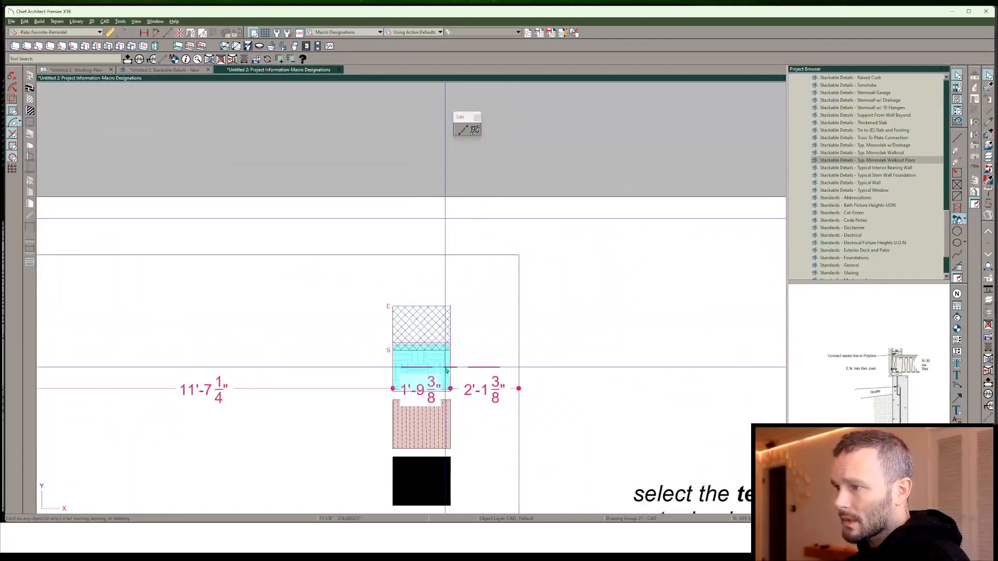
scroll(446, 370, "up", 3)
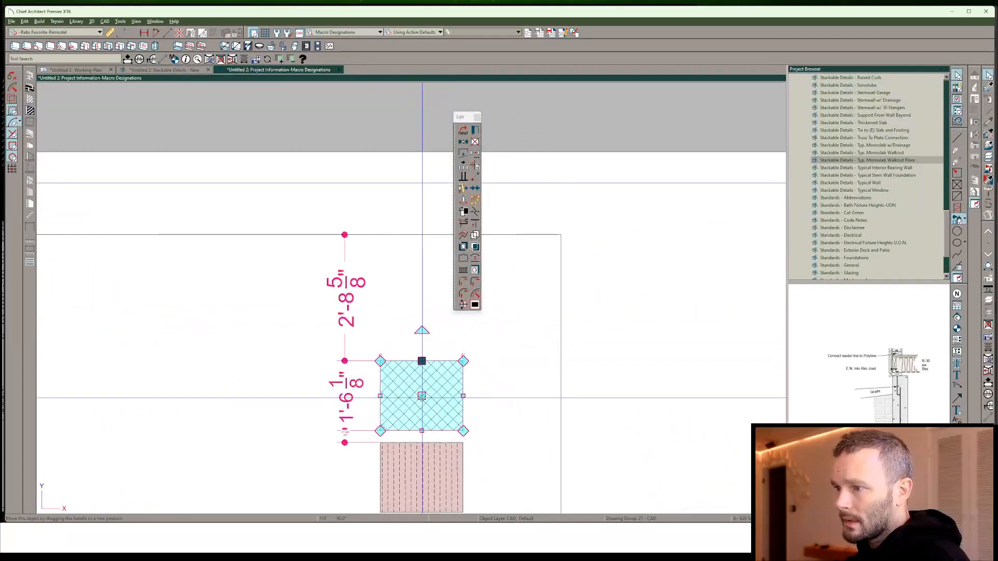
Move the CMU swatch directly above the earth swatch, leaving the same gap as between the swatches below
scroll(421, 396, "up", 2)
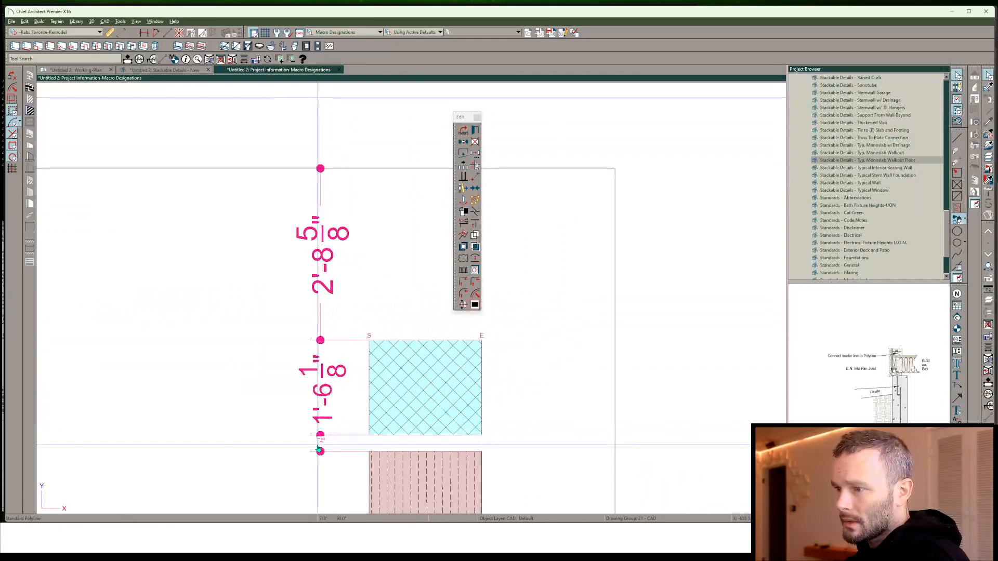
left_click(321, 441)
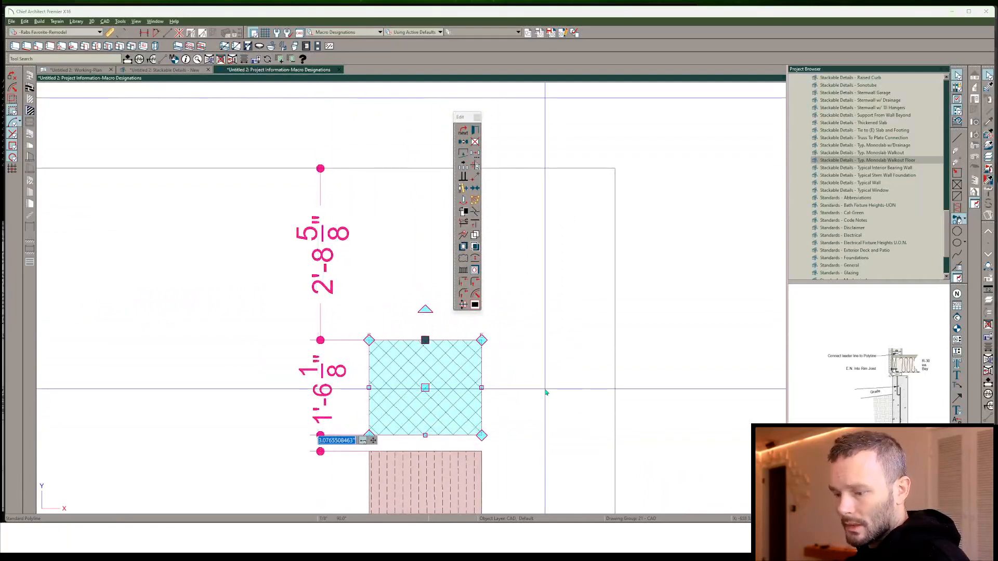
left_click(525, 404)
left_click(419, 387)
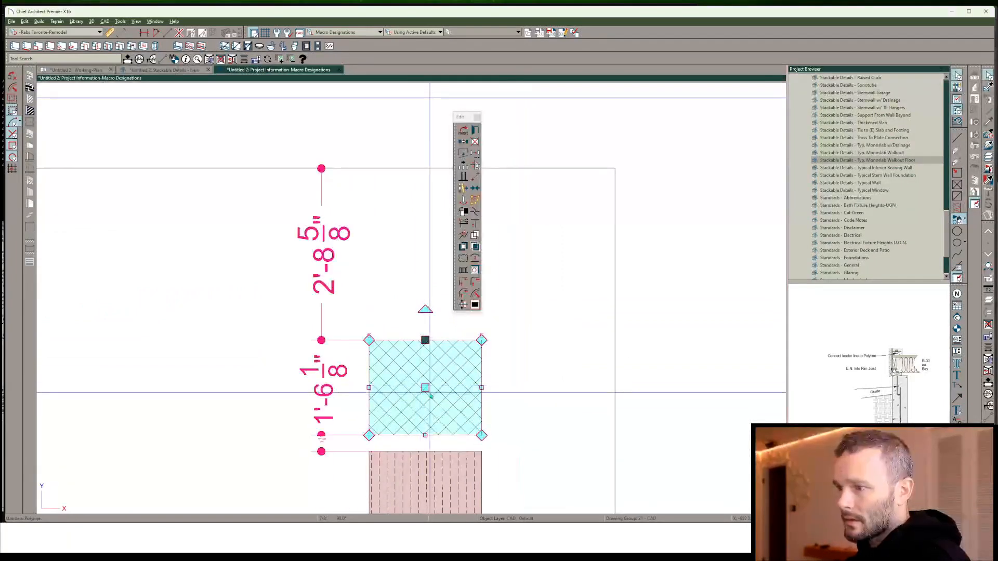
left_click_drag(427, 389, 426, 275)
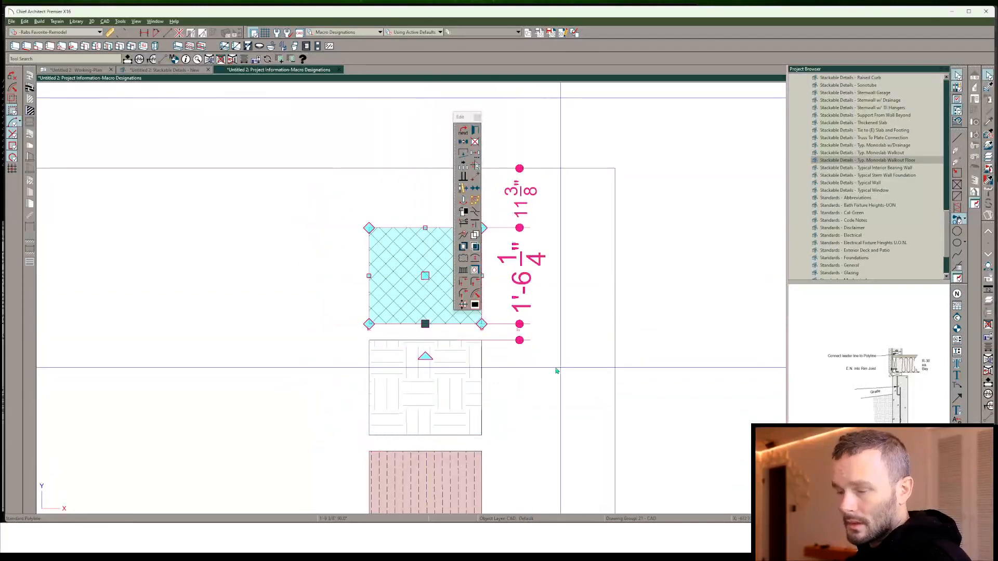
key("ctrl+z")
left_click(427, 274)
key("Escape")
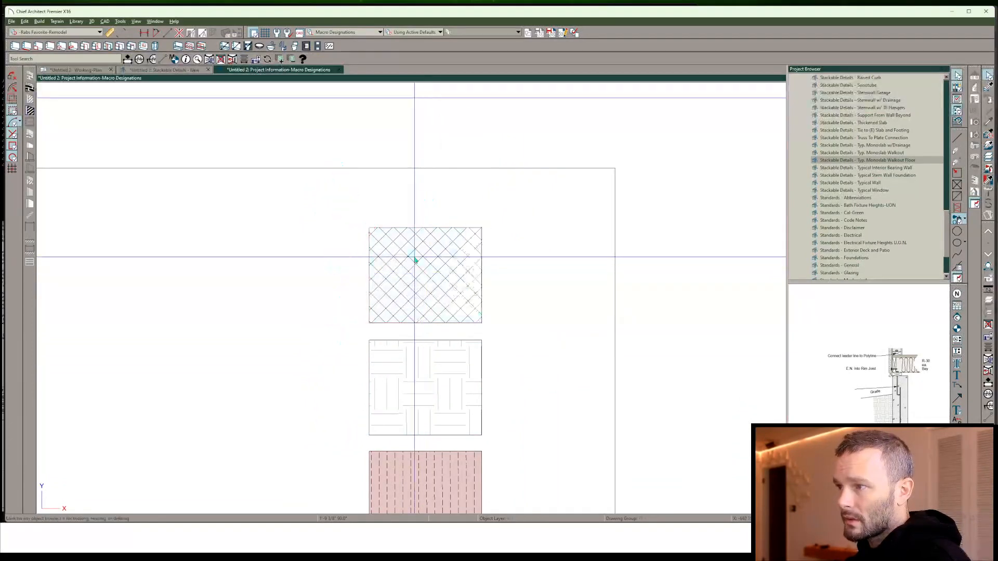
left_click(415, 260)
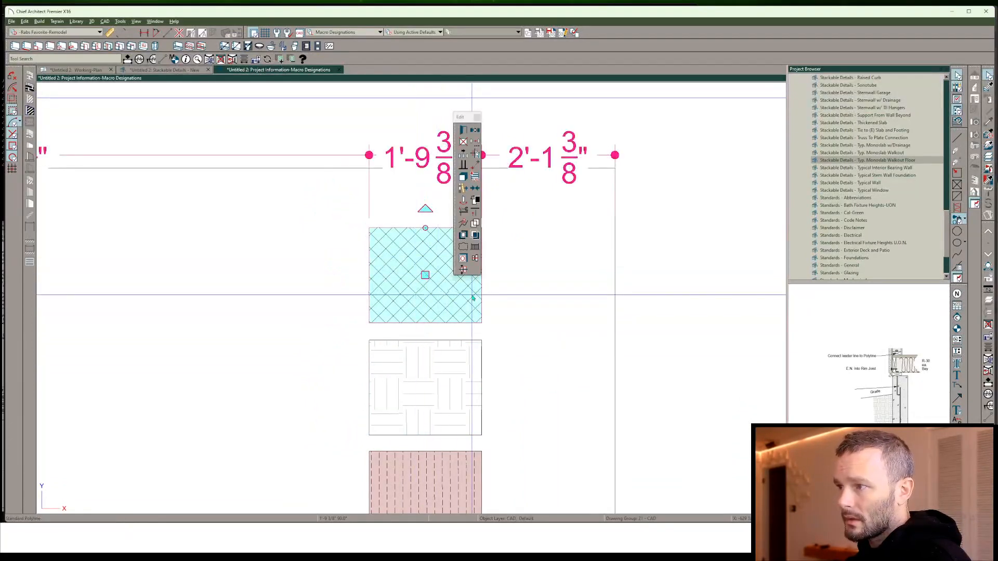
key("Escape")
Re-point the macro label's leader arrow to the eighth swatch from the top of the pattern column
scroll(511, 341, "down", 4)
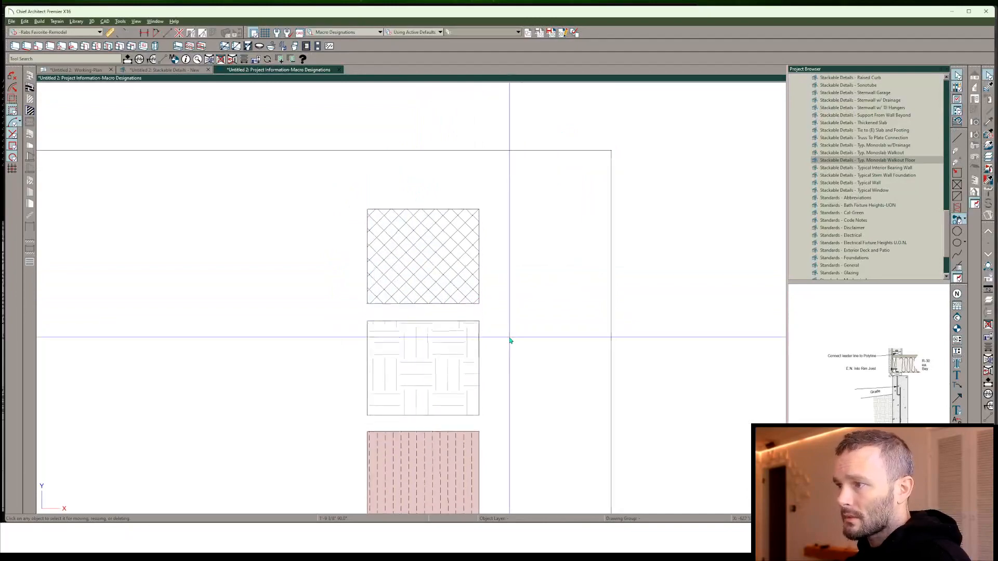
scroll(497, 288, "down", 5)
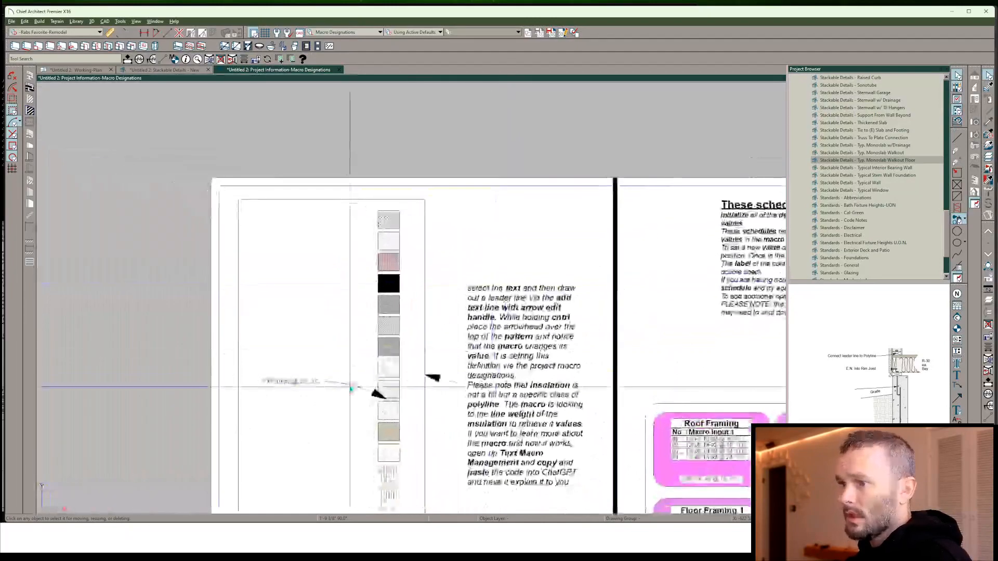
left_click(351, 388)
mouse_move(381, 396)
left_mouse_down("ctrl")
mouse_move(406, 213)
mouse_move(391, 218)
mouse_move(390, 369)
left_mouse_up("ctrl")
left_click(265, 288)
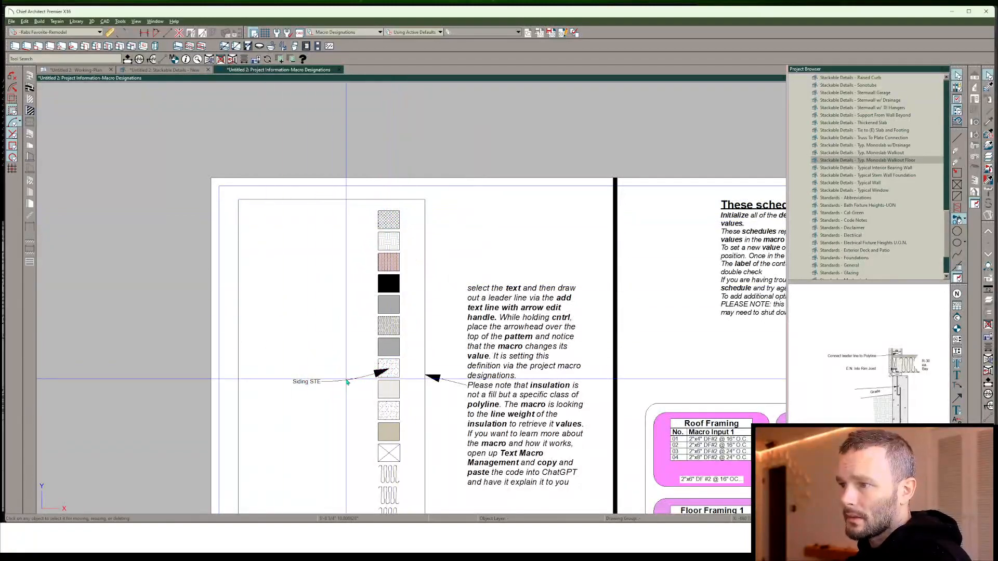
Delete the library item Molding and confirm its removal
scroll(476, 358, "down", 3)
scroll(476, 358, "down", 3)
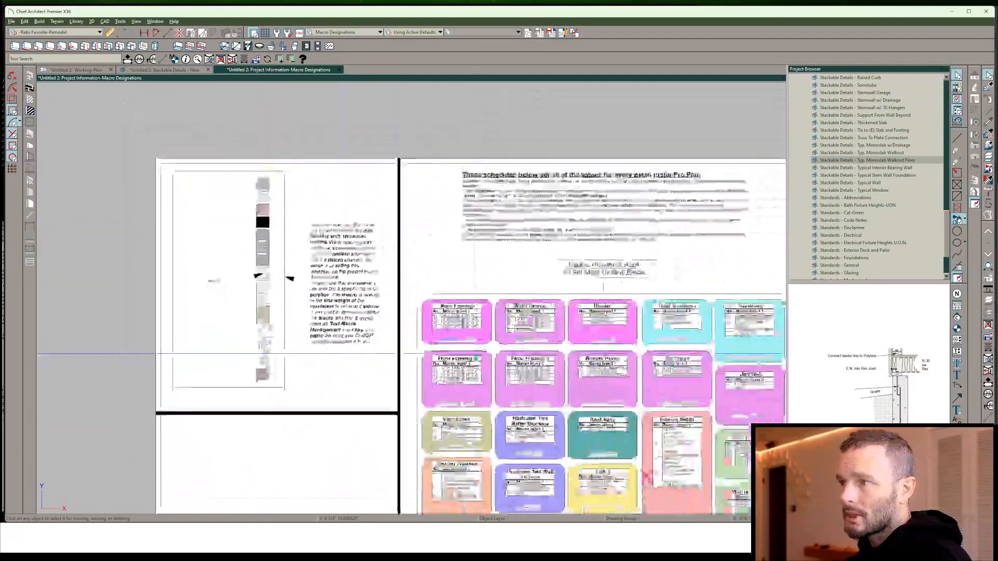
left_click(246, 195)
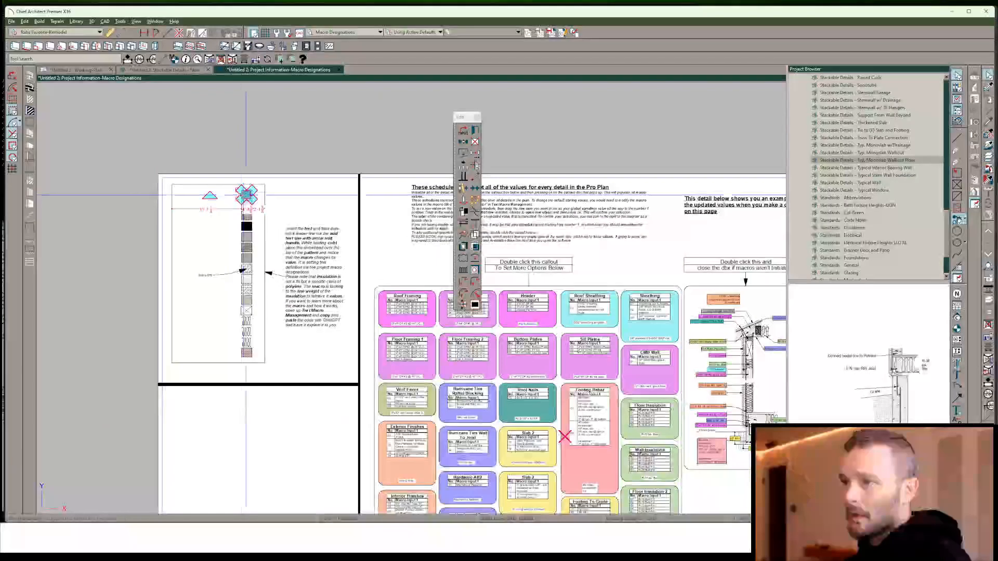
scroll(466, 193, "up", 1)
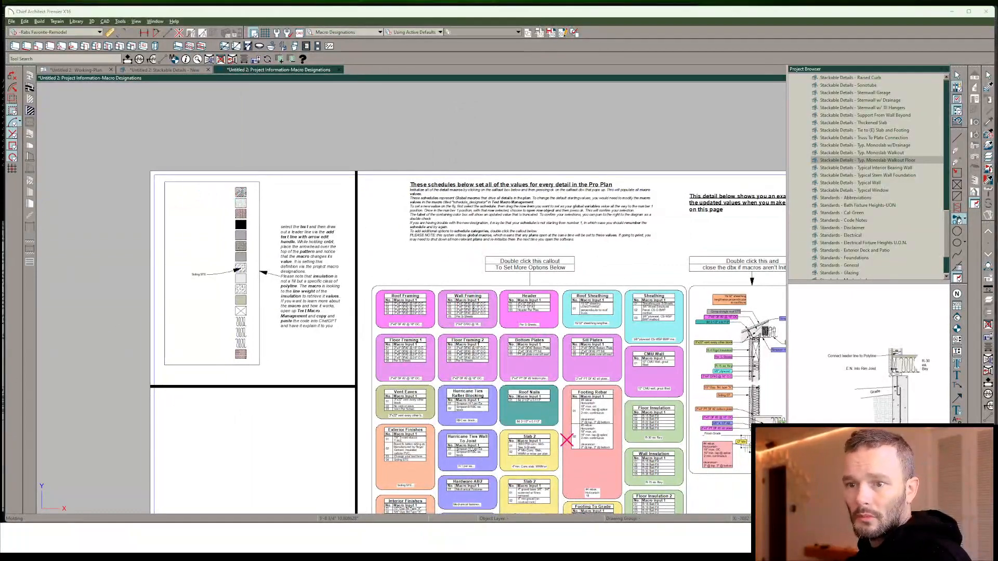
key("Delete")
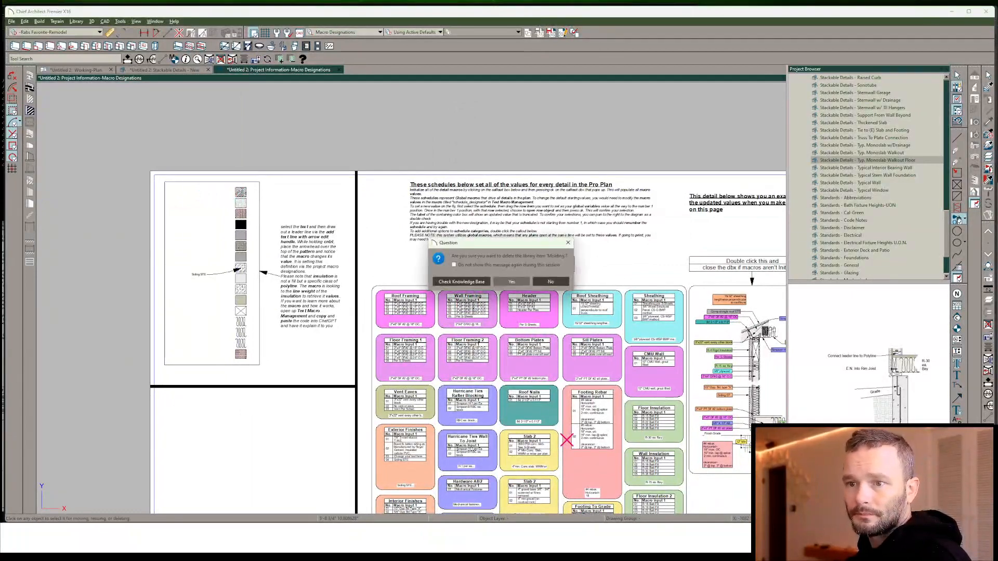
left_click(512, 281)
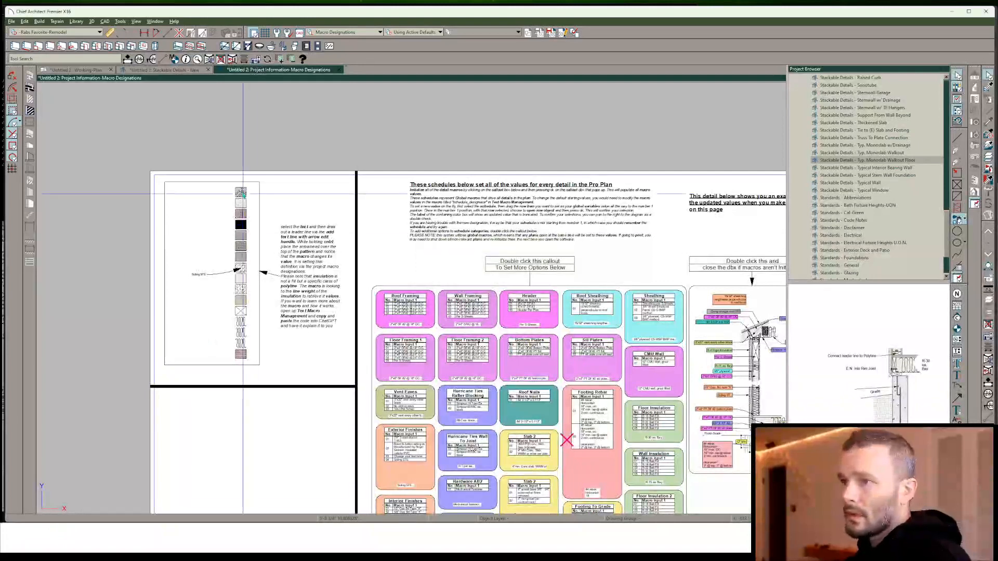
Save the CMU swatch's angled grid fill style to the library as CMU Wall Fill
double_click(241, 193)
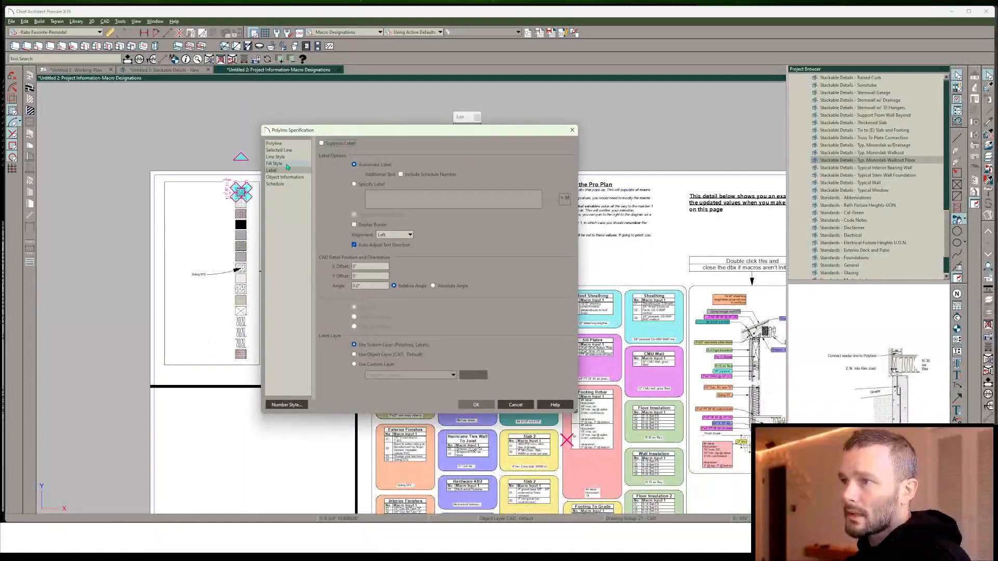
left_click(285, 165)
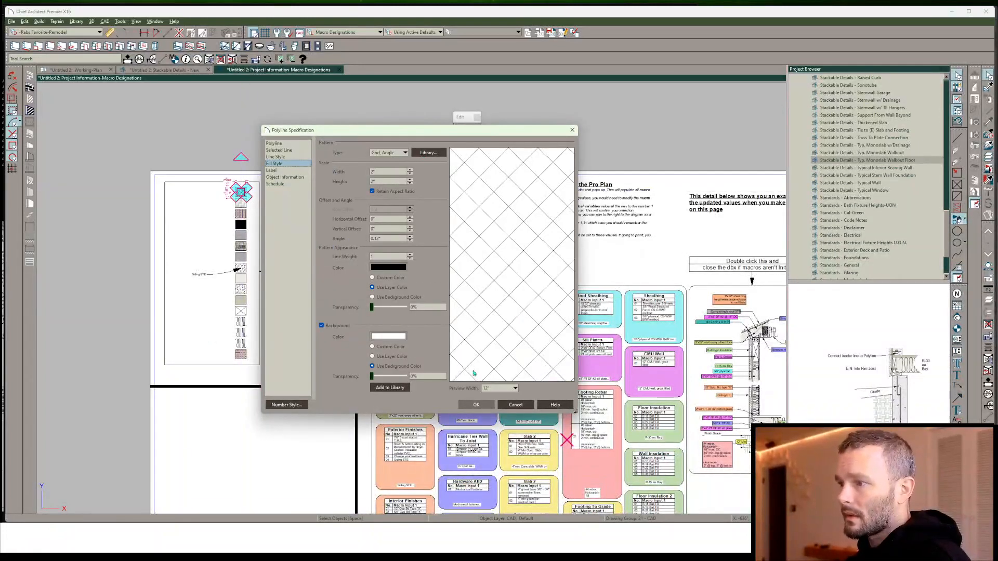
left_click(390, 390)
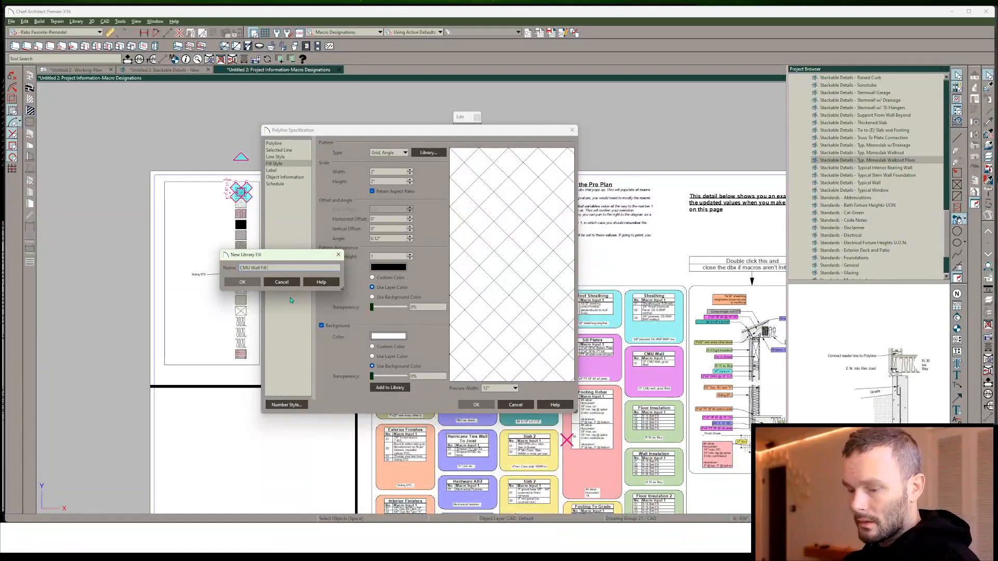
key("Return")
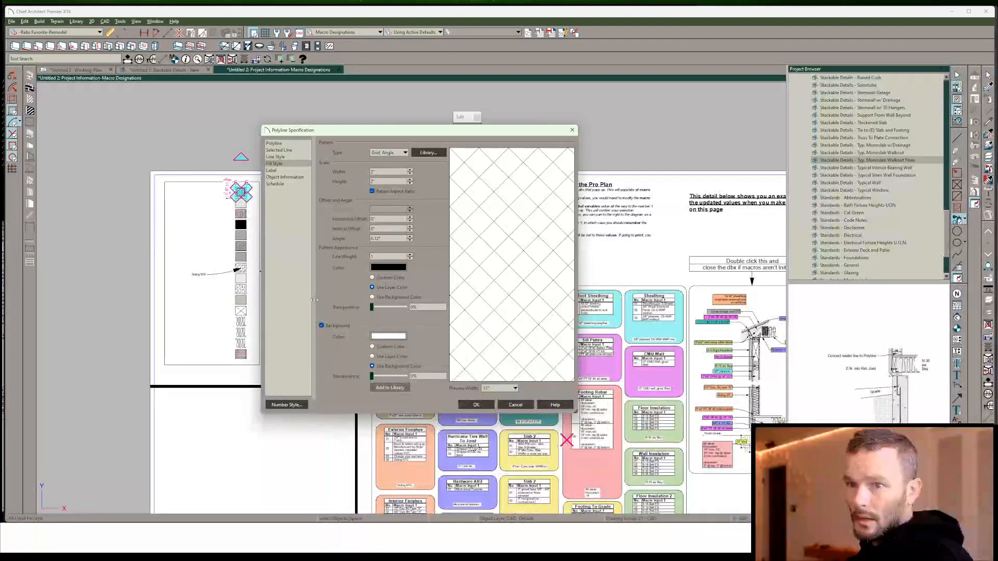
left_click(477, 405)
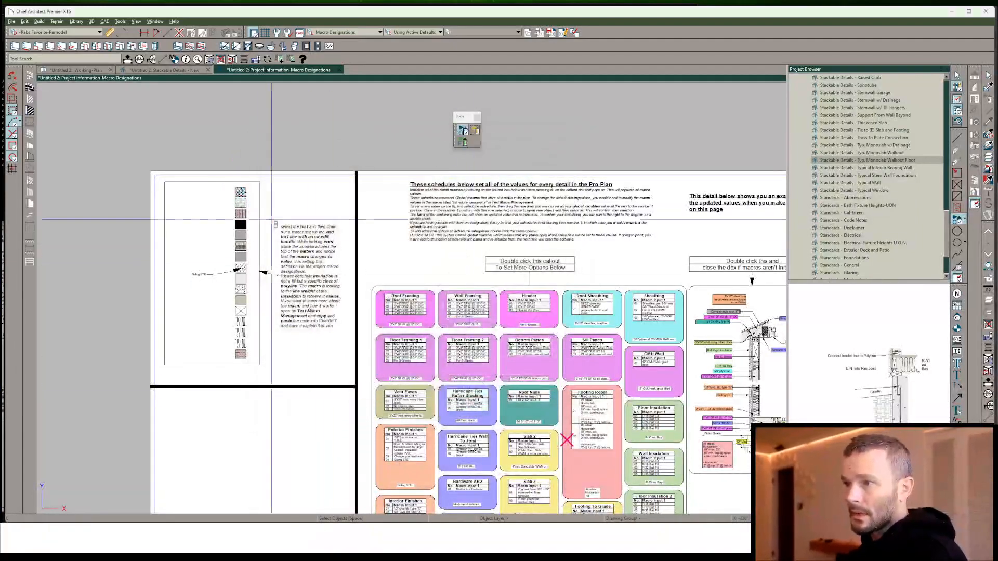
Return to the Stackable Details - New detail and display the reference PDF behind the 12" CMU wall
scroll(400, 311, "down", 1)
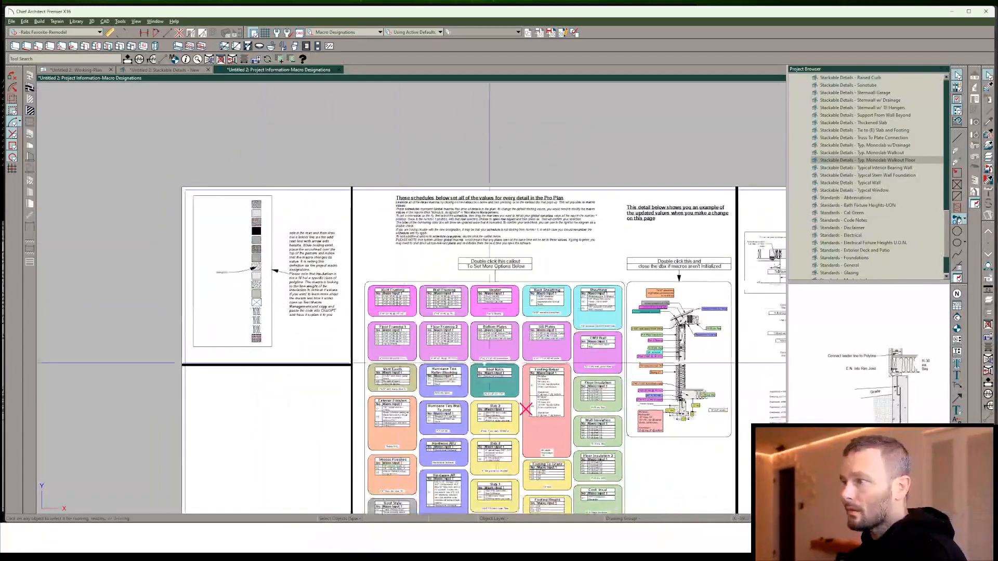
scroll(401, 311, "down", 2)
left_click(164, 69)
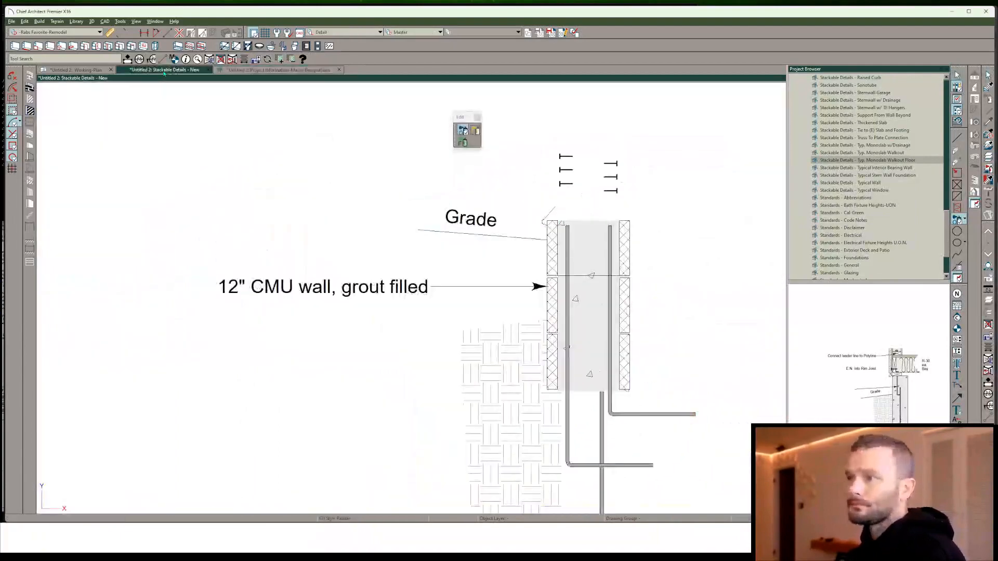
scroll(305, 247, "down", 4)
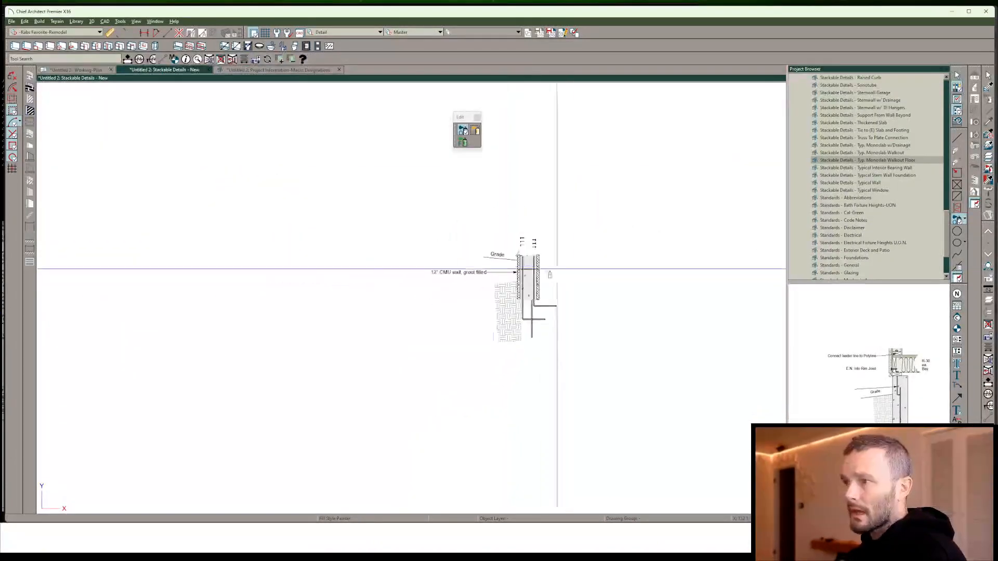
scroll(383, 274, "down", 1)
scroll(251, 297, "down", 1)
middle_click_drag(251, 296, 373, 326)
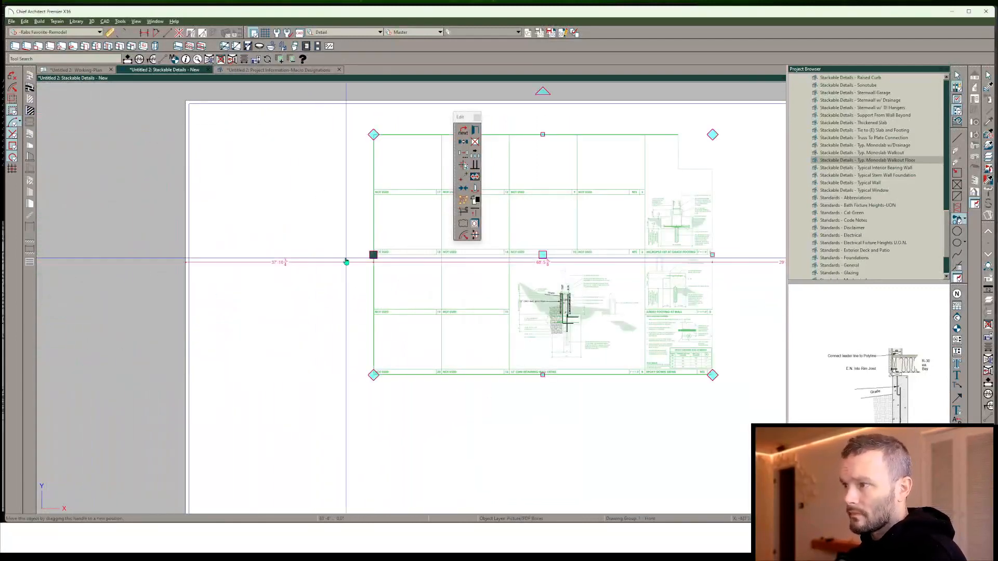
scroll(497, 288, "up", 6)
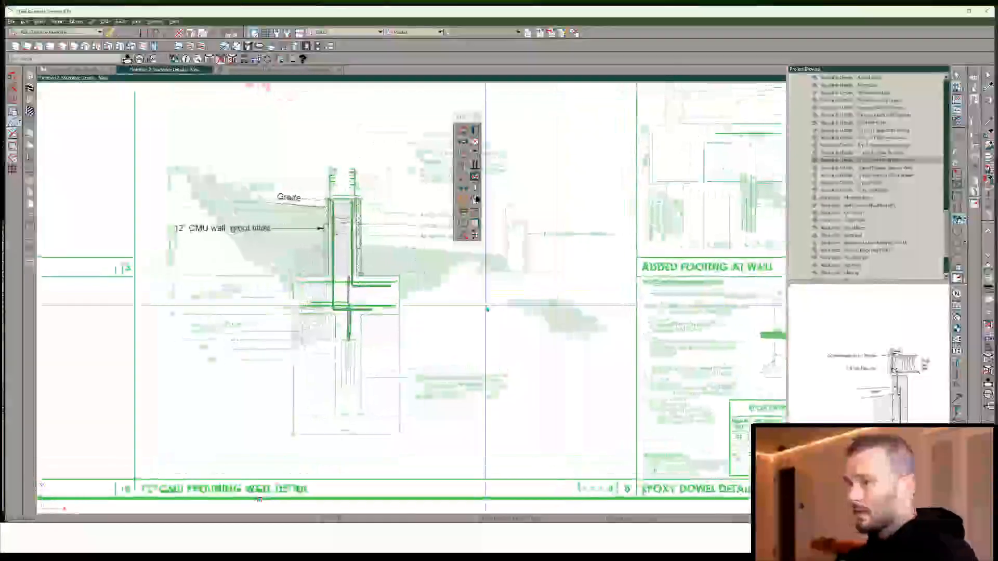
scroll(486, 308, "up", 6)
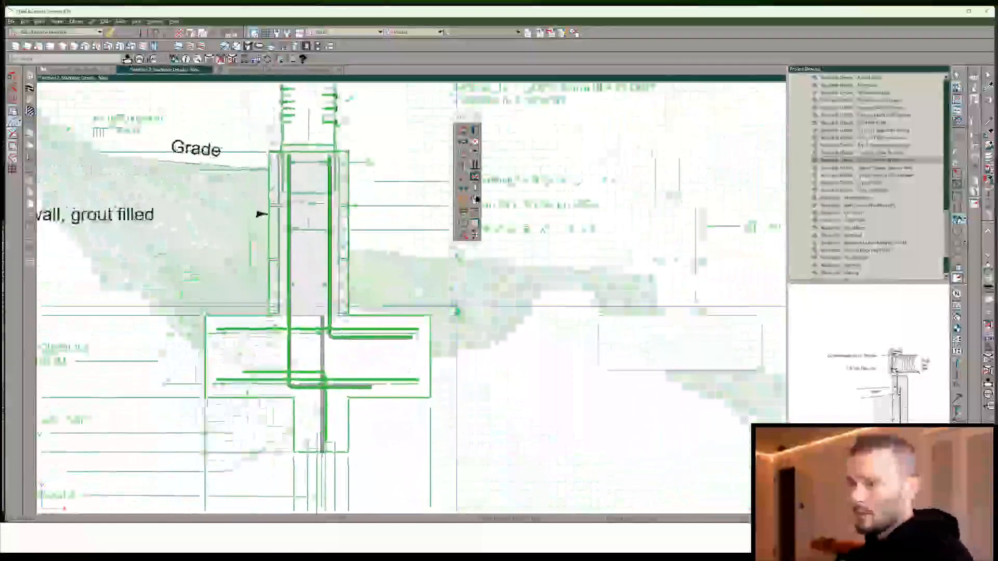
scroll(457, 312, "up", 3)
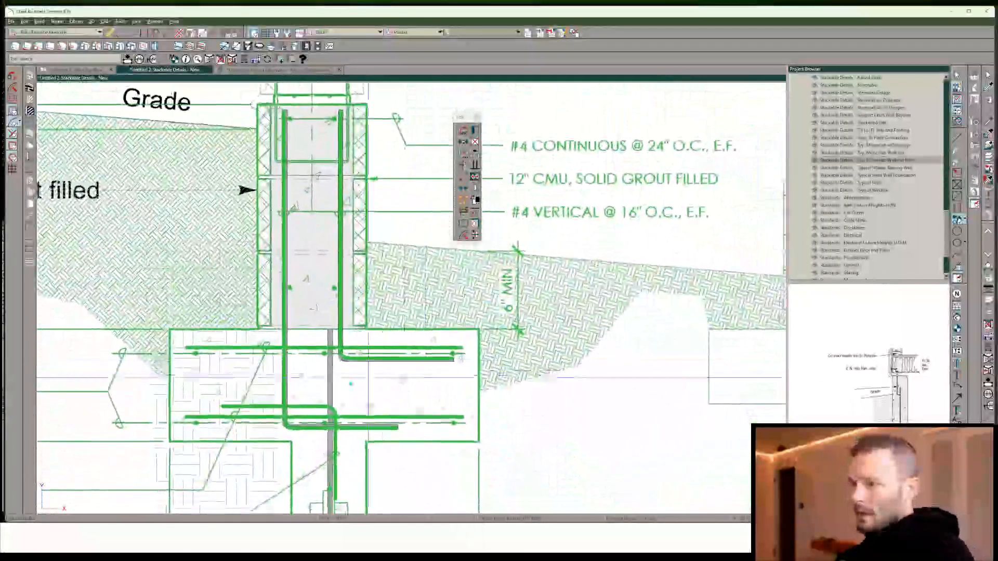
Turn the straight vertical rebar at the wall's center horizontal and place it along the footing's upper bar in the reference PDF
scroll(350, 384, "down", 2)
scroll(338, 365, "down", 1)
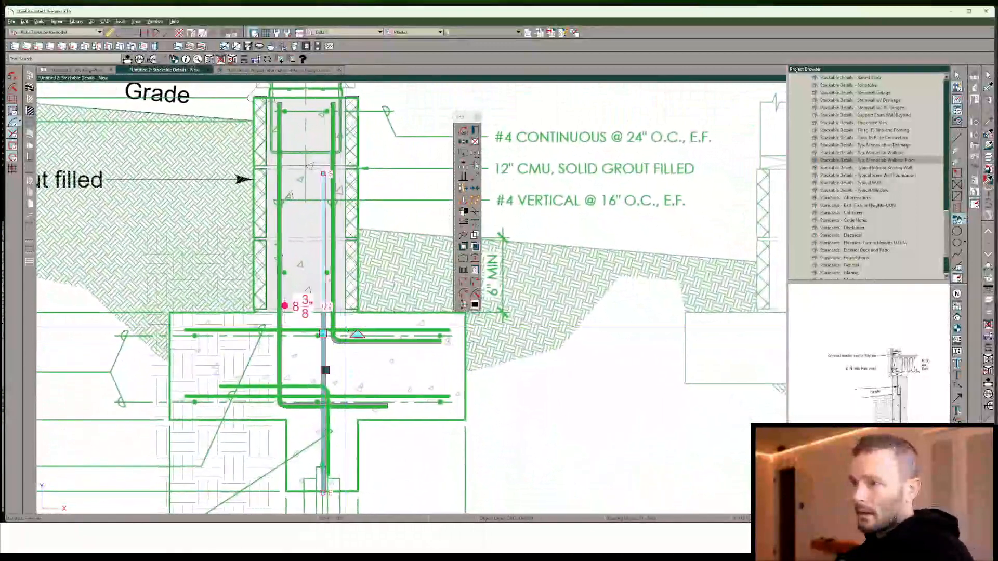
left_click_drag(327, 380, 320, 386)
scroll(329, 337, "up", 3)
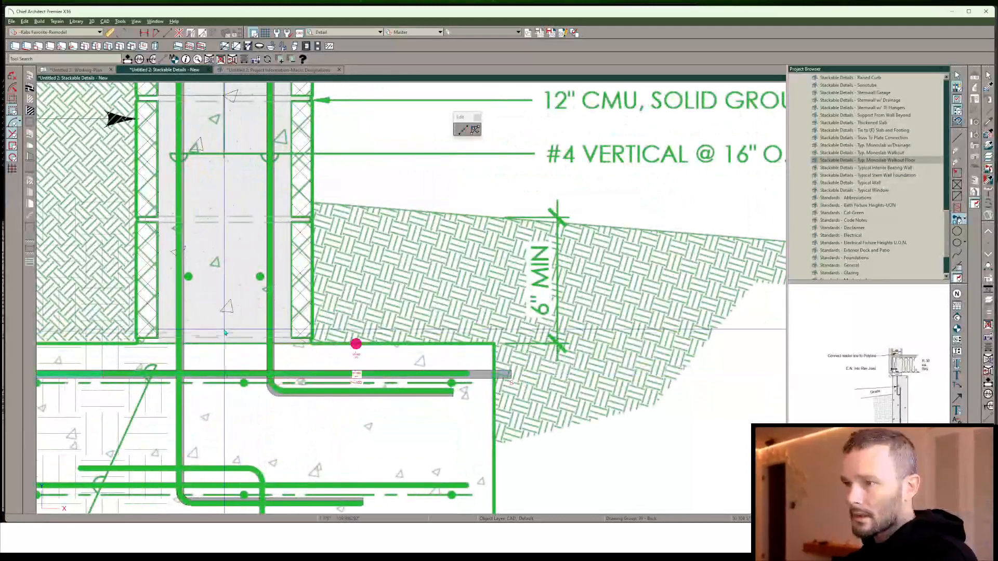
Fit the wall fill polyline's upper and left edges to the CMU wall outline in the reference PDF
scroll(413, 336, "down", 3)
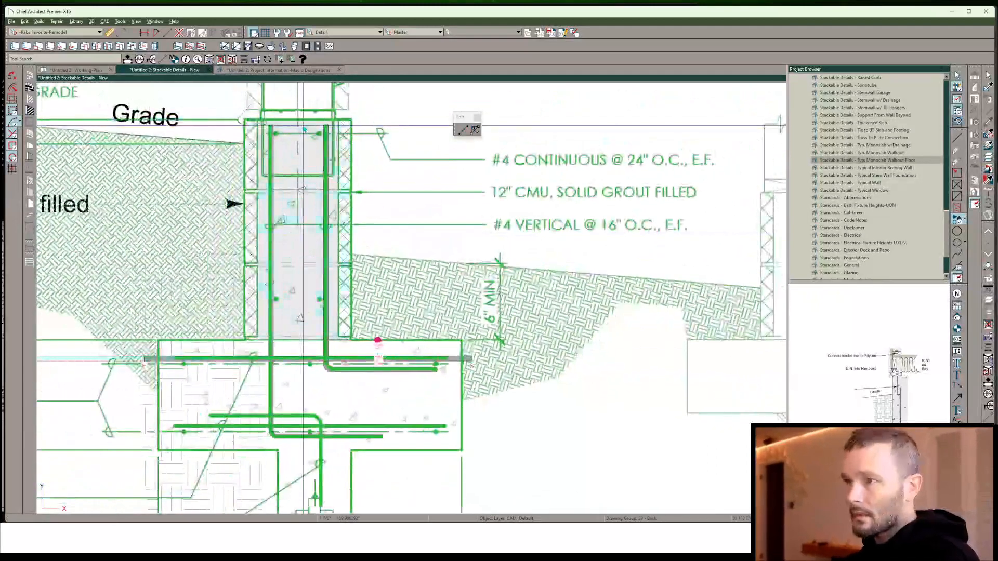
left_click_drag(298, 124, 298, 118)
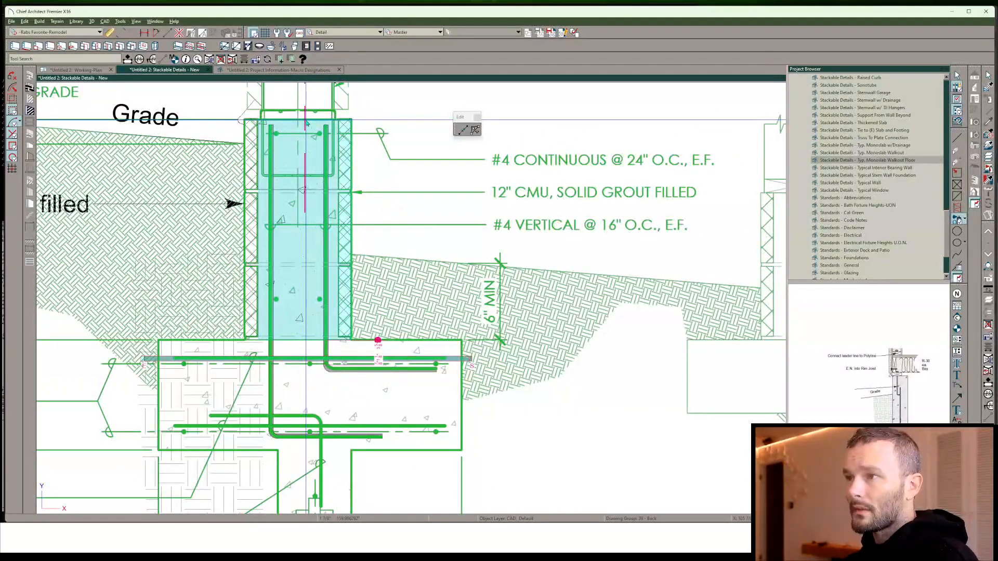
left_click(306, 122)
left_click(267, 143)
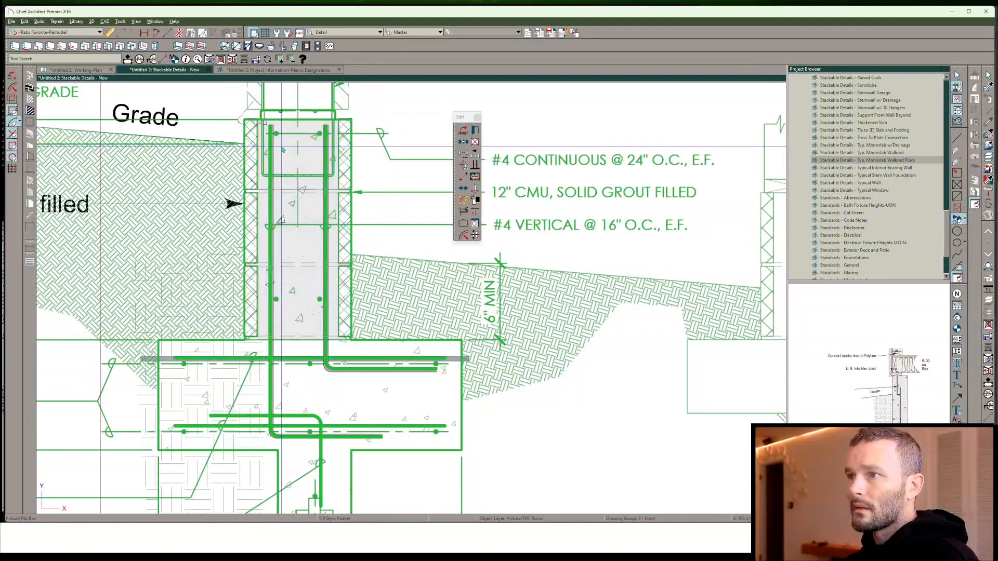
left_click_drag(258, 229, 244, 229)
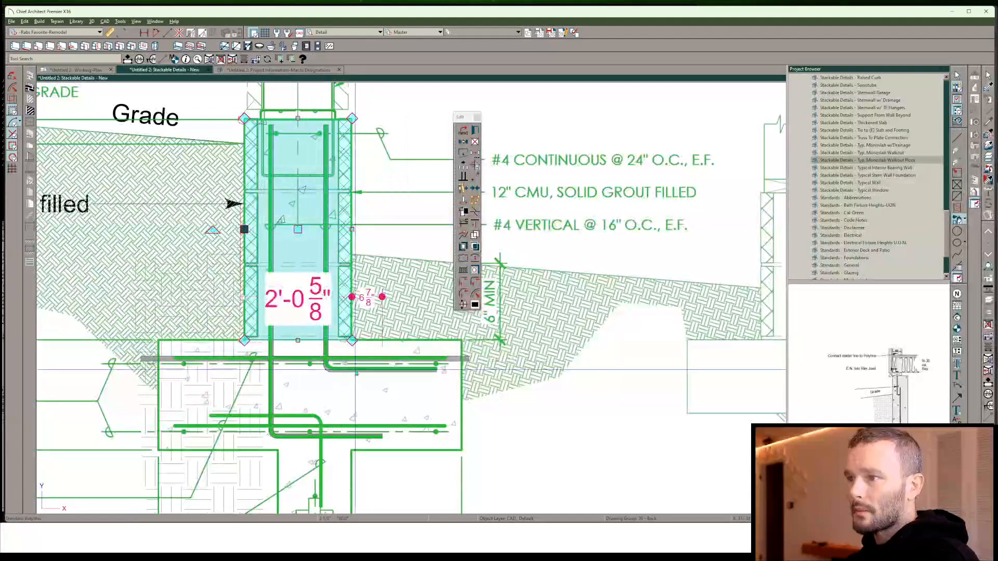
Trim both ends of the horizontal rebar to about 5'-2 5/8" long, matching the footing's upper bar in the reference PDF
left_click(306, 358)
key("m")
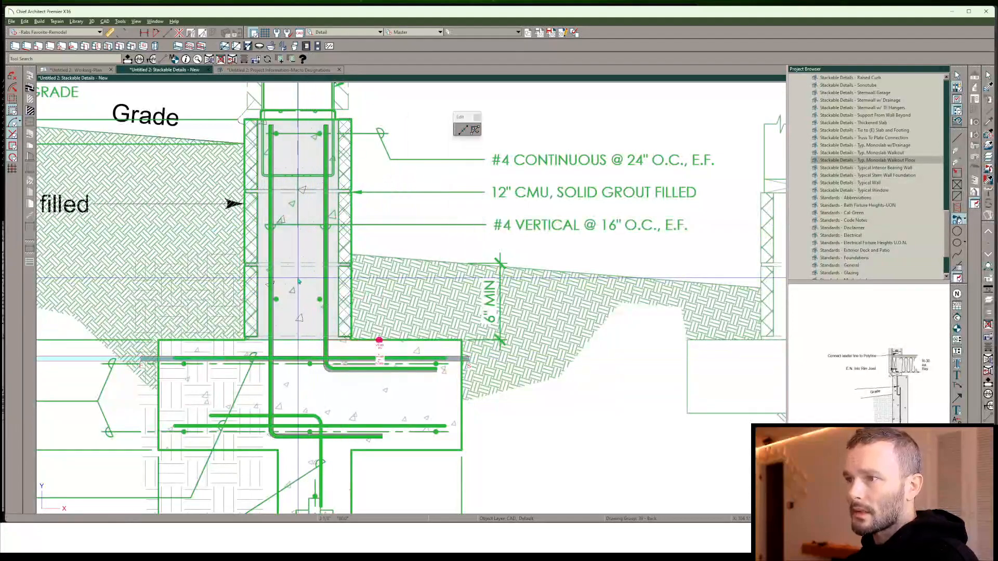
left_click(291, 359)
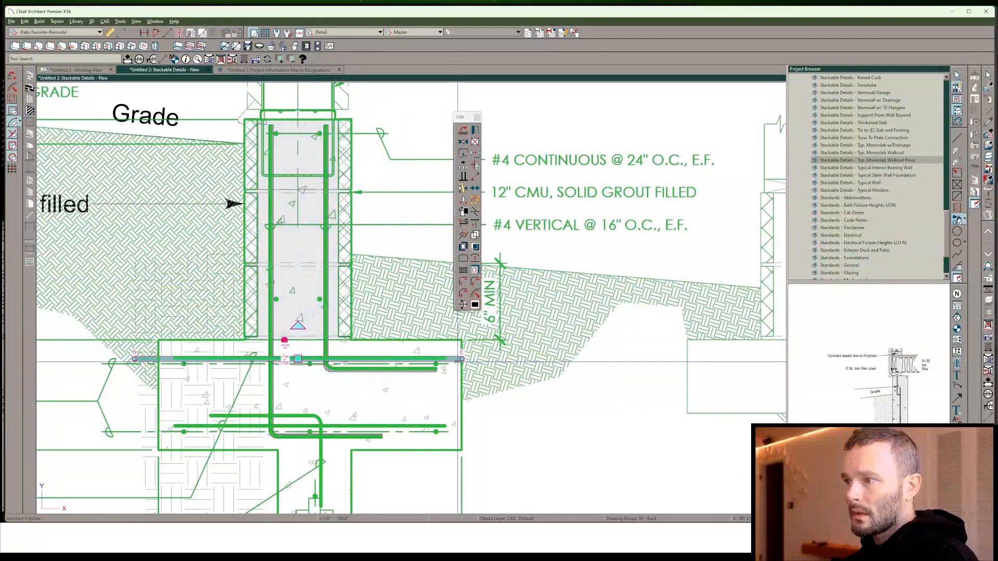
left_click_drag(446, 361, 445, 360)
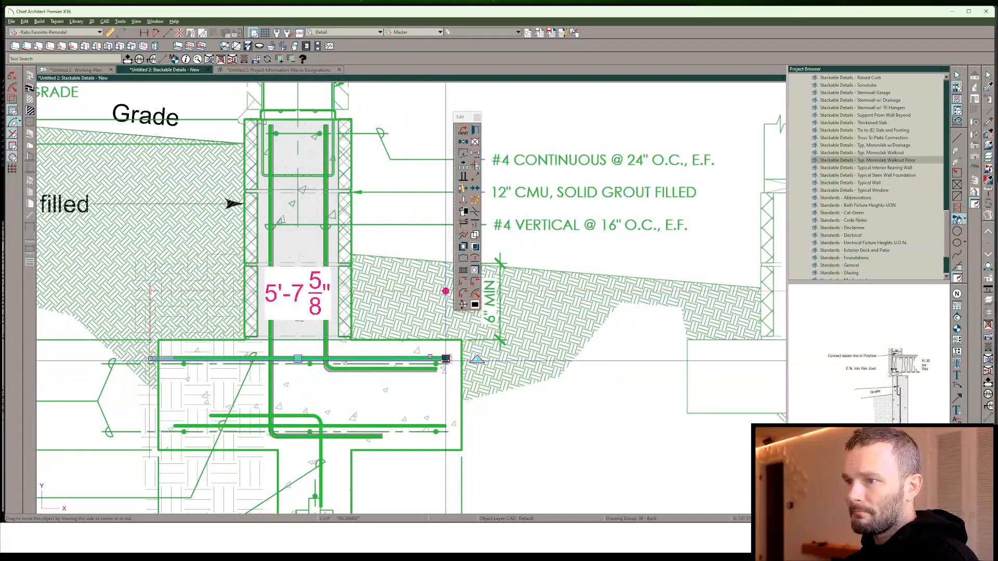
left_click_drag(151, 358, 172, 359)
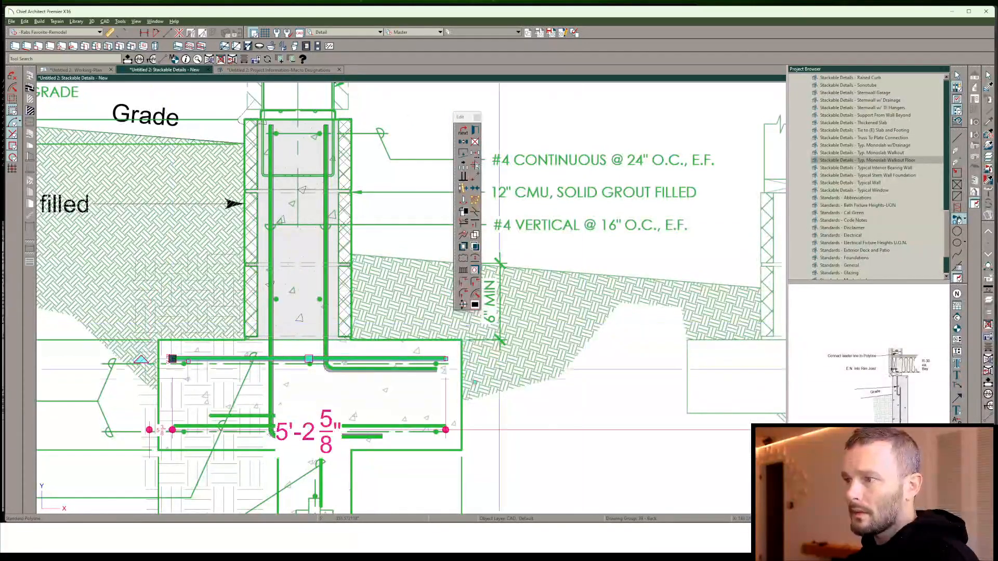
left_click(305, 323)
key("Escape")
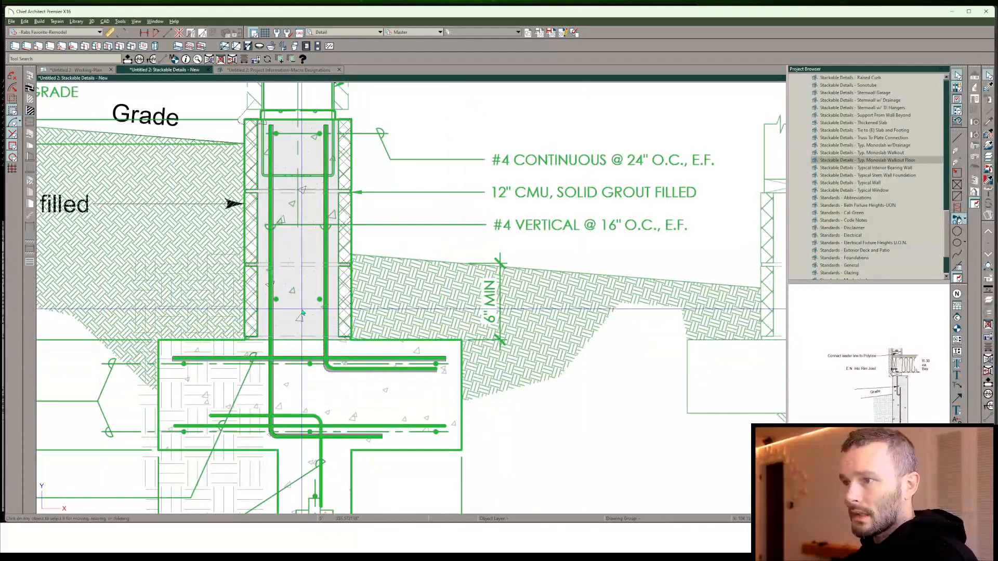
Copy the CMU wall's fill polyline and place the copy directly below the wall over the footing
left_click(302, 312)
mouse_move(417, 332)
middle_mouse_down()
mouse_move(401, 282)
mouse_move(403, 322)
middle_mouse_up()
scroll(409, 284, "down", 1)
scroll(362, 336, "up", 1)
middle_click_drag(287, 339, 280, 335)
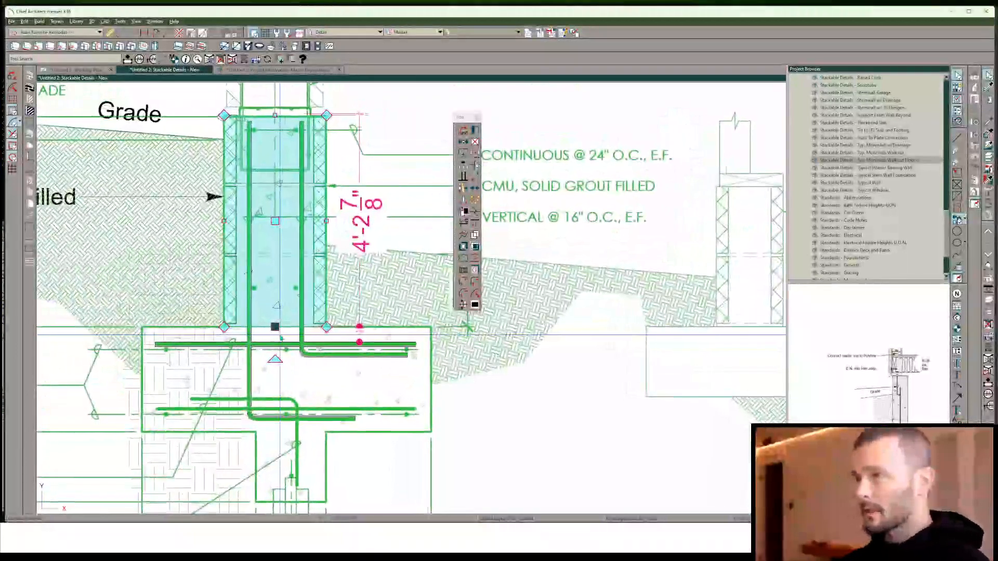
key("ctrl+c")
left_click_drag(277, 221, 282, 433)
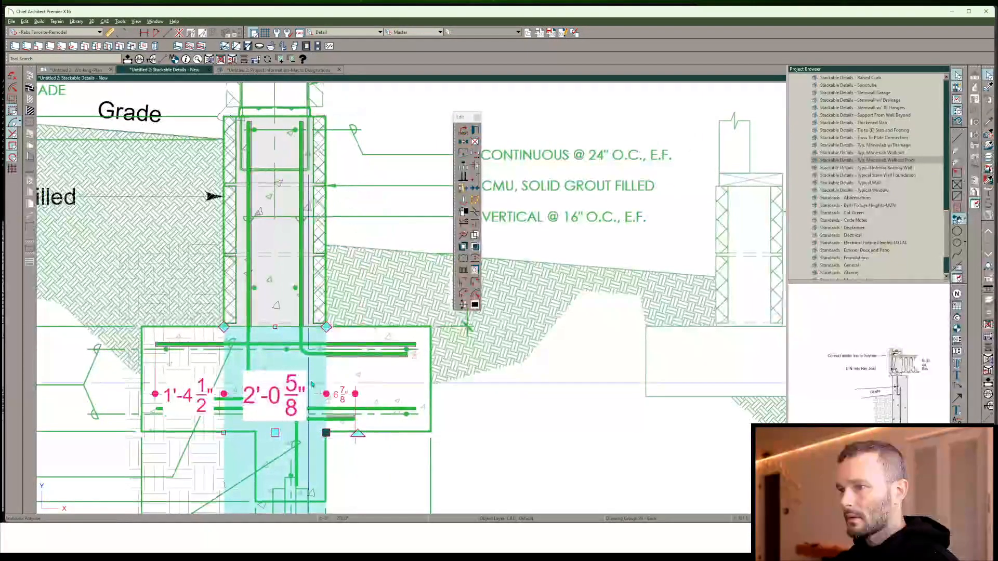
Extend the copied fill to the footing's right edge and break its lower edge to form the 2'-1 1/4" footing and 1'-5 1/8" stem
middle_click_drag(337, 434, 328, 423)
left_click_drag(317, 422, 422, 397)
middle_click_drag(422, 397, 395, 293)
scroll(395, 294, "down", 2)
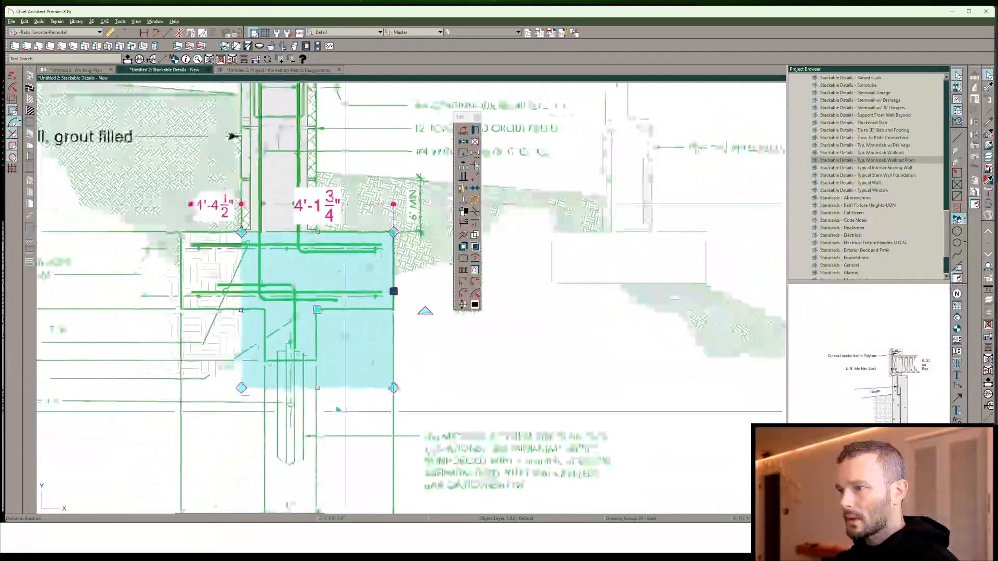
key("3")
left_click(318, 389)
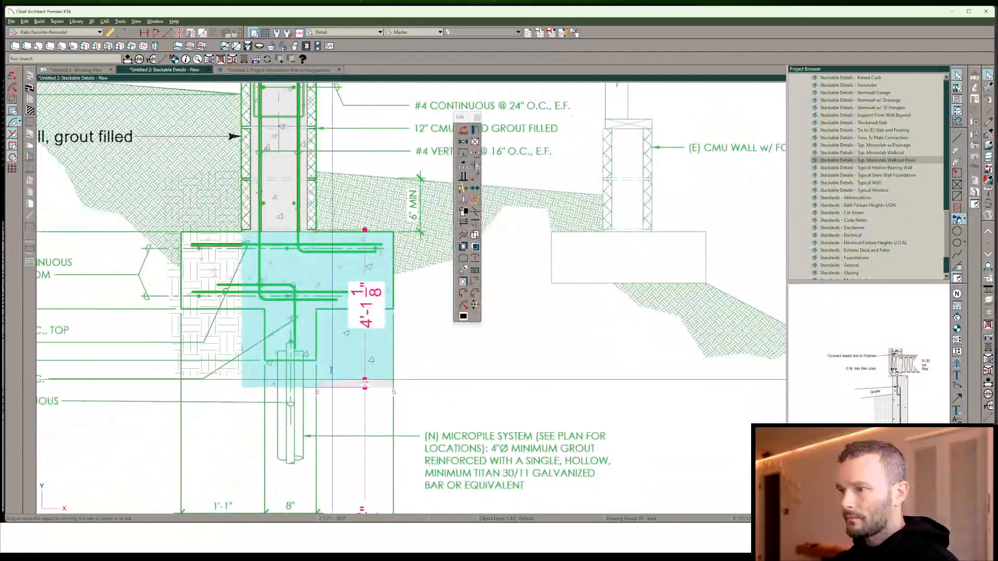
left_click_drag(333, 379, 321, 310)
left_click_drag(281, 389, 280, 361)
scroll(309, 317, "up", 2)
middle_click_drag(310, 317, 313, 356)
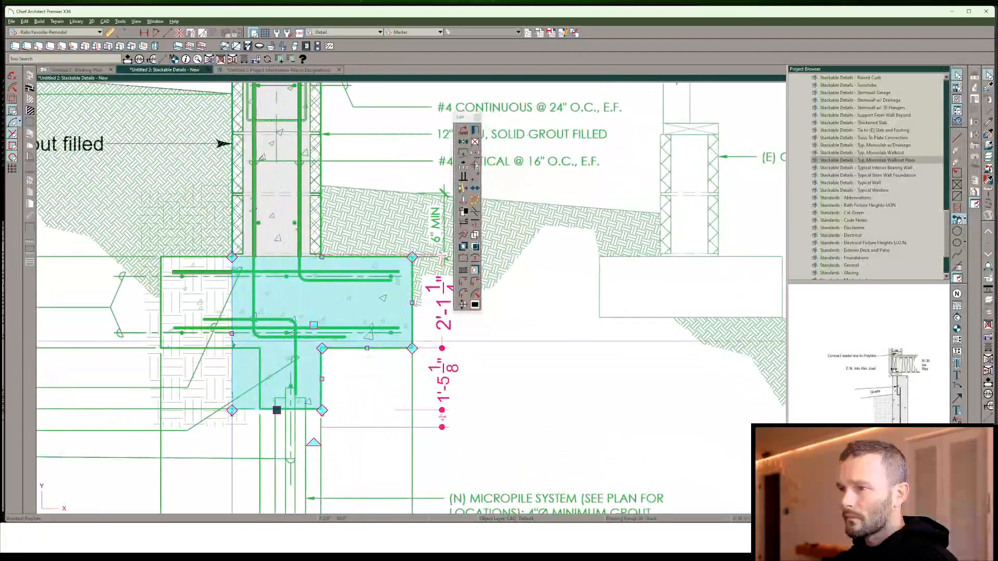
Break the footing fill's left edge, narrow the stem to about 1'-5 1/4" and extend the upper part to the footing's left edge
key("3")
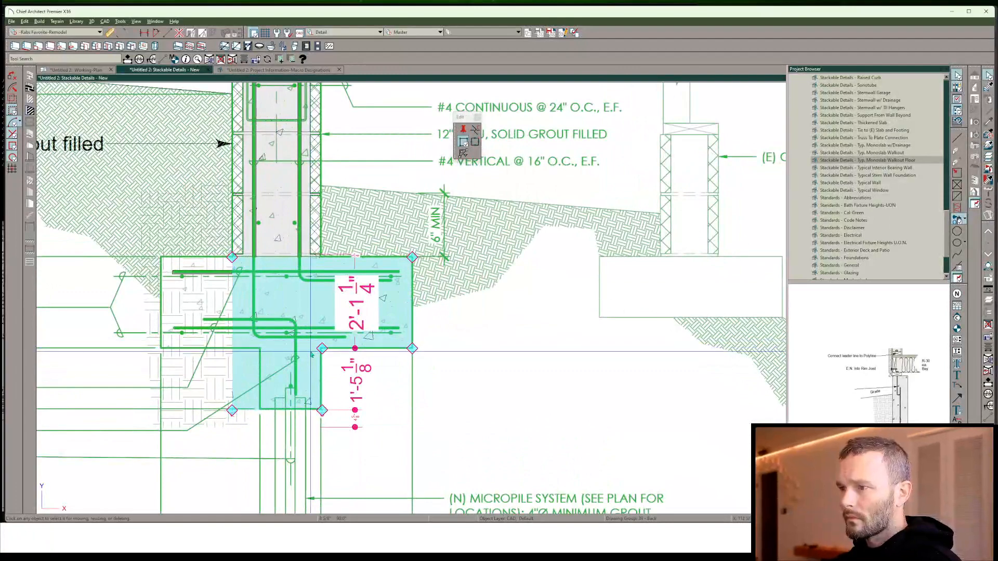
left_click_drag(235, 353, 260, 369)
left_click_drag(232, 303, 161, 298)
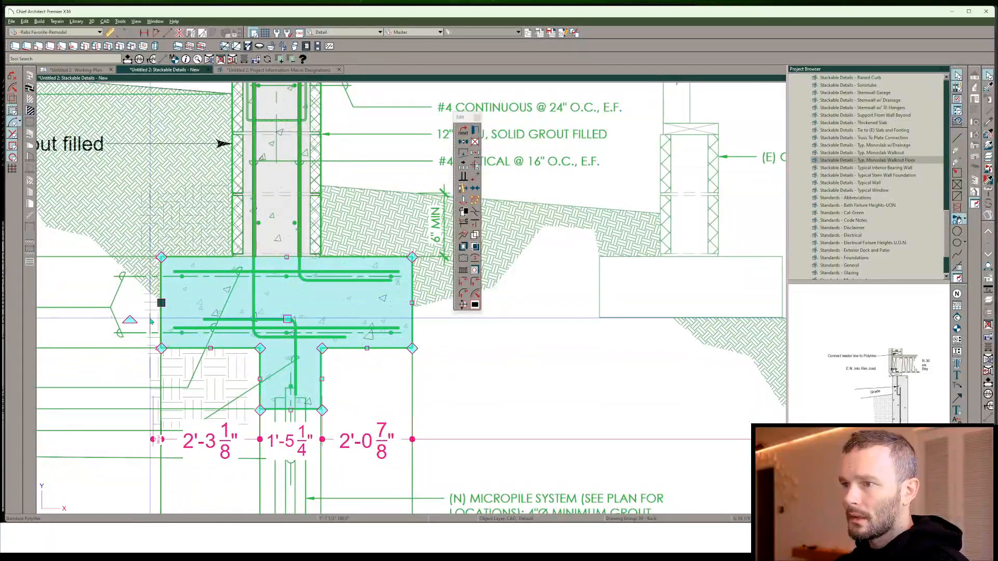
left_click(129, 318)
Move the earth fill polyline up beside the CMU wall and break its lower-left edge to follow the sloped backfill in the reference PDF
scroll(203, 388, "down", 1)
left_click(204, 390)
left_click(209, 387)
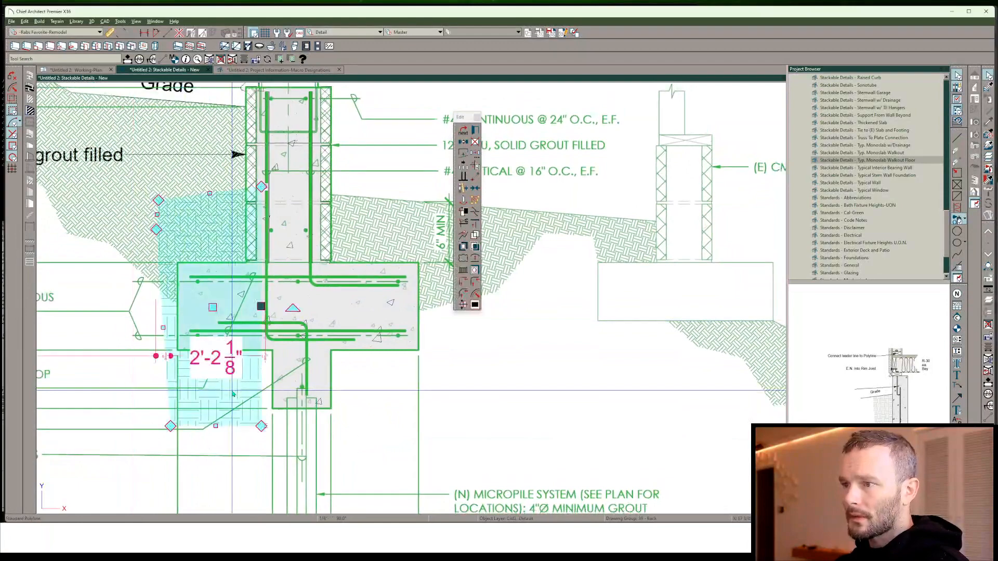
scroll(209, 385, "down", 3)
middle_click_drag(212, 328, 280, 362)
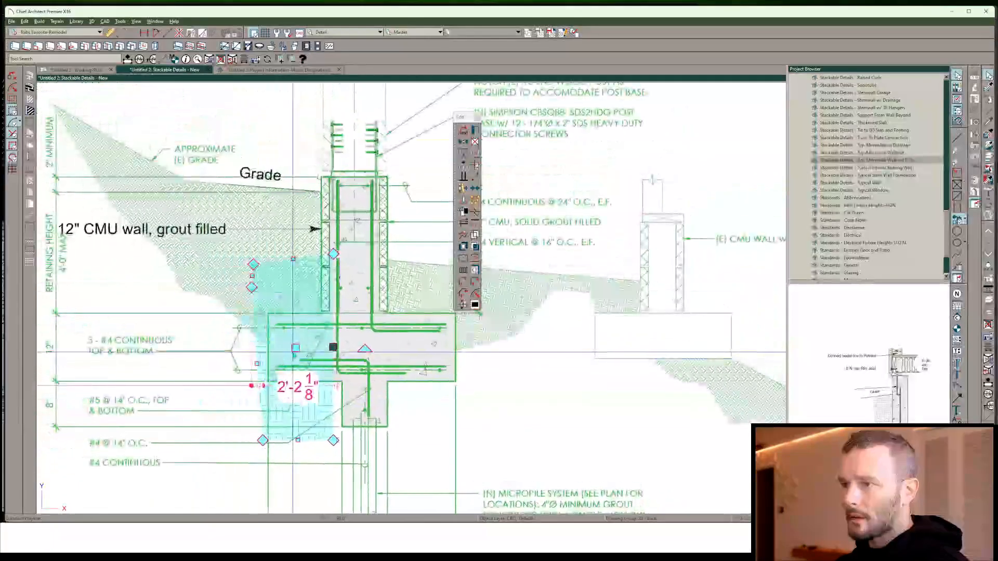
mouse_move(296, 350)
left_mouse_down()
mouse_move(284, 265)
mouse_move(289, 279)
left_mouse_up()
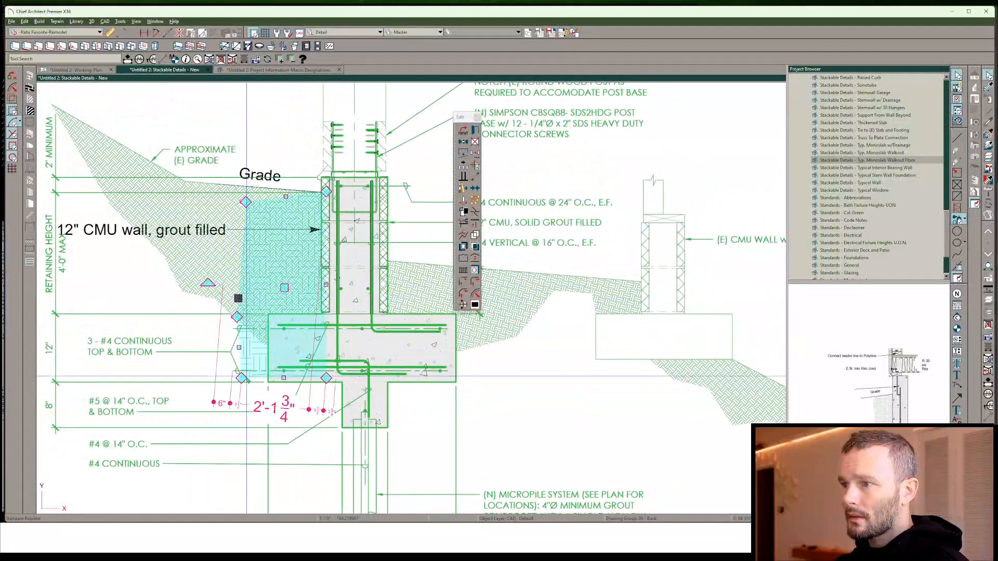
left_click_drag(238, 362, 237, 340)
left_click(251, 345)
mouse_move(321, 213)
middle_mouse_down()
mouse_move(315, 232)
mouse_move(325, 232)
middle_mouse_up()
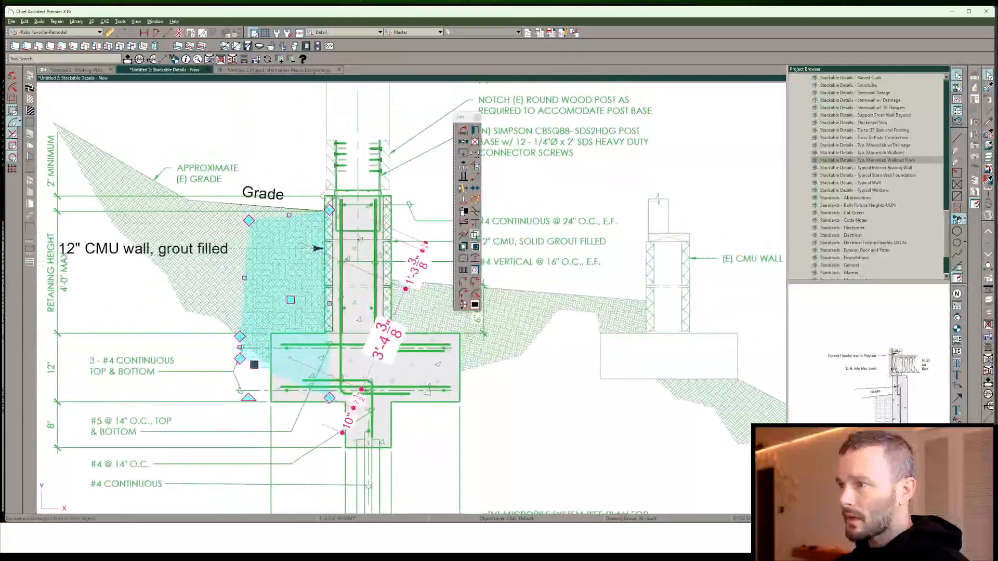
Subtract the footing fill's shape from the earth fill polyline
left_click(425, 369)
left_click(422, 369)
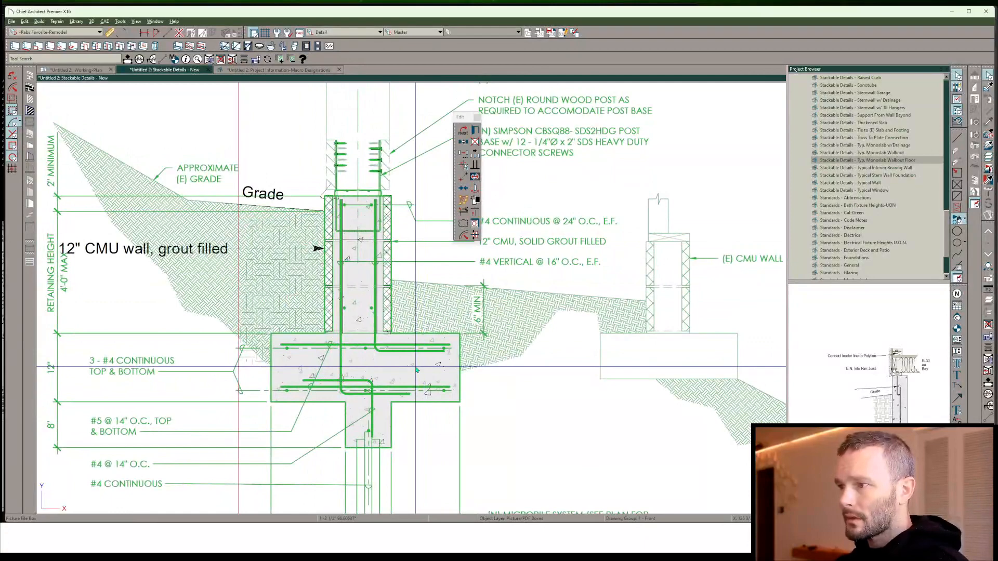
left_click(415, 369)
key("ctrl+c")
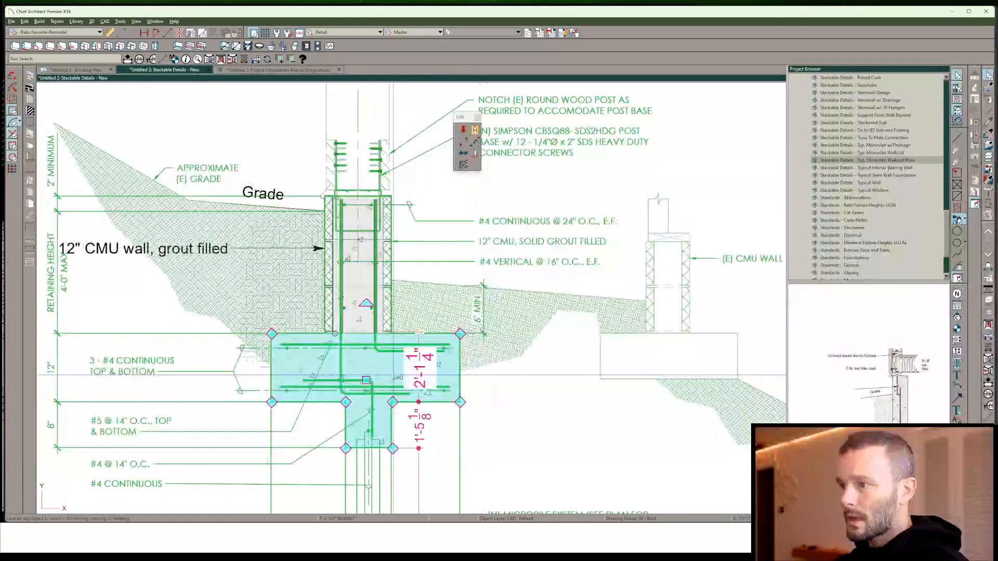
left_click(280, 296)
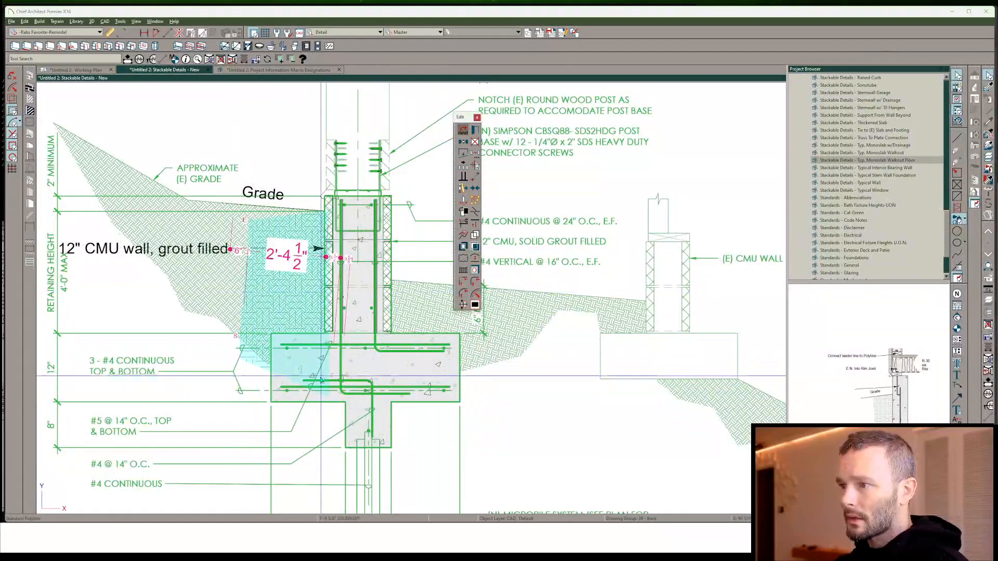
left_click(279, 400)
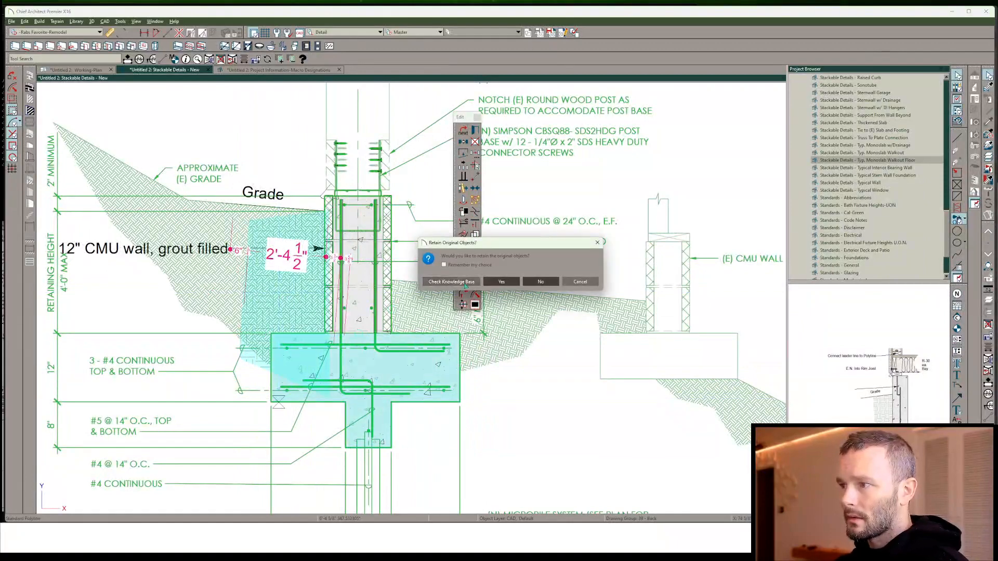
left_click(545, 282)
scroll(281, 300, "up", 2)
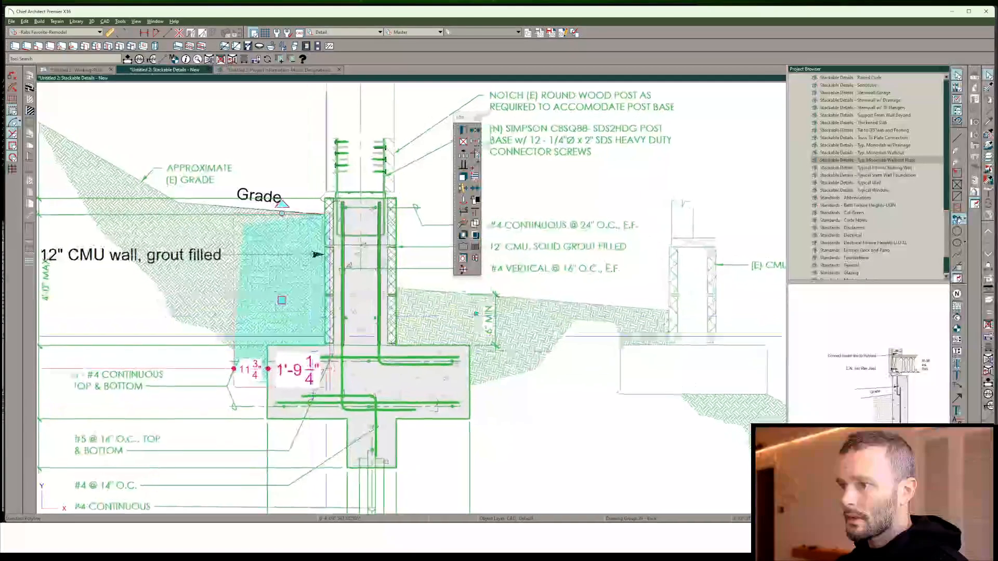
Subtract the CMU wall fill's shape from the earth fill polyline
scroll(281, 300, "up", 3)
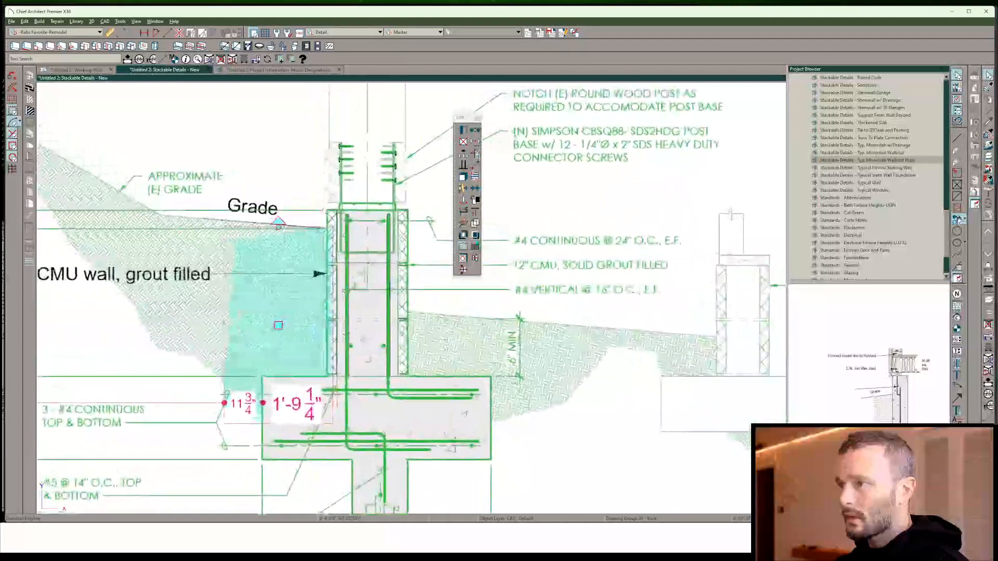
middle_click_drag(286, 297, 295, 303)
left_click(475, 235)
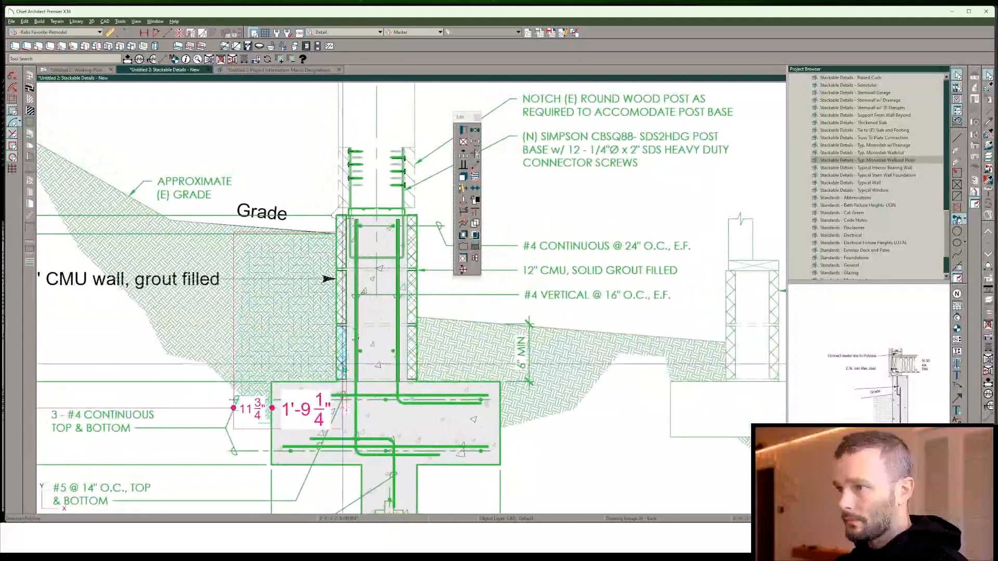
left_click(389, 383)
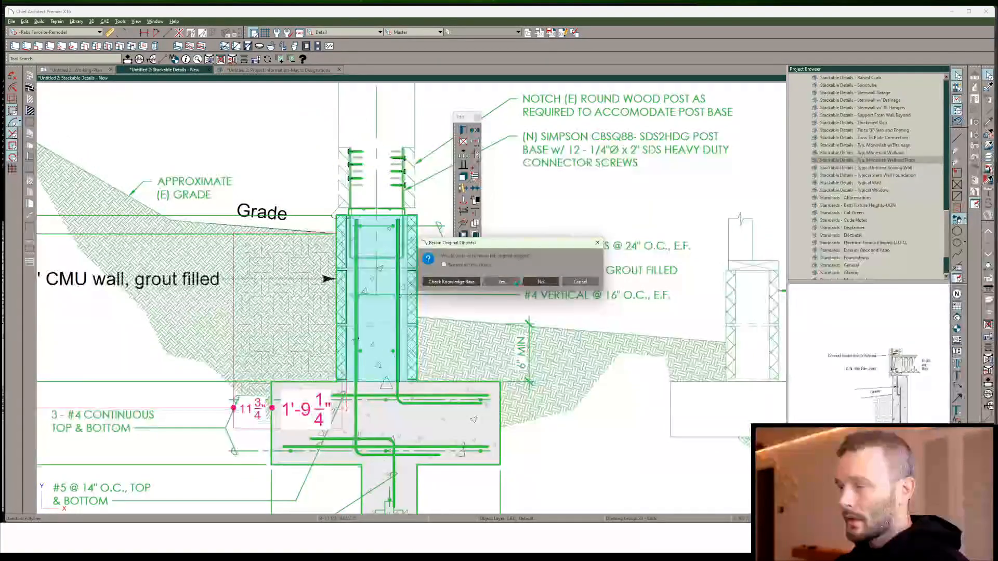
key("Escape")
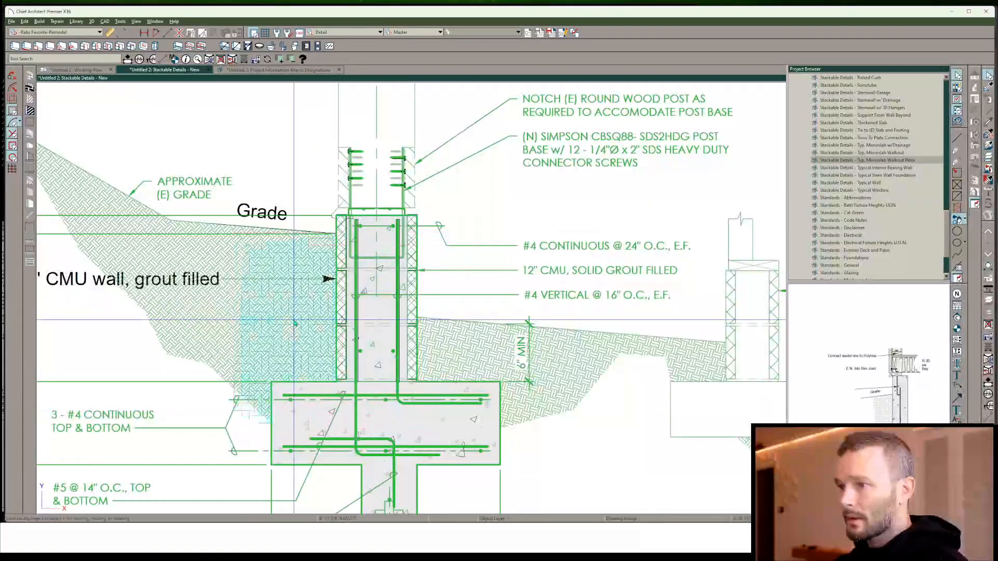
Stretch the earth fill's upper-left corner up to the grade line in the reference PDF
left_click(286, 323)
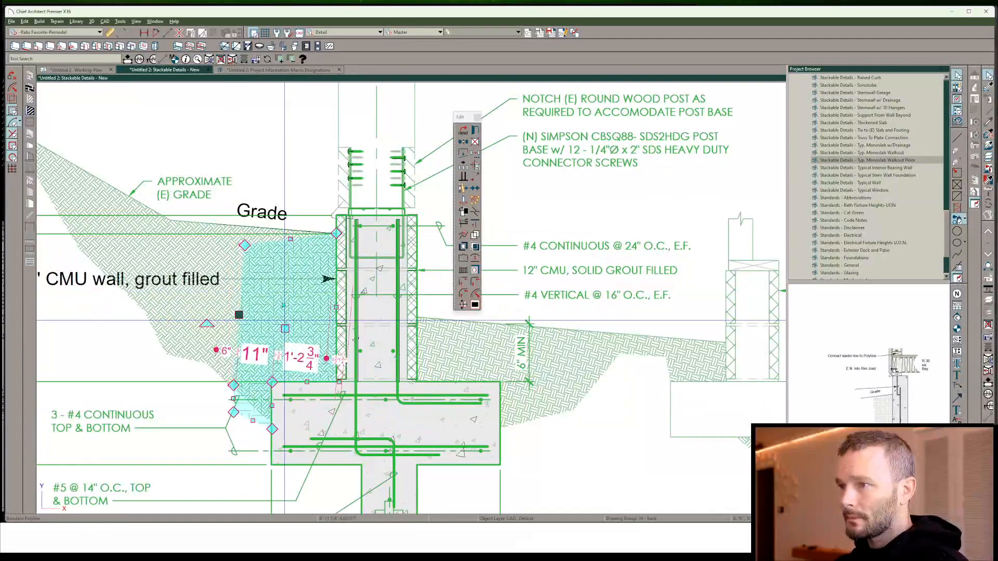
scroll(284, 321, "down", 1)
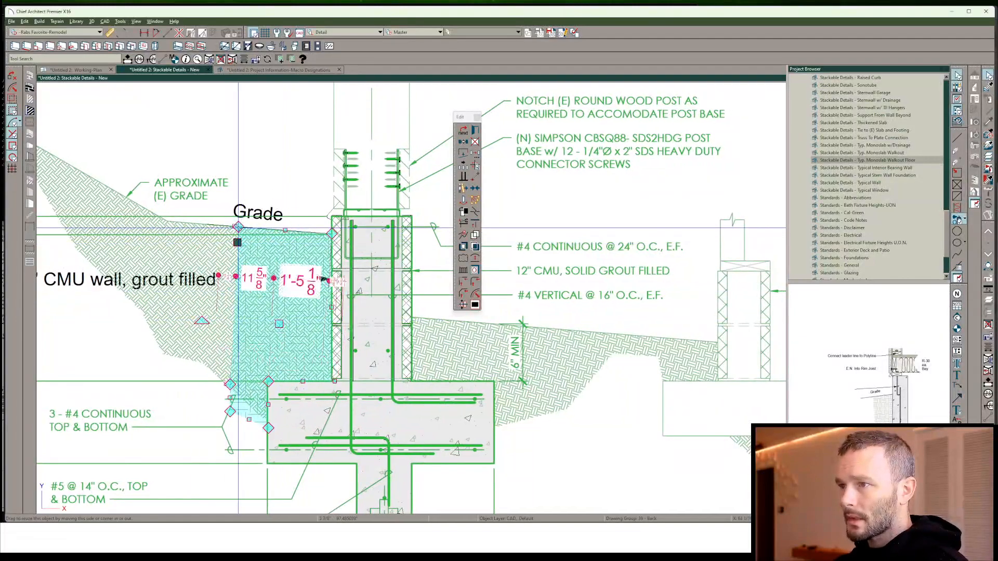
scroll(306, 343, "down", 2)
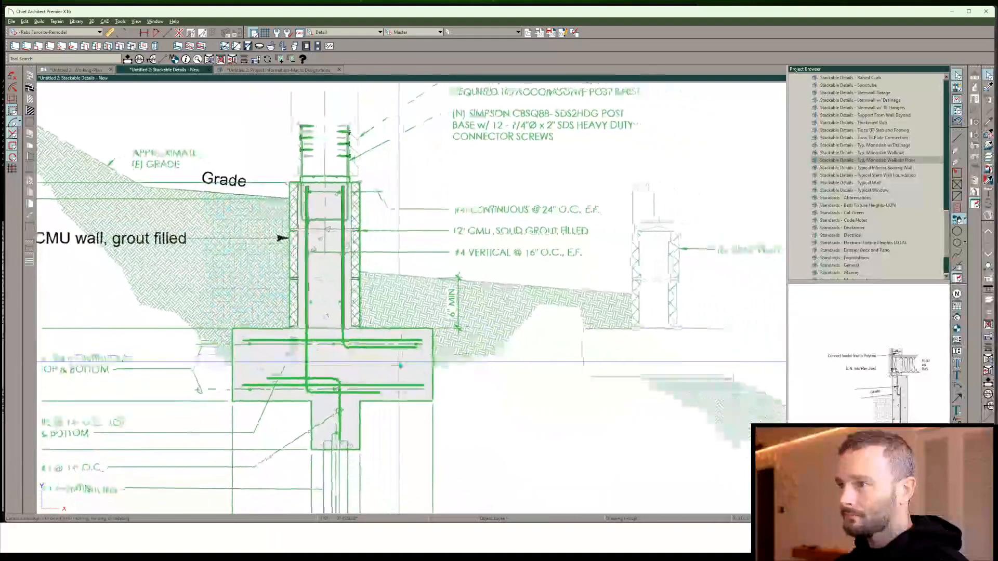
Place a flipped hooked rebar over the reference PDF's bent bar that runs down into the footing stem
scroll(528, 371, "down", 1)
scroll(529, 373, "up", 3)
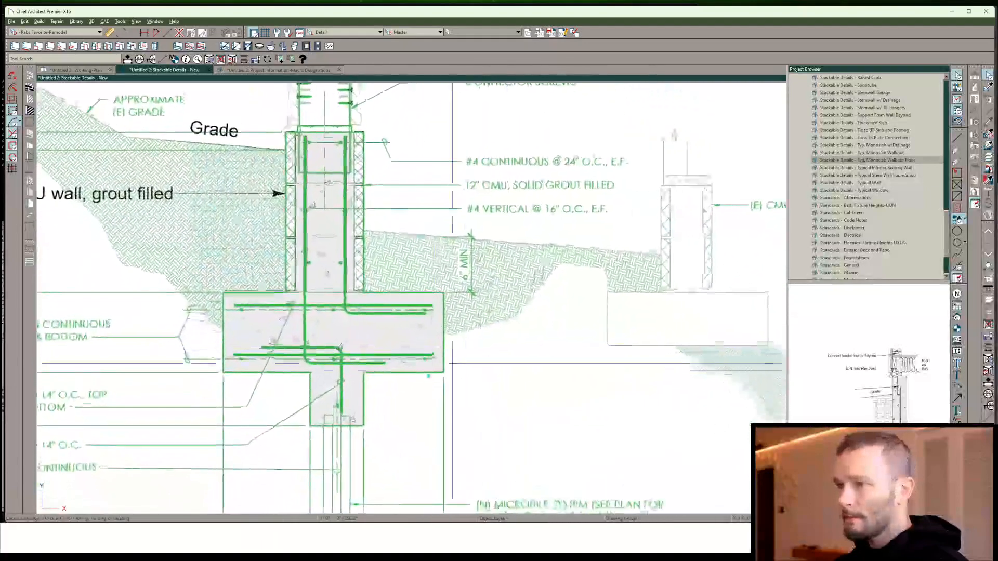
left_click(363, 391)
scroll(363, 390, "up", 2)
middle_click_drag(363, 390, 369, 427)
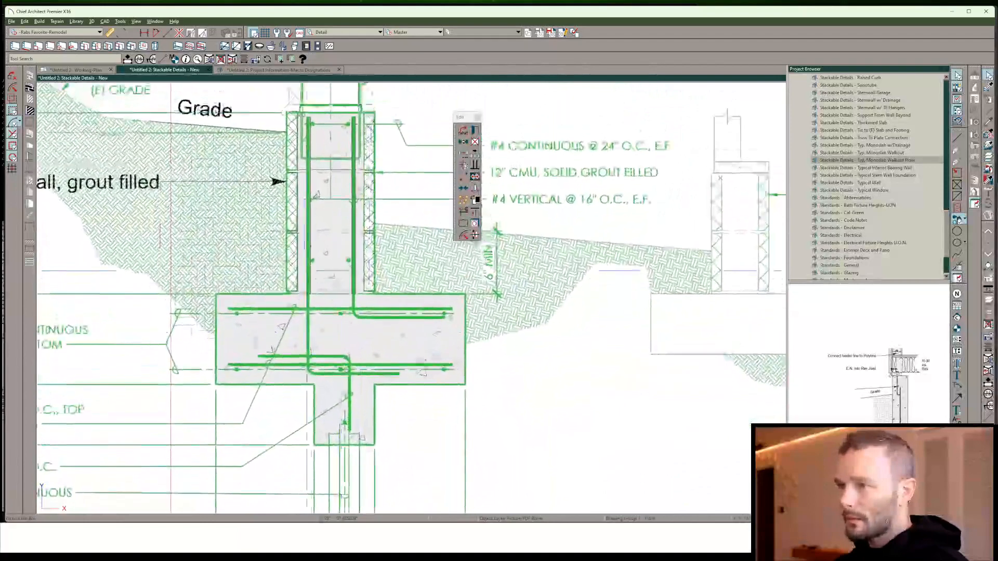
left_click(349, 375)
scroll(349, 375, "up", 1)
mouse_move(348, 375)
middle_mouse_down()
mouse_move(364, 396)
mouse_move(376, 350)
middle_mouse_up()
scroll(382, 382, "up", 2)
scroll(313, 361, "down", 2)
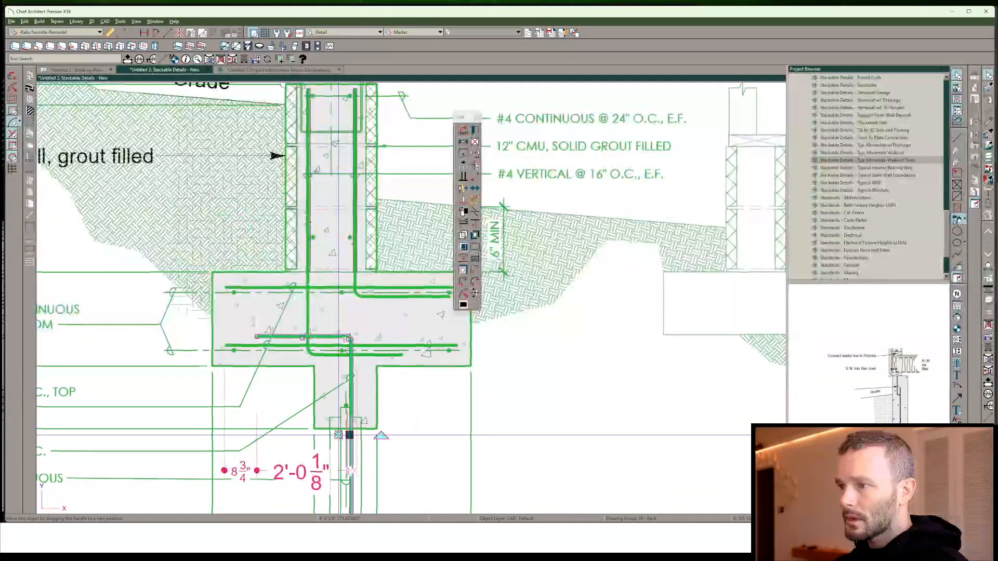
Shorten the stem rebar's vertical leg to about 1'-7 7/8" so it ends at the reference PDF bar's lower end
scroll(339, 435, "down", 1)
mouse_move(339, 435)
middle_mouse_down()
mouse_move(319, 374)
mouse_move(329, 380)
middle_mouse_up()
scroll(329, 447, "down", 1)
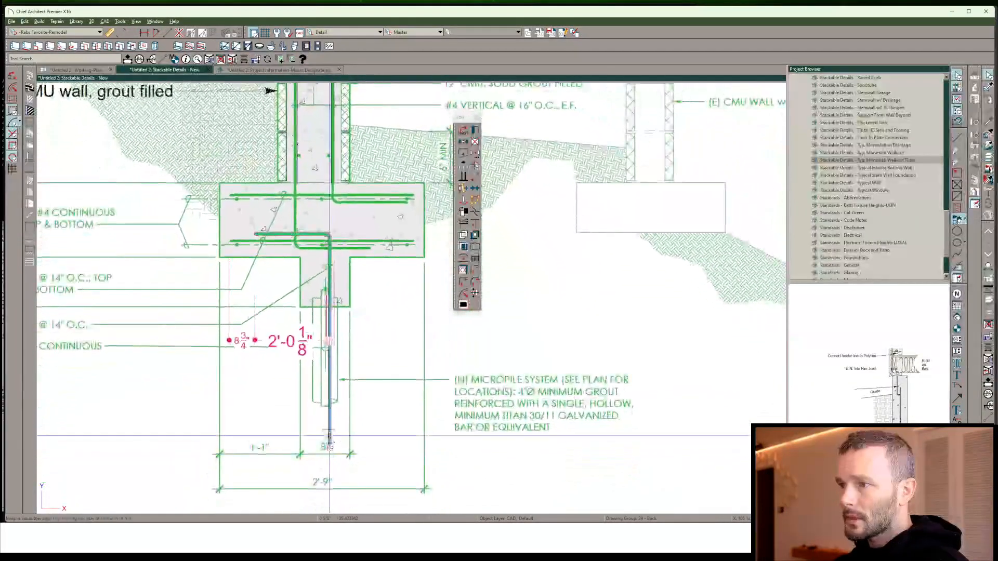
scroll(329, 437, "down", 3)
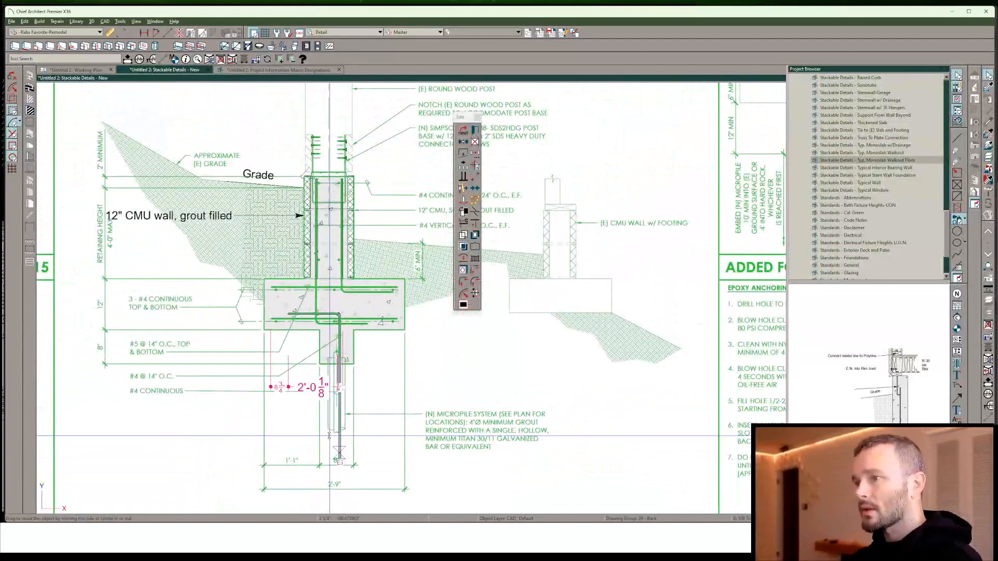
scroll(377, 312, "up", 5)
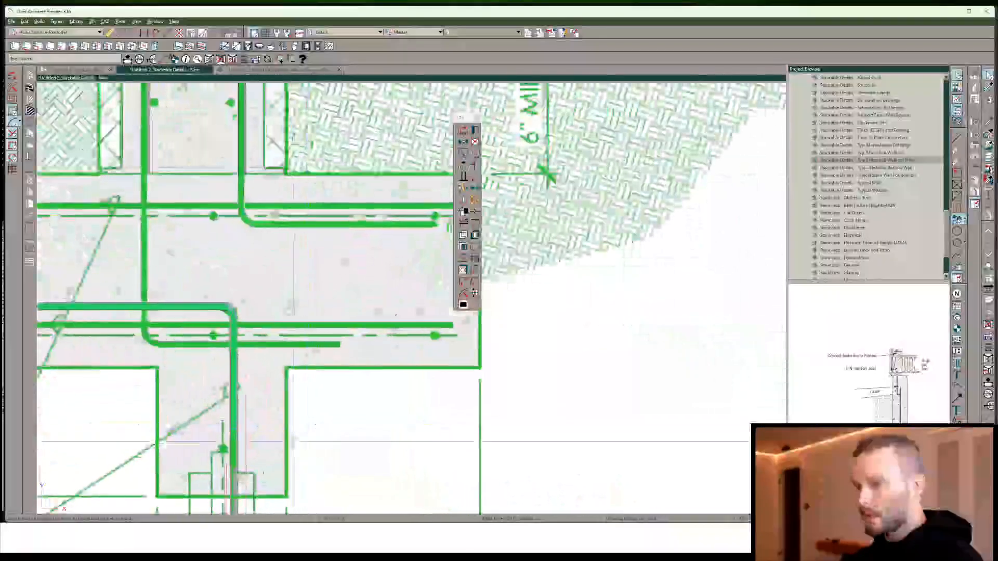
left_click(234, 467)
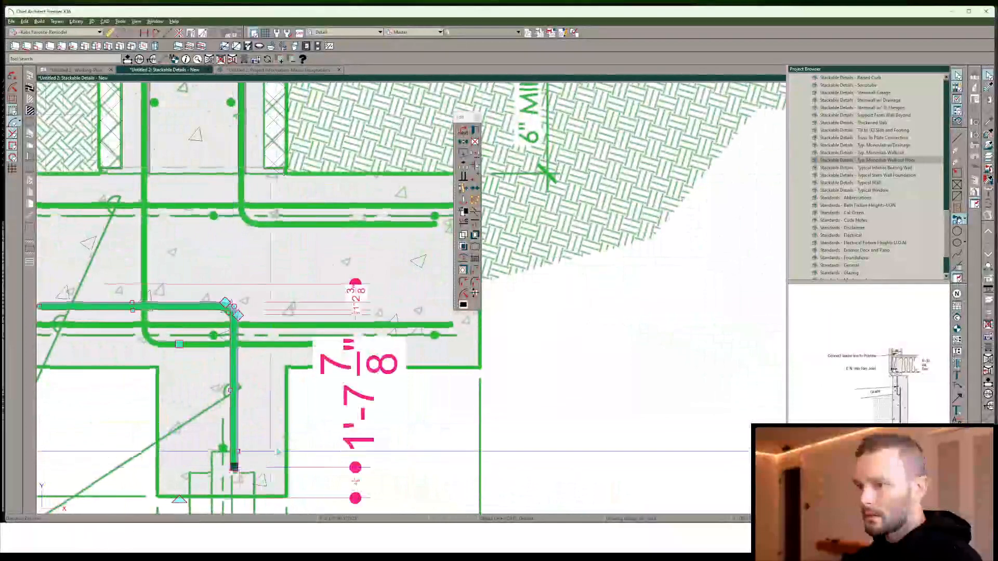
scroll(299, 425, "down", 2)
scroll(338, 359, "down", 6)
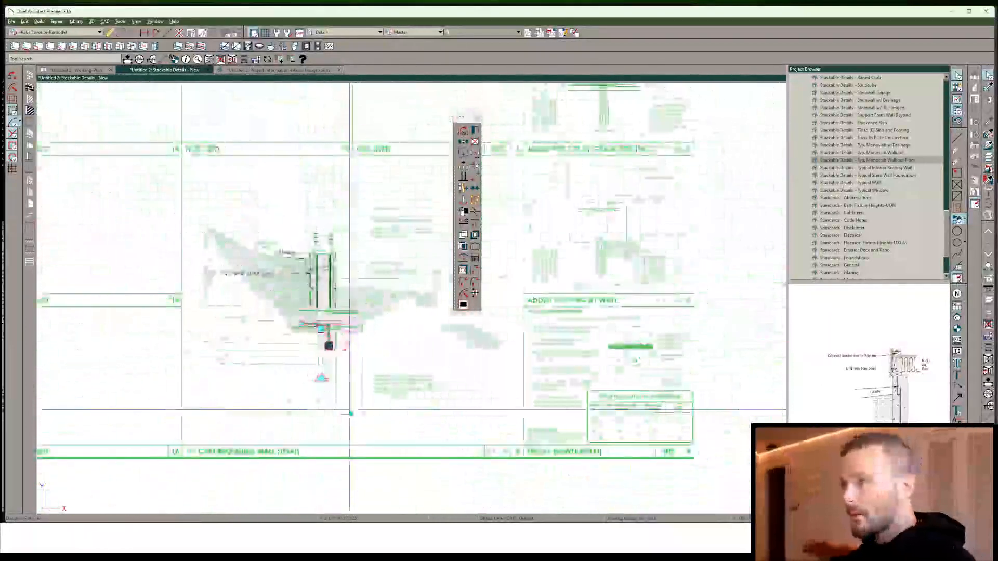
scroll(480, 363, "down", 5)
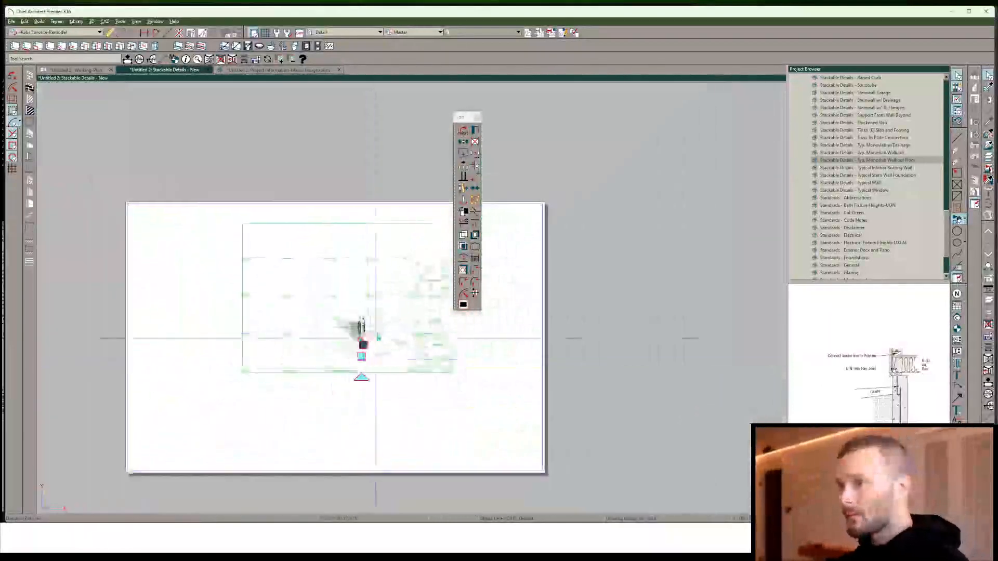
scroll(356, 273, "up", 6)
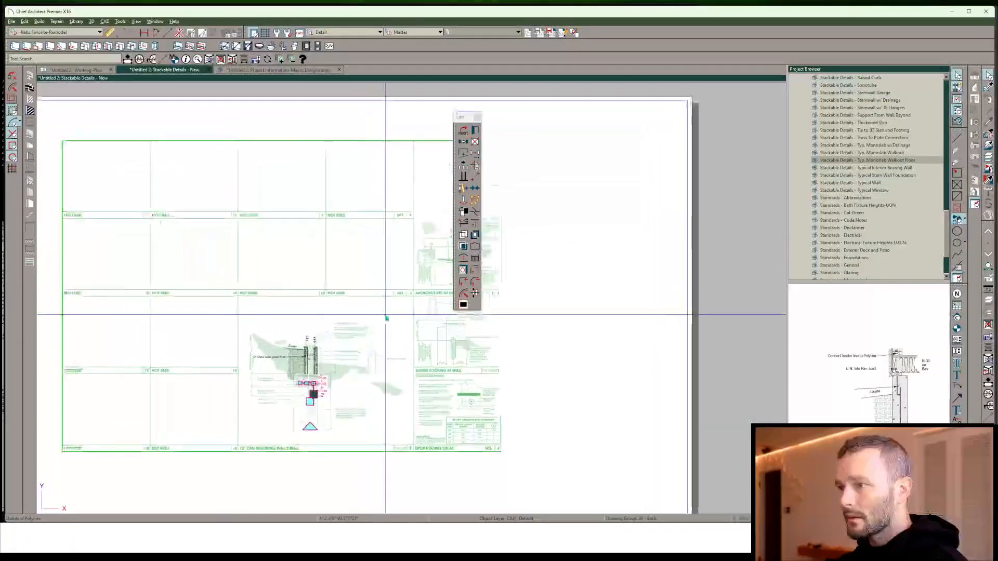
scroll(375, 326, "up", 3)
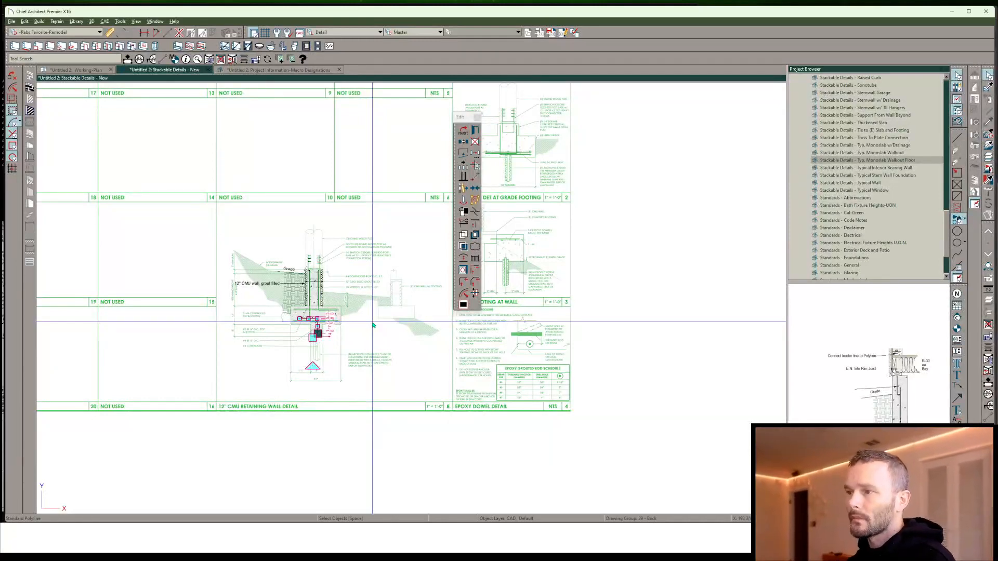
Copy the footing's upper straight rebar about 1'-1 7/8" down onto the reference PDF's lower horizontal bar
scroll(372, 325, "up", 5)
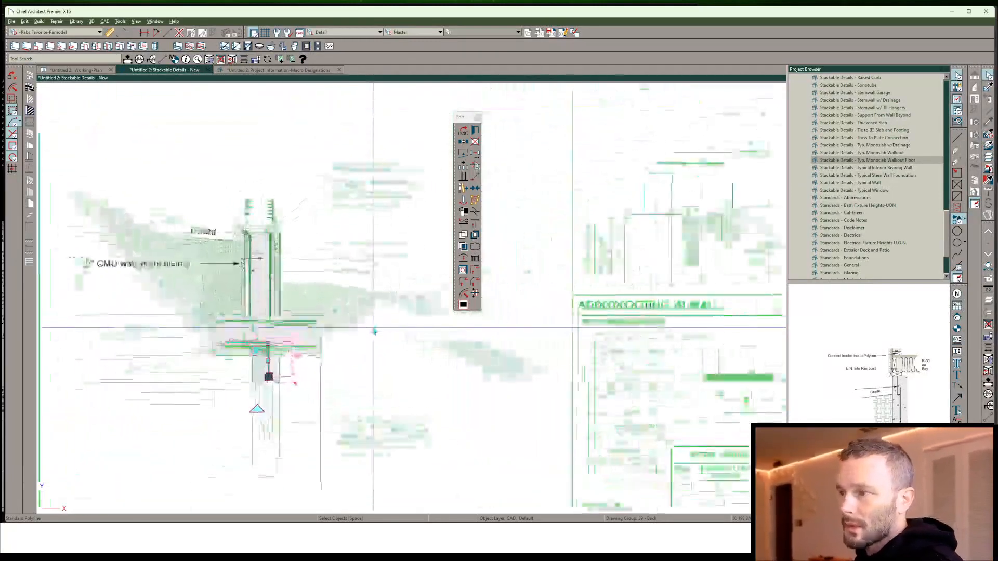
scroll(372, 327, "up", 5)
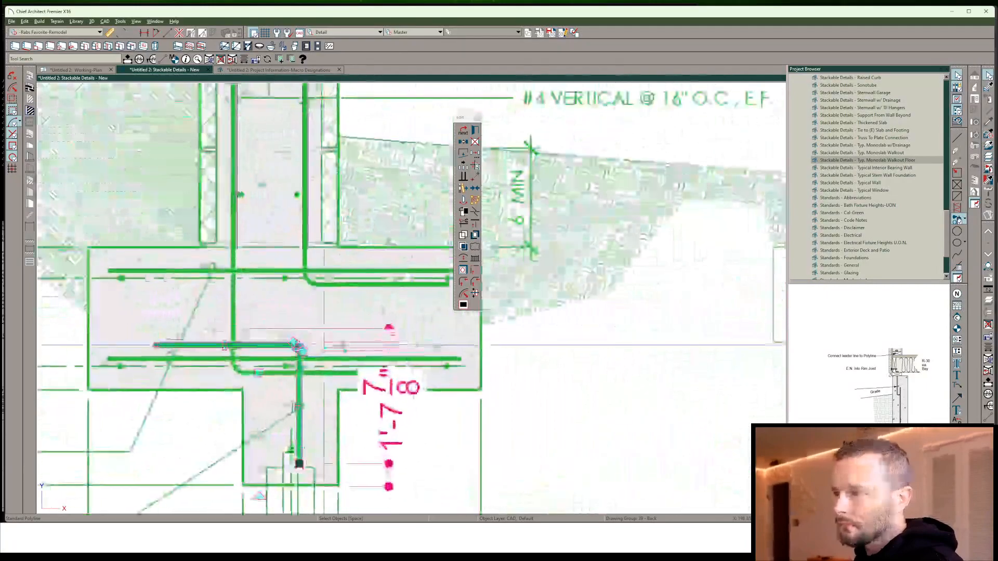
left_click(289, 271)
scroll(289, 272, "down", 2)
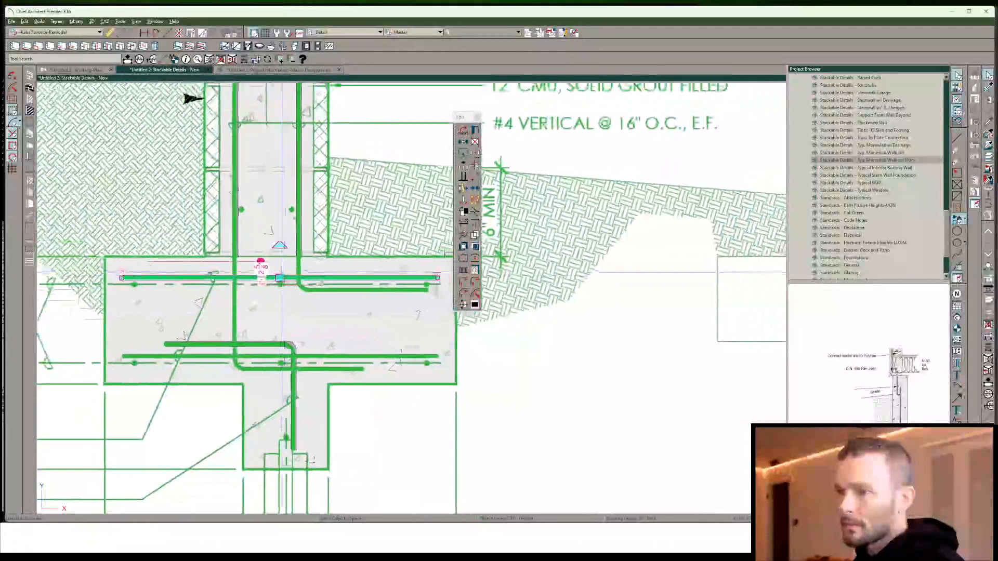
left_click_drag(278, 278, 287, 363)
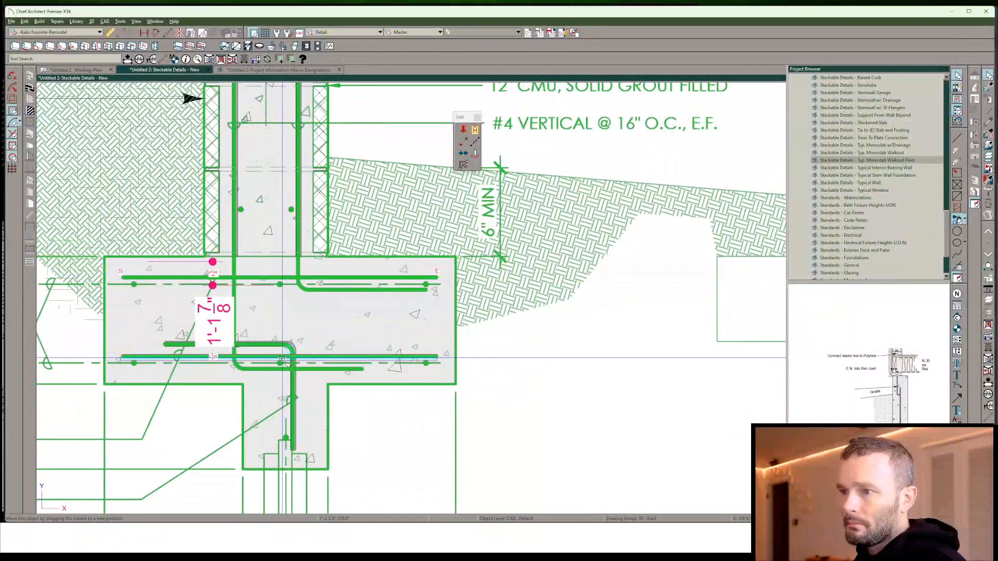
left_click_drag(279, 357, 280, 357)
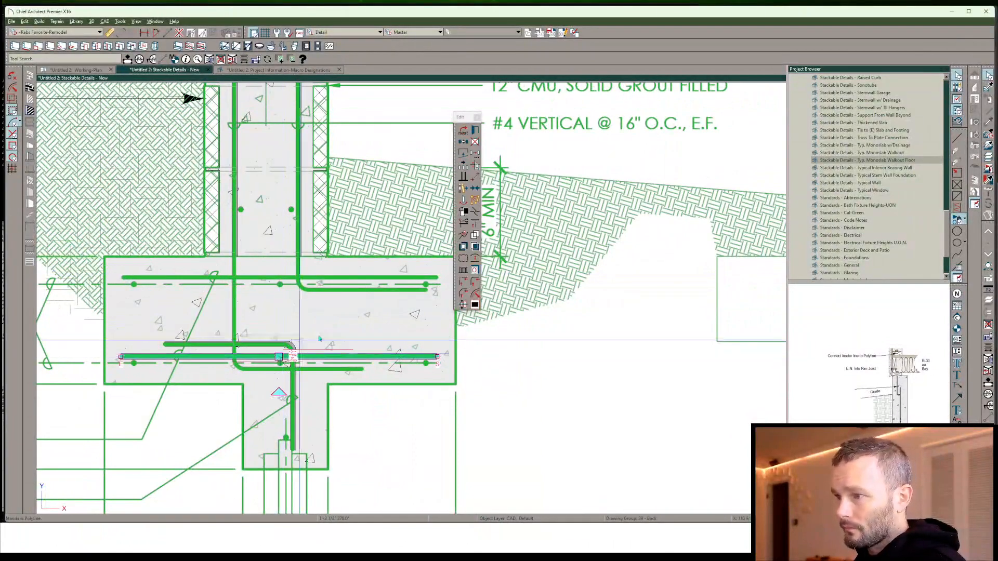
scroll(375, 313, "down", 2)
left_click(356, 370)
left_click(357, 369)
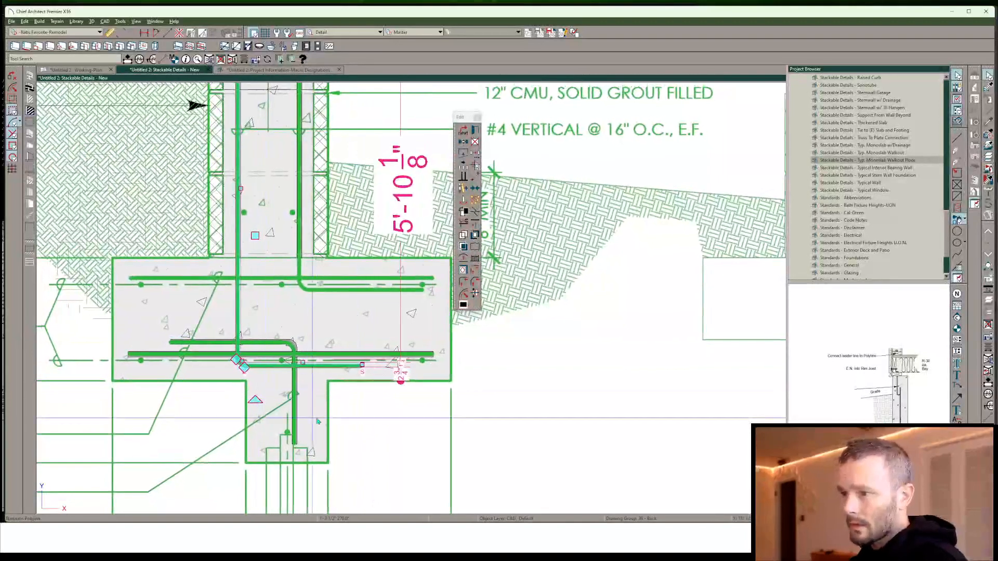
left_click(318, 418)
Draw a rectangular polyline about 2 1/2" wide over the inner bar of the reference PDF's micropile, down to its broken end
middle_click_drag(319, 419, 309, 325)
scroll(309, 325, "down", 2)
scroll(351, 362, "down", 1)
middle_click_drag(351, 362, 350, 349)
left_click(958, 176)
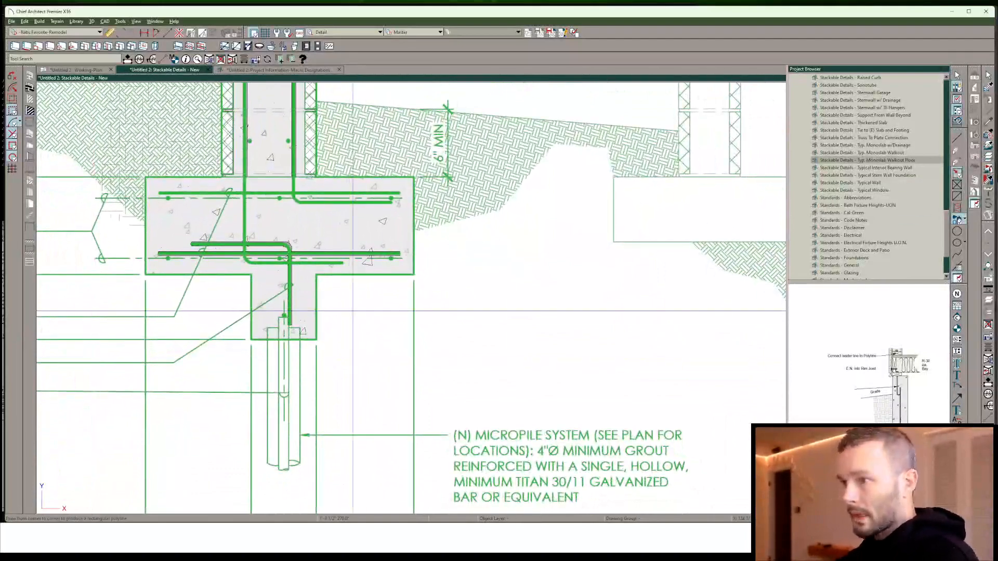
scroll(278, 312, "up", 4)
middle_click_drag(271, 301, 262, 176)
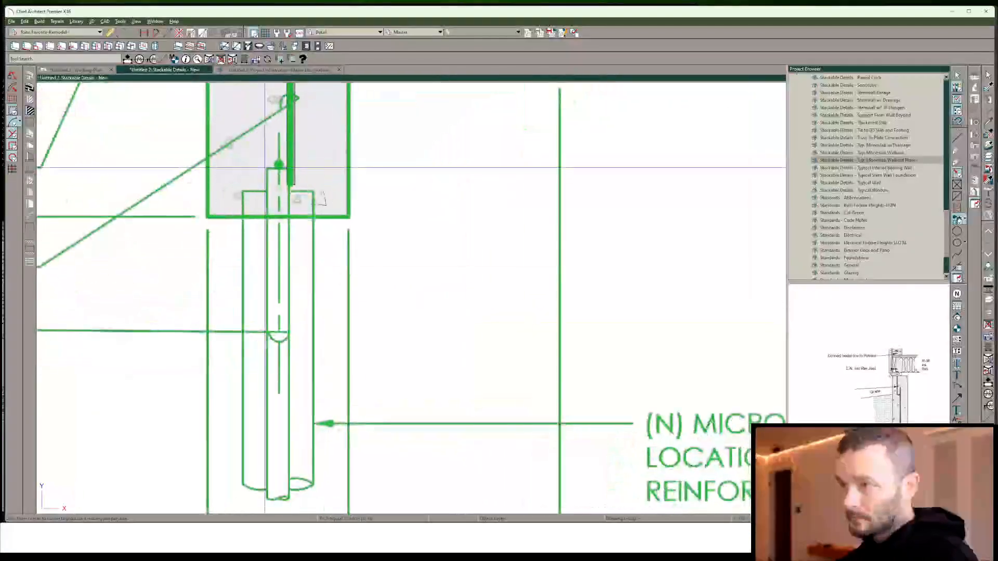
scroll(260, 357, "down", 1)
left_click_drag(268, 168, 283, 435)
scroll(290, 383, "up", 4)
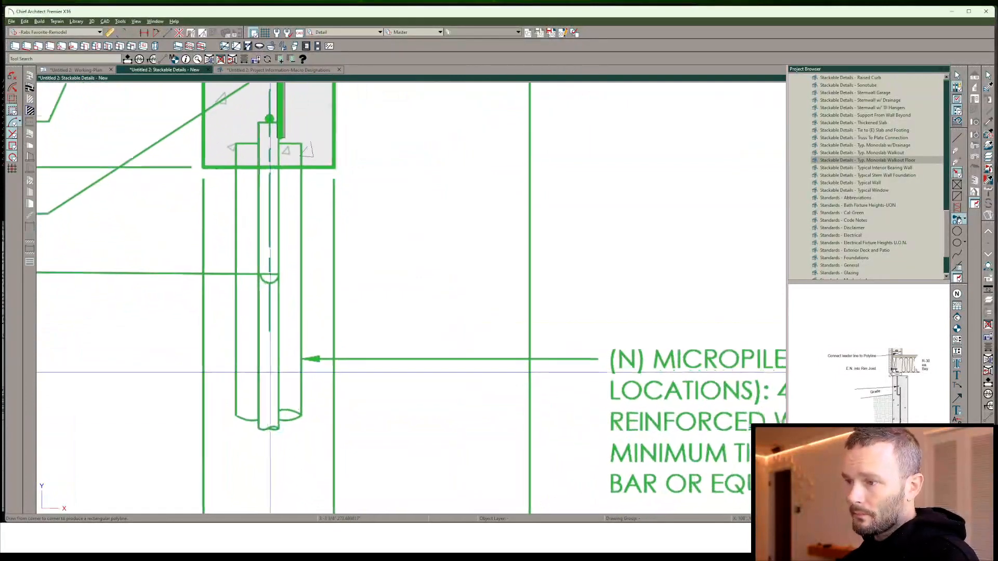
Add a vertex at the middle of the bar polyline's bottom edge and pull its lower-left corner down slightly
left_click(301, 397)
scroll(301, 398, "up", 2)
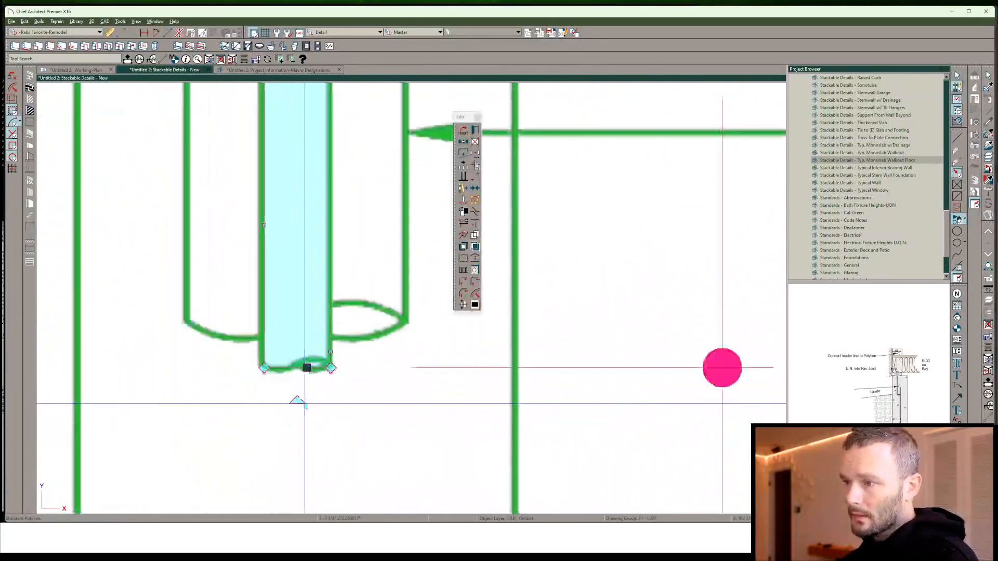
middle_click_drag(277, 381, 306, 330)
scroll(299, 317, "up", 3)
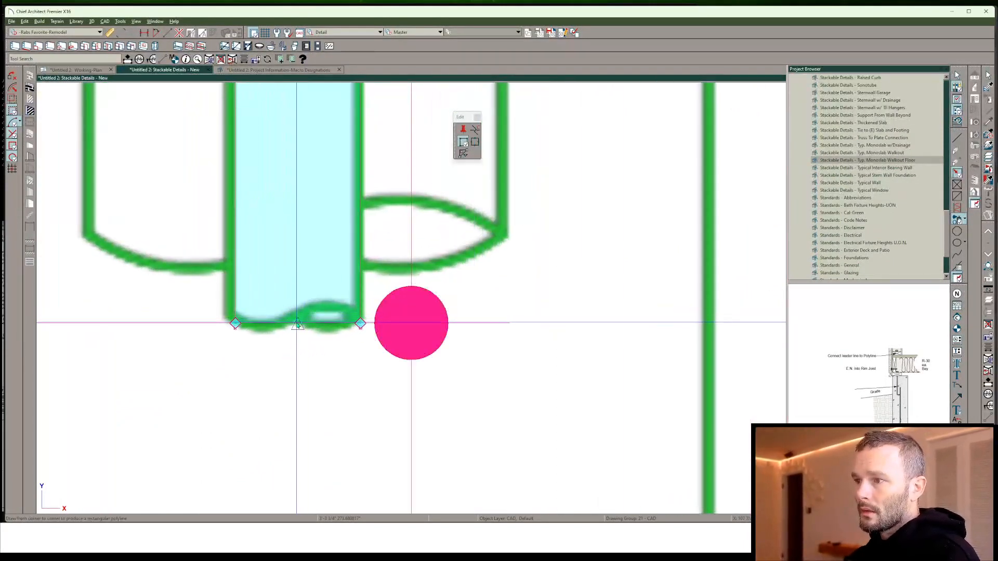
left_click(297, 323)
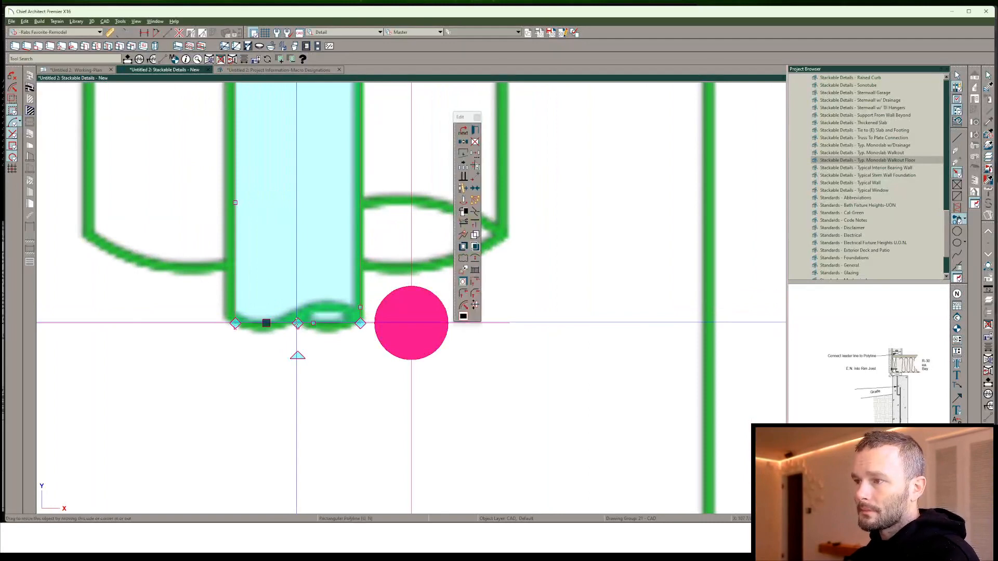
left_click_drag(235, 325, 235, 338)
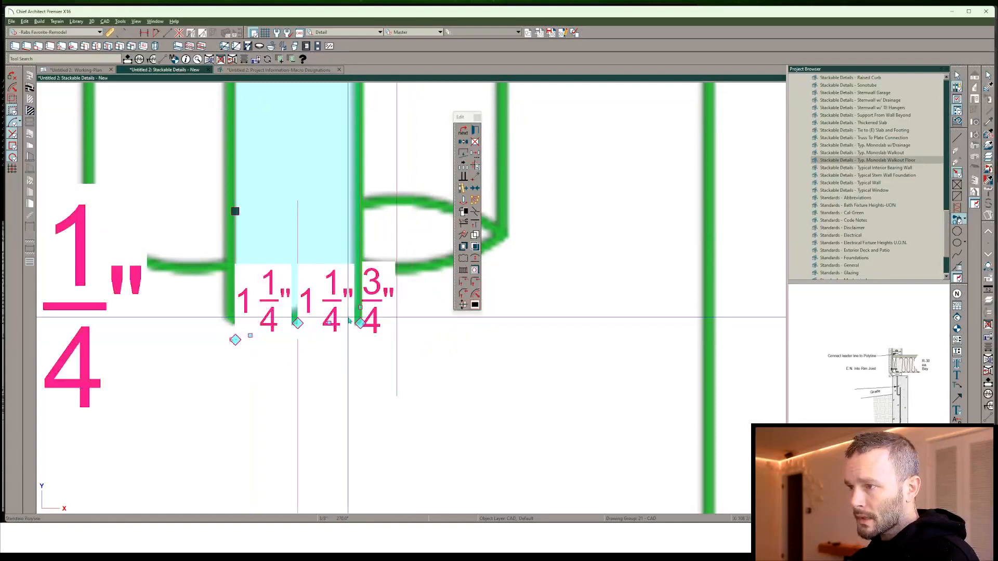
Switch the active dimension defaults to Macro(Zoom) CAD Detail Dimensions
middle_click_drag(356, 324, 293, 332)
scroll(293, 334, "down", 1)
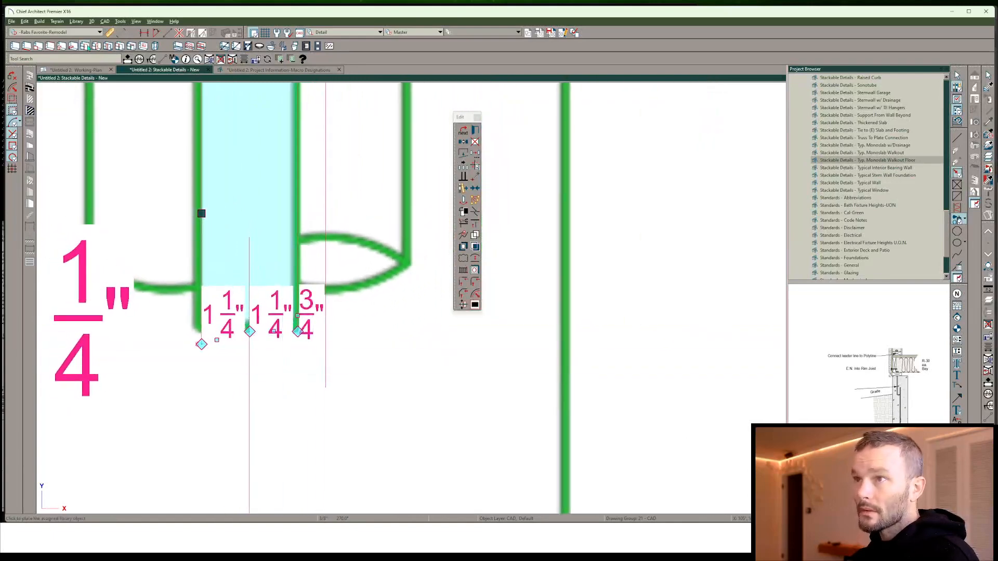
left_click(69, 32)
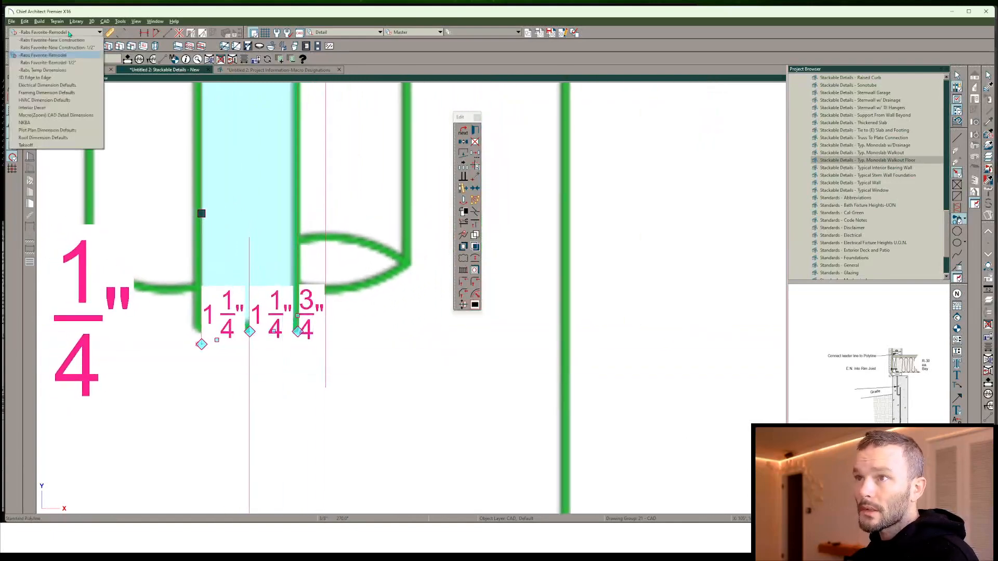
left_click(35, 116)
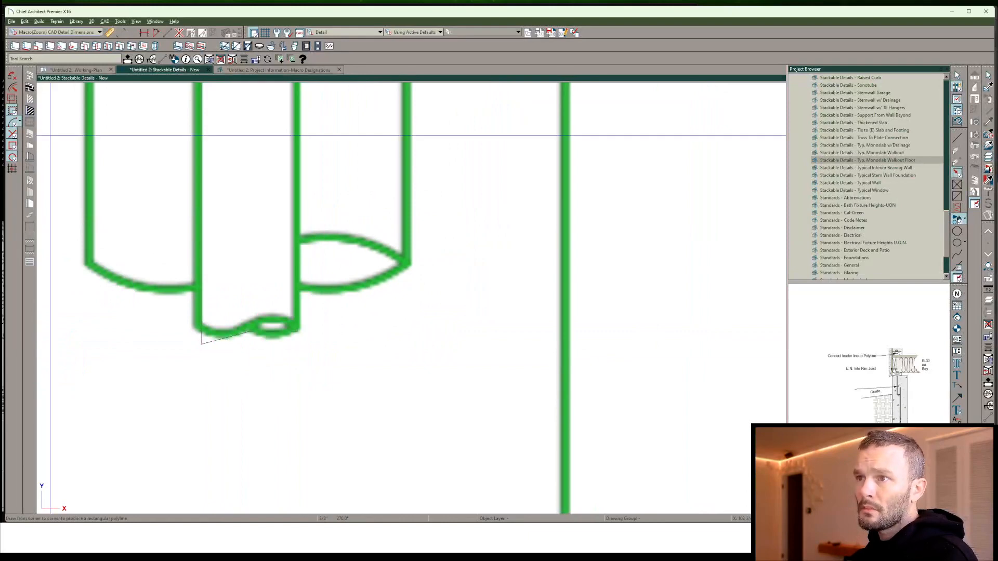
Raise the bottom edge's middle vertex, then add a vertex on the segment left of it and pull that down
left_click(242, 335)
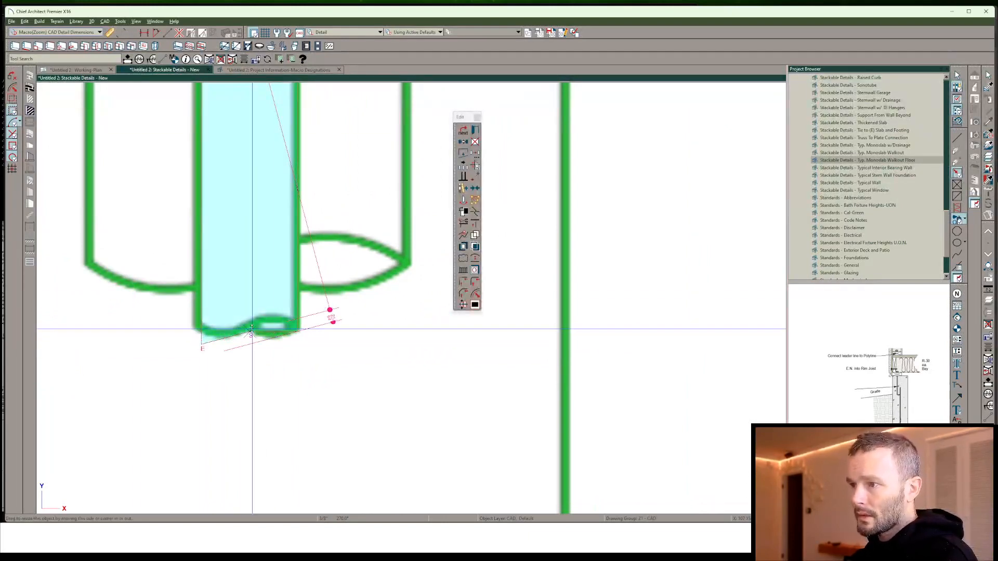
left_click_drag(252, 330, 251, 313)
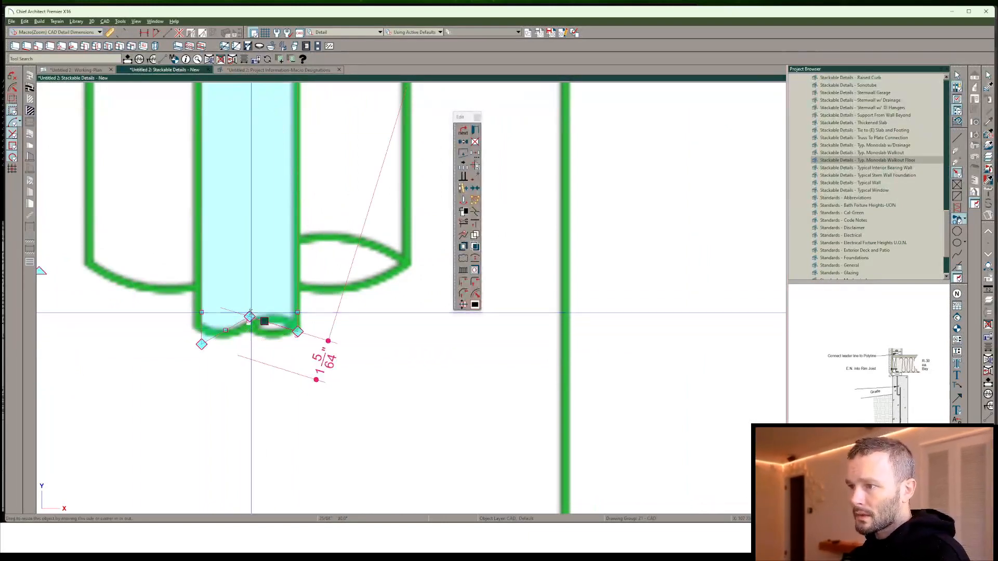
scroll(252, 342, "up", 2)
scroll(254, 353, "up", 1)
left_click_drag(256, 348, 258, 346)
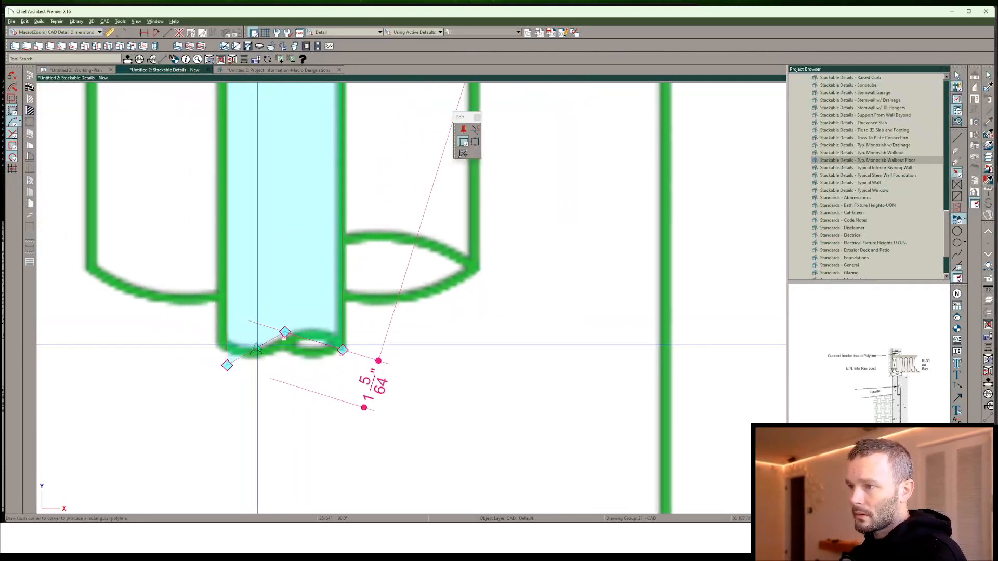
left_click_drag(257, 345, 262, 361)
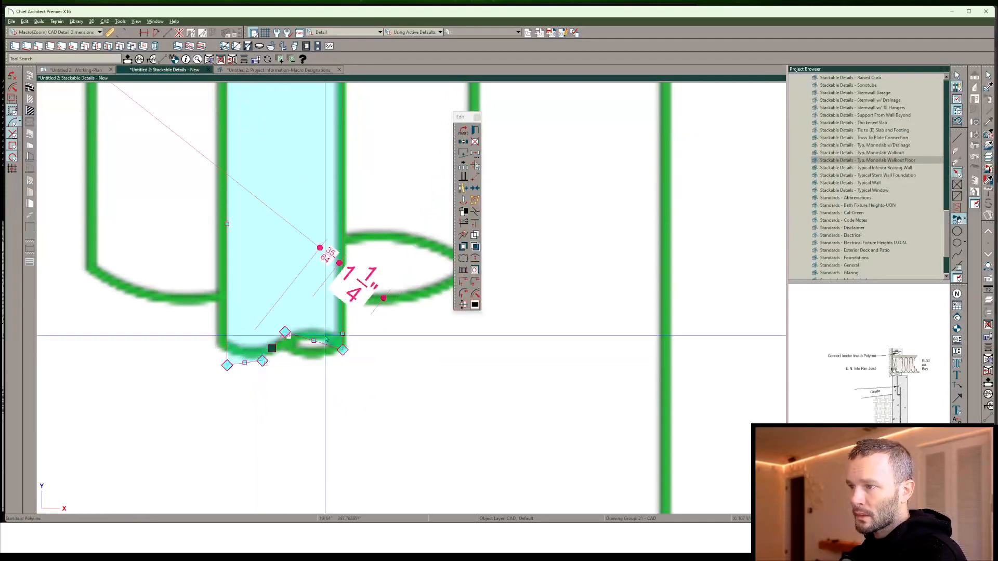
Reshape the remaining bottom segments of the bar polyline to follow the wavy break at the reference PDF bar's end
key("3")
left_click(314, 341)
left_click_drag(314, 342, 276, 344)
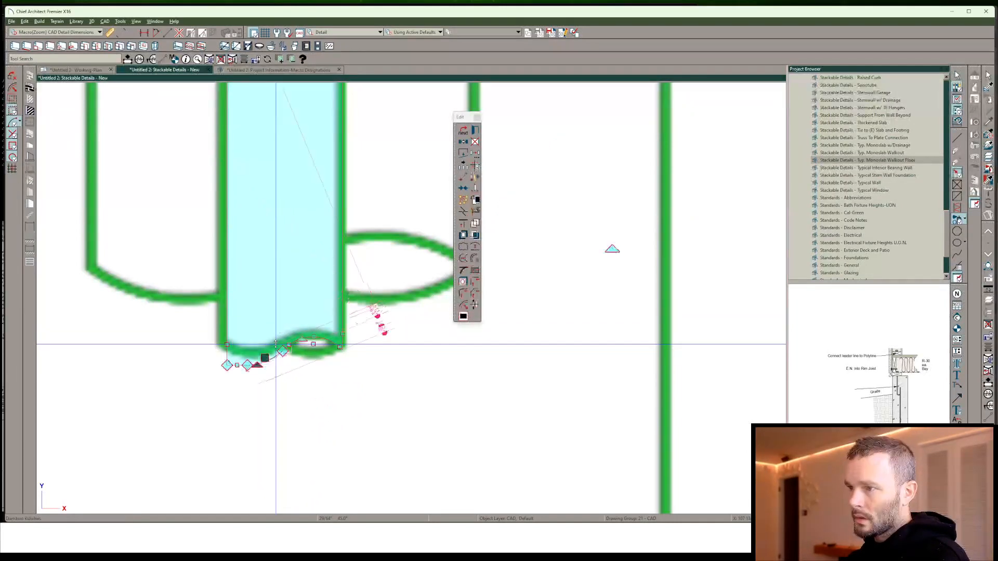
key("l")
mouse_move(342, 349)
left_mouse_down()
mouse_move(321, 366)
mouse_move(284, 350)
left_mouse_up()
left_click(372, 402)
scroll(373, 404, "down", 10)
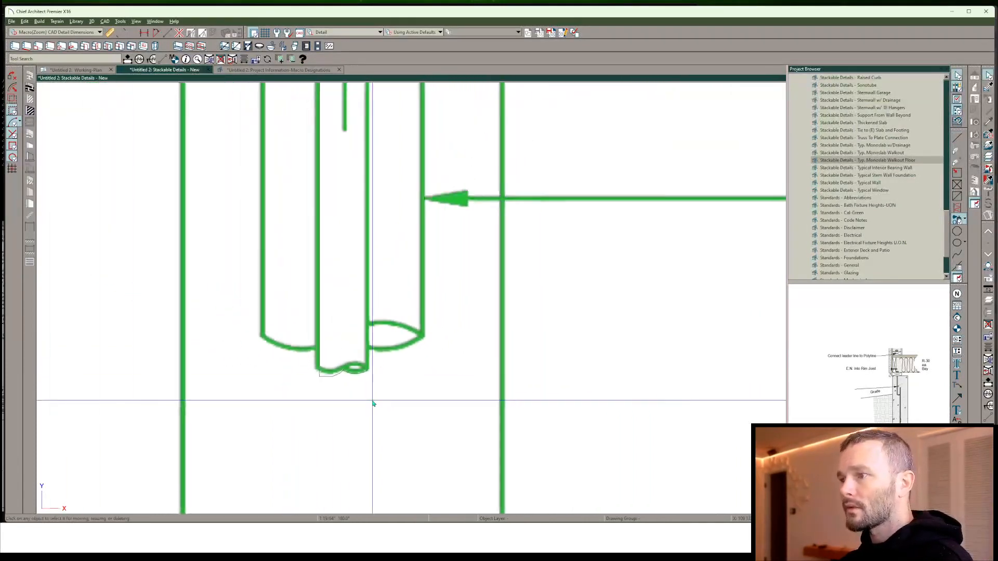
scroll(373, 402, "down", 1)
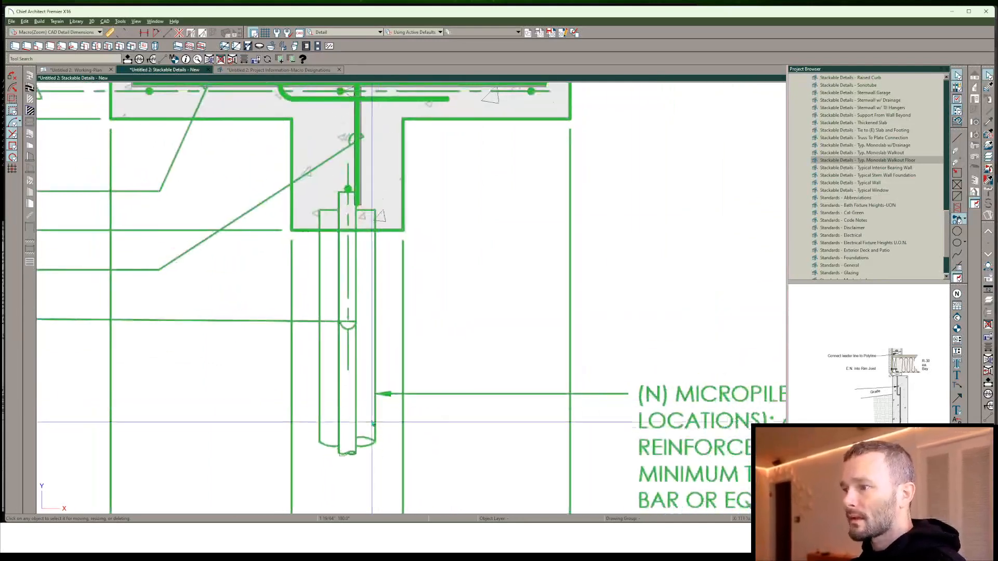
scroll(371, 431, "up", 1)
scroll(375, 328, "down", 2)
scroll(378, 294, "down", 1)
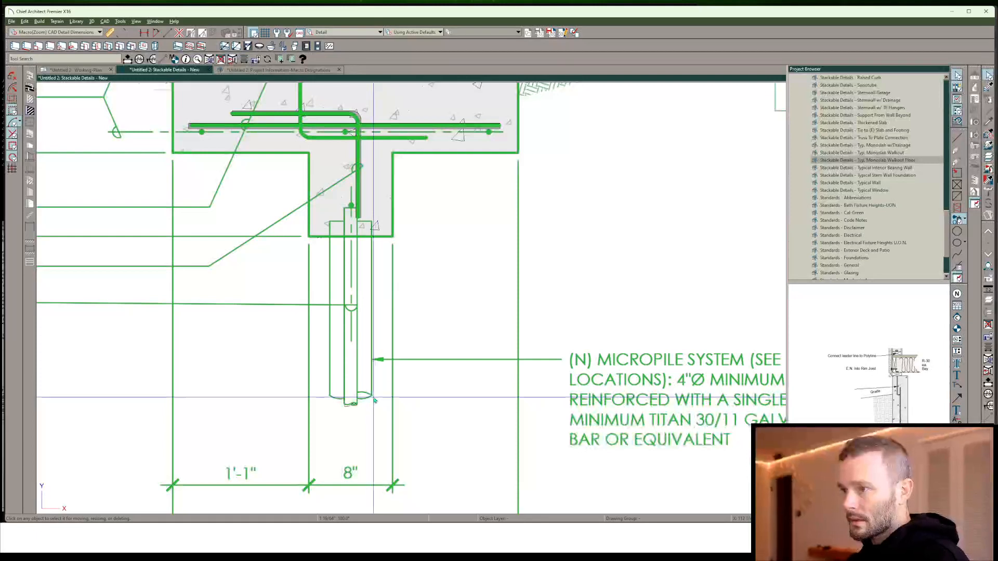
left_click_drag(370, 196, 325, 434)
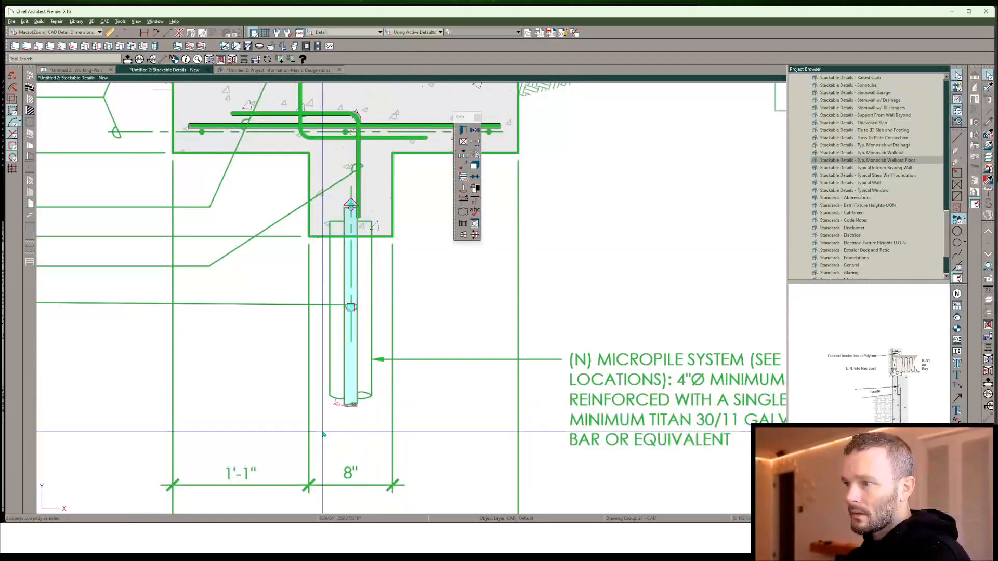
key("ctrl+c")
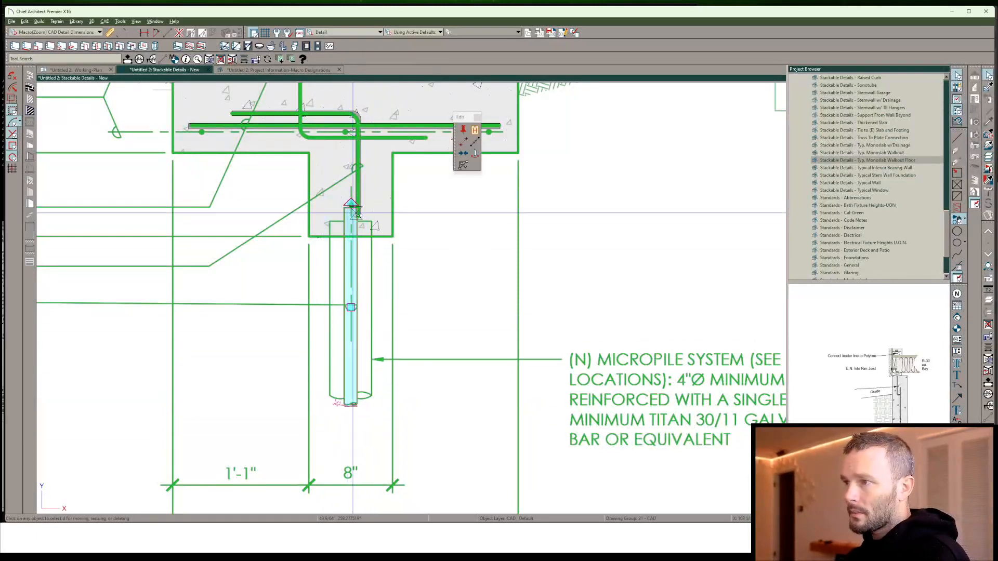
scroll(357, 213, "up", 4)
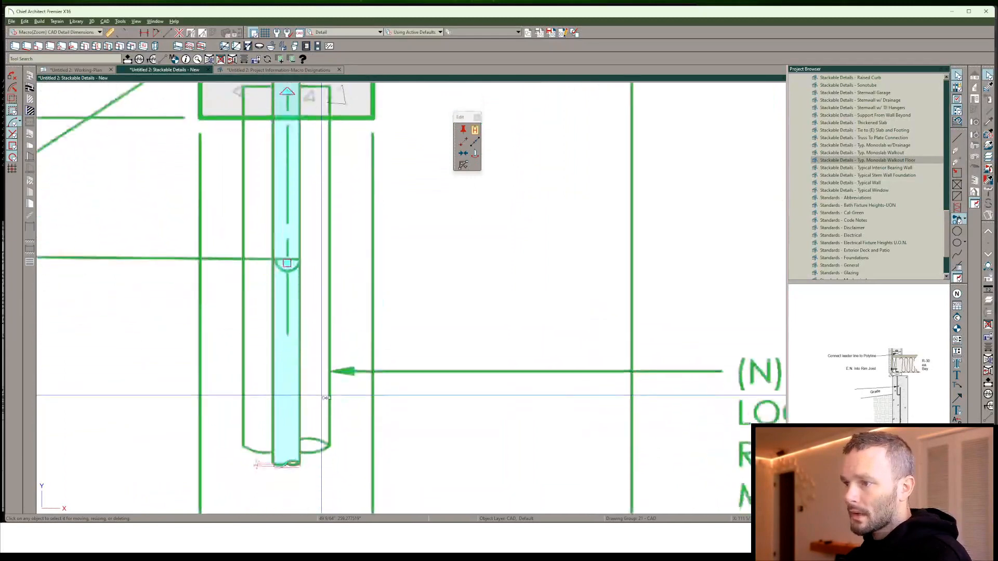
scroll(320, 375, "up", 2)
scroll(315, 308, "down", 3)
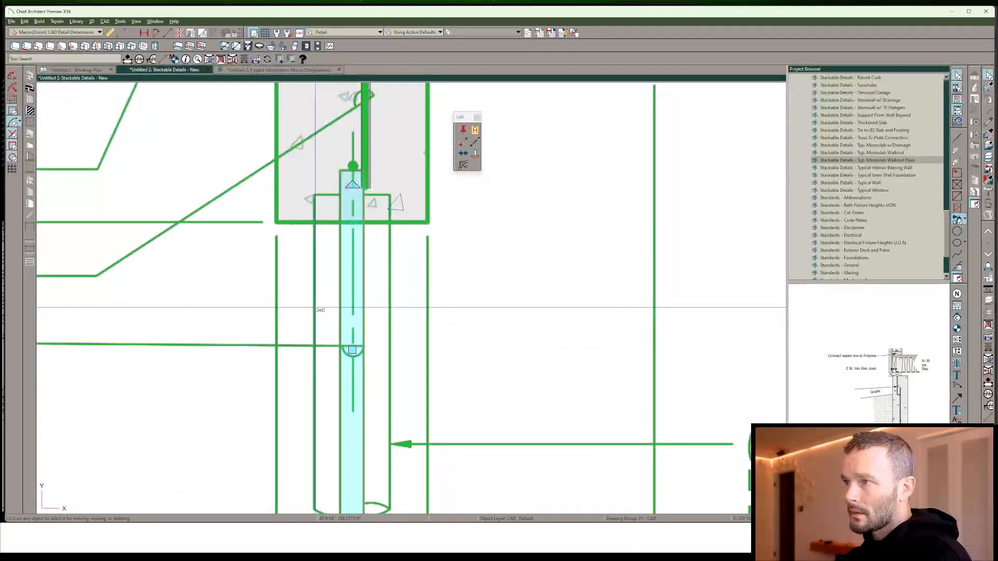
key("Escape")
Fit the bar polyline's top edge to the top of the reference PDF bar inside the footing key
scroll(315, 308, "down", 1)
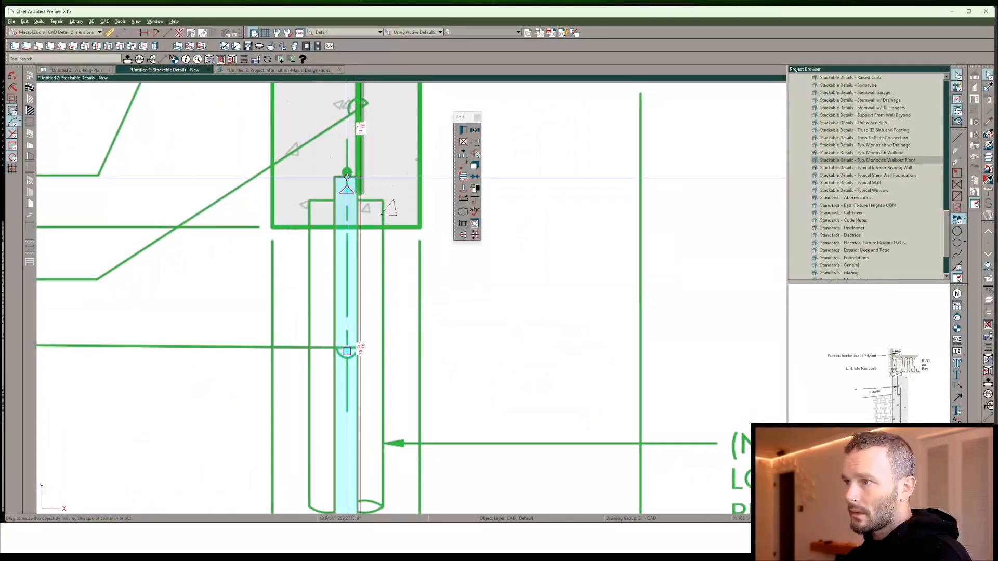
scroll(347, 129, "down", 3)
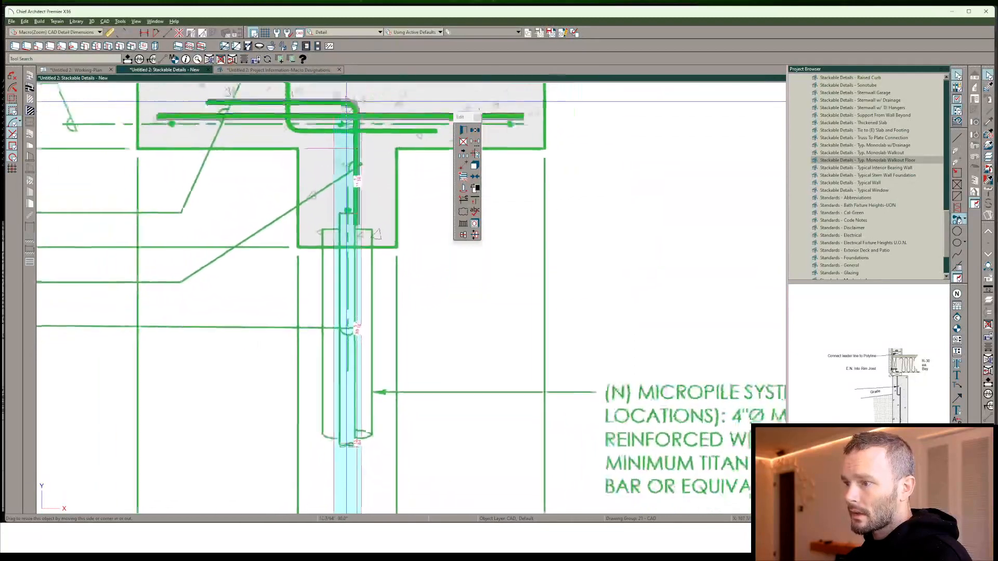
scroll(374, 291, "down", 3)
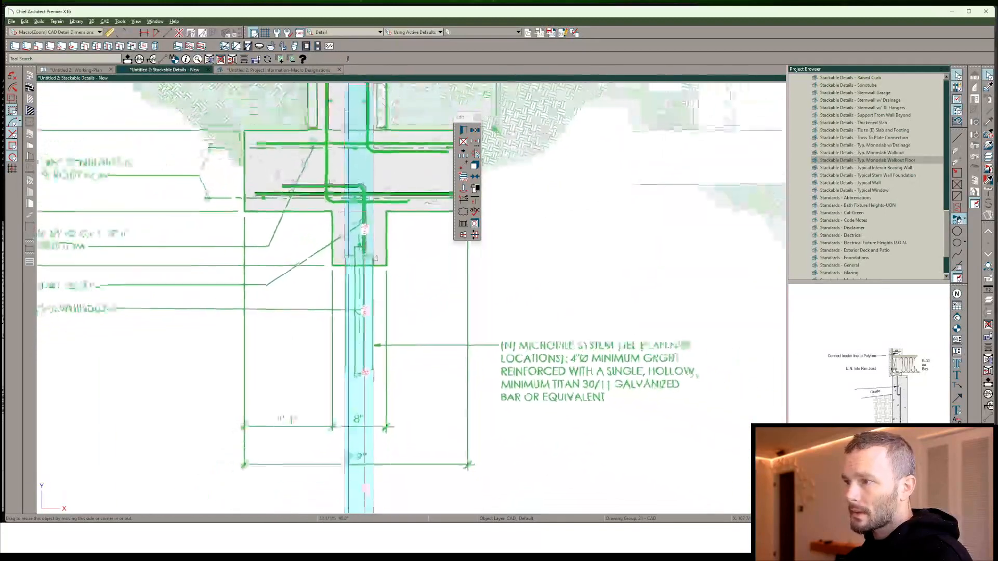
scroll(375, 229, "down", 5)
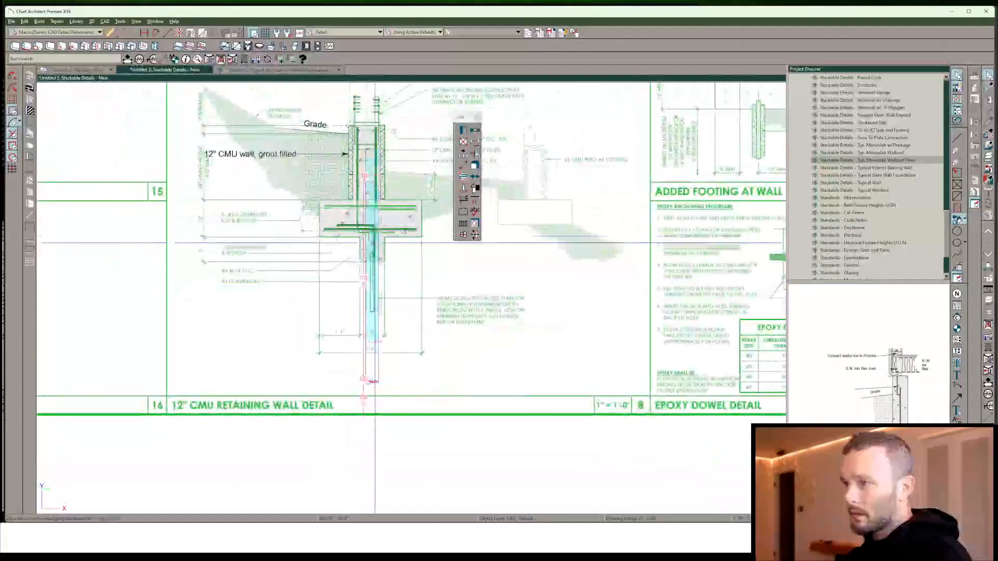
scroll(373, 208, "up", 3)
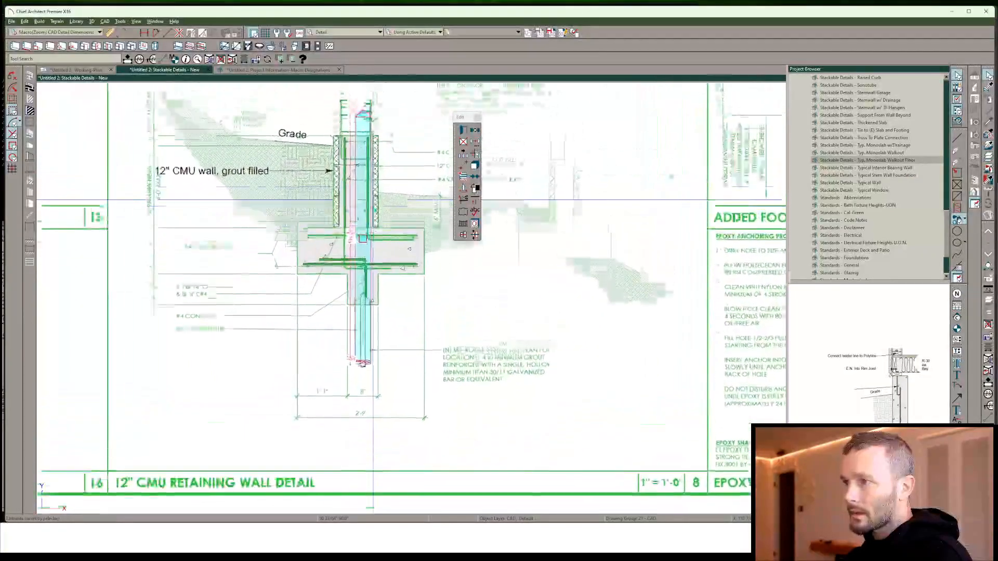
Lower the top edge of the outer micropile polyline to the reference pile's top inside the footing key
left_click(366, 158)
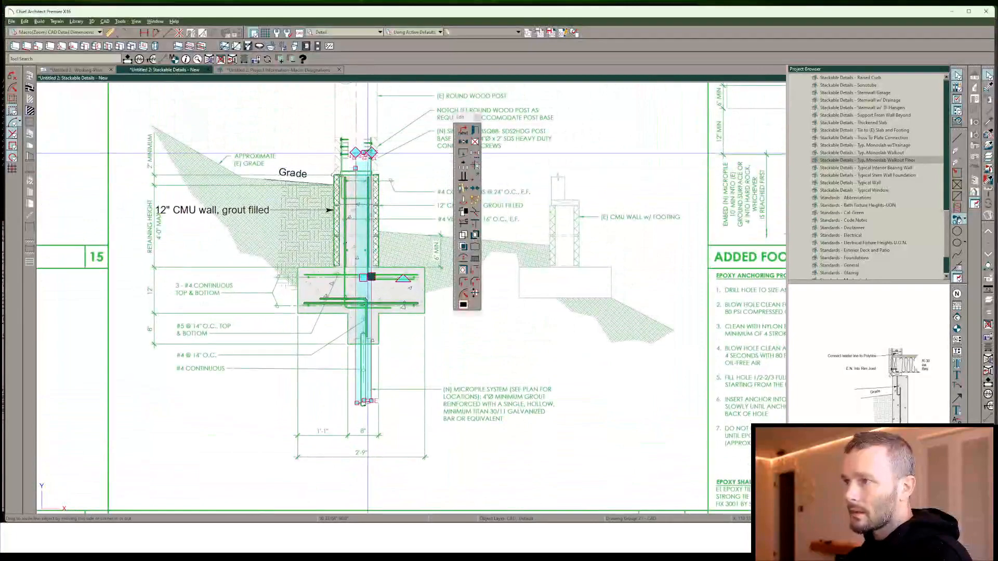
scroll(364, 153, "up", 5)
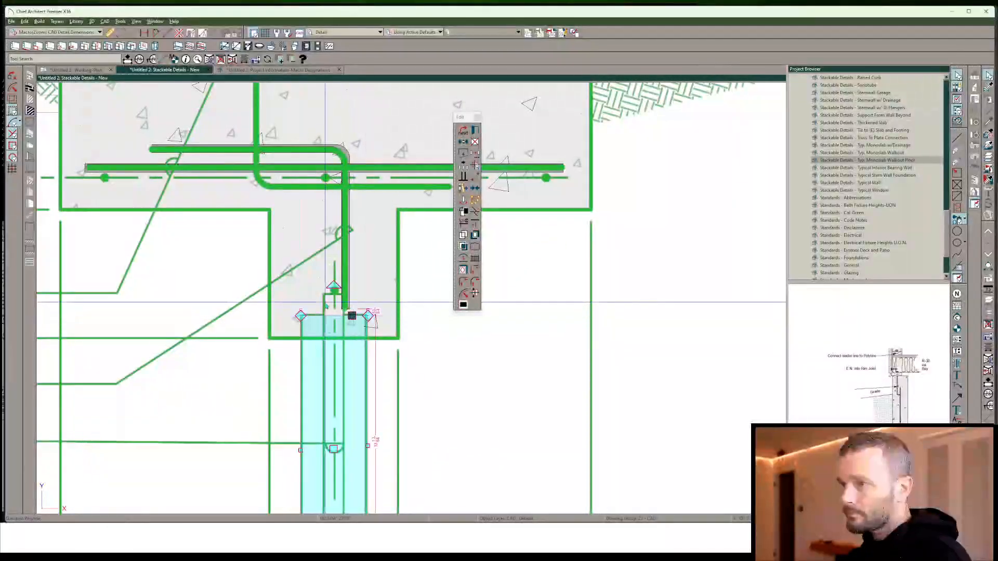
scroll(326, 307, "down", 3)
scroll(346, 416, "up", 4)
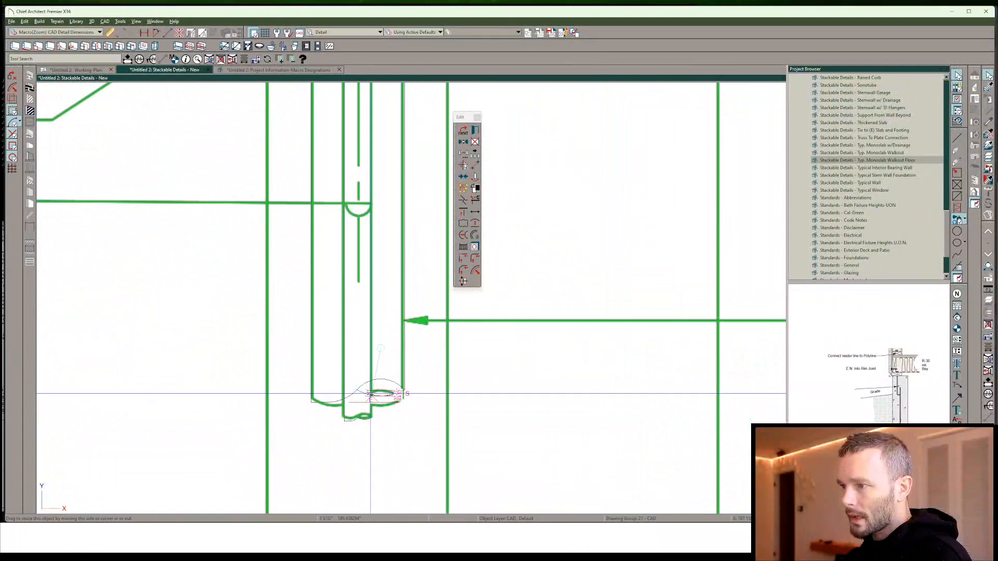
Compare the drafted wall, footing, rebar and micropile with the reference PDF, including its notes and dimensions around the detail
scroll(413, 443, "down", 3)
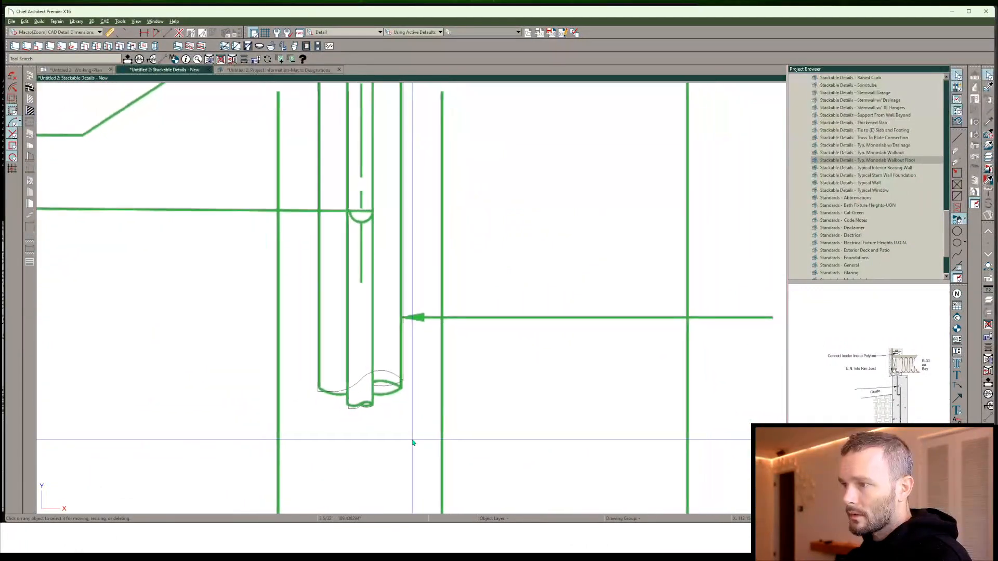
scroll(412, 443, "down", 3)
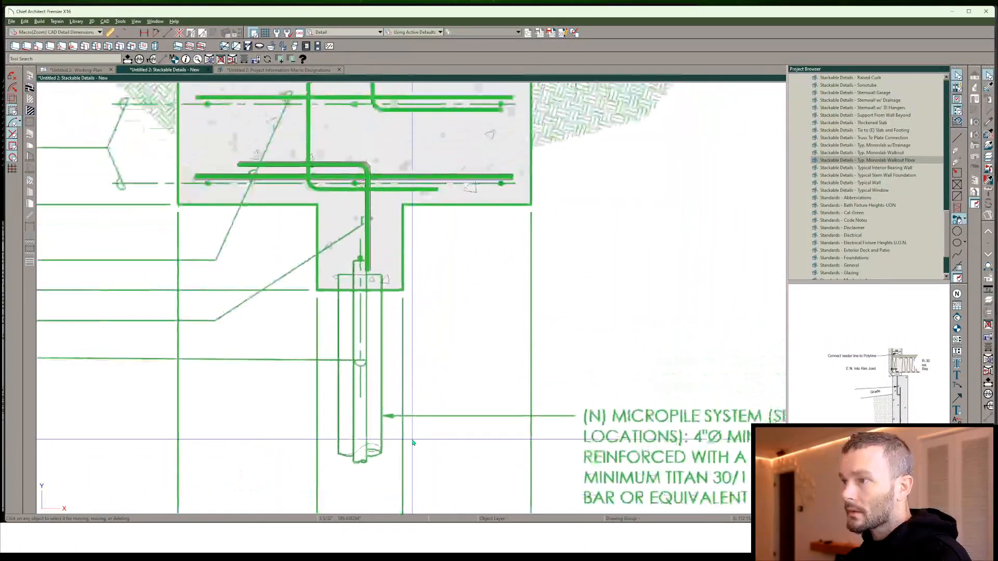
scroll(413, 442, "down", 2)
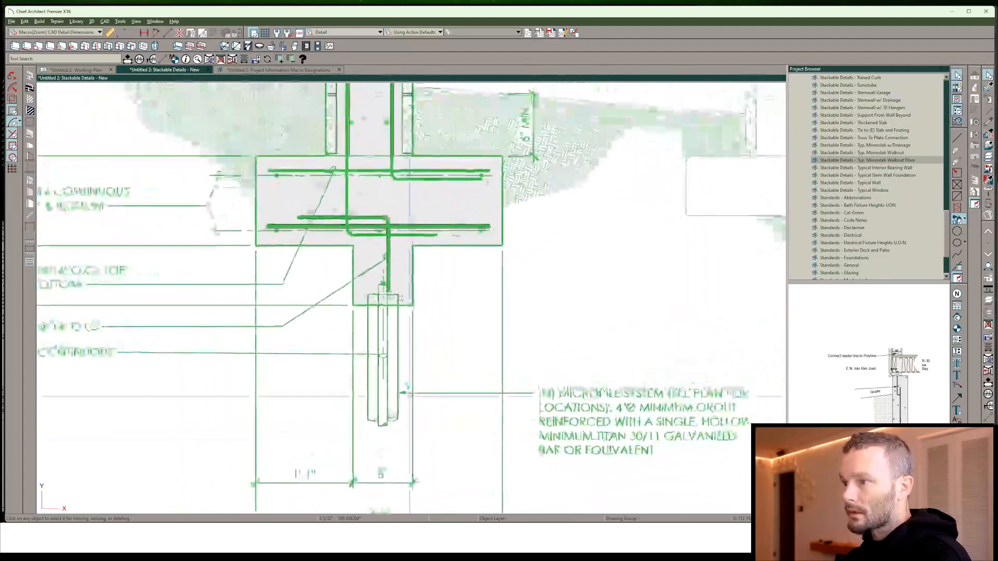
scroll(405, 383, "down", 3)
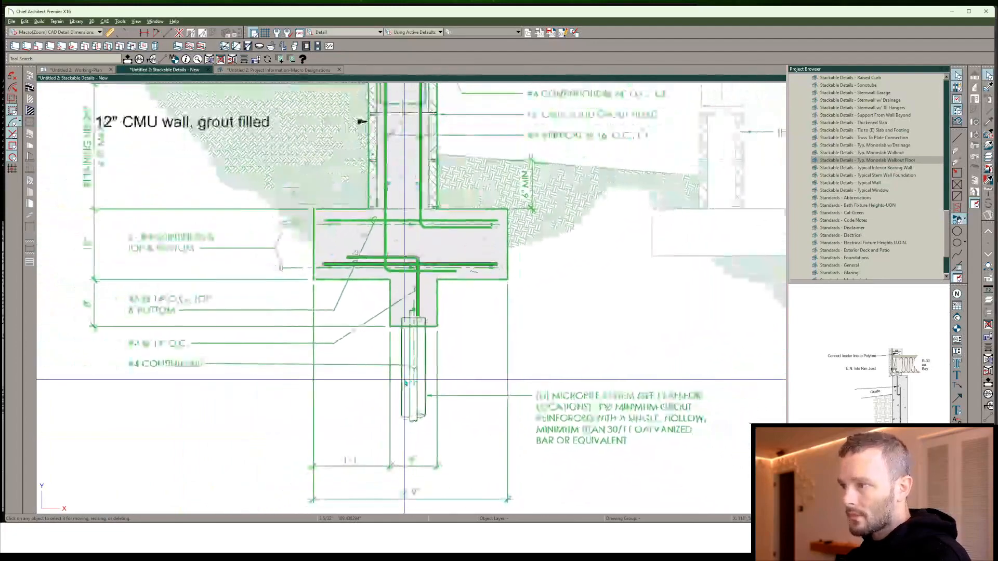
scroll(128, 345, "down", 2)
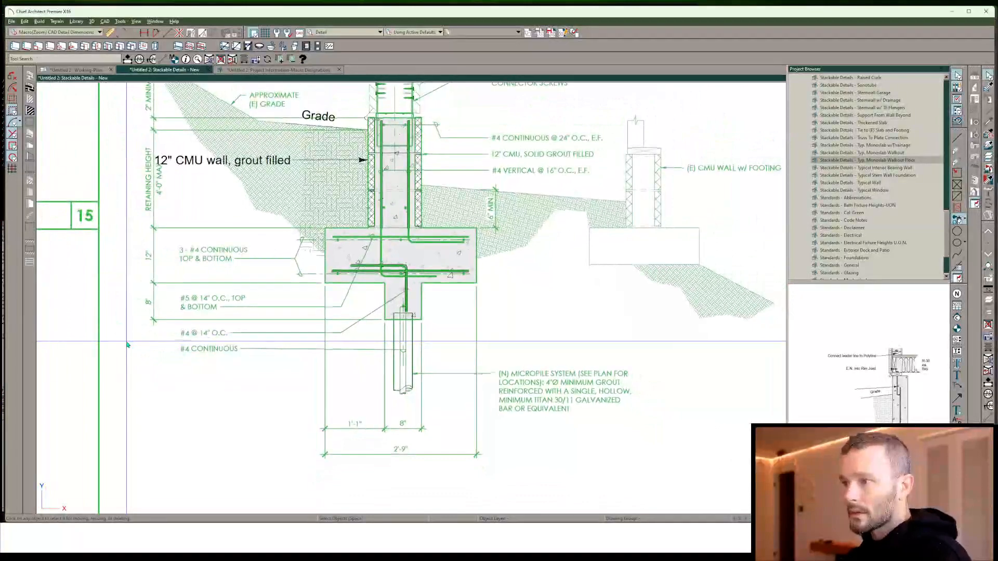
mouse_move(128, 345)
middle_mouse_down()
mouse_move(117, 359)
mouse_move(100, 342)
middle_mouse_up()
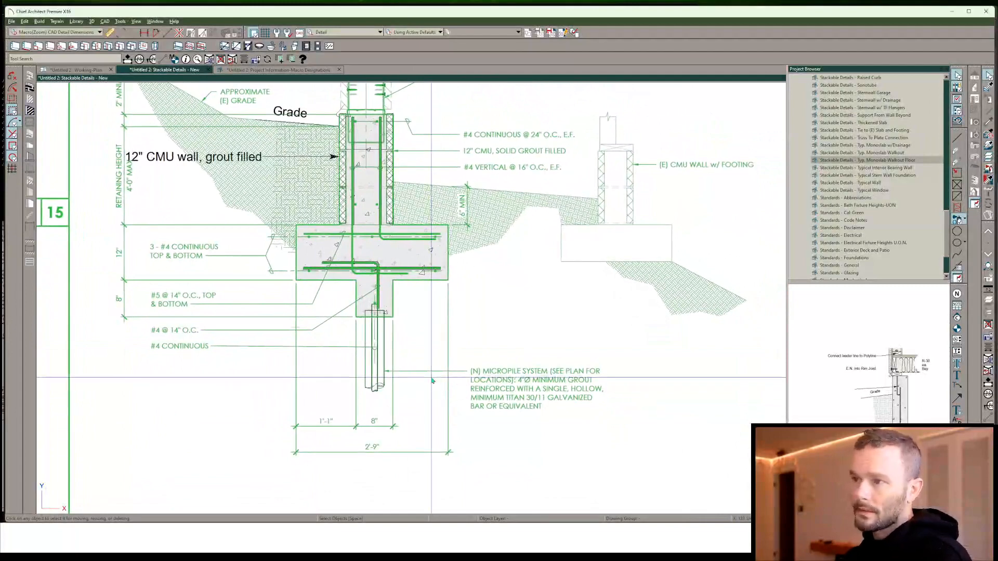
scroll(433, 381, "up", 3)
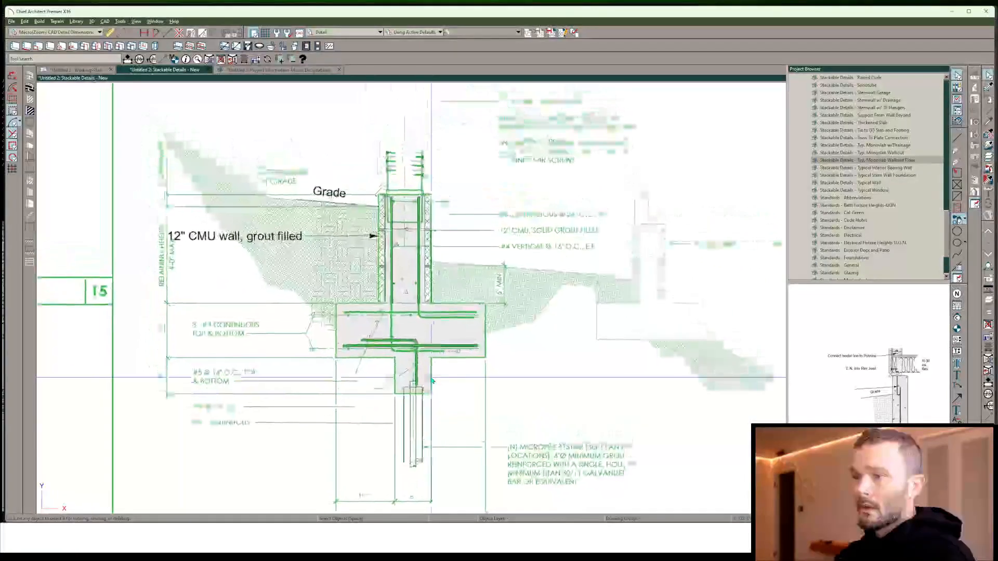
middle_click_drag(156, 189, 163, 209)
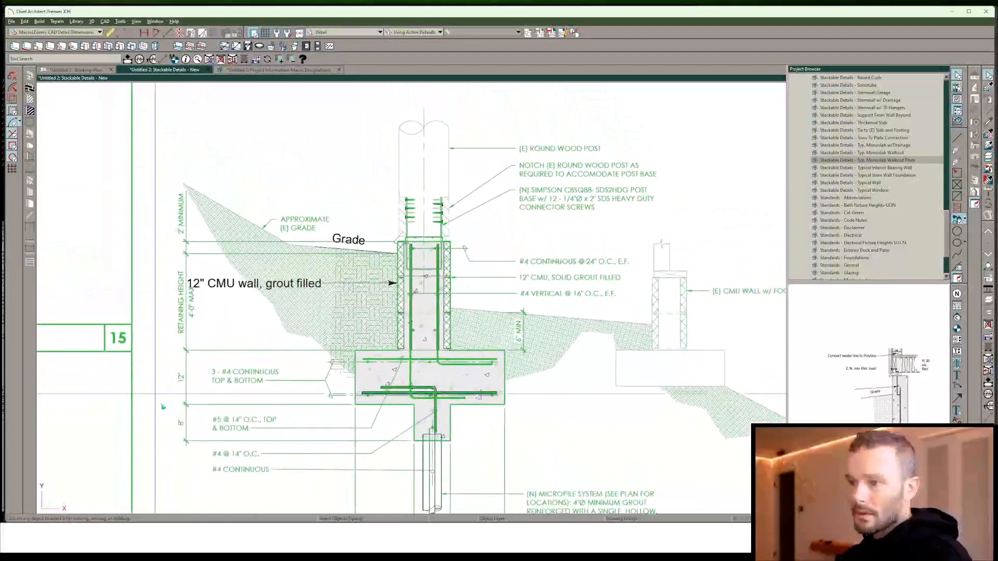
scroll(266, 304, "down", 1)
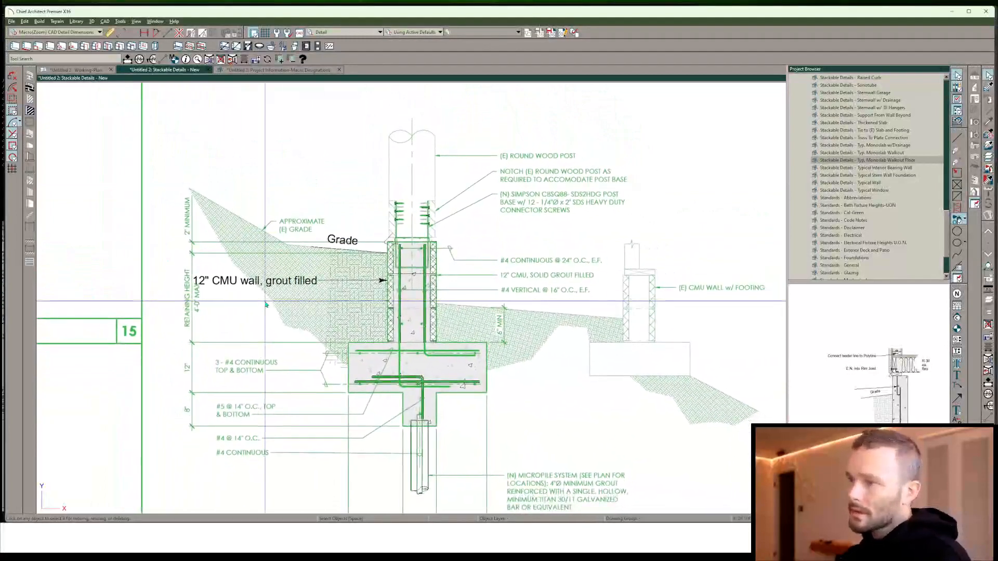
scroll(265, 304, "down", 2)
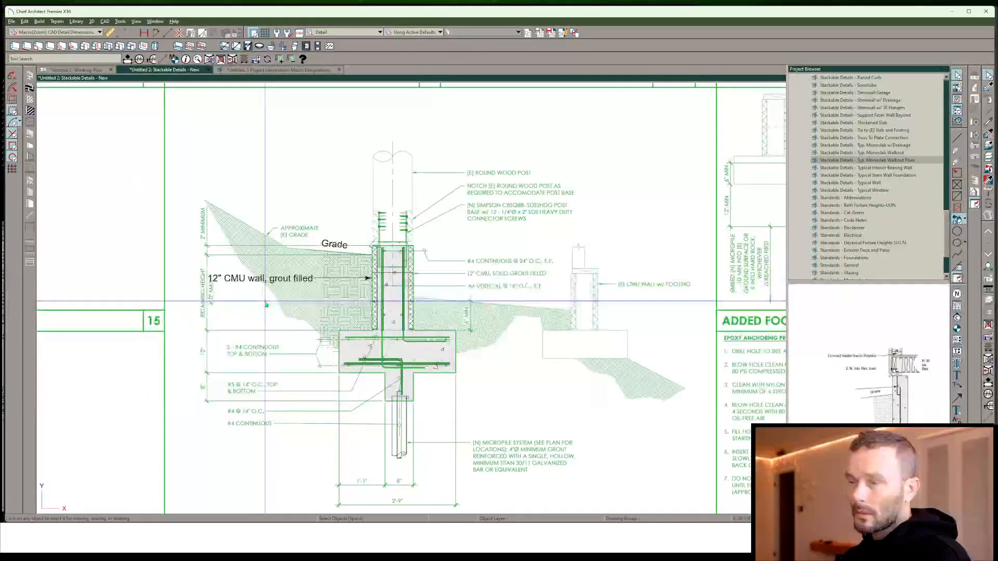
scroll(266, 305, "up", 1)
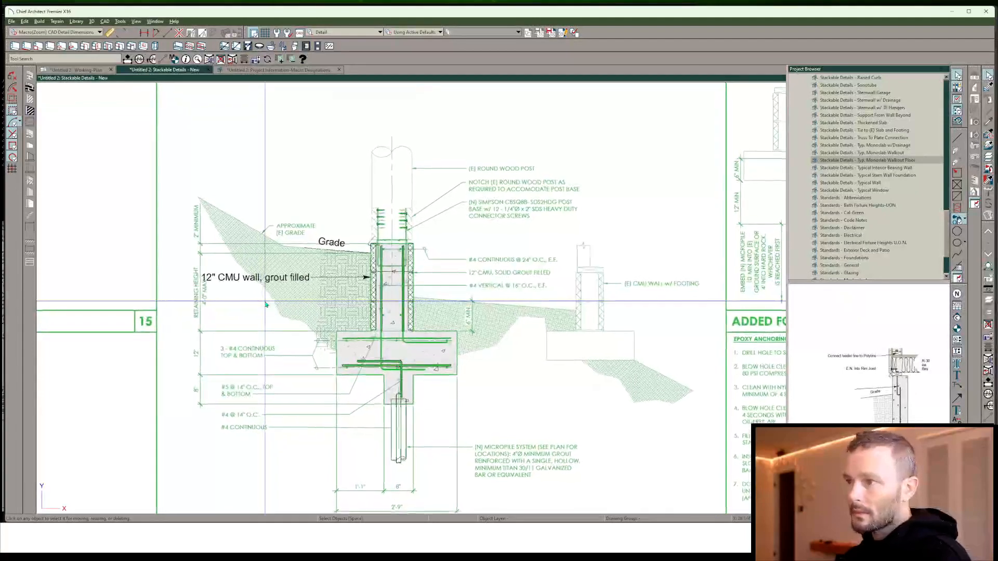
scroll(266, 305, "down", 3)
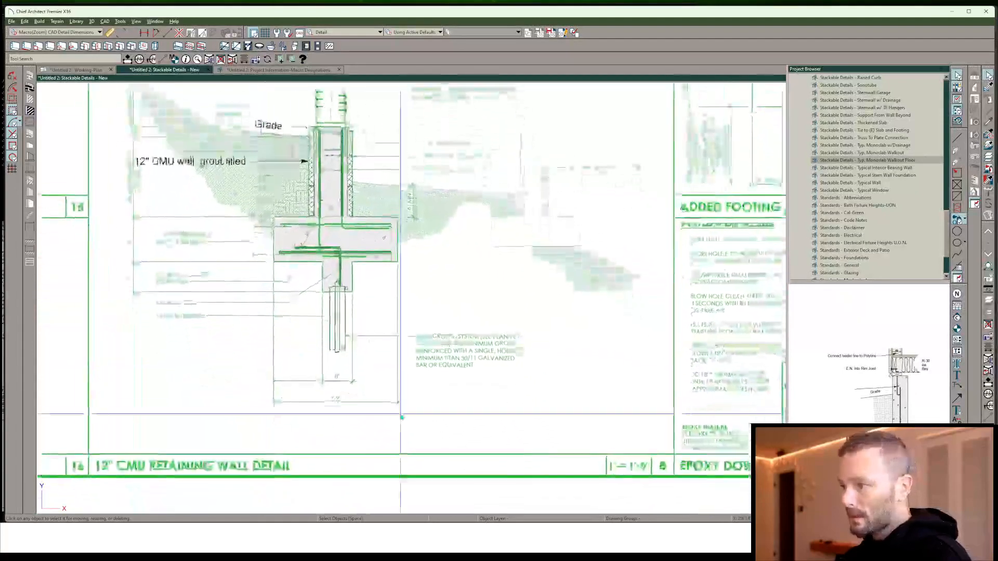
scroll(402, 417, "up", 3)
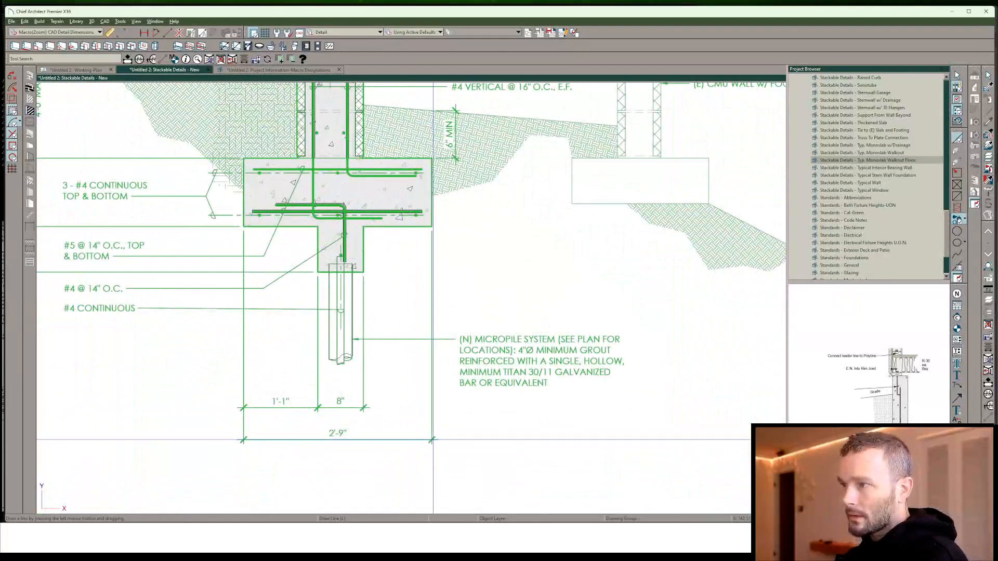
scroll(411, 458, "down", 5)
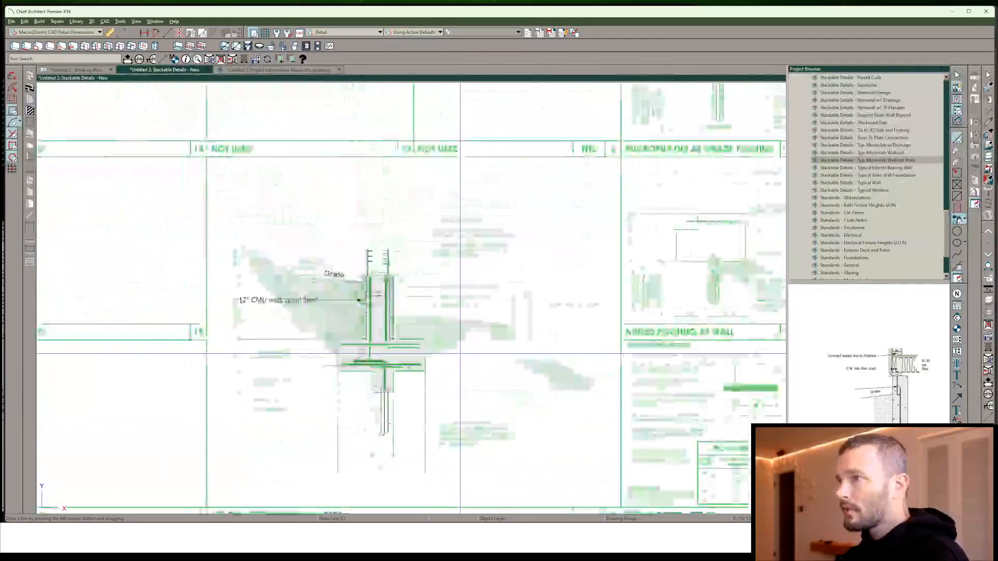
Open the Typ. Monoslab Walkout detail and check the specification of the 12" dimension line below its footing
left_click(888, 154)
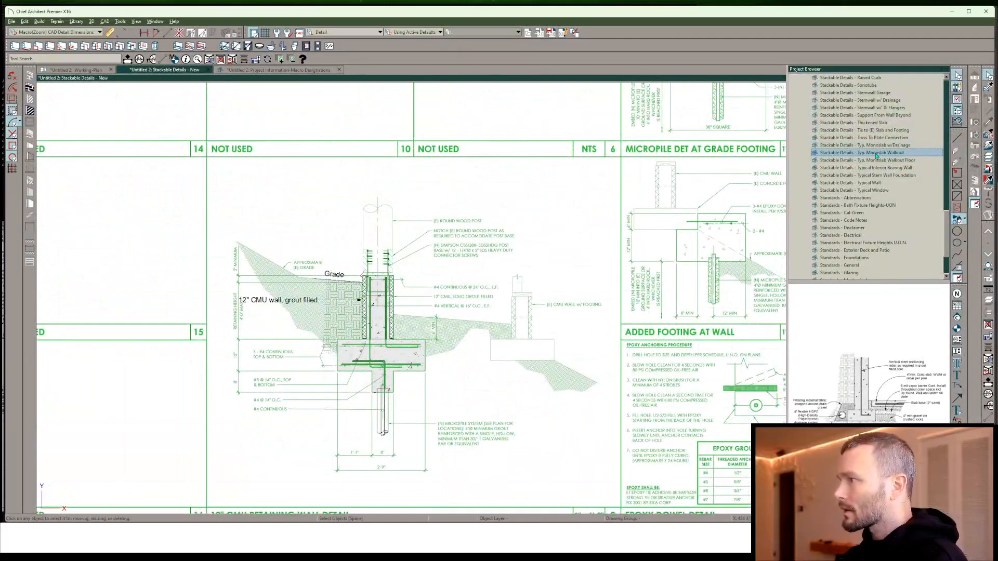
double_click(877, 153)
scroll(384, 372, "up", 4)
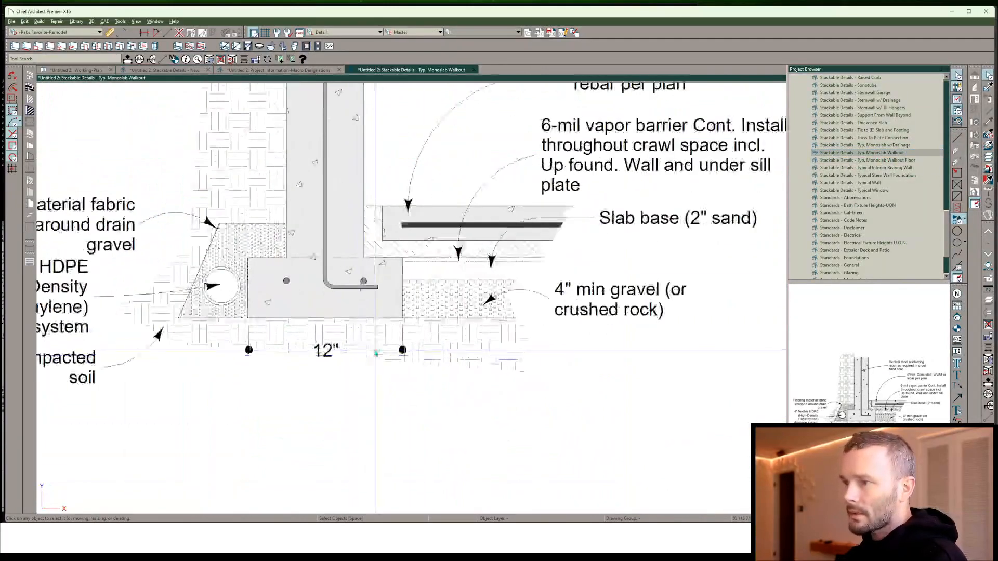
scroll(385, 385, "down", 3)
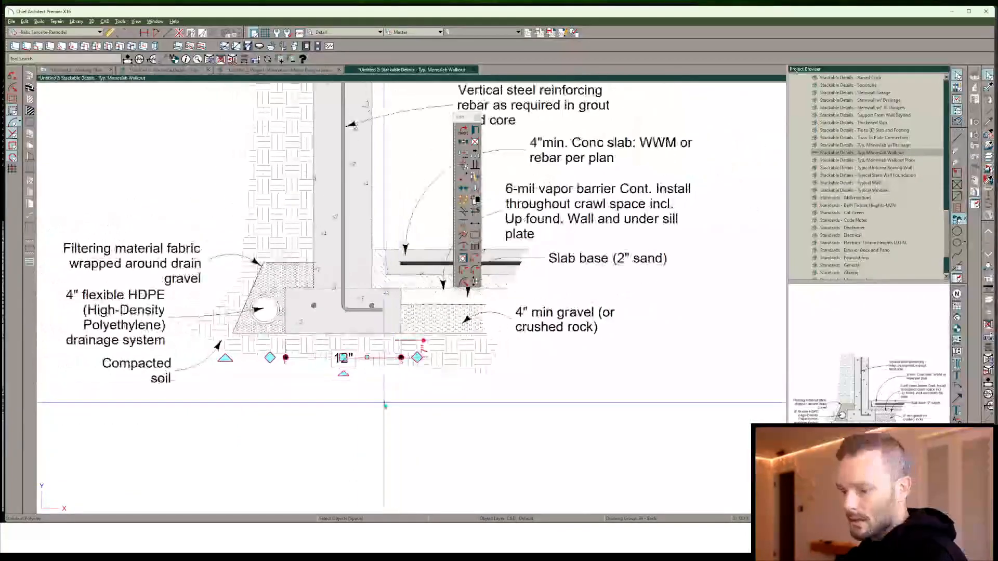
double_click(385, 404)
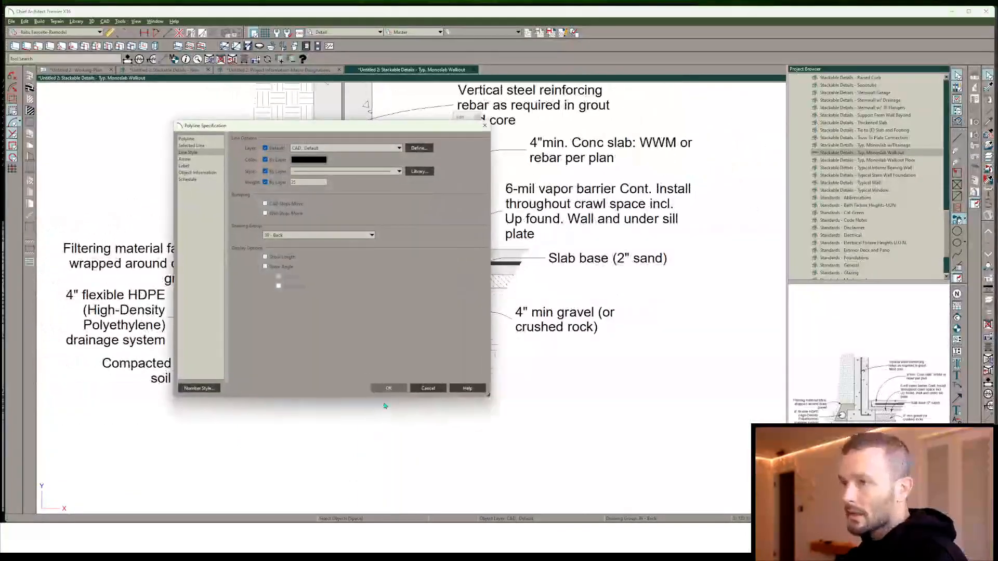
left_click(419, 391)
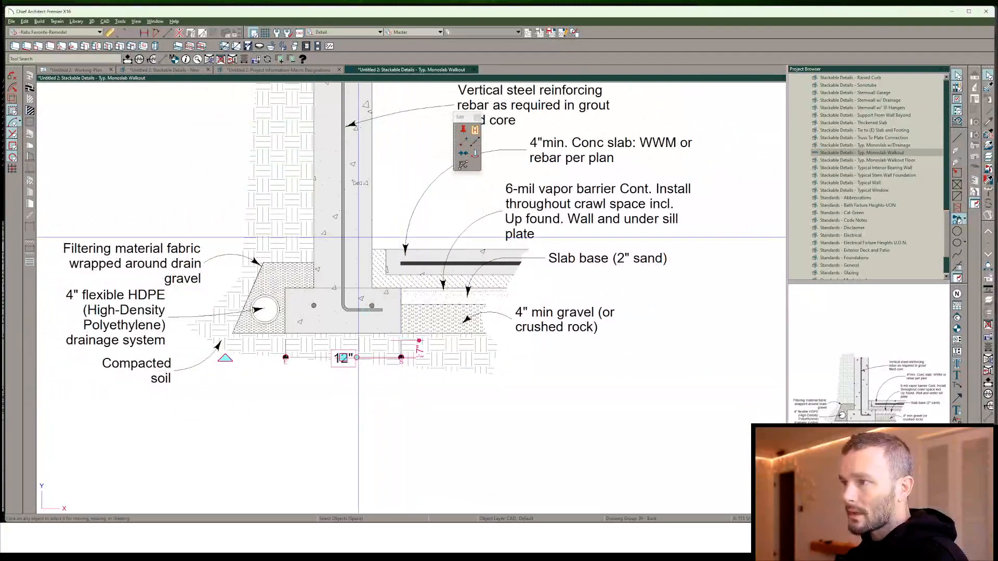
Copy the 12" dimension line from the Typ. Monoslab Walkout detail into the Stackable Details - New detail
left_click(234, 70)
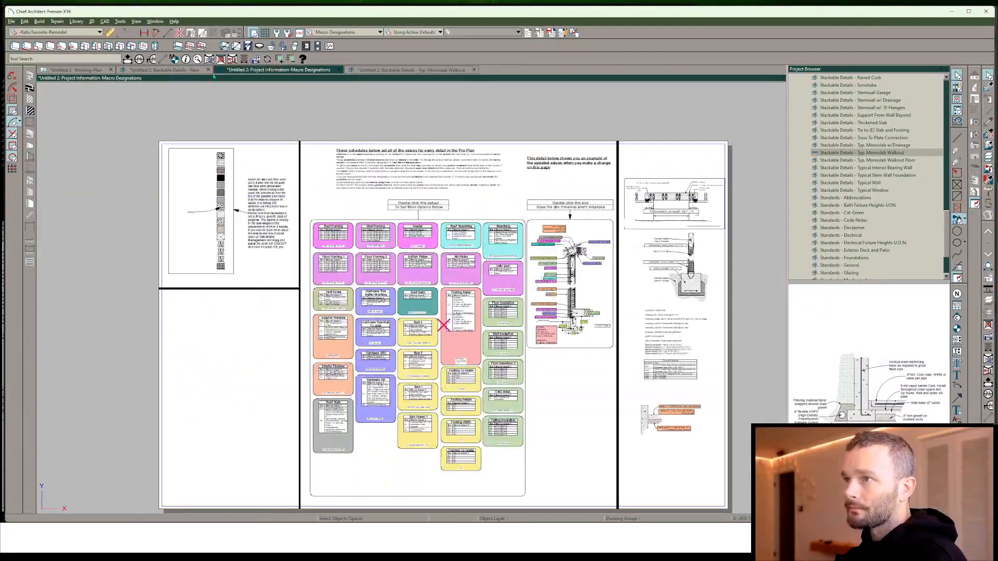
left_click(183, 71)
key("ctrl+v")
left_click(382, 369)
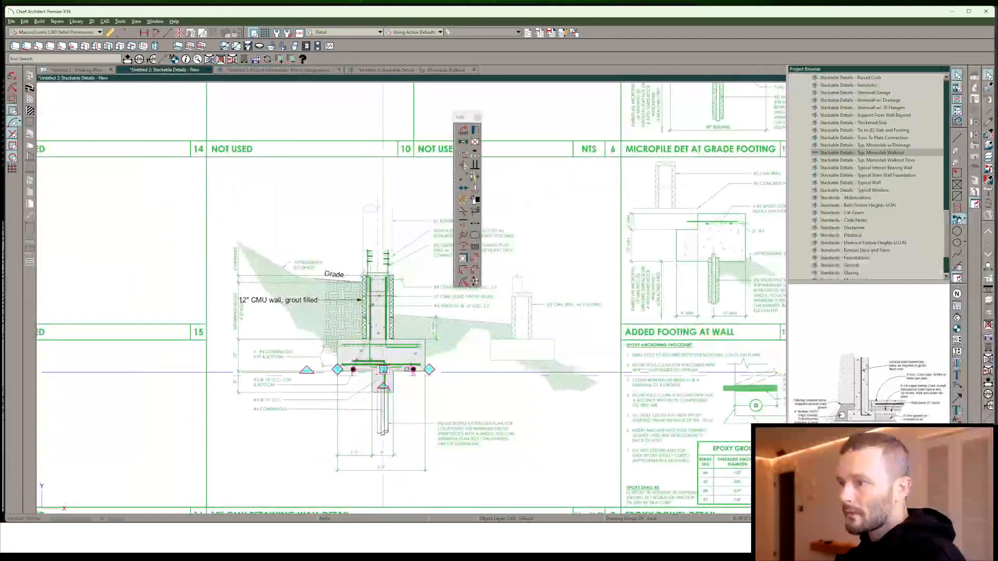
Move the pasted dimension line onto the reference 2'-9" dimension and stretch both ends to the footing's extension lines
scroll(384, 375, "up", 6)
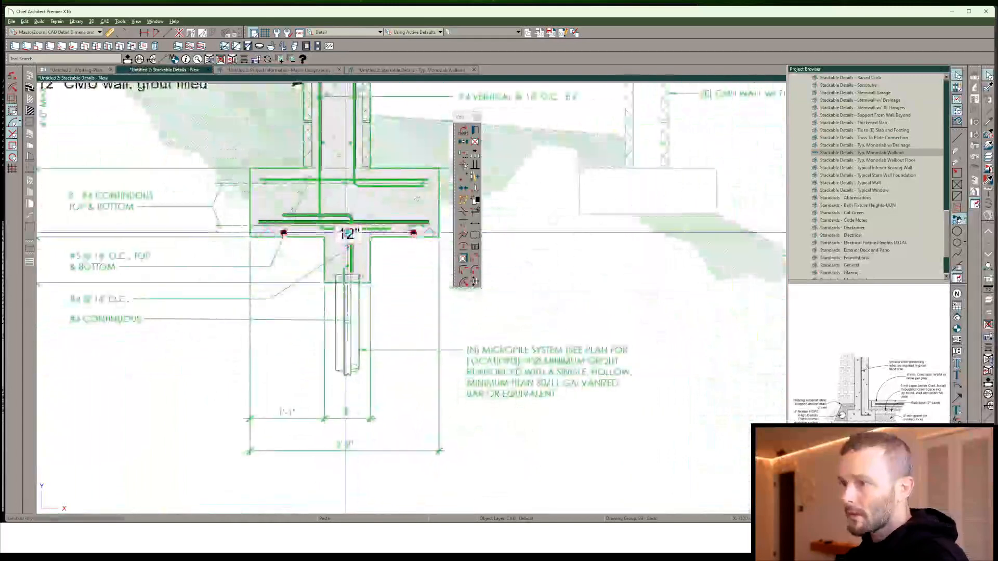
left_click_drag(341, 233, 343, 452)
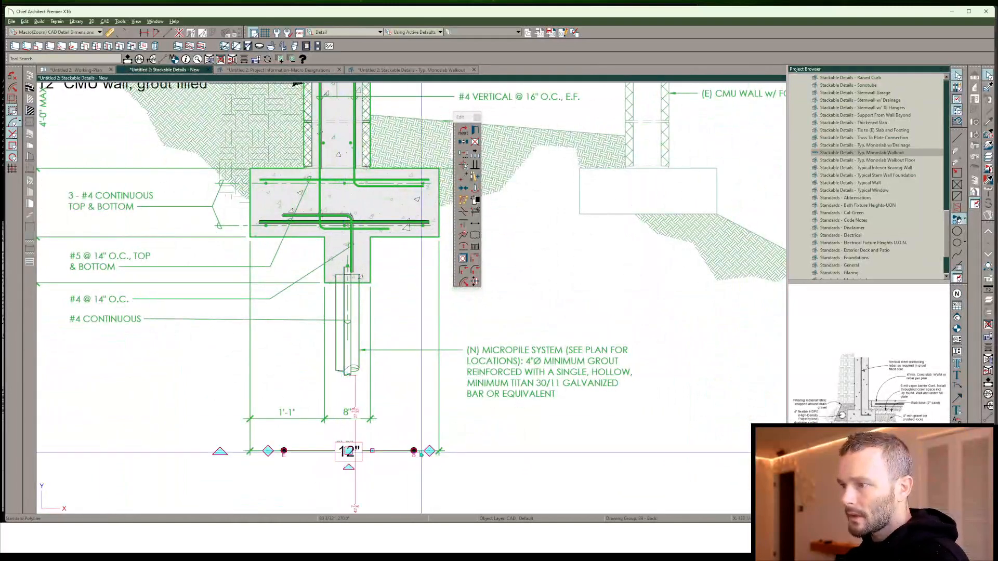
left_click_drag(435, 450, 440, 450)
left_click_drag(269, 452, 250, 451)
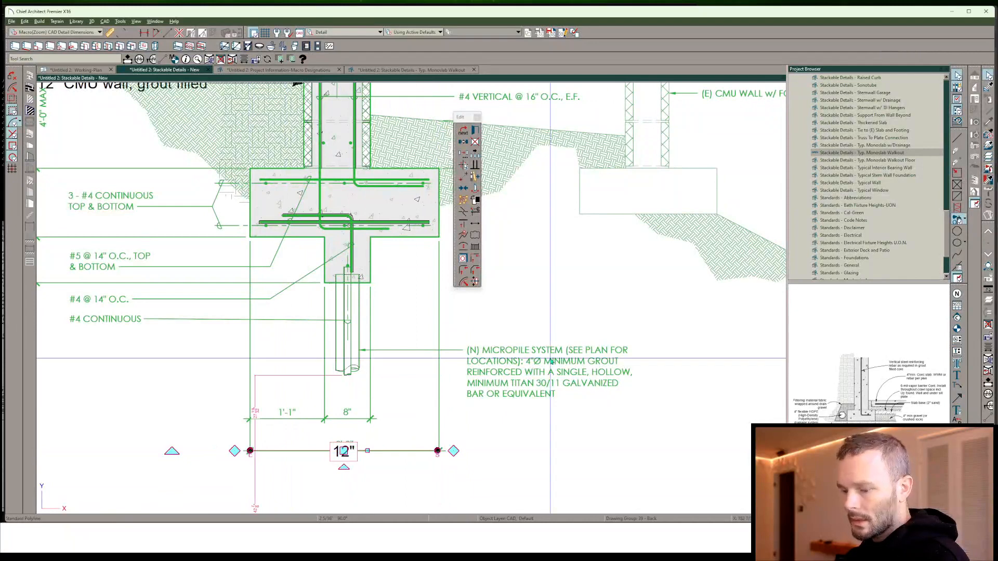
Change the label of the footing-width dimension line to 2'9"
left_click(462, 258)
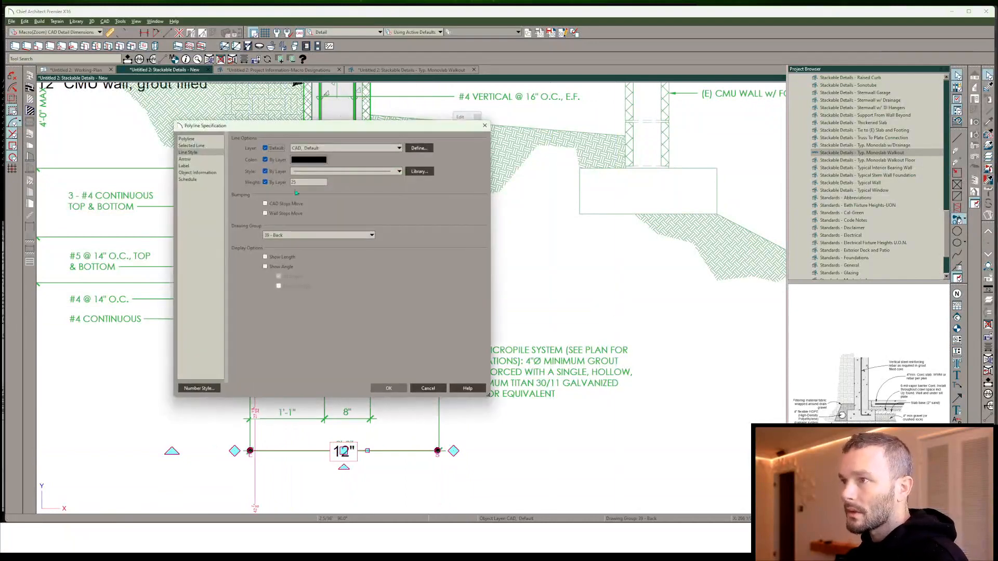
left_click(184, 166)
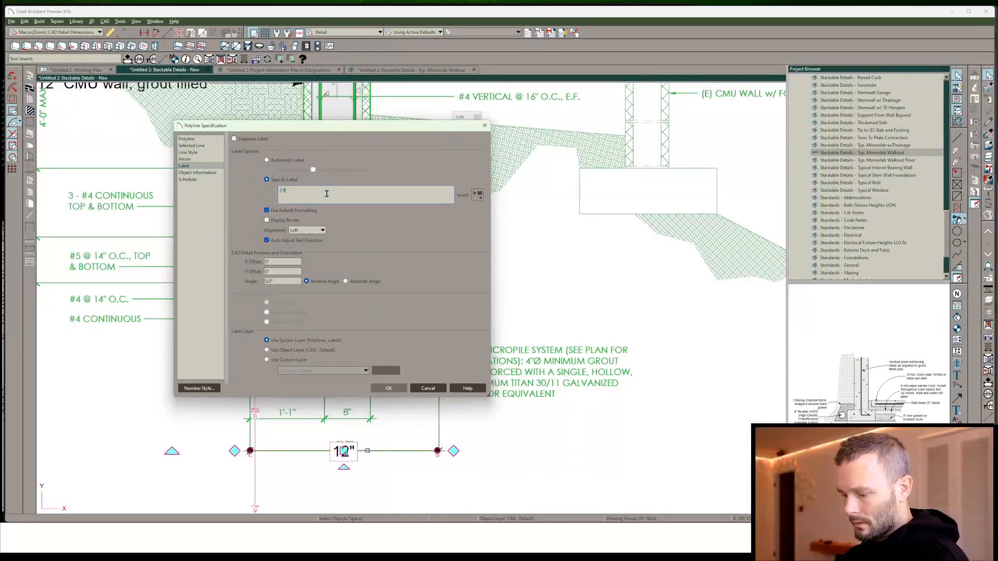
key("Return")
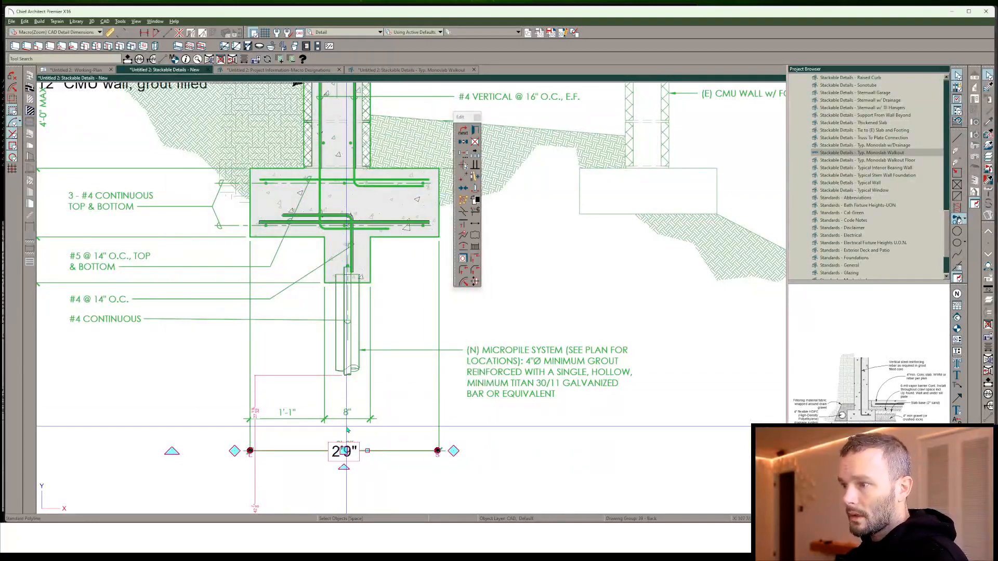
Copy the 2'9" dimension line up onto the reference 1'-1" dimension, shortened to the key's near extension line, and label the copy 13"
left_click_drag(343, 451, 343, 419)
left_click_drag(438, 420, 324, 420)
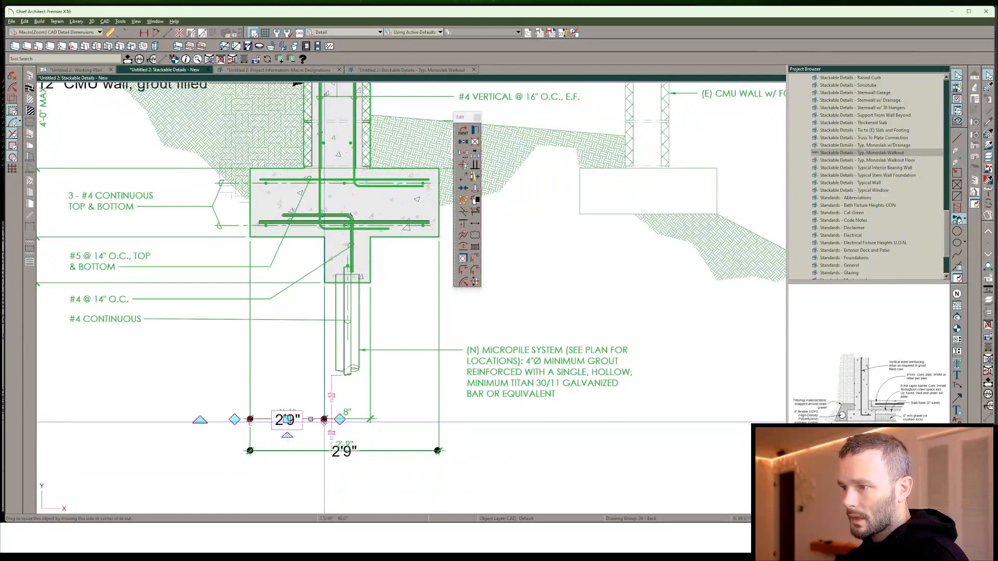
double_click(286, 419)
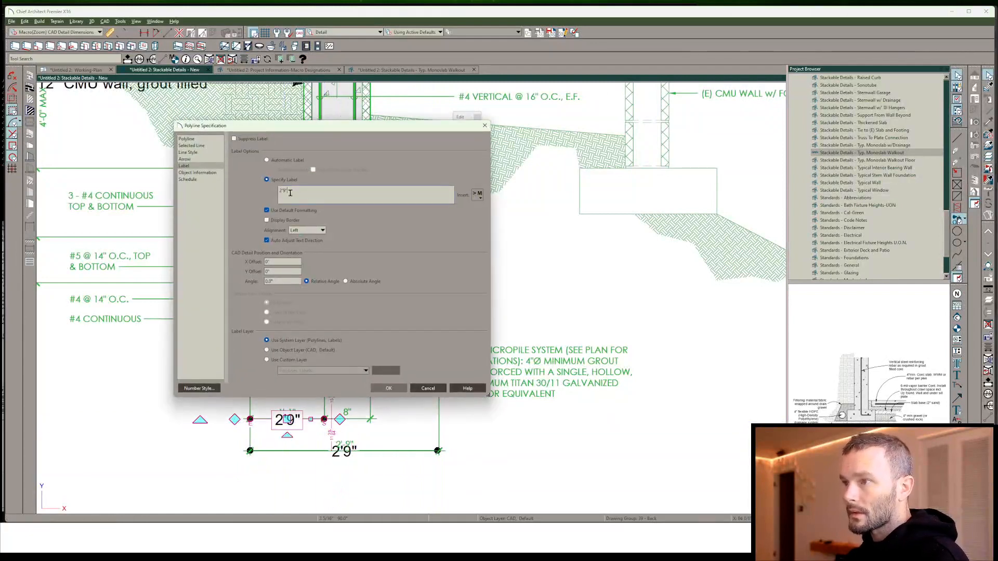
left_click_drag(290, 193, 255, 193)
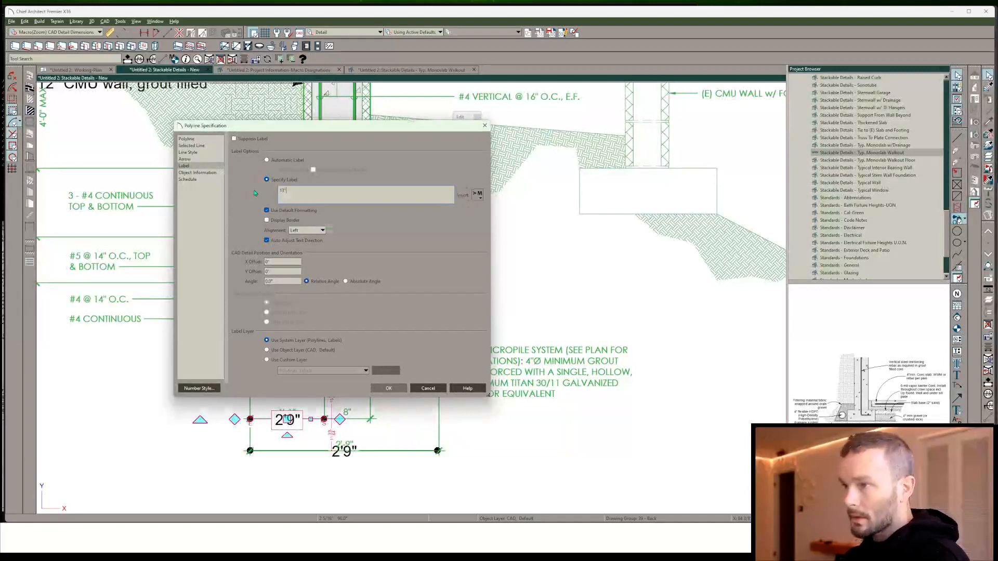
key("Return")
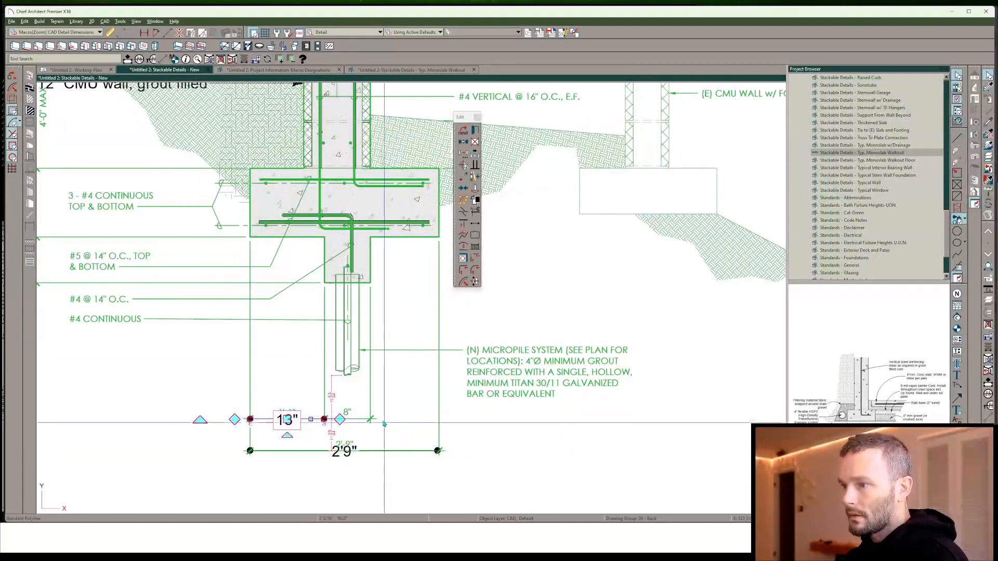
Copy the 13" dimension line so it starts at the footing key's near extension line and change the copy's label to 8"
left_click(308, 422)
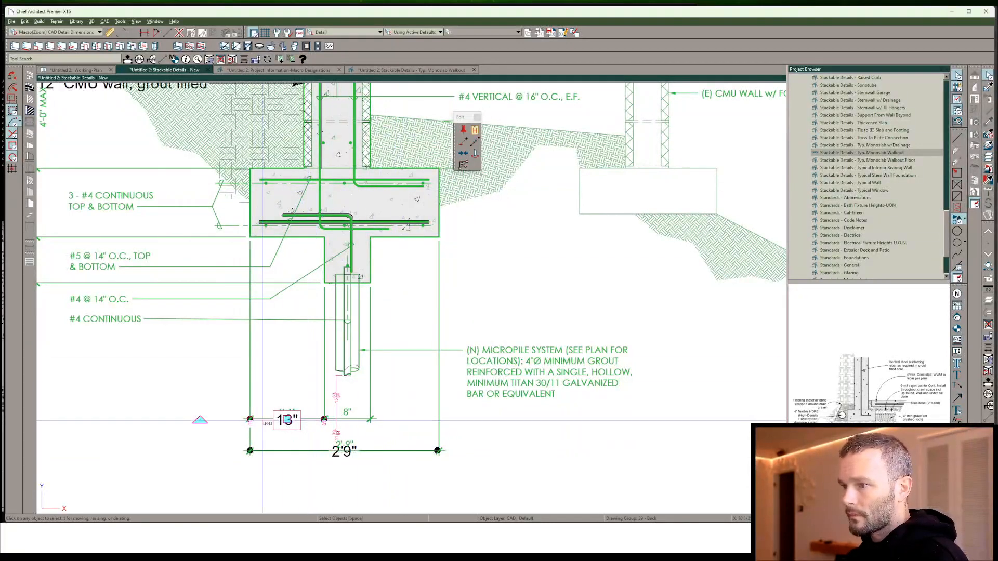
left_click_drag(287, 420, 370, 419)
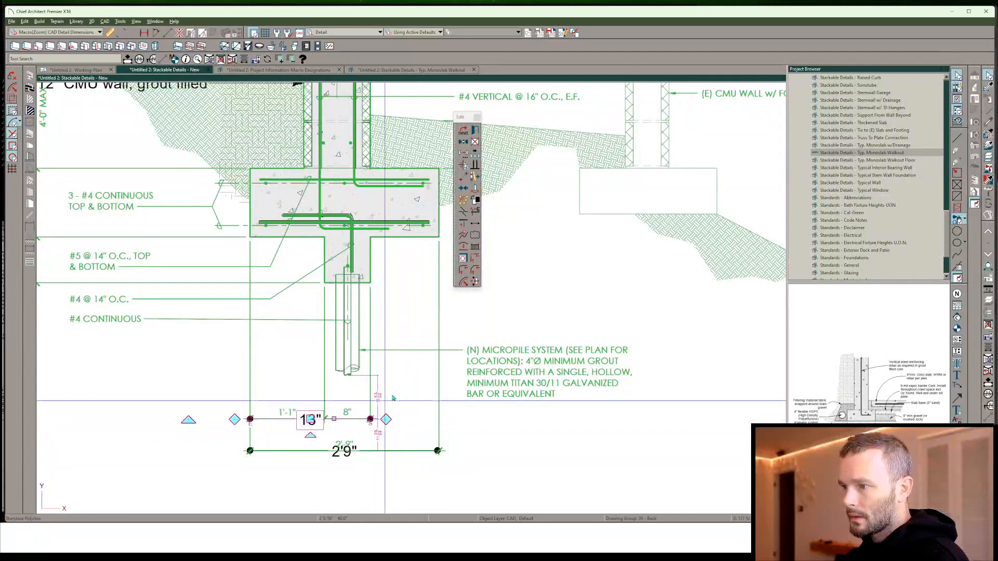
key("ctrl+z")
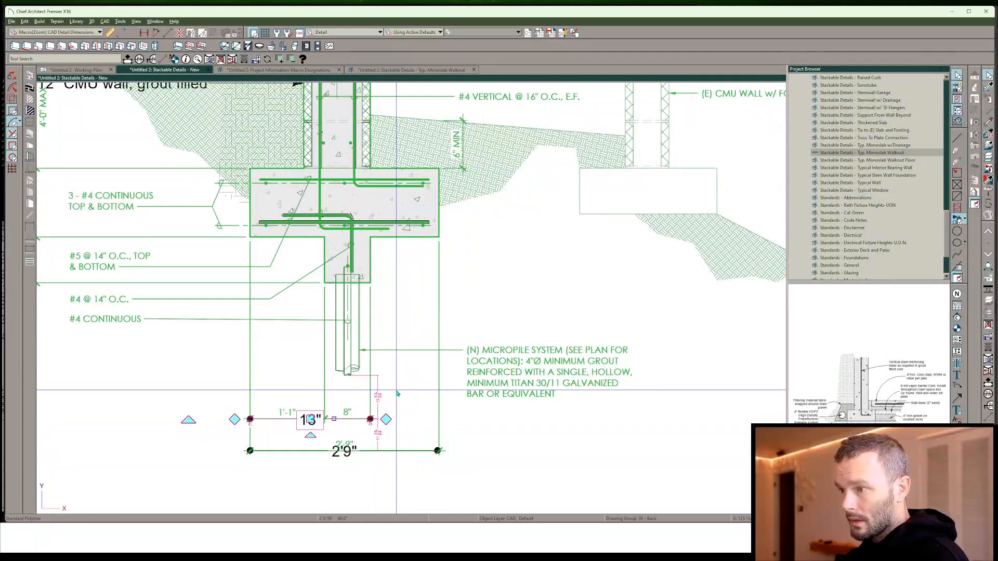
key("ctrl+z")
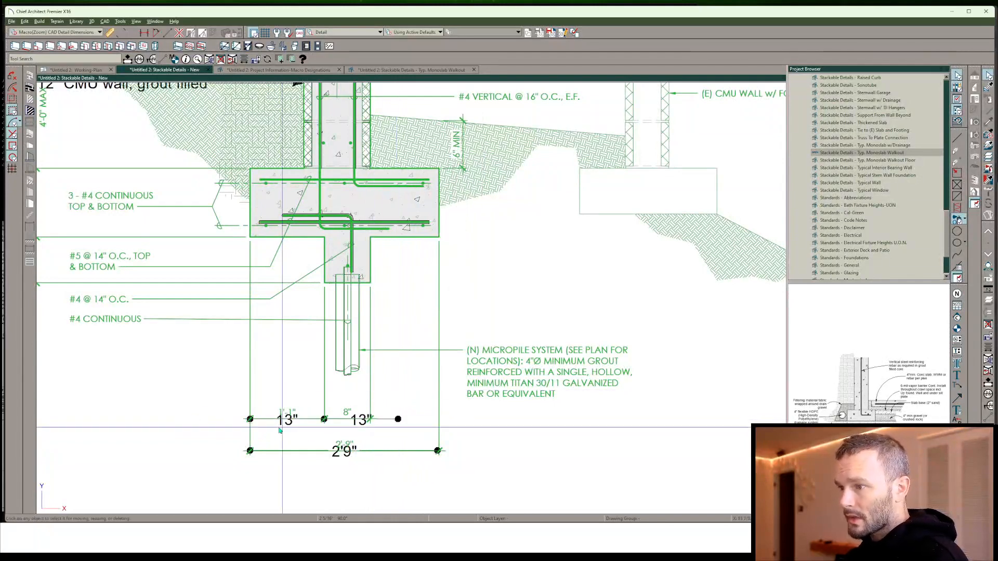
left_click(355, 422)
double_click(356, 422)
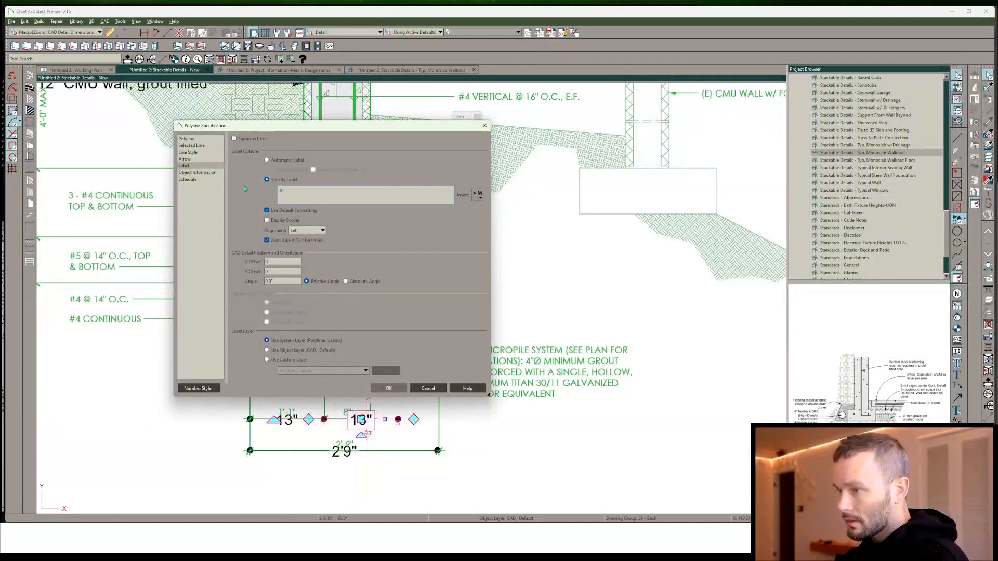
key("Return")
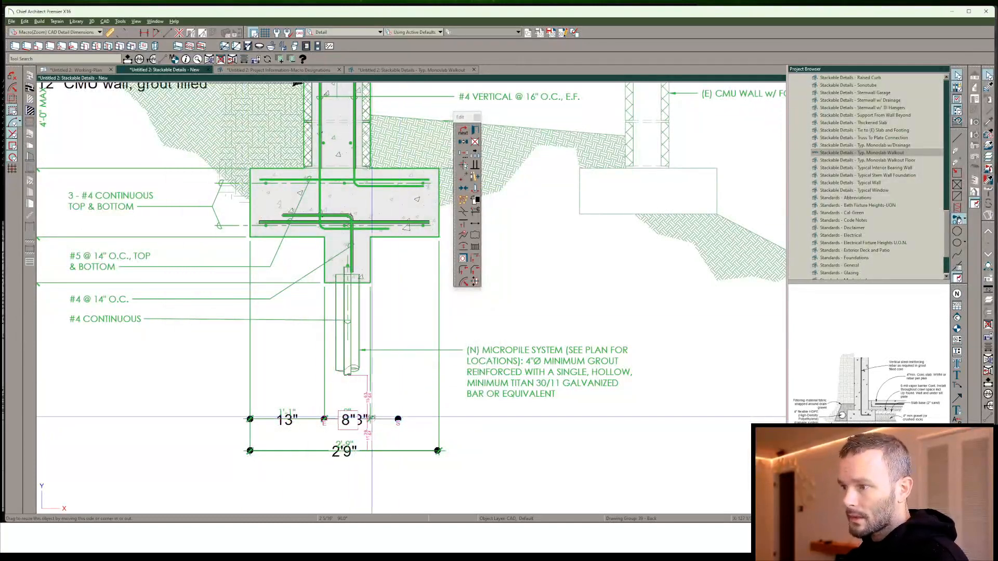
Try to shorten the 8" dimension line to the footing key's far extension line, shifting the line by 1/8" in between
left_click_drag(371, 416, 371, 418)
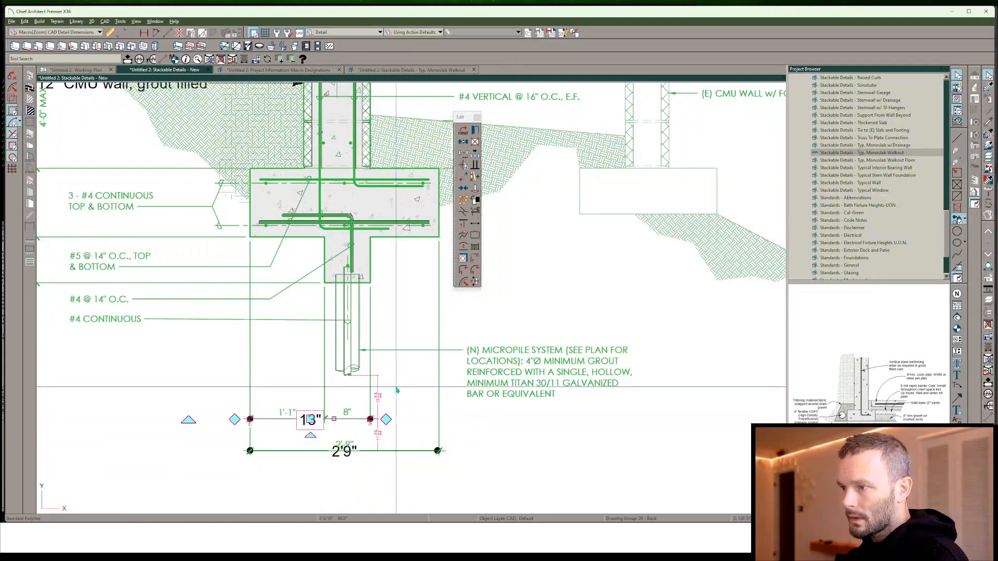
key("ctrl+z")
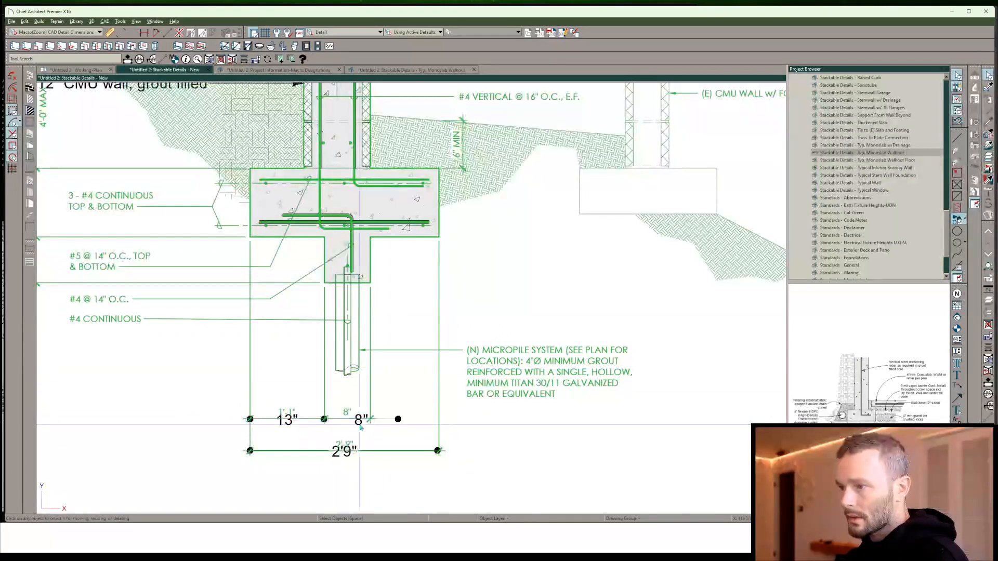
left_click(345, 420)
scroll(345, 421, "up", 1)
left_click_drag(382, 417, 378, 385)
key("Tab")
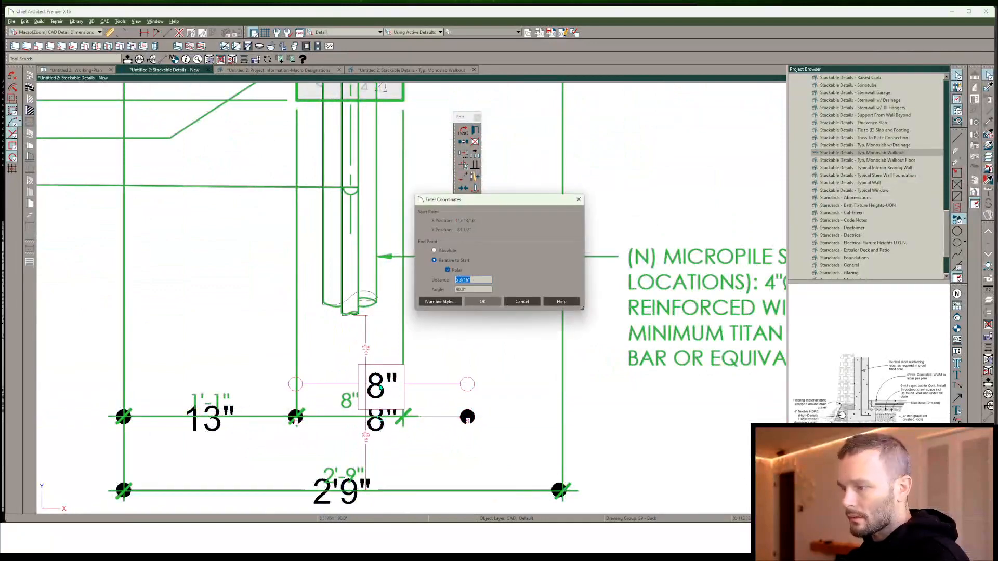
type("1/8")
key("Return")
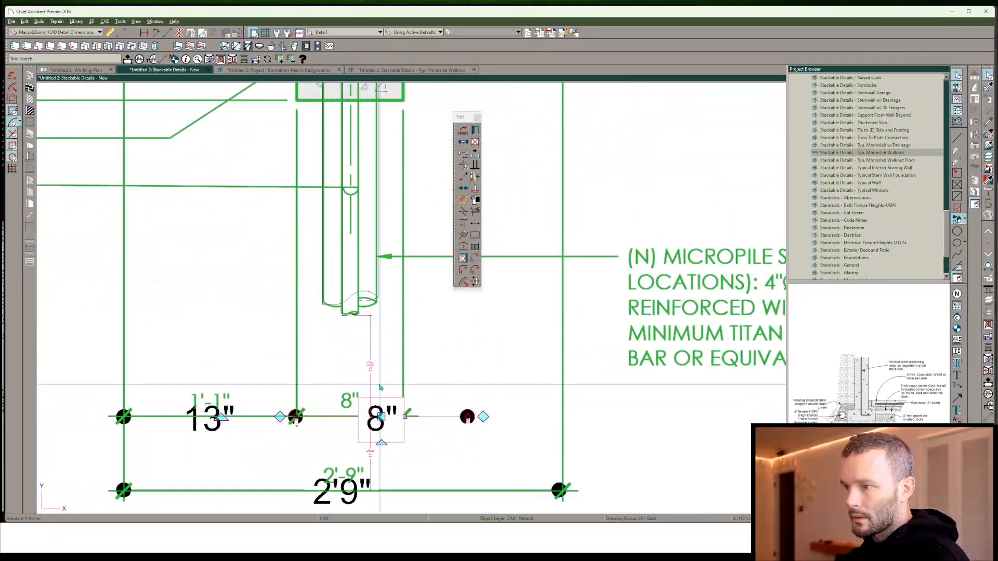
left_click_drag(467, 417, 403, 417)
left_click(431, 418)
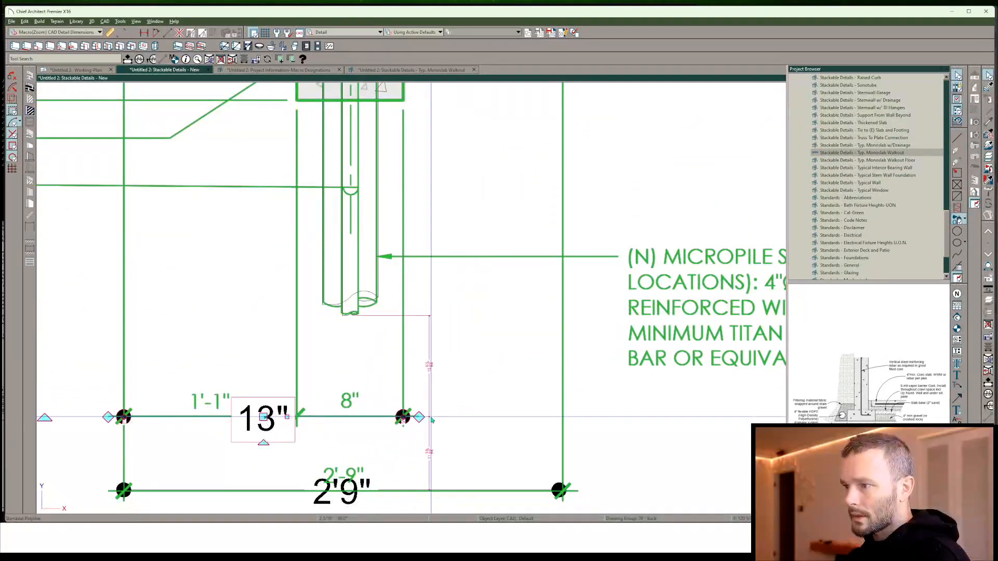
Move the 8" dimension line clear of its neighbour, shorten it to the footing key's far extension line and set it back in the row
left_click(354, 419)
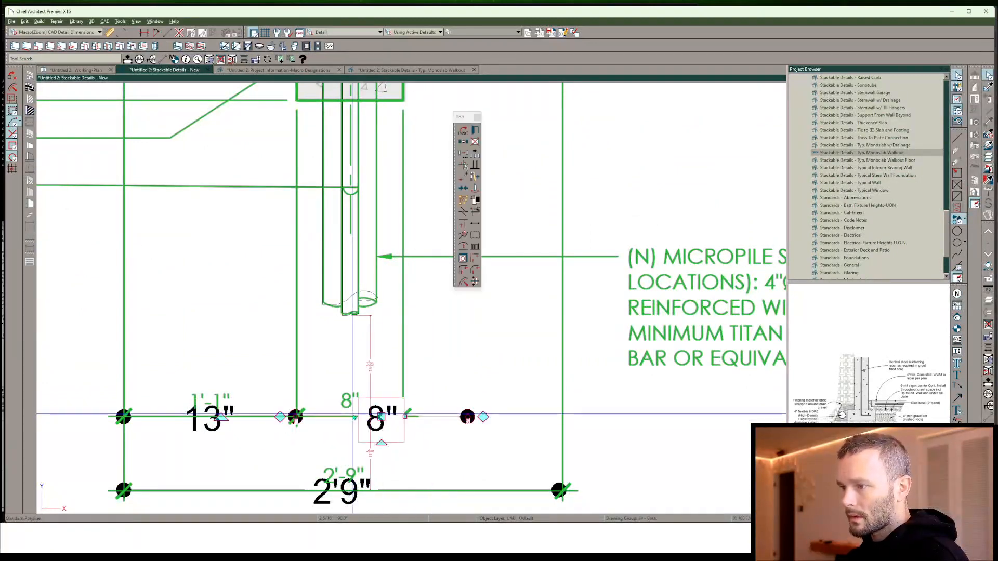
left_click_drag(382, 416, 382, 387)
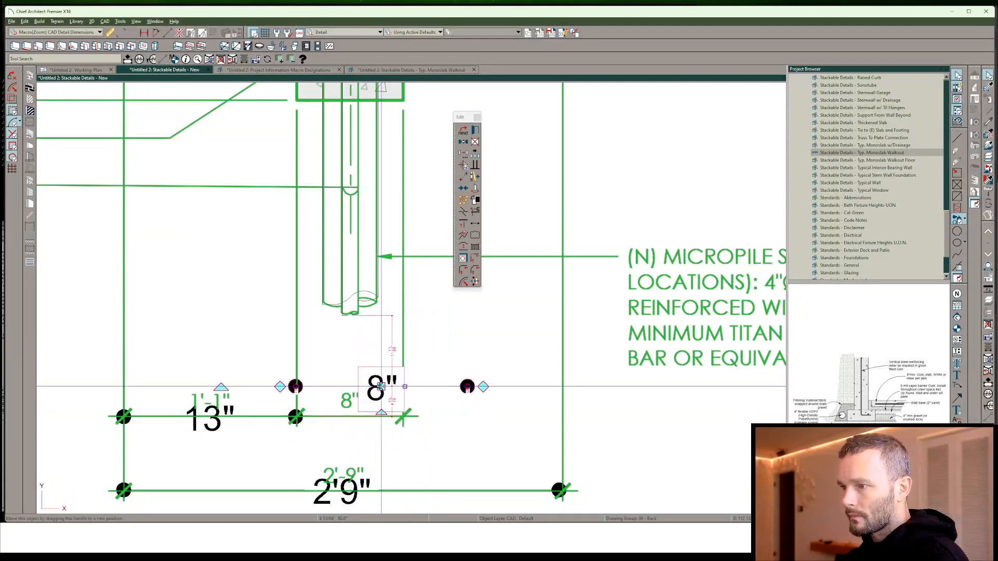
left_click_drag(467, 386, 350, 411)
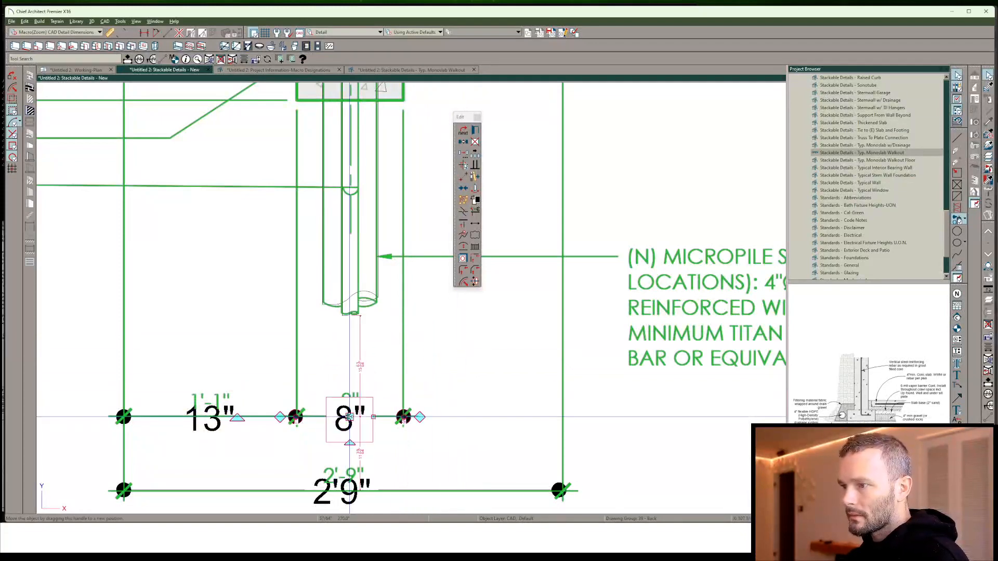
left_click(456, 405)
Add a text note reading "#4 Continuous" below the matching reference note
scroll(456, 405, "down", 5)
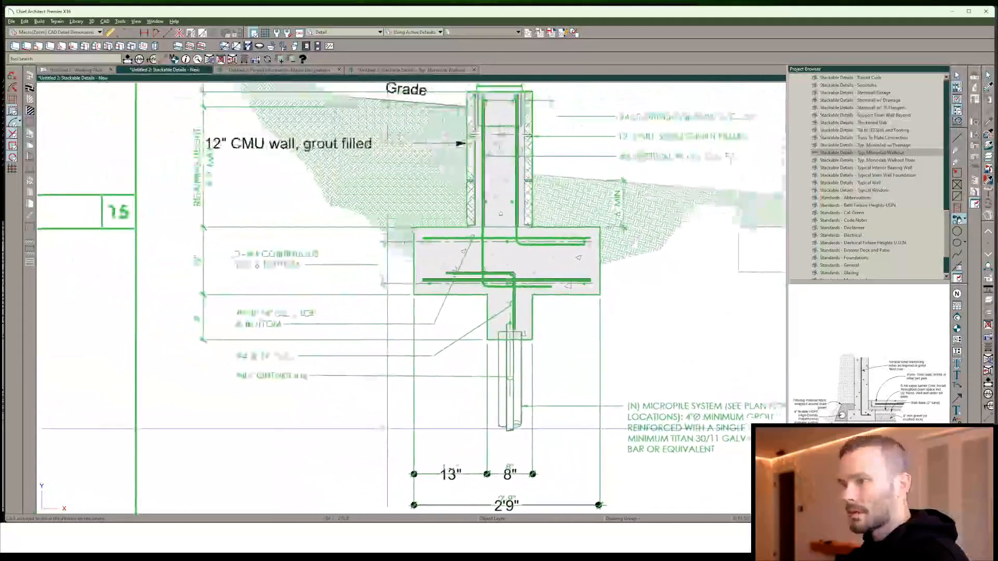
middle_click_drag(388, 429, 350, 424)
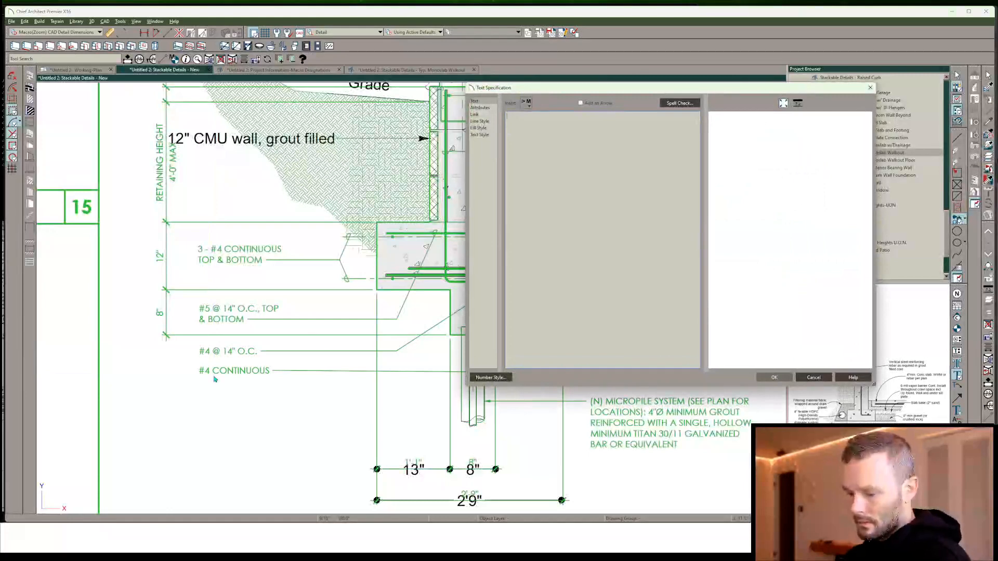
type("#4 Cont")
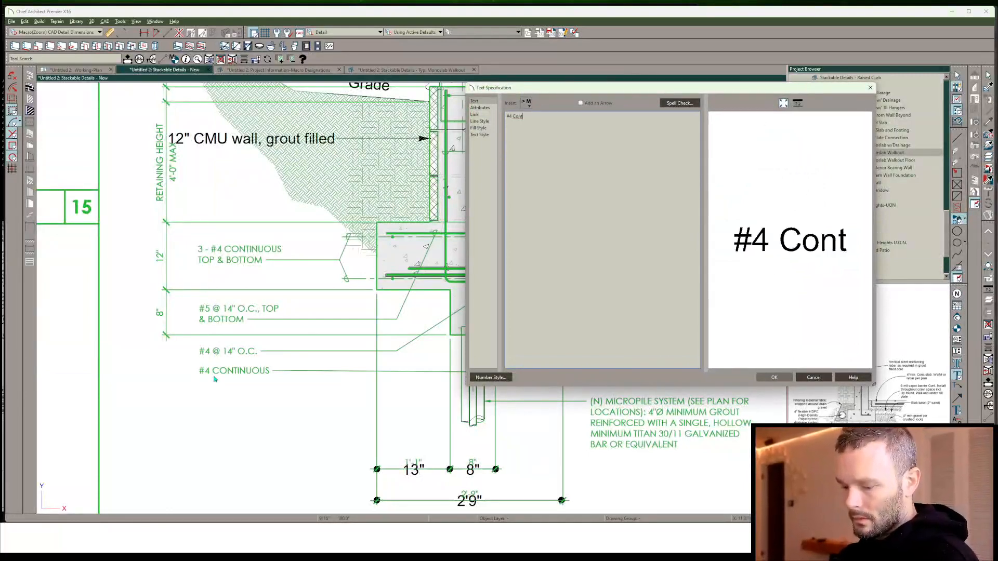
type("inuous")
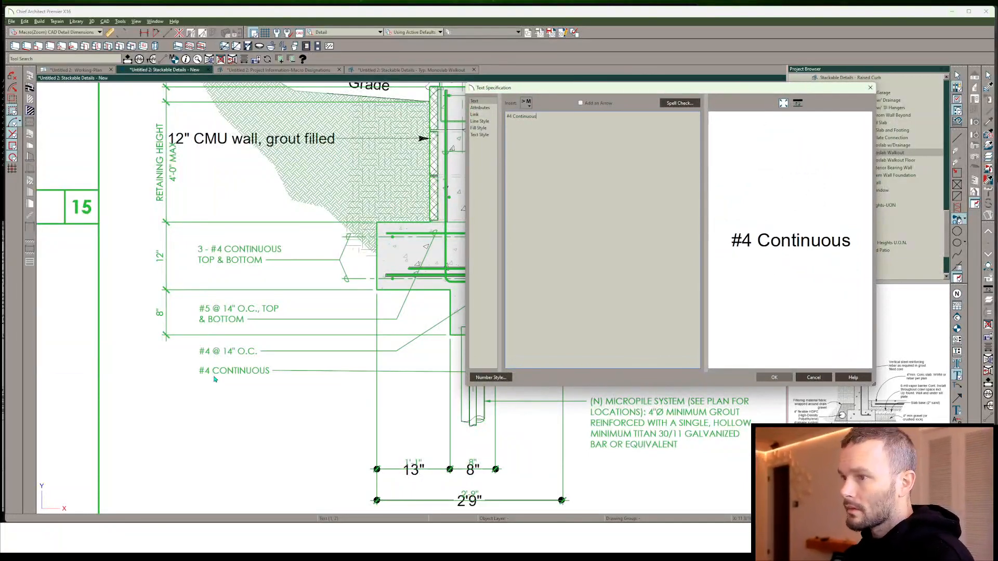
key("Return")
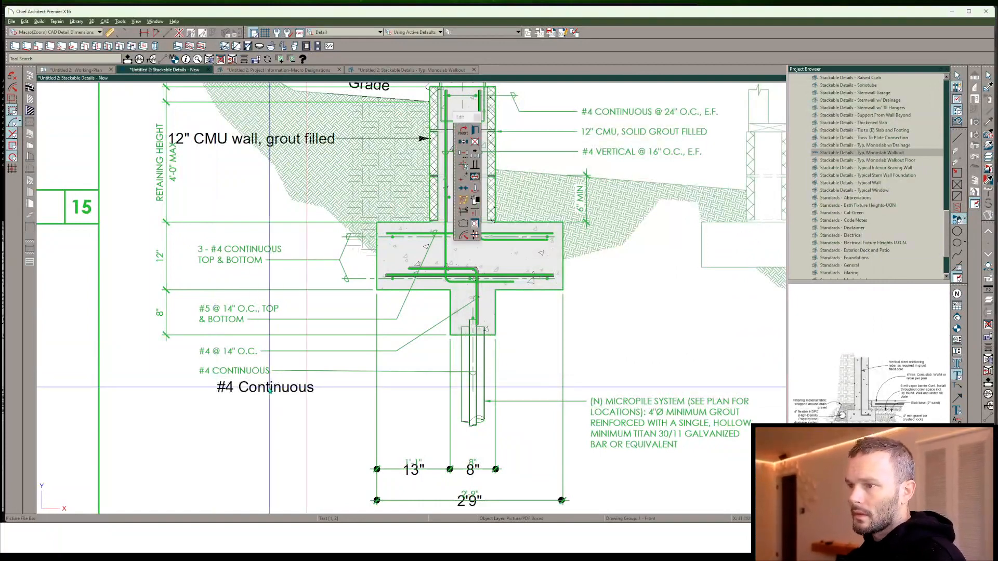
Move the #4 Continuous text onto its reference note and add a straight leader arrow to the micropile's centre bar
left_click(275, 389)
left_click_drag(263, 410, 470, 372)
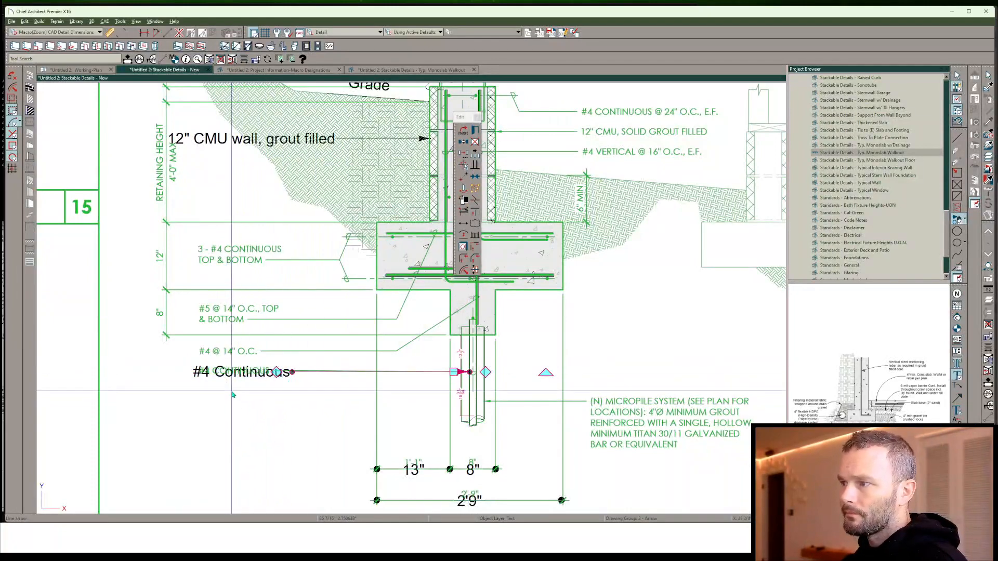
middle_click_drag(232, 395, 215, 428)
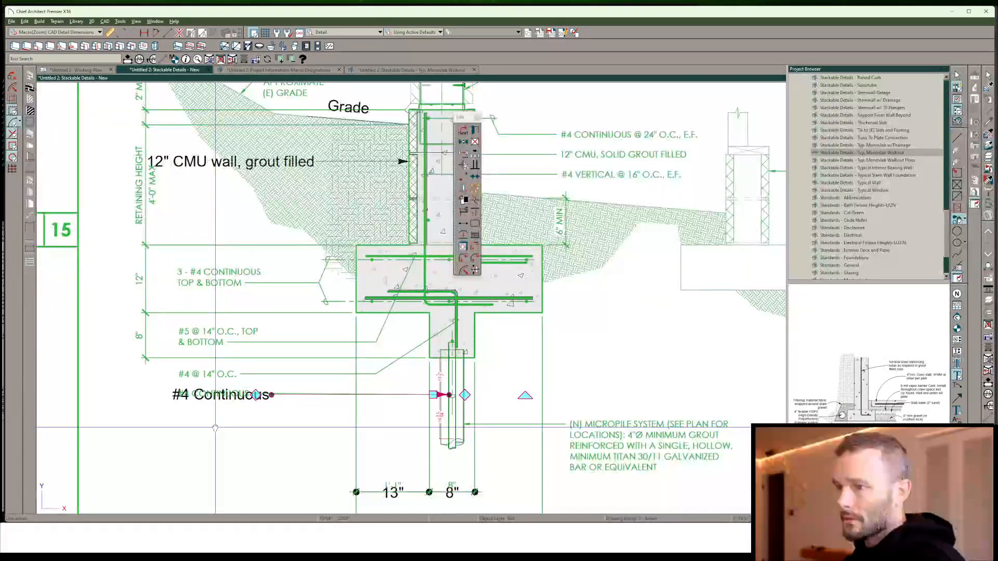
key("Escape")
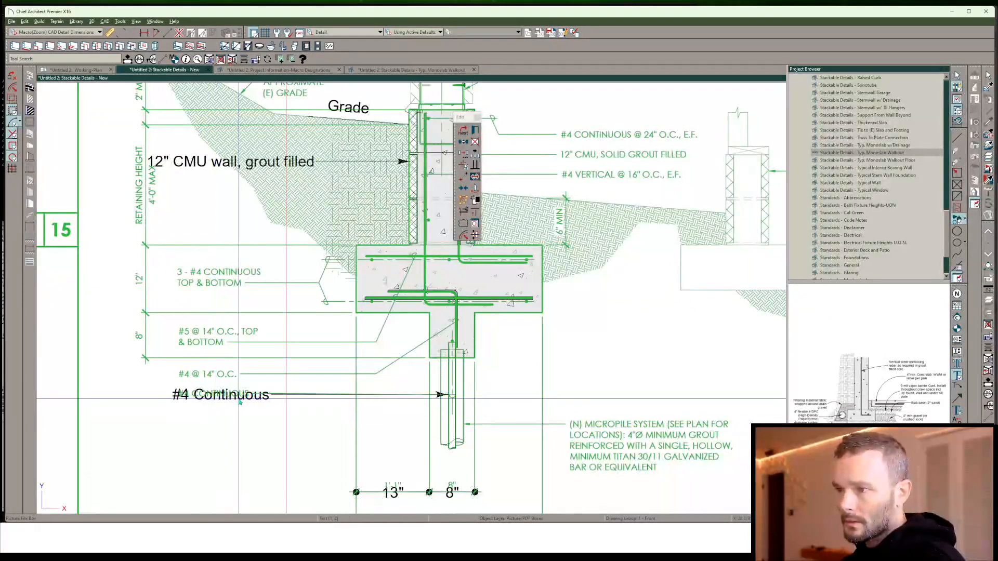
left_click(221, 397)
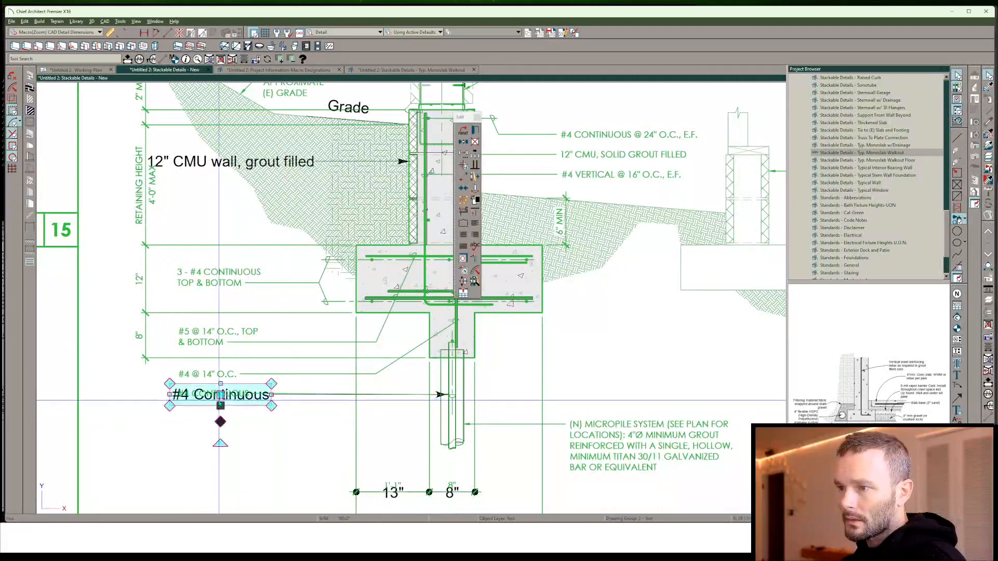
left_click_drag(220, 395, 202, 374)
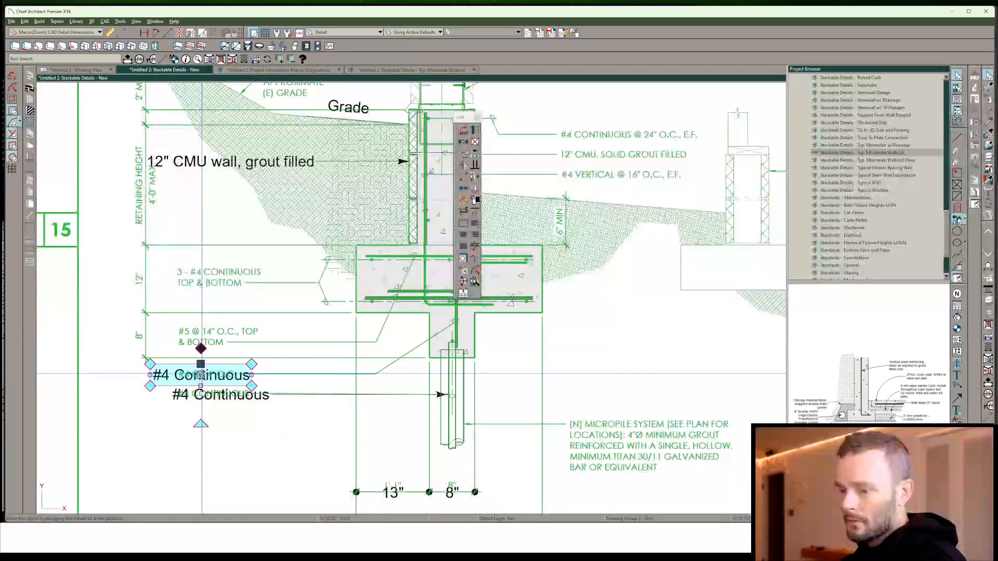
double_click(202, 374)
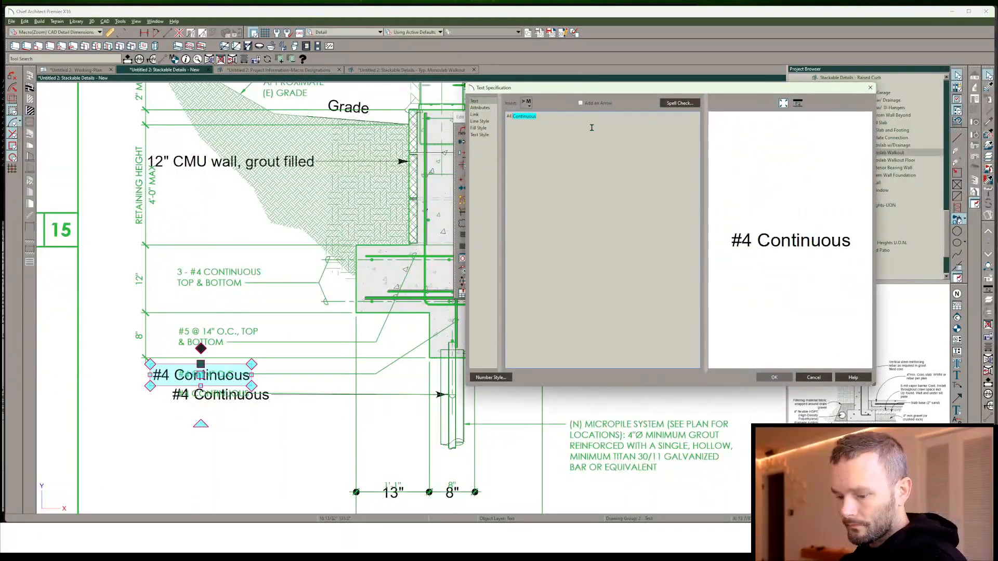
type("@14\"")
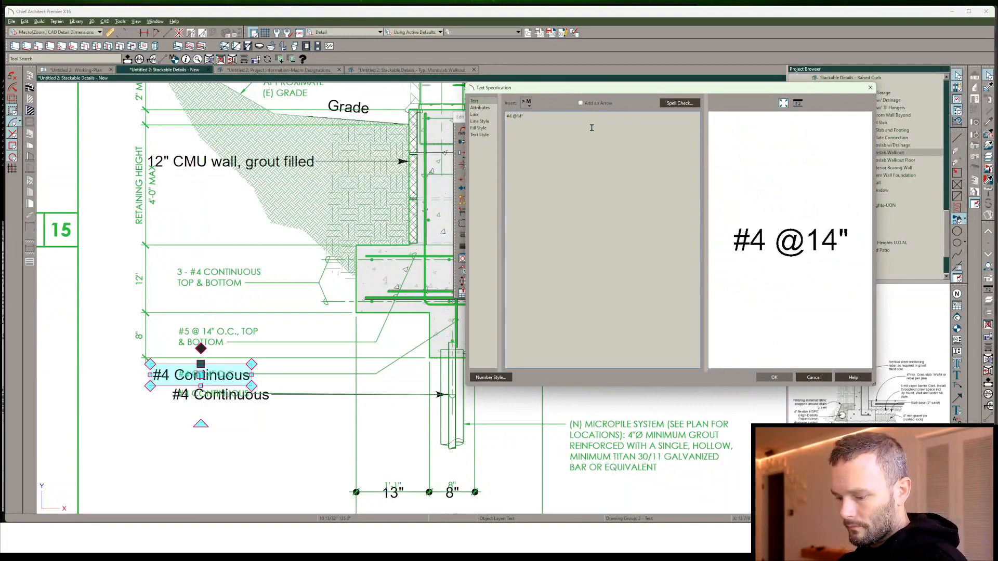
type(" O.c")
key("BackSpace")
type("C")
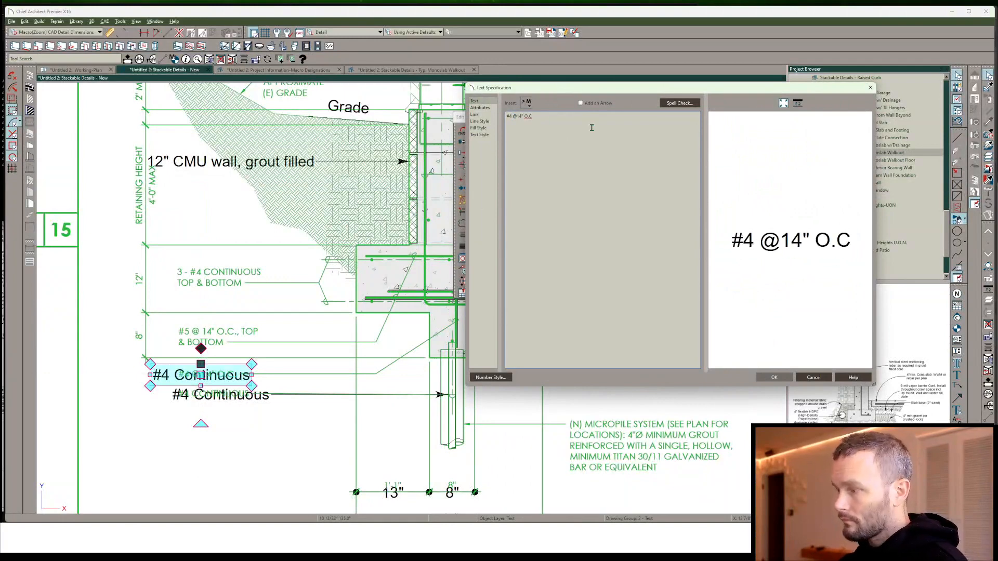
type(".")
key("Return")
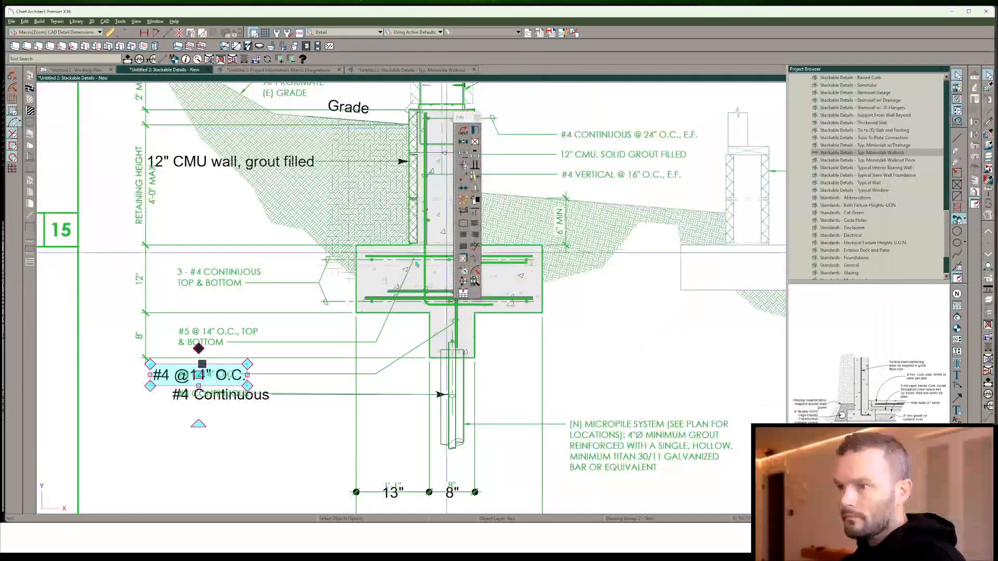
mouse_move(199, 348)
left_mouse_down()
mouse_move(318, 373)
mouse_move(382, 370)
mouse_move(514, 279)
left_mouse_up()
scroll(390, 375, "up", 1)
scroll(390, 376, "up", 2)
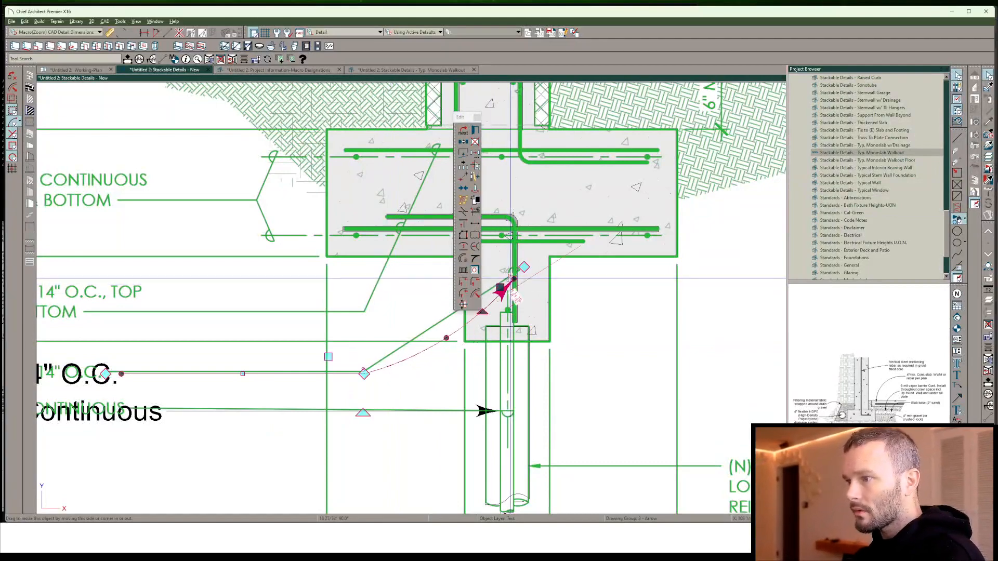
left_click(302, 353)
scroll(302, 354, "down", 5)
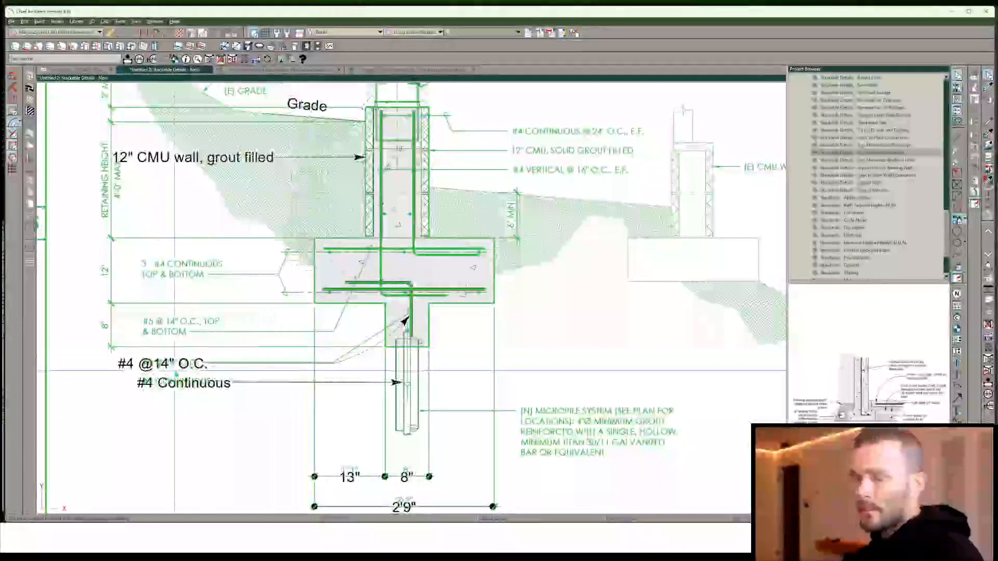
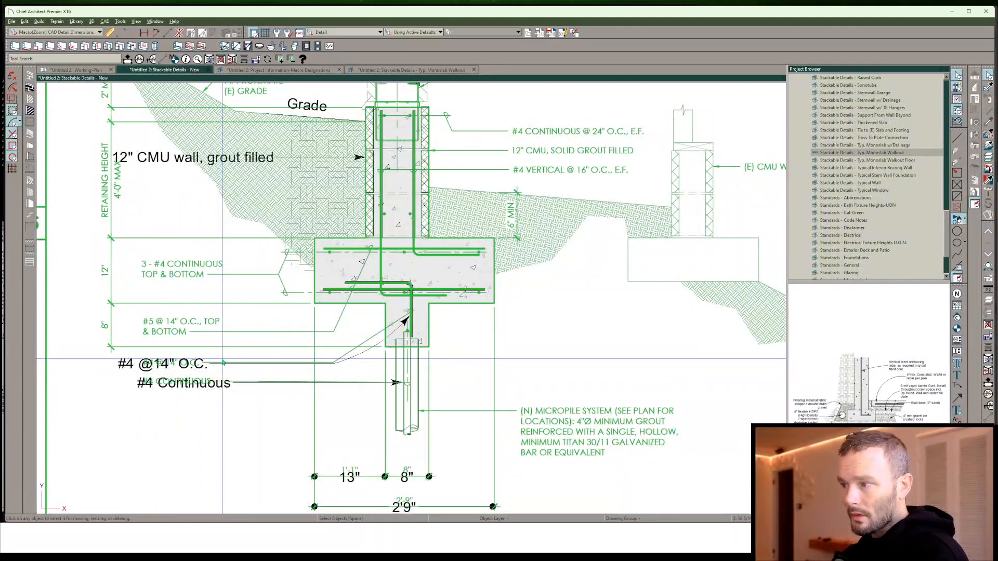
Start a text note above the reference micropile note, reading "(N) Micropile system (See plan for locations): 4""
scroll(222, 360, "down", 2)
scroll(536, 389, "up", 1)
middle_click_drag(533, 386, 475, 357)
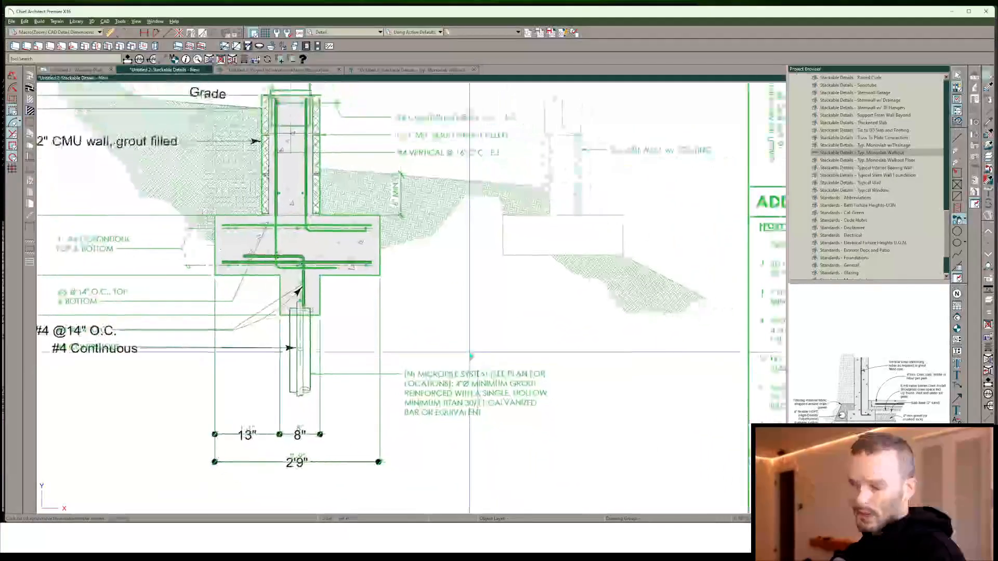
left_click(440, 331)
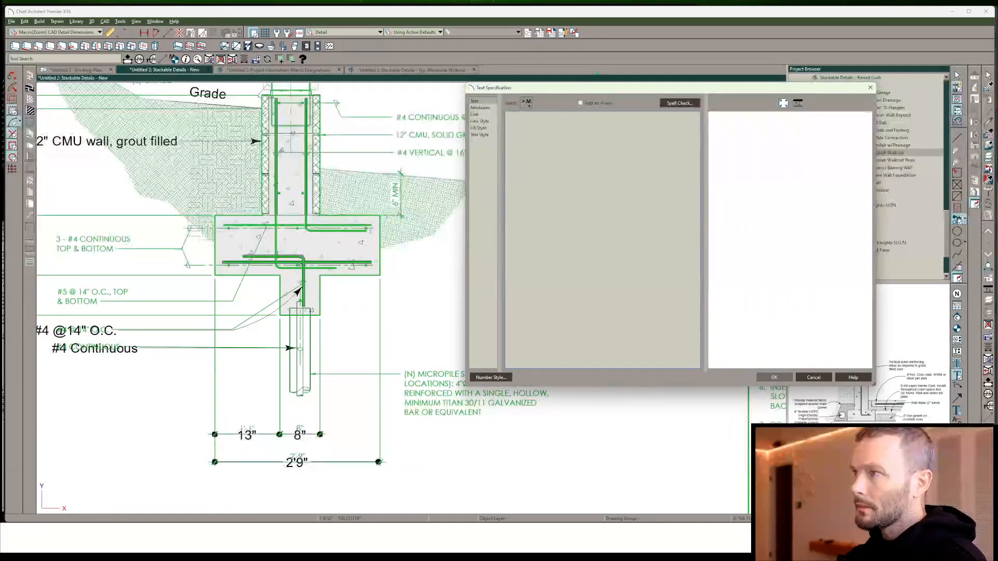
left_click_drag(603, 91, 657, 57)
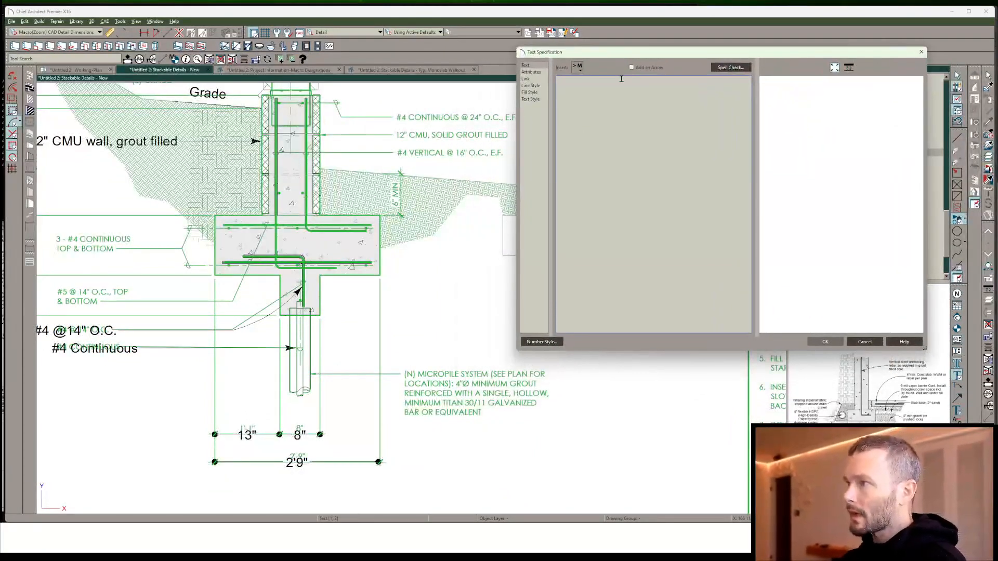
type("(N")
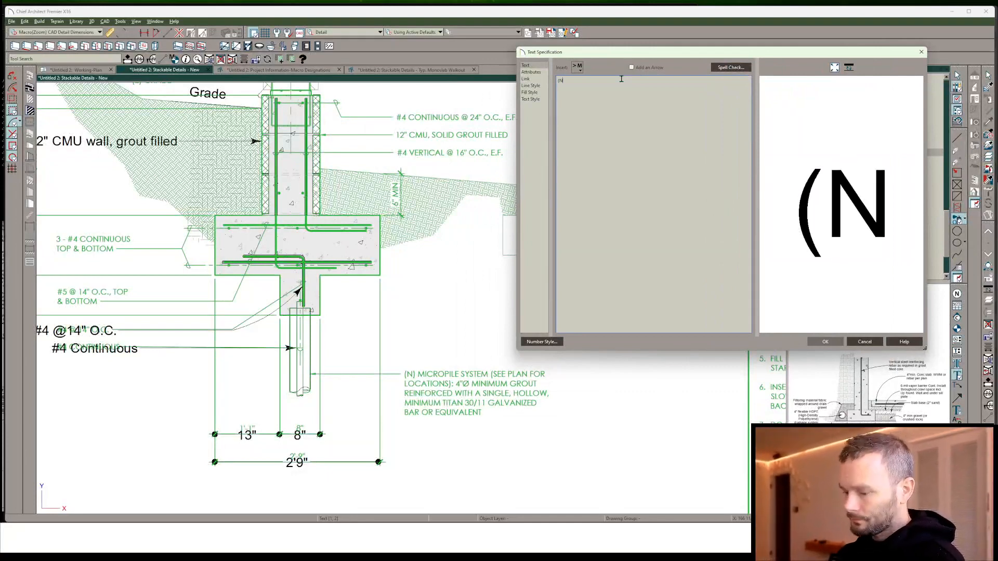
type(") Mic")
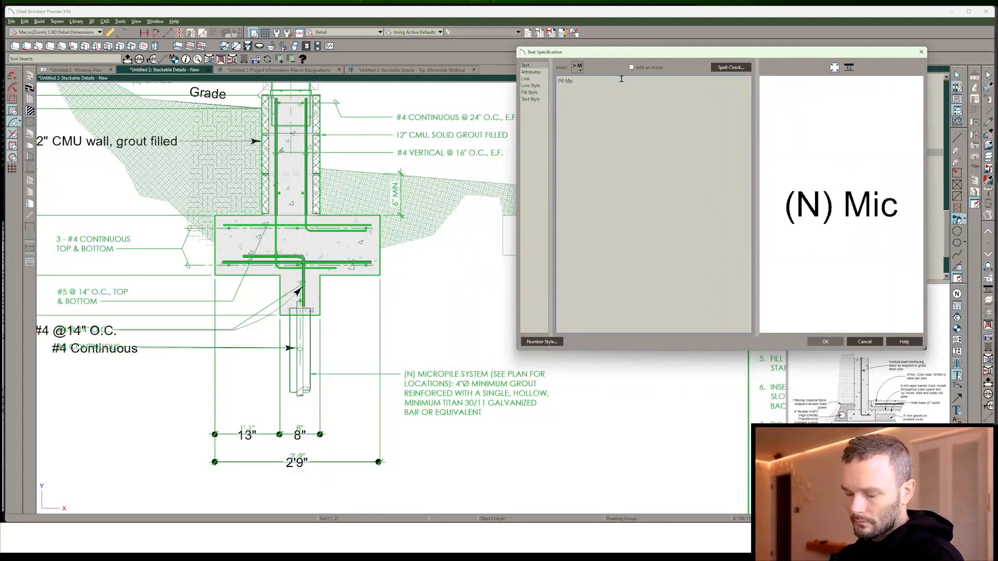
type("rop")
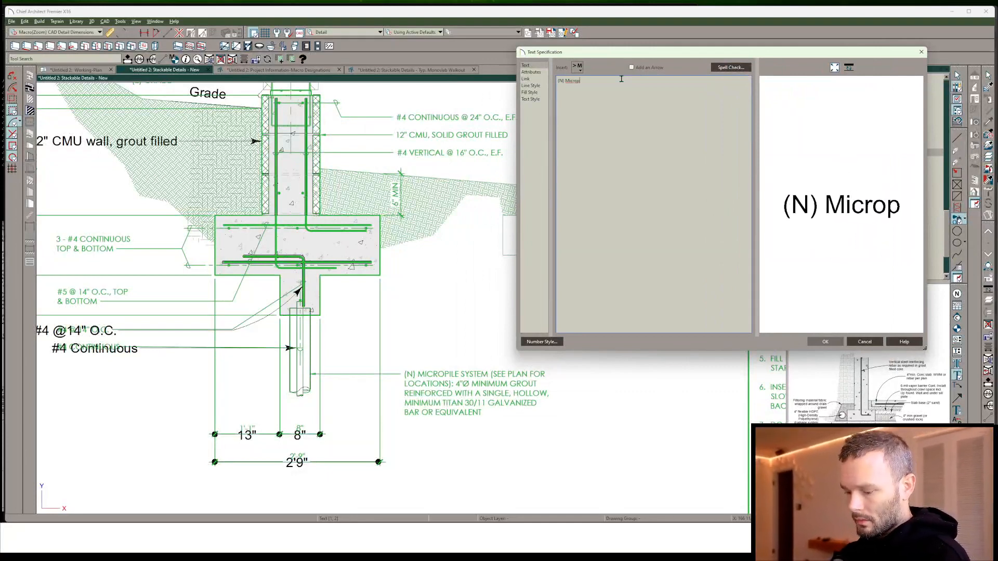
type("ile system")
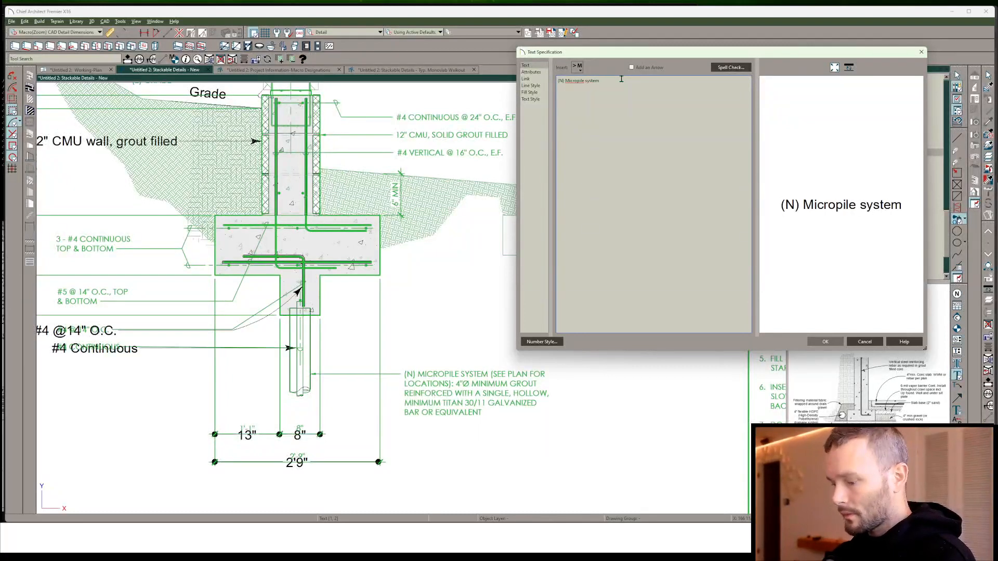
type(" (Se")
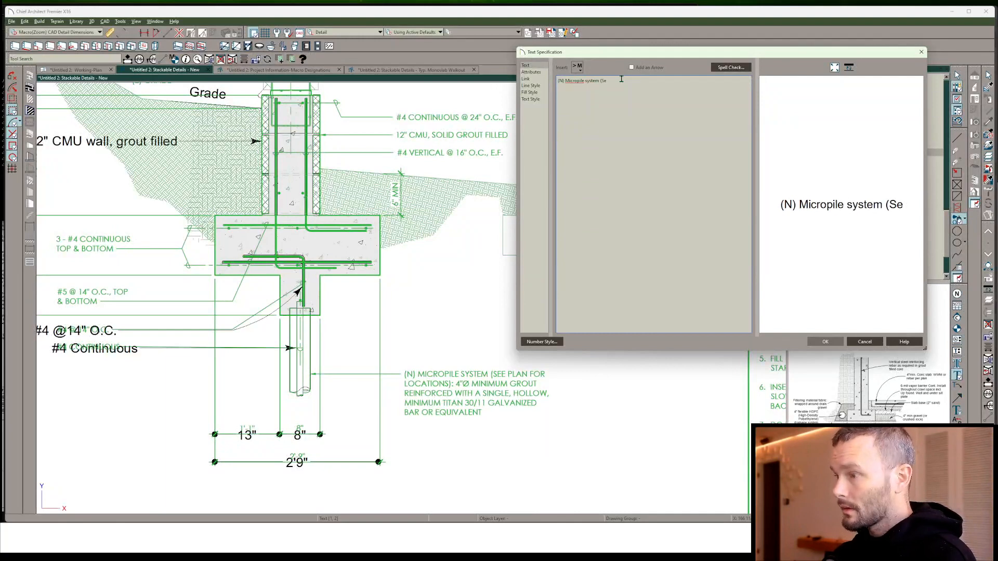
type("e plan f")
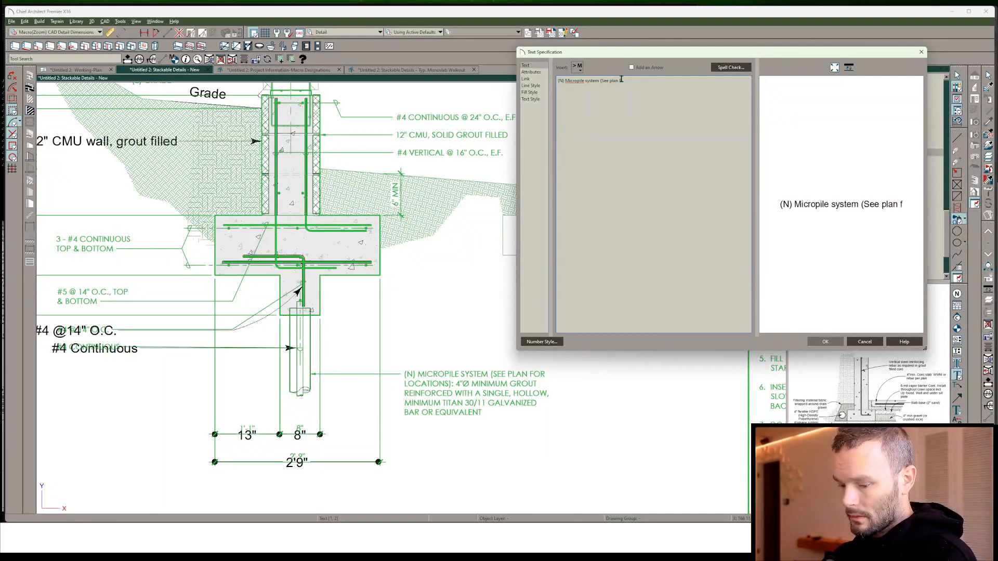
type("or locations):")
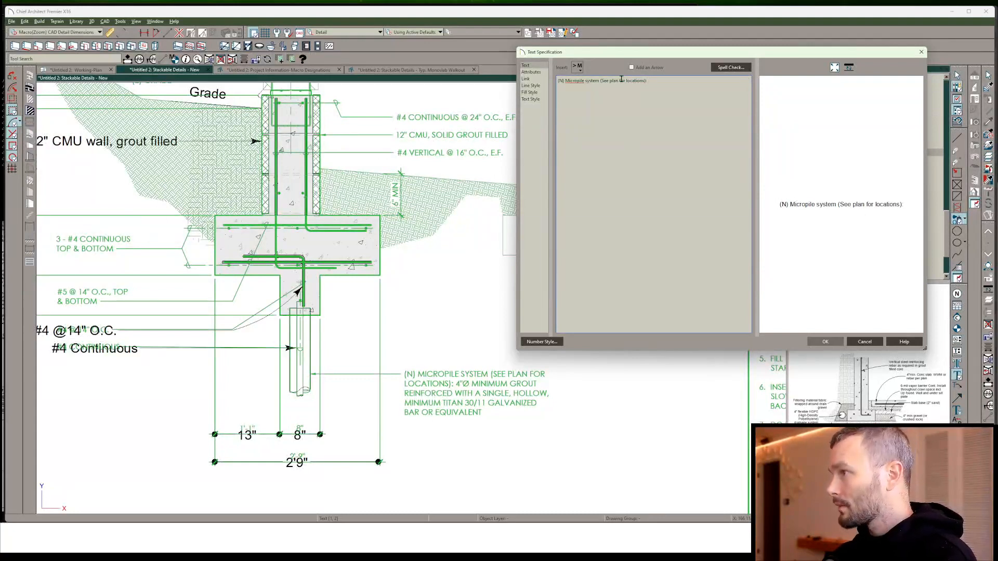
type("4\"")
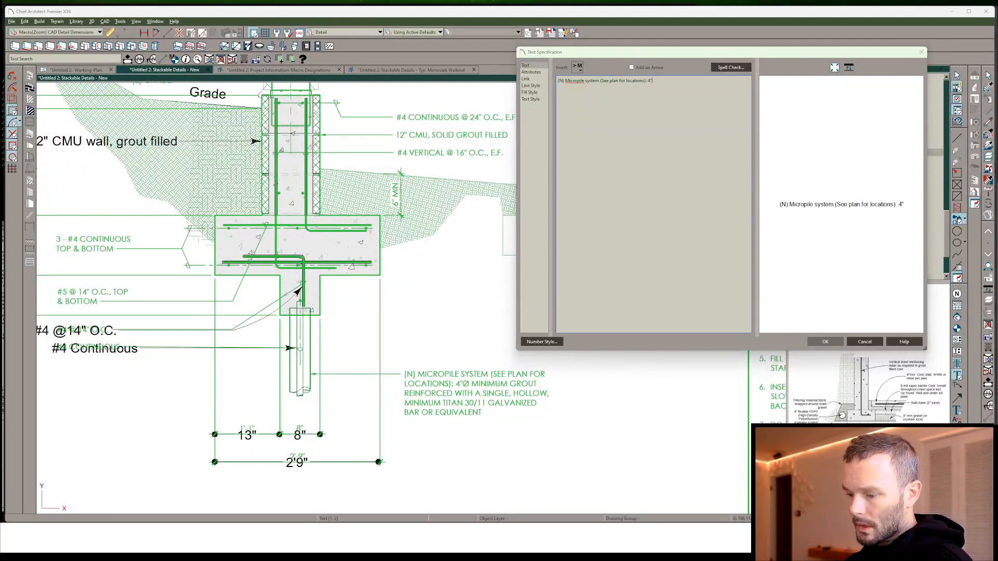
Search the web for "o with strike through it", copy the Ø symbol and paste it after 4" in the note text
left_click(291, 537)
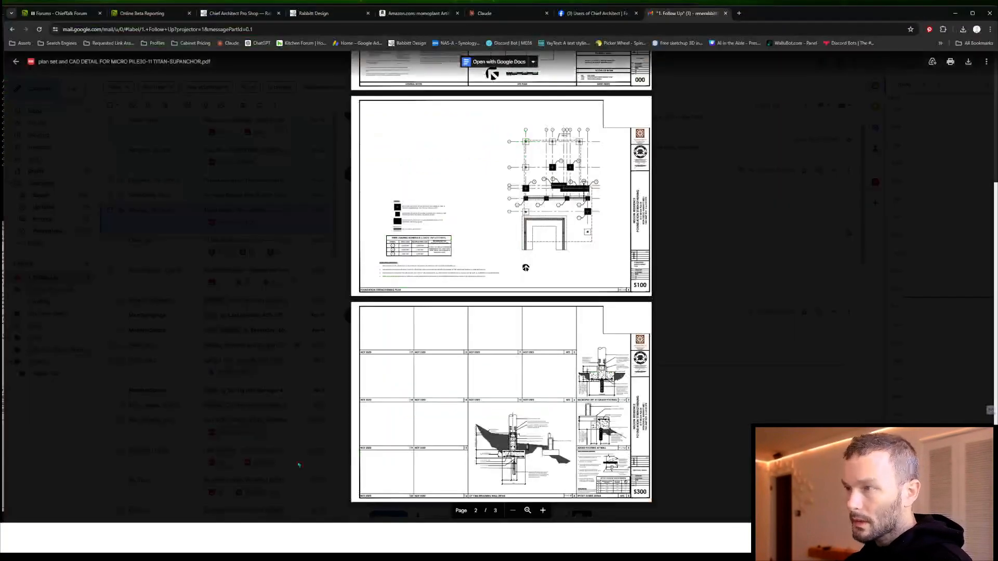
left_click(738, 13)
type("o")
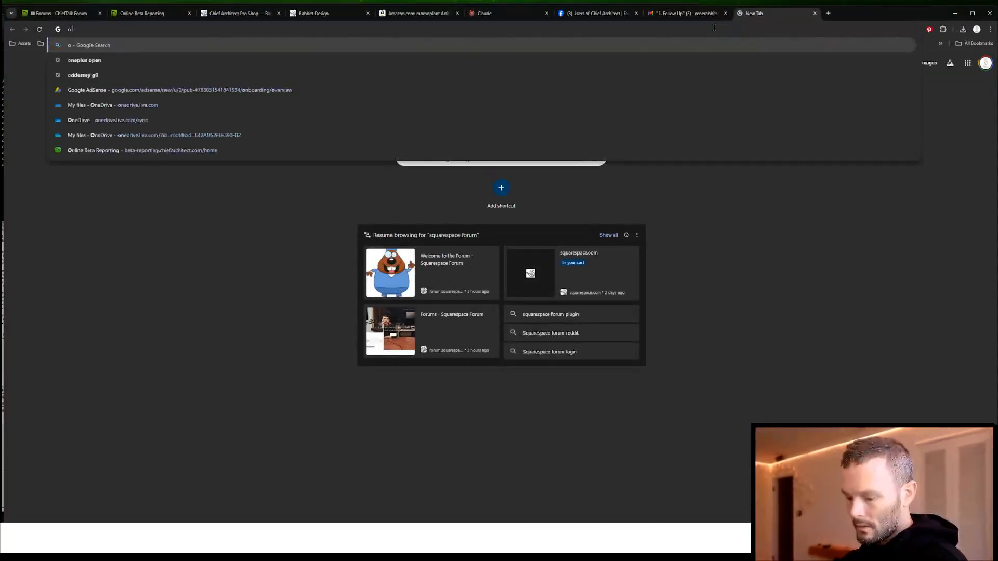
type(" with strike through it")
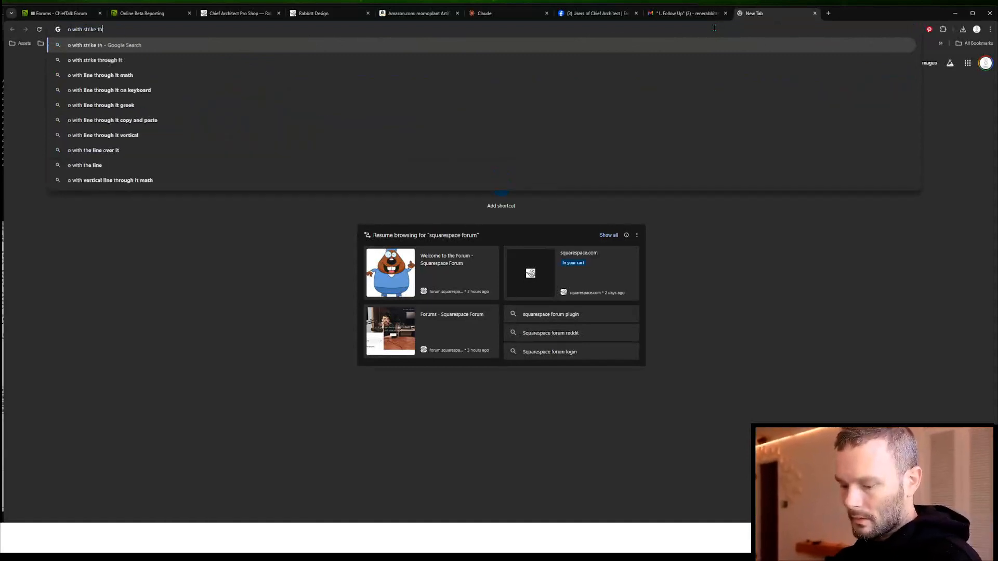
key("Return")
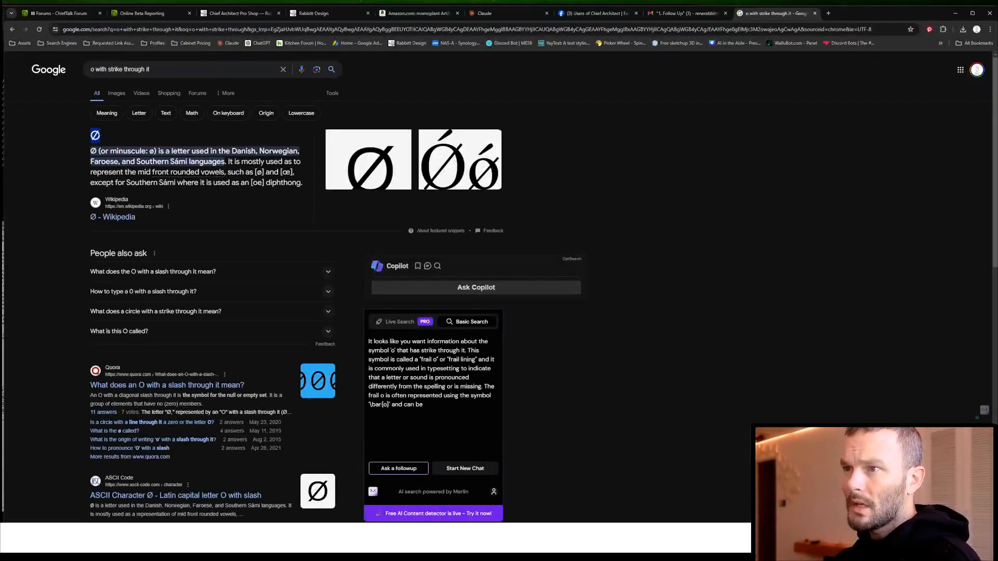
double_click(95, 135)
right_click(102, 136)
left_click(116, 142)
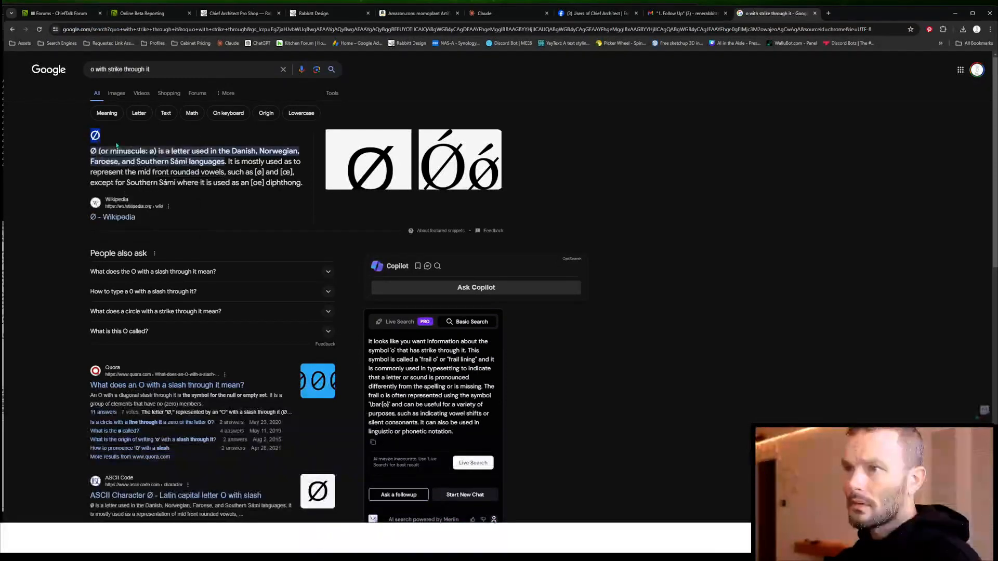
key("alt+Tab")
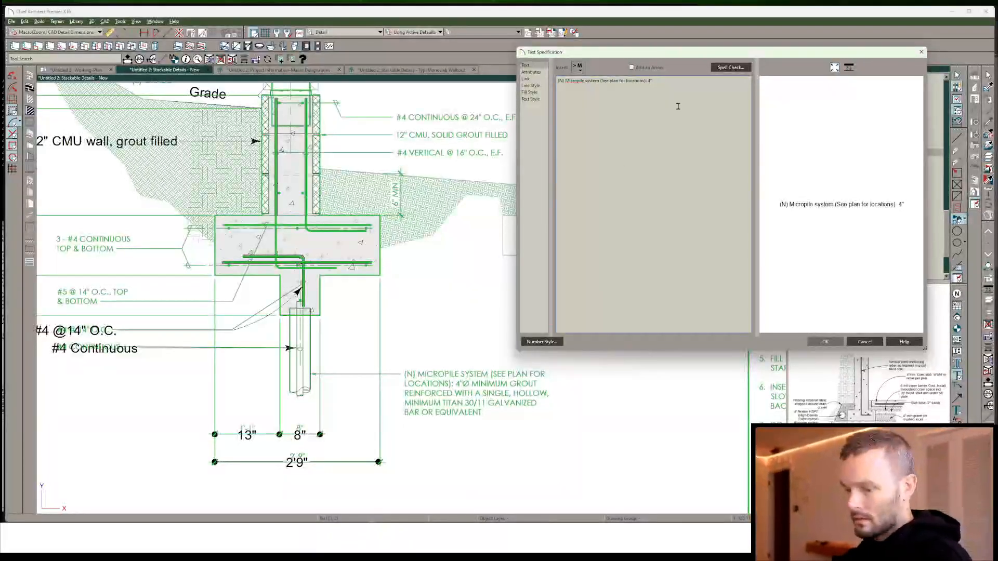
key("ctrl+v")
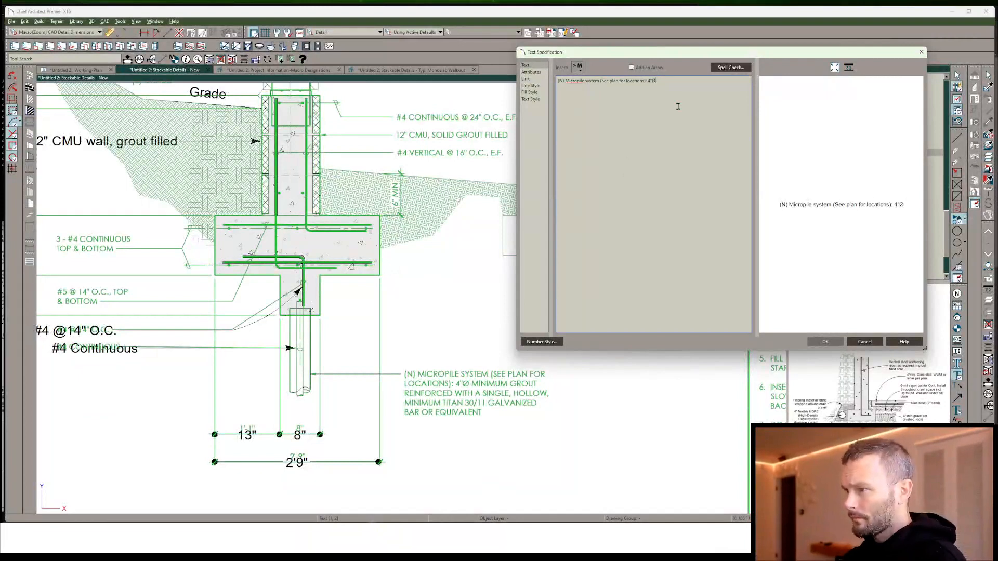
Complete the note with "min. grout reinforced with a single, hollow, min Titan 30/11 Ga. bar or eq."
type("min.")
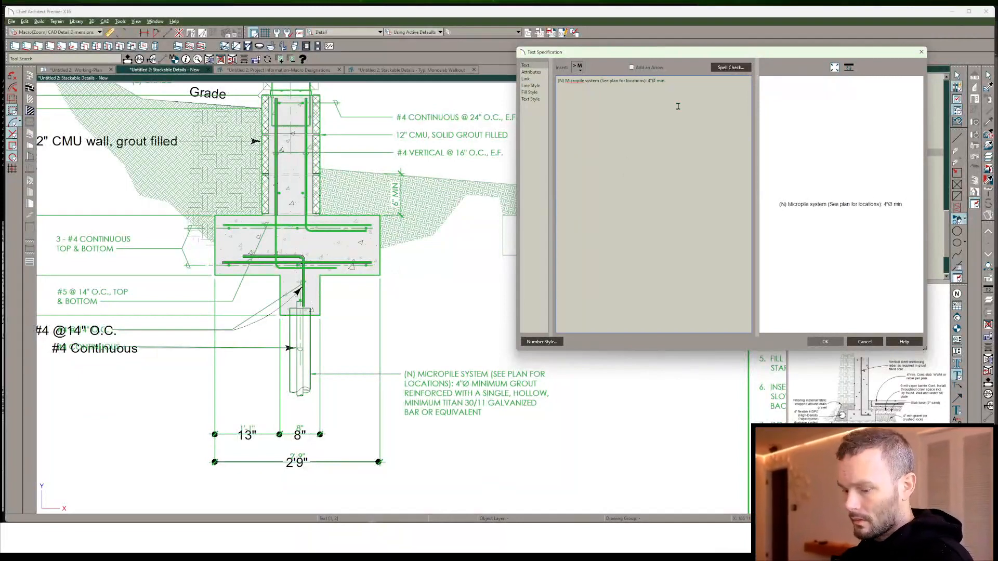
type(" grout reinforced with a single, hollow, min Ti")
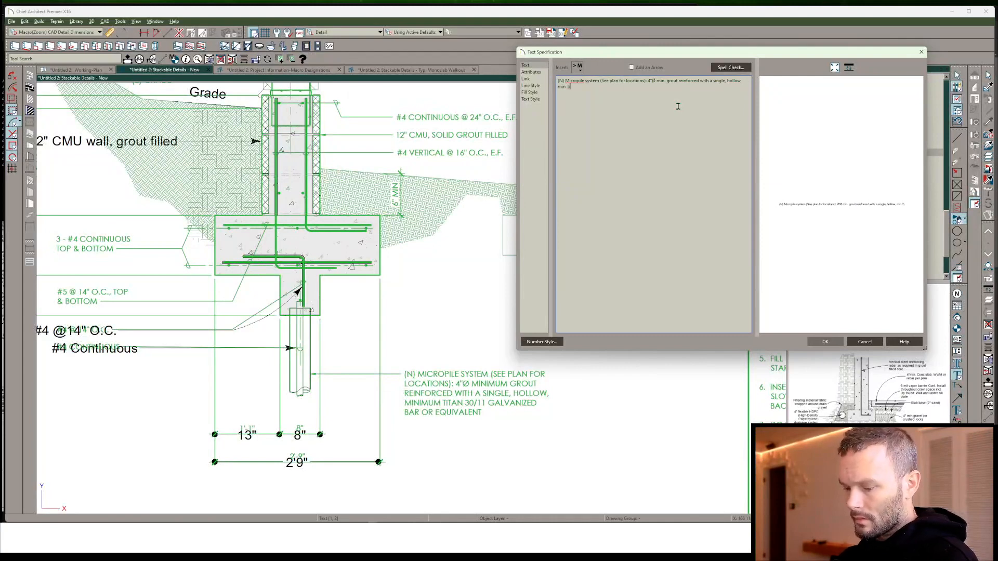
type("tan 30/11 Ga. bar")
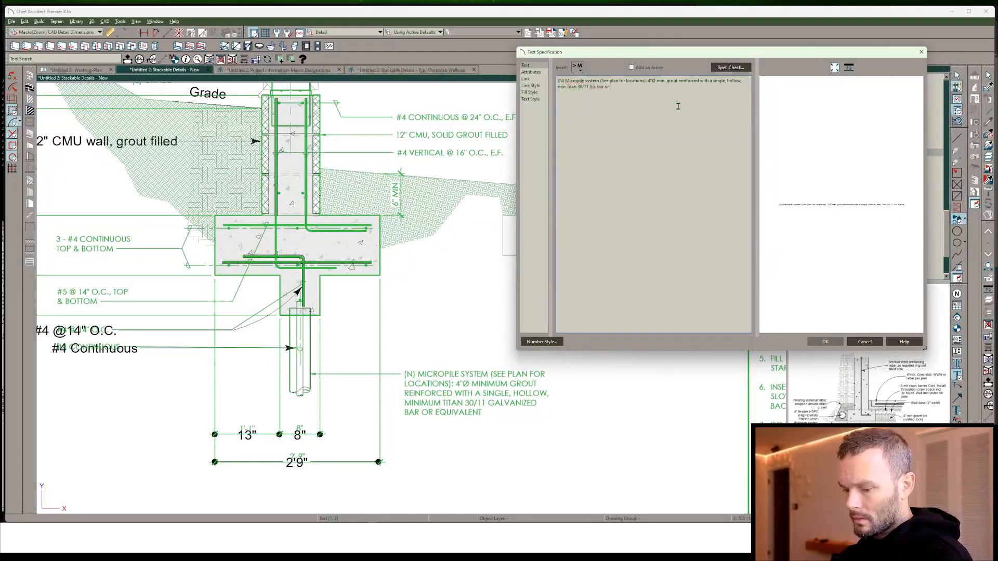
type("or eq.")
right_click(678, 106)
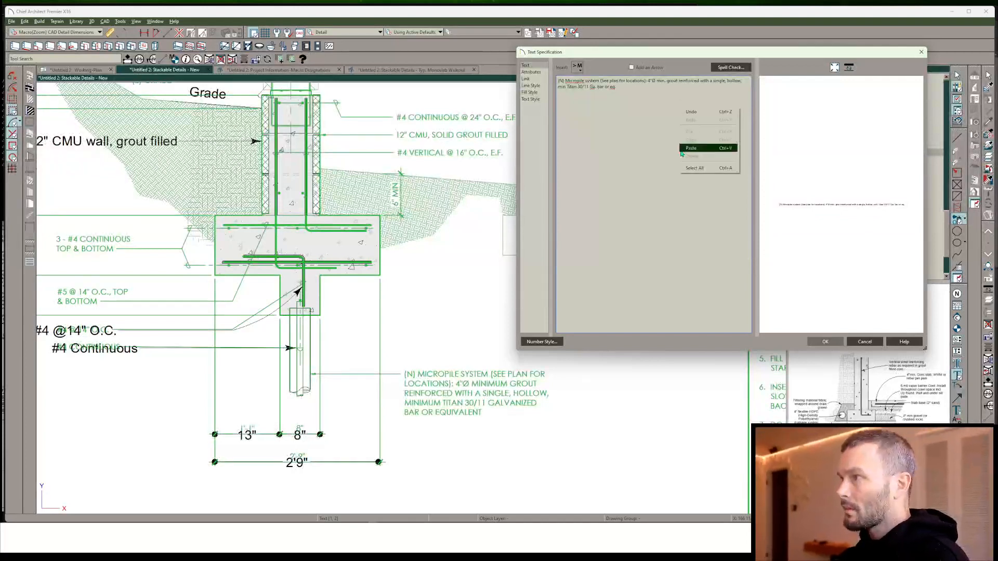
left_click(724, 285)
left_click(827, 341)
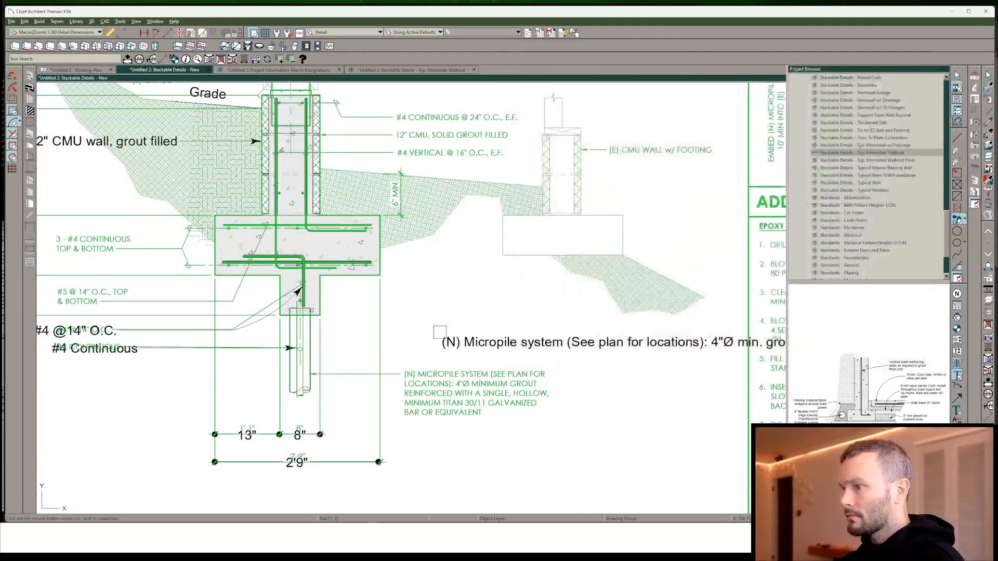
Narrow the micropile note so its text wraps into seven lines and move it onto the matching reference note
left_click(614, 345)
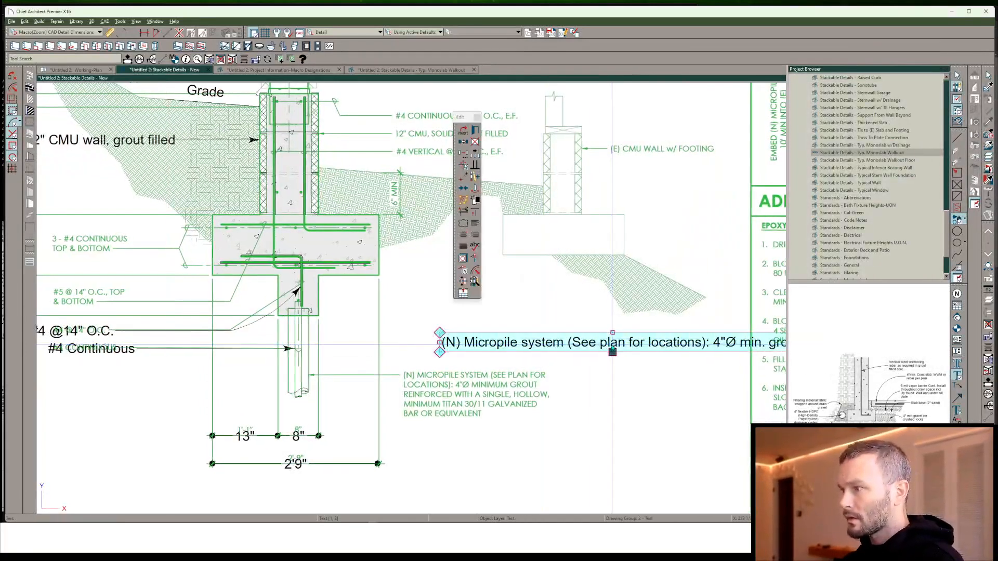
scroll(613, 345, "down", 4)
mouse_move(670, 354)
left_mouse_down()
mouse_move(394, 379)
mouse_move(366, 394)
mouse_move(376, 399)
left_mouse_up()
scroll(385, 364, "up", 4)
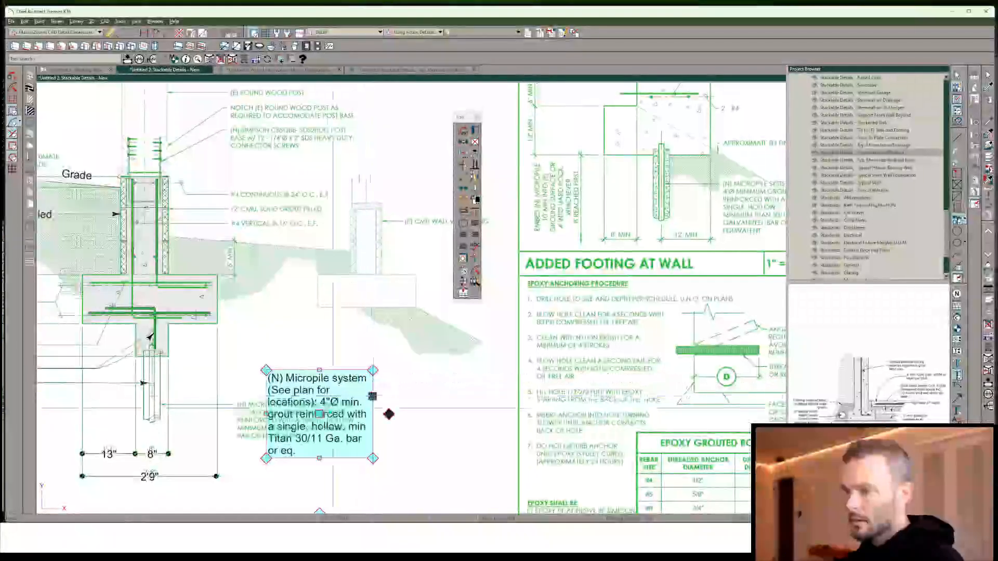
scroll(303, 307, "up", 2)
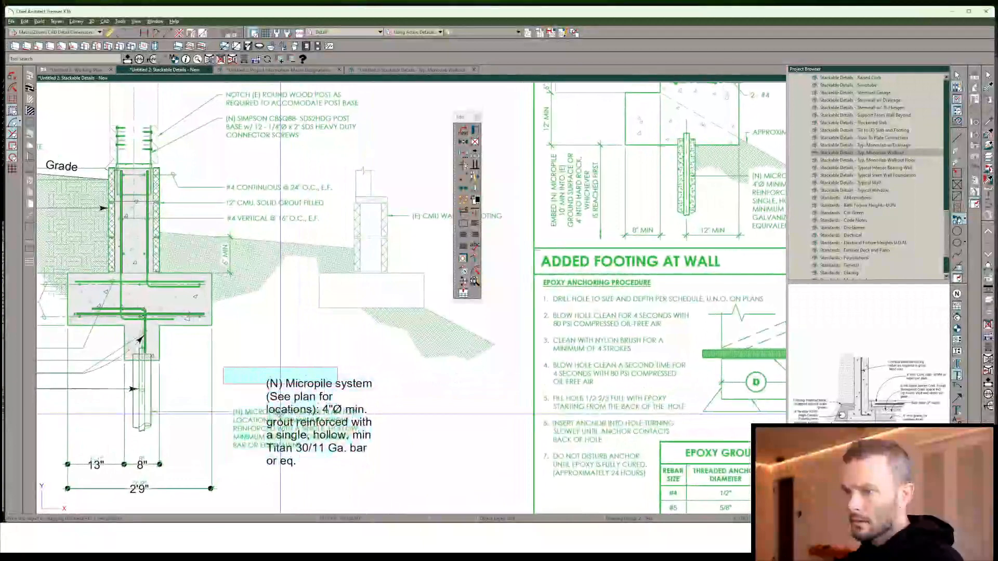
left_click(279, 414)
Add a straight leader arrow from the micropile note to the micropile
scroll(280, 415, "up", 2)
mouse_move(300, 476)
left_mouse_down()
mouse_move(277, 454)
mouse_move(163, 411)
left_mouse_up()
key("Escape")
Compare the annotated 12" CMU wall detail with the surrounding reference sheet and its detail frames
scroll(333, 321, "down", 4)
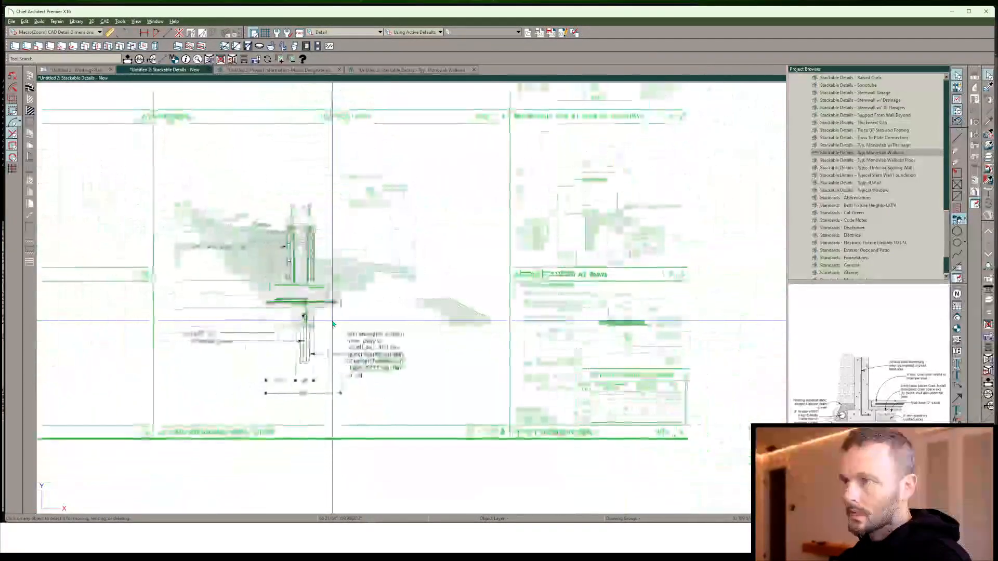
scroll(333, 325, "up", 1)
scroll(313, 337, "up", 3)
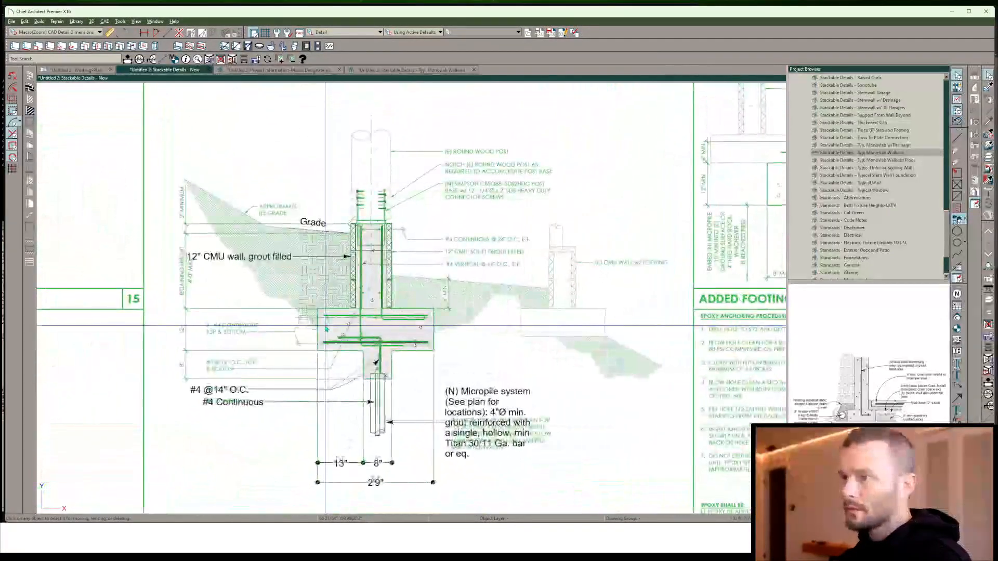
scroll(324, 329, "down", 2)
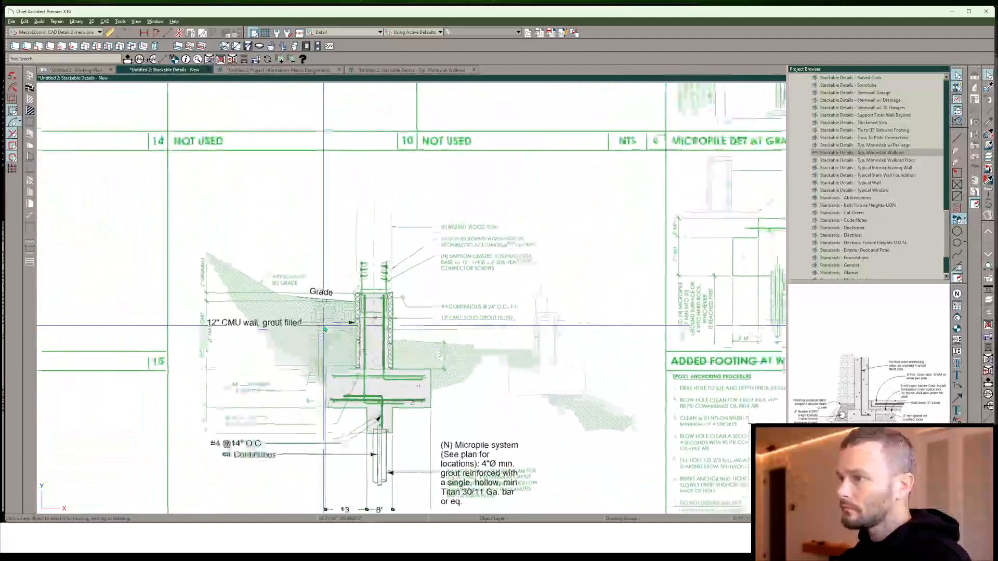
scroll(325, 328, "down", 3)
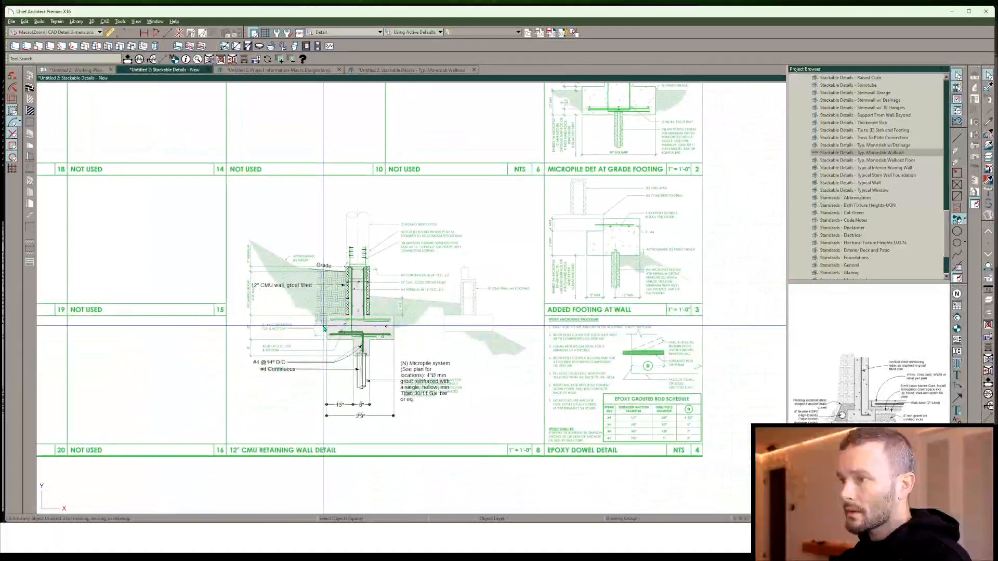
scroll(323, 328, "up", 1)
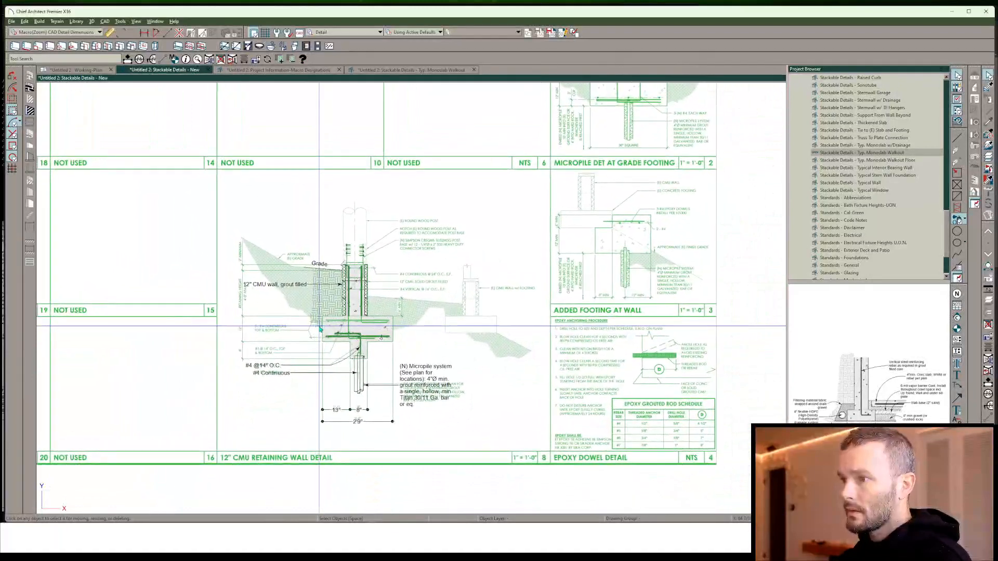
scroll(320, 329, "up", 2)
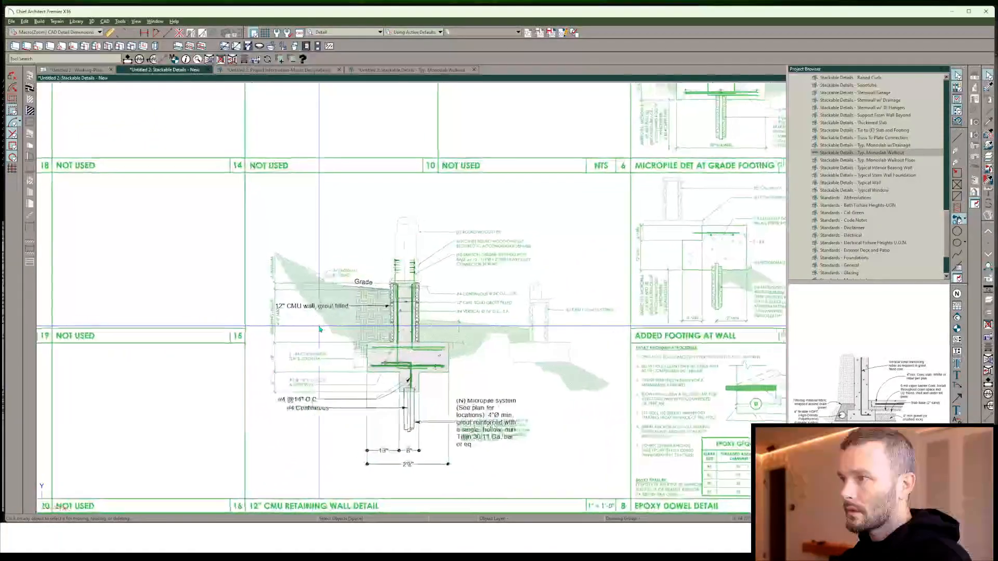
scroll(319, 328, "up", 2)
scroll(322, 328, "down", 5)
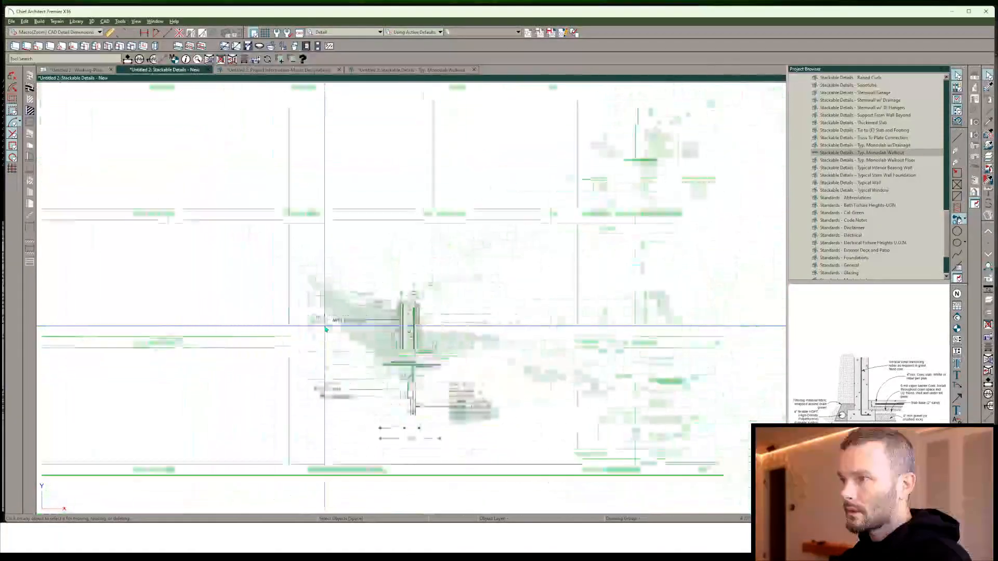
Open the existing framing detail for the gable end at the vaulted ceiling and select its rectangular detail border
scroll(864, 171, "up", 10)
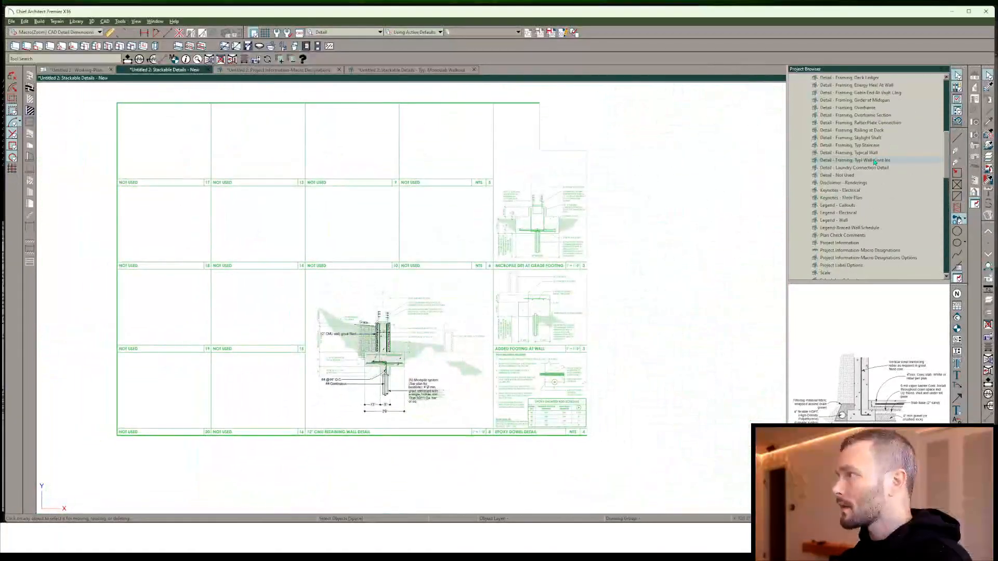
left_click(855, 107)
left_click(856, 94)
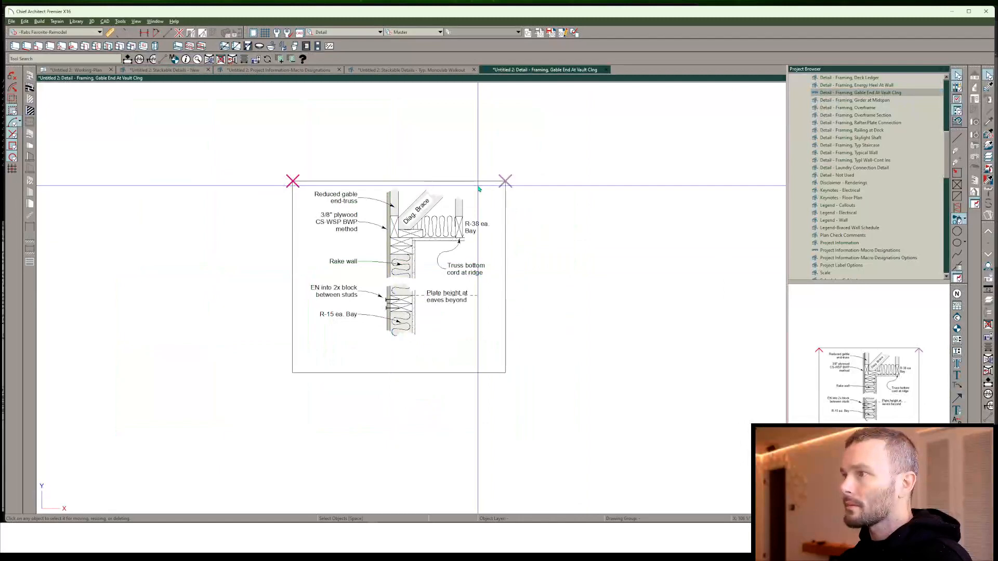
left_click(477, 183)
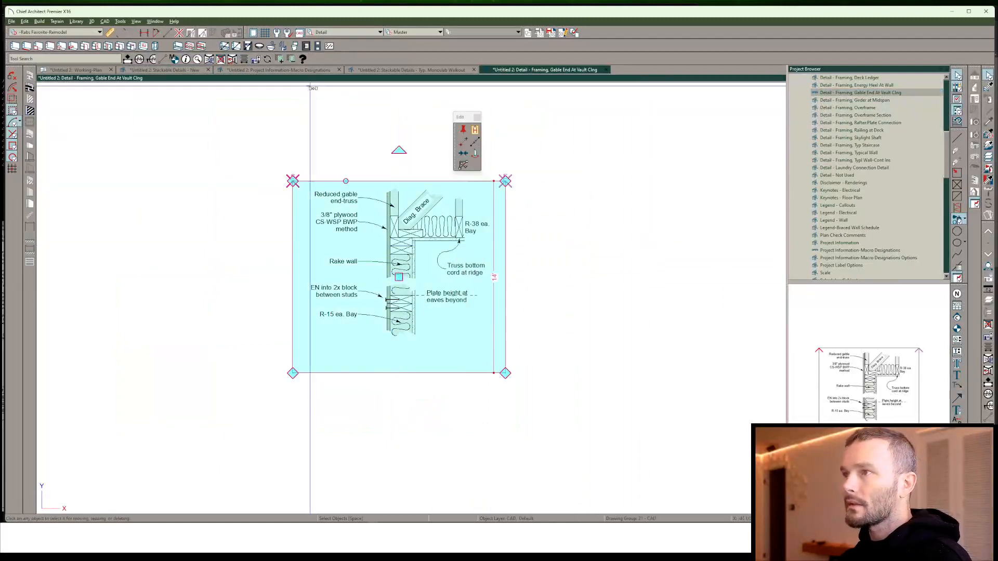
Paste the copied detail border box into the Stackable Details - New drawing and place it just above the 12" CMU retaining wall detail
left_click(152, 72)
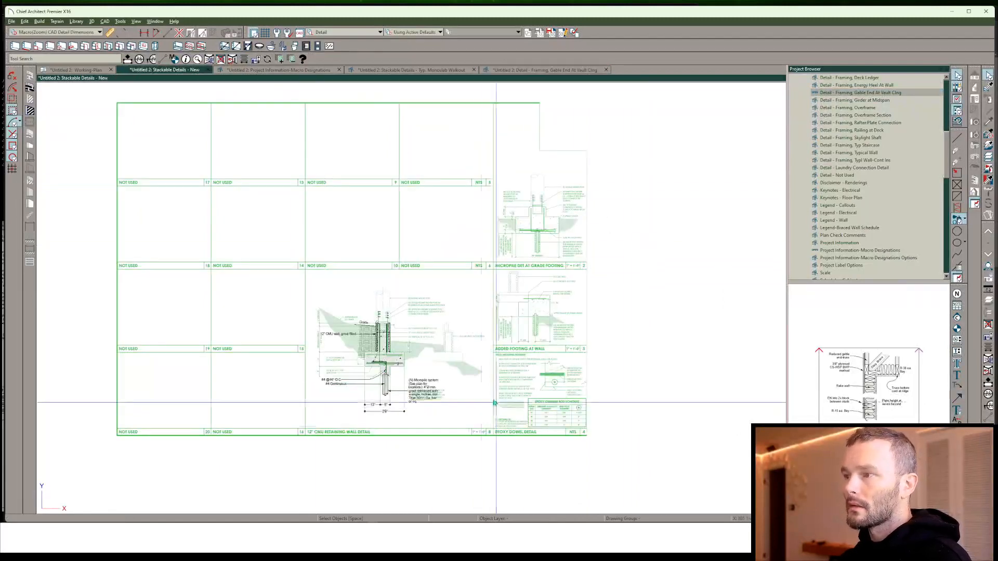
key("ctrl+v")
scroll(439, 384, "up", 4)
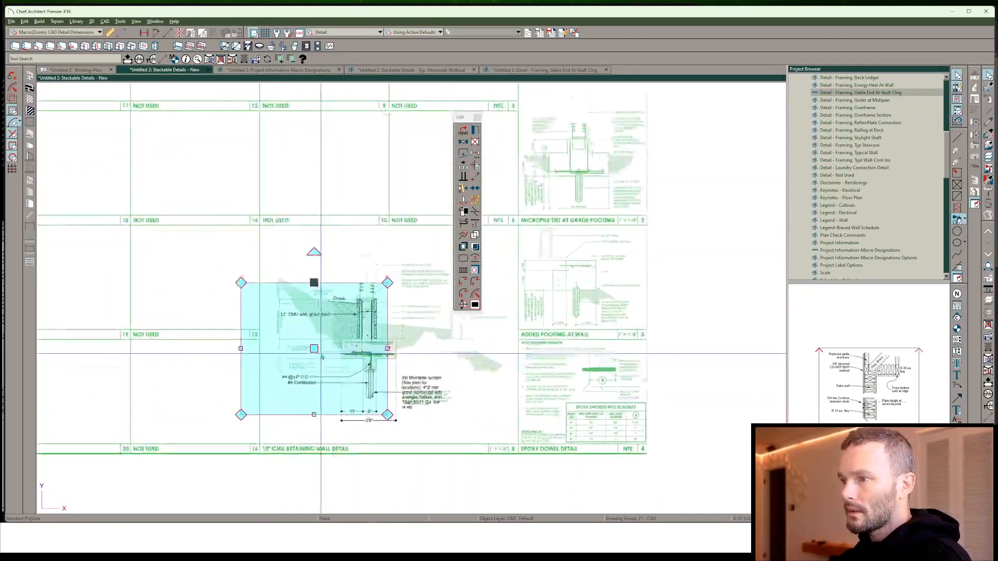
left_click_drag(314, 349, 358, 357)
left_click(362, 357)
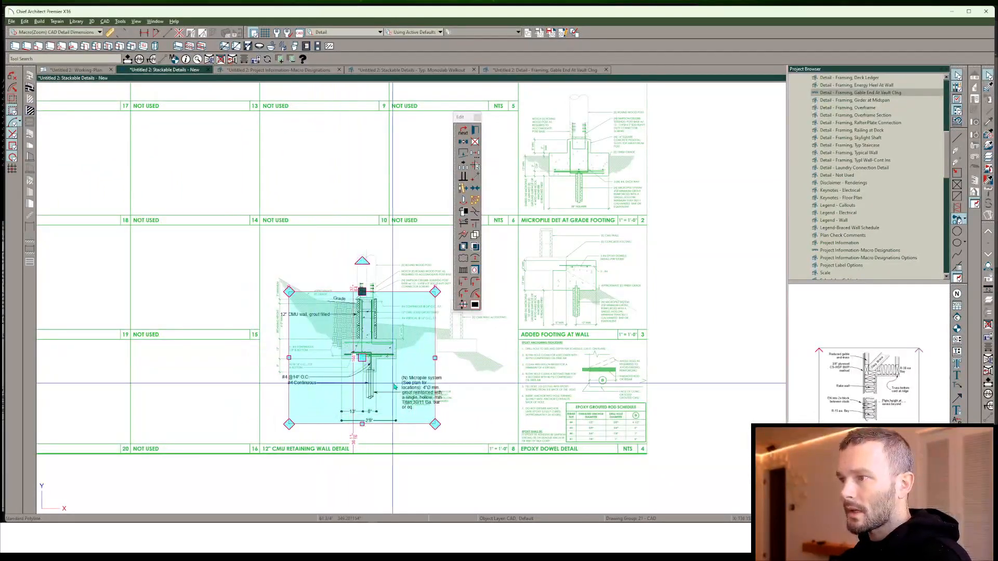
left_click_drag(362, 358, 318, 181)
Multiply the box into a two-by-two block of adjoining boxes with corner-to-corner copies to the right and below, plus a reflected copy
key("2")
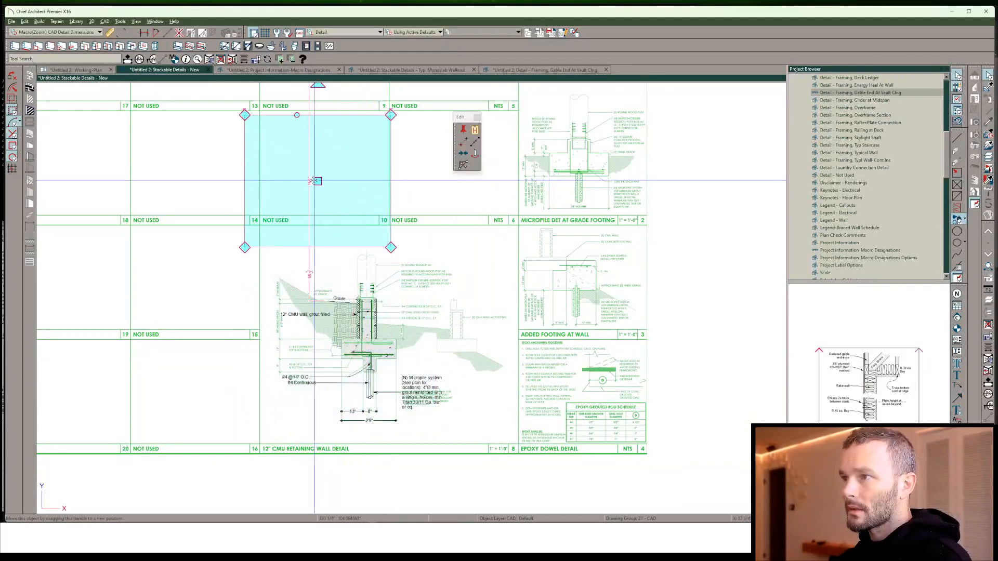
left_click_drag(245, 114, 389, 112)
scroll(436, 159, "down", 2)
middle_click_drag(436, 159, 349, 219)
scroll(349, 219, "up", 1)
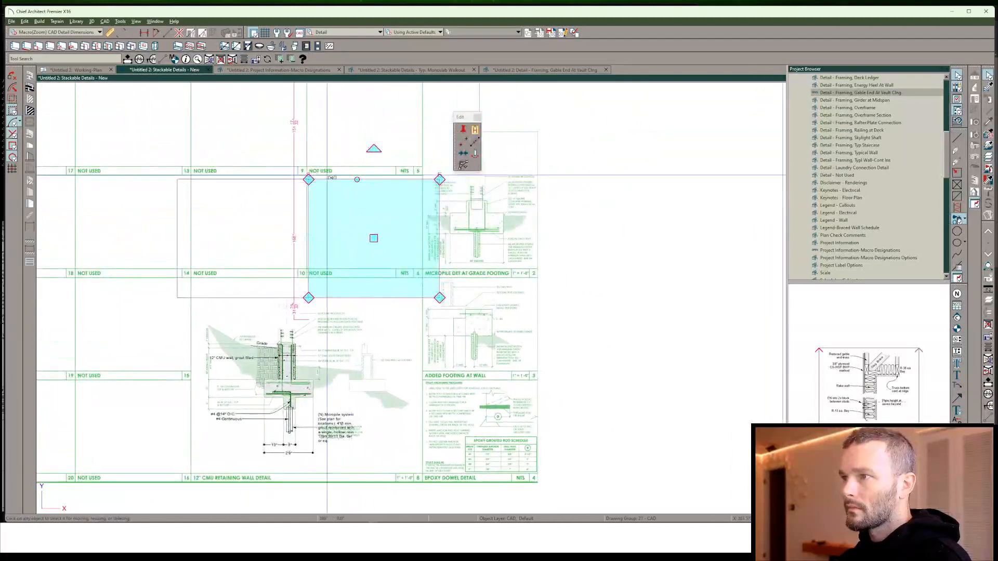
left_click_drag(308, 179, 334, 312)
key("ctrl+c")
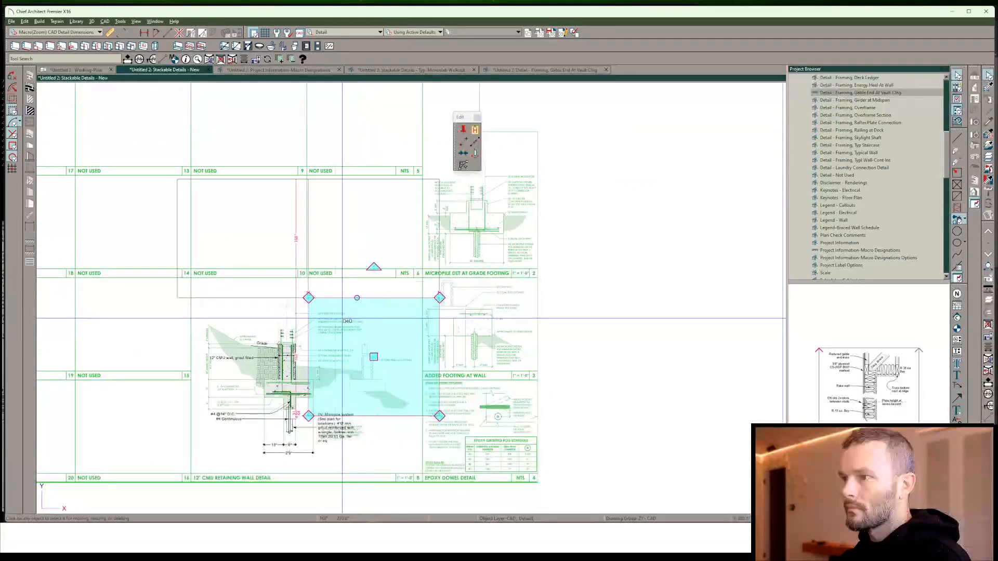
key("r")
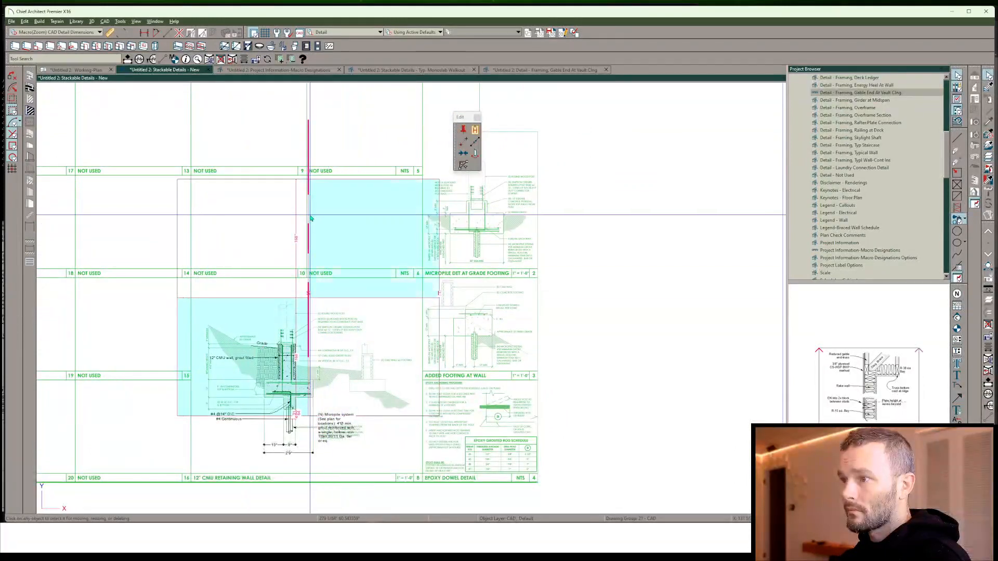
left_click(310, 218)
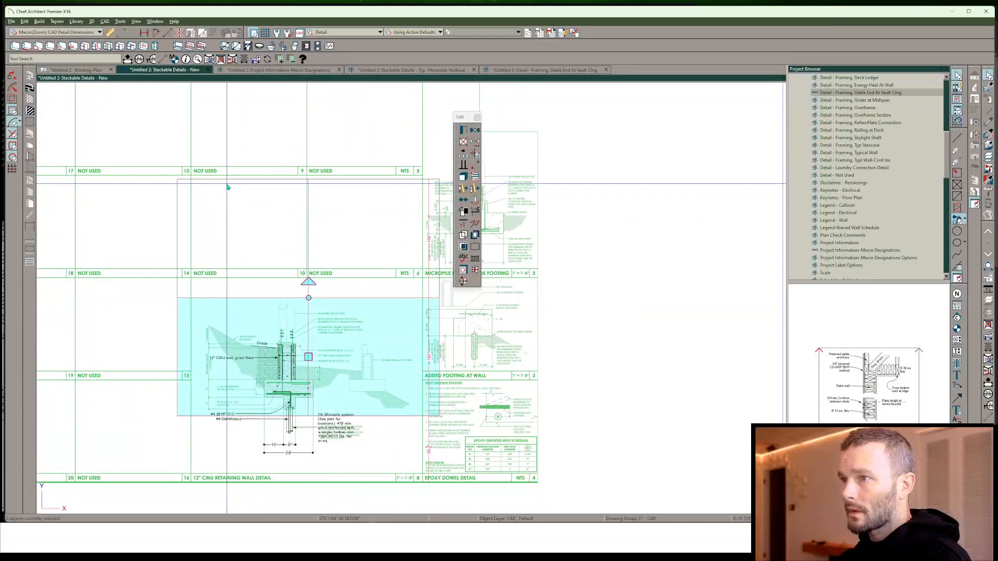
Union the four boxes into one outline without retaining the originals and move it over the 12" CMU retaining wall detail
left_click(367, 186, "shift")
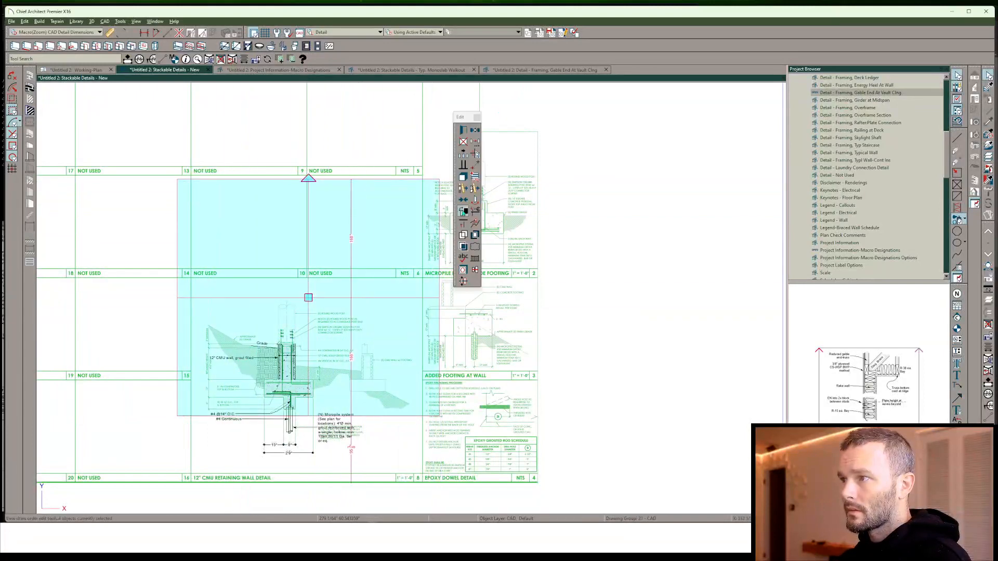
left_click(463, 241)
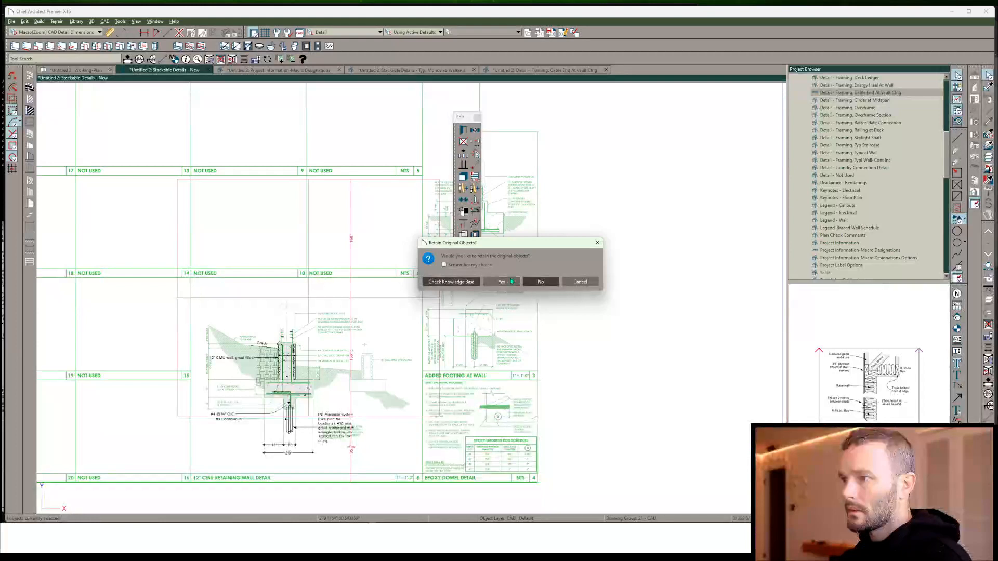
left_click(449, 284)
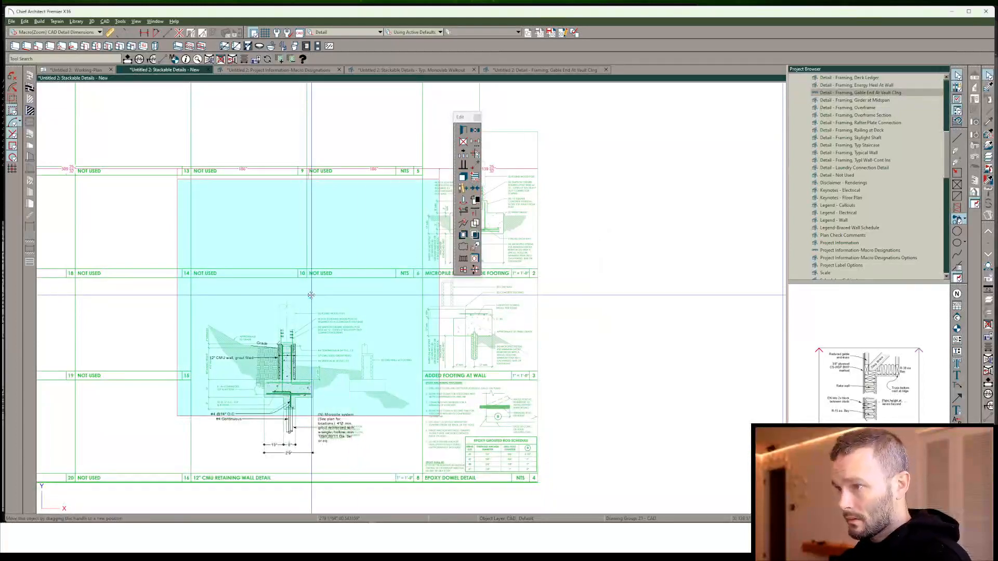
left_click_drag(308, 298, 299, 384)
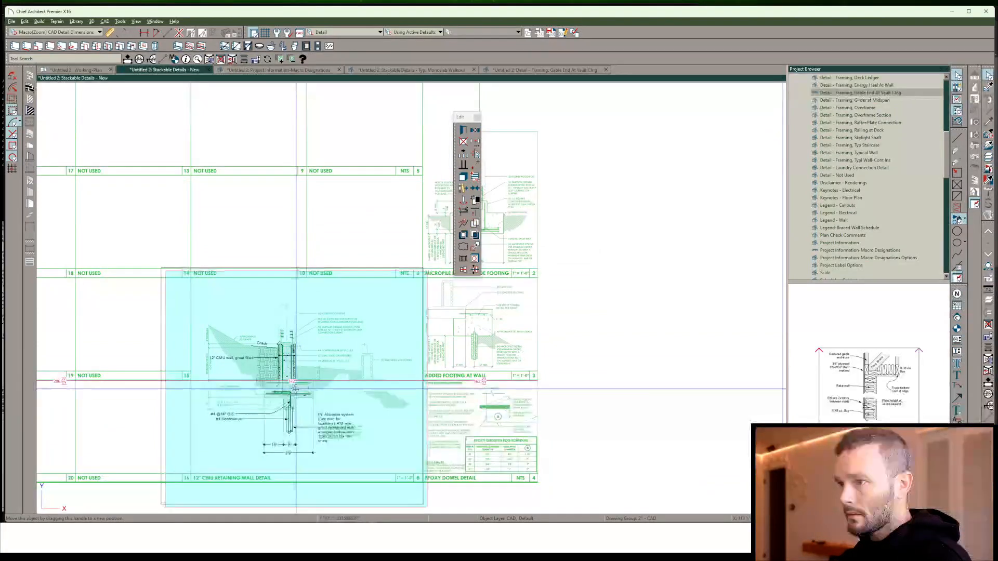
left_click(559, 369)
Add the text note "(E) Round wood post See det./plan" just above the existing round wood post callout
scroll(376, 328, "up", 3)
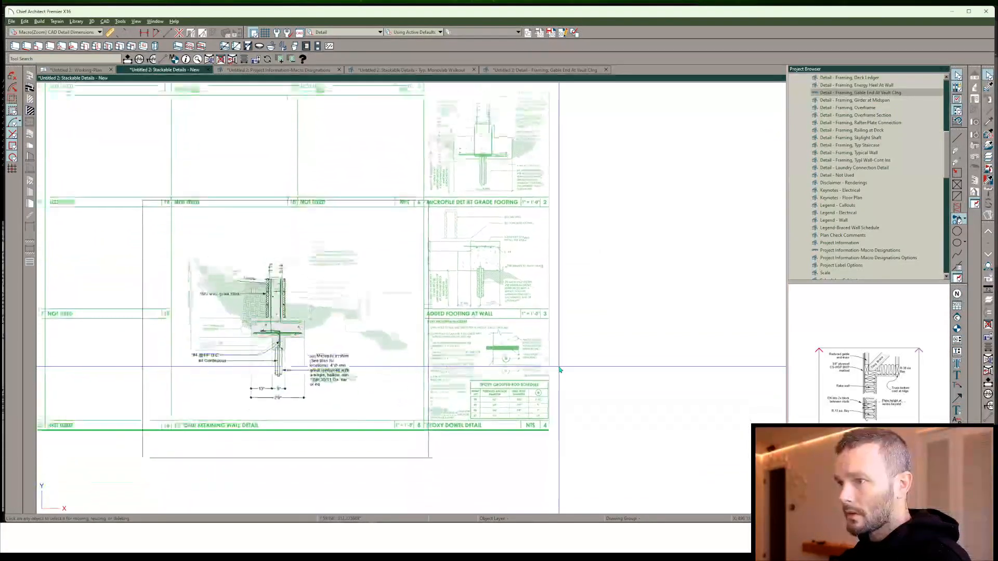
scroll(376, 327, "up", 3)
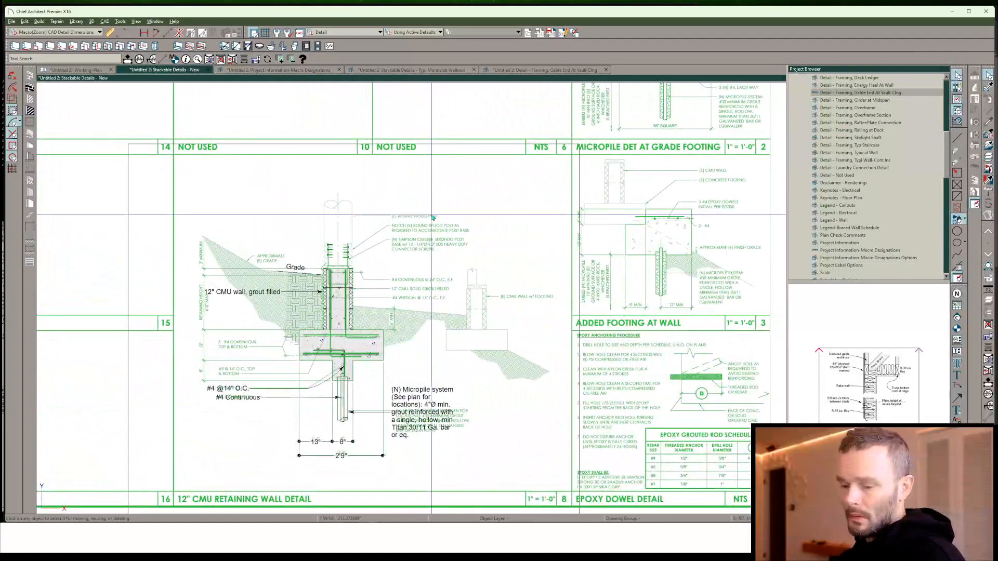
scroll(413, 206, "up", 1)
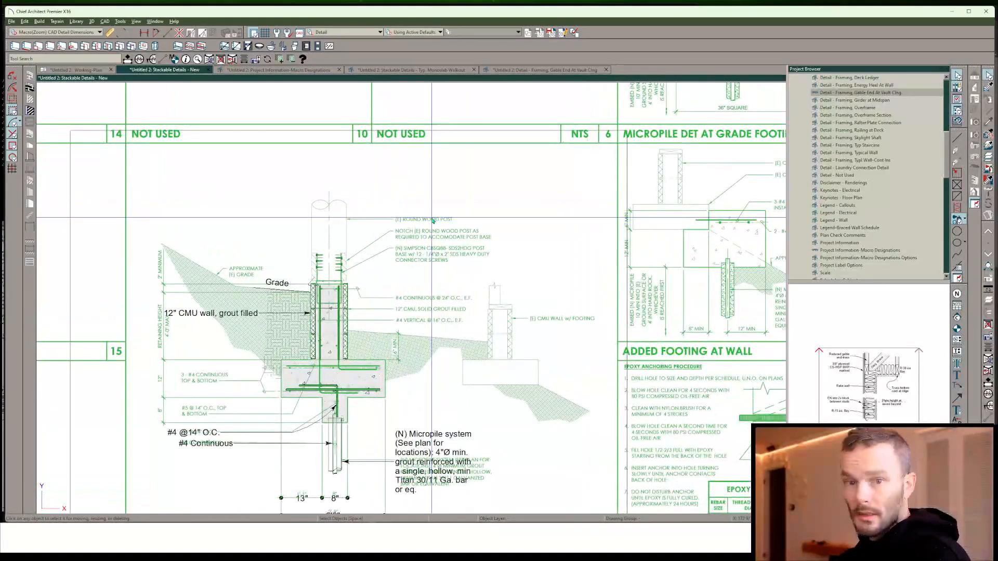
left_click(416, 206)
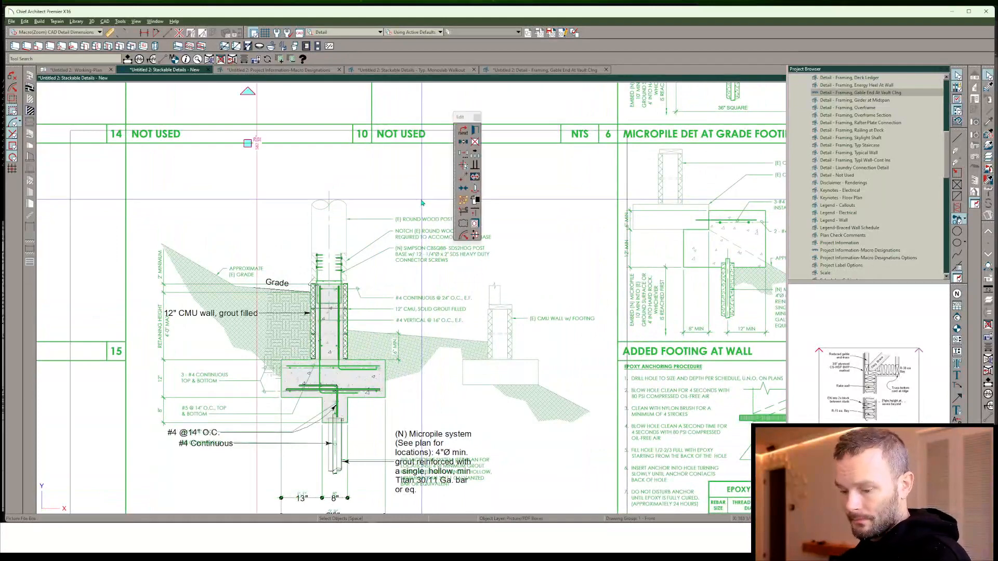
key("t")
left_click(411, 204)
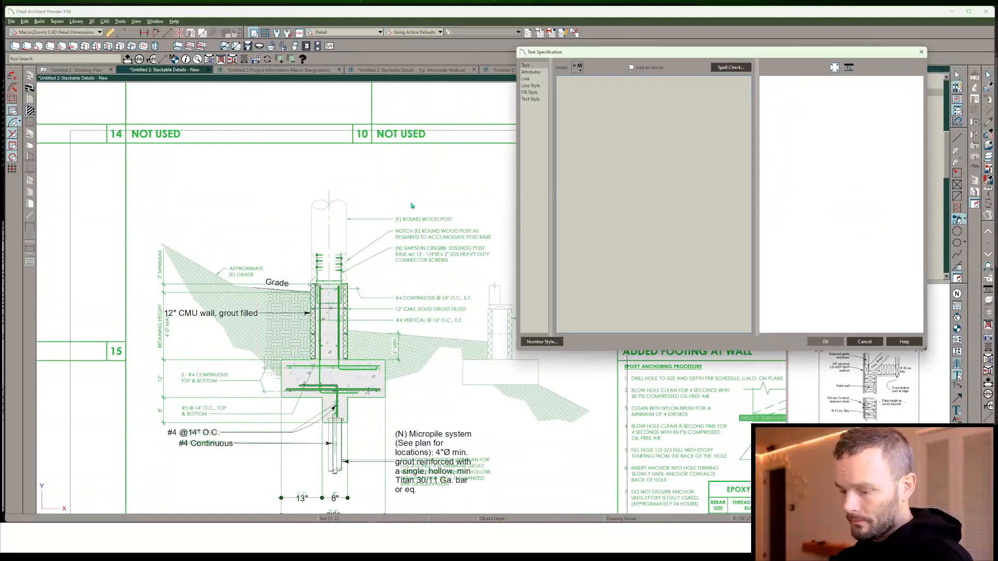
type("(E)")
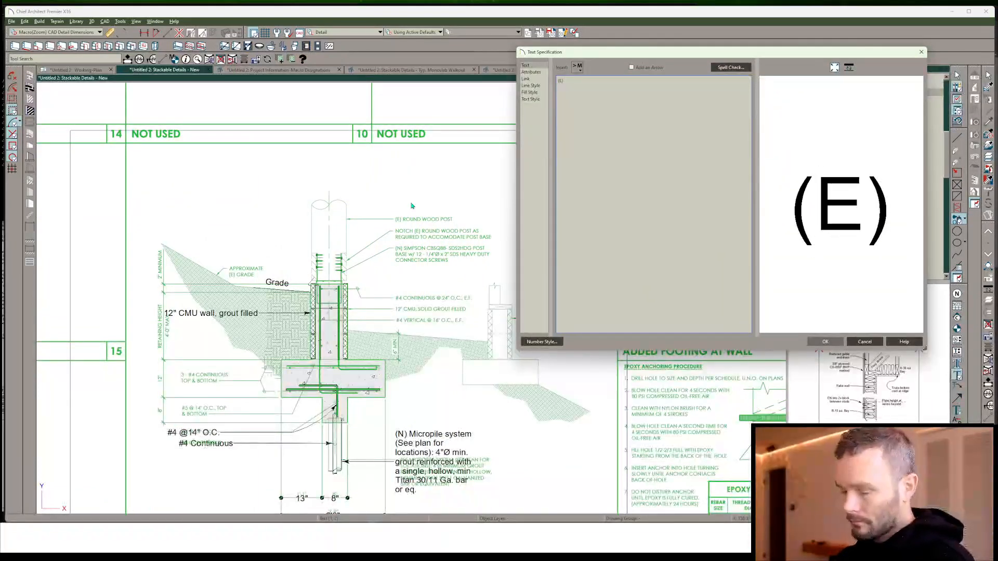
type(" r")
key("BackSpace")
type("Rou")
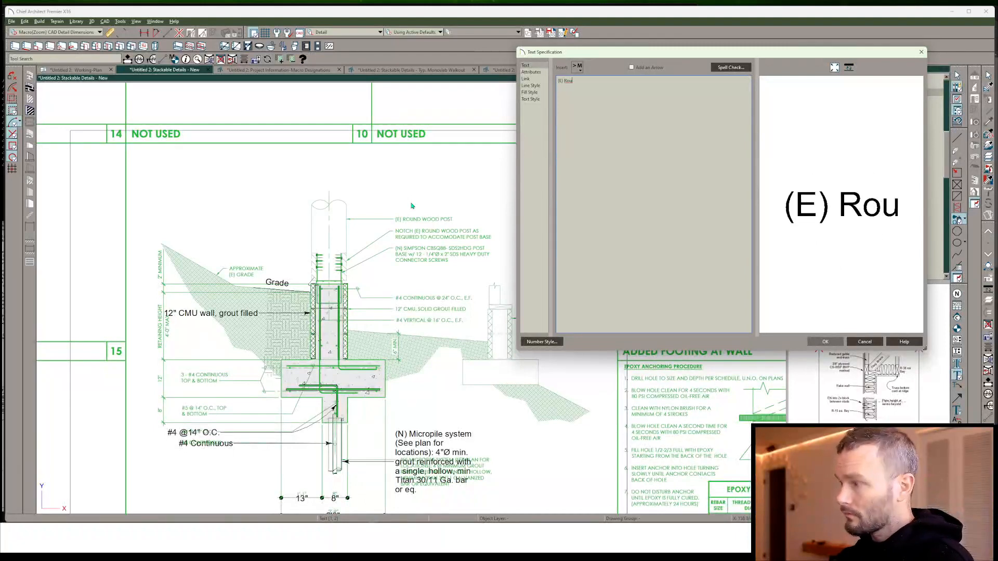
type("nd wood post")
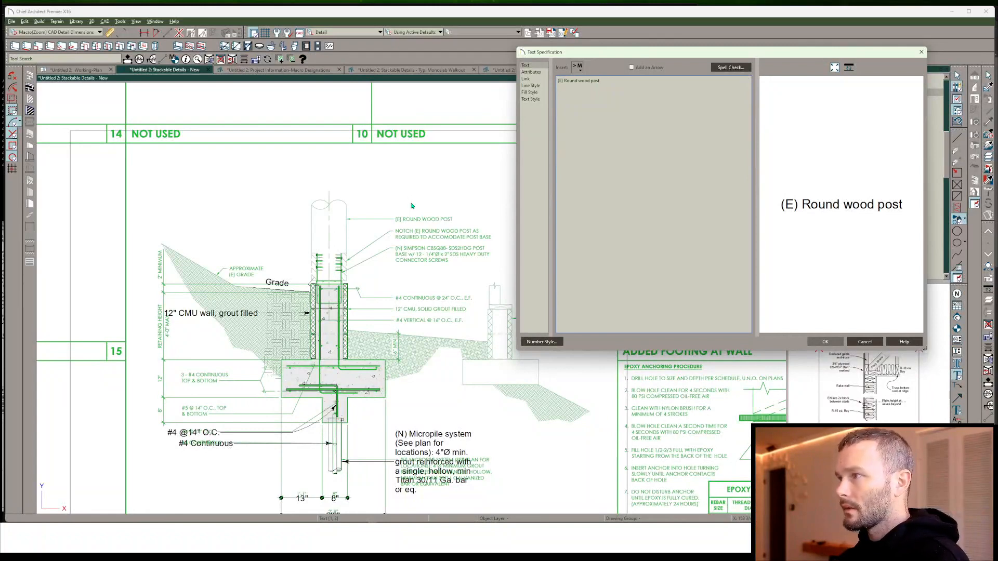
type("See d")
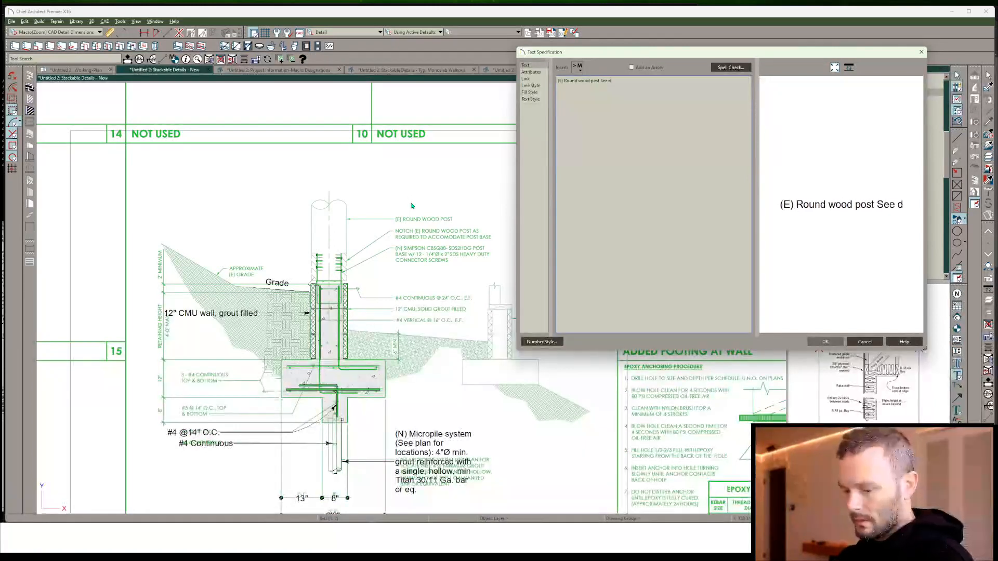
type("et./plan")
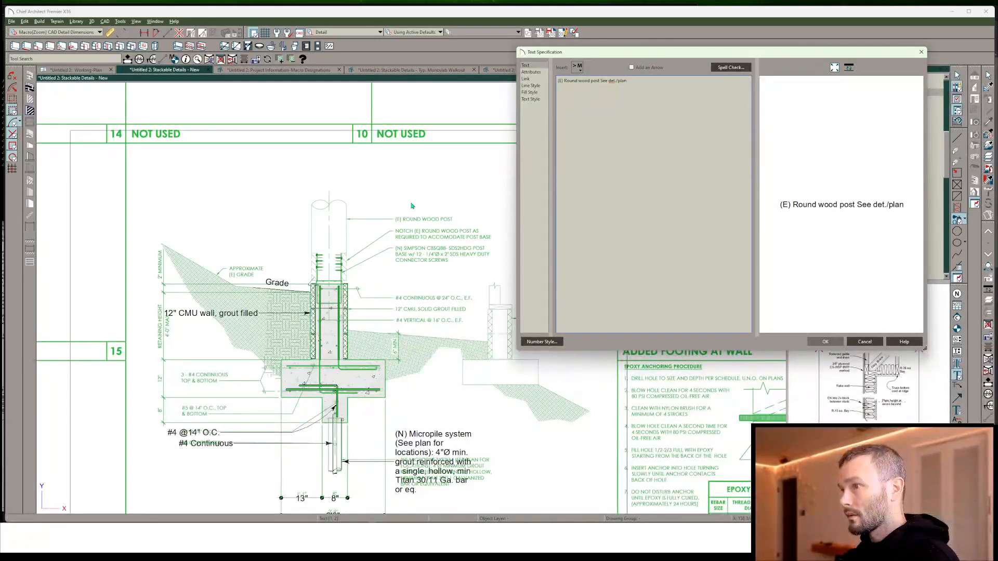
key("Return")
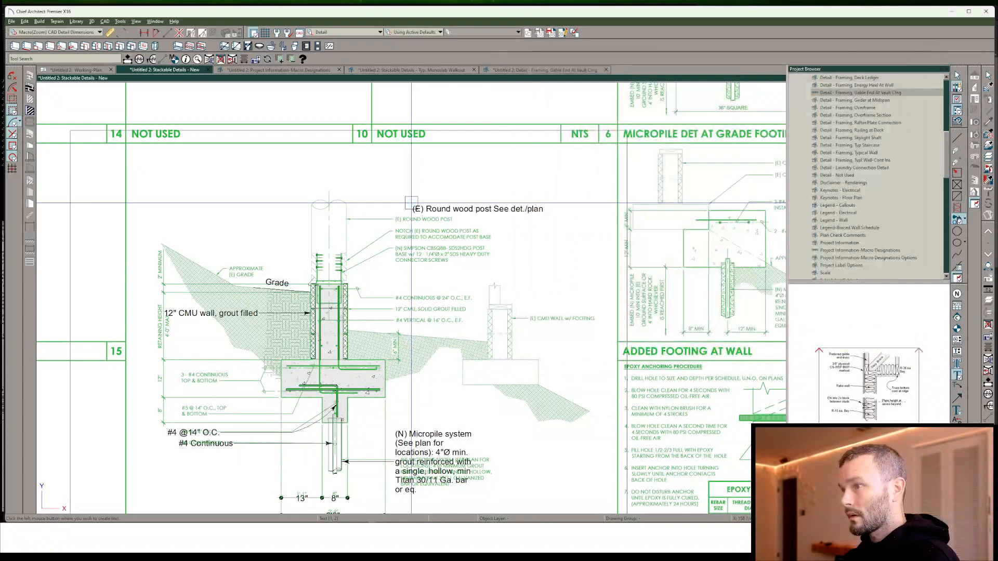
Add the text note "Notch (E) post as req. to accomodate post base" just below the new round wood post note
left_click(491, 215)
left_click(534, 249)
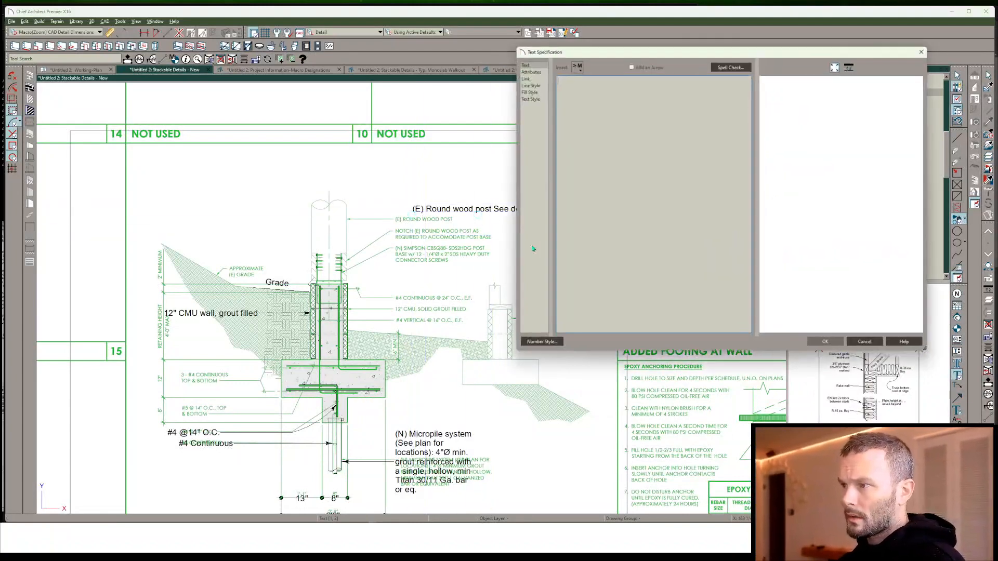
type("Not")
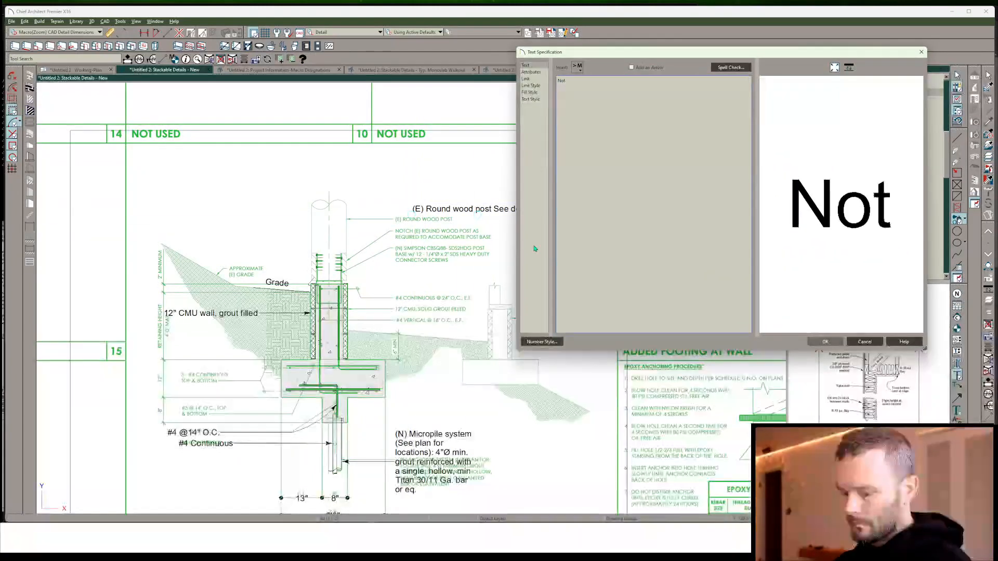
type("ch (e")
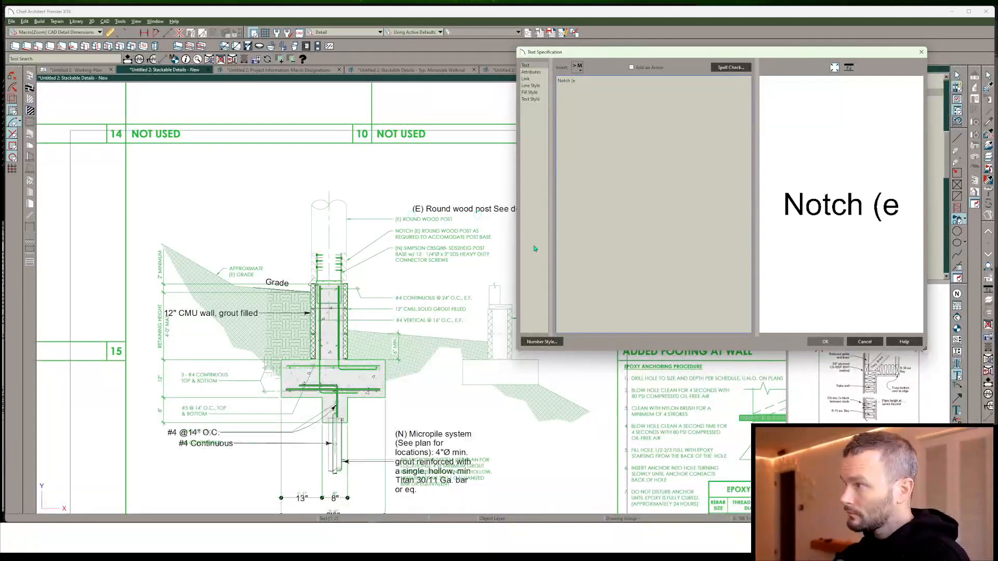
key("BackSpace")
type("E0")
key("BackSpace")
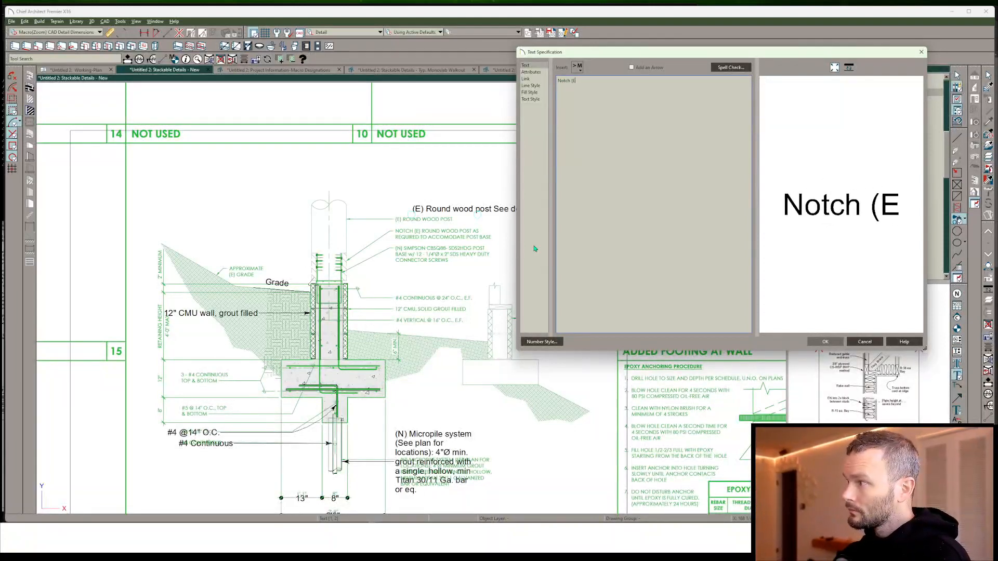
type(")")
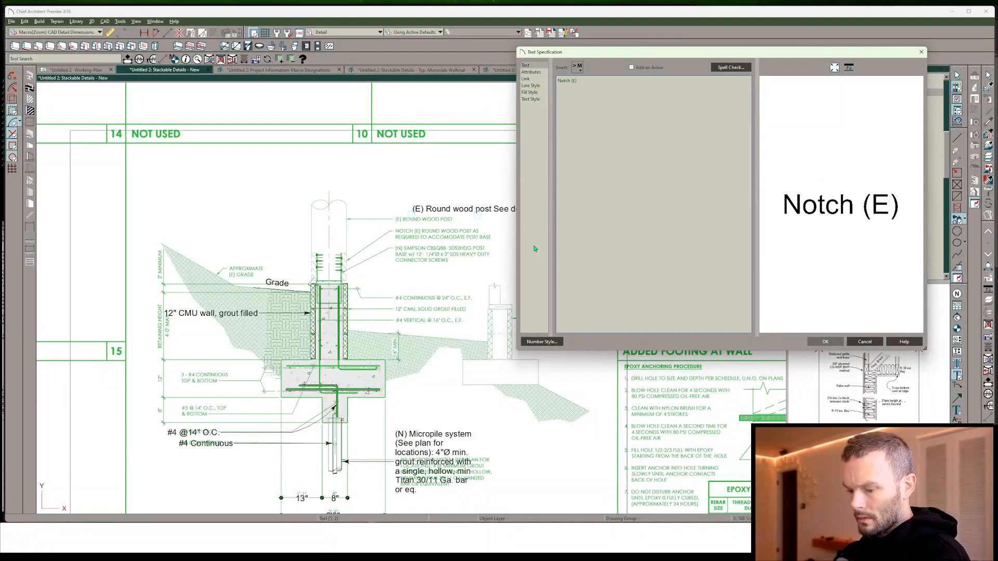
type(" rou")
key("BackSpace")
key("BackSpace")
key("BackSpace")
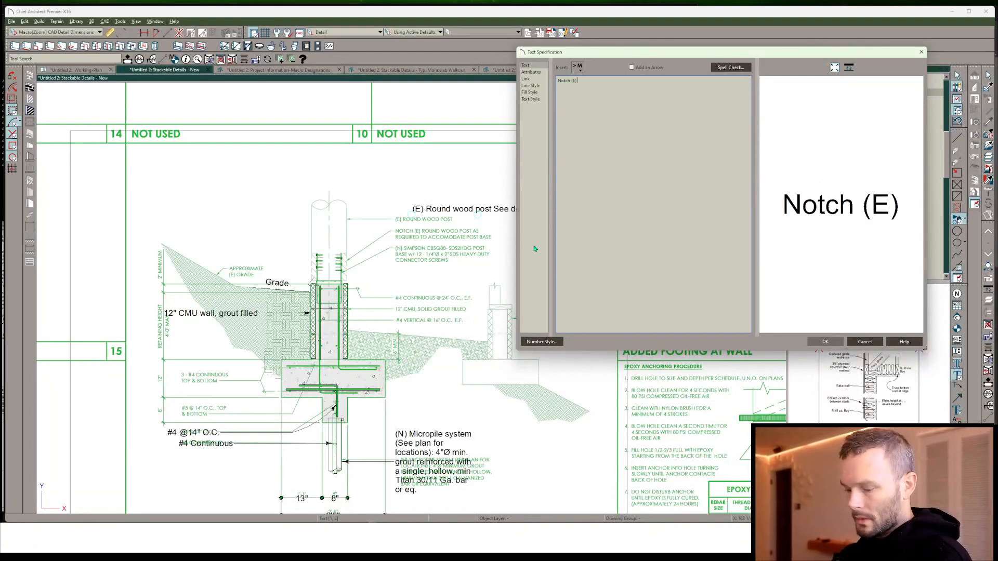
type("post")
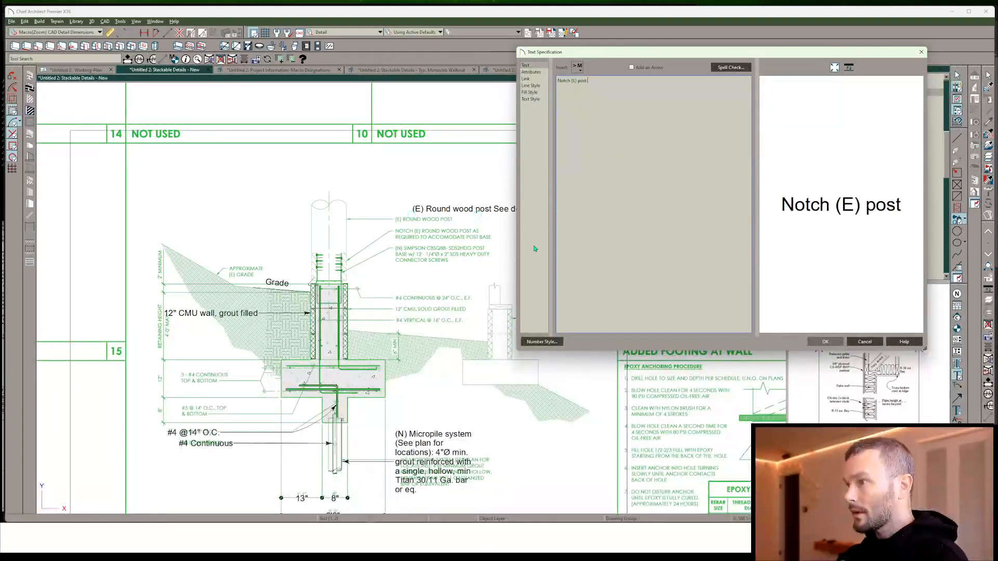
type(" as req.")
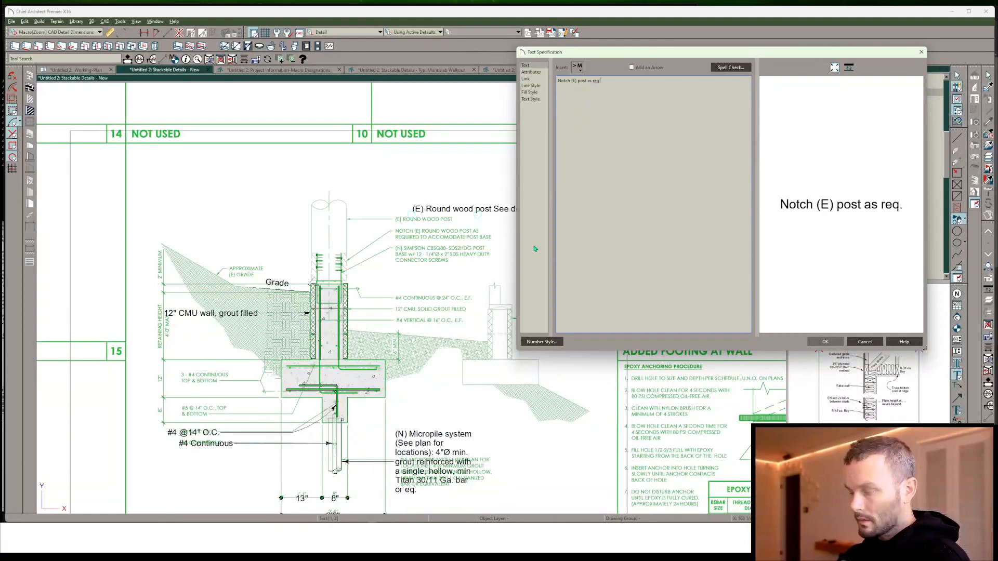
type(" to ac")
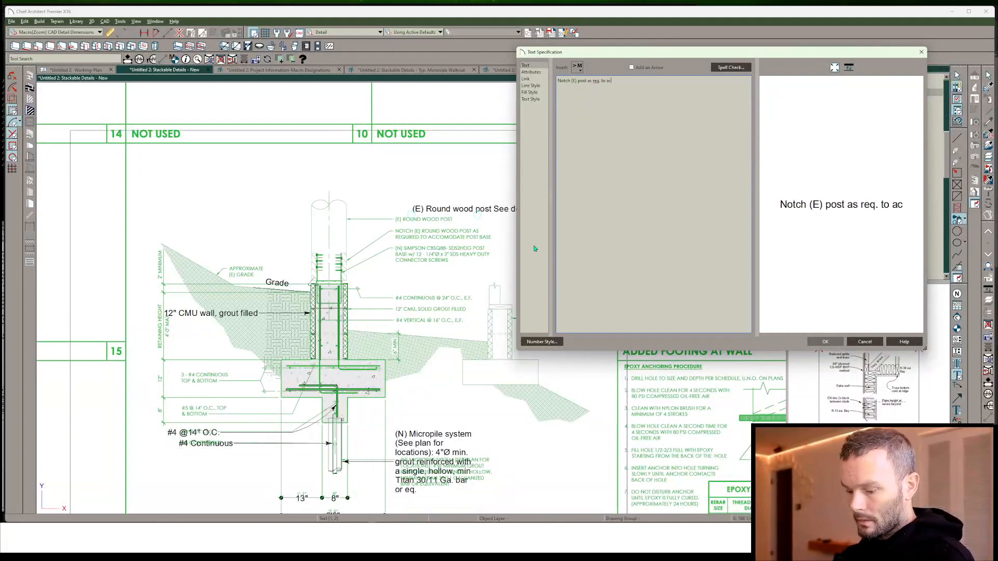
type("oom")
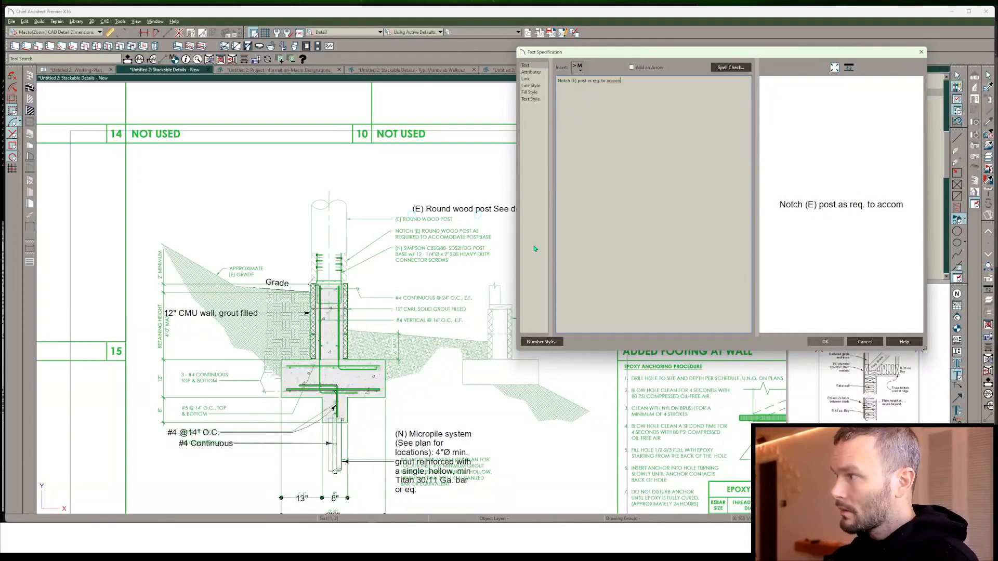
type("odata post")
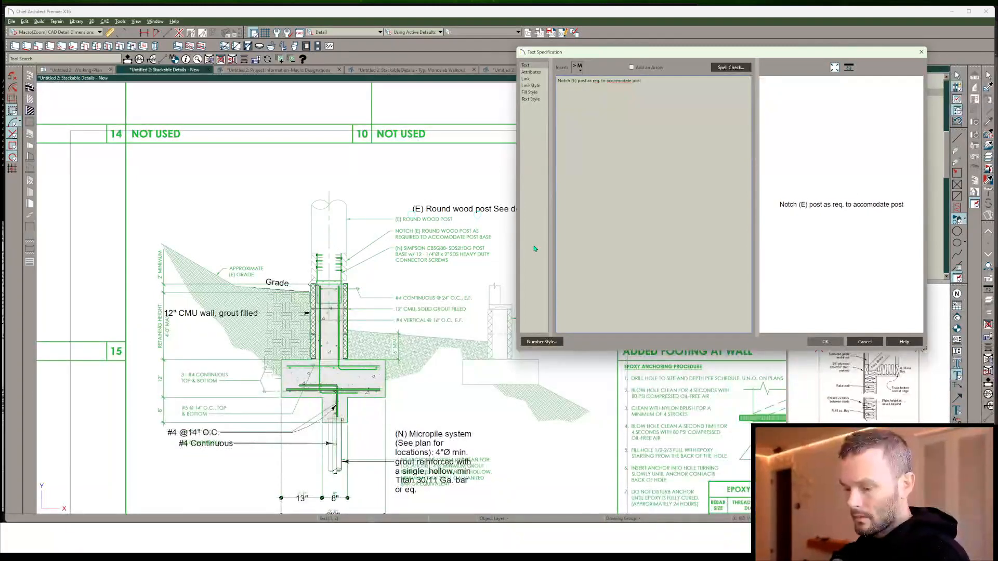
type(" base")
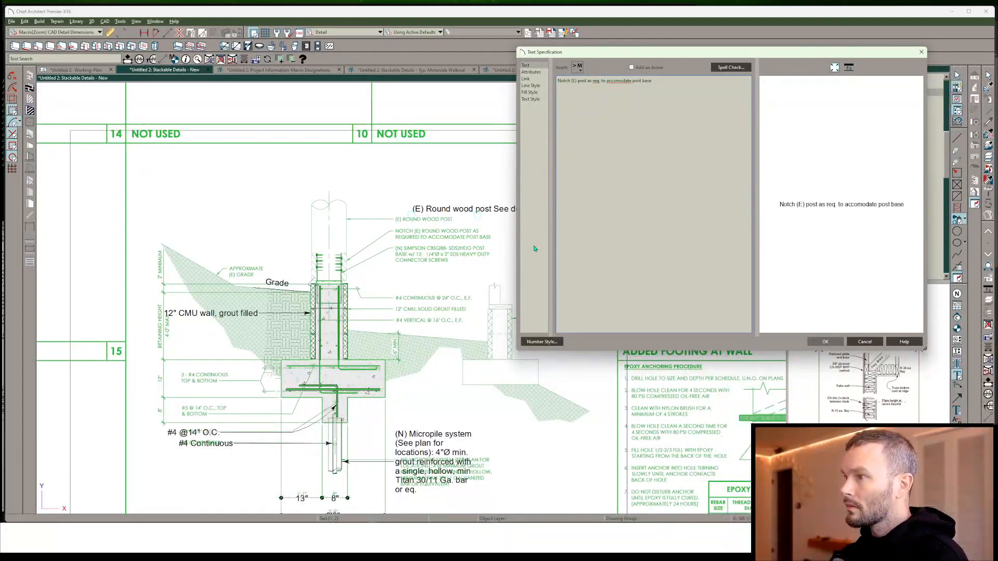
key("Return")
left_click(546, 245)
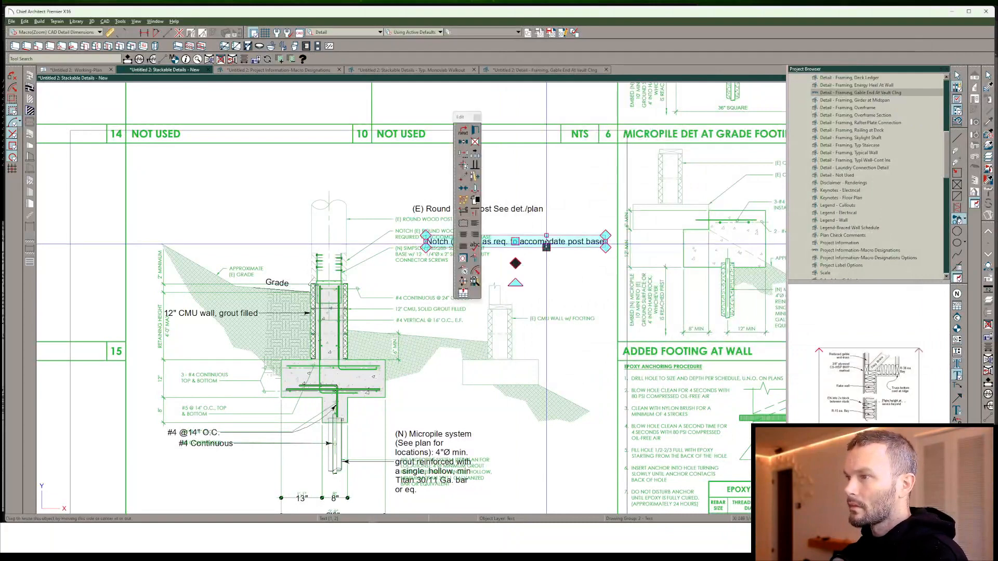
key("Escape")
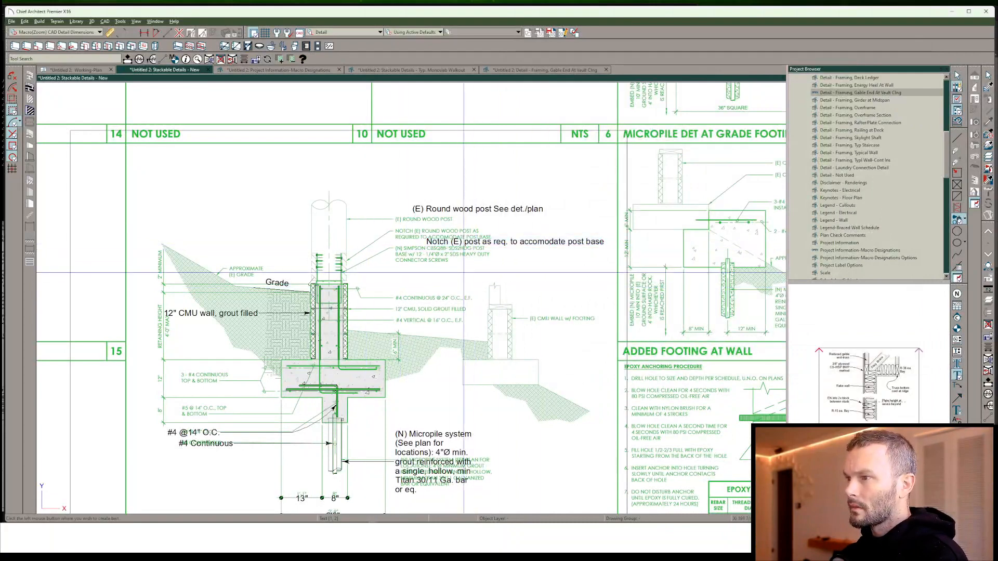
Start another text note below the notch note with "(N) Simpson" followed by the copyright special character
left_click(569, 290)
type("(")
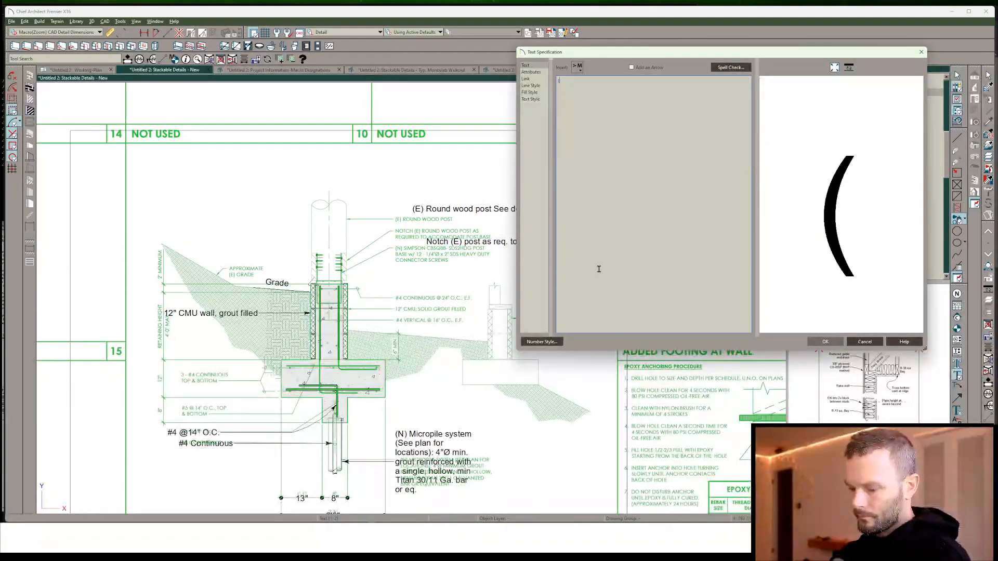
type("N) Simpson")
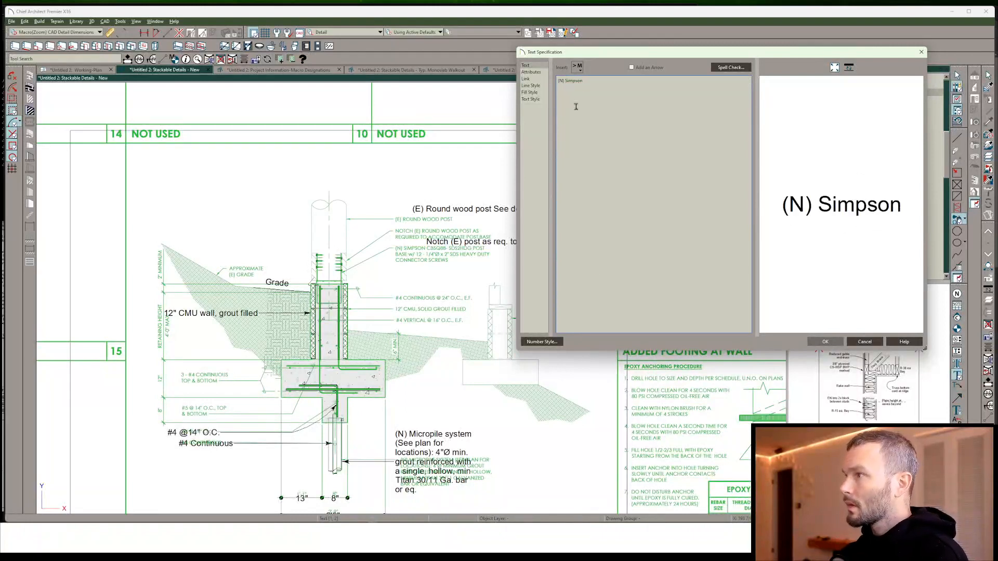
left_click(578, 67)
mouse_move(598, 79)
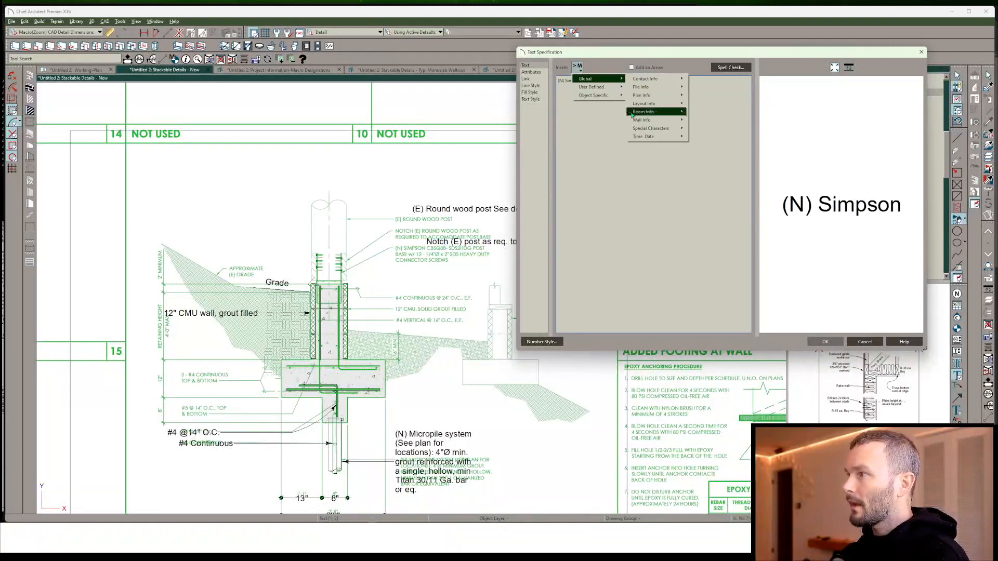
mouse_move(645, 131)
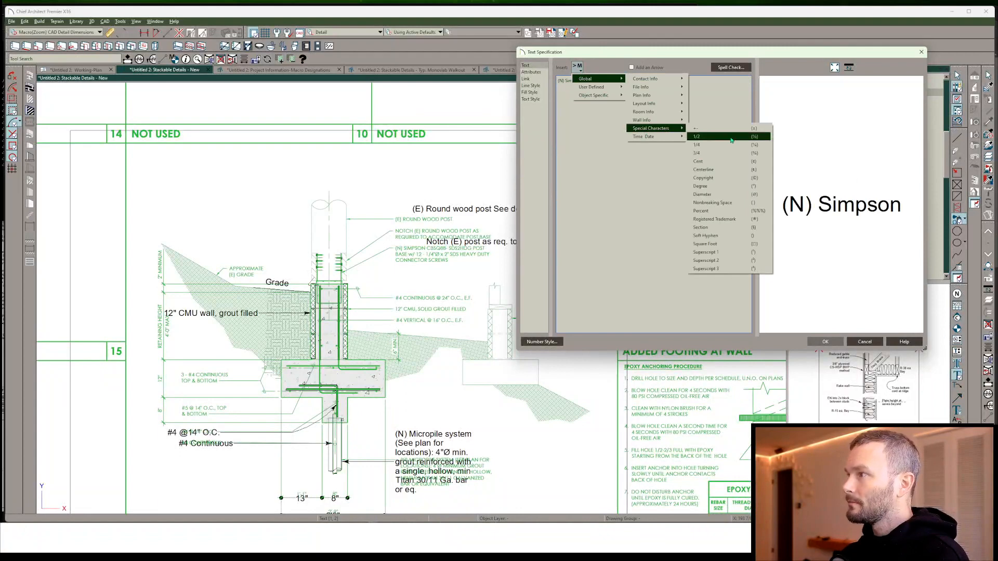
left_click(748, 177)
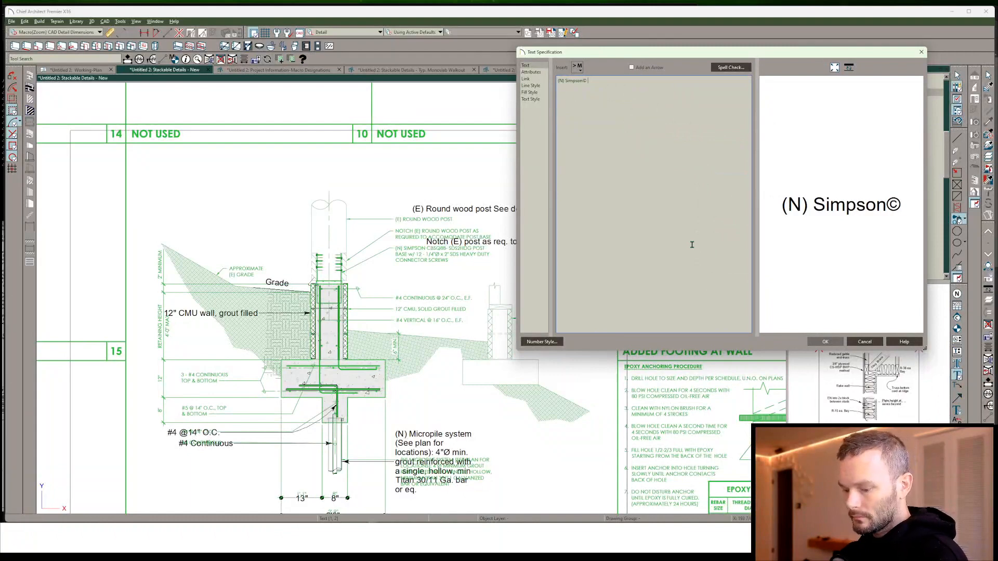
Complete the Simpson note with "CBSQ88- SDS2HDG post base w/12-1/4"Ø x 2" SDS HD connector screws" and place it in the drawing
type("CBS")
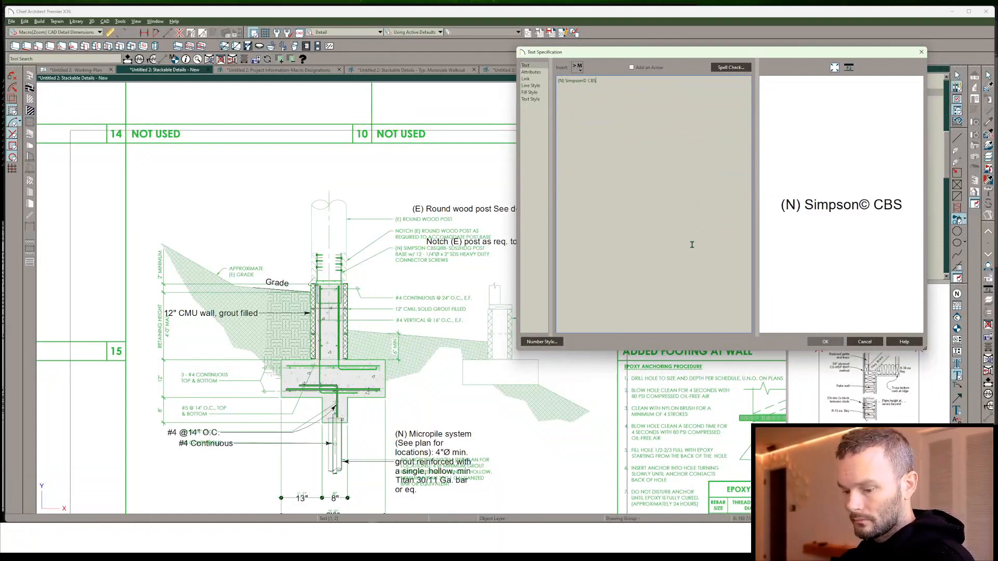
type("Q88")
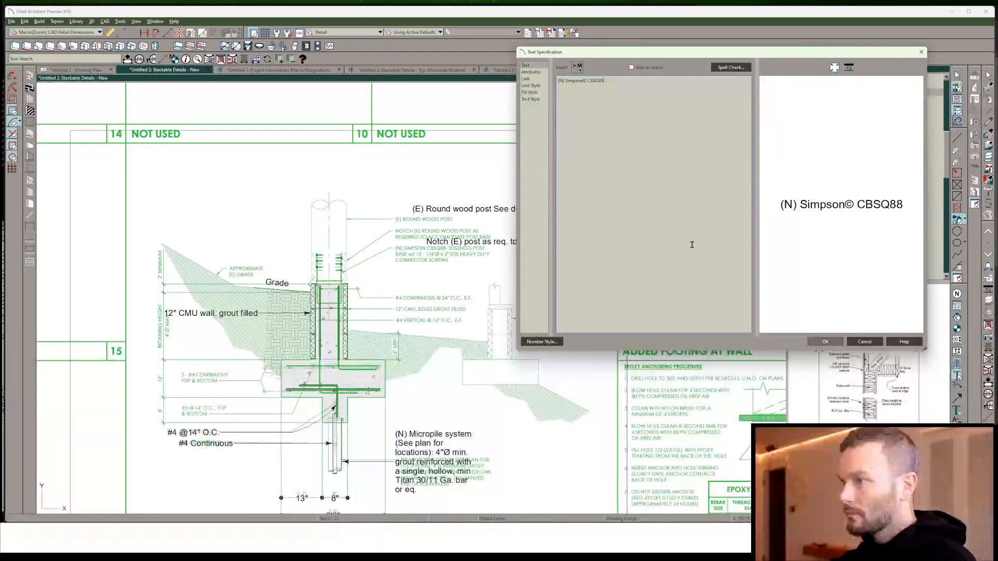
type("-")
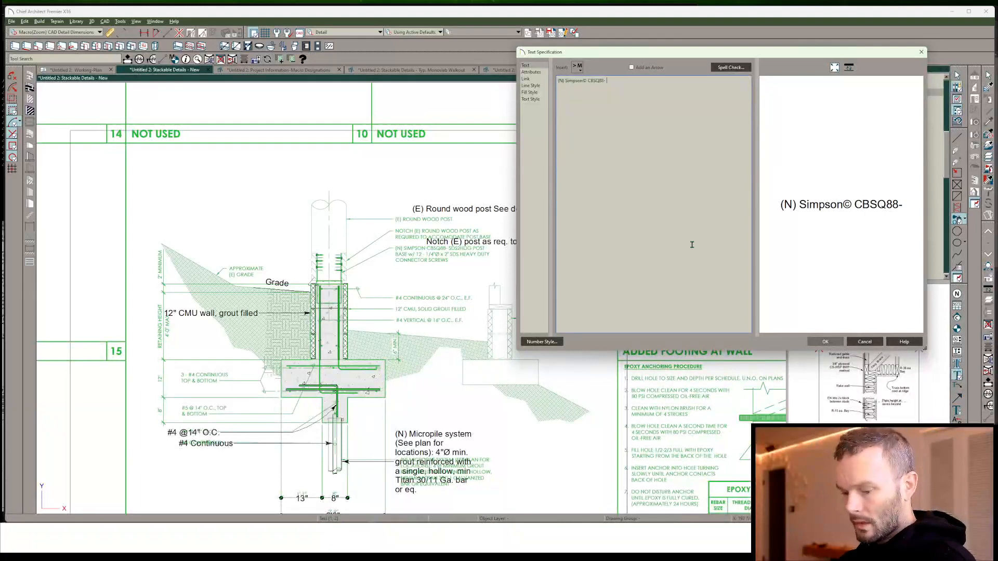
type(" SDS")
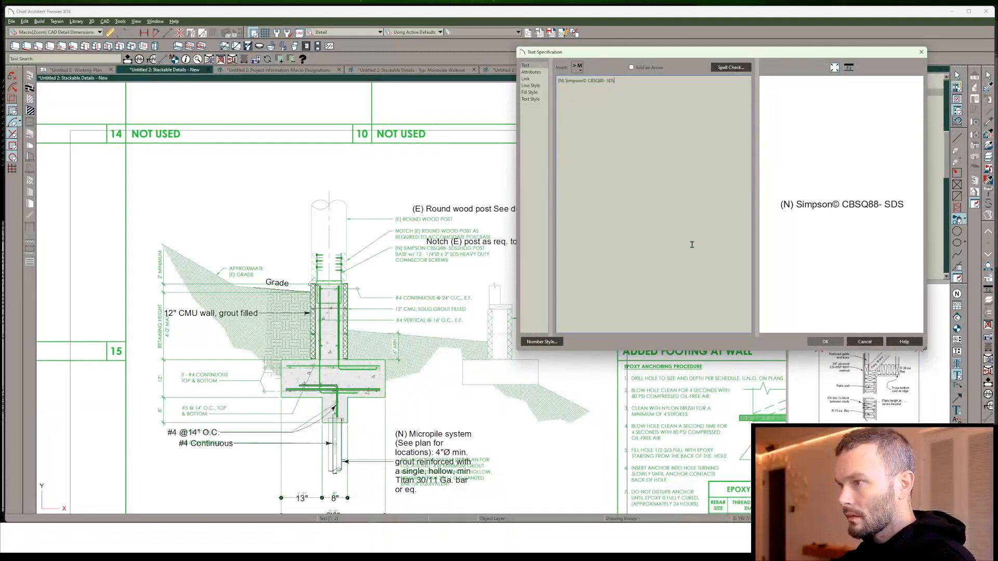
type("2HDG")
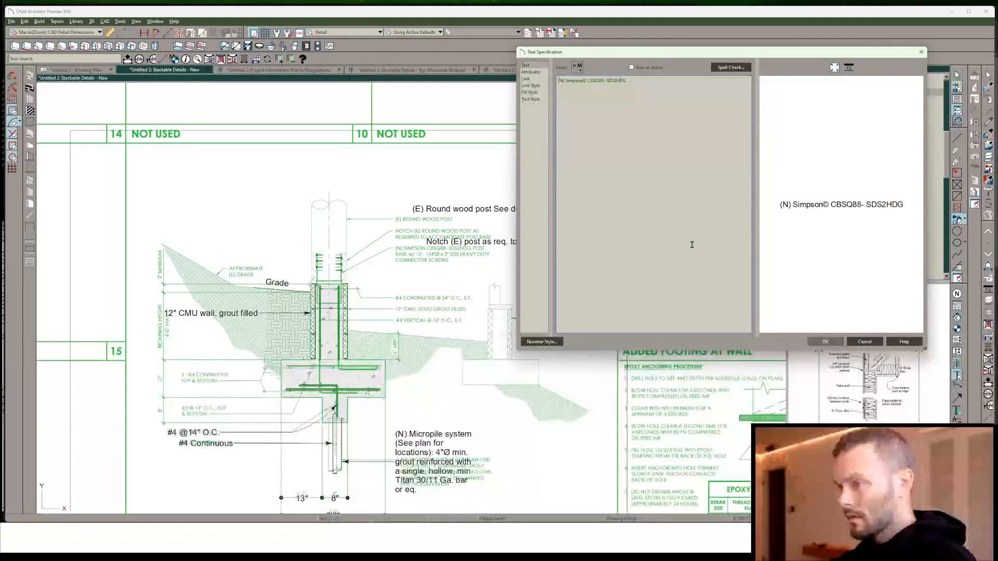
type(" post base w/")
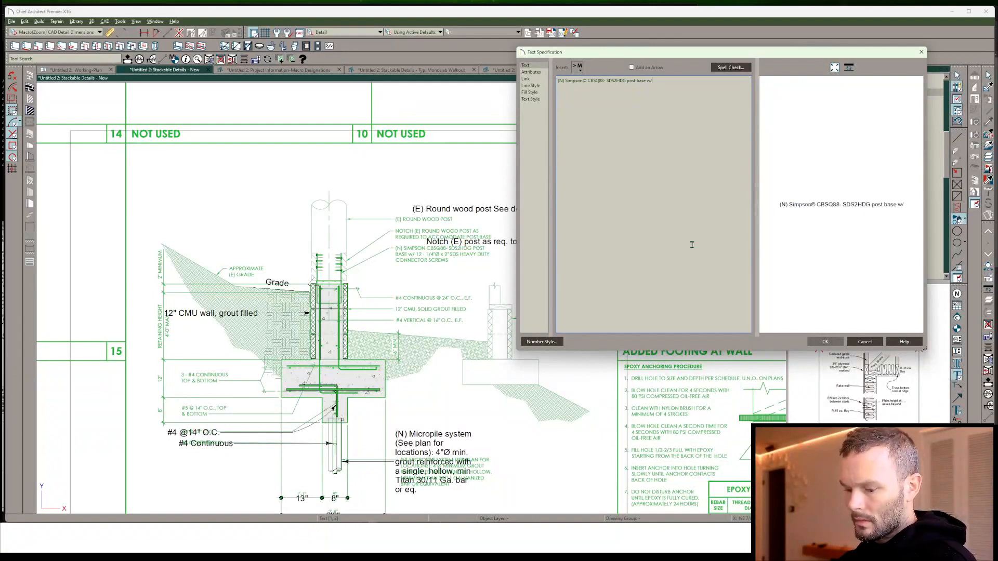
type("12")
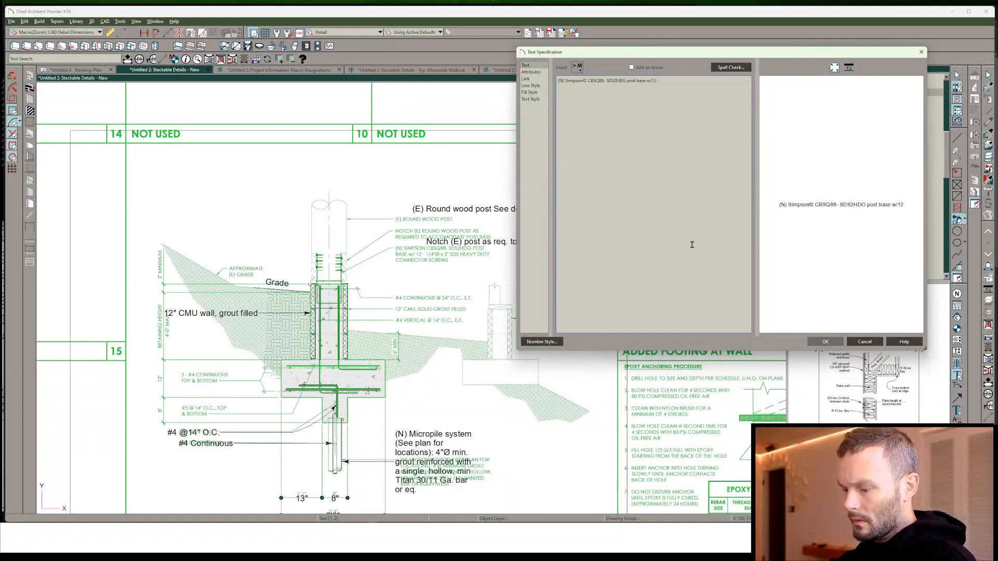
type("-1")
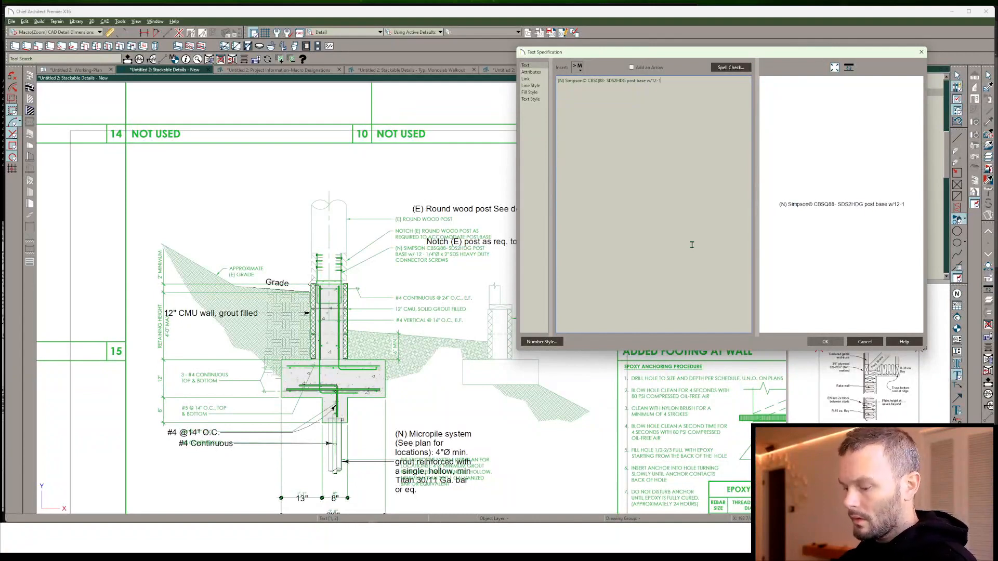
type("/4")
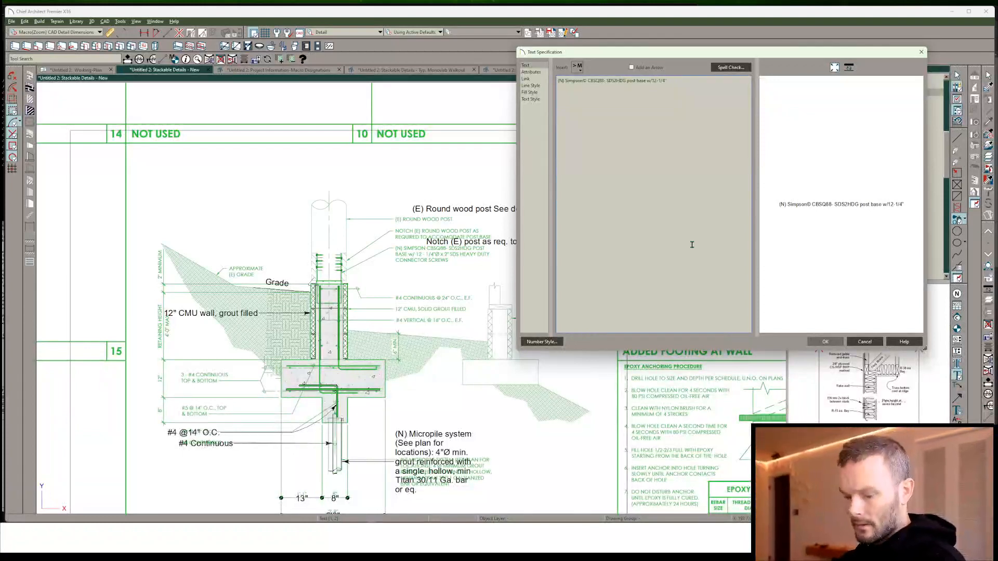
key("super+v")
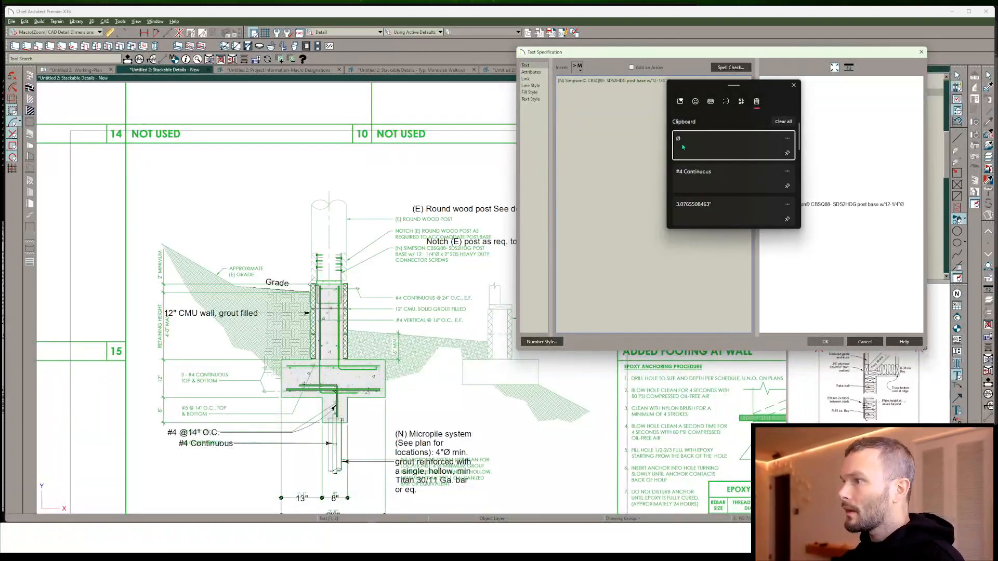
left_click(682, 144)
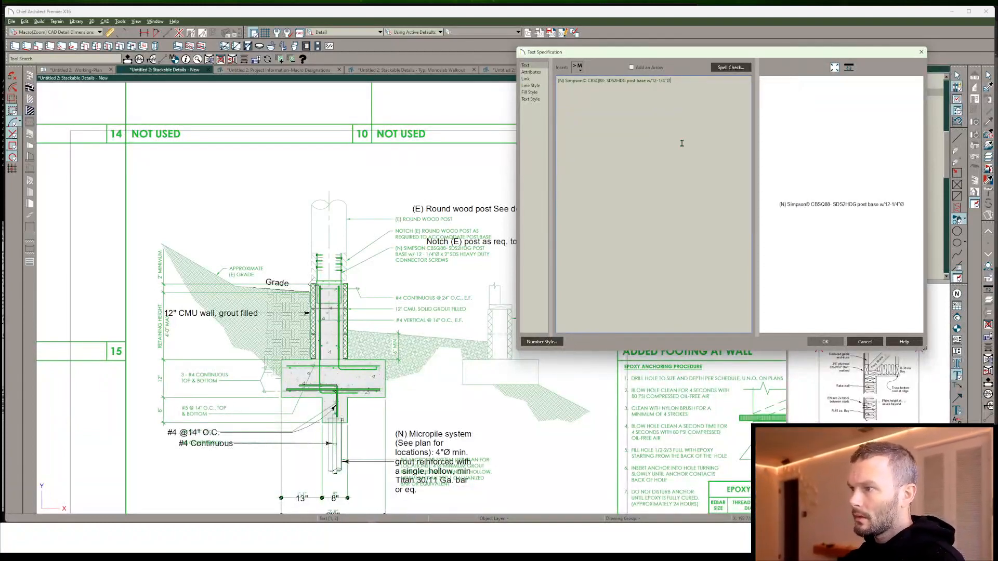
type("x 2\"")
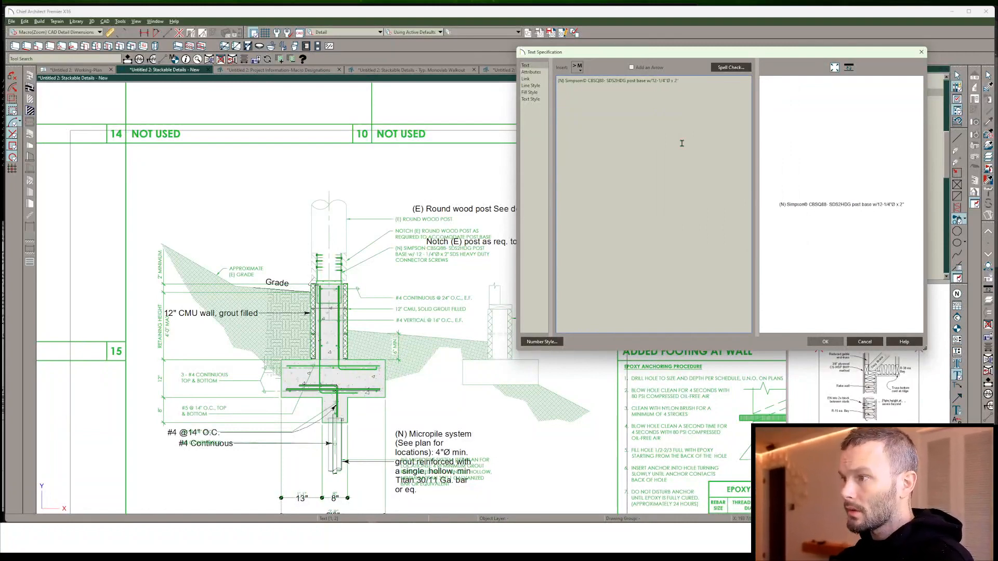
type(" SFS")
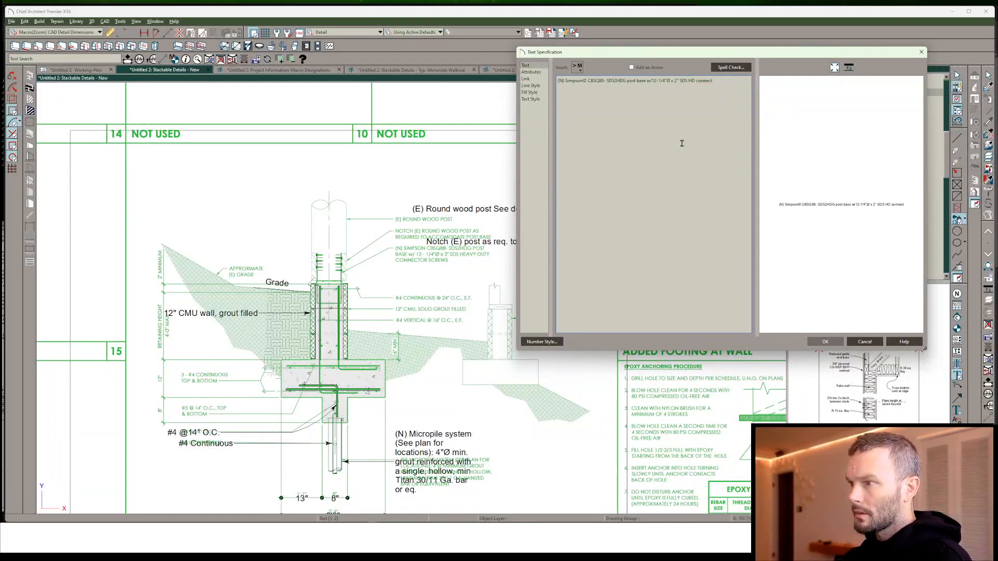
type("screws")
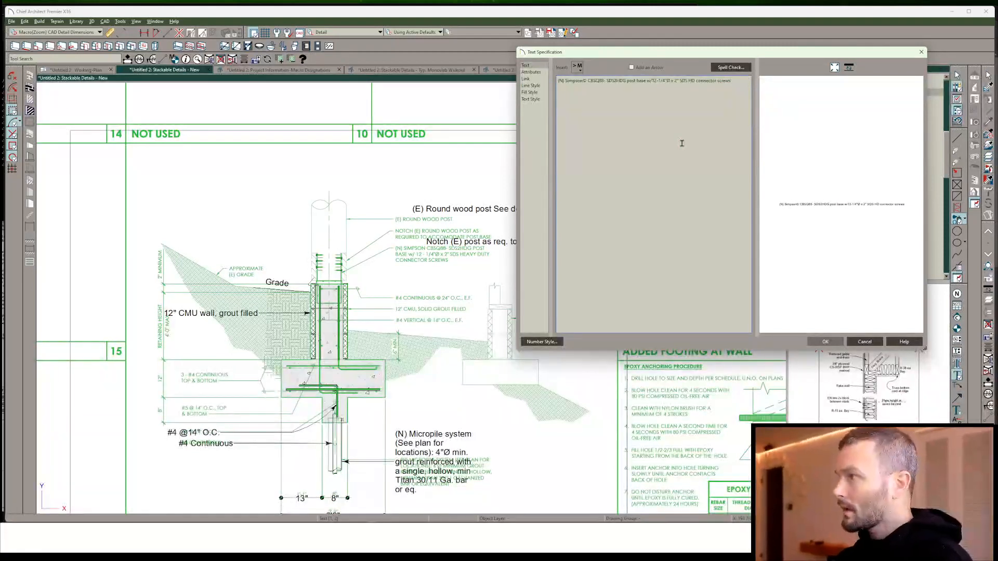
key("Return")
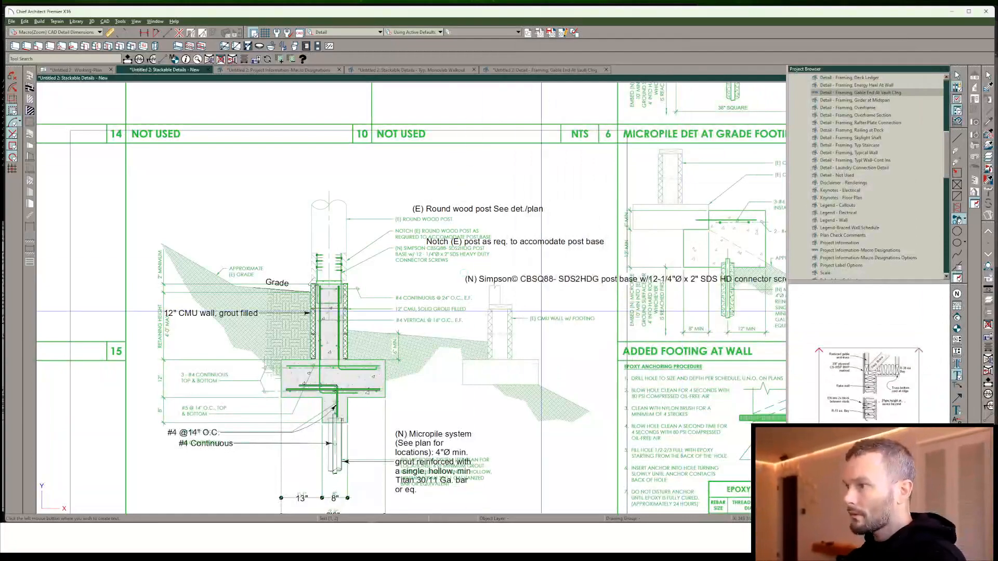
Narrow the Simpson post base note's text box so its long line wraps beside the wall detail
left_click(574, 285)
scroll(573, 286, "down", 4)
left_click_drag(630, 300, 444, 301)
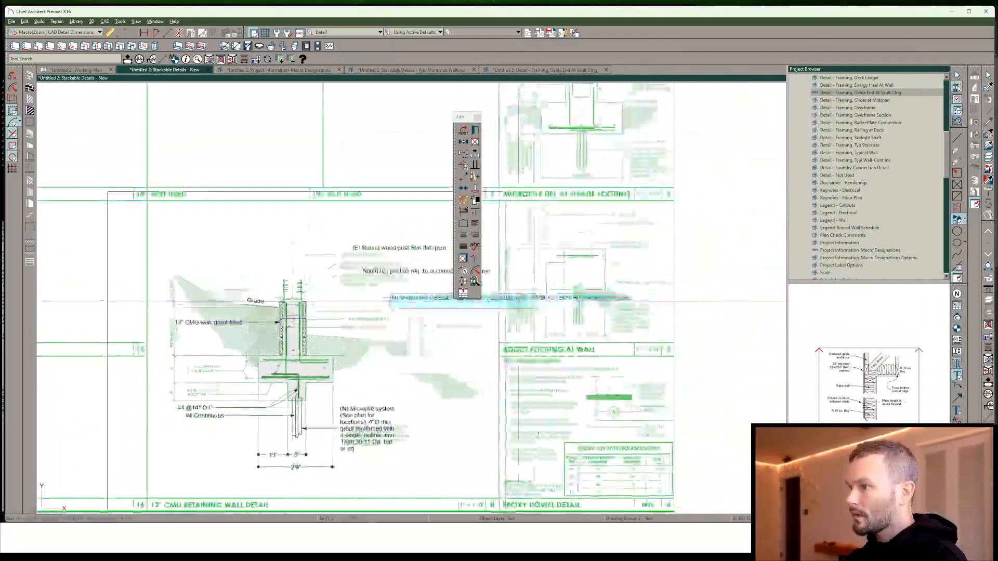
Move the Simpson post base note up beside the wall detail so it sits directly below the notch note
scroll(458, 305, "up", 3)
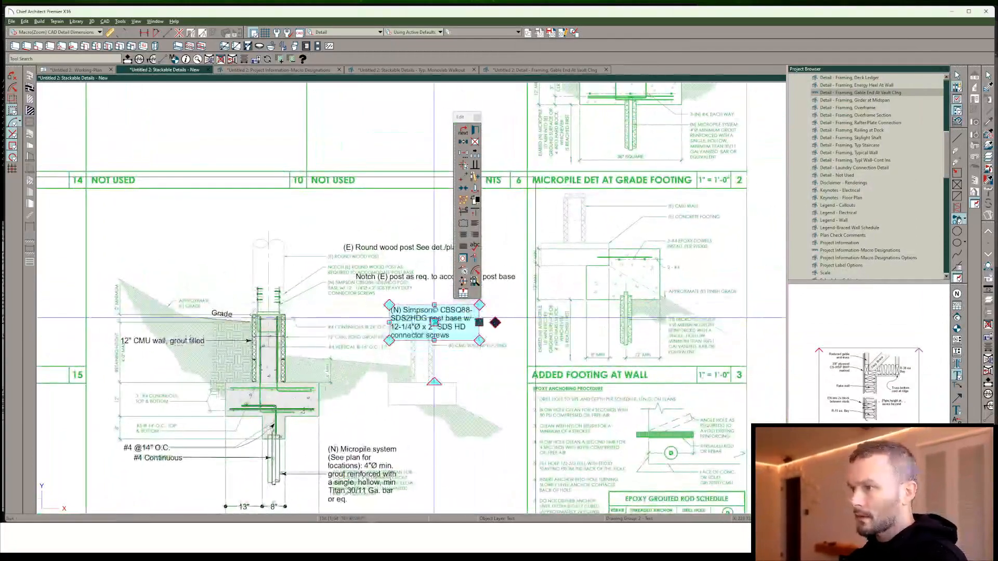
left_click(434, 317, "shift")
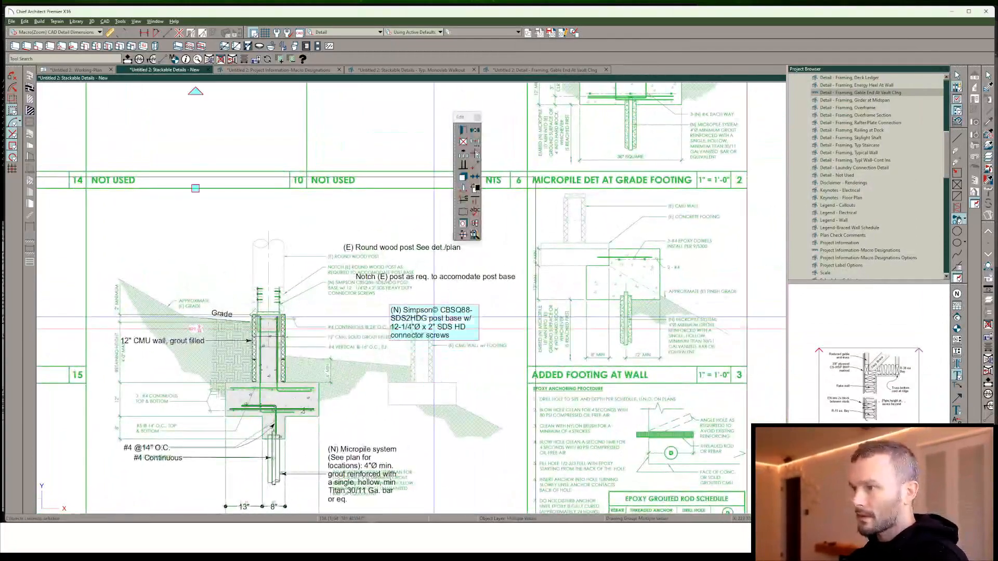
key("Escape")
left_click(438, 317)
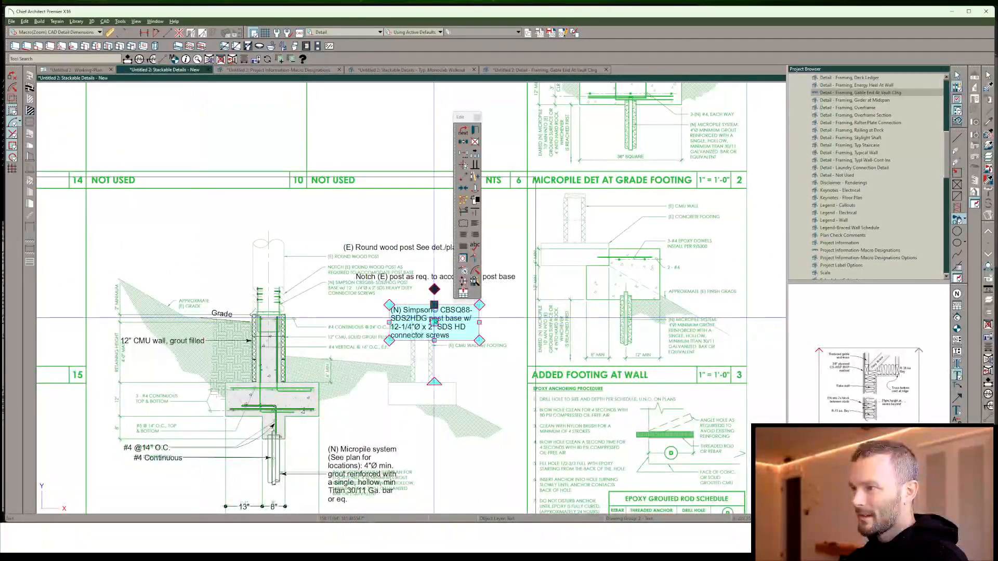
key("Escape")
left_click(424, 314, "shift")
left_click_drag(434, 322, 398, 303)
scroll(416, 309, "up", 2)
key("Escape")
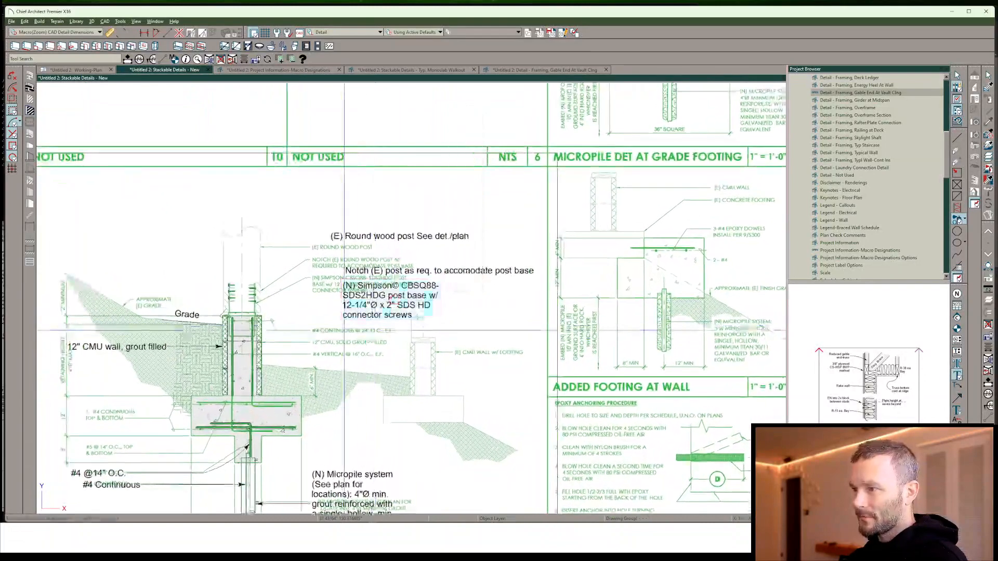
Add the text note "#4 Continuous @ 24" O.C., E.F." just below the Simpson post base note
left_click(425, 362)
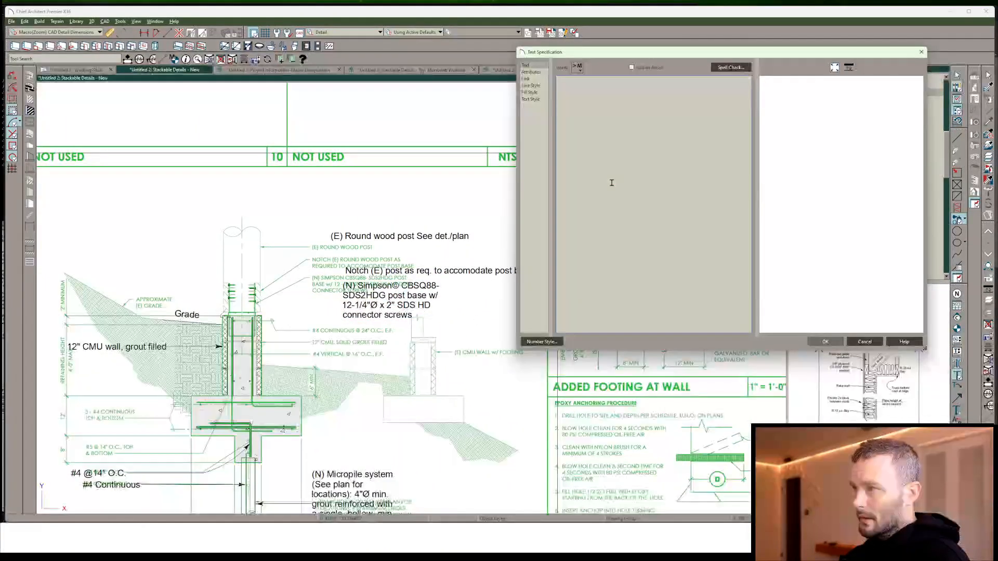
type("$")
key("BackSpace")
type("#")
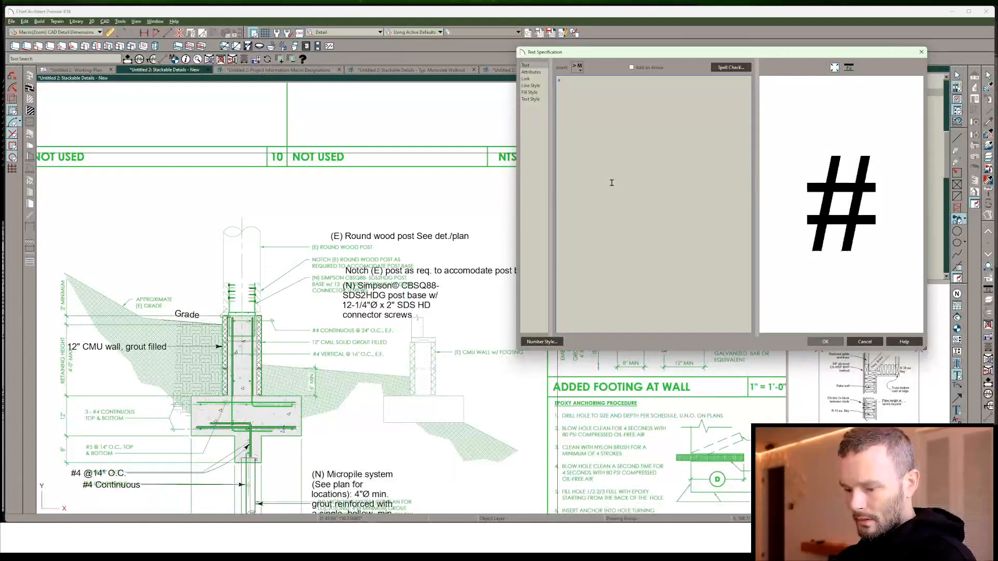
type("4 Co")
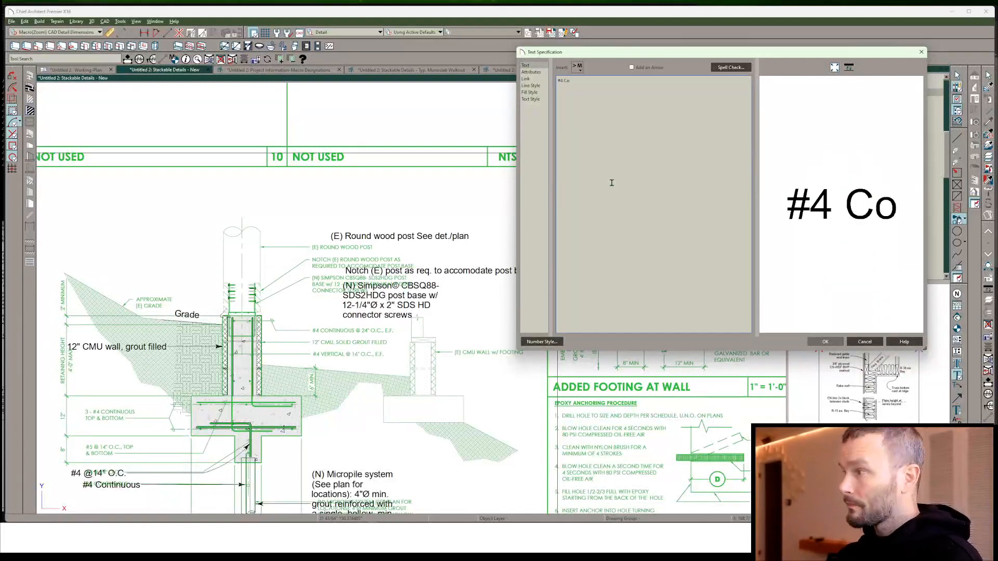
type("ntinuous @")
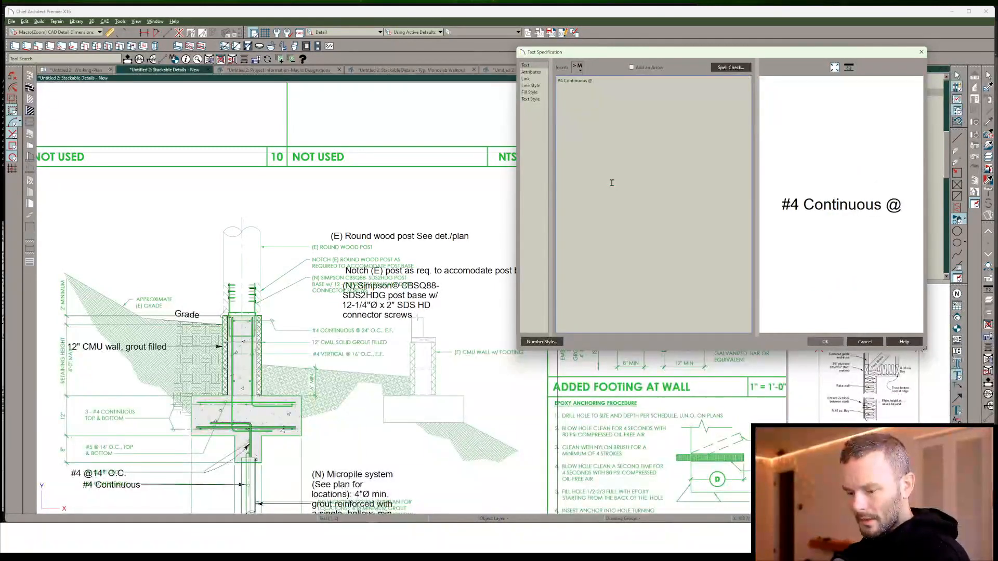
type("24\"")
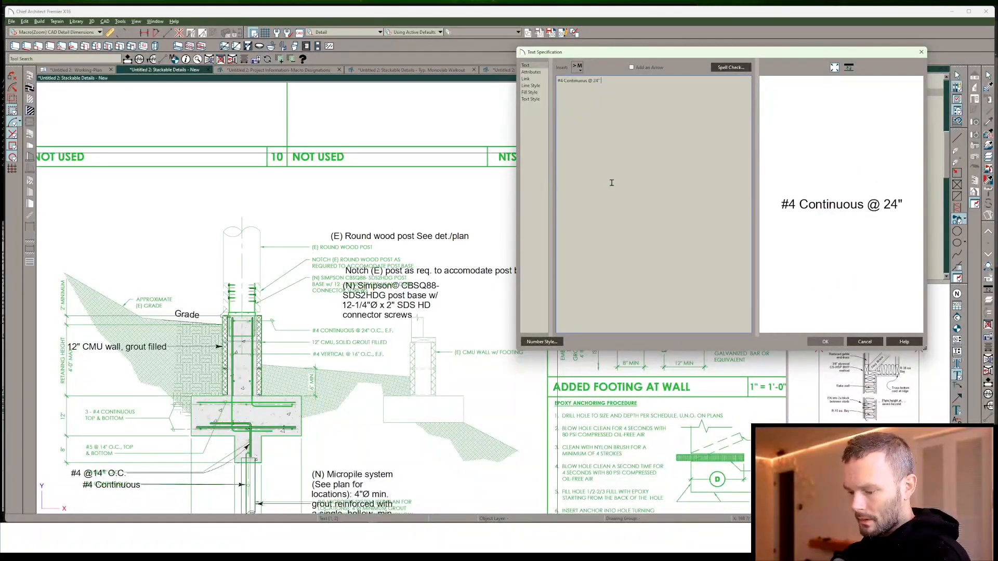
type(" O.")
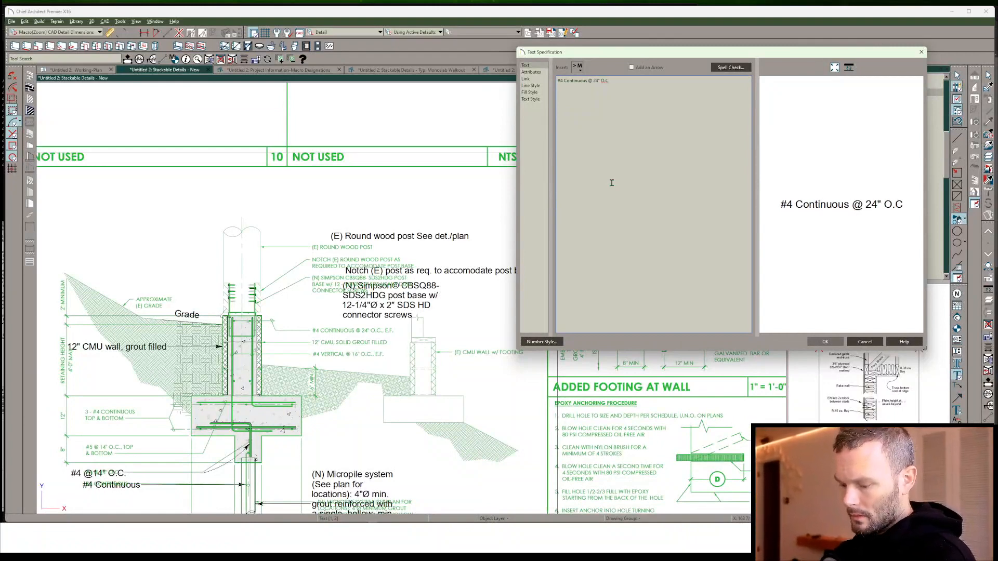
type("C., E.")
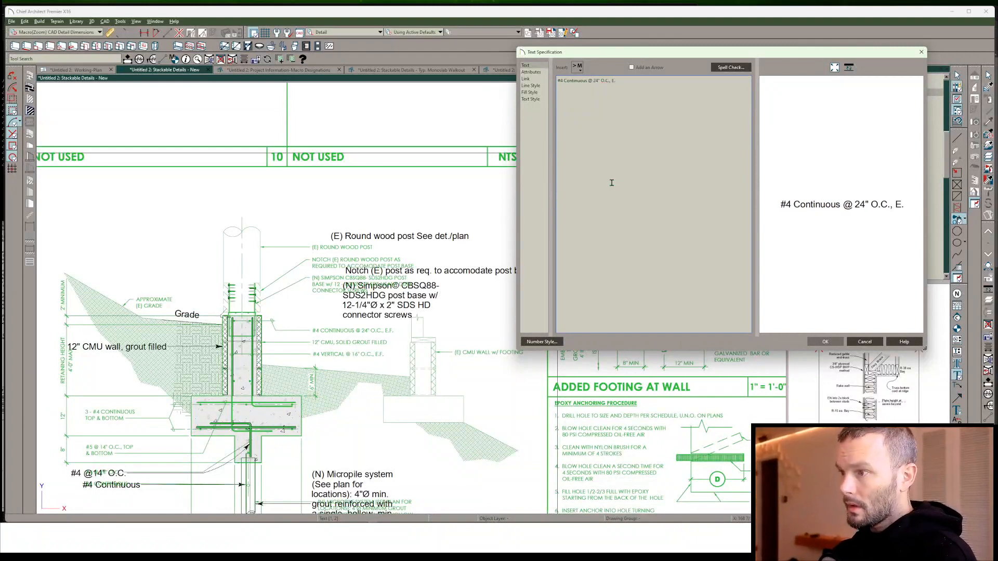
type("F.")
left_click(825, 341)
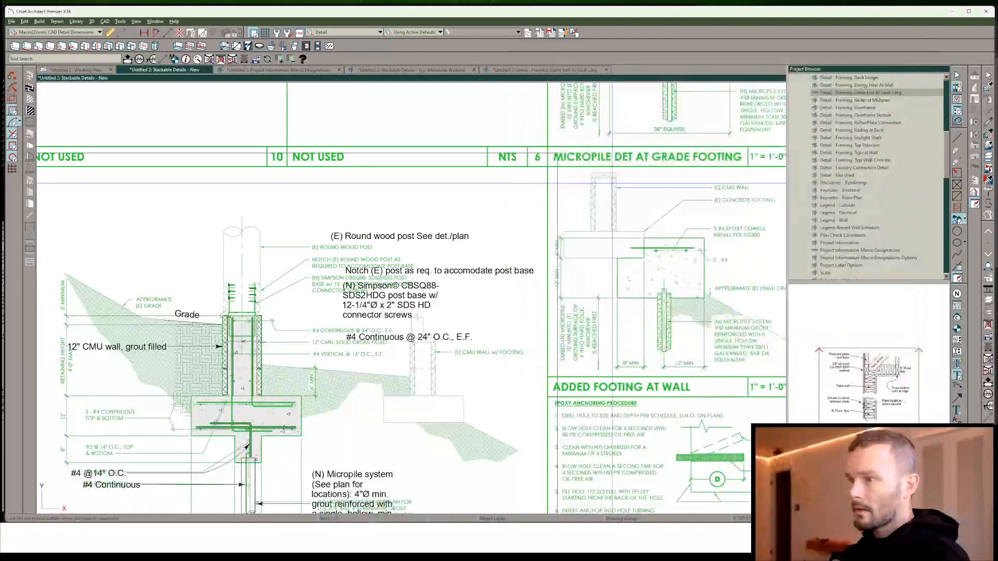
Add the text note "#4 vert. @ 16"O.C., E.F." below the #4 continuous rebar note
left_click(378, 367)
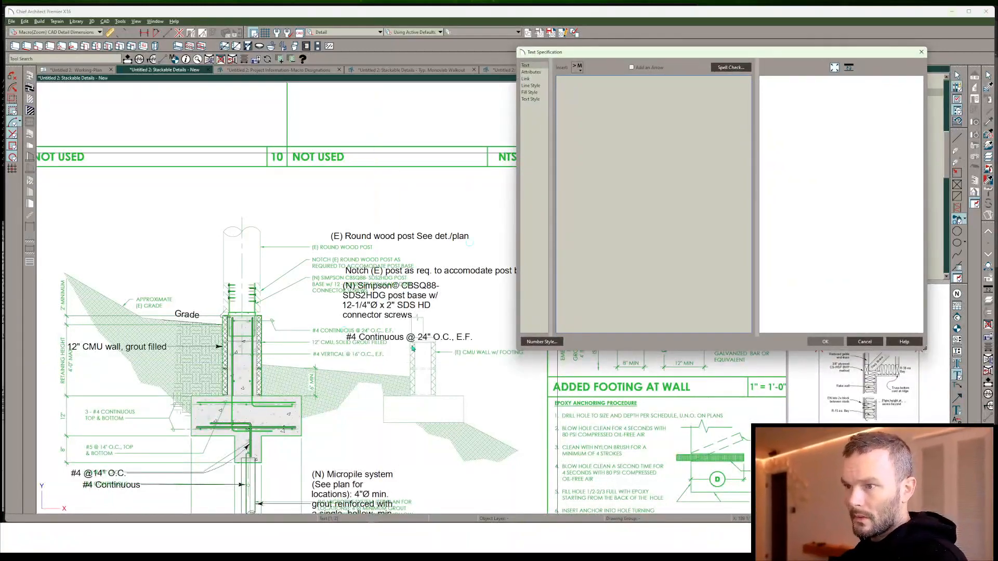
left_click(865, 342)
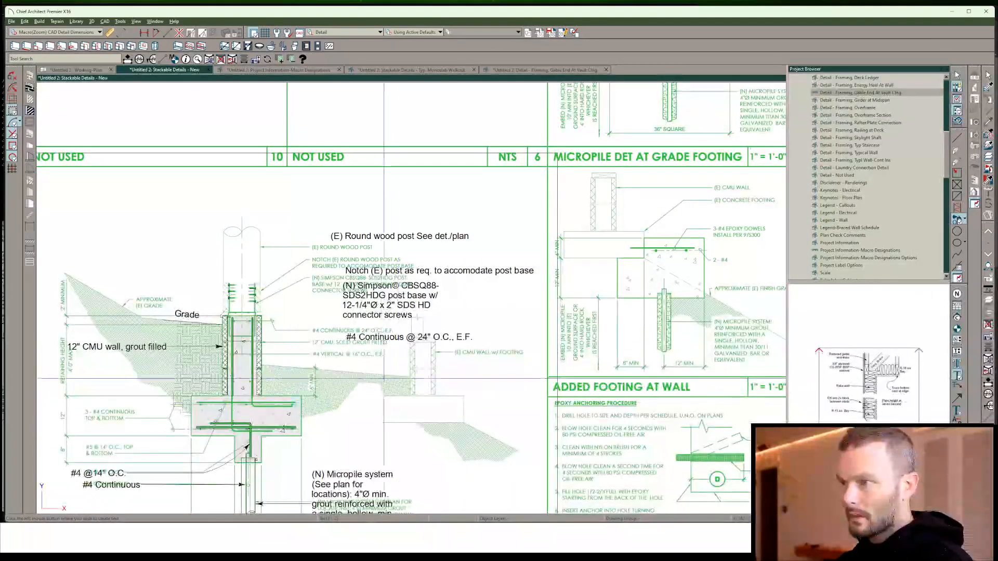
left_click(369, 364)
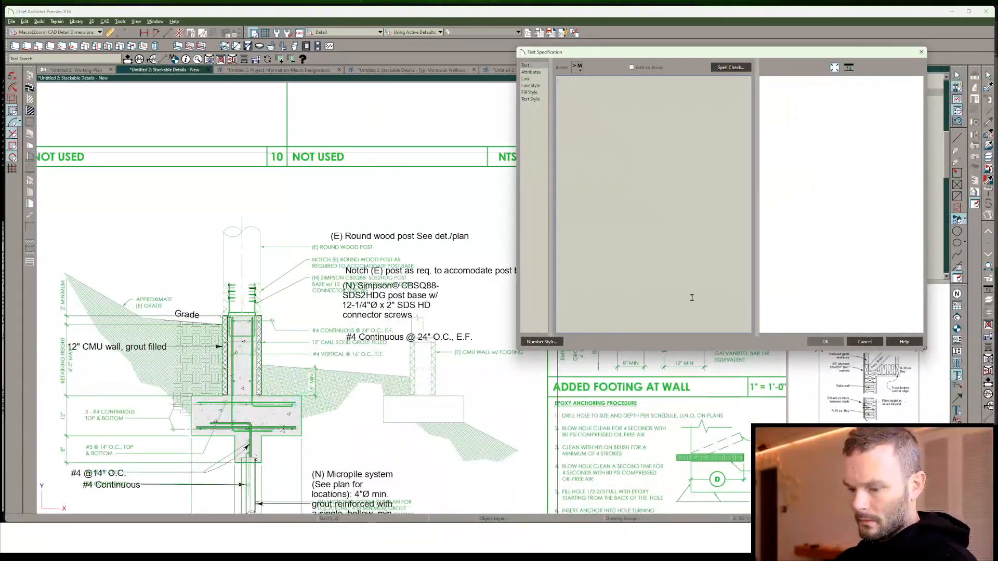
type("#4 vert.")
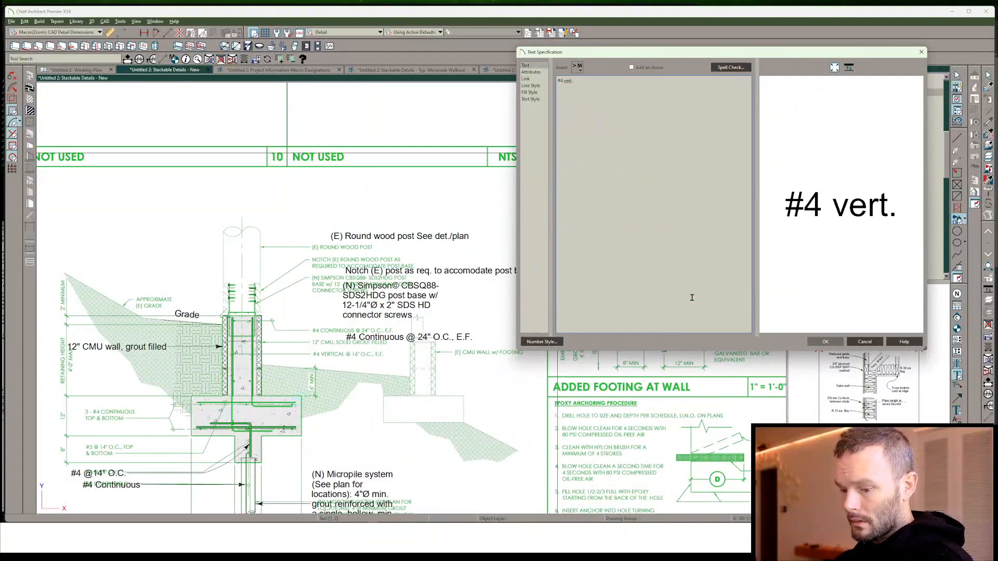
type(" @ 16")
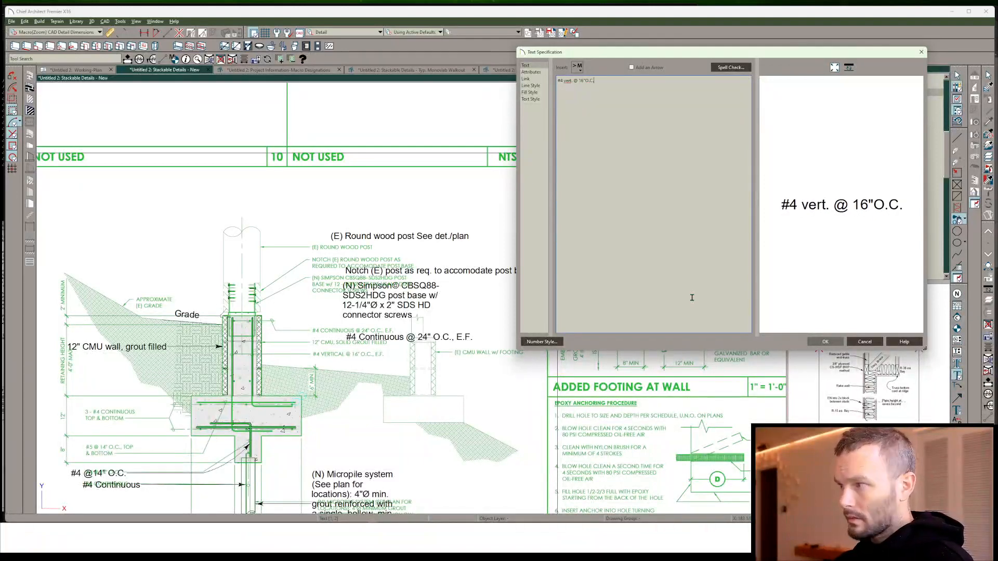
type("\"O.C")
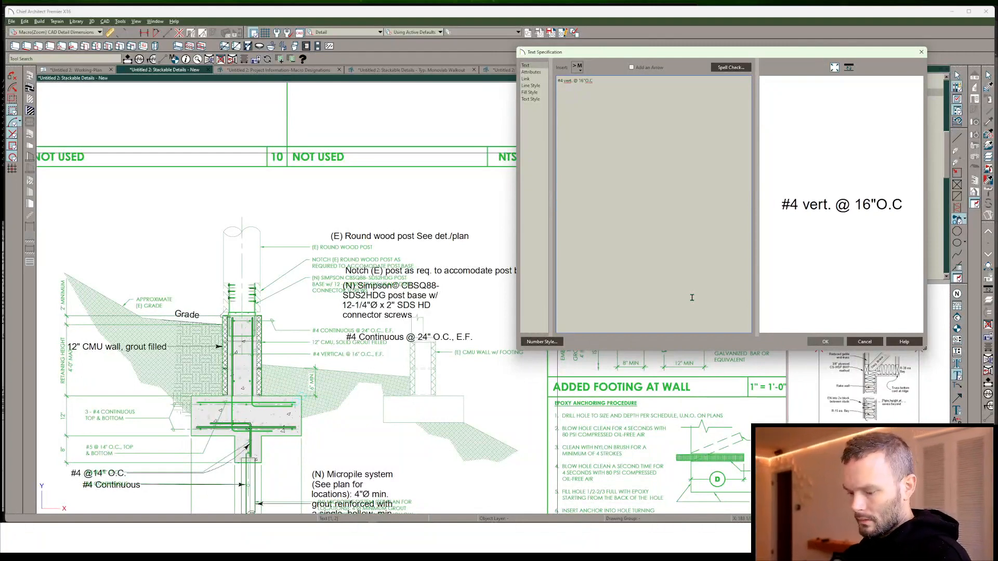
type("., E.F.")
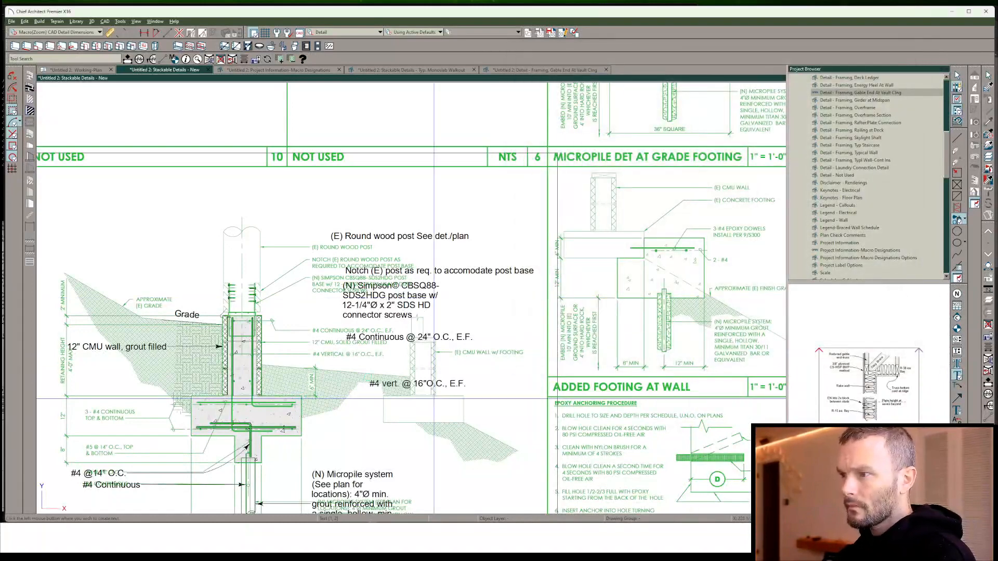
Capitalize the vertical rebar note so it reads "#4 Vert. @ 16"O.C., E.F."
double_click(415, 385)
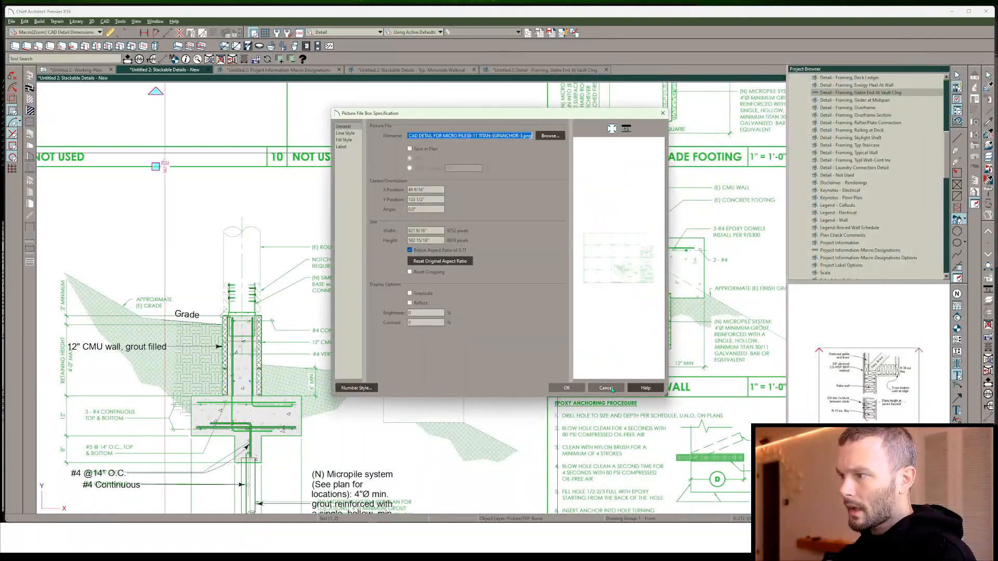
left_click(606, 388)
double_click(398, 386)
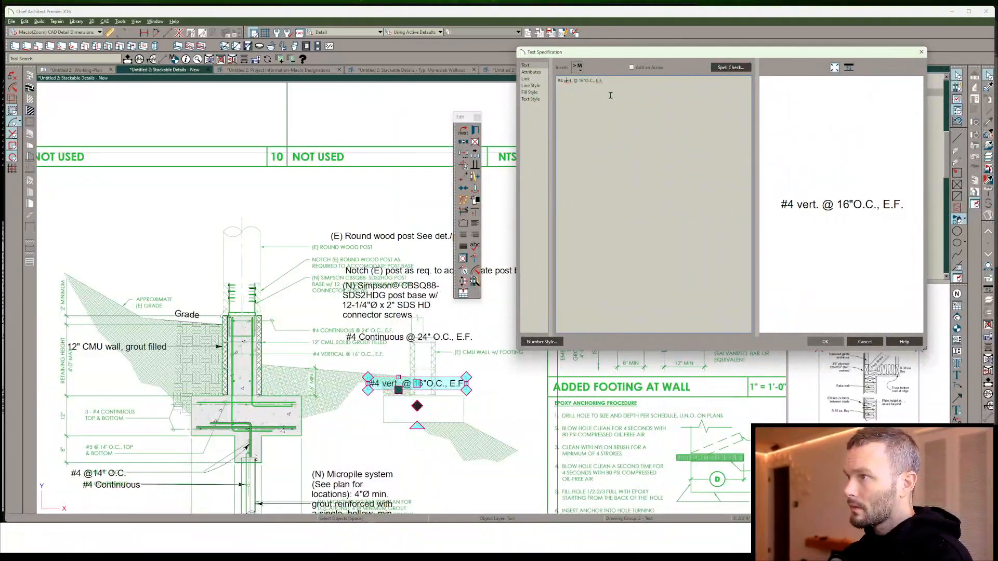
key("Return")
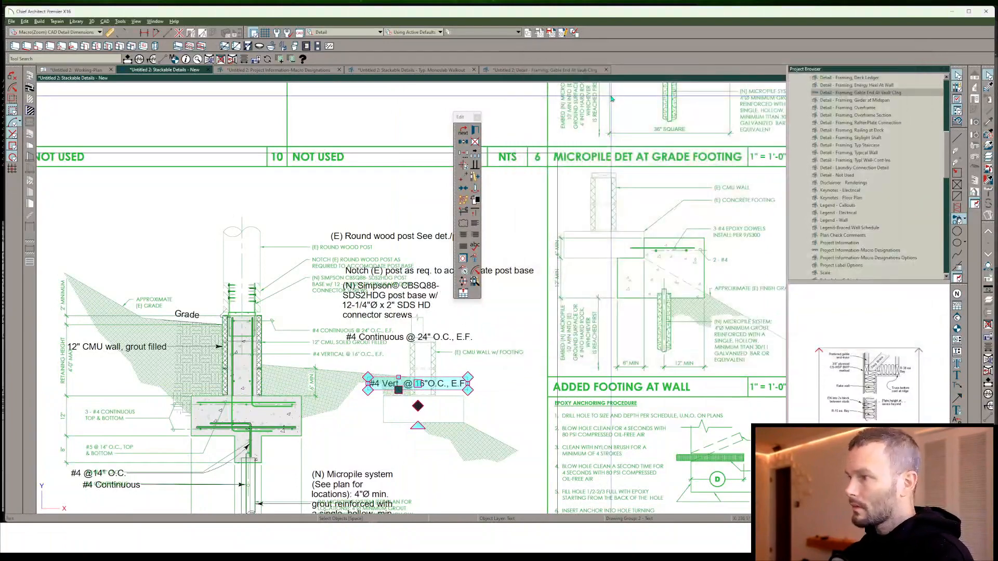
Copy the L-shaped rebar polyline from the wall up to the reference post base's near-grade strap
scroll(237, 366, "up", 3)
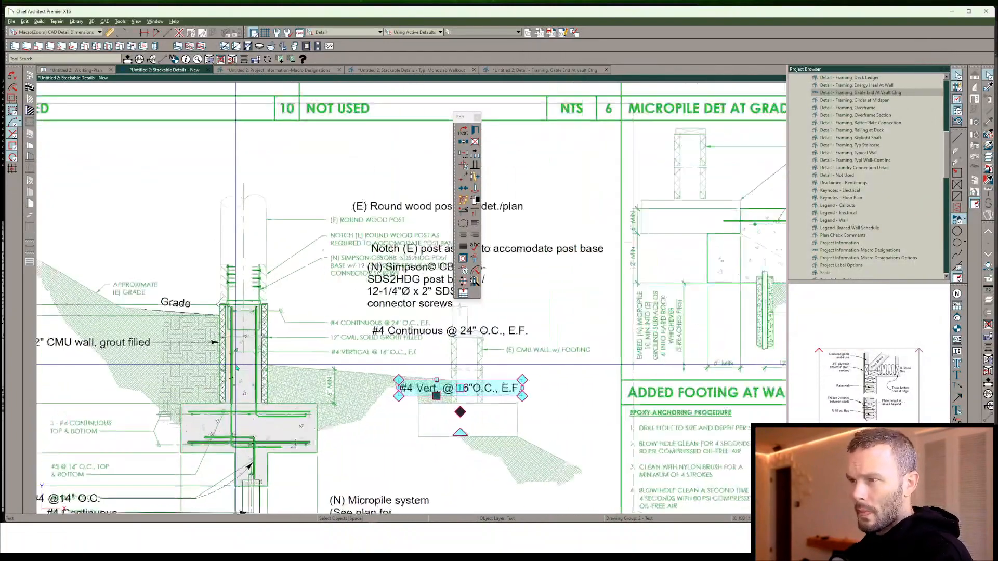
scroll(198, 504, "up", 3)
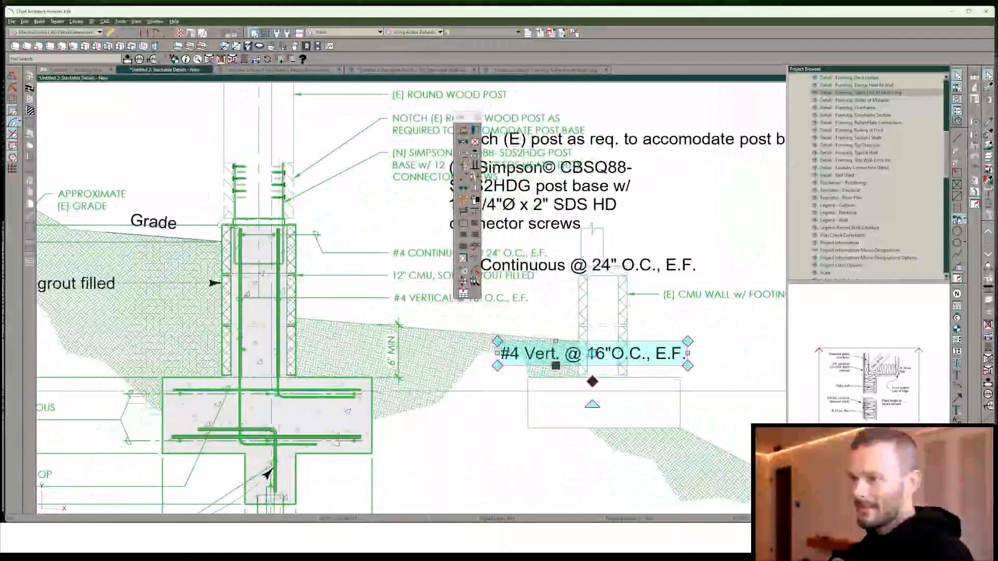
left_click(294, 343)
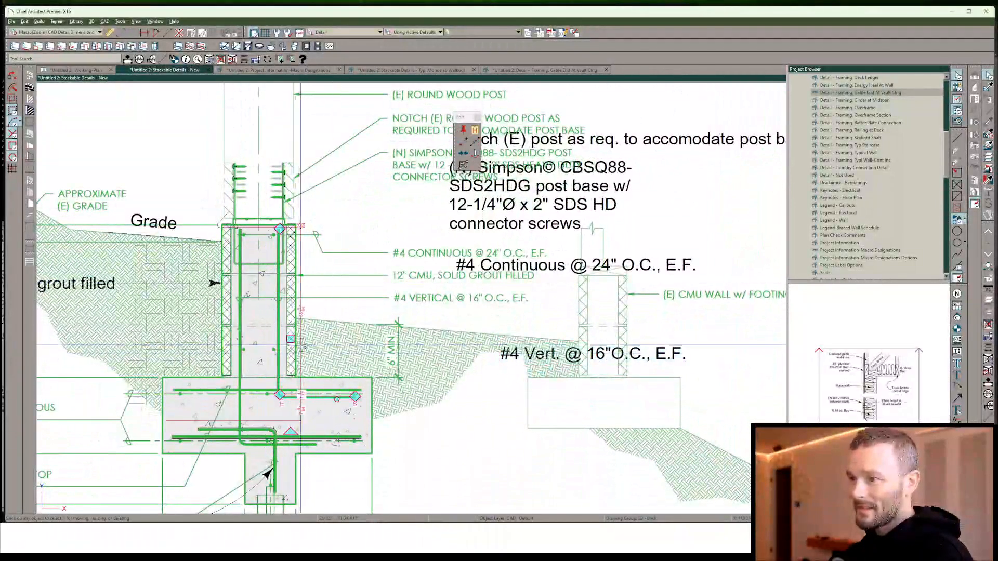
left_click_drag(295, 344, 246, 207)
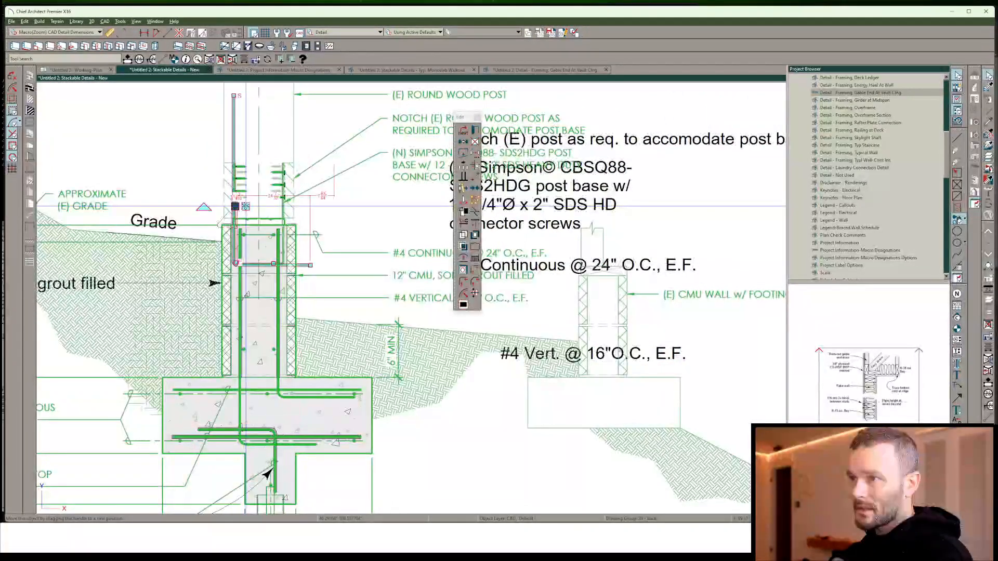
Thin the copied L-shaped polyline's vertical and horizontal legs to match the post base strap thickness
scroll(245, 206, "up", 5)
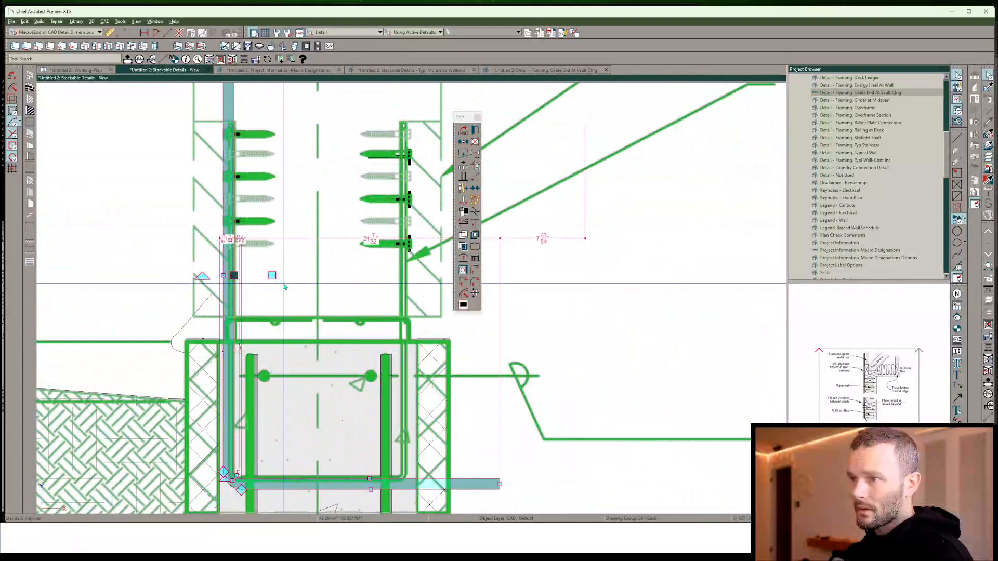
left_click_drag(235, 276, 236, 277)
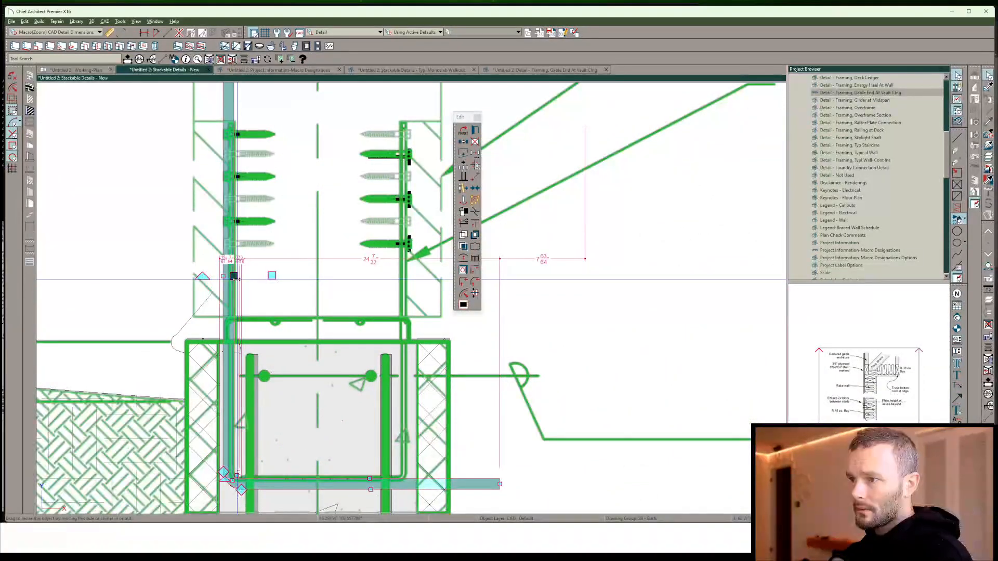
left_click_drag(233, 276, 230, 278)
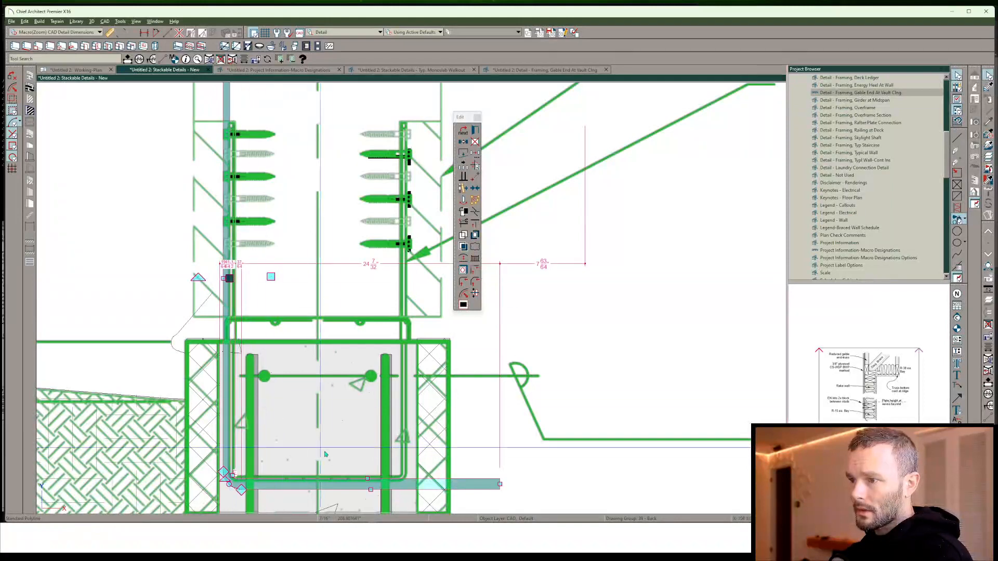
left_click_drag(364, 477, 367, 484)
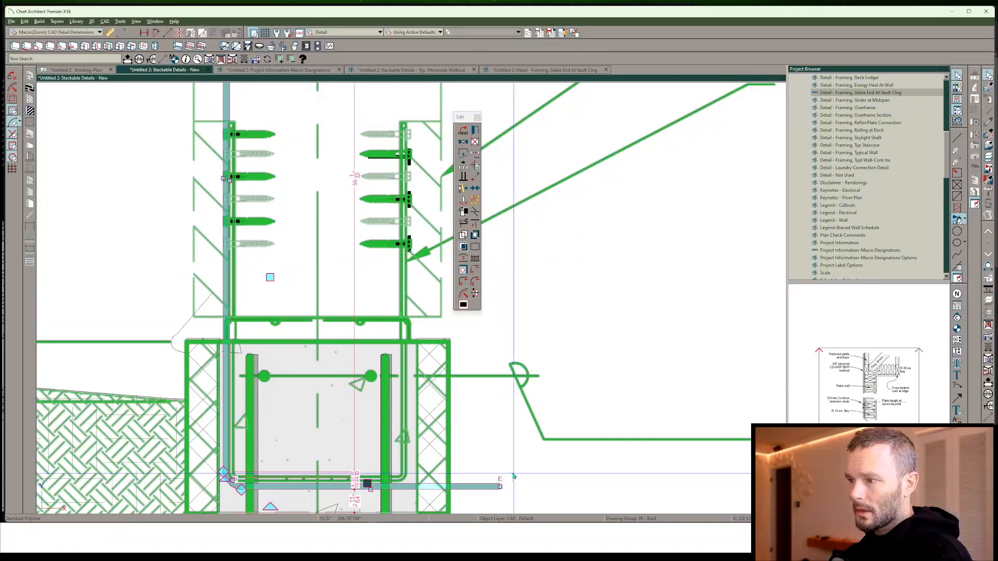
Shorten the strap polyline's horizontal leg to just past the post centerline and mirror a copy about that centerline
scroll(401, 270, "down", 5)
key("ctrl+c")
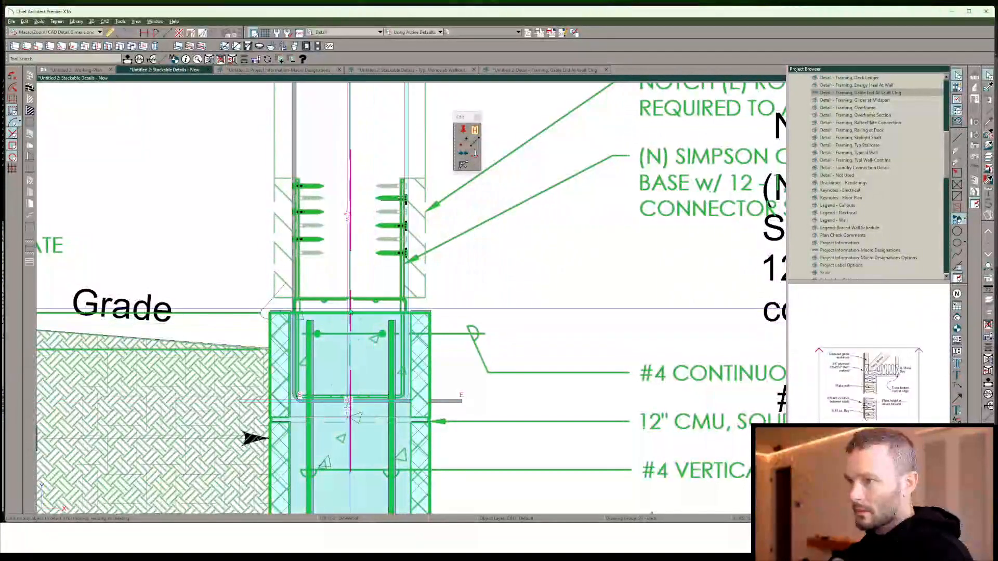
left_click(350, 309)
left_click(459, 401)
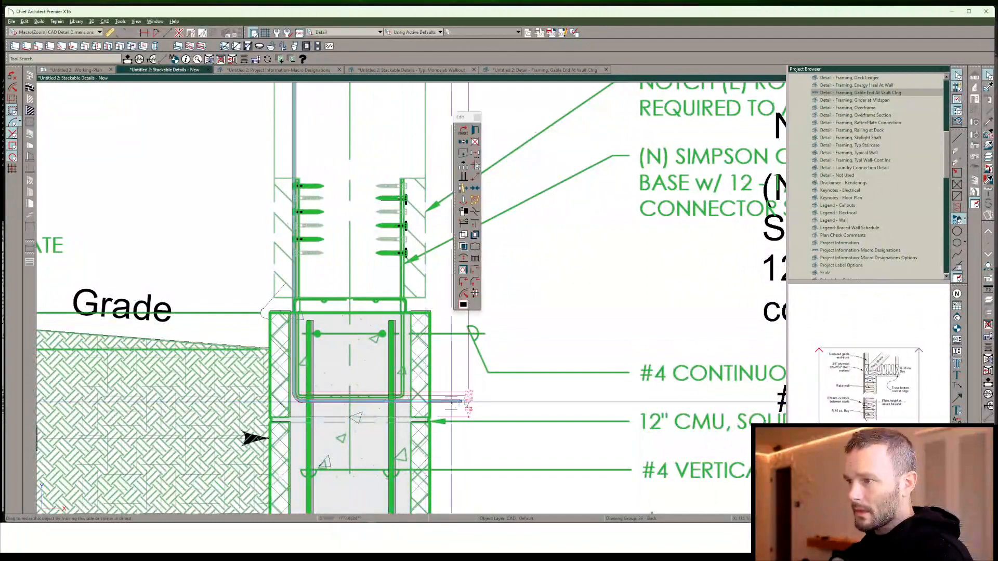
left_click(354, 312)
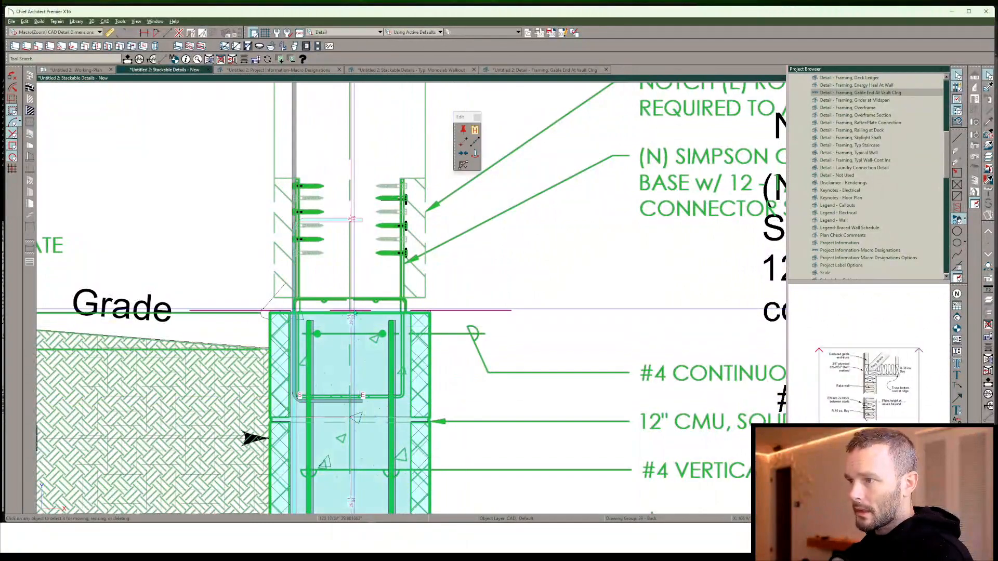
Union the two mirrored strap polylines into one U-shaped post base strap without retaining the original objects
left_click(401, 397)
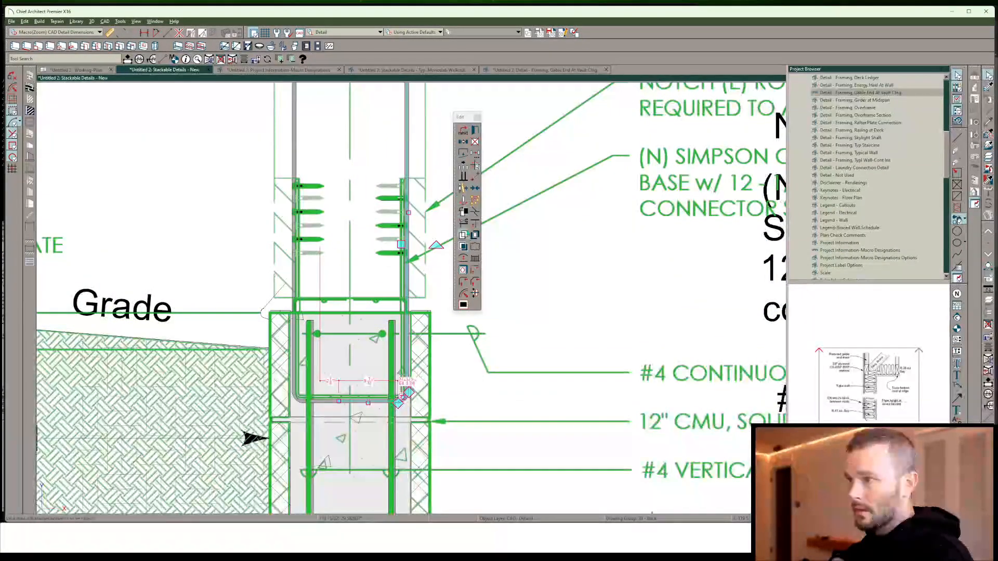
left_click(463, 235)
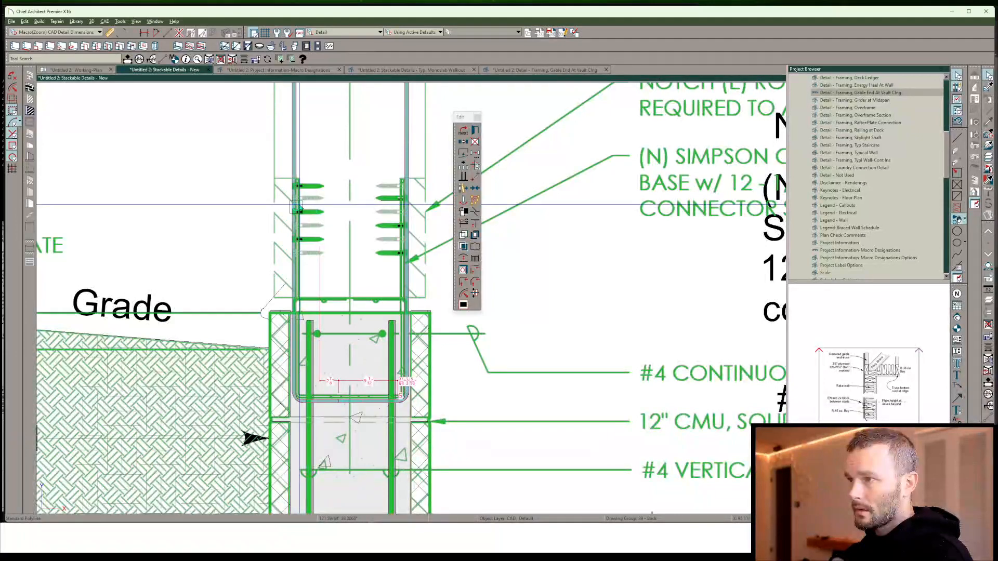
scroll(300, 205, "down", 3)
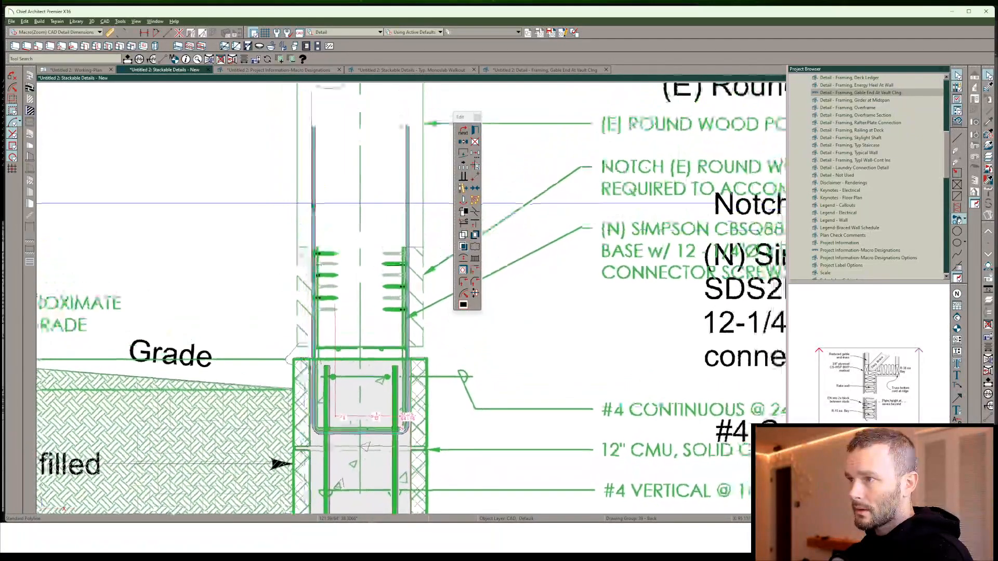
left_click(313, 202)
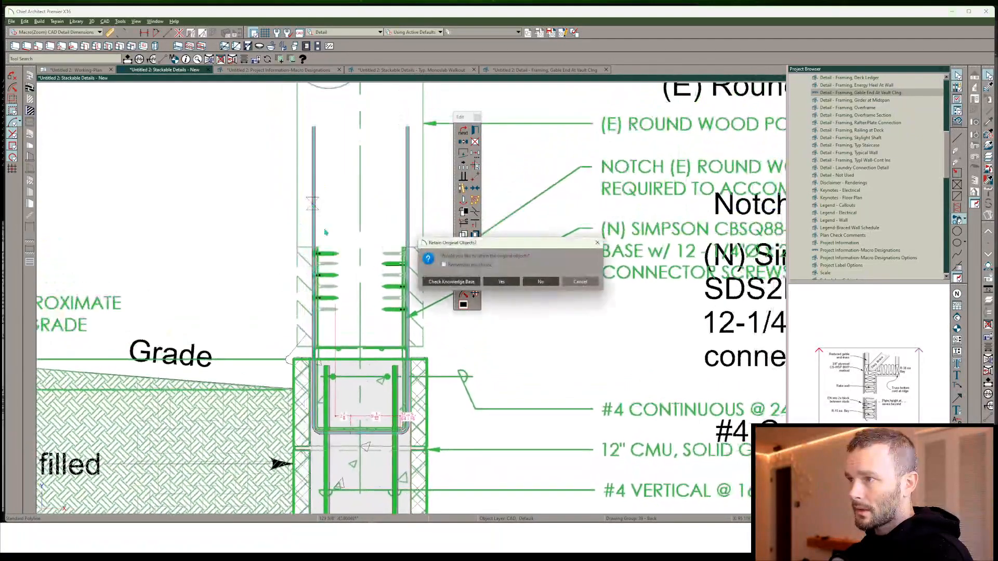
left_click(536, 284)
Draw a rectangle over the strap legs' upper ends, with its lower edge at the top of the reference strap
middle_click_drag(515, 233, 489, 272)
scroll(503, 269, "up", 1)
key("r")
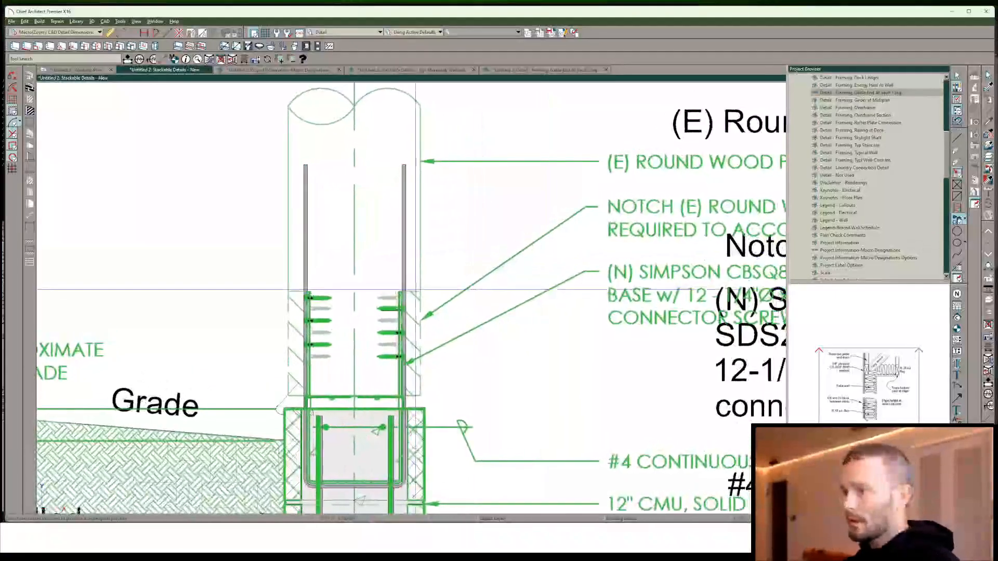
mouse_move(421, 291)
left_mouse_down()
mouse_move(325, 147)
mouse_move(206, 100)
left_mouse_up()
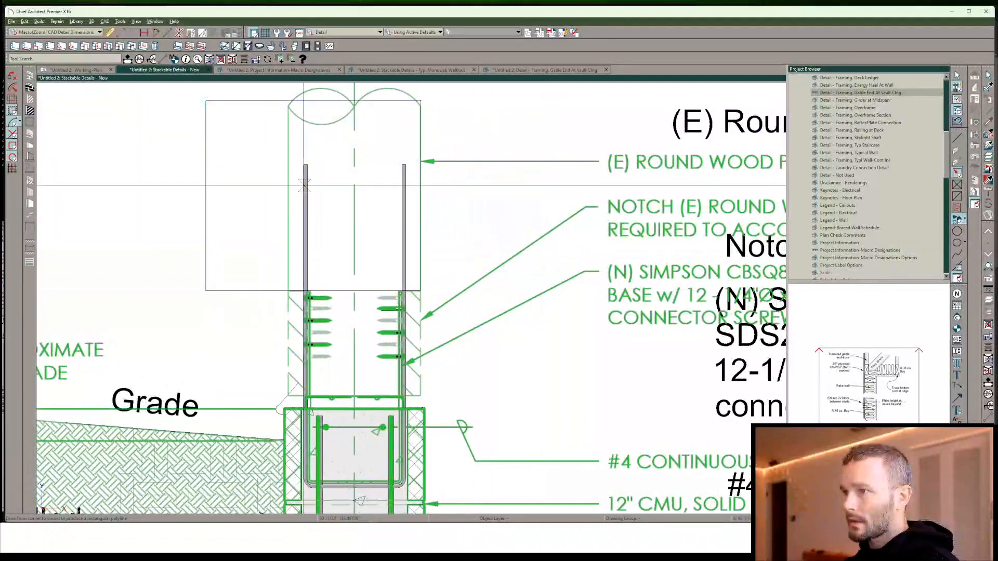
Try to trim the U-shaped strap's upper ends with the rectangle without retaining the original objects
left_click(305, 185)
scroll(397, 278, "up", 1)
left_click(476, 236)
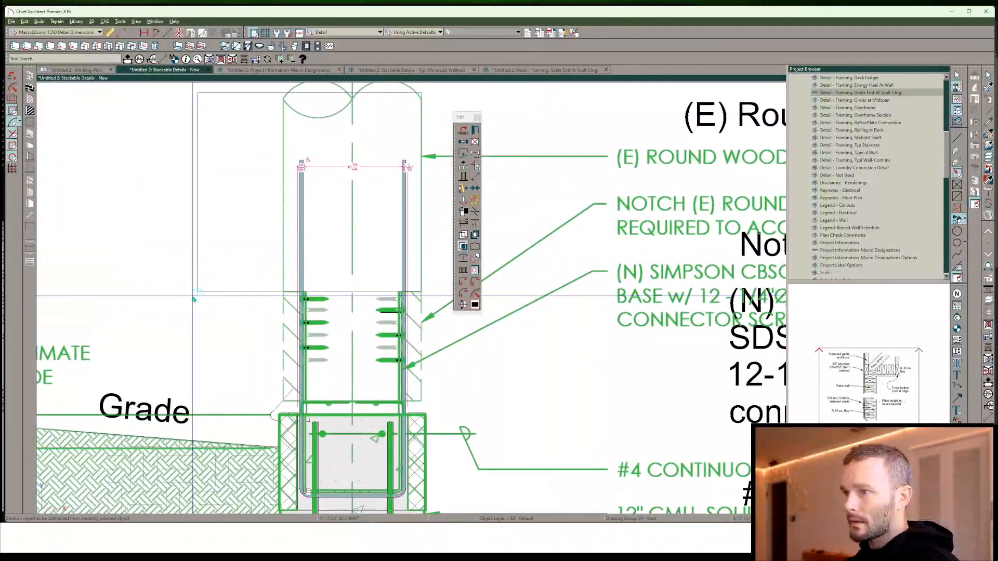
left_click(200, 295)
left_click(540, 281)
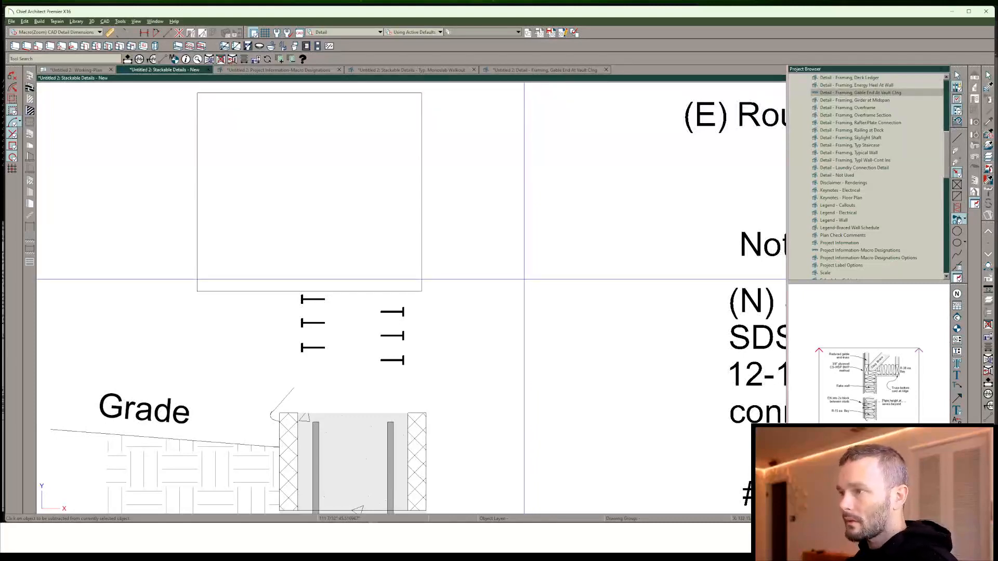
key("ctrl+z")
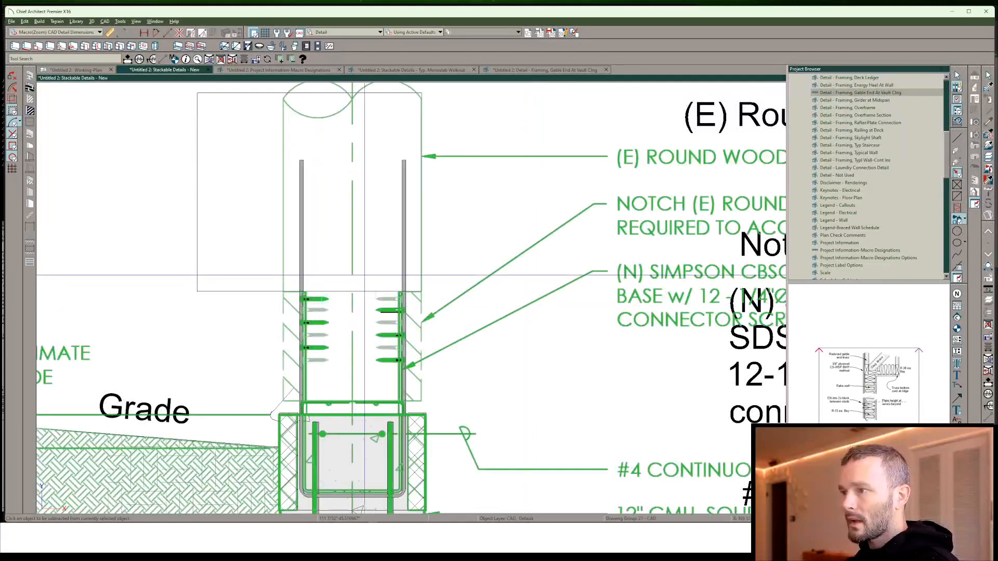
Subtract the rectangle from the U-shaped strap, without retaining the originals, to trim both legs to the reference strap's height
left_click(420, 236)
left_click(463, 247)
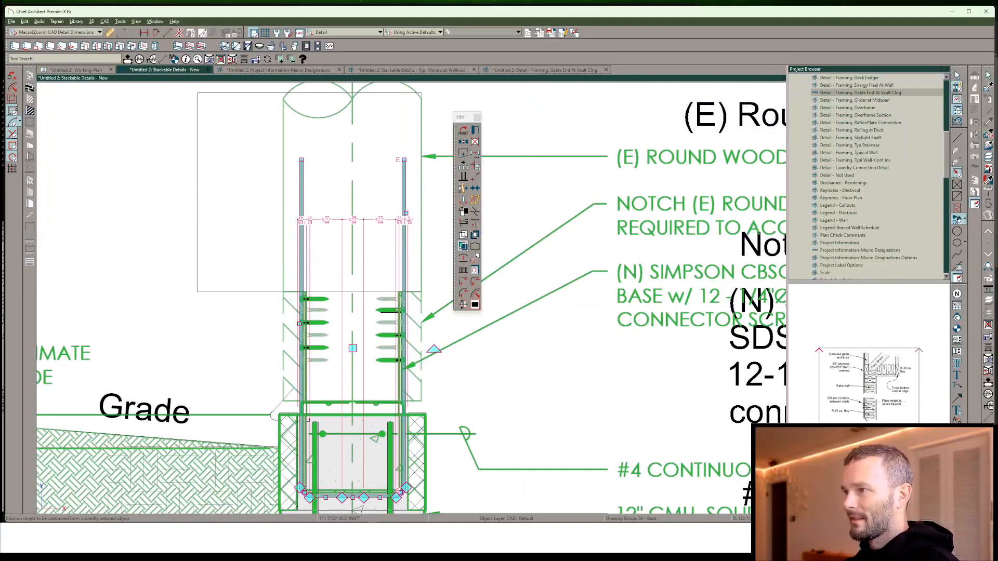
left_click(242, 291)
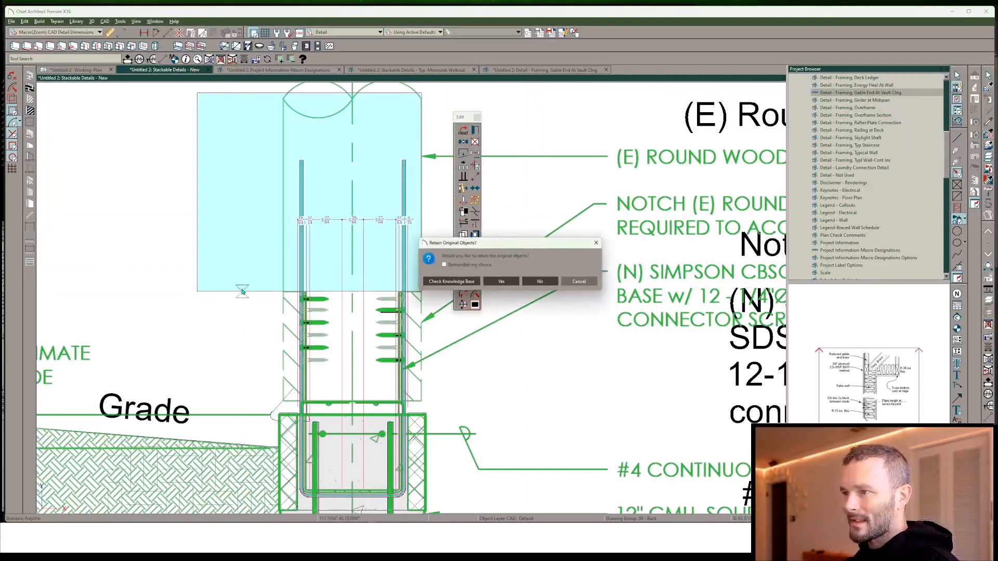
left_click(542, 281)
scroll(439, 353, "up", 3)
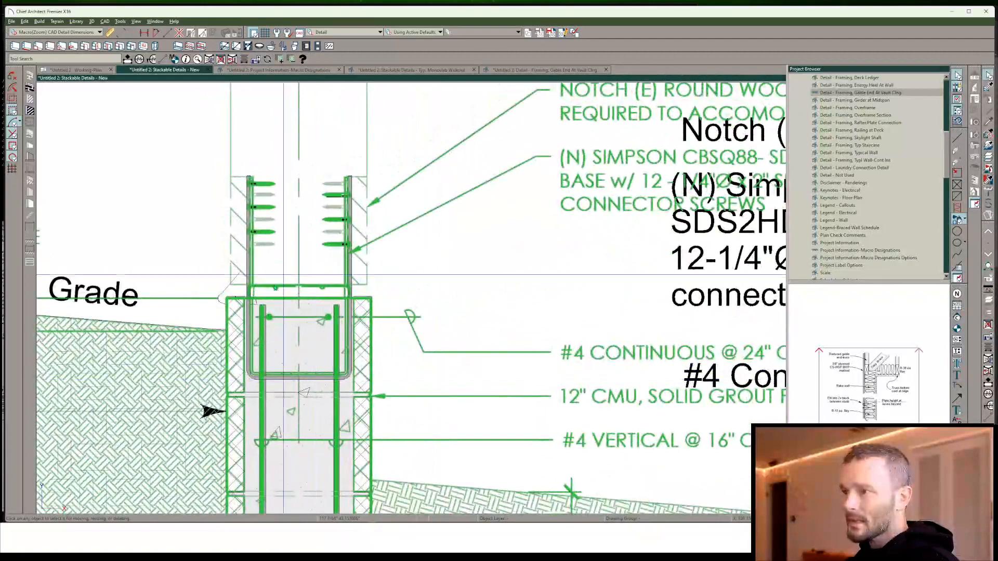
Try to add breaks to the strap leg's inner edge and extend that segment across to the opposite leg above the wall
middle_click_drag(302, 276, 300, 289)
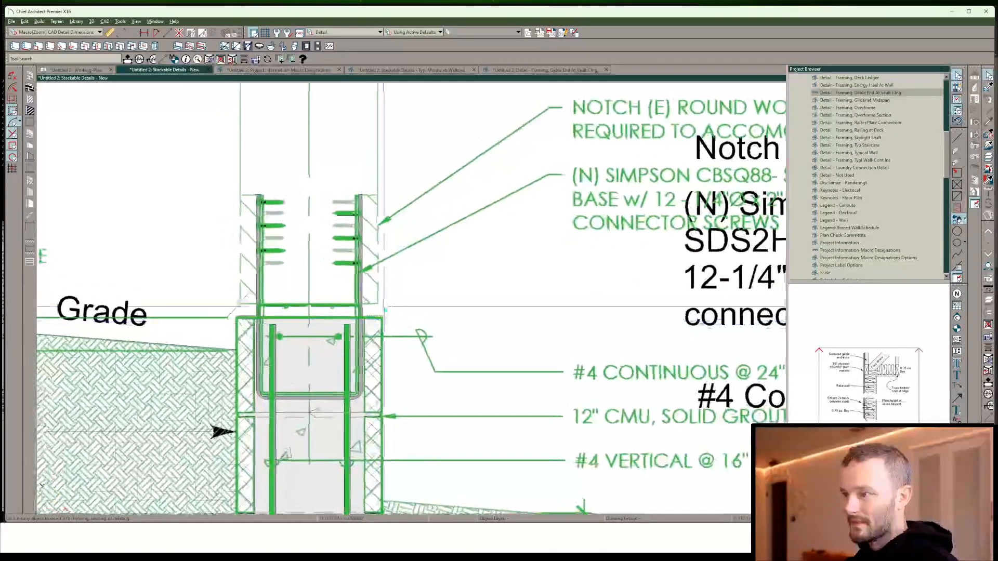
scroll(293, 313, "up", 4)
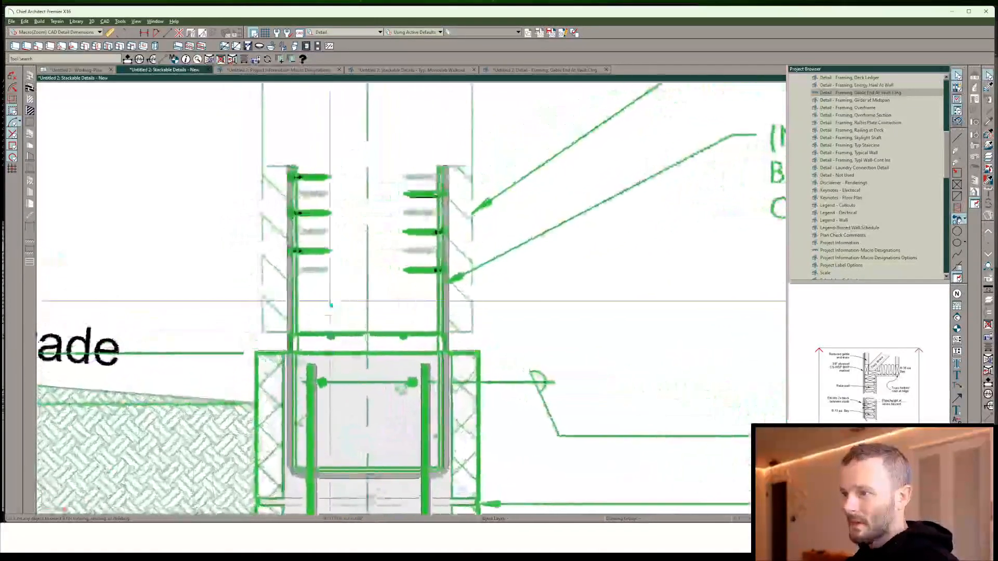
scroll(416, 306, "up", 1)
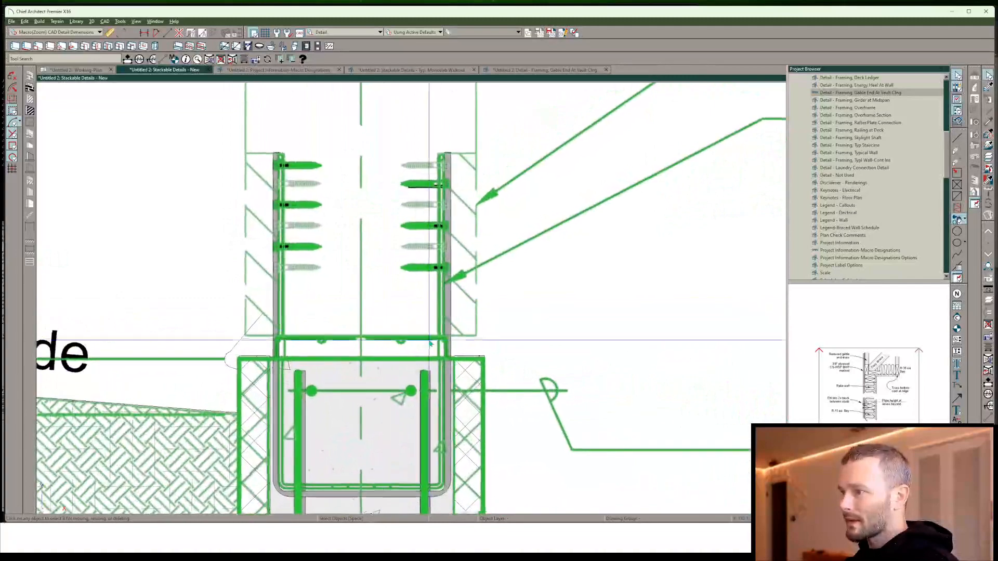
left_click(447, 346)
scroll(447, 346, "up", 2)
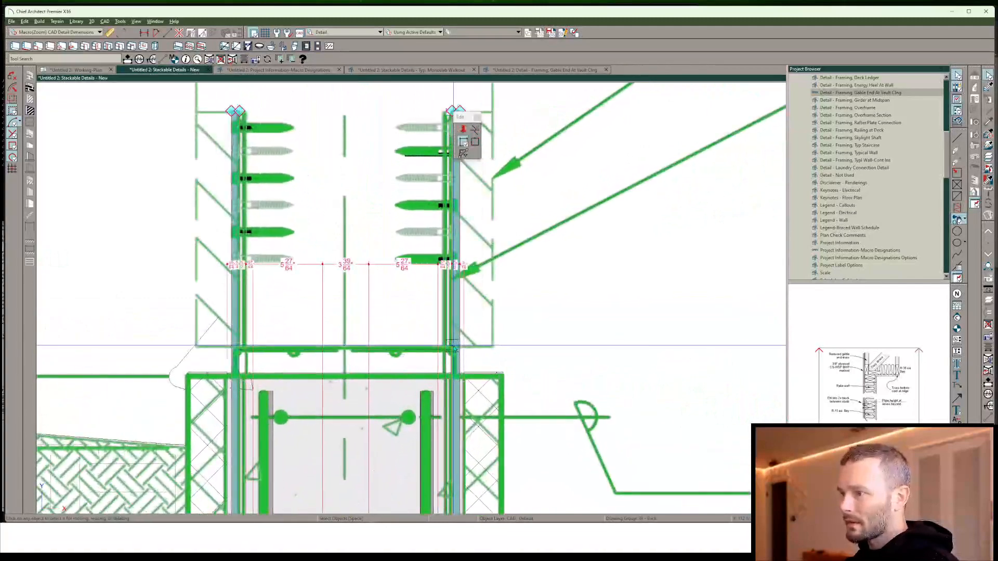
left_click(452, 347)
key("3")
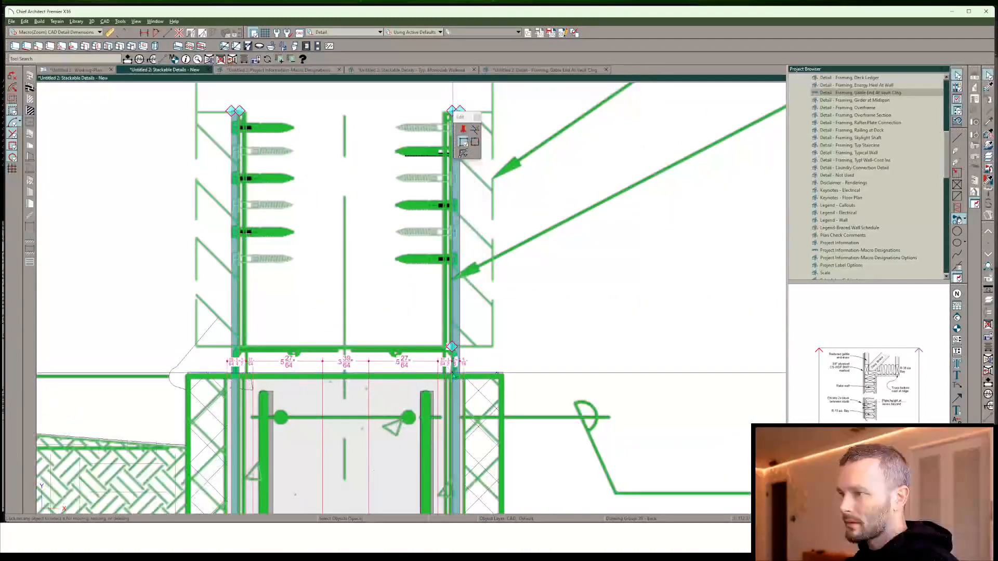
left_click(452, 372)
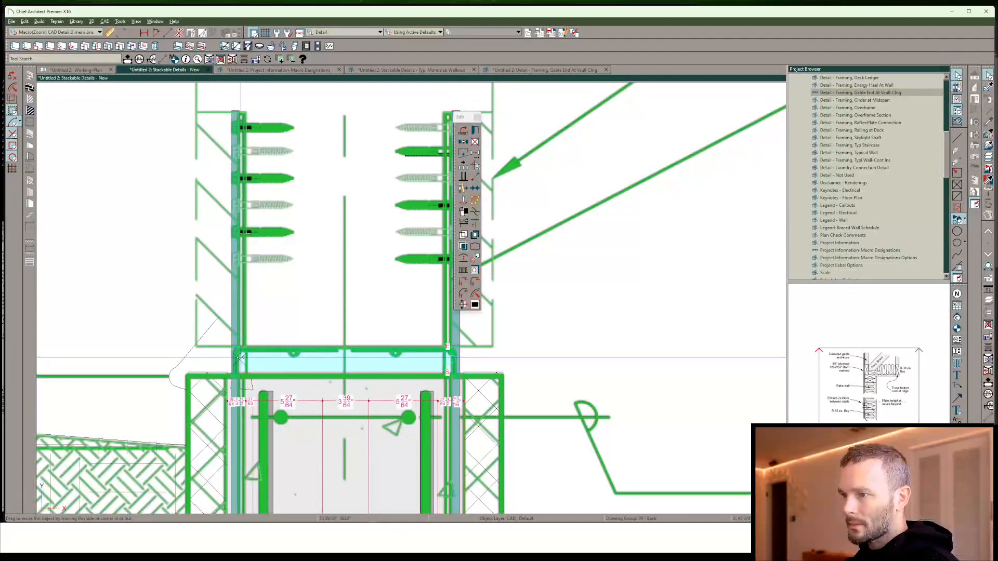
scroll(240, 357, "down", 3)
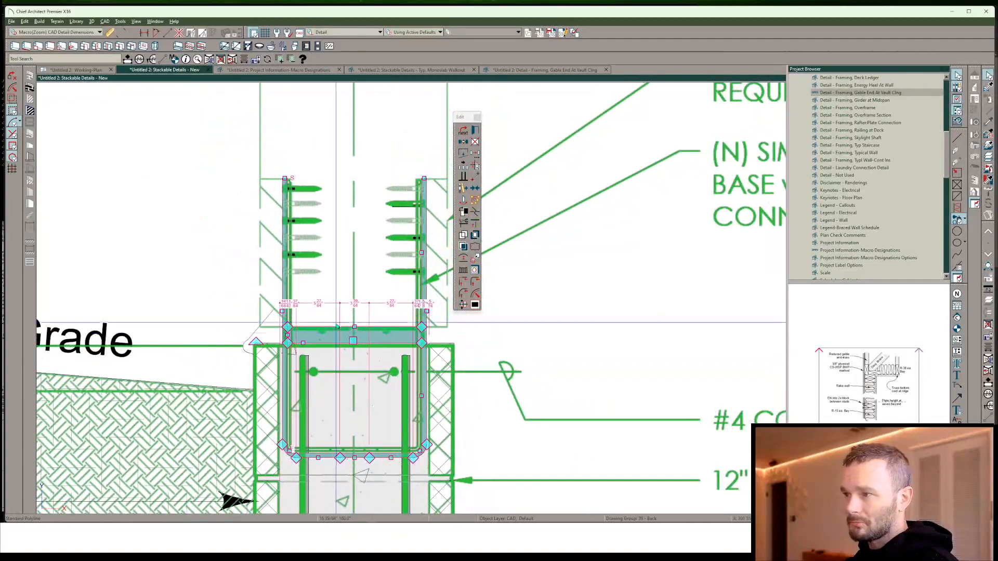
middle_click_drag(337, 323, 316, 340)
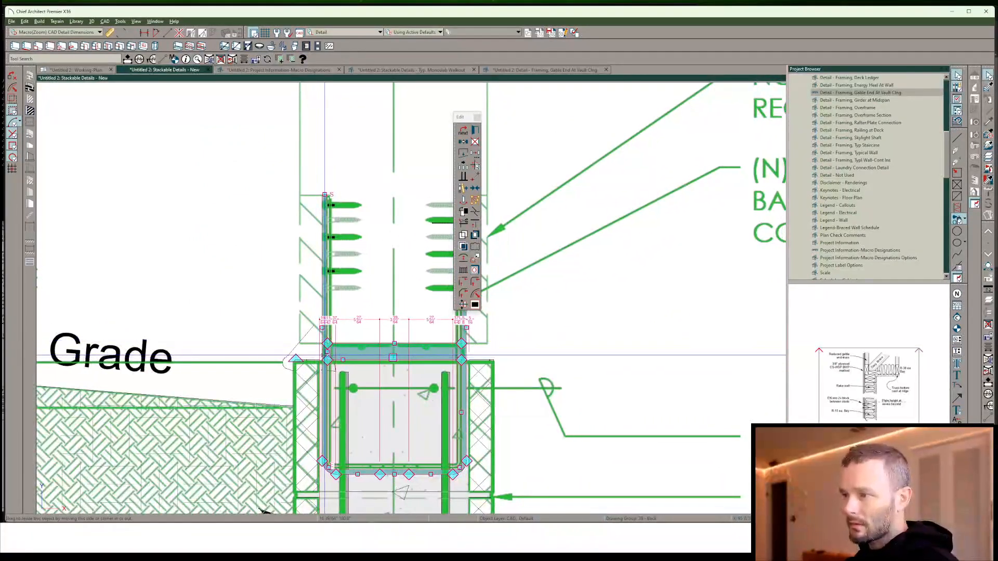
scroll(460, 343, "up", 4)
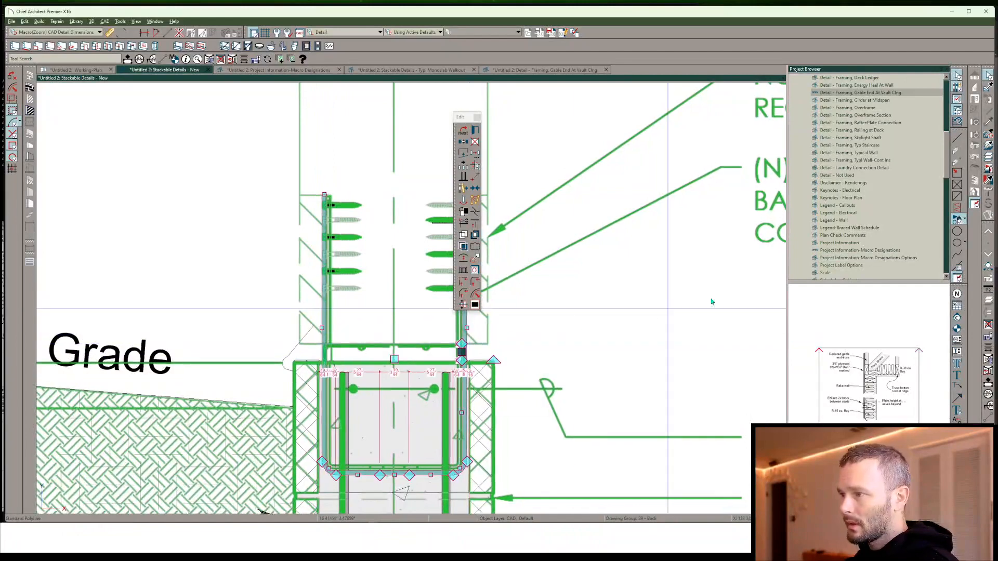
key("Escape")
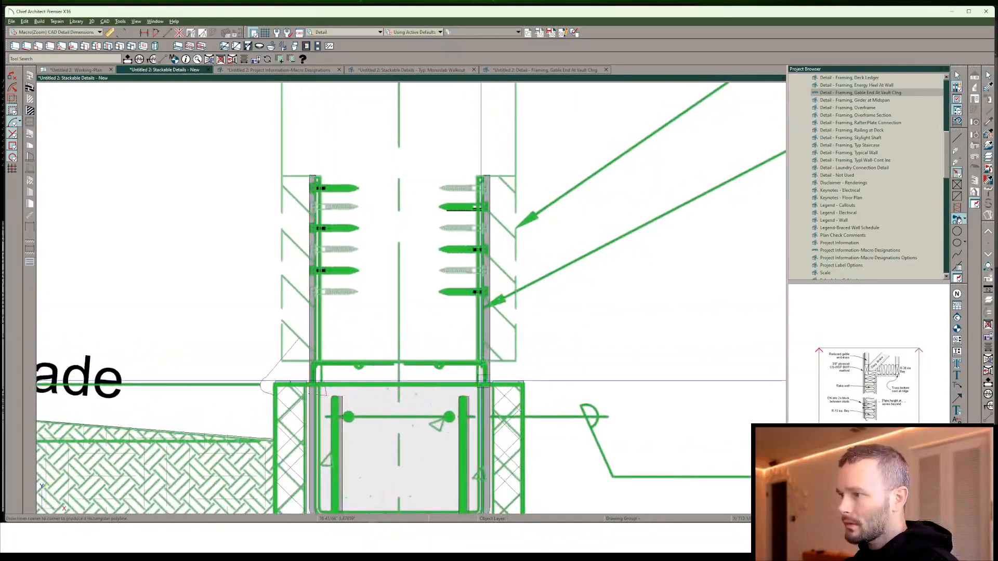
Draw a rectangle between the strap legs just above the CMU wall and union it with the strap without retaining the originals
left_click_drag(482, 381, 318, 361)
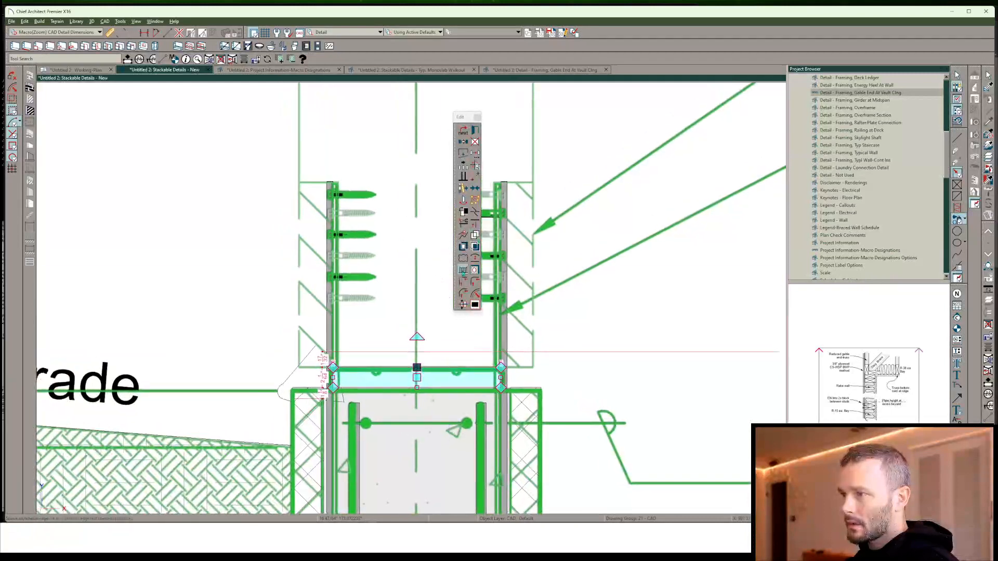
left_click(330, 309)
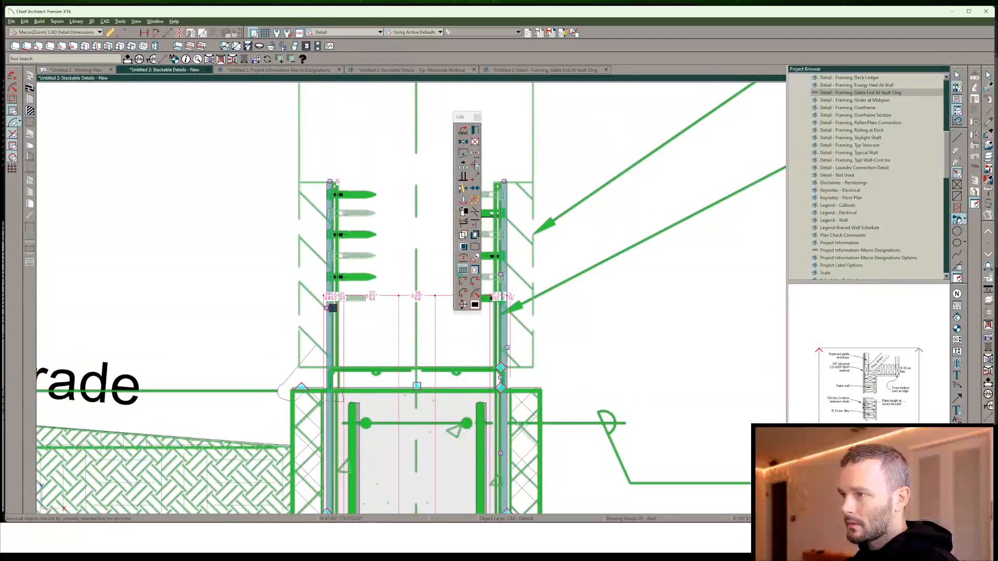
left_click(463, 235)
left_click(443, 371)
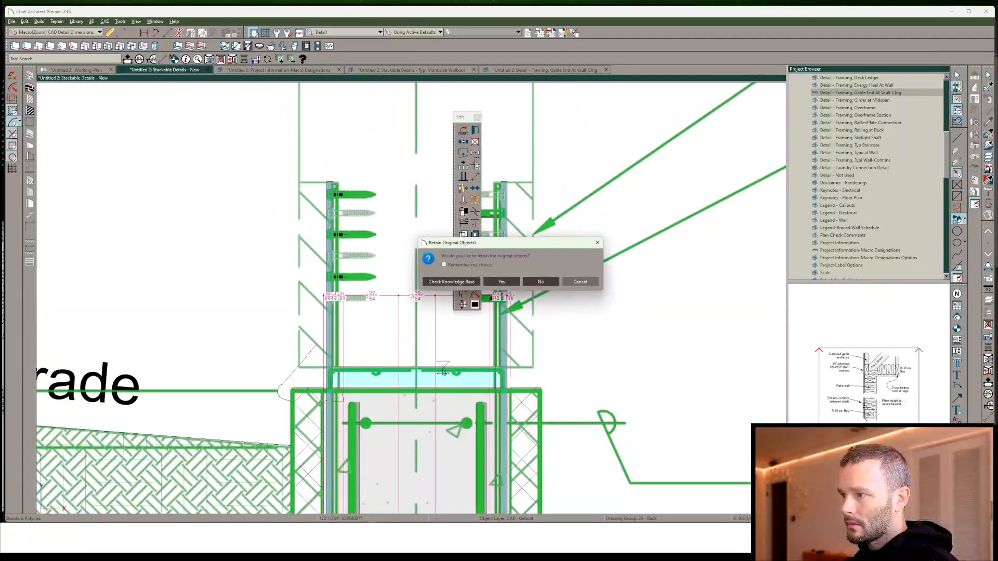
left_click(538, 282)
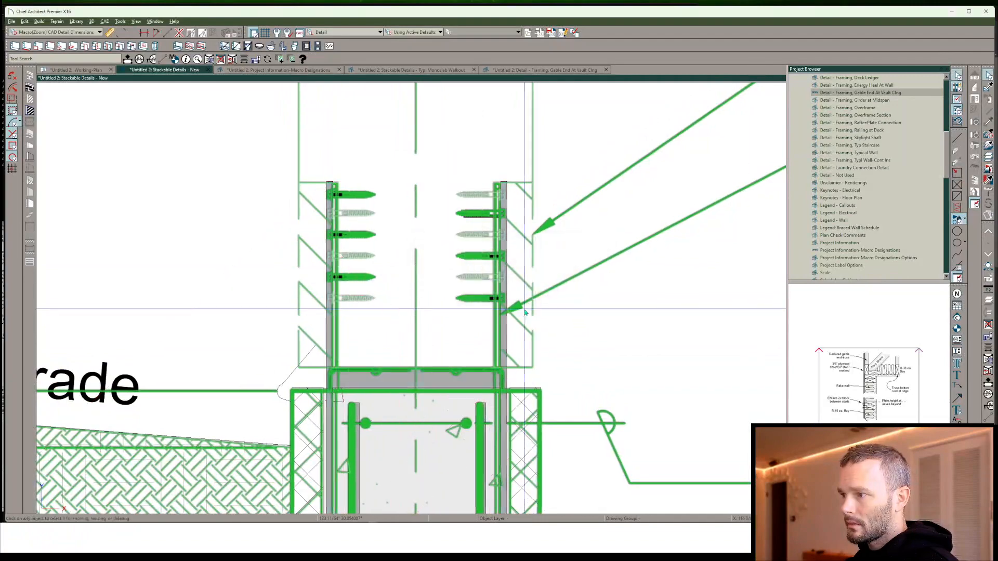
Send the combined post base strap polyline behind the screws and the CMU wall in the drawing order
scroll(526, 358, "up", 4)
middle_click_drag(498, 349, 516, 380)
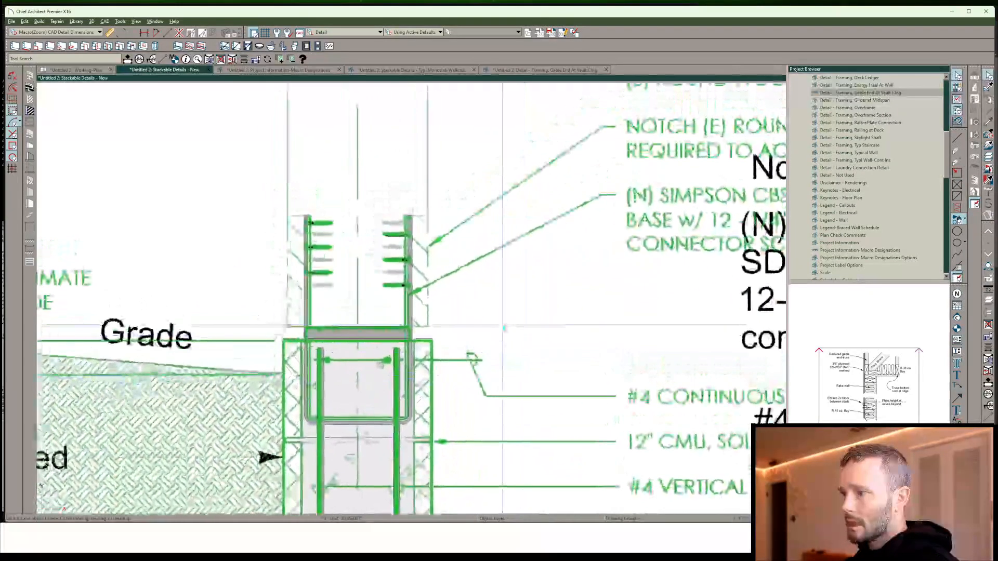
scroll(383, 236, "up", 3)
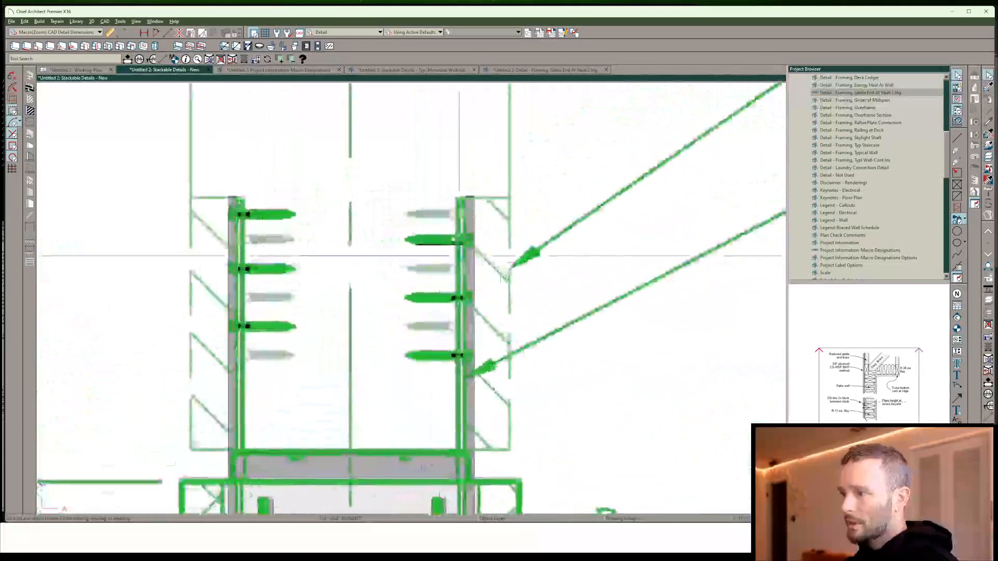
left_click(435, 249)
scroll(366, 296, "down", 1)
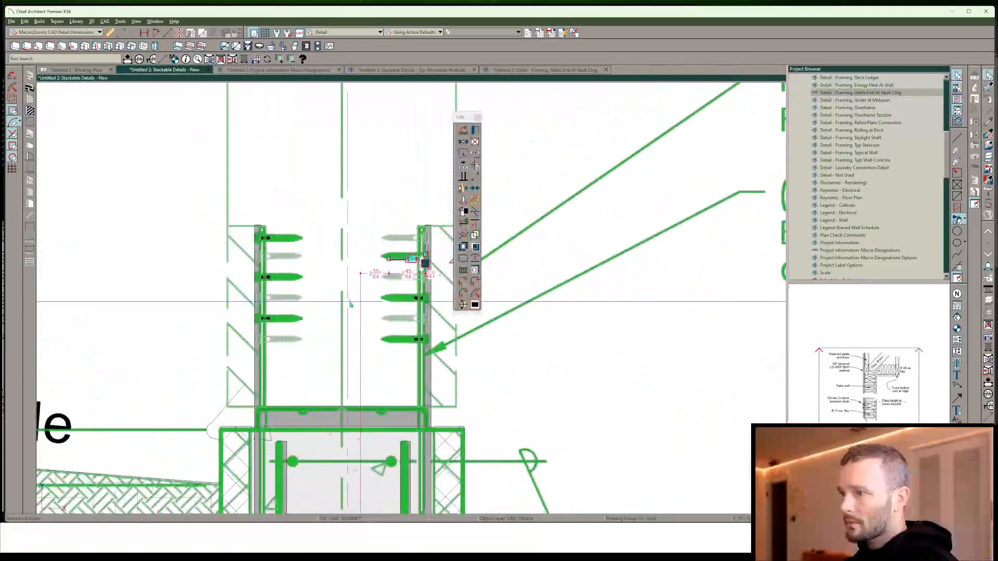
left_click(341, 422)
left_click(341, 418)
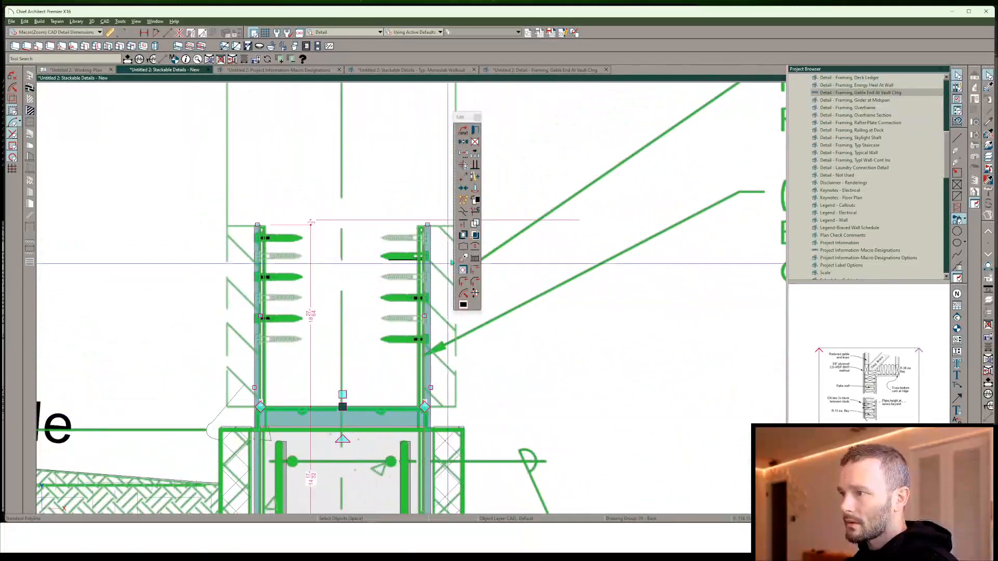
left_click(465, 205)
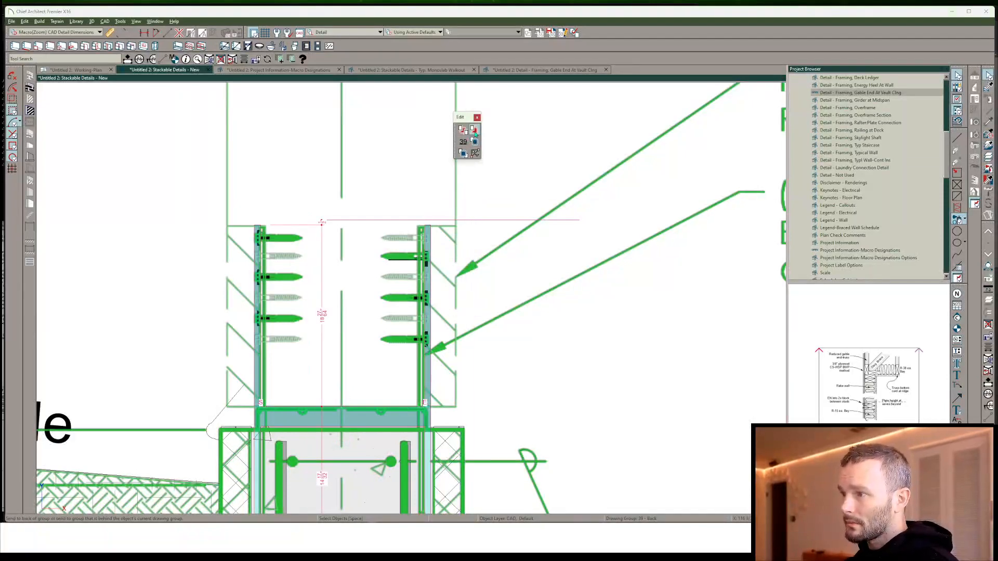
left_click(491, 304)
Return the post base strap polyline to its place in front of the CMU wall's fill
scroll(490, 305, "down", 4)
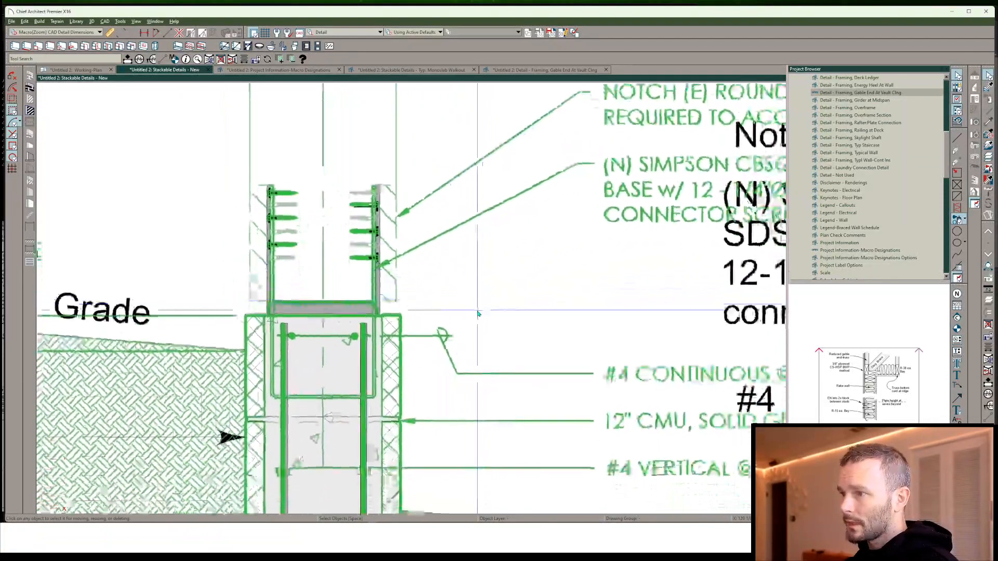
scroll(478, 312, "down", 2)
scroll(442, 307, "up", 3)
left_click(414, 293)
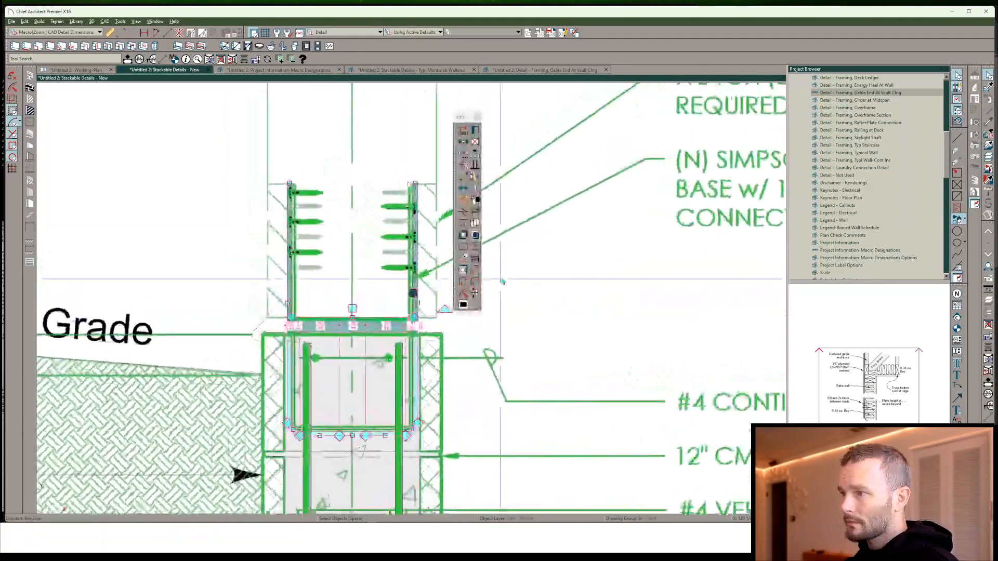
scroll(502, 282, "up", 3)
left_click(544, 307)
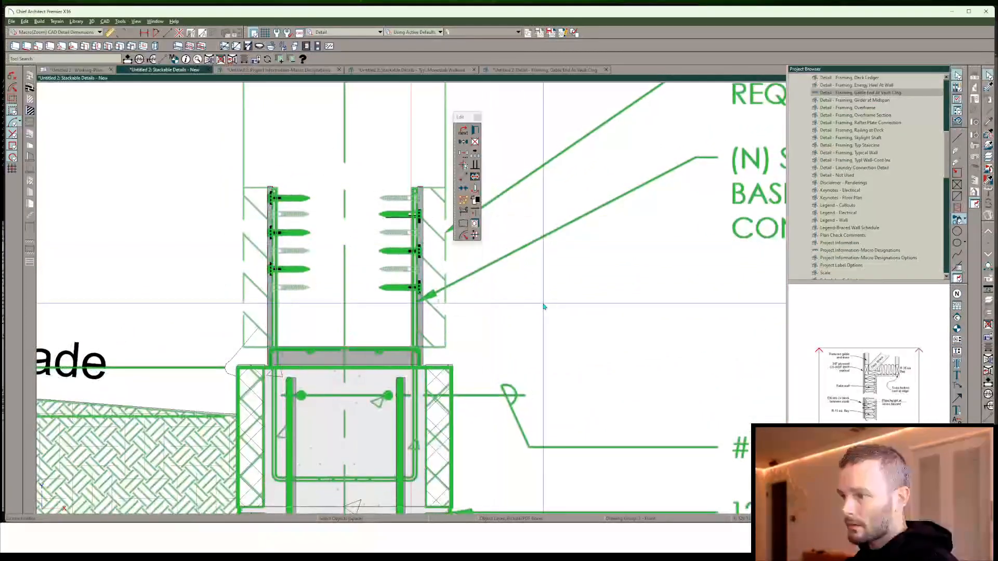
key("Escape")
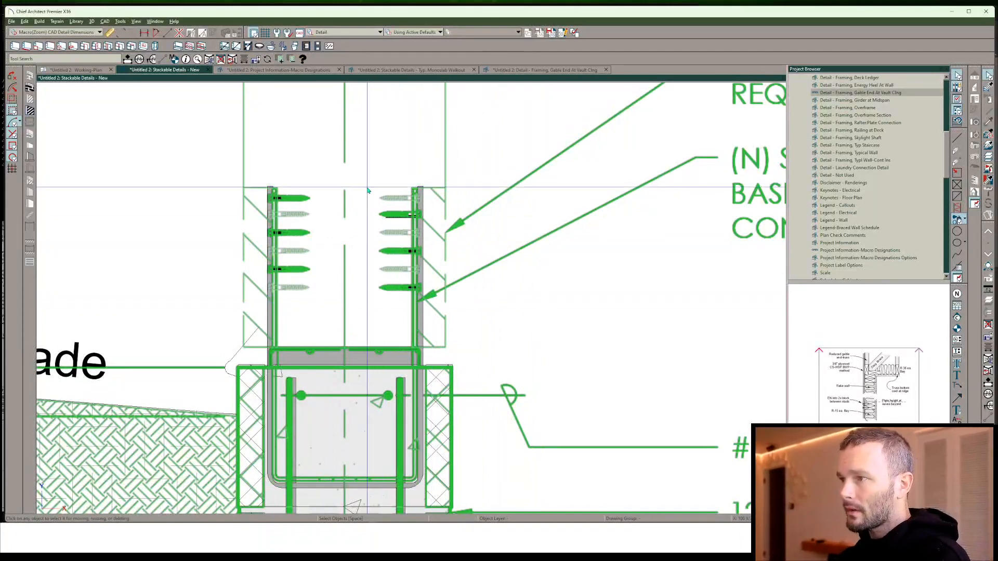
Select all the connector screws on both strap legs and bring them to the front of their drawing group
scroll(383, 200, "up", 1)
left_click_drag(467, 186, 178, 316)
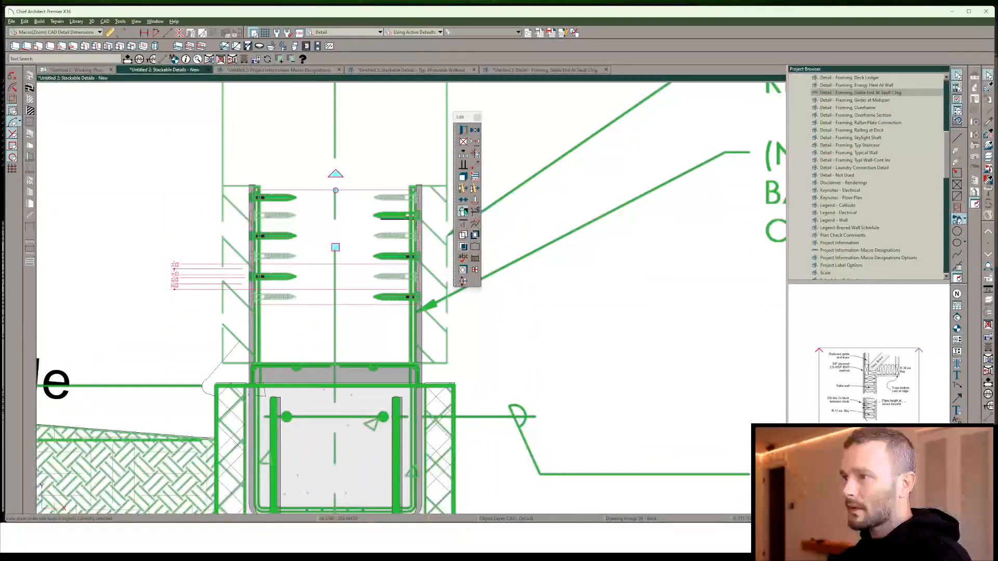
left_click(465, 212)
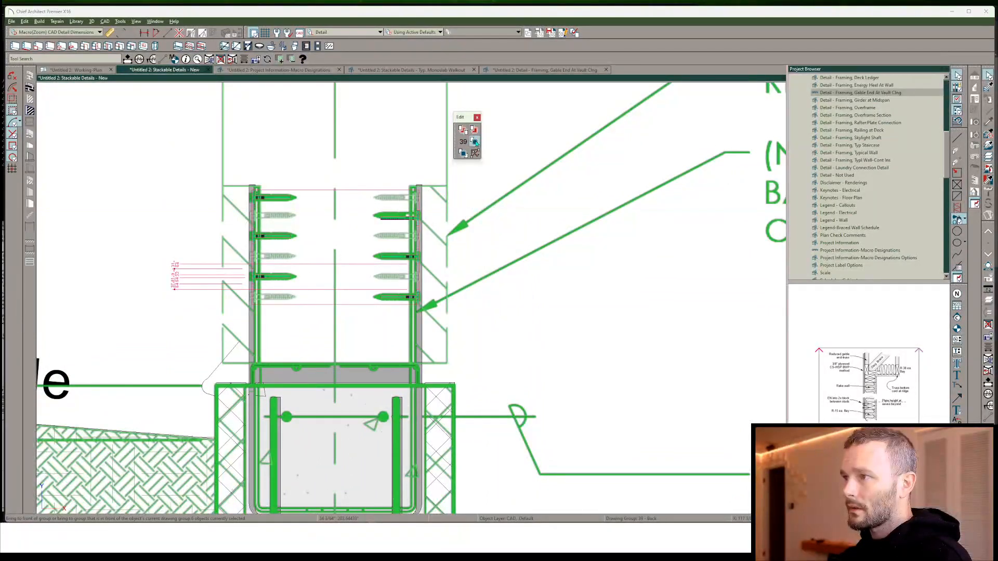
left_click(509, 279)
scroll(531, 336, "down", 3)
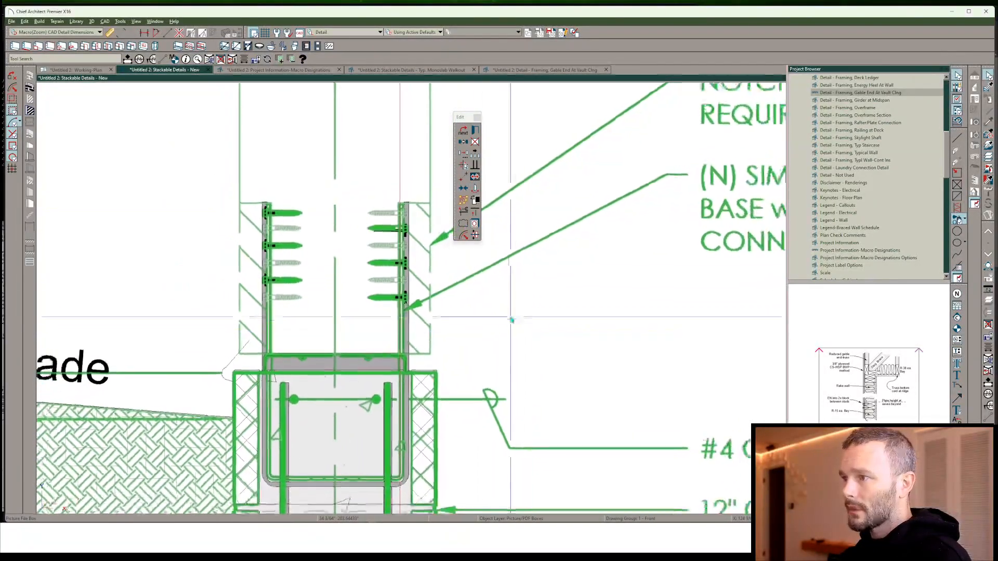
Shift the three dark screws on each strap leg outward so their heads sit against the strap's outer face
scroll(333, 302, "up", 1)
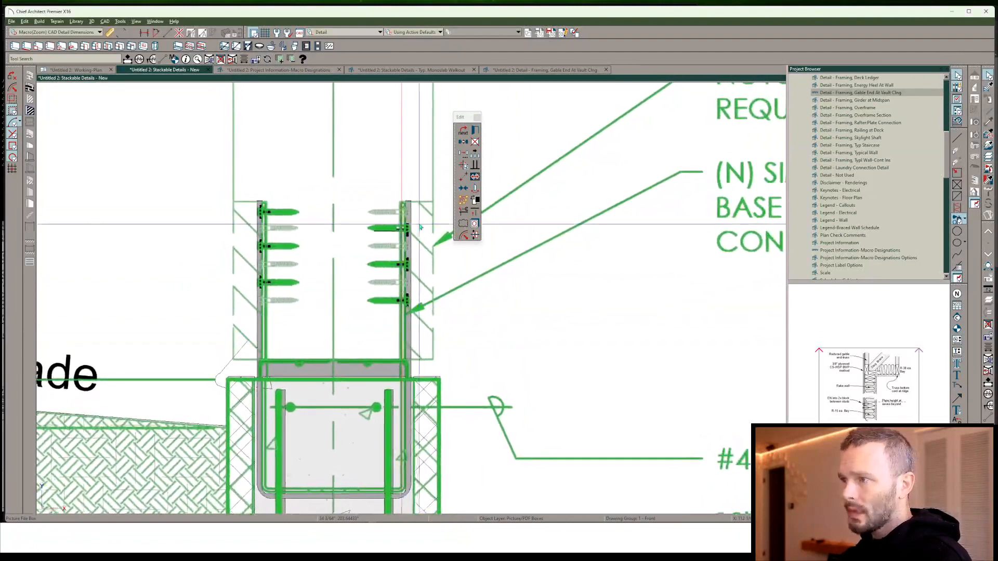
left_click_drag(419, 216, 356, 321)
scroll(384, 292, "up", 1)
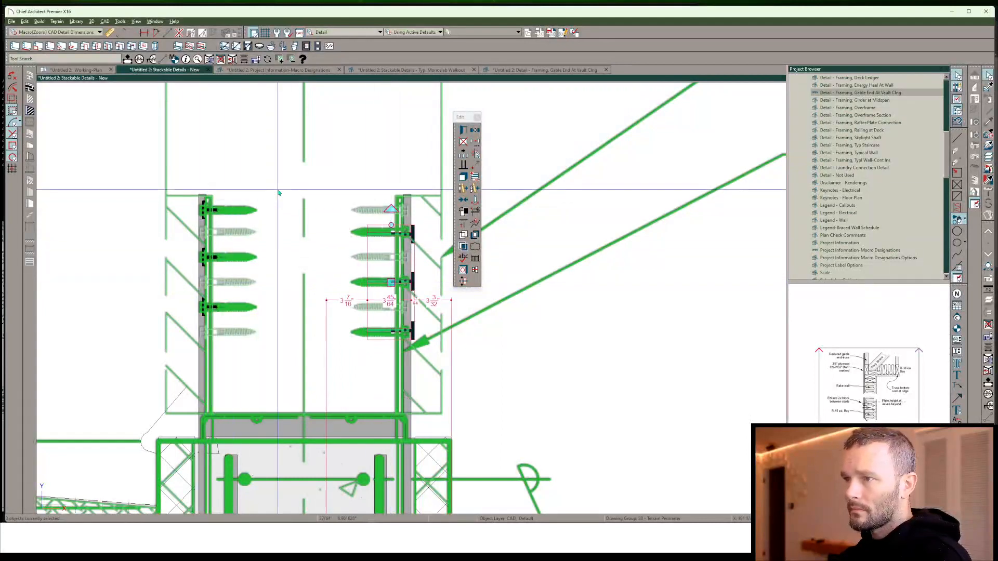
left_click(225, 258)
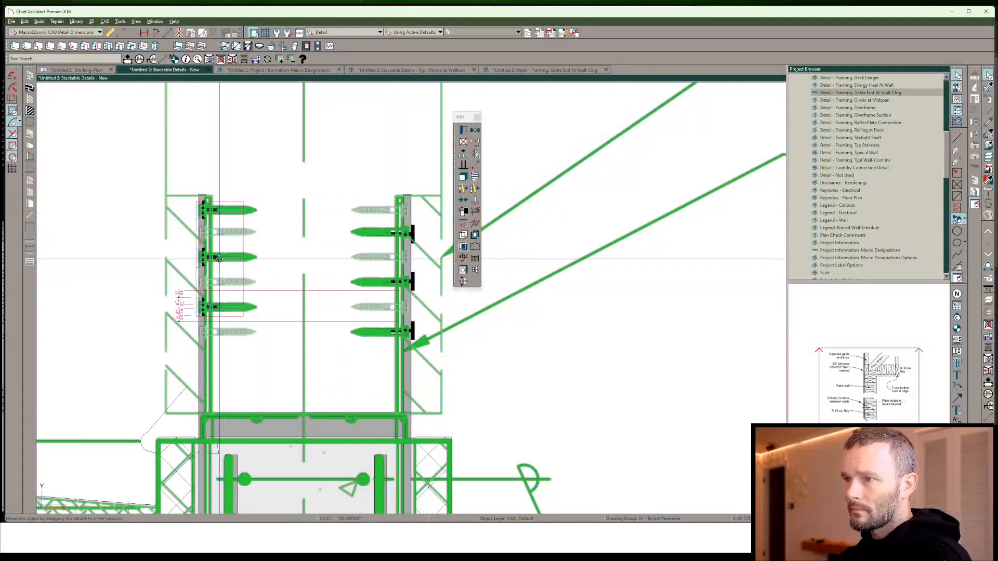
left_click_drag(219, 259, 217, 259)
Copy the drawn micropile cylinder below the footing and place the copy over the reference's round wood post
scroll(218, 258, "down", 4)
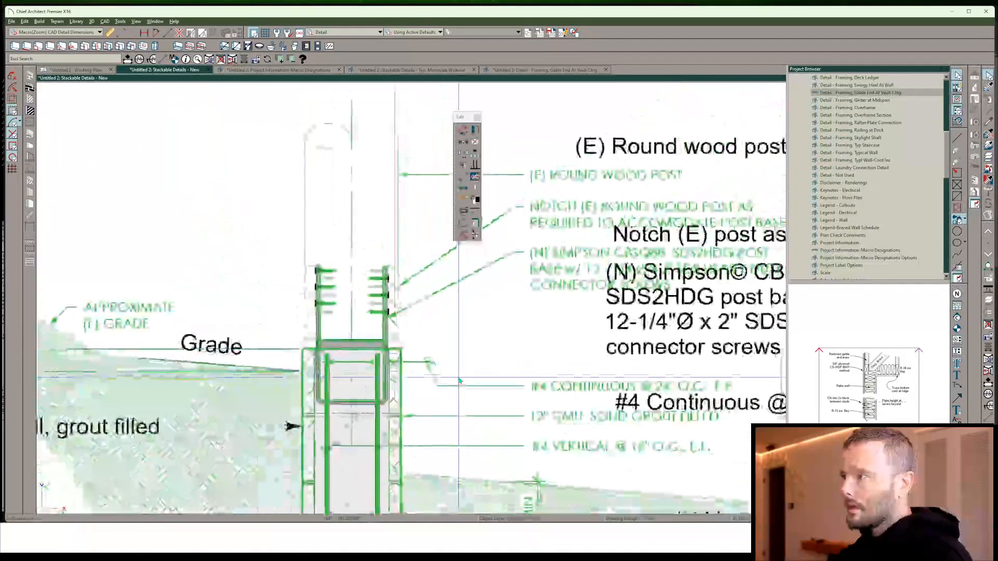
scroll(389, 325, "up", 2)
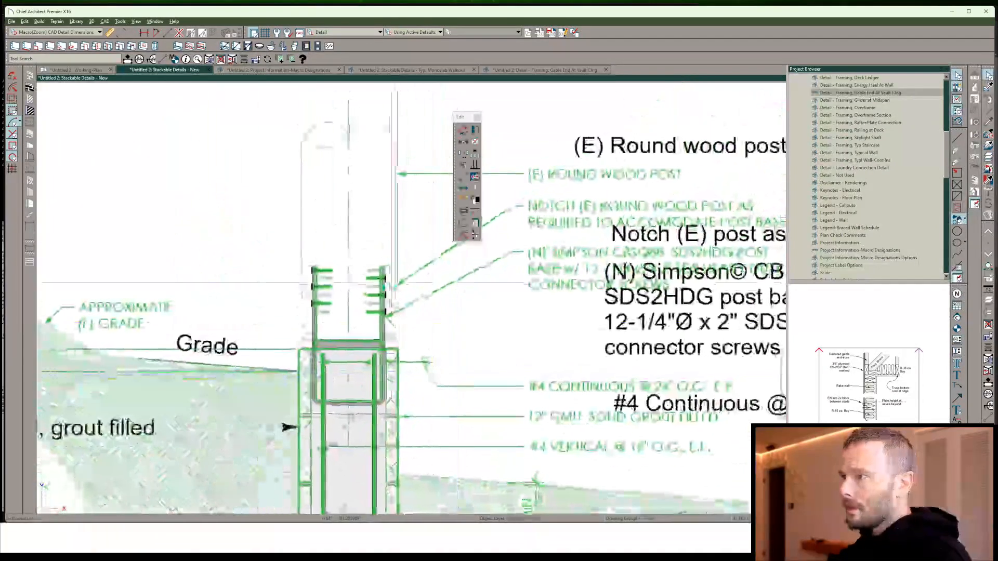
scroll(390, 323, "up", 3)
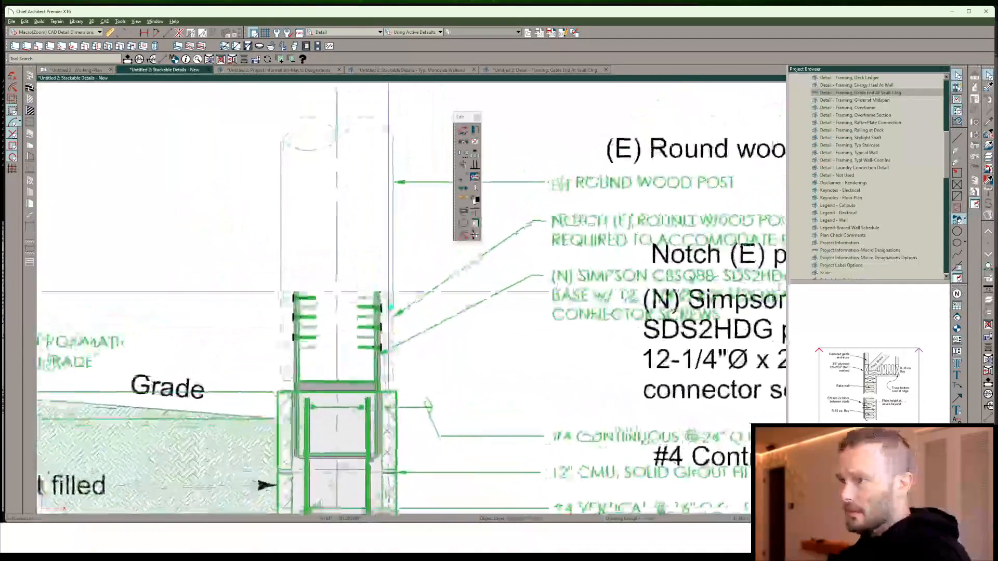
scroll(433, 296, "down", 2)
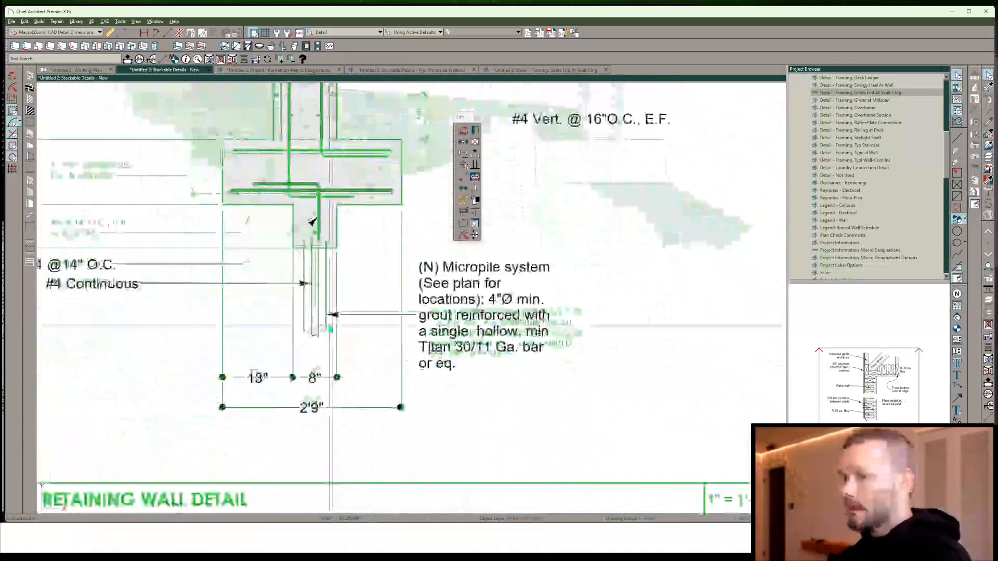
scroll(332, 364, "up", 5)
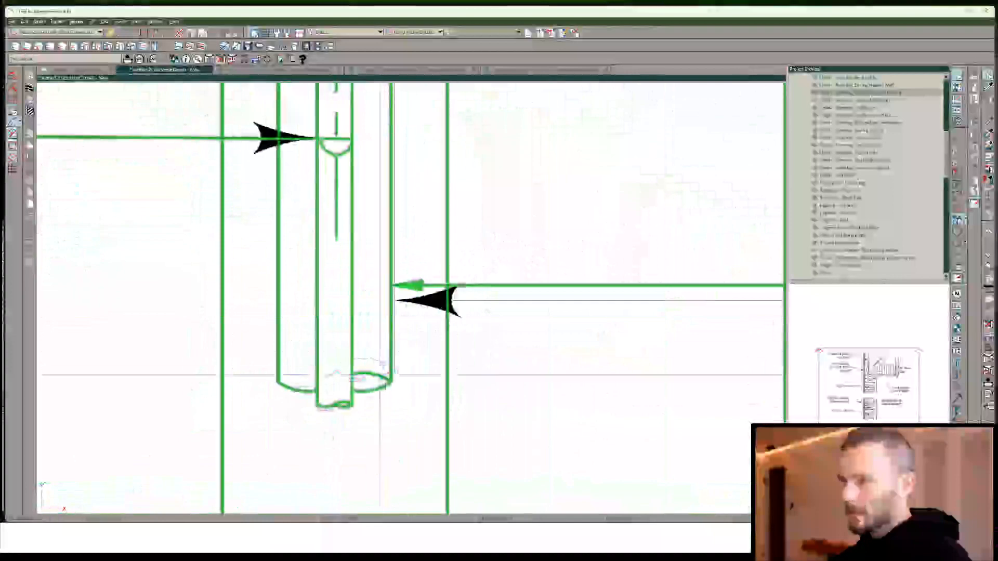
left_click(368, 374)
left_click(374, 384)
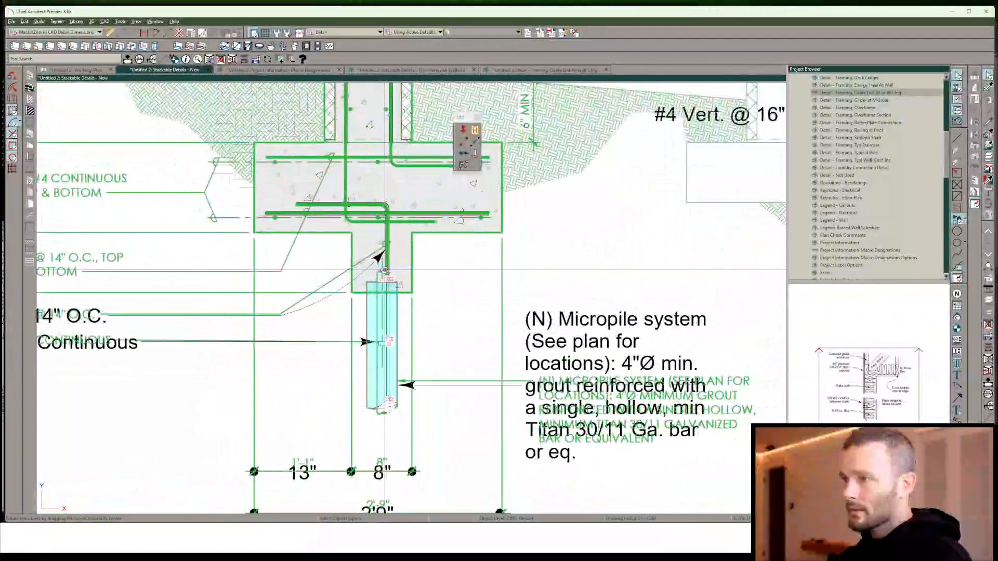
left_click(387, 366)
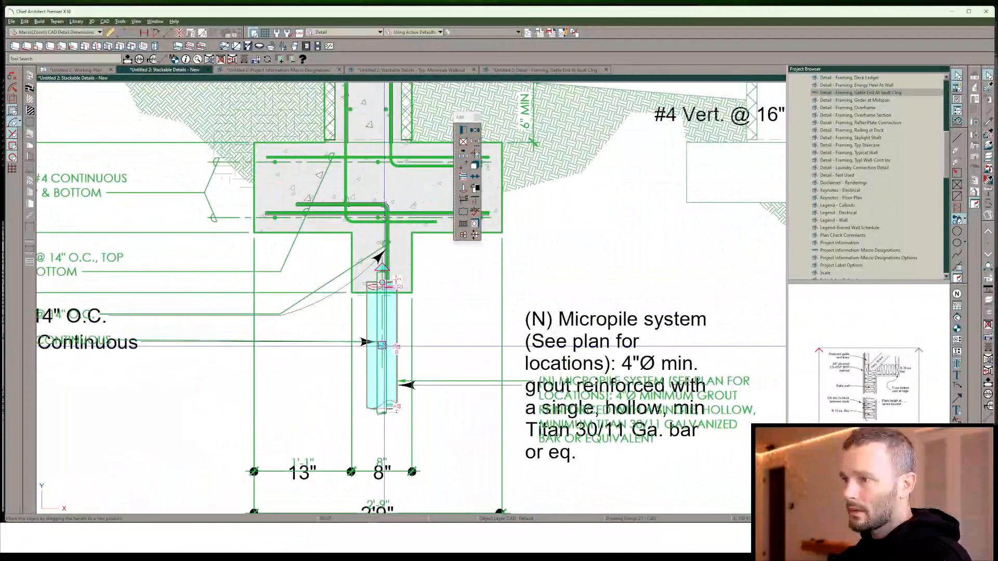
mouse_move(383, 346)
left_mouse_down()
mouse_move(388, 307)
mouse_move(375, 335)
mouse_move(369, 302)
mouse_move(376, 313)
left_mouse_up()
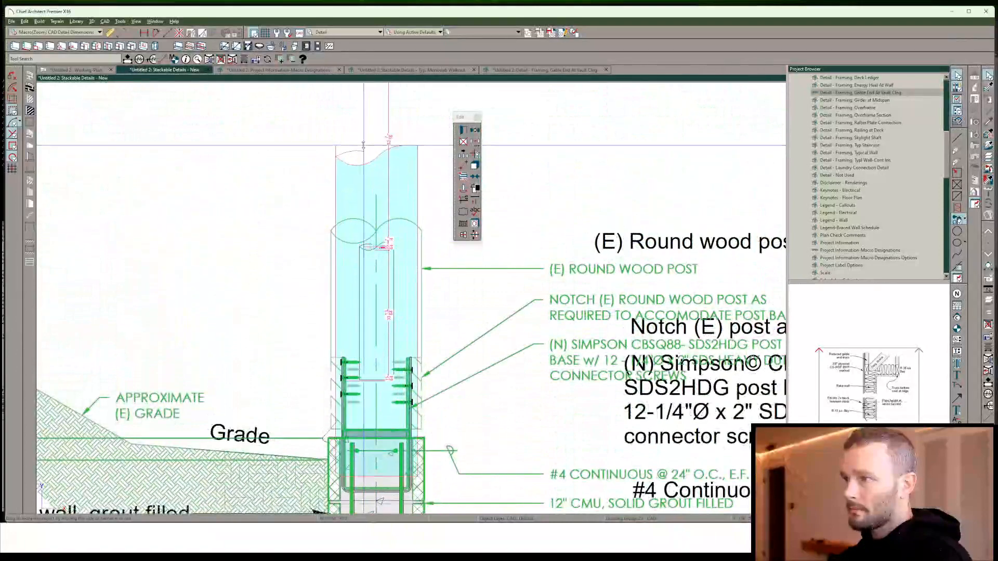
Stretch the copied cylinder to the round wood post's width and align its broken end with the reference
left_click_drag(363, 140, 360, 131)
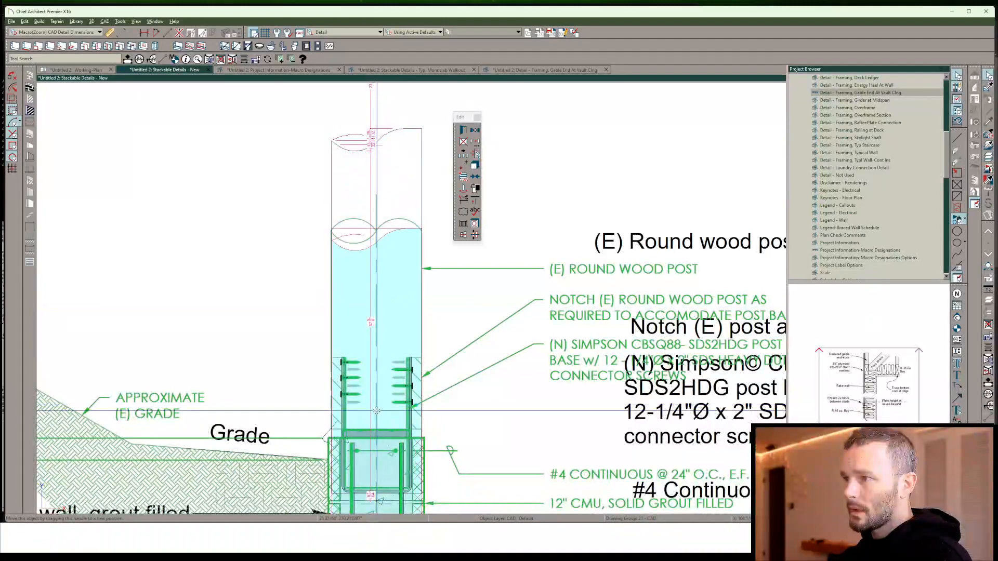
left_click_drag(376, 413, 376, 414)
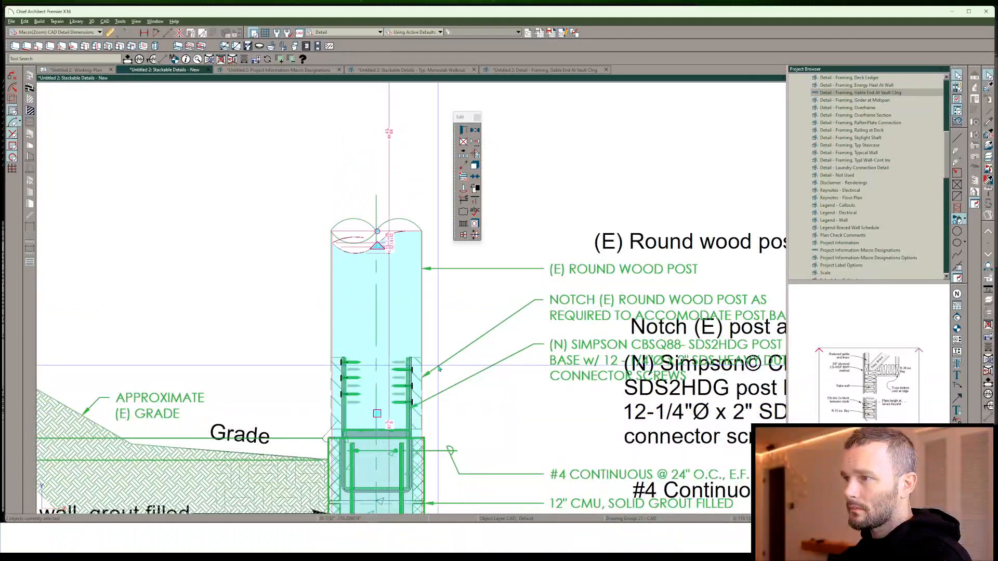
key("Escape")
Shorten the round wood post by raising its lower edge to the post base seat above the CMU wall
scroll(437, 367, "down", 2)
mouse_move(437, 368)
middle_mouse_down()
mouse_move(416, 320)
mouse_move(343, 239)
mouse_move(343, 215)
middle_mouse_up()
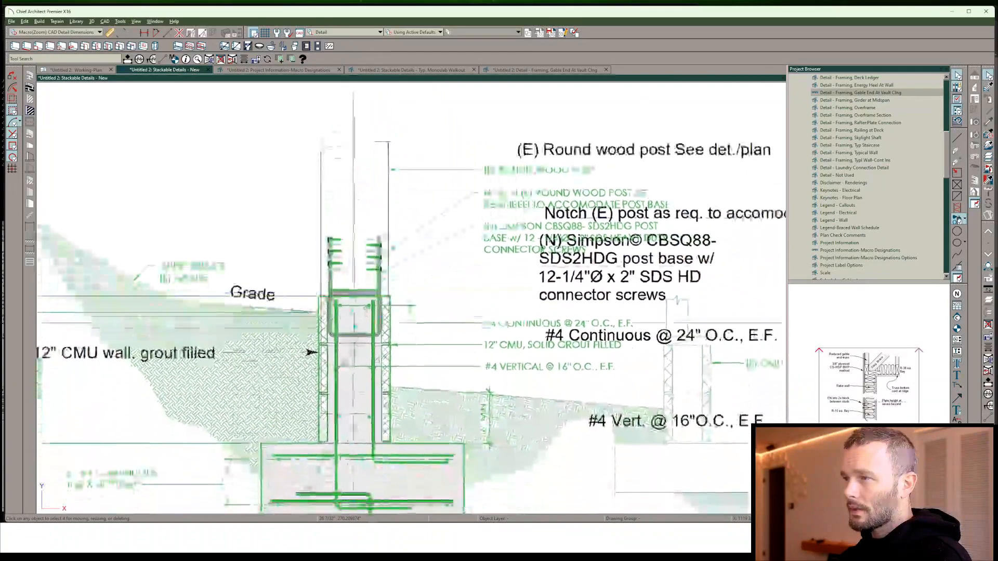
left_click(355, 203)
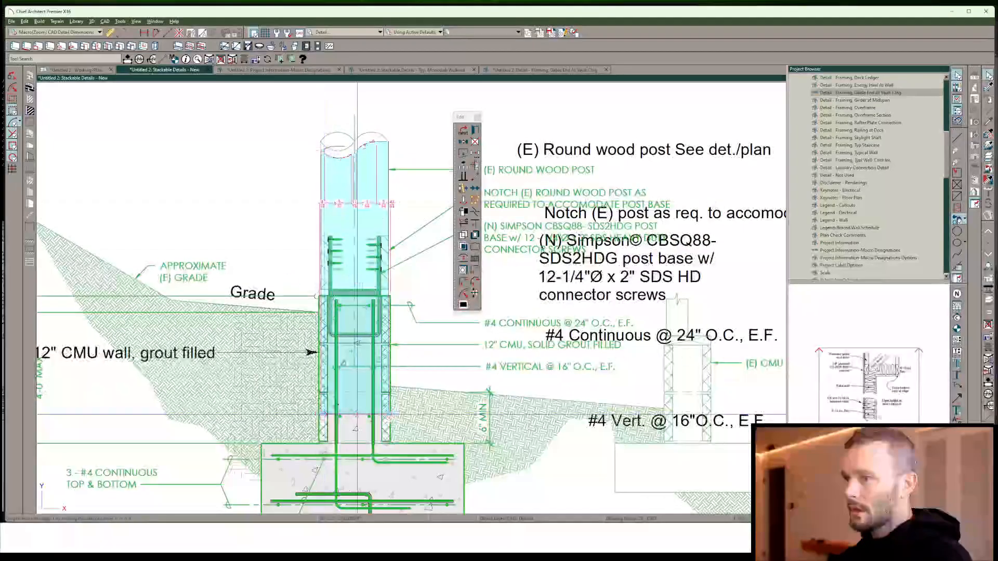
scroll(351, 220, "up", 5)
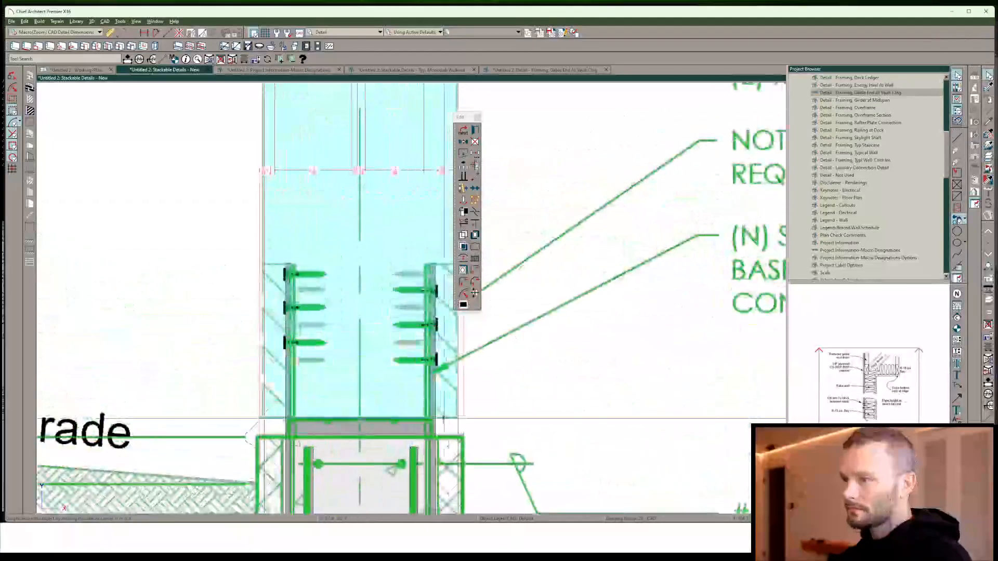
scroll(395, 292, "down", 1)
middle_click_drag(395, 292, 391, 427)
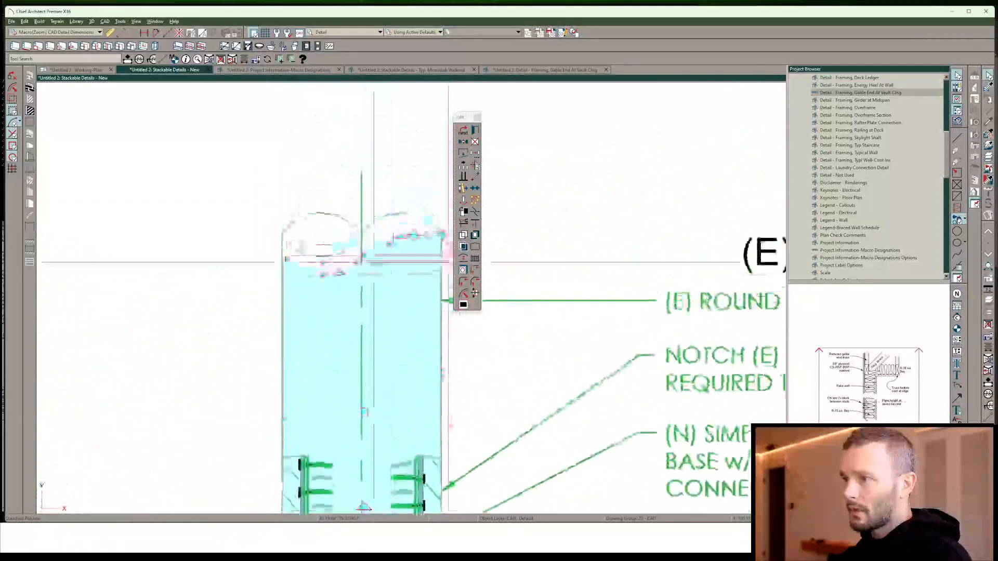
Adjust the upper arc of the post's break symbol so its ends meet the post edge and the break curve's midpoint
scroll(373, 260, "up", 2)
left_click(290, 261)
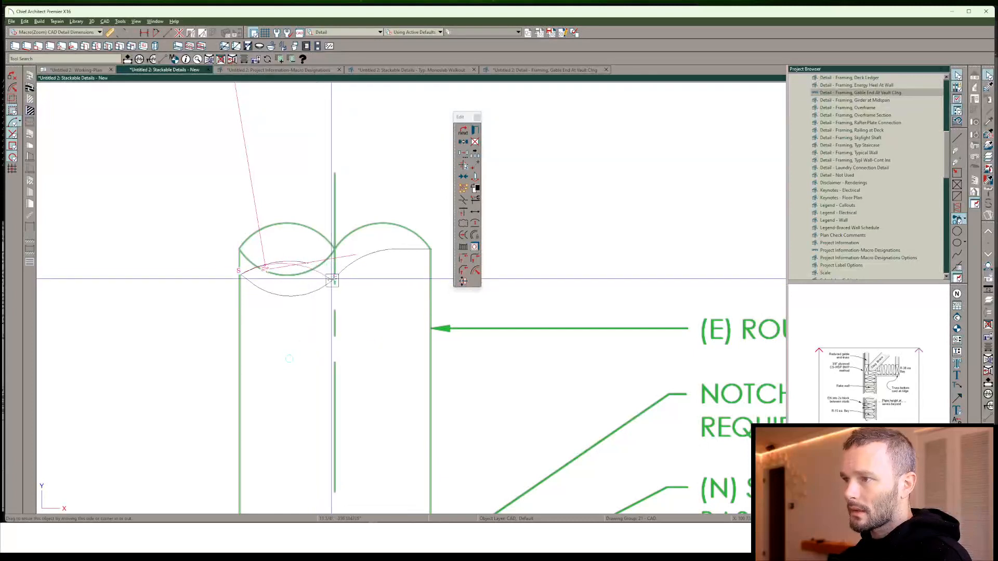
scroll(331, 280, "up", 4)
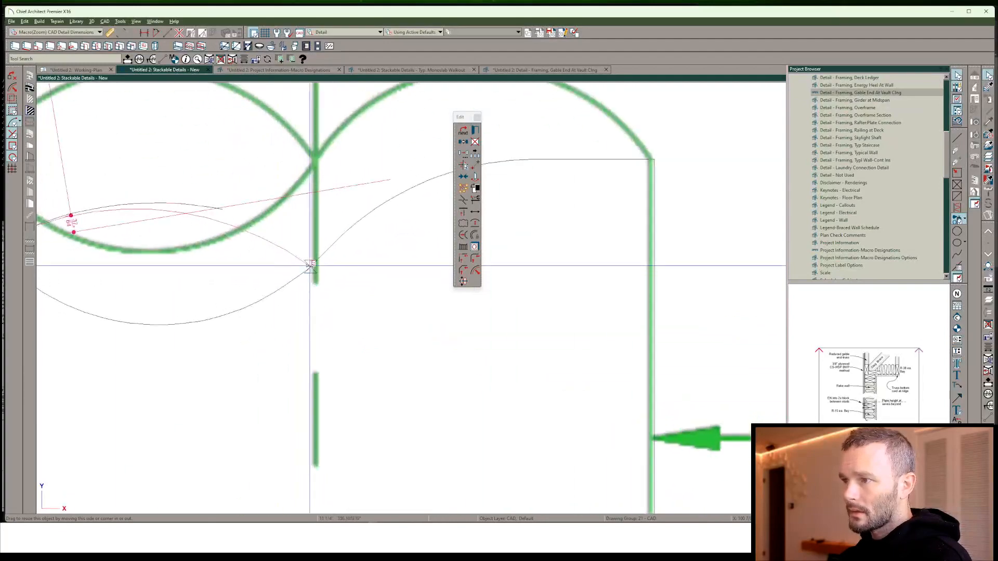
left_click_drag(306, 270, 306, 271)
scroll(333, 192, "down", 5)
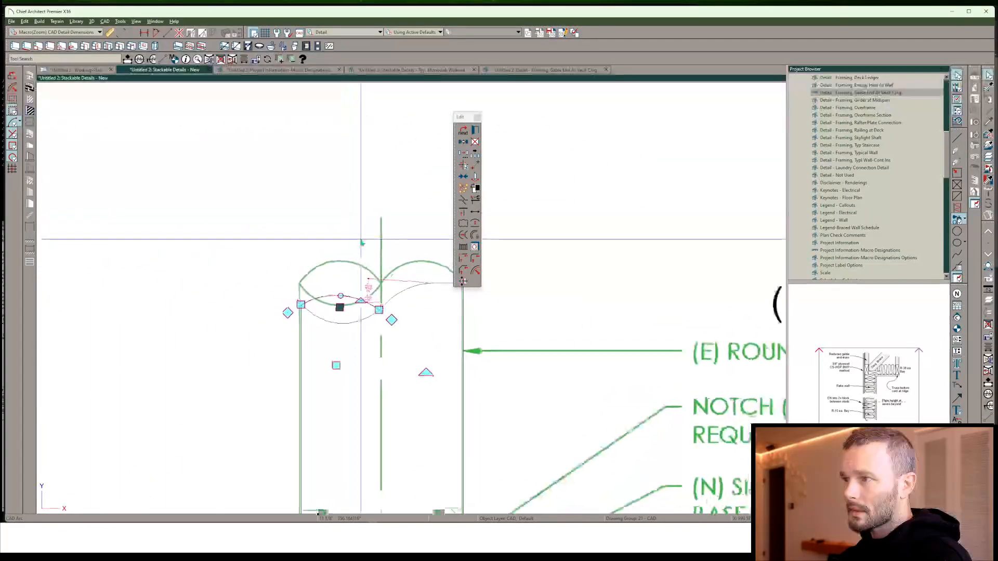
key("Escape")
Draw a vertical centerline through the round wood post and give it a dashed centerline style
scroll(378, 280, "up", 1)
scroll(380, 281, "down", 1)
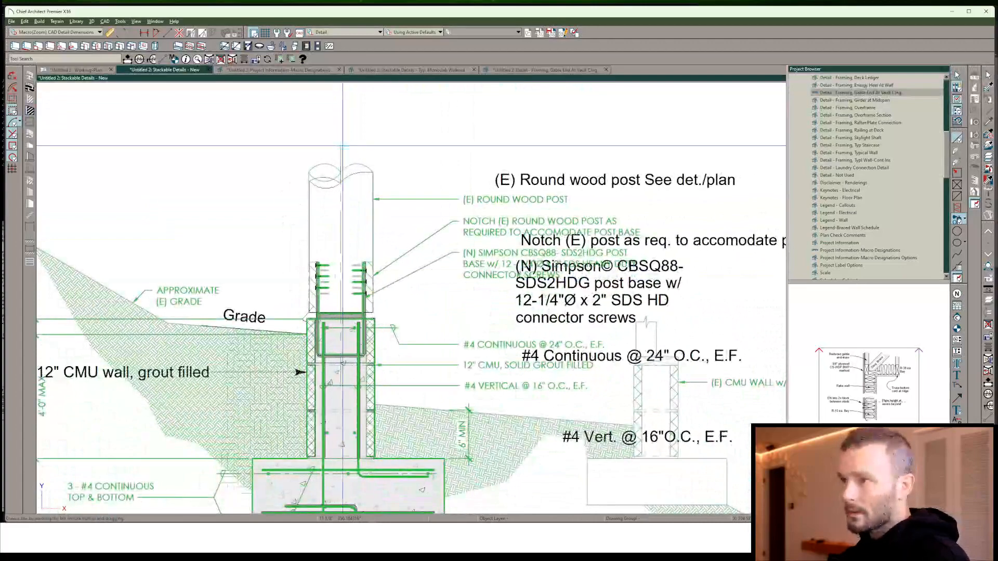
scroll(342, 146, "up", 2)
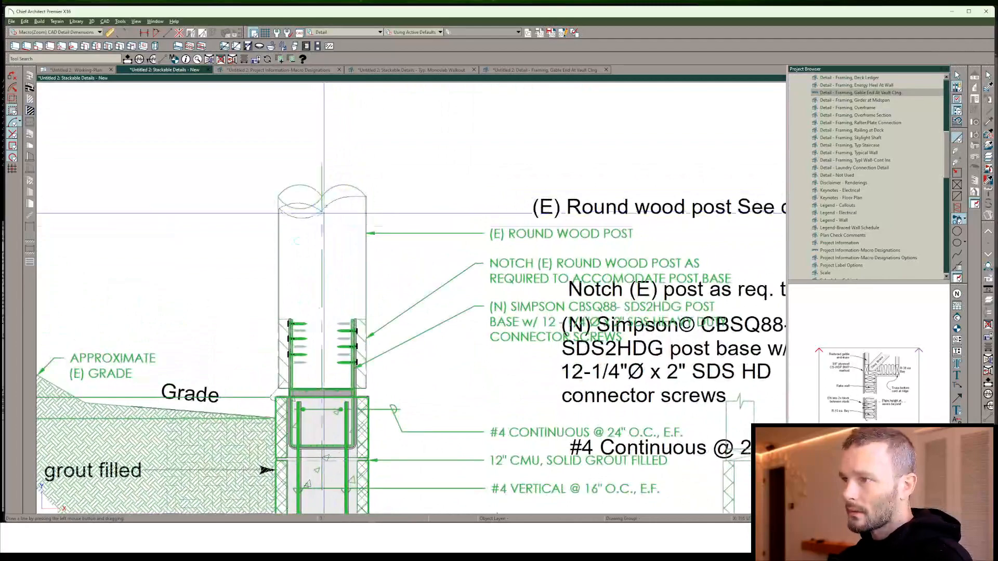
scroll(324, 213, "down", 1)
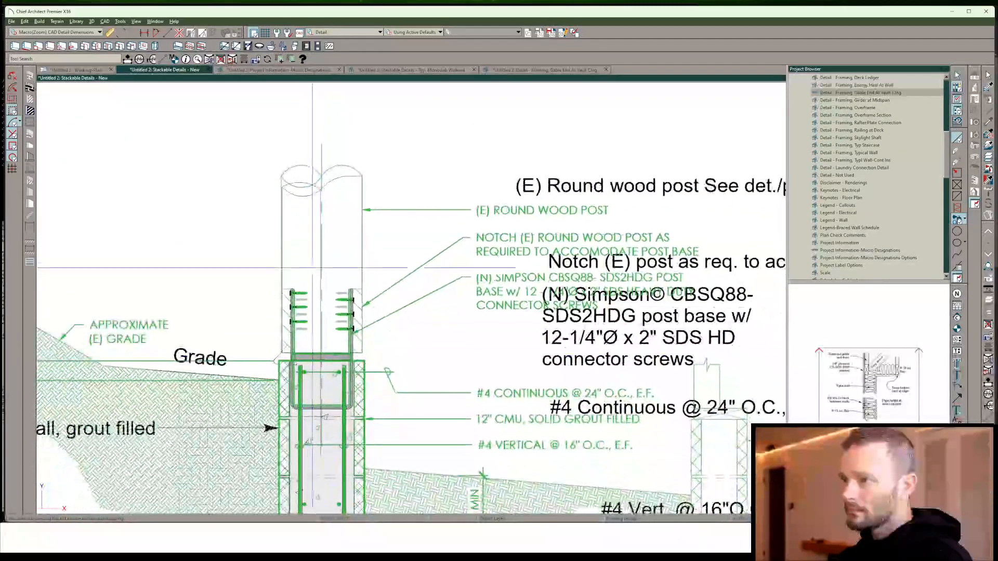
left_click(320, 219)
scroll(320, 208, "up", 3)
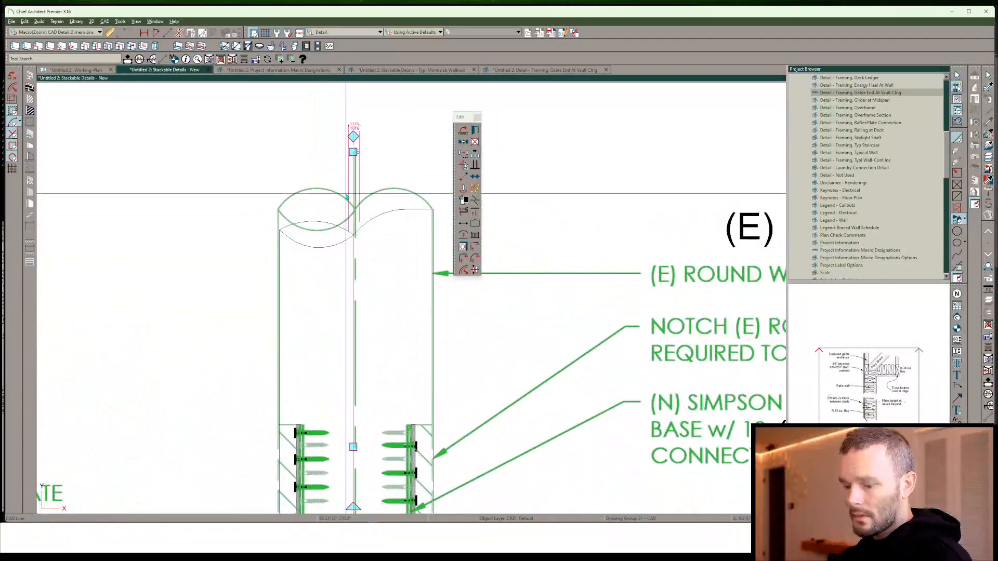
key("ctrl+e")
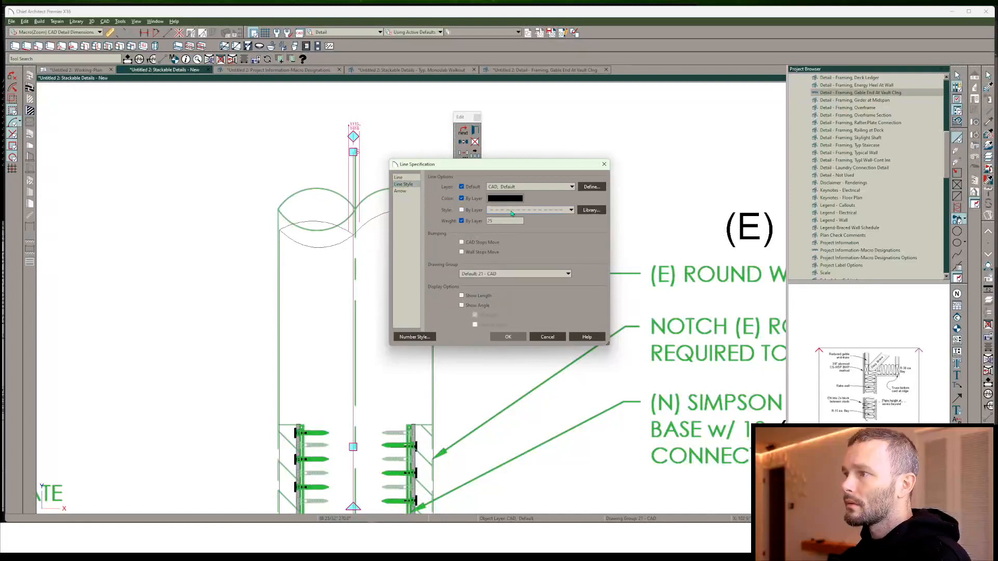
key("Escape")
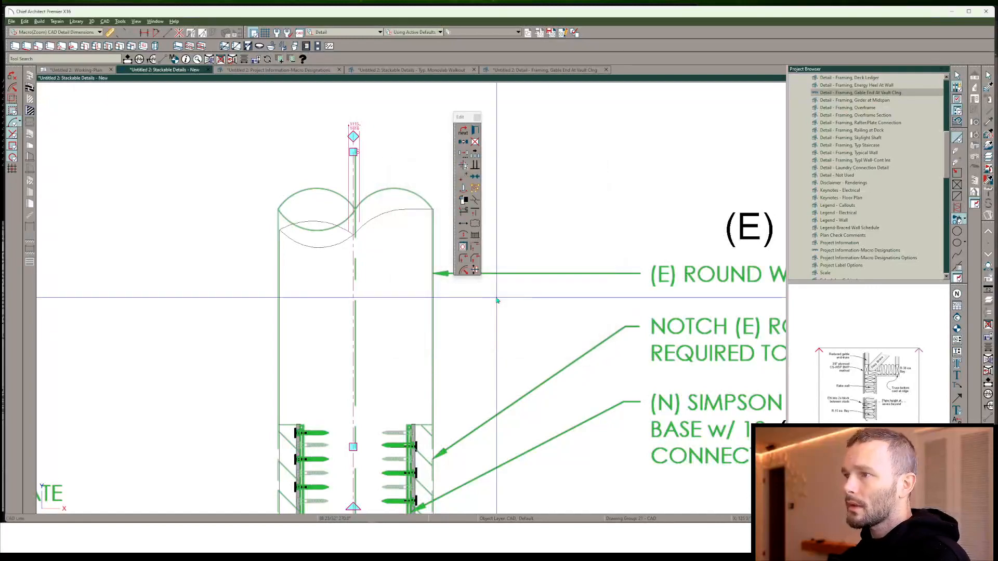
left_click(563, 350)
Check the whole redrawn retaining wall detail against the imported reference
scroll(546, 348, "down", 3)
scroll(472, 333, "down", 1)
middle_click_drag(465, 322, 390, 213)
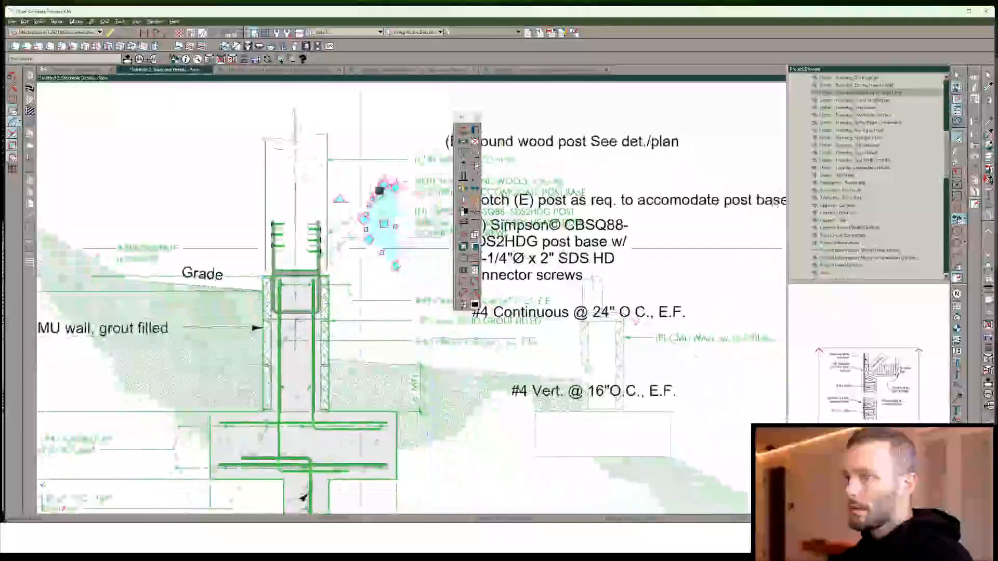
scroll(404, 299, "down", 1)
middle_click_drag(403, 300, 380, 244)
scroll(380, 244, "down", 4)
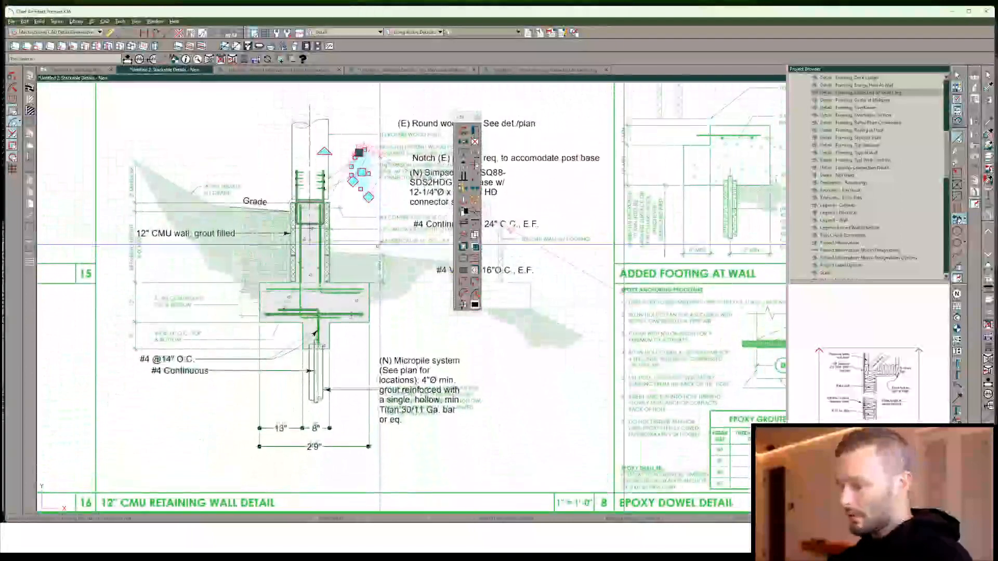
scroll(380, 244, "up", 1)
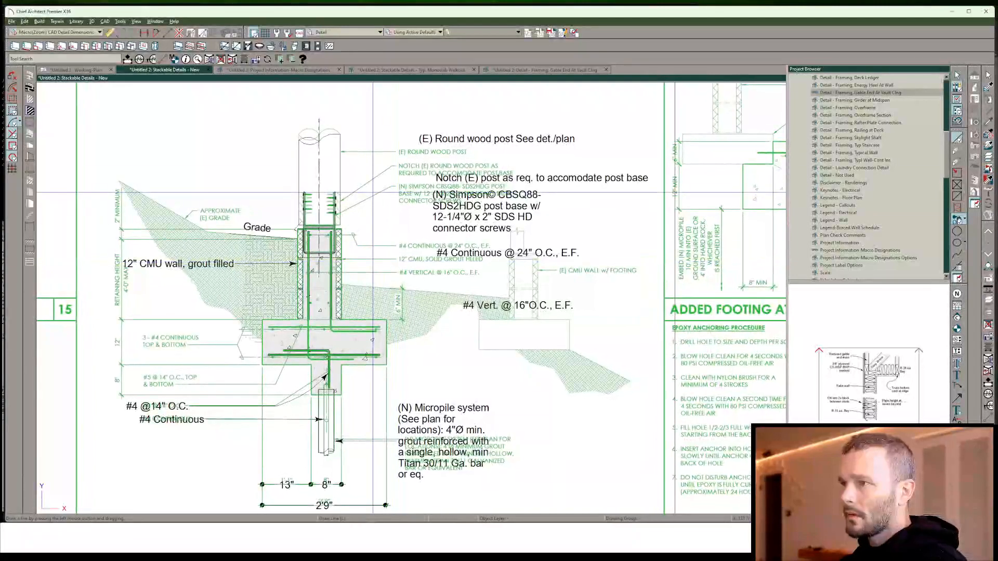
Place a copy of the imported reference sheet 1000" away from the original at a 180° angle
scroll(373, 193, "down", 6)
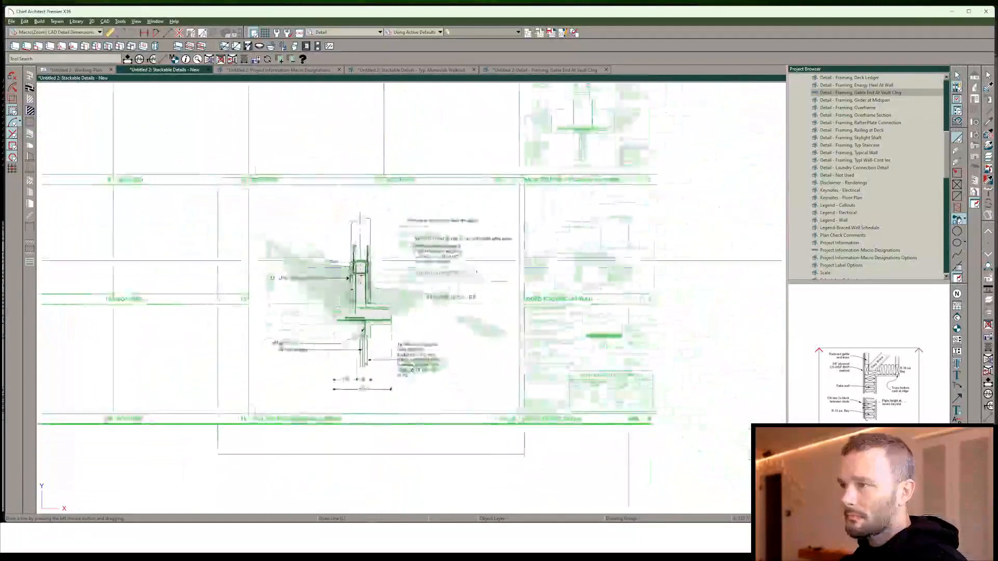
scroll(618, 238, "down", 14)
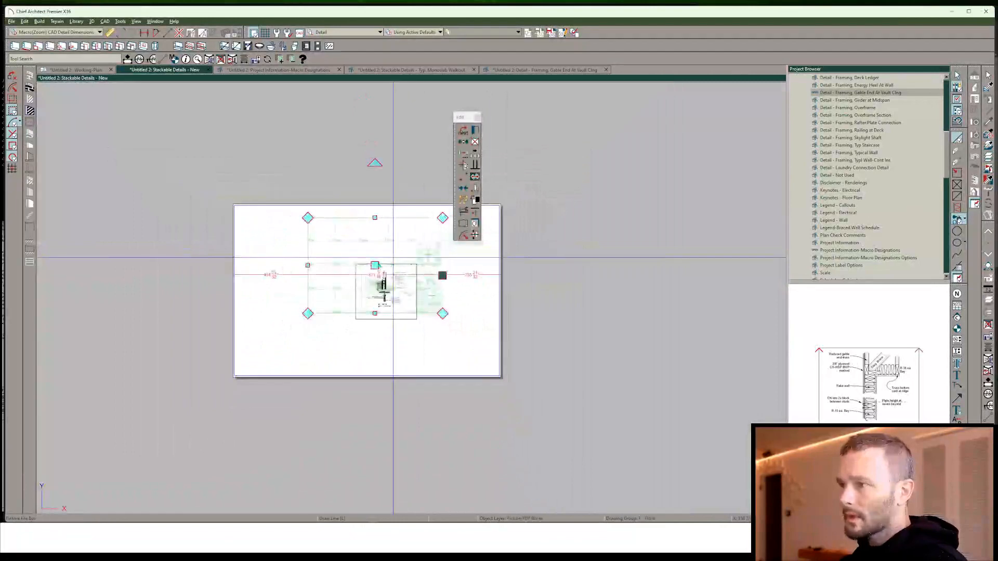
key("ctrl+c")
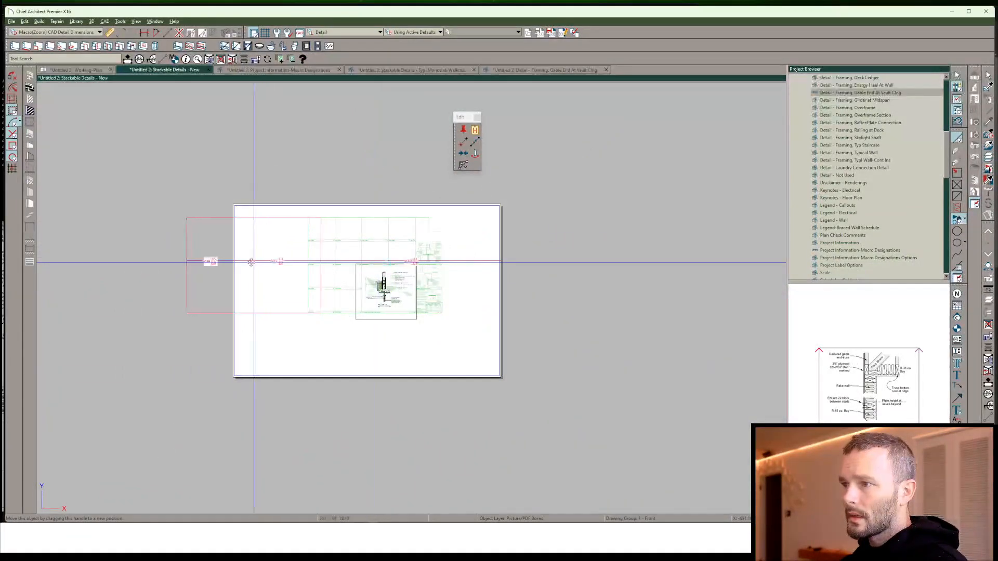
left_click_drag(250, 262, 167, 260)
key("Tab")
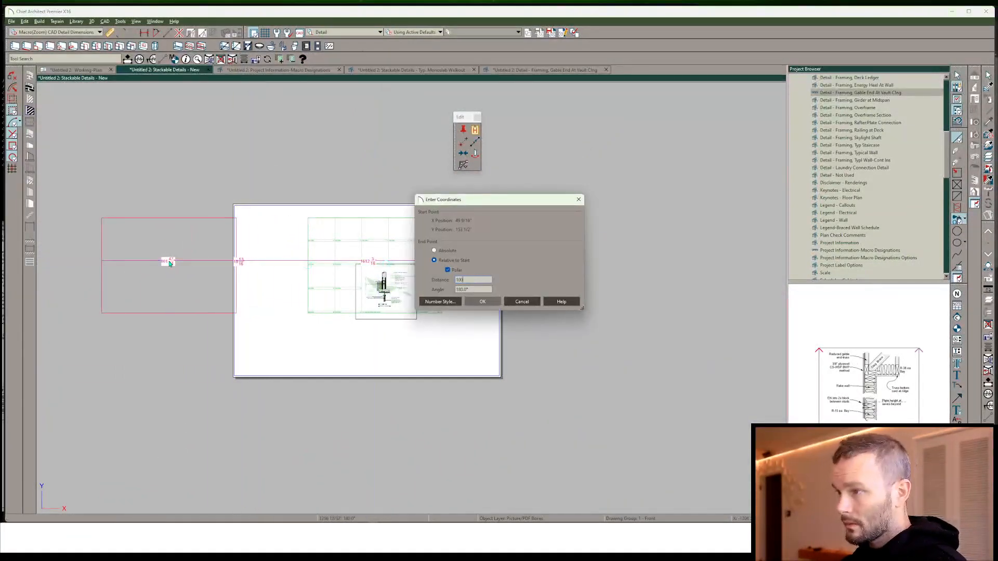
key("Return")
scroll(217, 257, "up", 5)
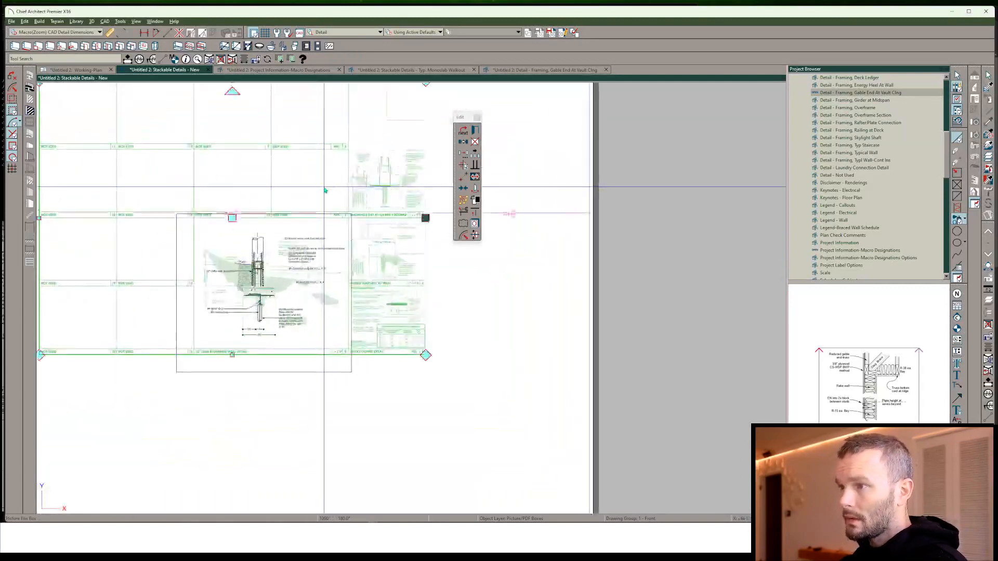
Crop the original reference sheet at its right, left and upper edges so only the 12" CMU retaining wall detail remains
scroll(440, 279, "down", 1)
scroll(445, 291, "up", 1)
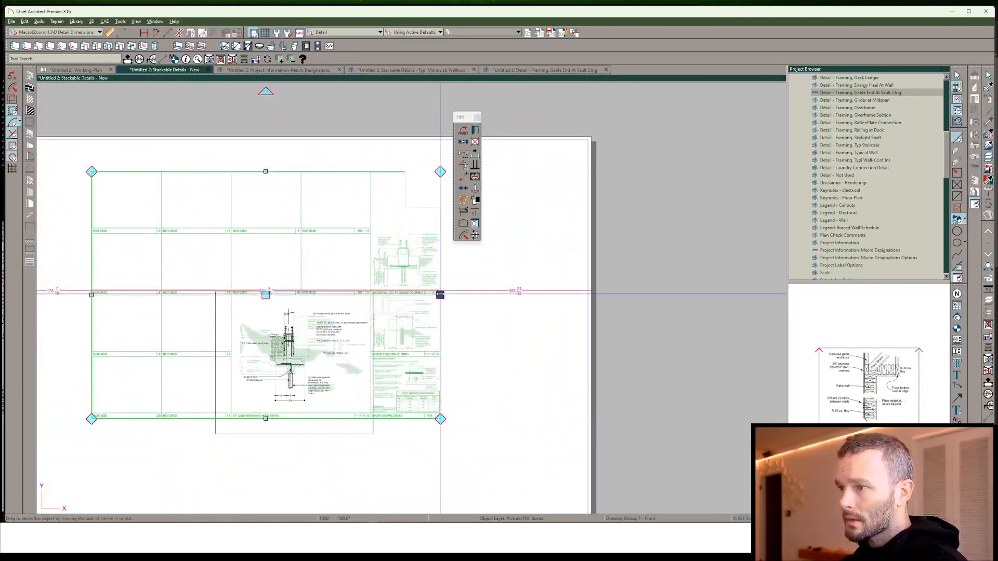
left_click_drag(440, 295, 369, 295)
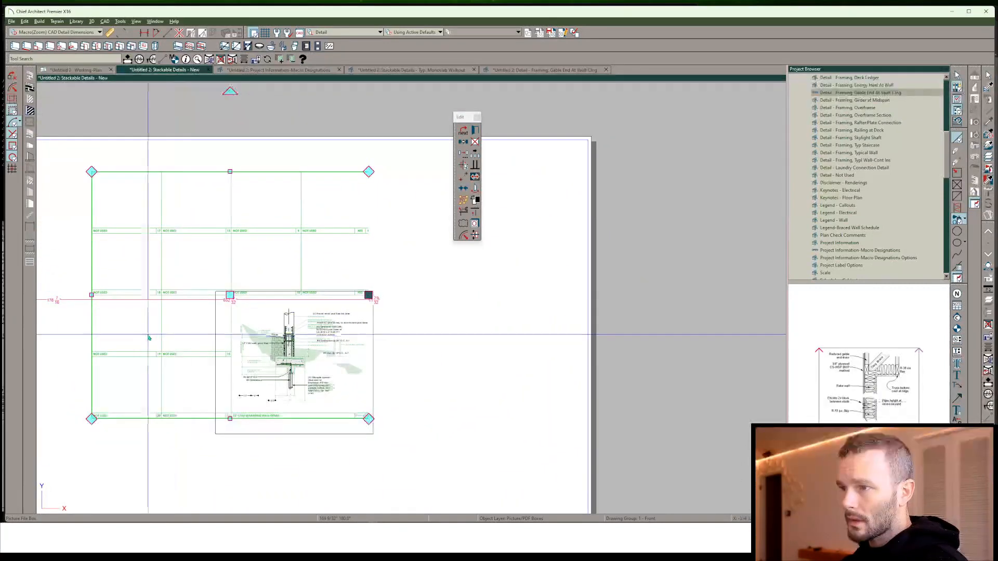
left_click_drag(95, 297, 231, 295)
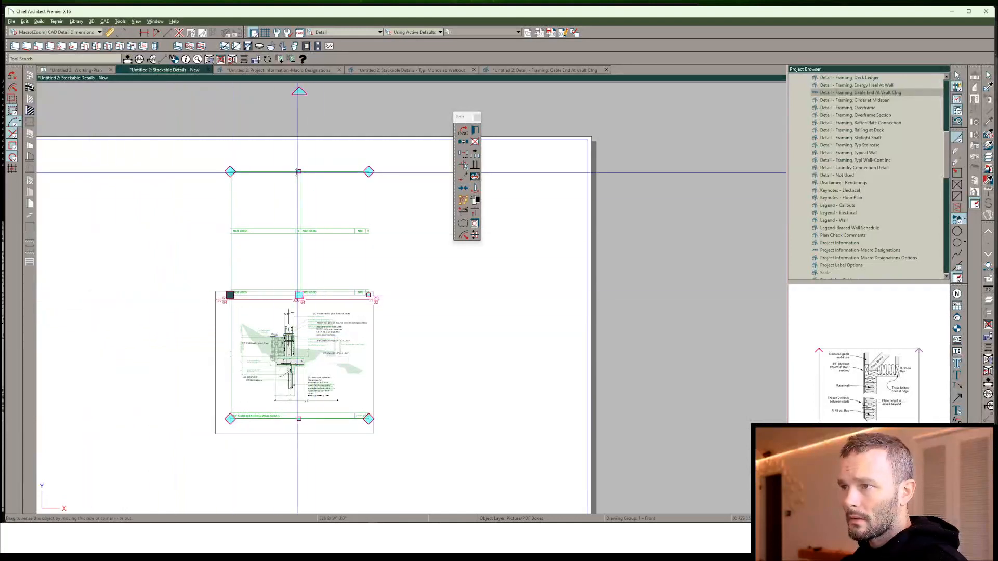
left_click_drag(298, 172, 299, 298)
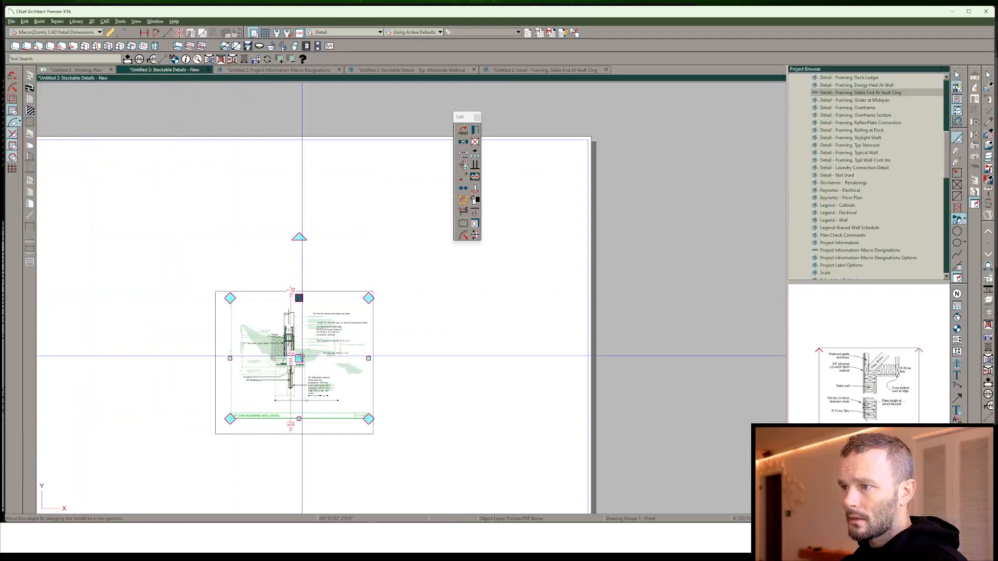
Move the cropped reference detail 300" horizontally to the right, clear of the redrawn detail
left_click_drag(299, 358, 451, 369)
key("Tab")
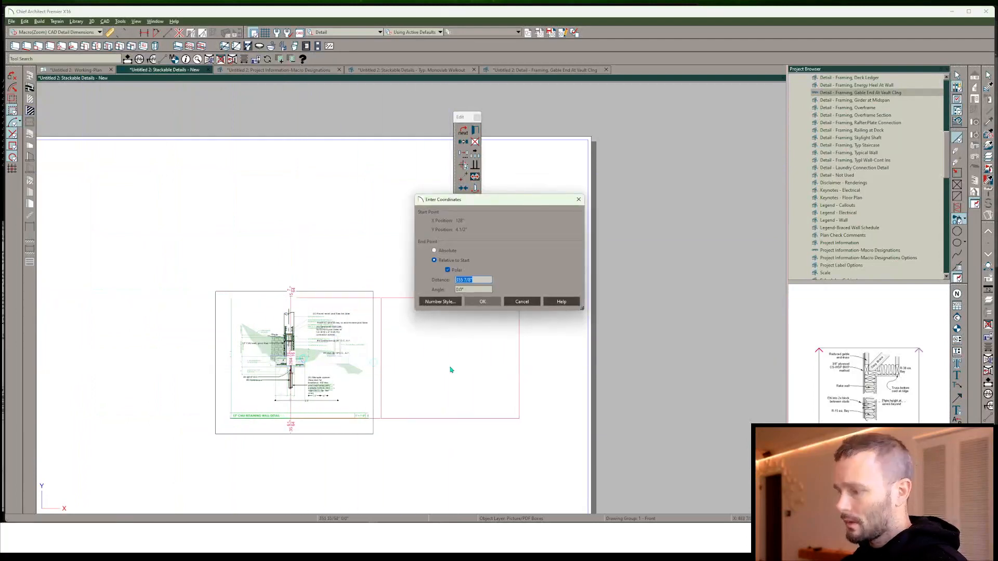
type("300")
key("Return")
scroll(448, 364, "up", 5)
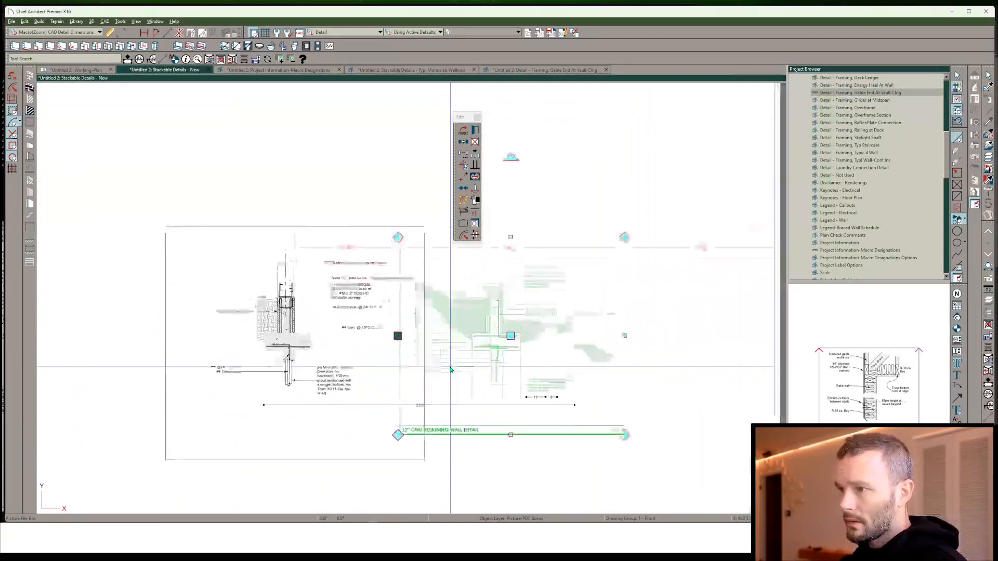
scroll(440, 354, "up", 1)
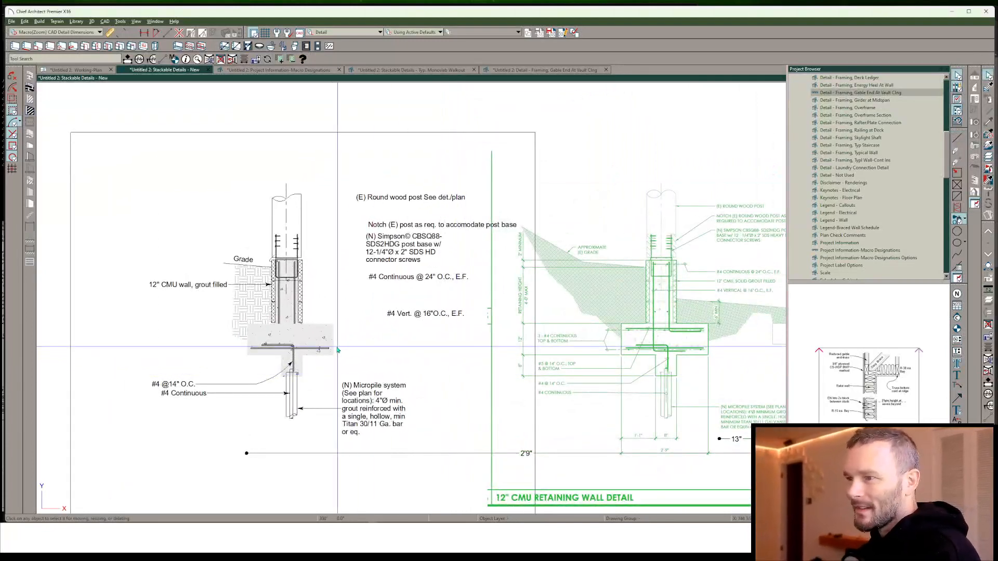
Copy the lower horizontal footing bar up to the footing's upper part and bring the bent vertical rebar to the front of its group
left_click(302, 348)
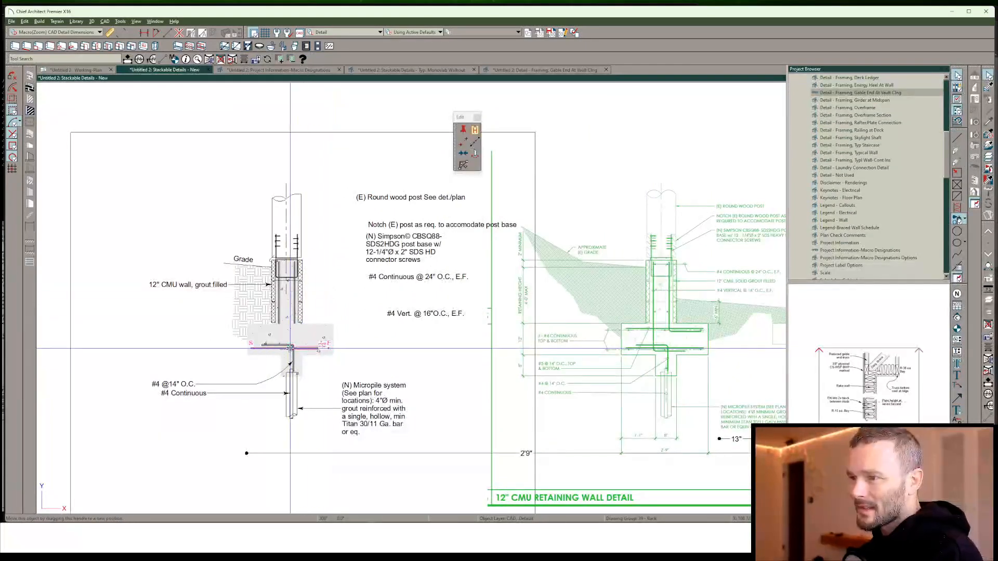
left_click_drag(290, 348, 290, 330)
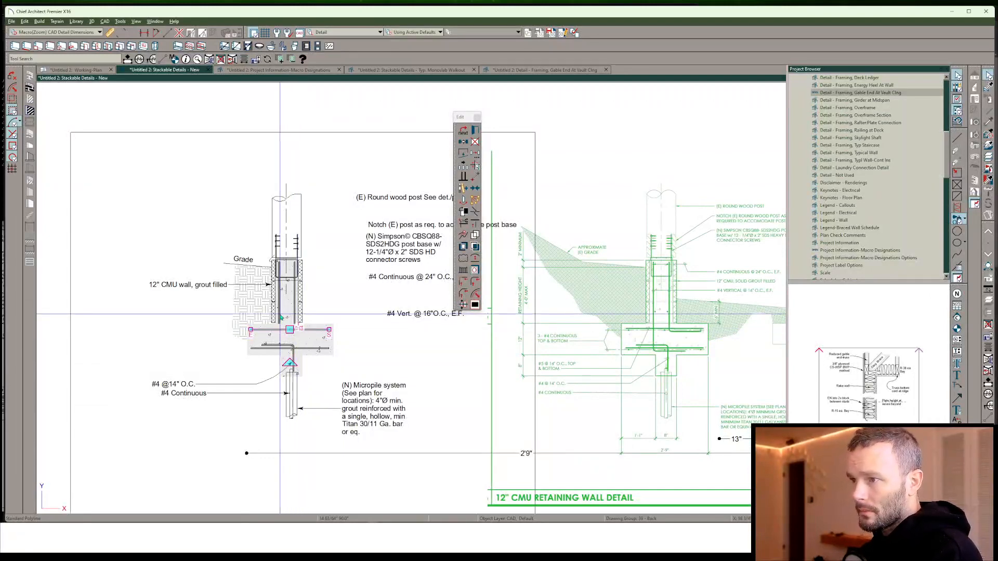
left_click(288, 316)
left_click(284, 315)
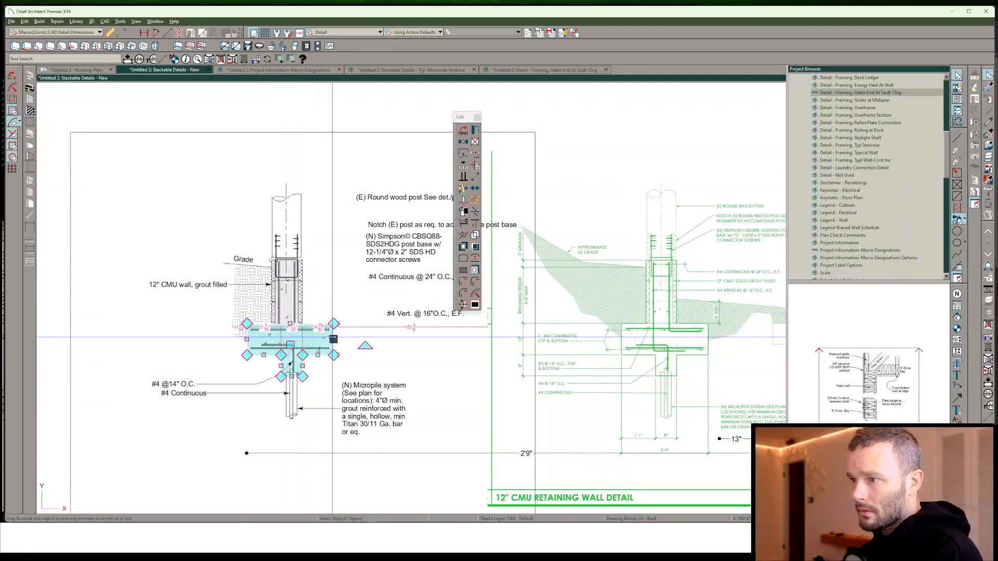
left_click(284, 312)
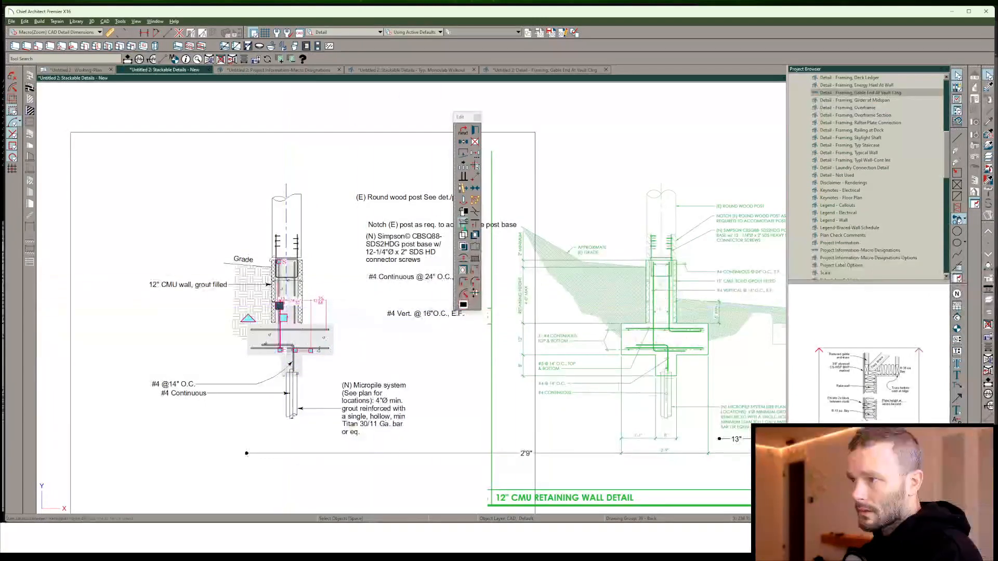
left_click(464, 213)
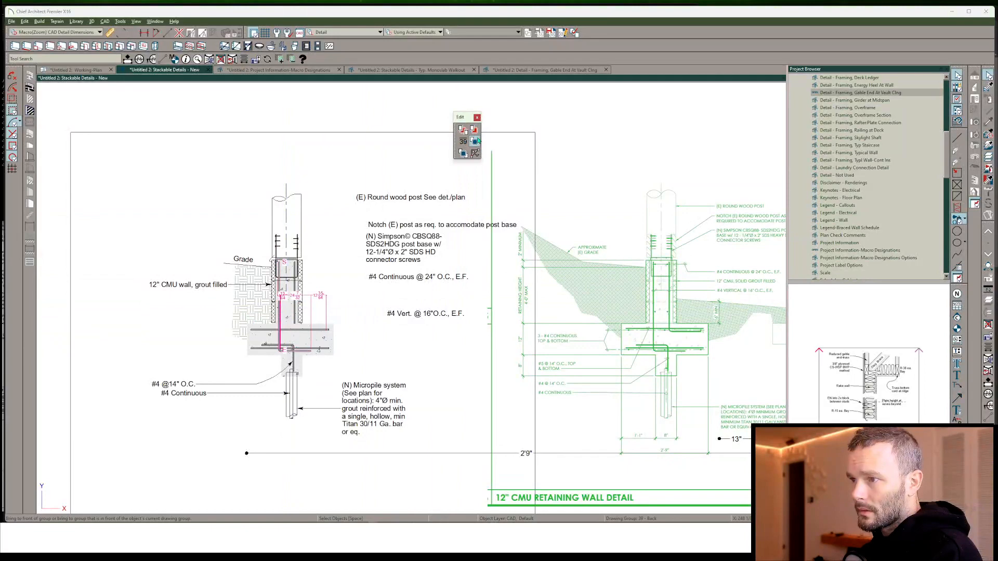
key("Escape")
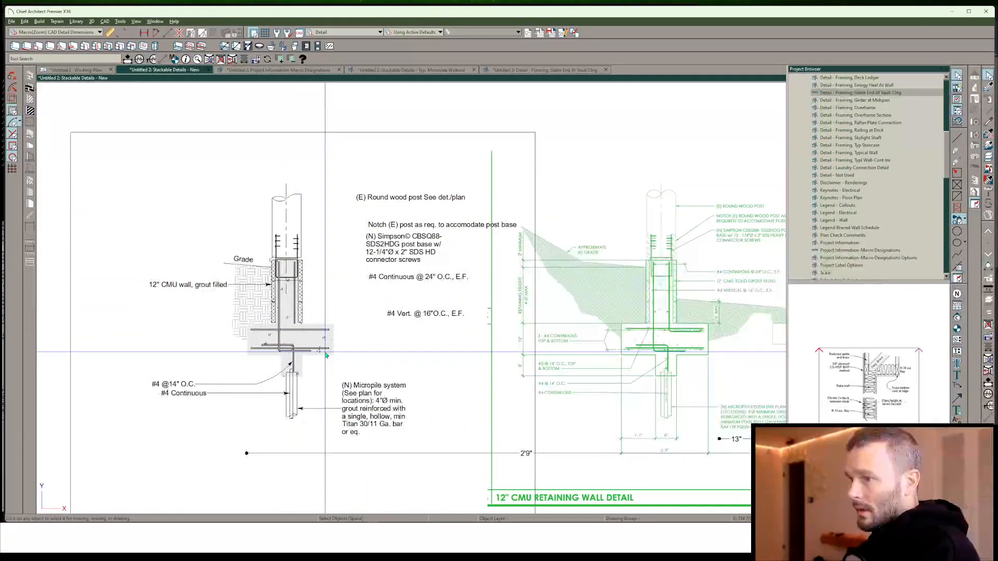
Copy the upper rebar dot from the Detail - Foundation, Typical Stem Wall and return to the Stackable Details drawing
left_click(857, 102)
key("Up")
key("Up")
key("Up")
key("Up")
key("Up")
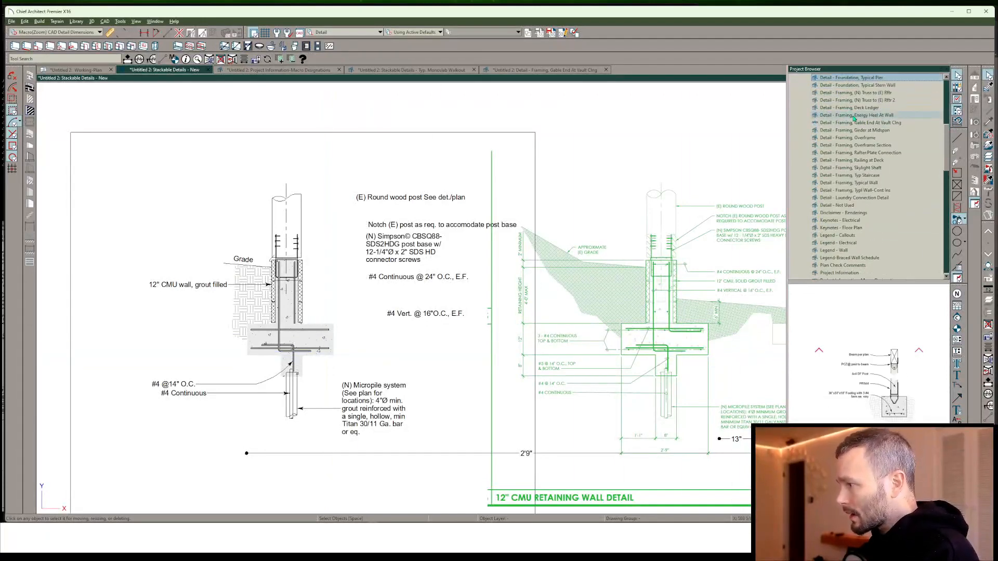
key("Up")
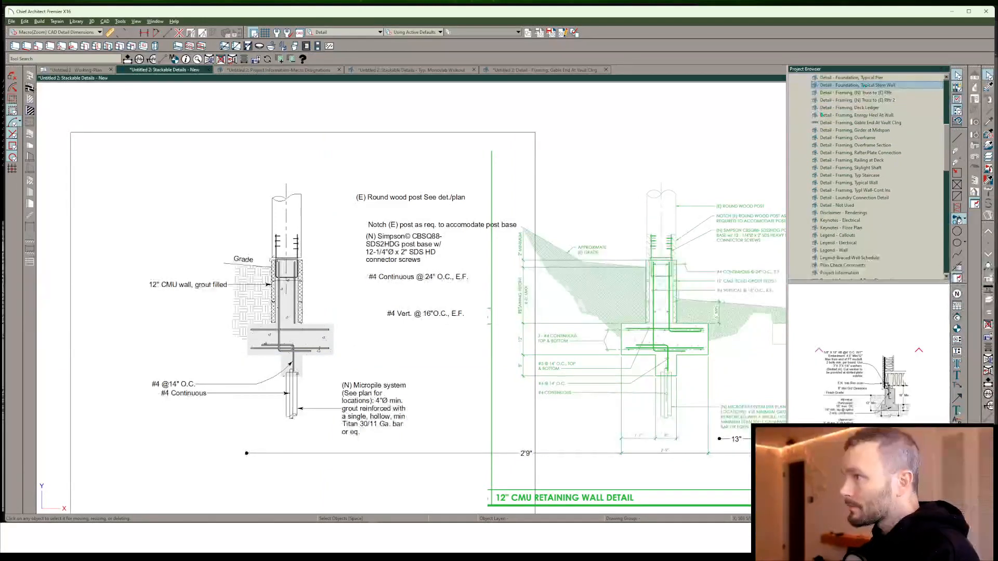
key("Return")
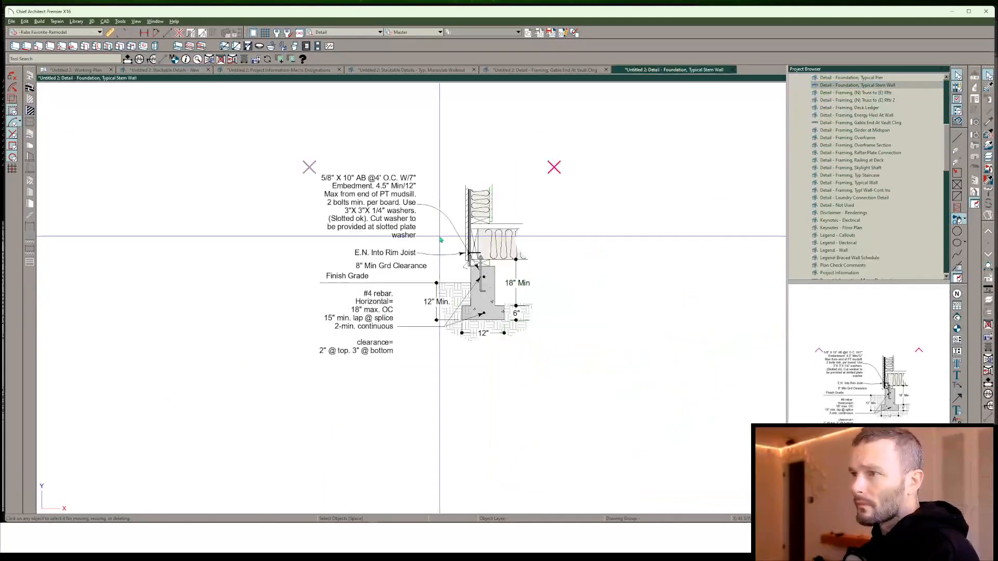
scroll(531, 269, "up", 3)
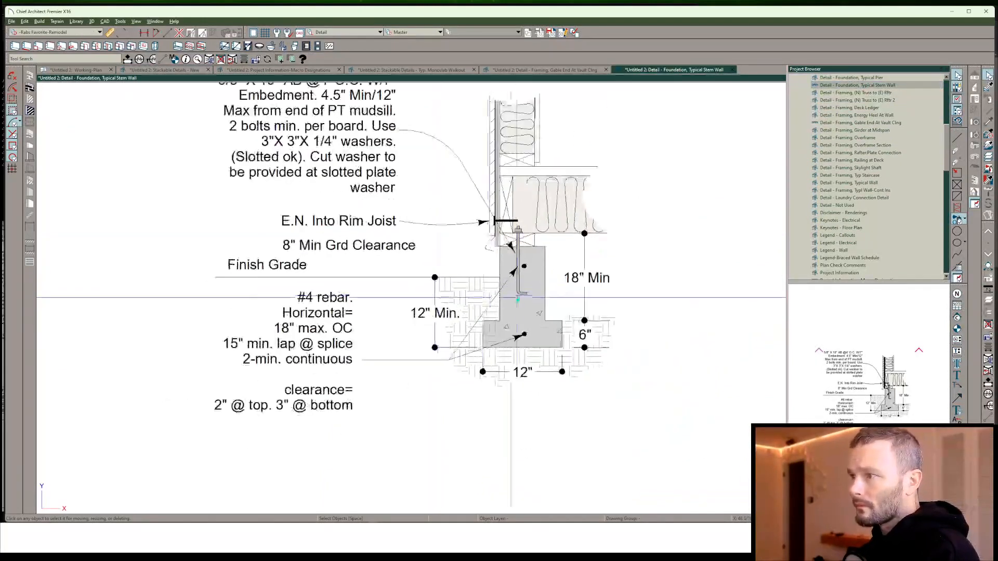
left_click(525, 268)
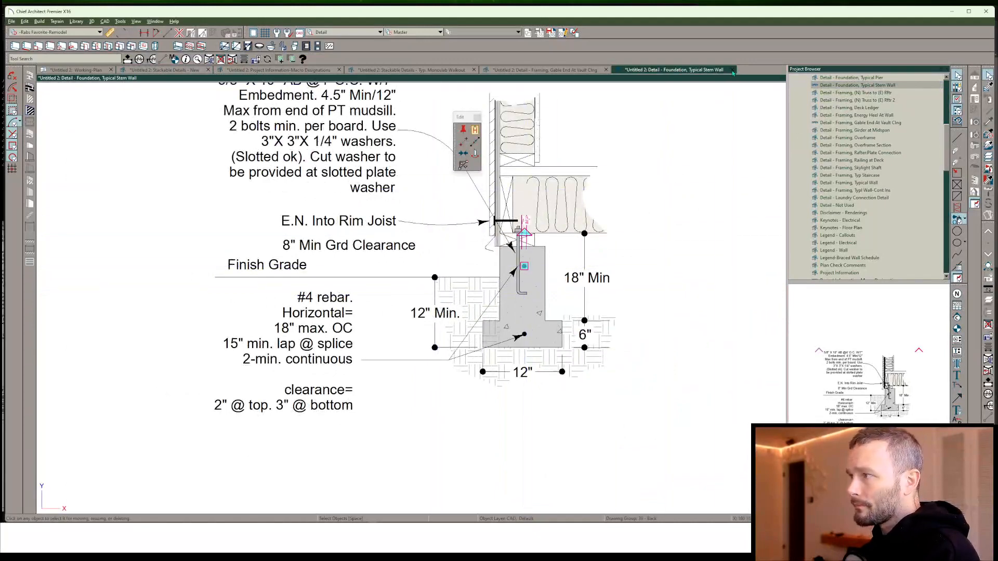
left_click(732, 71)
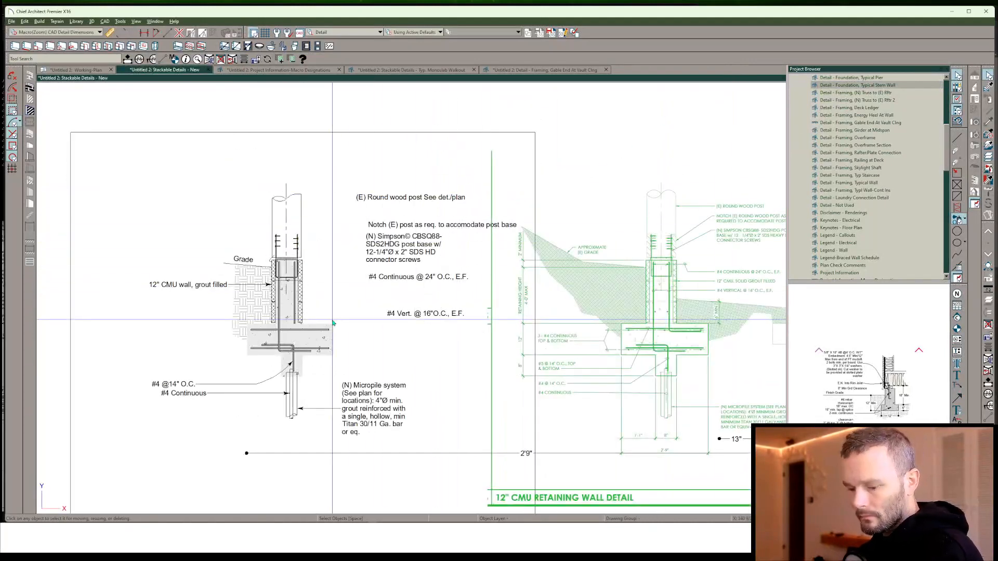
Paste the rebar dot into the footing and position it just under the left end of the upper horizontal bar
scroll(299, 292, "up", 3)
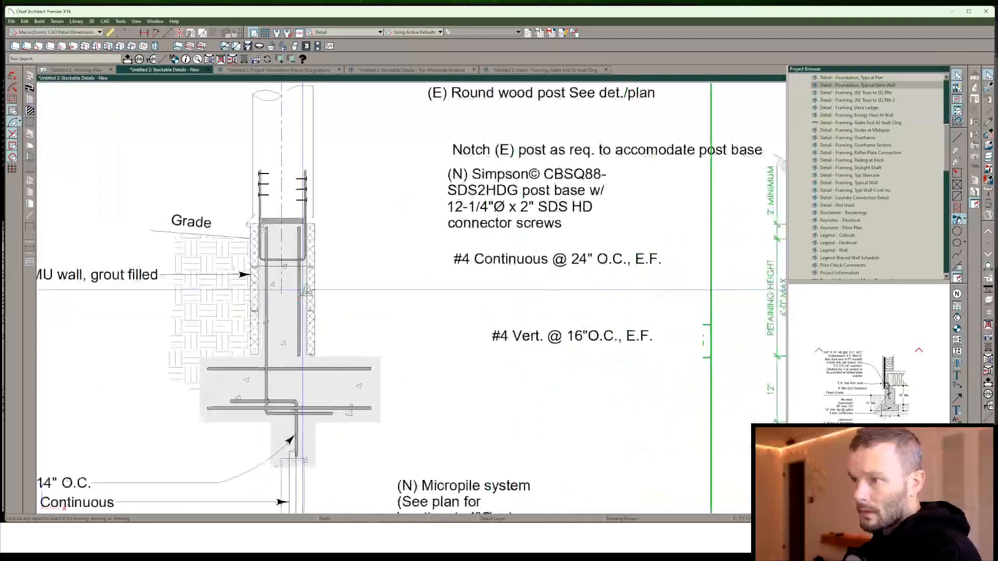
scroll(296, 312, "down", 4)
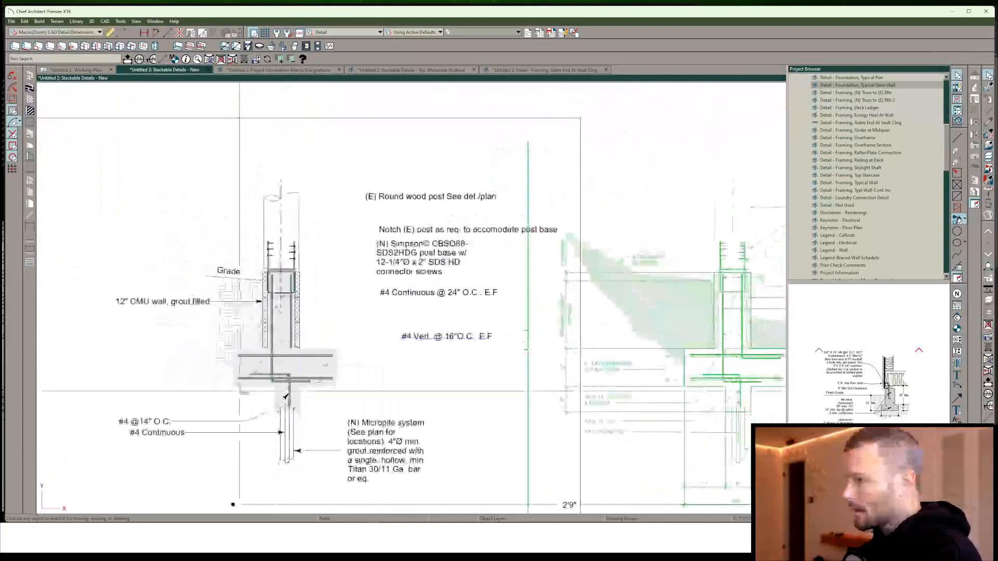
scroll(245, 374, "up", 5)
left_click(243, 340)
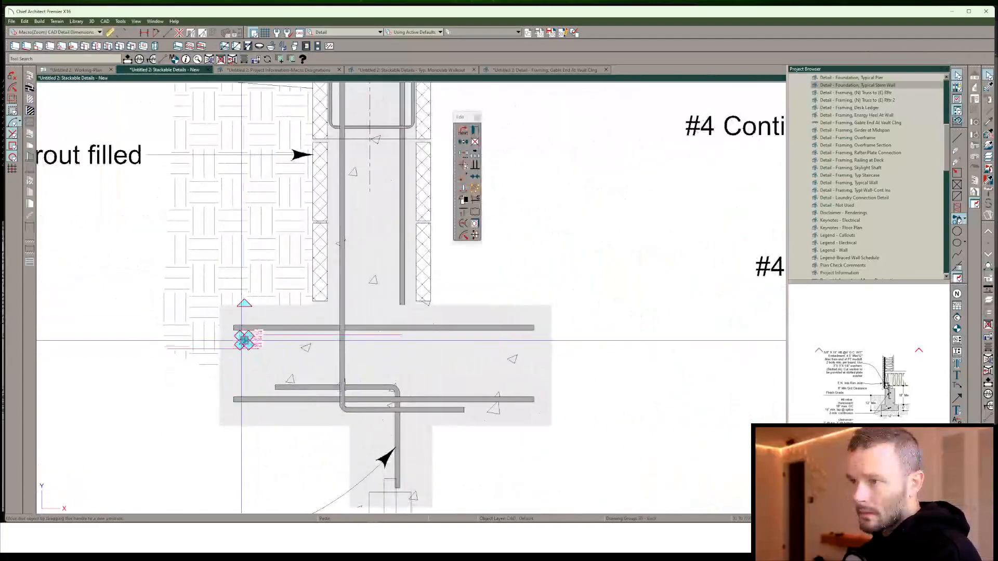
left_click_drag(244, 341, 244, 339)
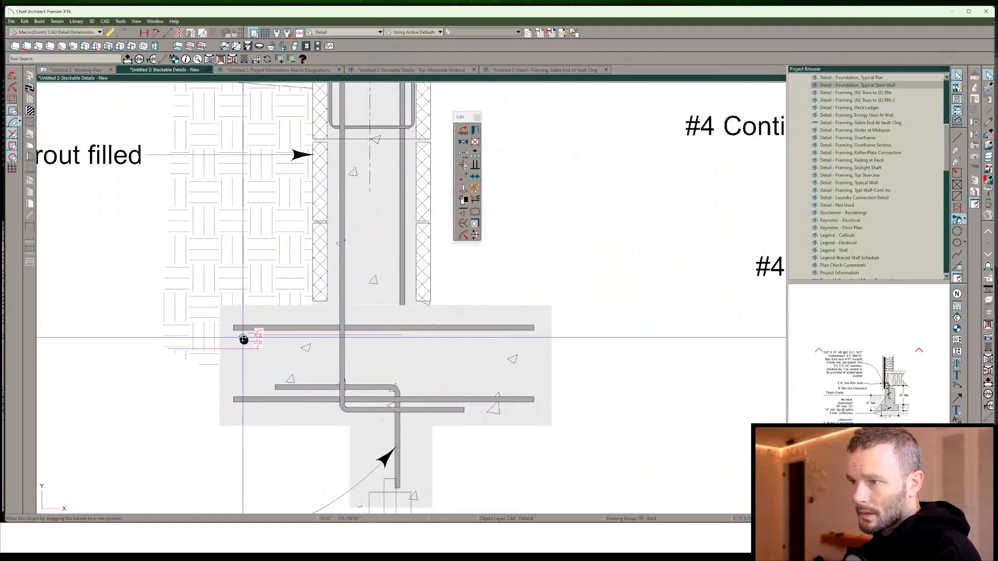
Copy the rebar dot along the upper footing bar, one centered on the footing and one at the bar's right end
scroll(243, 339, "down", 5)
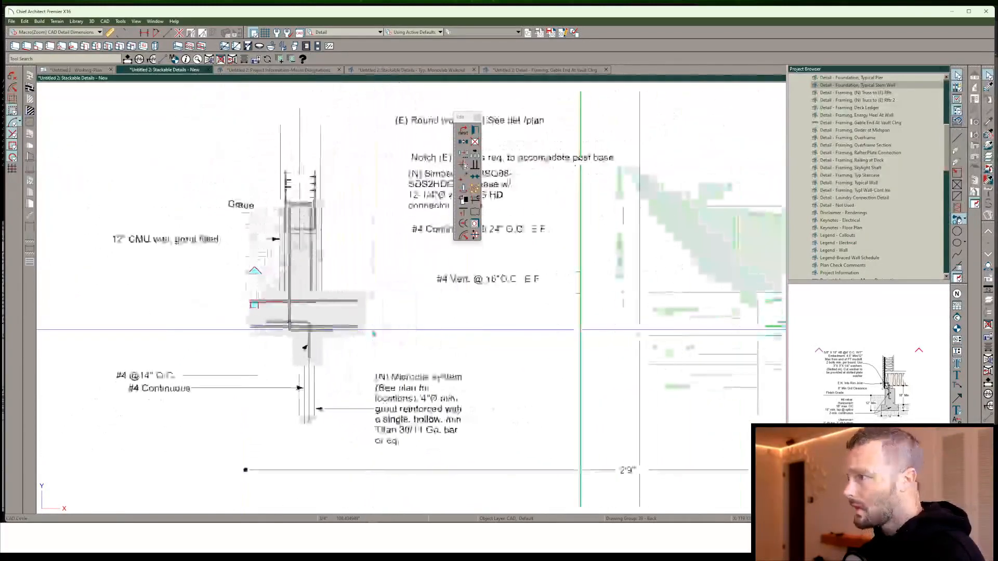
scroll(363, 331, "down", 1)
scroll(330, 333, "up", 1)
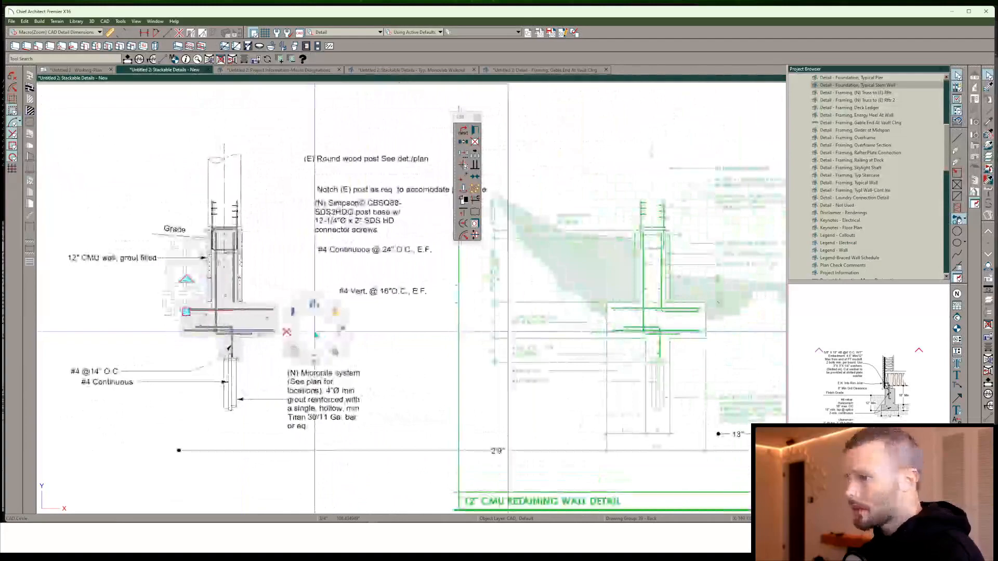
scroll(208, 291, "up", 3)
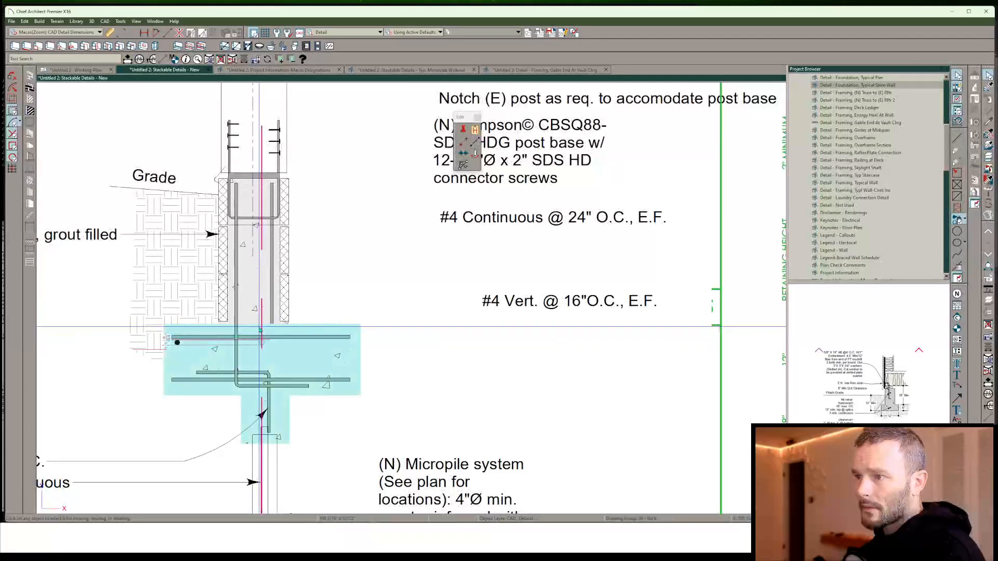
left_click(260, 329)
key("c")
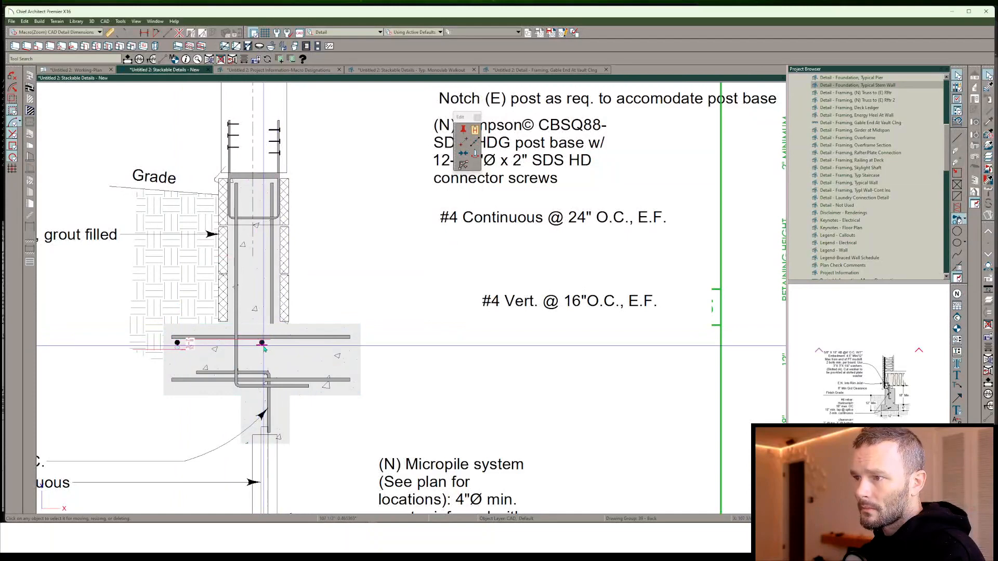
left_click(266, 356)
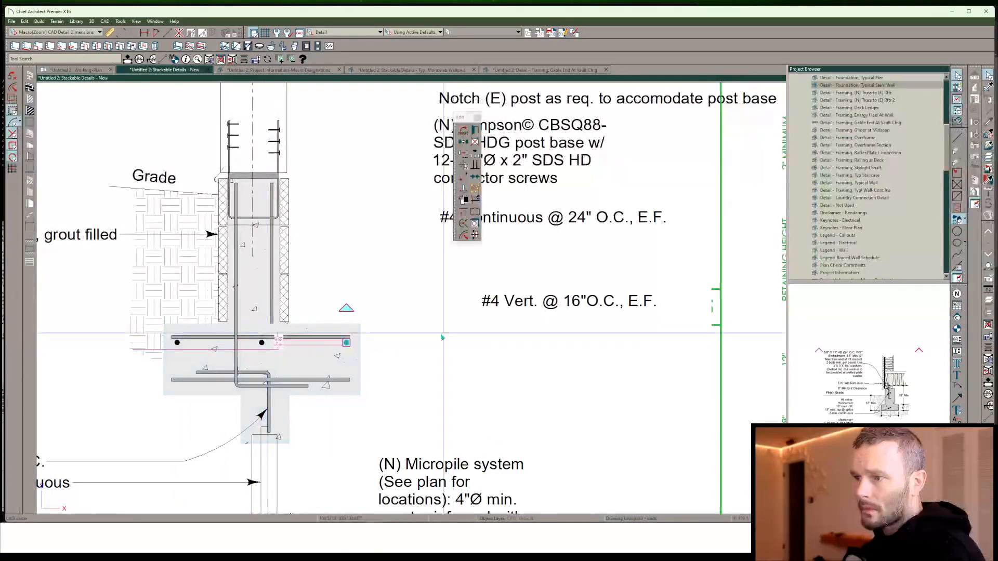
left_click(441, 338)
Copy the three rebar dots of the upper footing bar down to sit just under the lower horizontal bar
scroll(442, 338, "down", 2)
left_click_drag(193, 343, 191, 343)
scroll(192, 342, "down", 2)
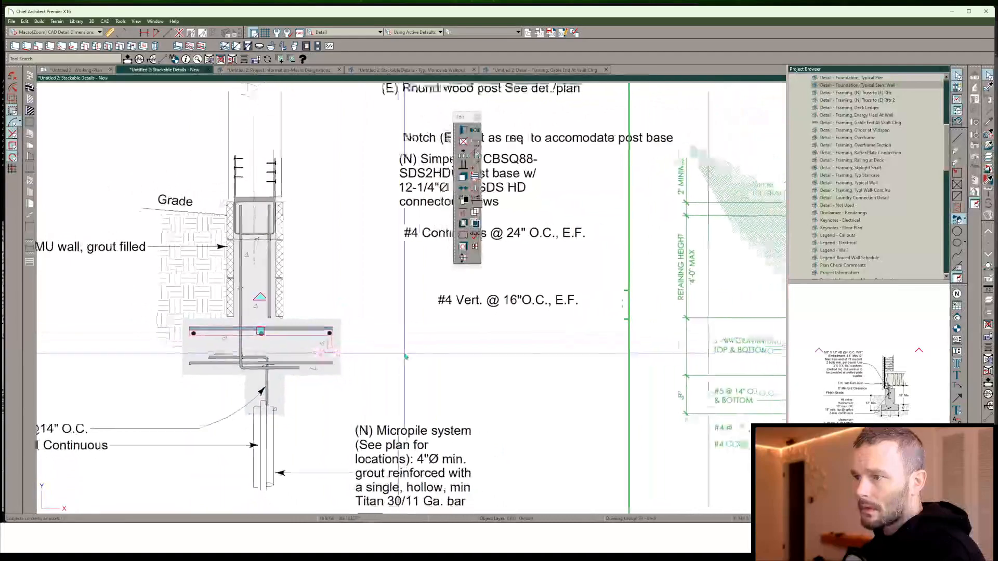
scroll(205, 342, "up", 1)
scroll(205, 290, "up", 2)
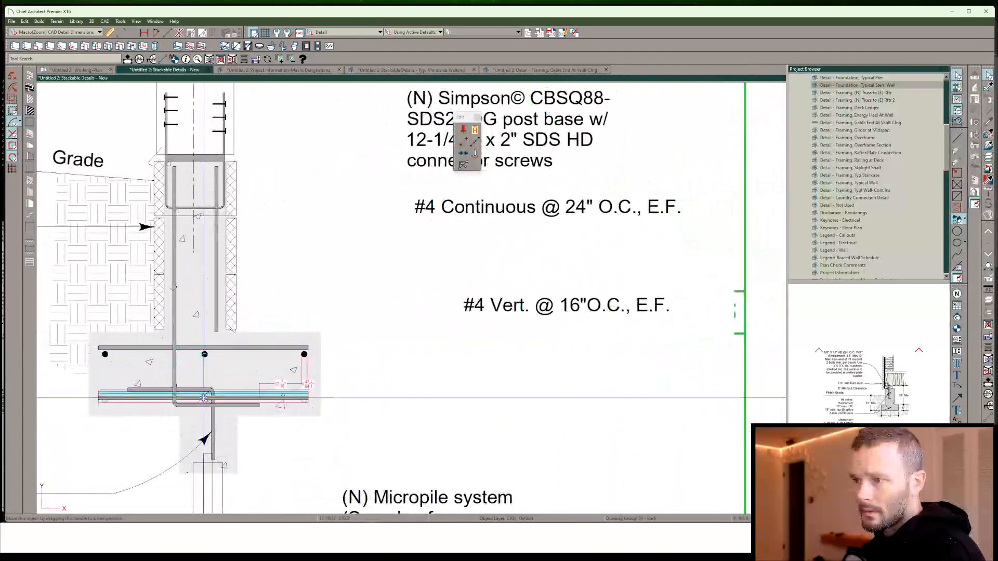
left_click_drag(204, 400, 204, 400)
Lower the bent vertical rebar so that its horizontal leg sits beneath the bottom row of rebar dots
left_click(233, 406)
scroll(233, 406, "up", 1)
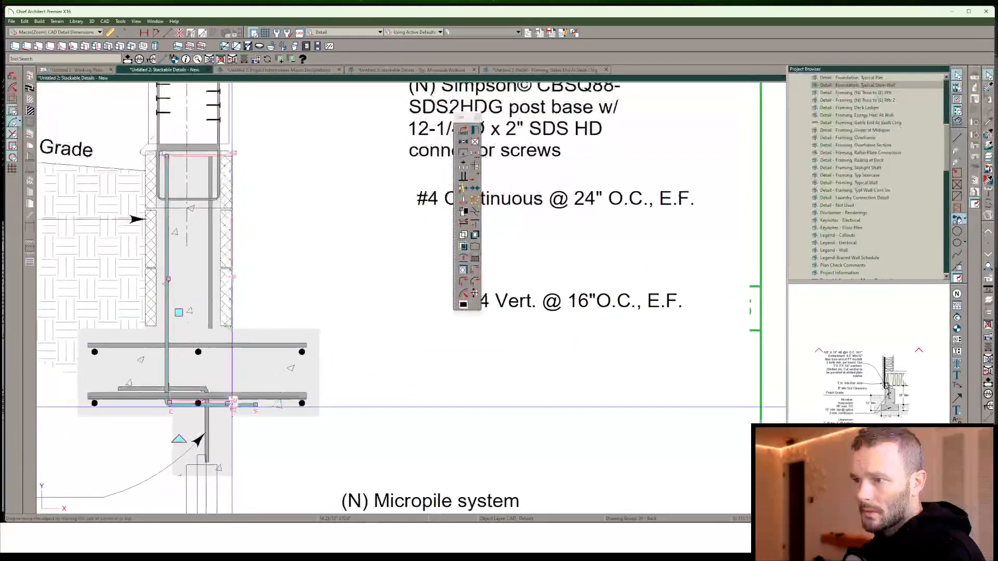
scroll(244, 416, "down", 2)
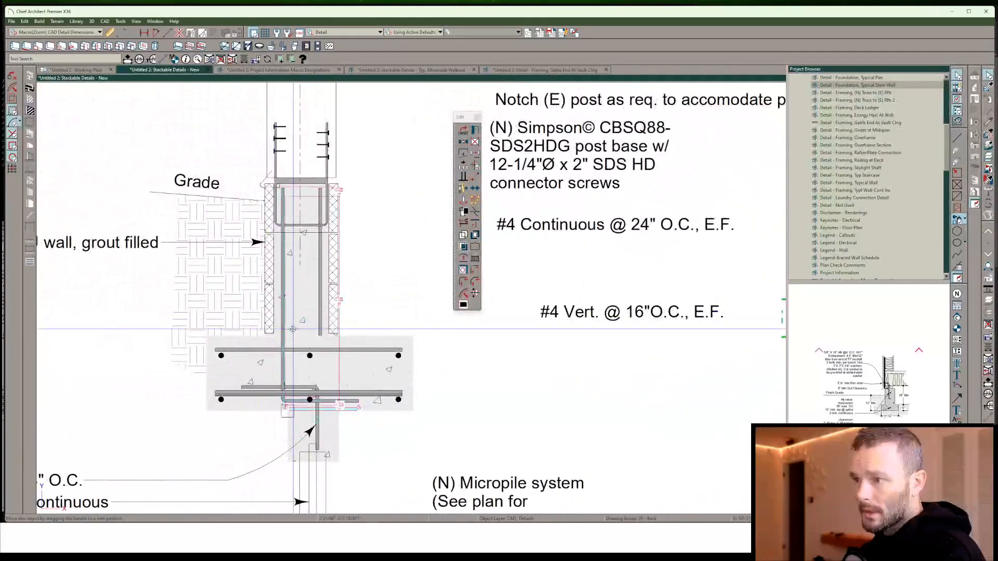
scroll(293, 329, "up", 2)
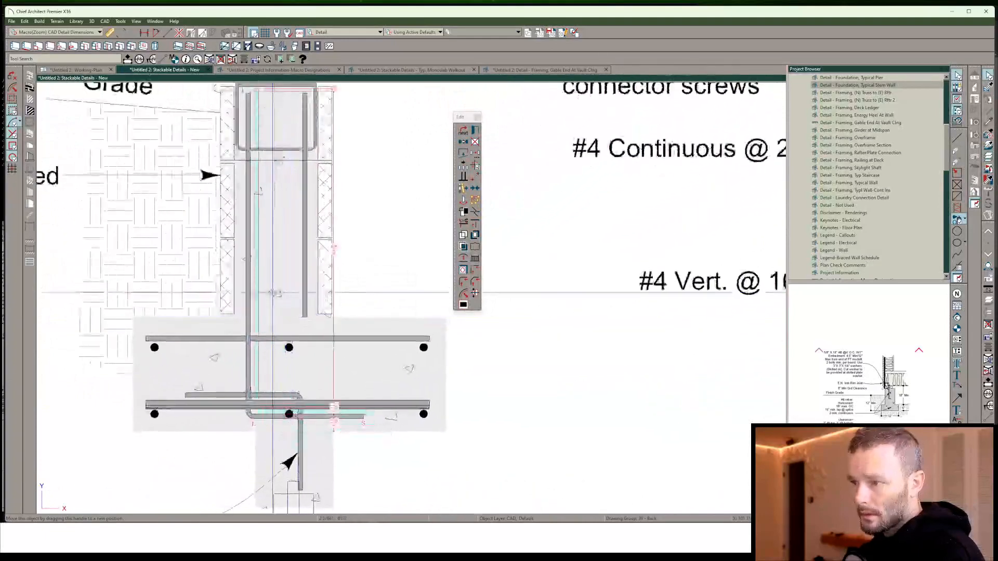
left_click_drag(265, 296, 267, 300)
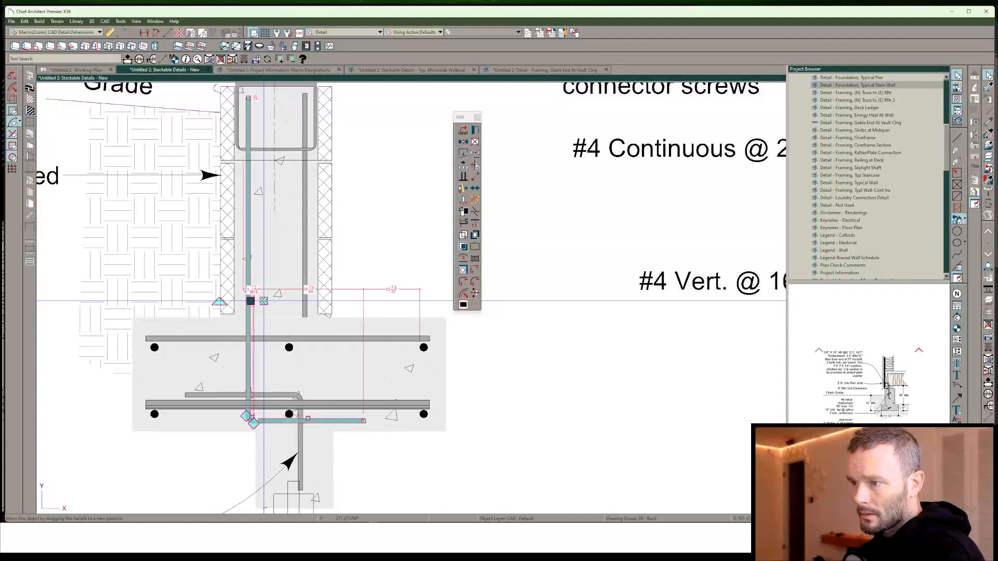
left_click(452, 347)
Copy the center upper rebar dot down beside the vertical bar above the micropile, under the footing
scroll(453, 350, "down", 4)
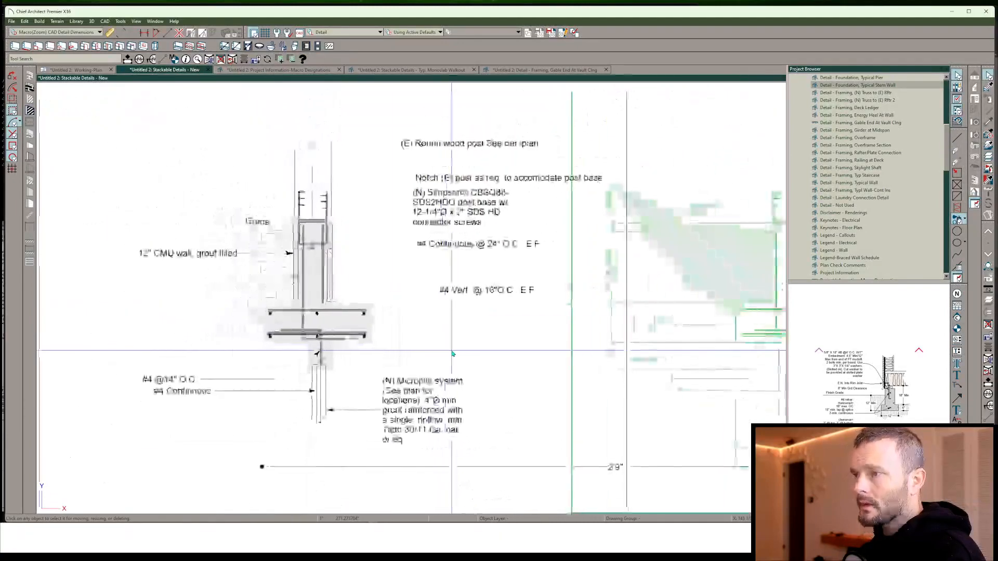
scroll(372, 370, "down", 2)
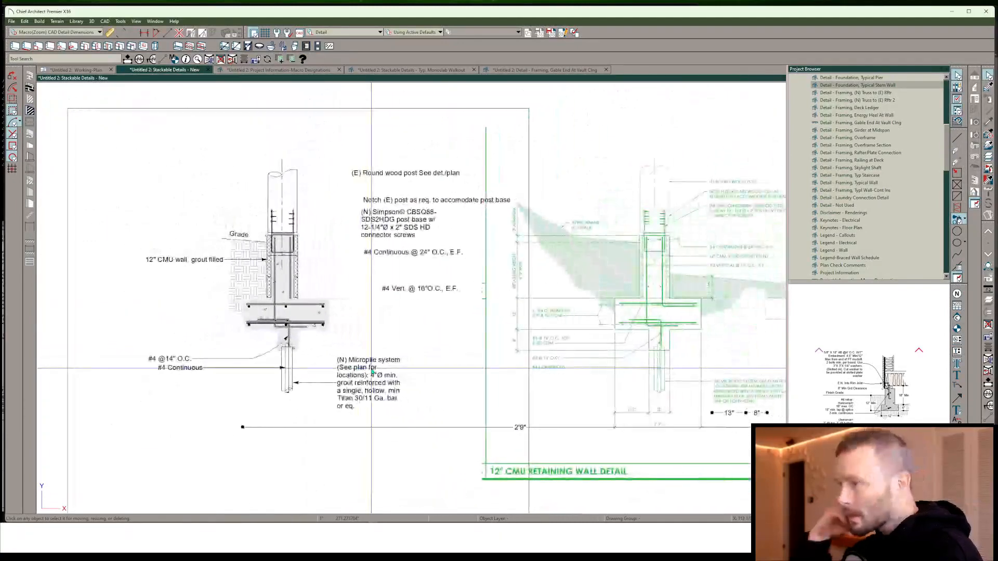
scroll(372, 370, "up", 3)
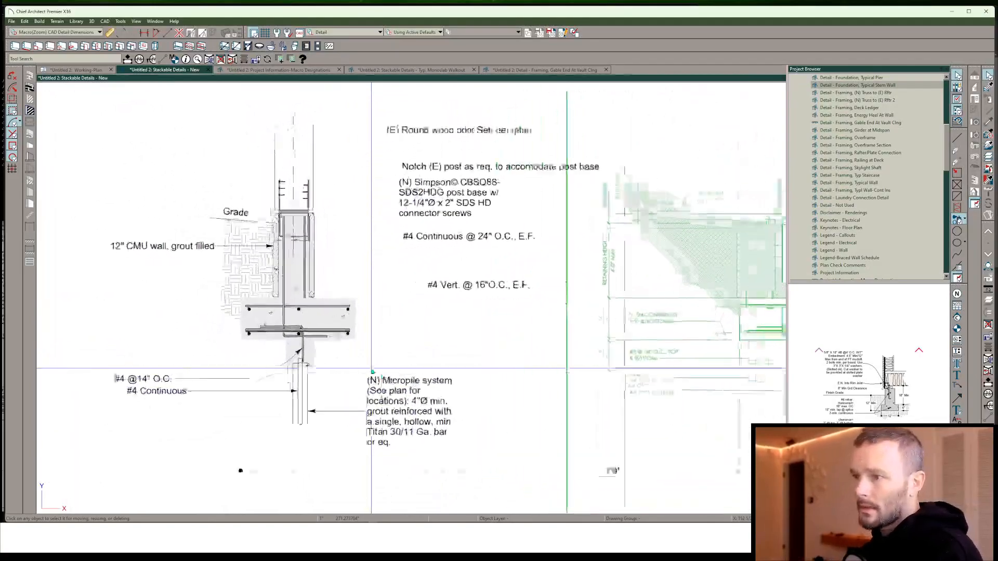
scroll(387, 366, "down", 2)
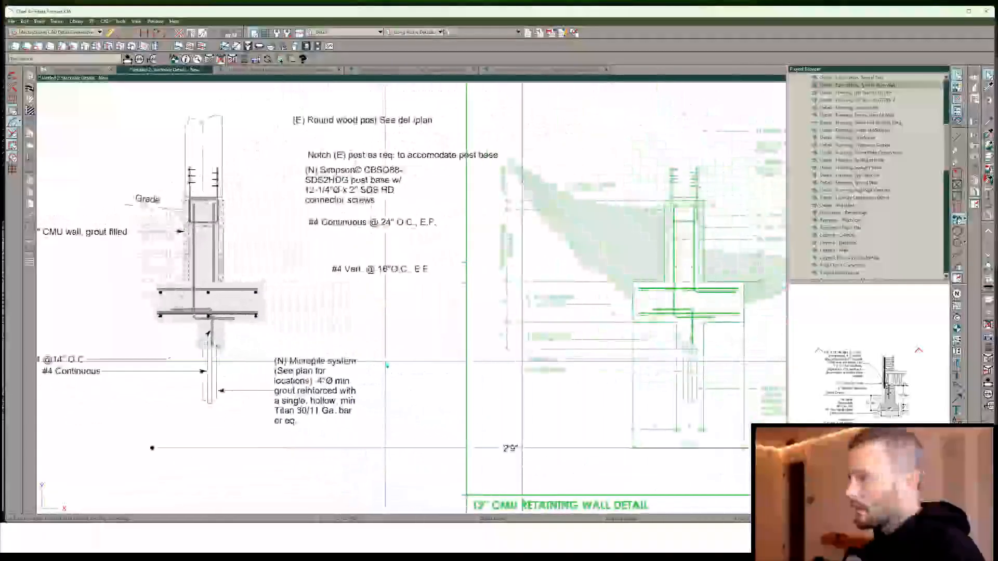
scroll(297, 271, "up", 4)
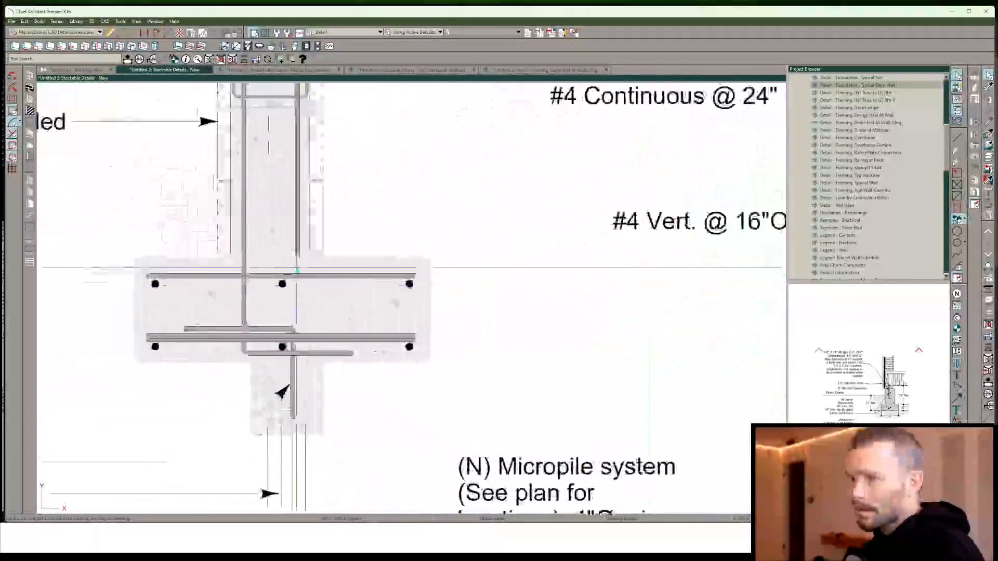
left_click(283, 284)
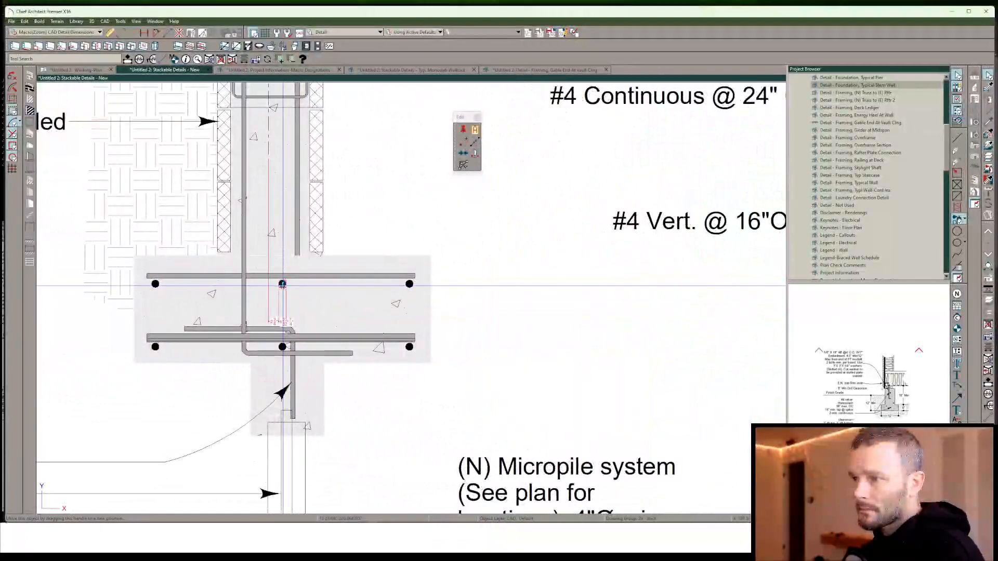
scroll(282, 409, "down", 4)
scroll(282, 401, "up", 4)
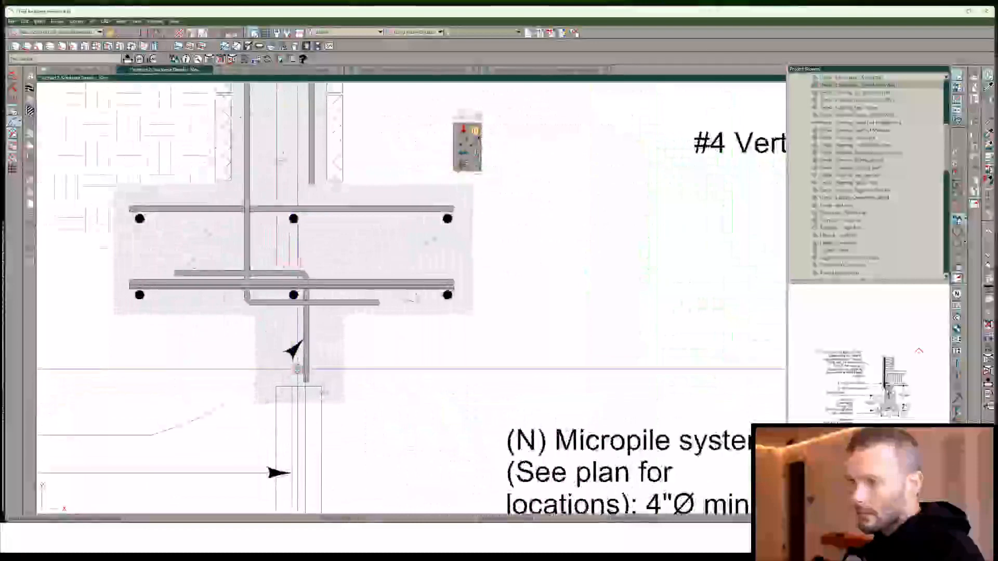
scroll(294, 359, "down", 3)
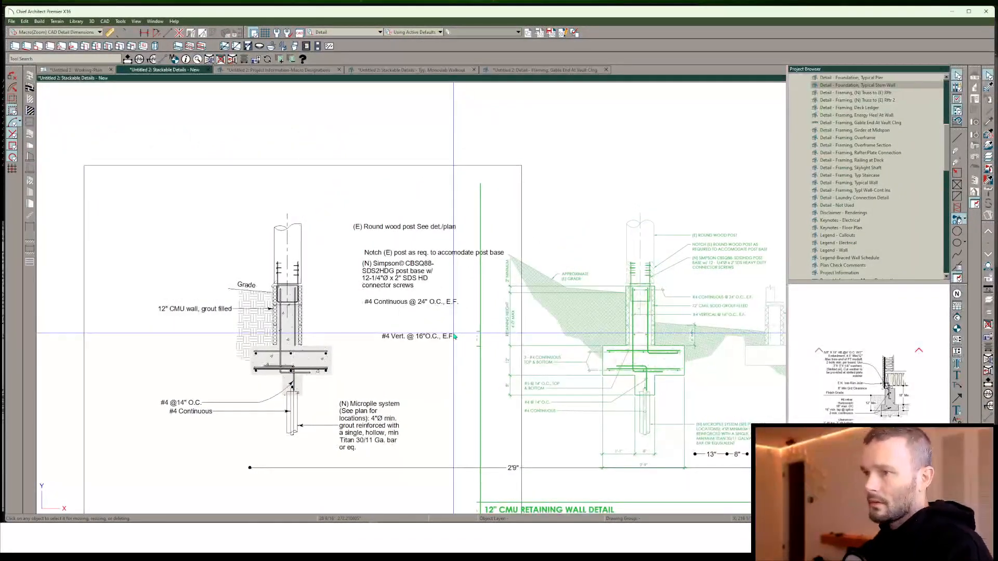
Place a mirrored copy of the earth hatch on the opposite side of the CMU wall, against its face
left_click(257, 328)
scroll(276, 312, "up", 2)
middle_click_drag(276, 313, 274, 343)
key("c")
key("r")
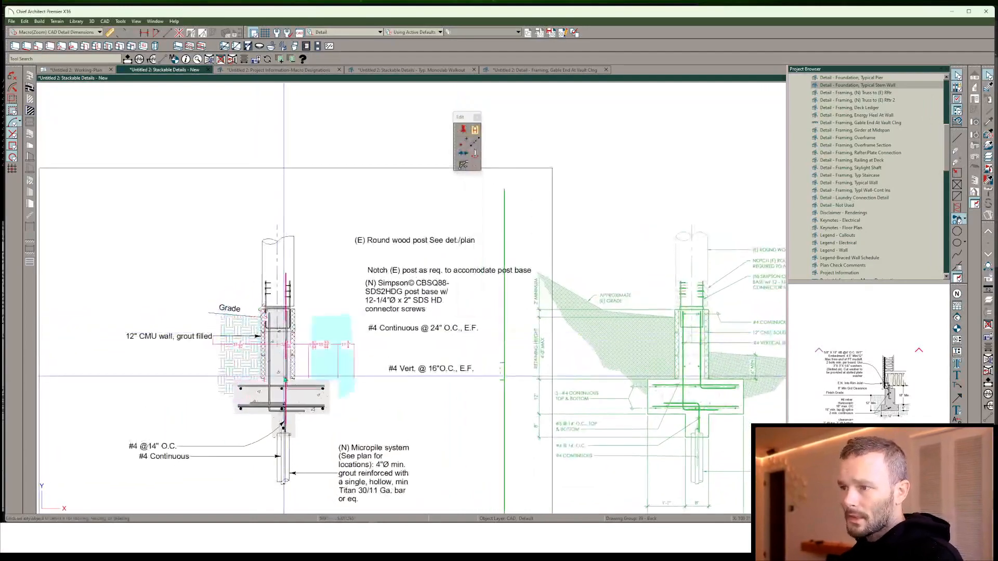
left_click(277, 380)
Reshape the mirrored earth hatch so its top edge starts low on the wall and slopes down away from it
scroll(314, 379, "down", 3)
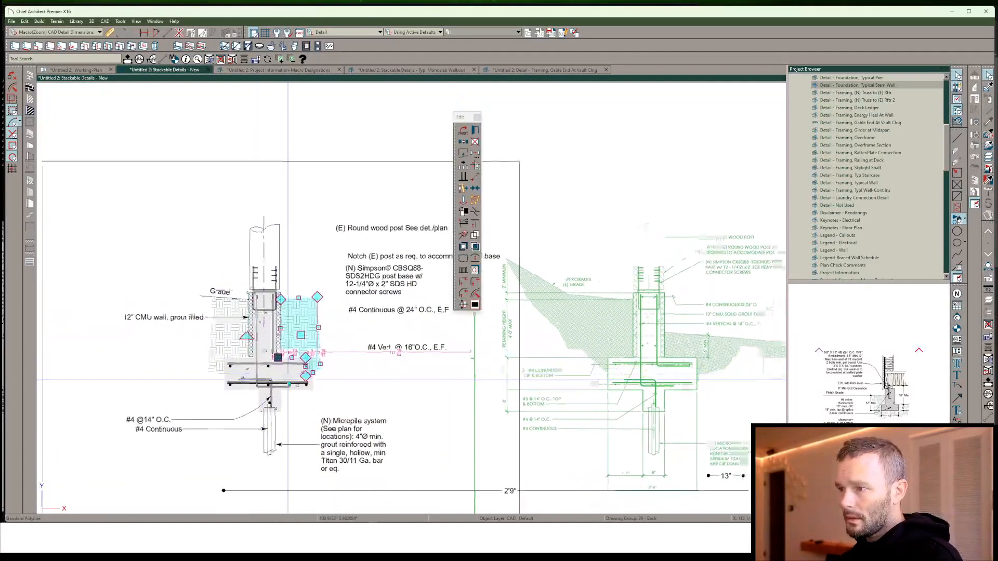
middle_click_drag(315, 379, 314, 354)
left_click_drag(298, 297, 320, 340)
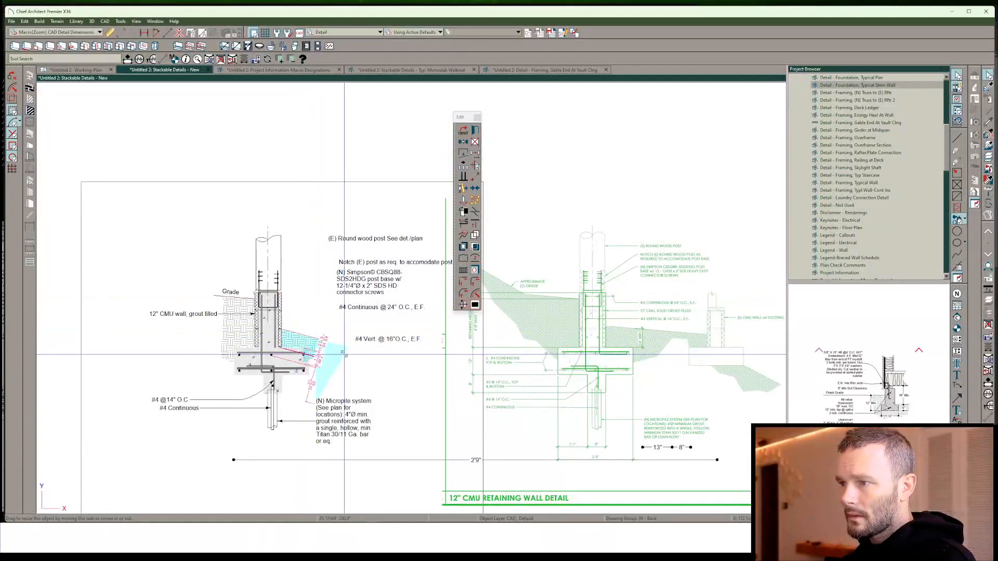
scroll(317, 362, "up", 3)
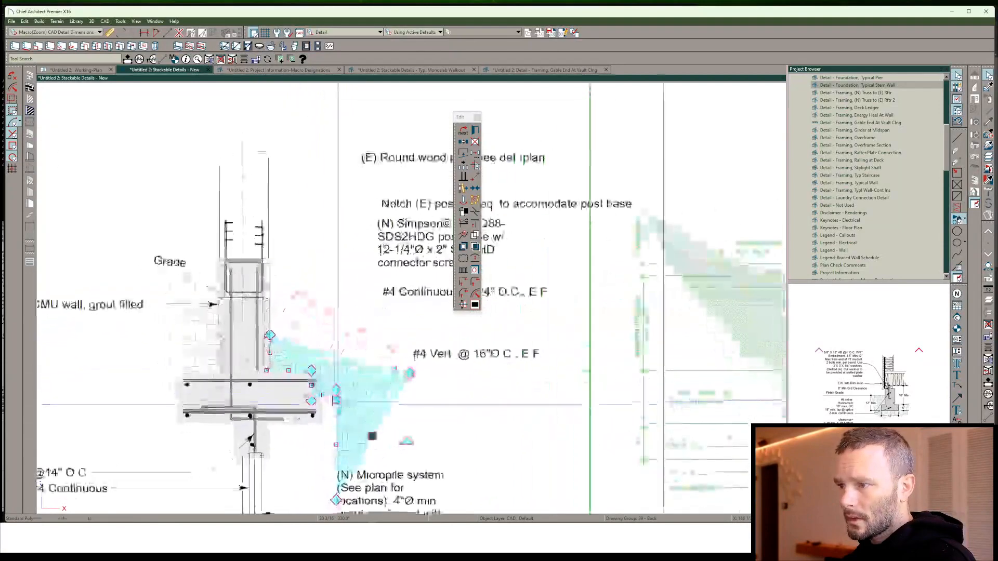
left_click_drag(336, 400, 312, 399)
Subtract the footing outline from the new earth hatch, retaining the original objects
scroll(312, 396, "down", 5)
scroll(356, 348, "up", 2)
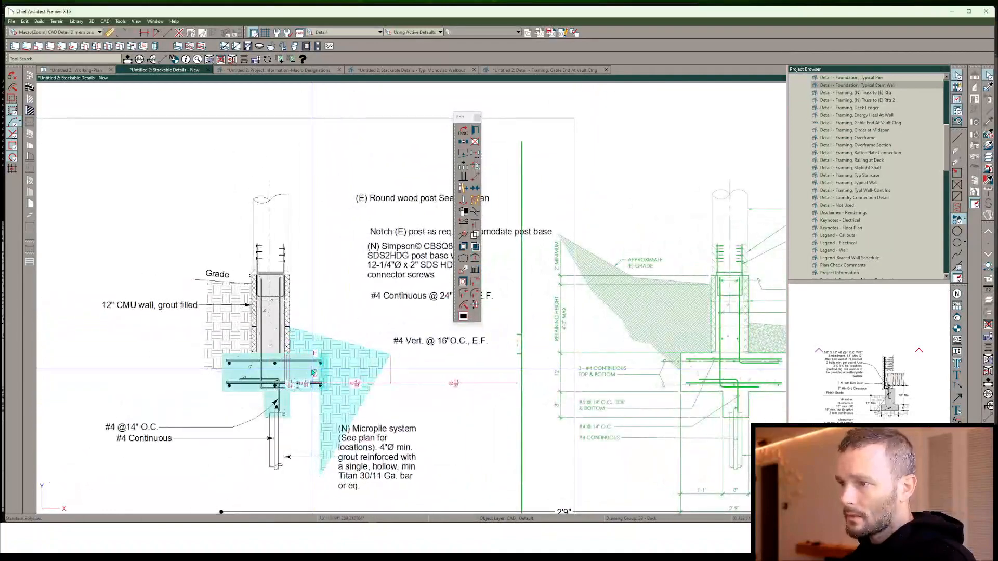
left_click(312, 370)
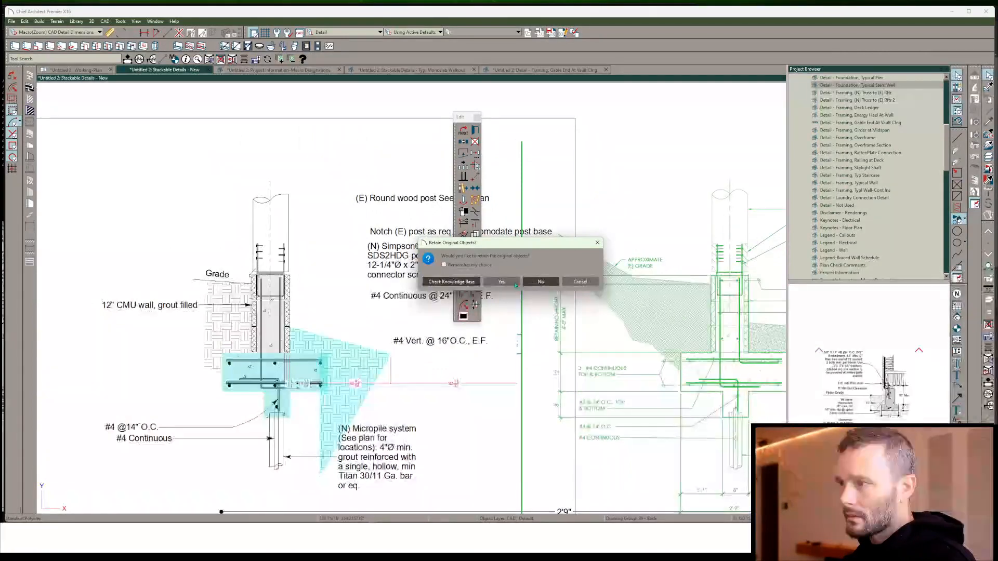
left_click(515, 284)
scroll(401, 348, "up", 5)
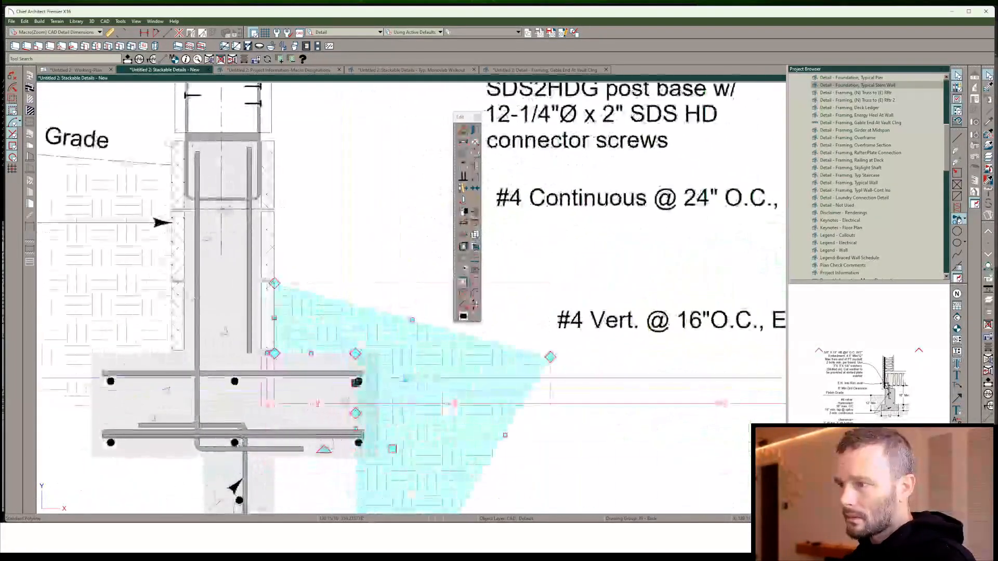
key("Escape")
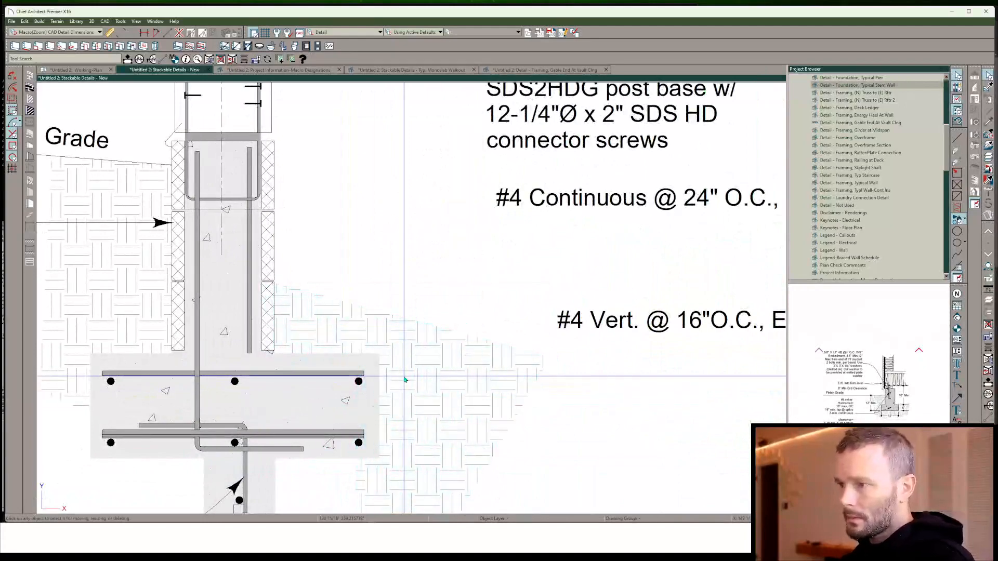
Pull up the lower end of the new earth hatch so it stops just below the footing
left_click(405, 380)
scroll(405, 380, "down", 3)
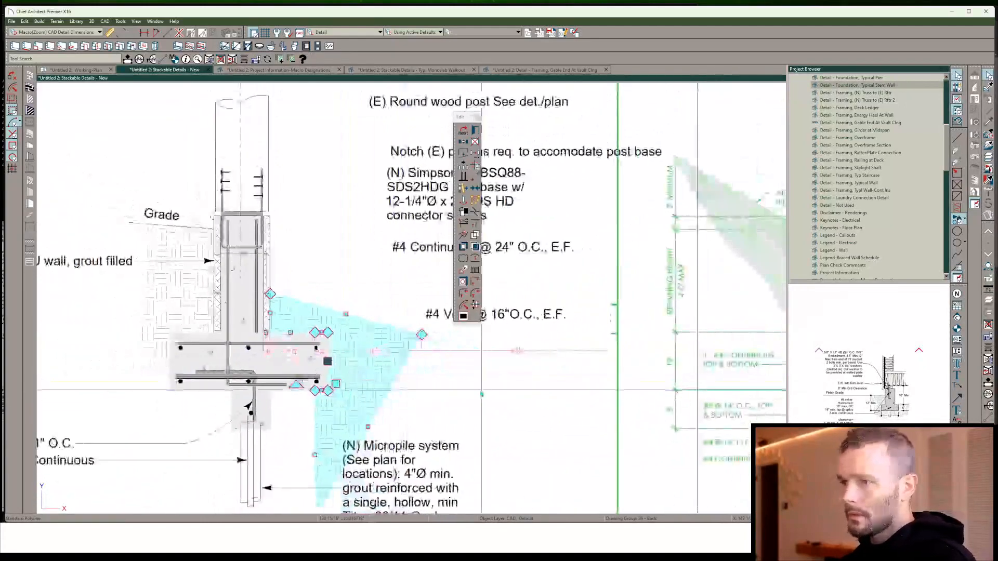
scroll(312, 312, "down", 4)
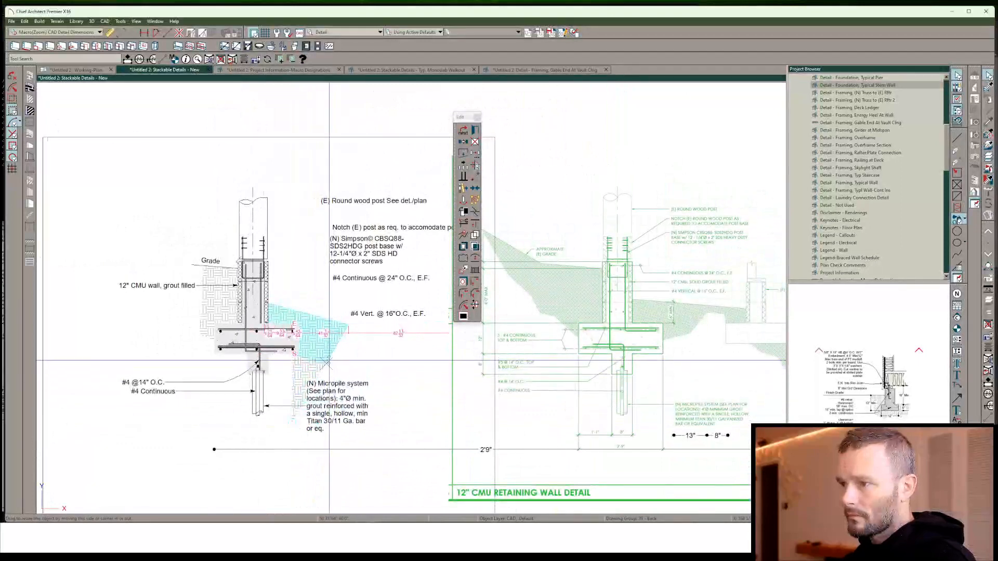
key("Escape")
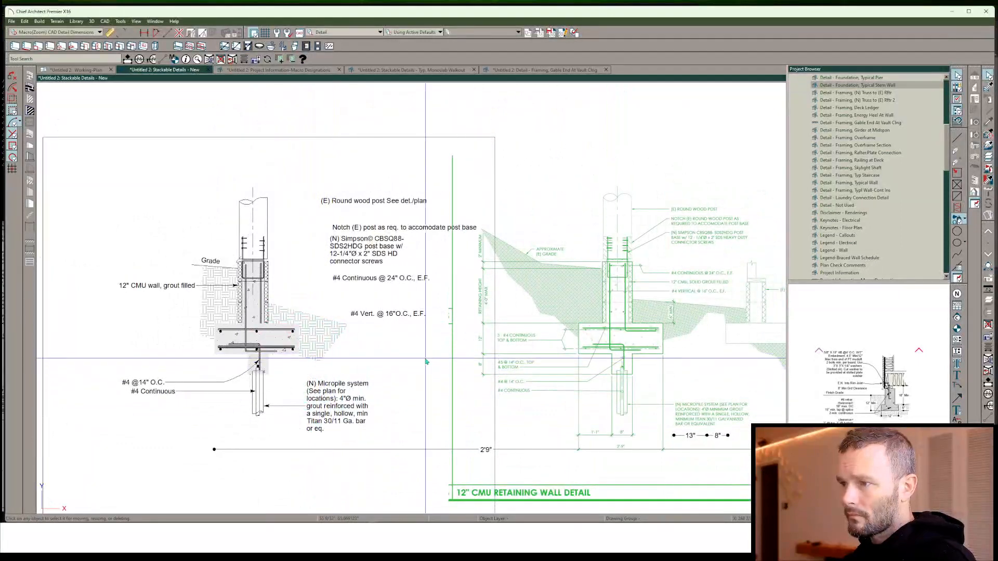
Copy the grade line to the wall's opposite face and stretch its free end to the new hatch's outer corner
scroll(426, 360, "left", 1)
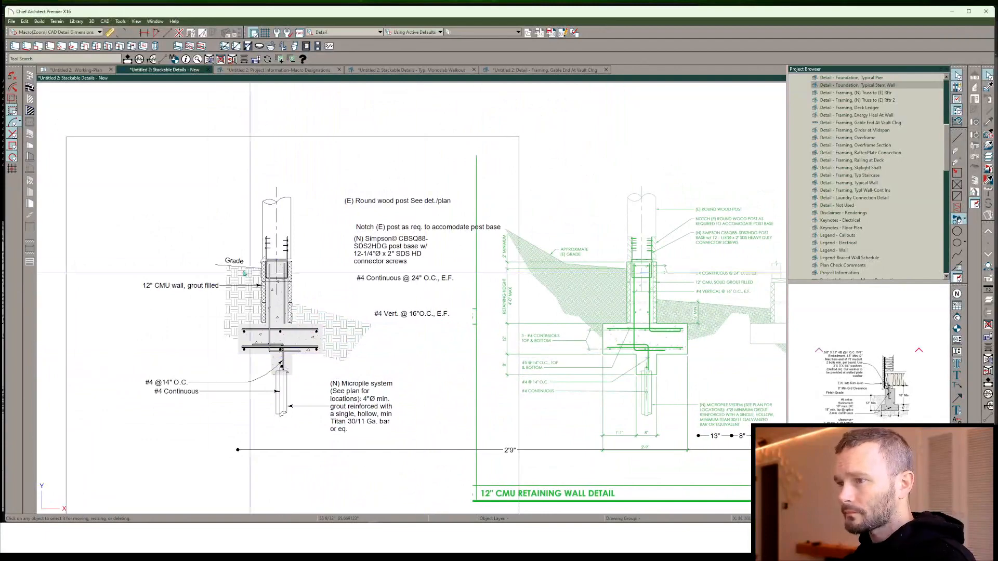
left_click(219, 267)
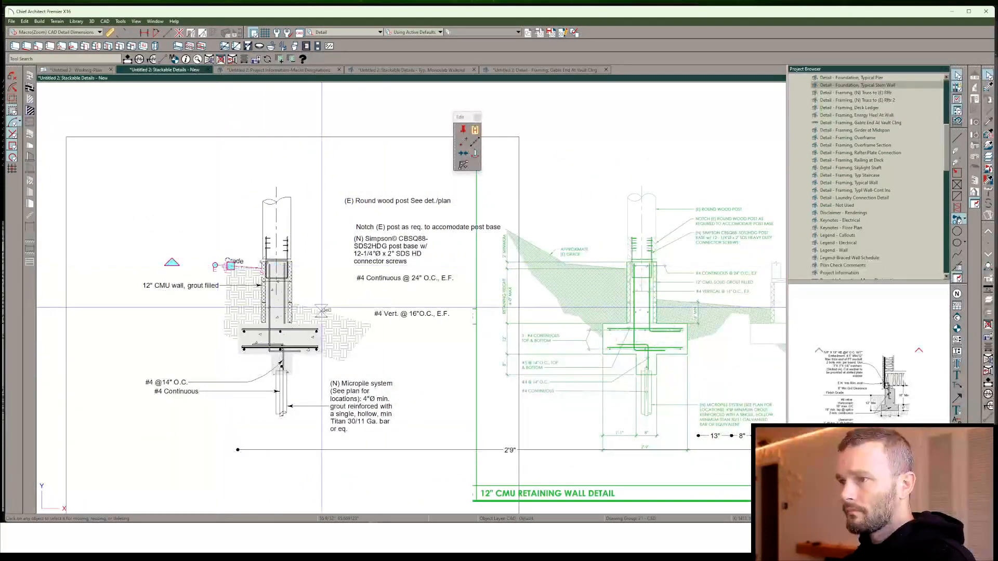
scroll(322, 310, "up", 2)
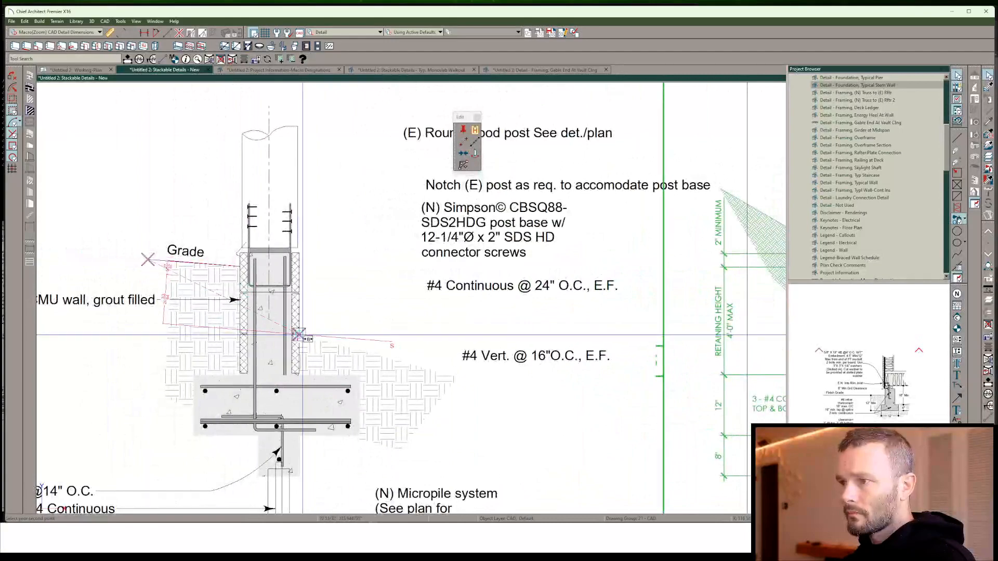
left_click(392, 343)
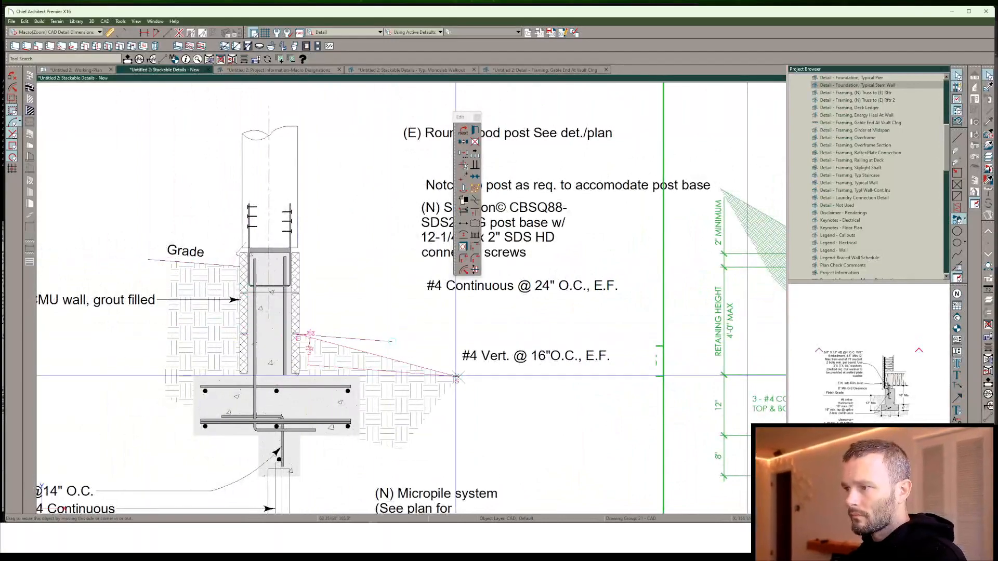
key("Escape")
Shorten the 2'9" dimension line and place it level below the micropile, centered under the footing
scroll(424, 323, "down", 3)
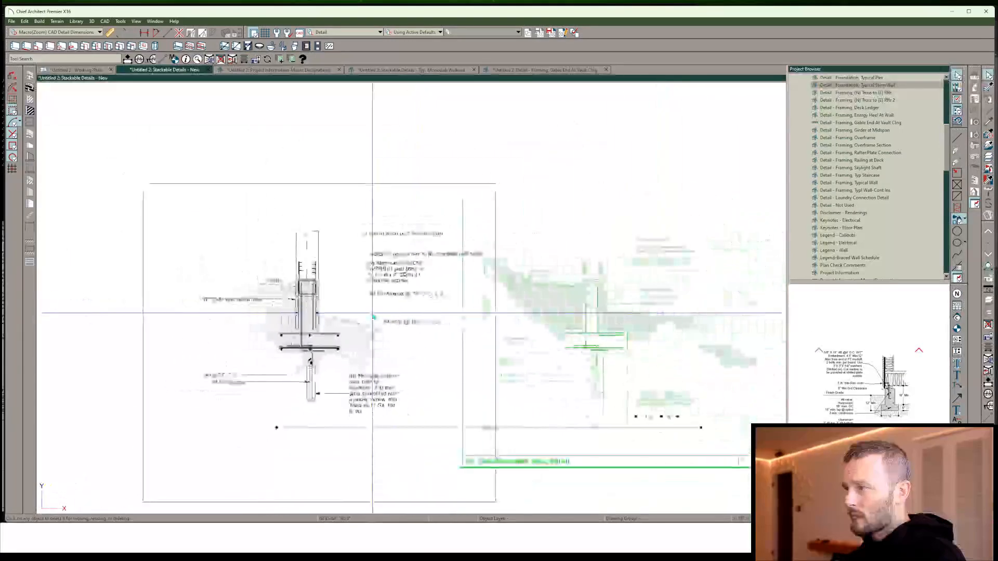
scroll(368, 307, "up", 5)
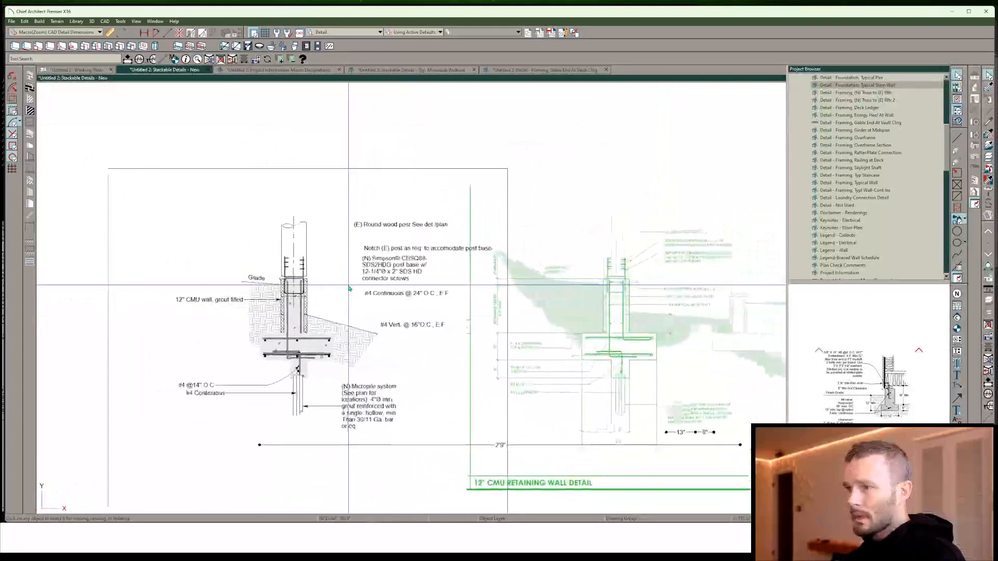
scroll(345, 209, "down", 2)
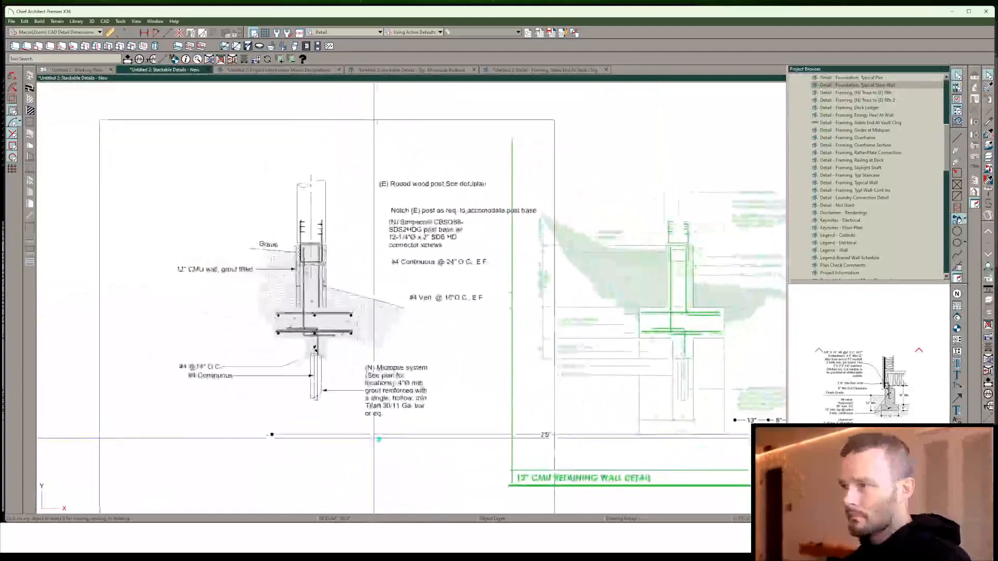
left_click(386, 437)
scroll(385, 395, "down", 2)
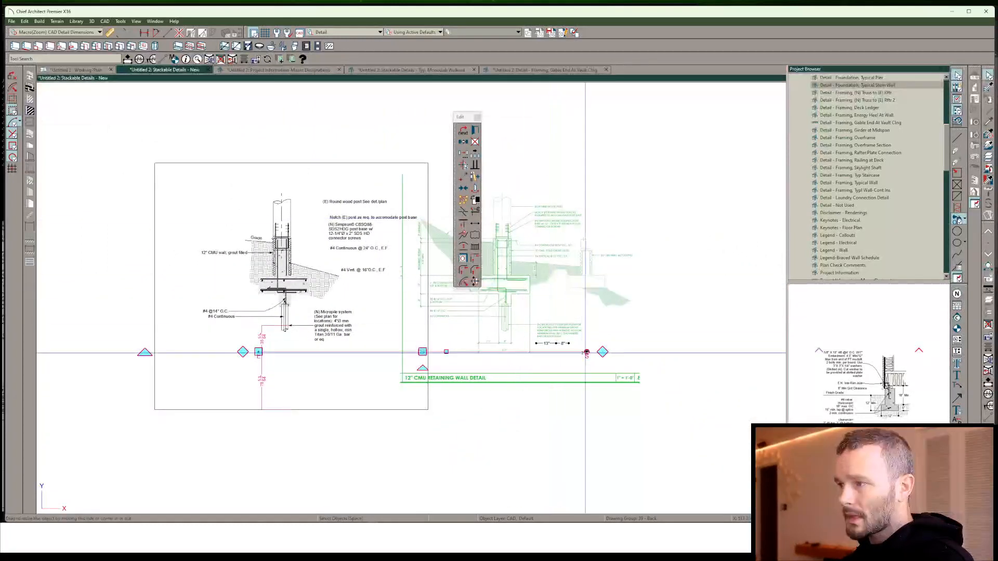
left_click_drag(587, 353, 341, 401)
scroll(345, 352, "up", 2)
scroll(348, 375, "up", 1)
scroll(356, 282, "up", 2)
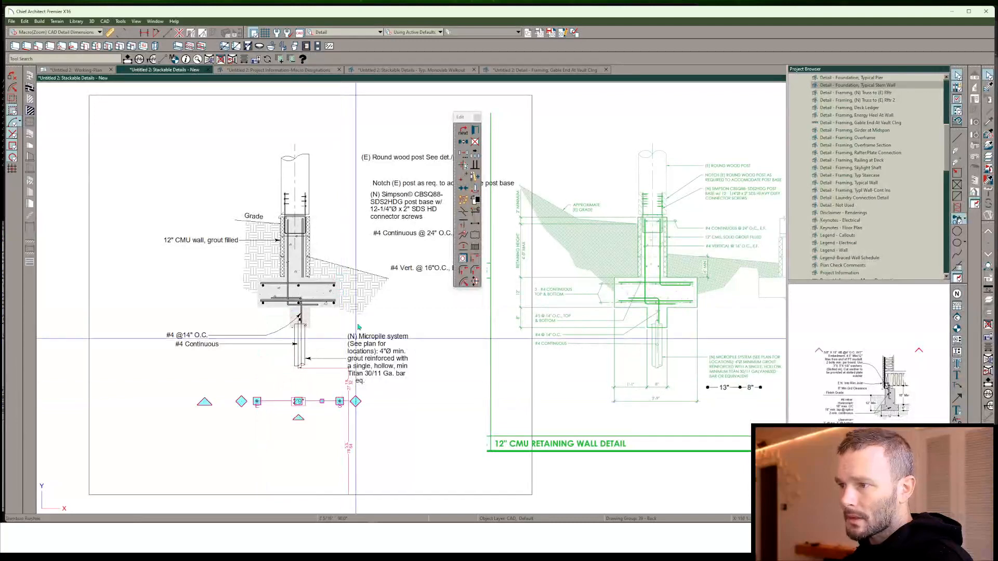
mouse_move(257, 401)
left_mouse_down()
mouse_move(257, 292)
mouse_move(257, 401)
left_mouse_up()
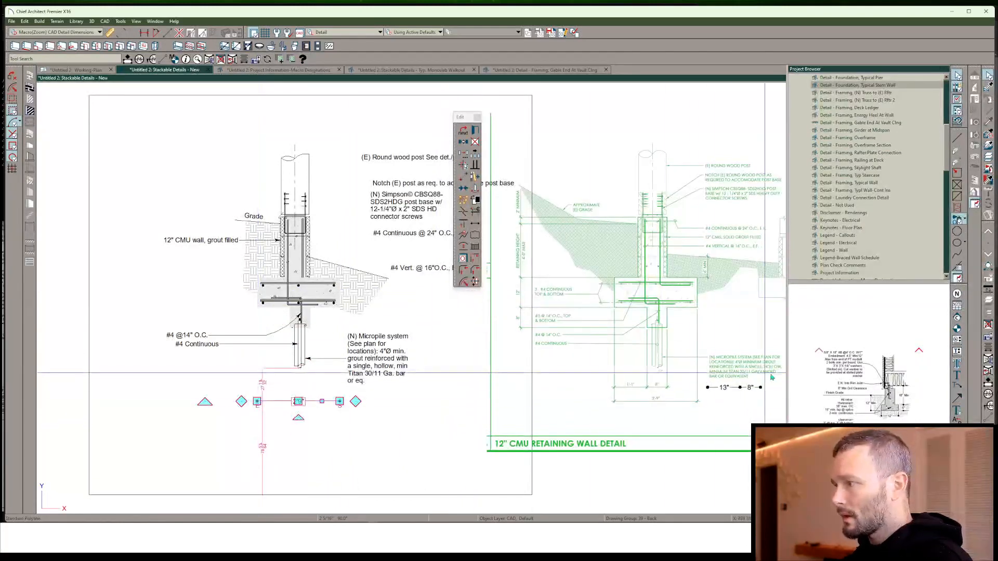
Move the 13" and 8" dimensions from beside the reference to just above the 2'9" dimension, aligned with its starting end
left_click(730, 387)
left_click_drag(730, 388, 285, 391)
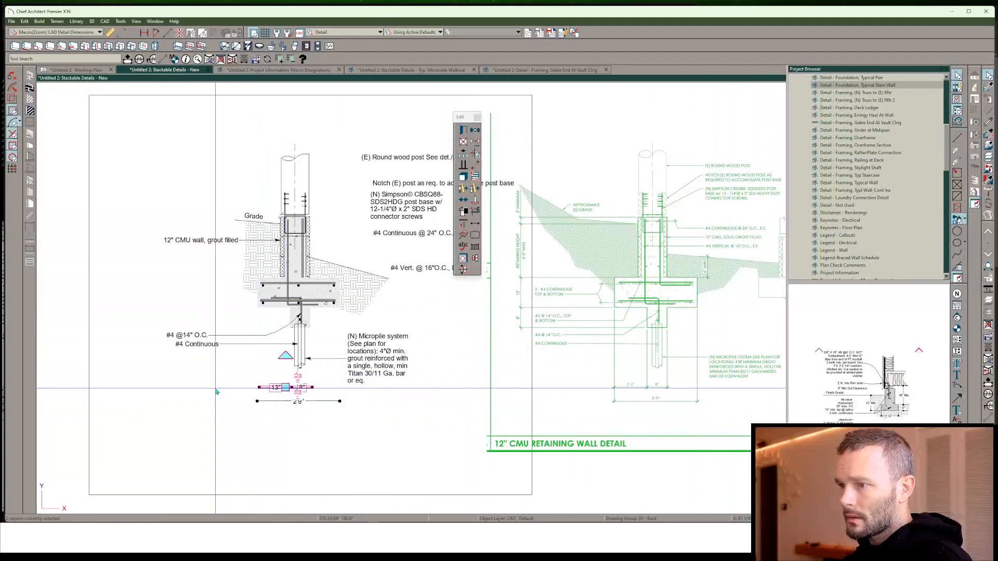
key("m")
left_click(259, 384)
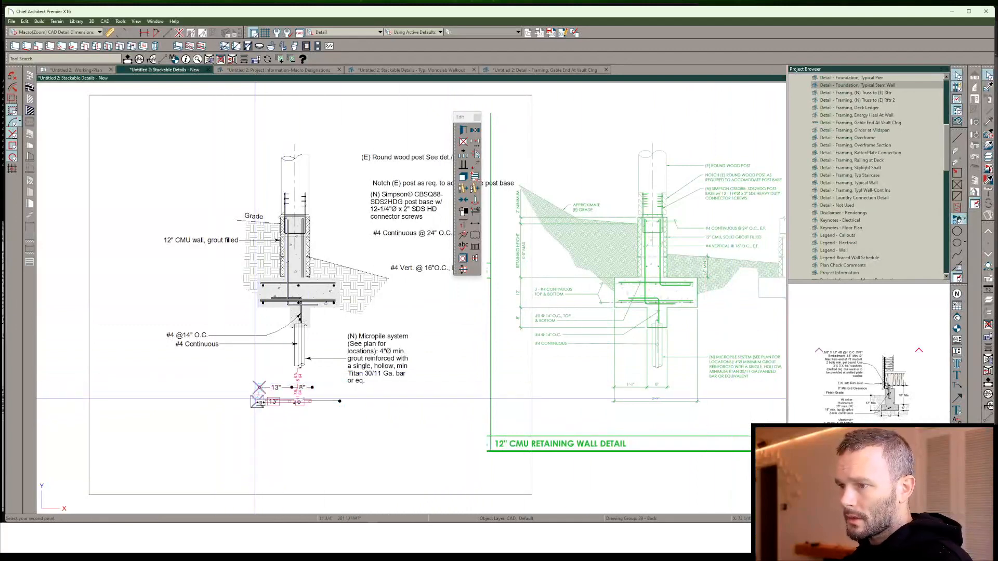
left_click(256, 401)
left_click_drag(282, 389, 286, 388)
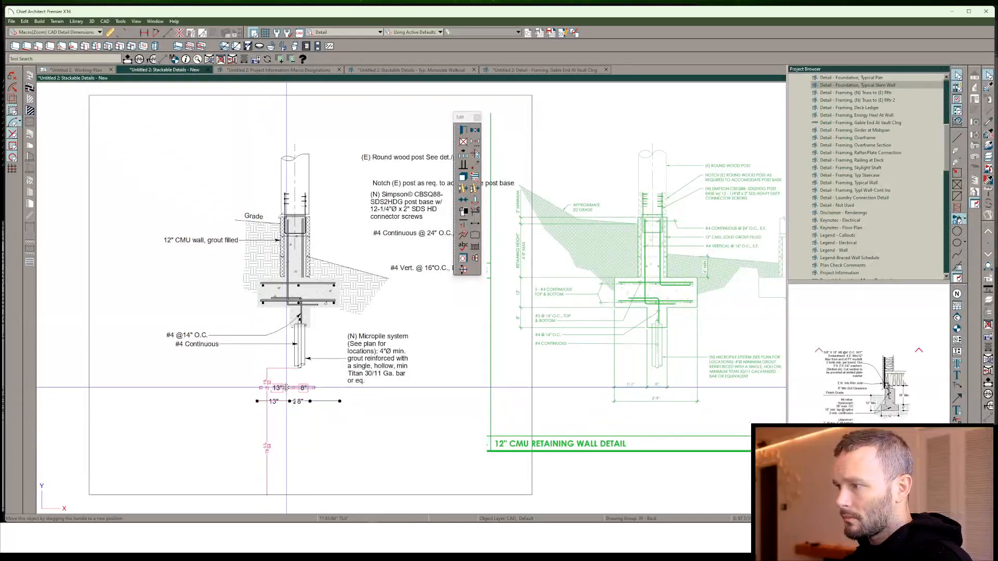
left_click(384, 401)
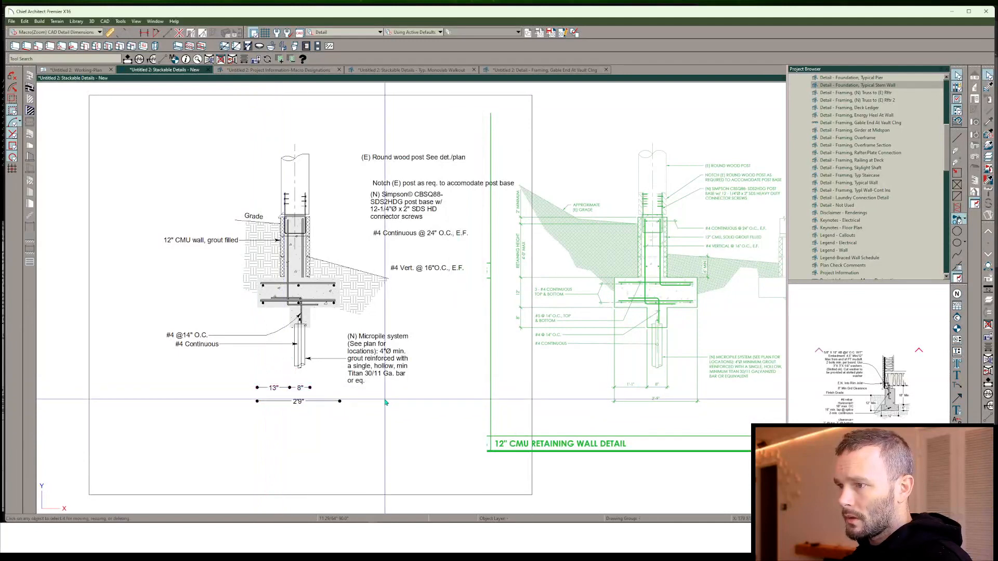
Draw a vertical extension line at one end of the 2'9" dimension, reaching up toward the footing, and copy it to the other end
key("l")
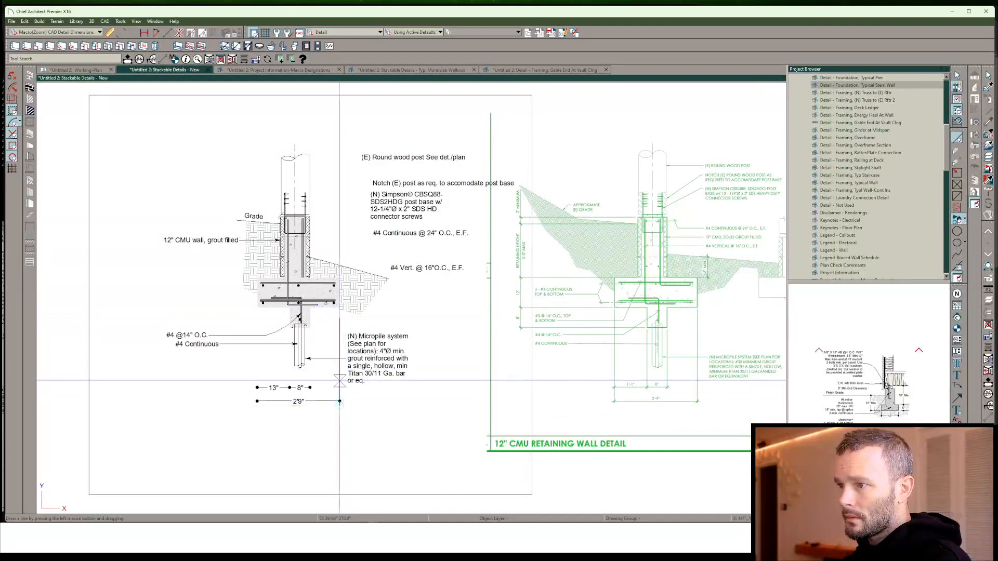
left_click(340, 381)
key("c")
key("r")
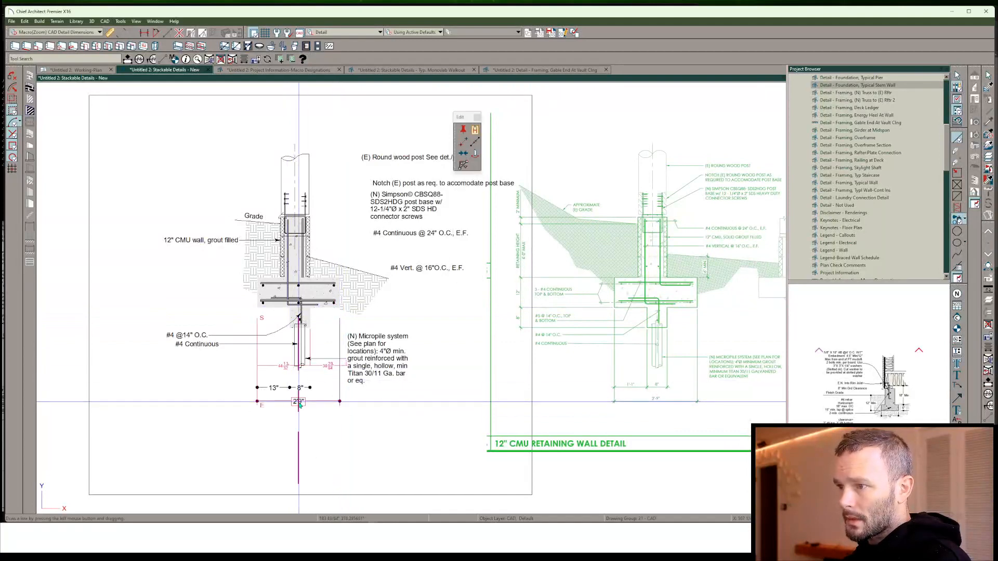
left_click(298, 405)
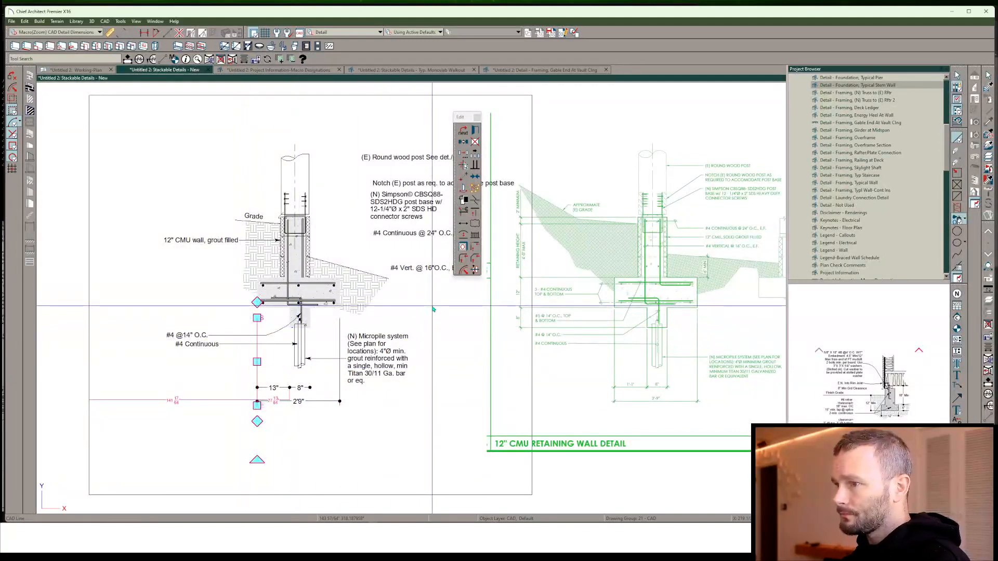
key("Escape")
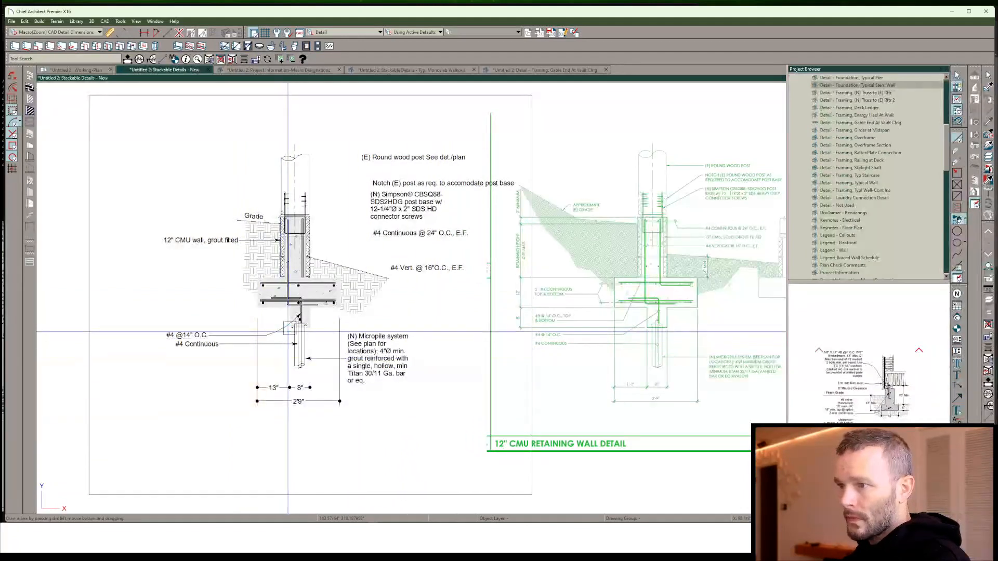
Draw a vertical extension line at the point shared by the 13" and 8" dimensions and copy it to the 8" dimension's outer end
key("l")
scroll(288, 332, "up", 2)
left_click_drag(291, 335, 288, 361)
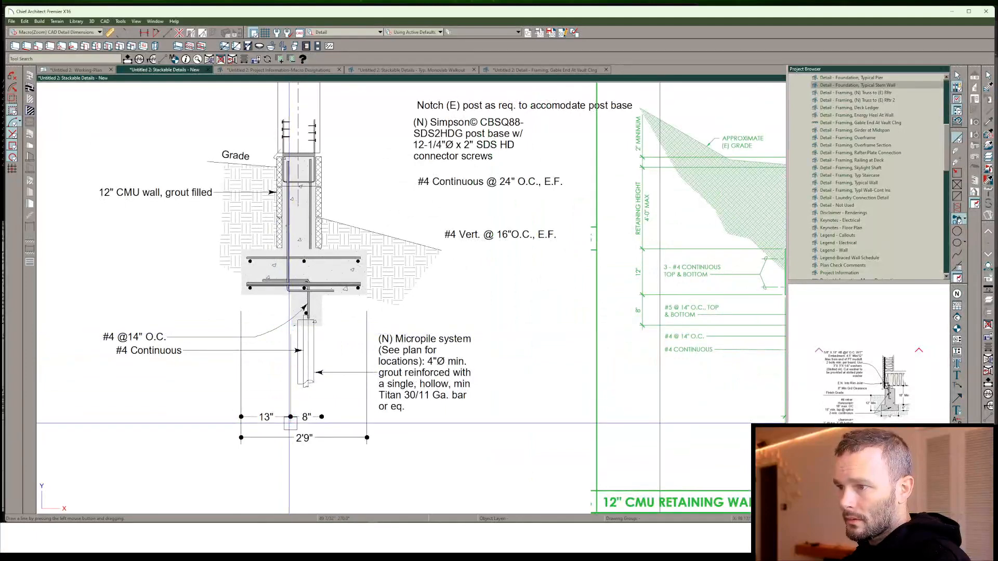
left_click(292, 398)
mouse_move(291, 336)
left_mouse_down()
mouse_move(317, 341)
mouse_move(309, 322)
left_mouse_up()
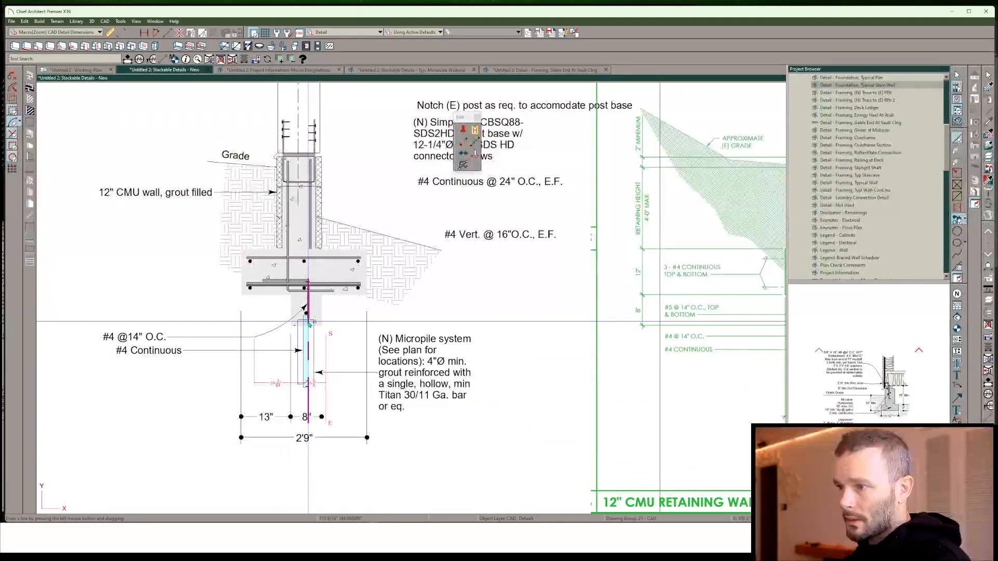
scroll(318, 375, "up", 3)
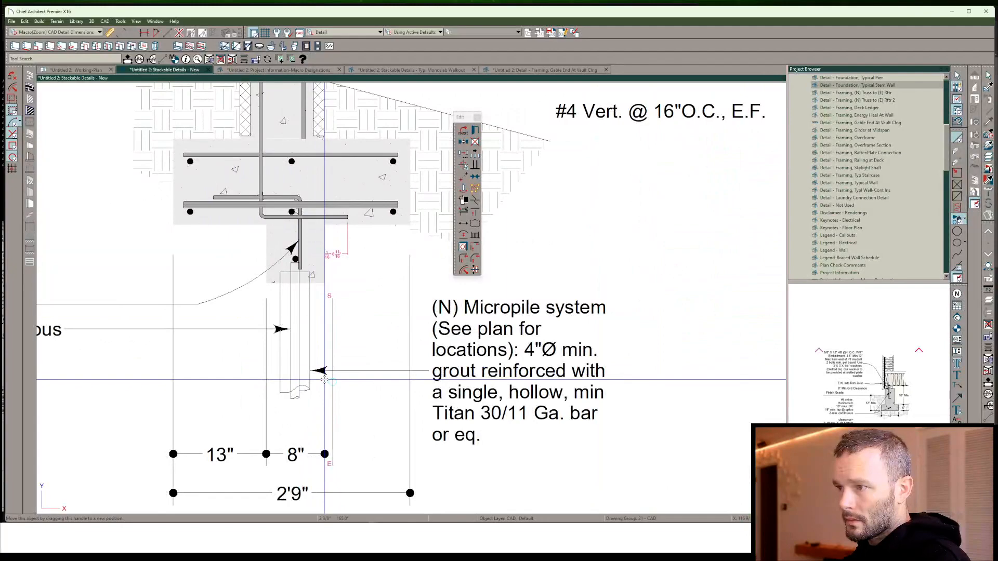
left_click_drag(325, 380, 324, 379)
left_click(385, 349)
scroll(385, 349, "down", 5)
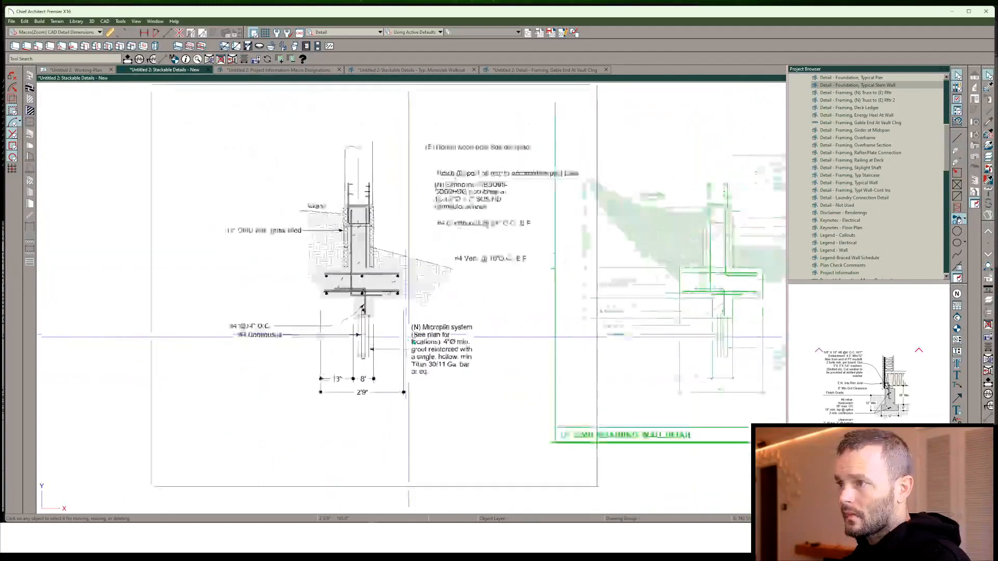
Review the redrawn wall, footing, rebar and hatching against the reference detail
middle_click_drag(511, 298, 406, 333)
scroll(406, 333, "down", 1)
scroll(406, 333, "up", 1)
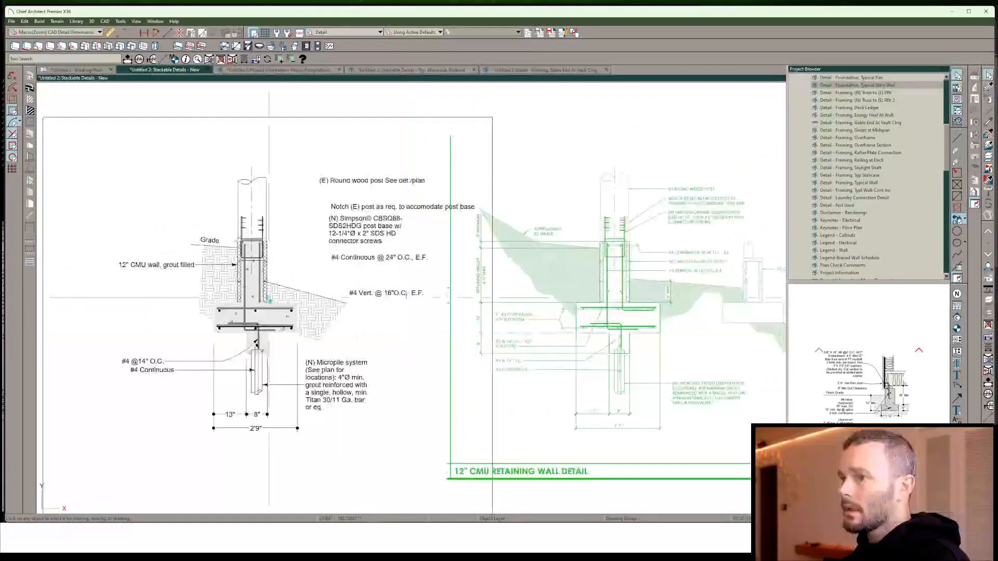
scroll(250, 286, "up", 3)
scroll(334, 235, "down", 2)
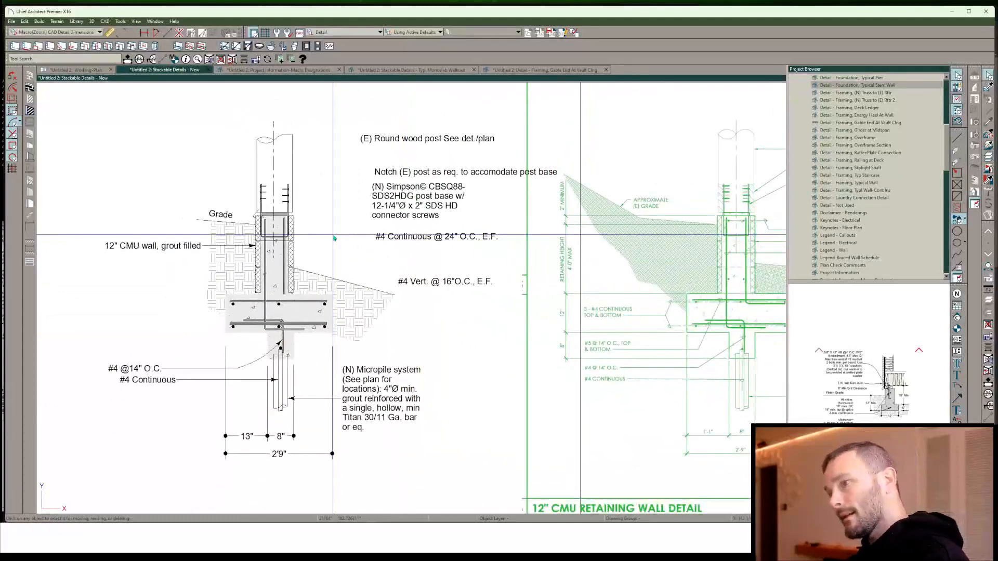
scroll(236, 271, "up", 2)
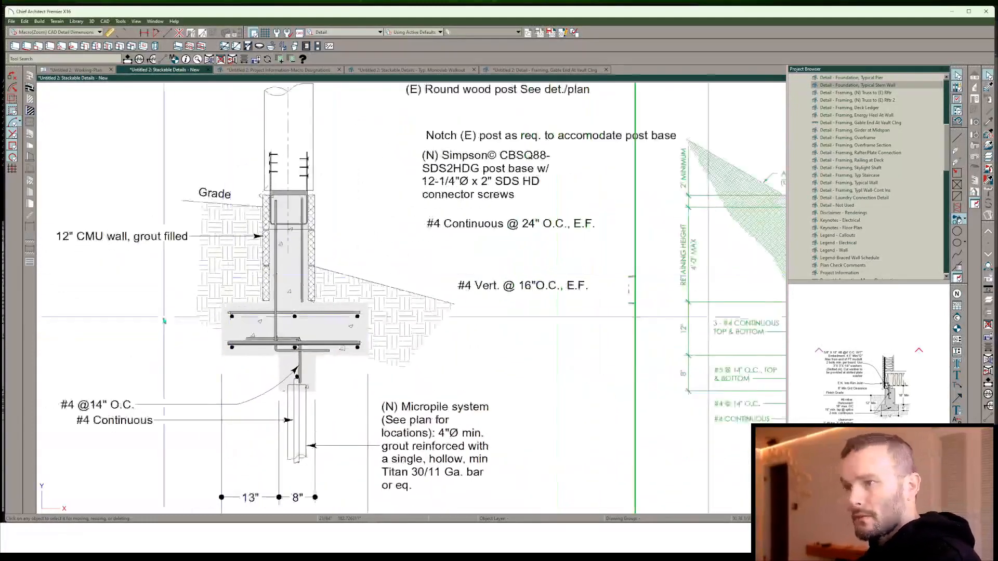
mouse_move(156, 332)
middle_mouse_down()
mouse_move(154, 352)
mouse_move(186, 395)
middle_mouse_up()
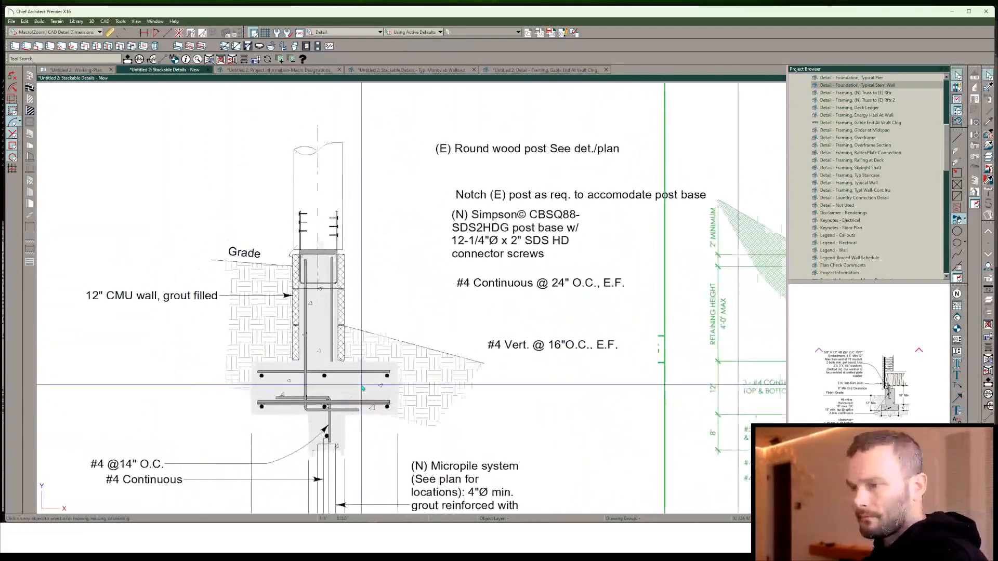
scroll(362, 388, "up", 3)
scroll(362, 388, "down", 4)
scroll(363, 388, "up", 2)
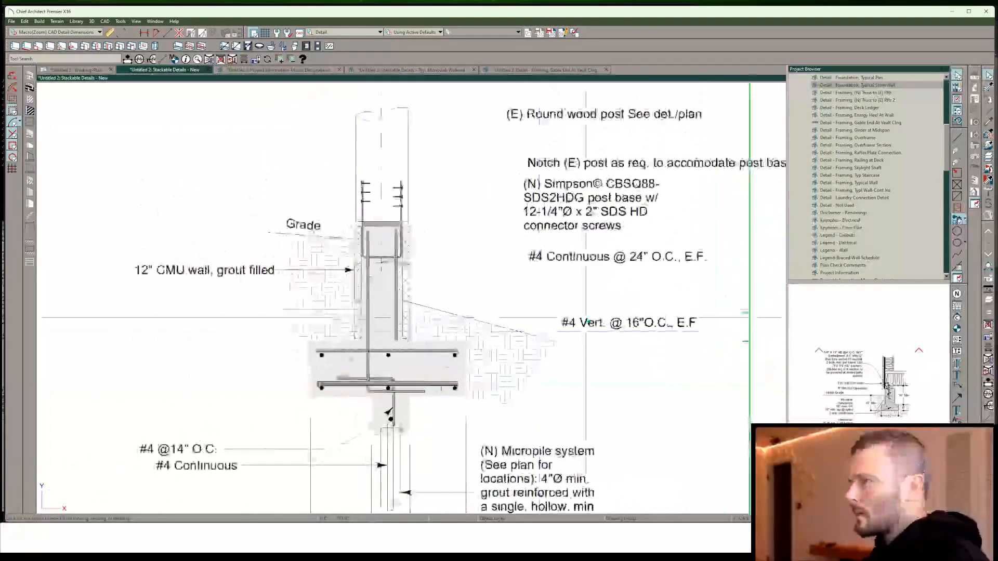
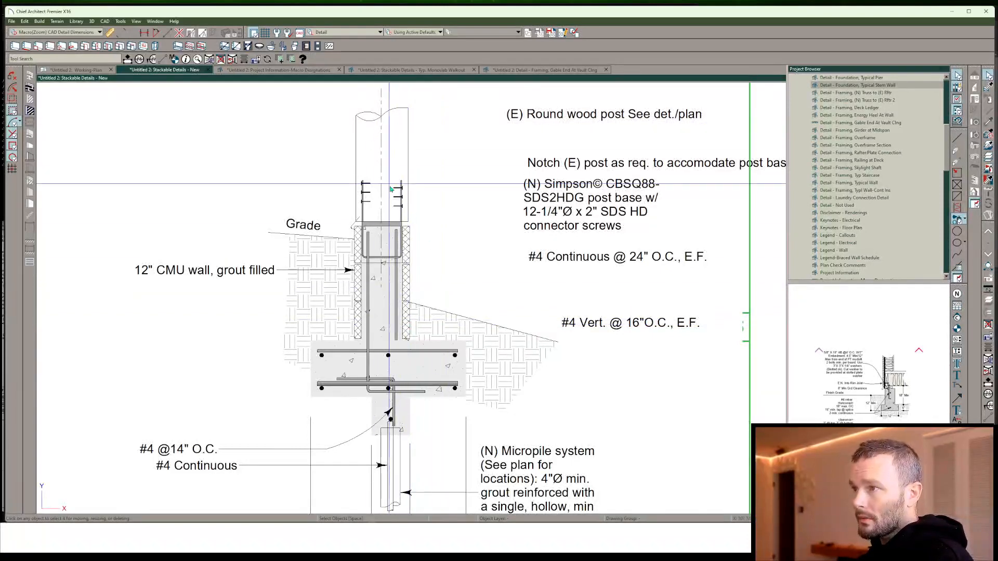
left_click(406, 238)
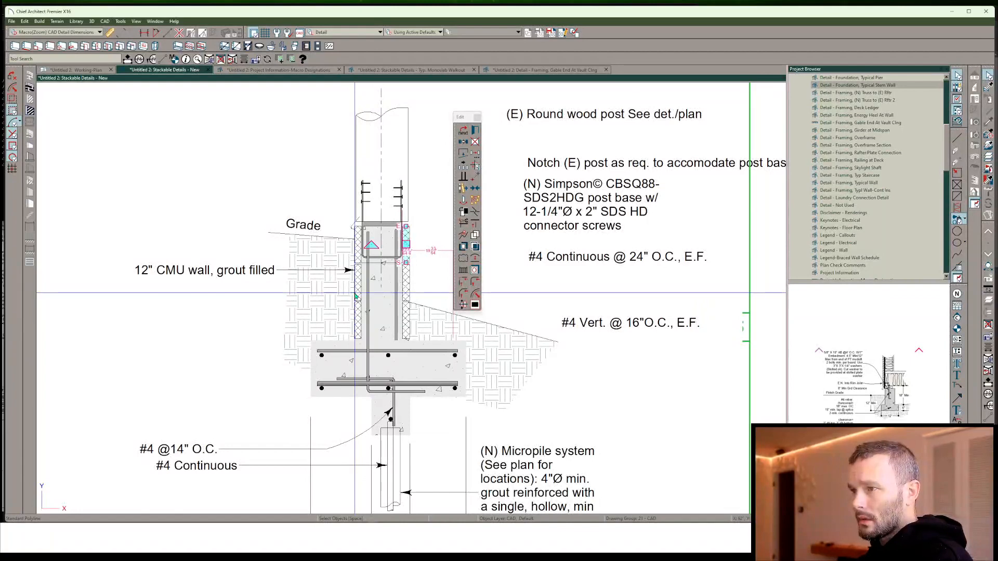
left_click(382, 226, "shift")
scroll(363, 241, "up", 5)
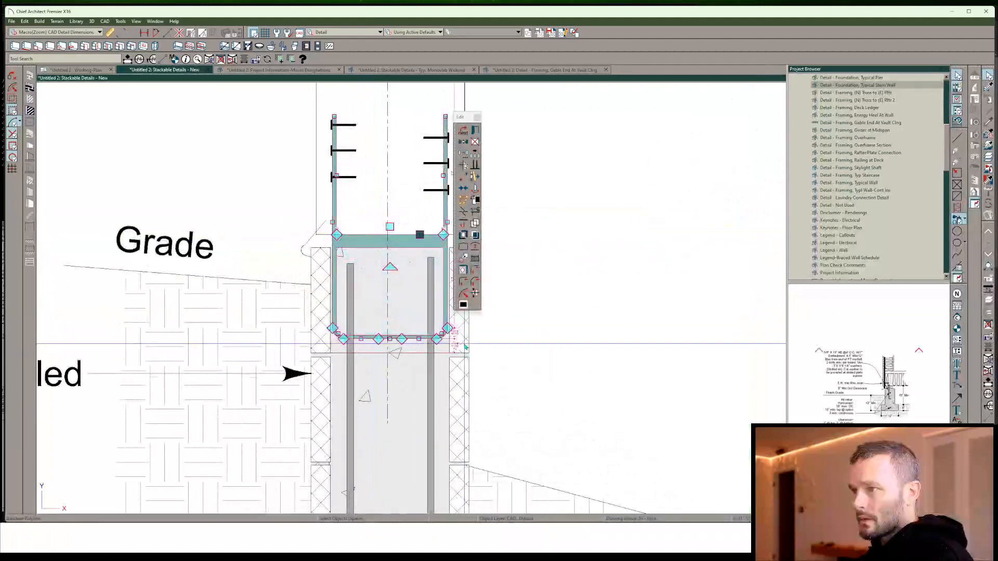
left_click(466, 347)
left_click_drag(322, 338, 324, 401)
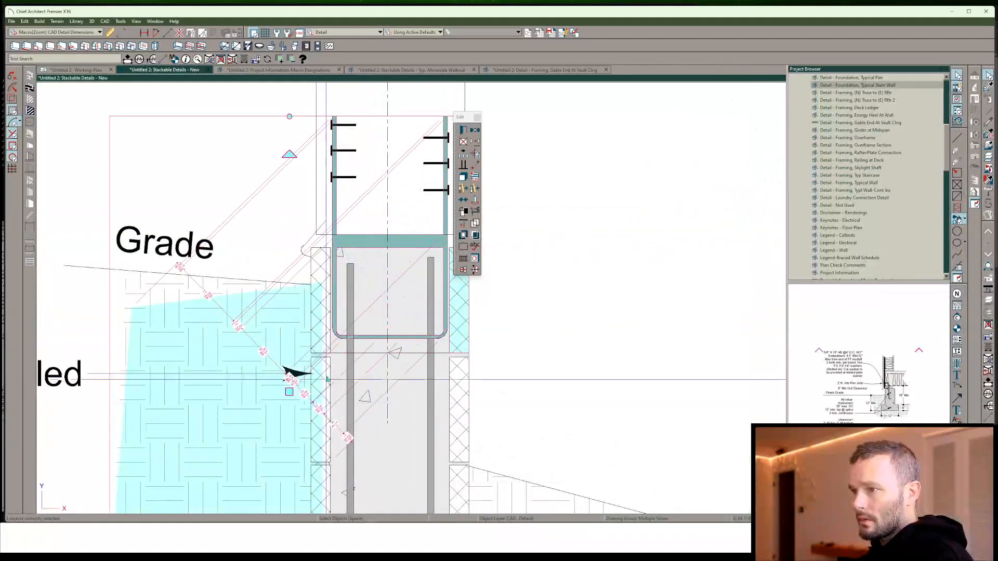
left_click(320, 314, "shift")
left_click(302, 341, "shift")
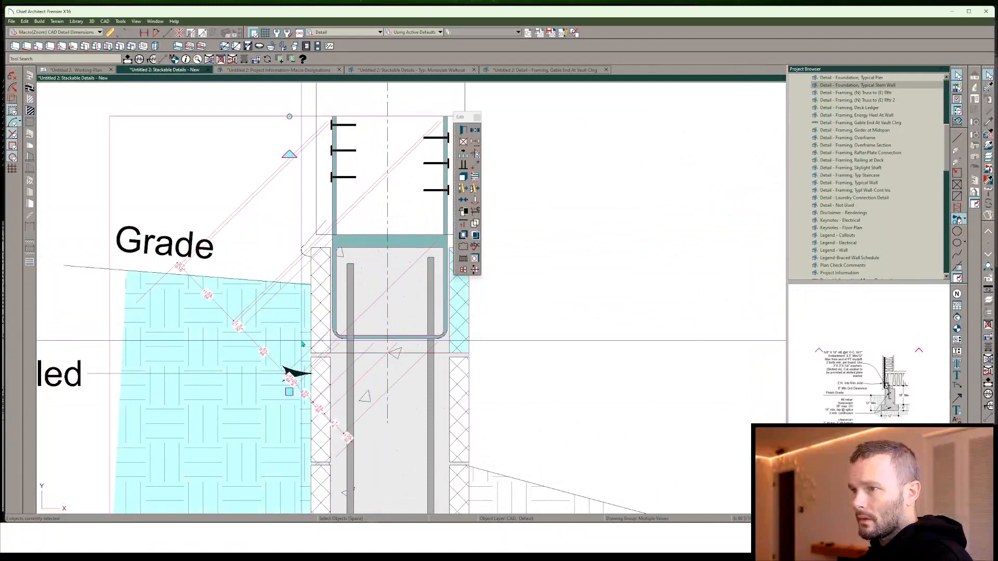
left_click(313, 341)
left_click(320, 331)
scroll(318, 332, "down", 1)
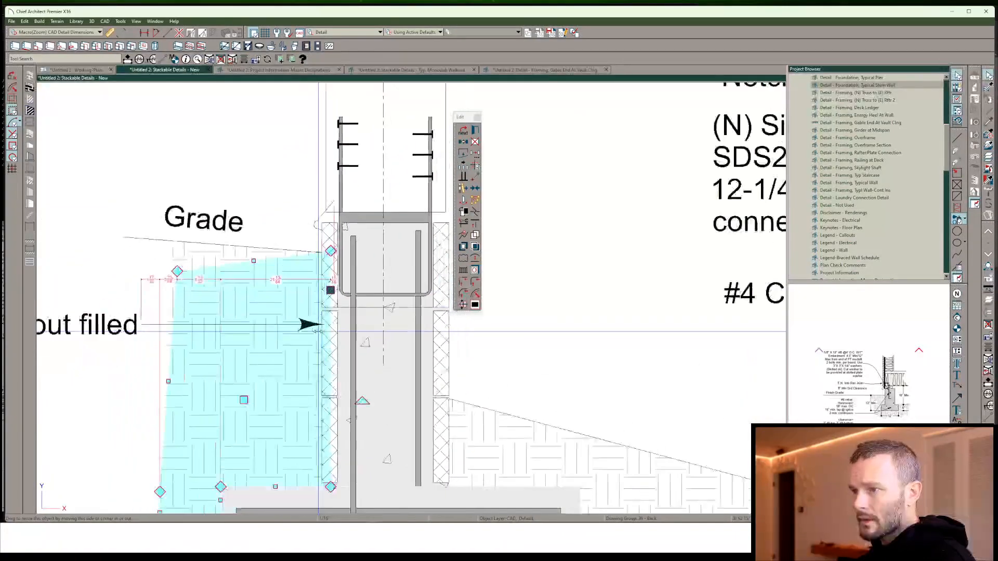
scroll(318, 332, "down", 2)
key("Escape")
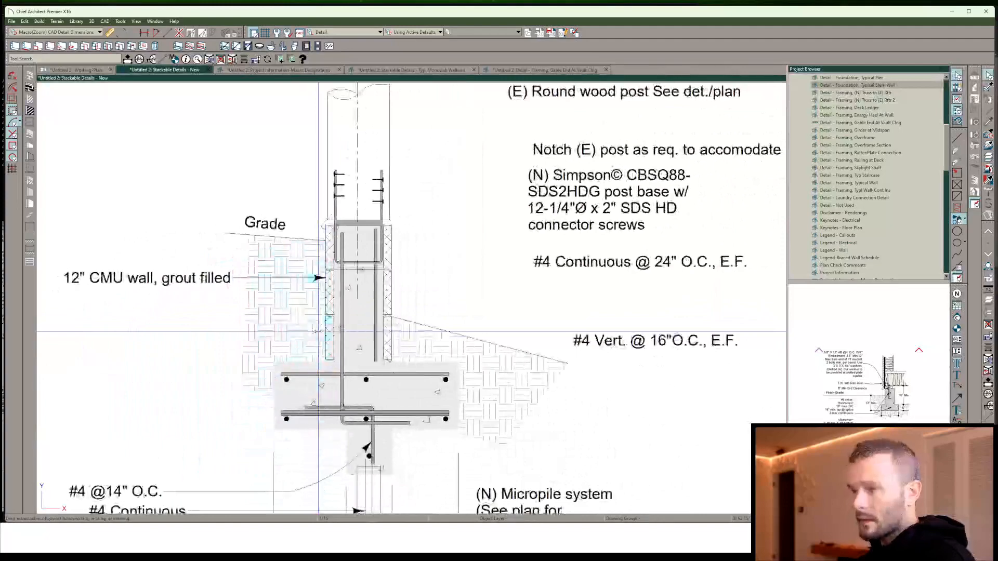
Copy the CMU blocks of both wall faces, the post base, the wall grout and the footing shapes together to empty space outside the detail frame
scroll(315, 331, "up", 3)
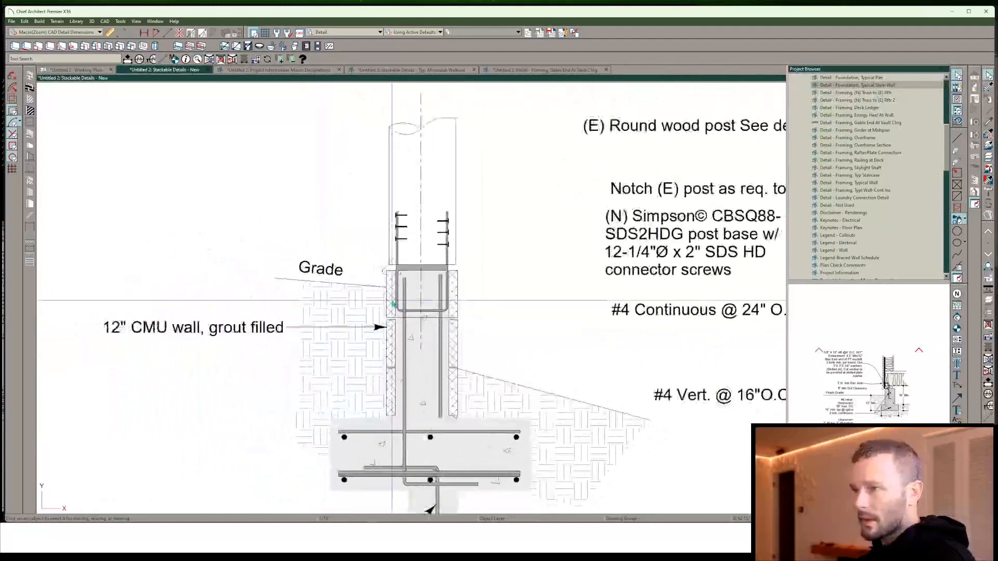
left_click(382, 318)
scroll(380, 321, "up", 1)
left_click(380, 357, "shift")
left_click(380, 420, "shift")
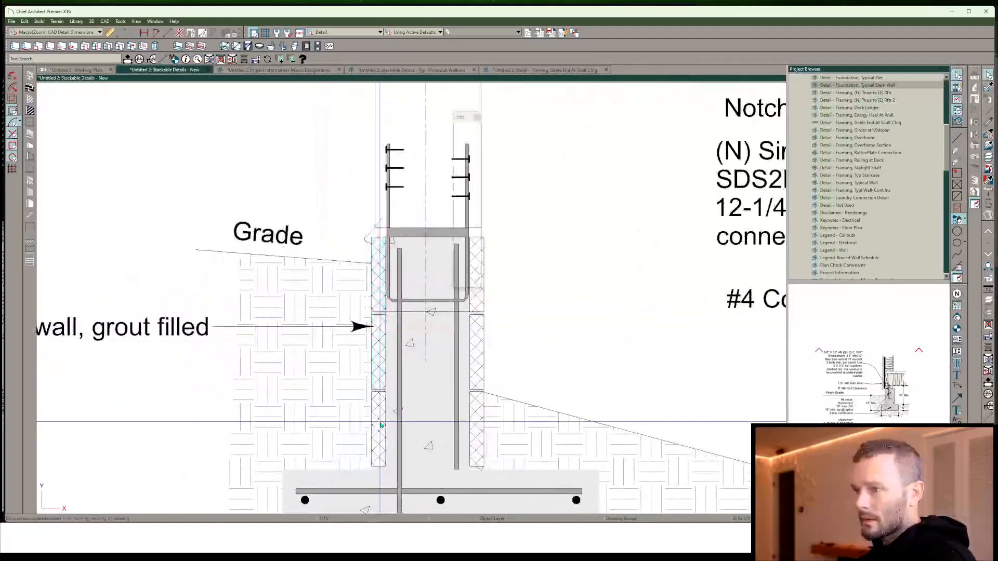
scroll(478, 367, "down", 1)
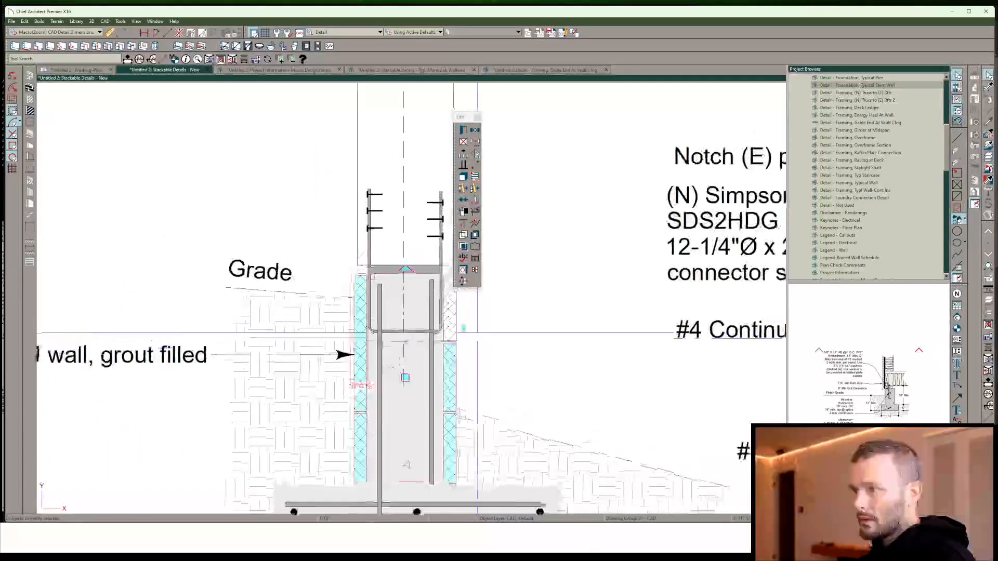
left_click(433, 280, "shift")
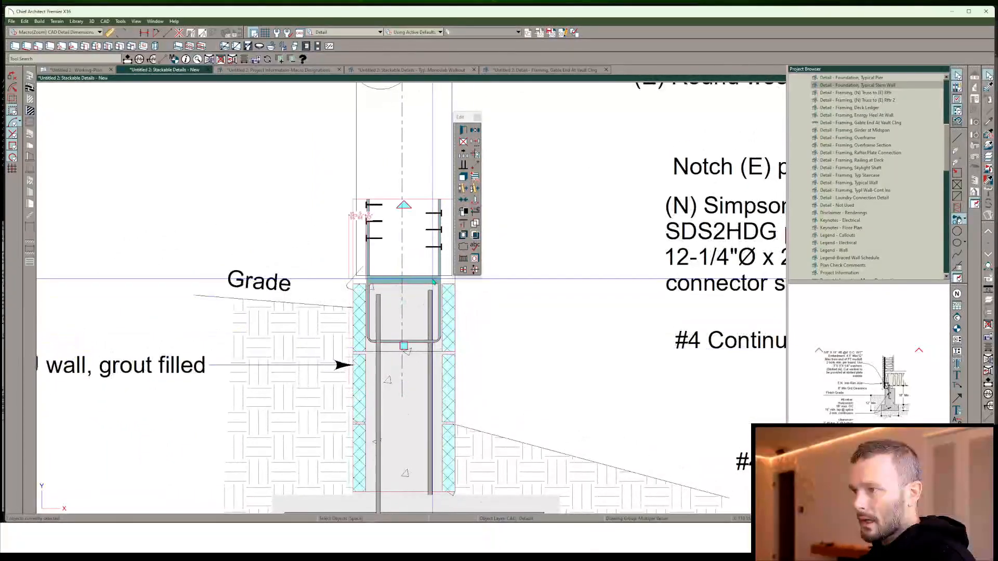
middle_click_drag(404, 435, 342, 252)
left_click(368, 336, "shift")
left_click(399, 386, "shift")
scroll(399, 386, "down", 4)
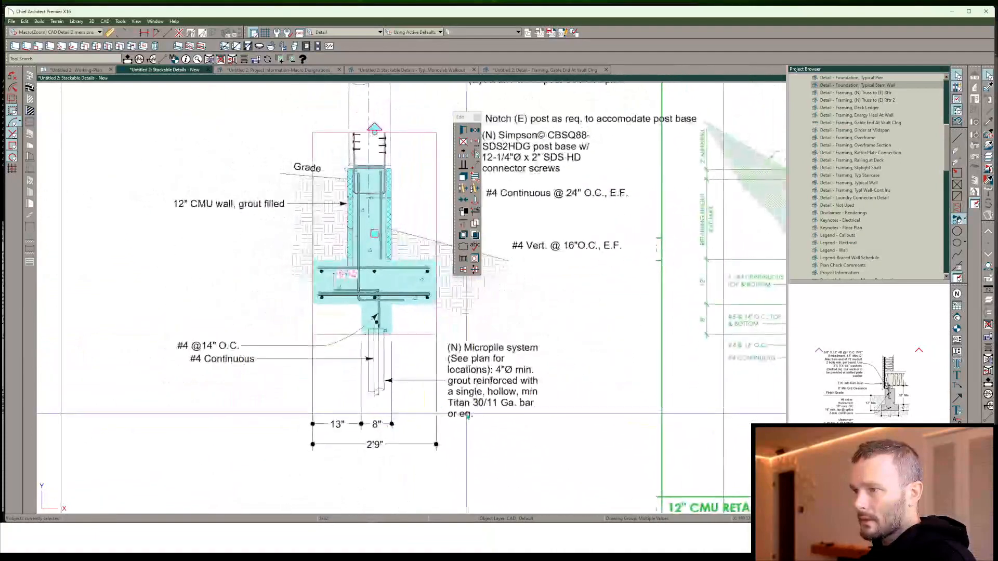
scroll(467, 416, "down", 3)
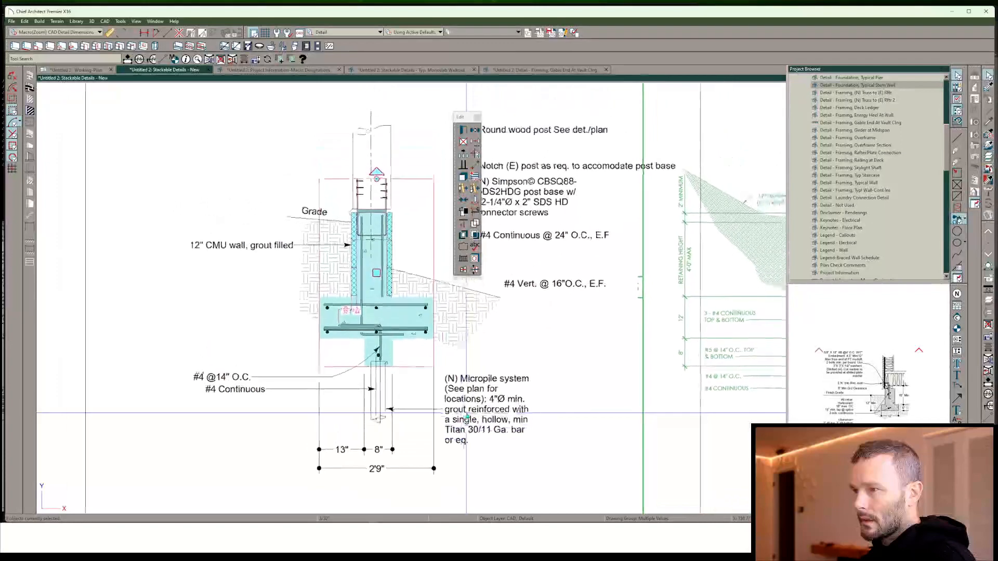
scroll(467, 416, "down", 5)
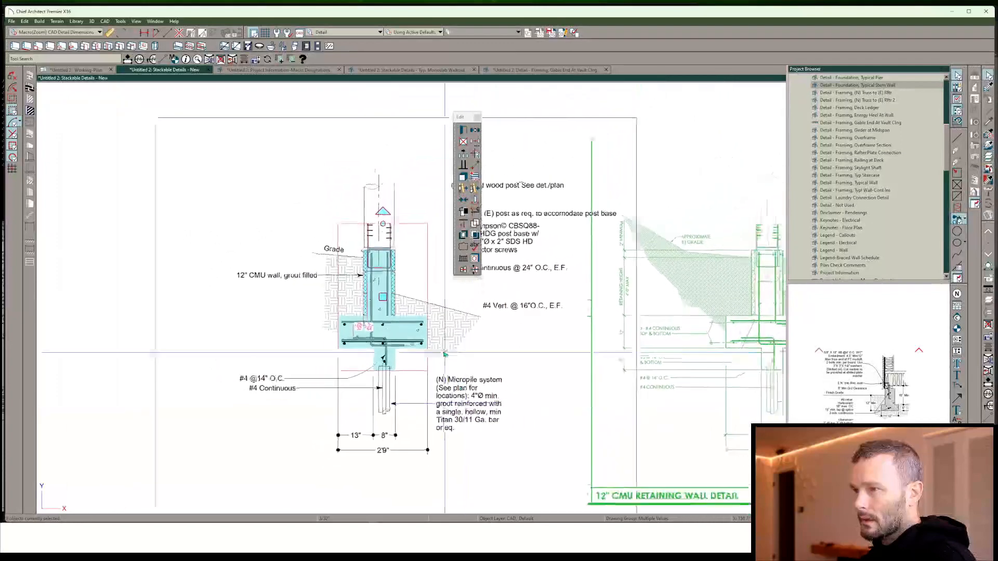
left_click_drag(397, 300, 187, 299)
middle_click_drag(201, 292, 215, 297)
middle_click_drag(417, 263, 446, 267)
Union the overlapping copied CMU, post base, grout and footing shapes without retaining the original objects
left_click(476, 223)
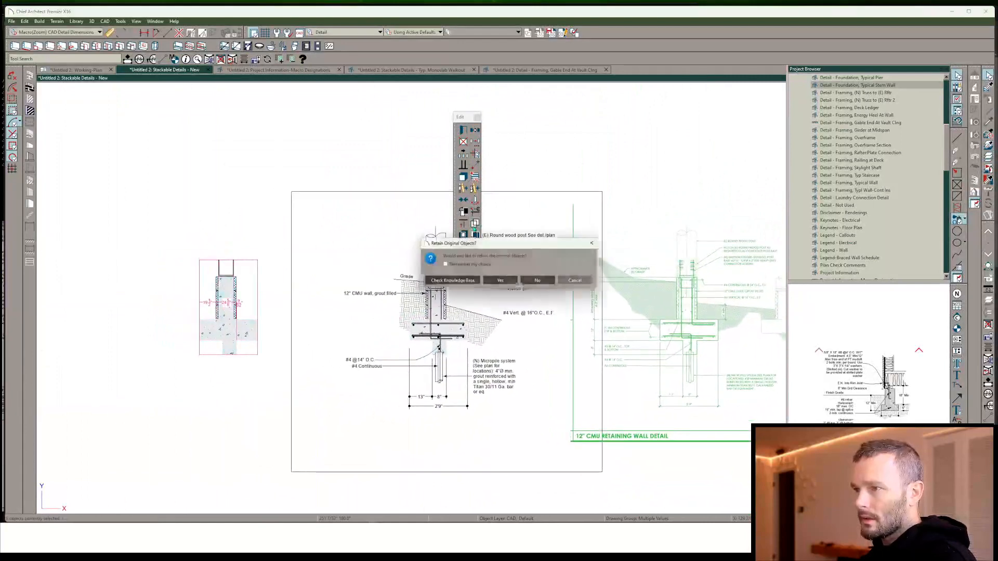
left_click(543, 283)
key("Escape")
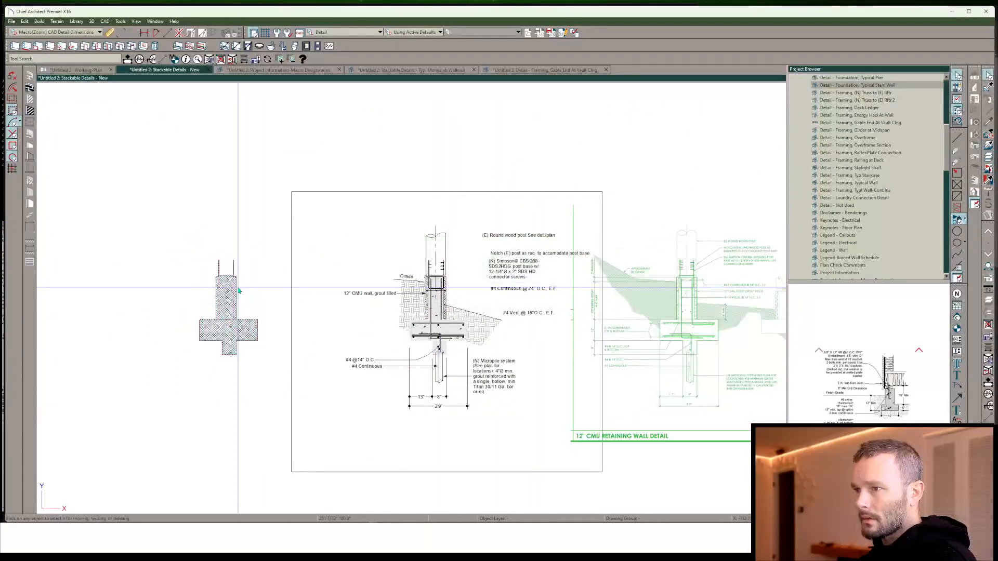
Union the copied wall and post base polyline with the footing polyline into one outline, discarding the originals
left_click(226, 307)
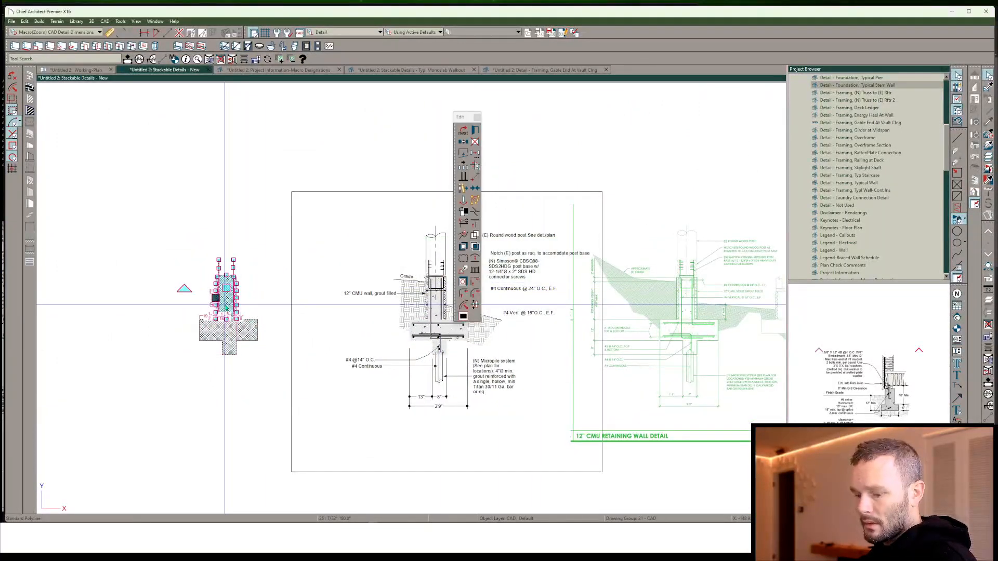
left_click(243, 328)
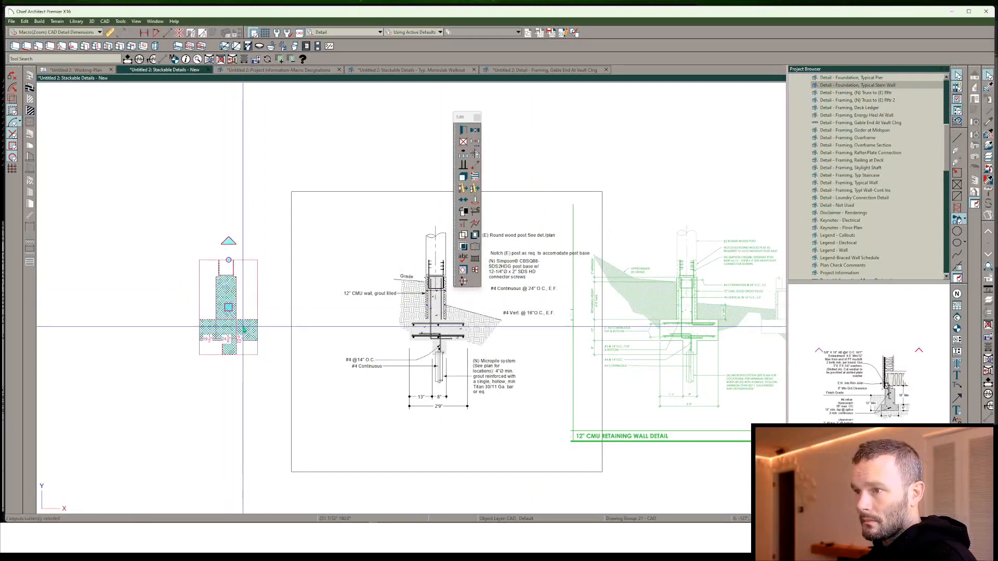
scroll(232, 327, "up", 3)
left_click(232, 304)
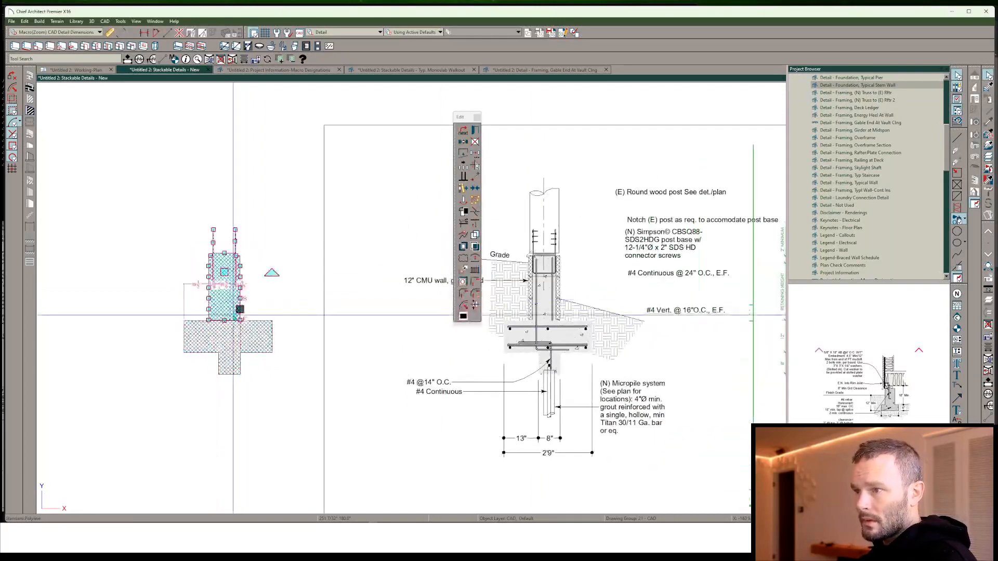
left_click(474, 236)
left_click(264, 331)
left_click(541, 282)
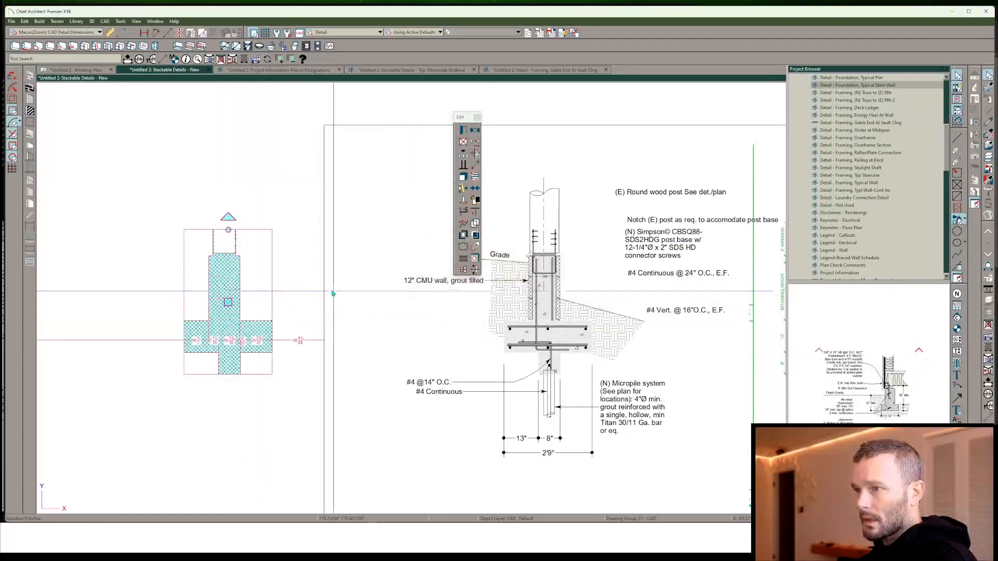
Set the merged wall and footing outline's fill to No Pattern
key("ctrl+e")
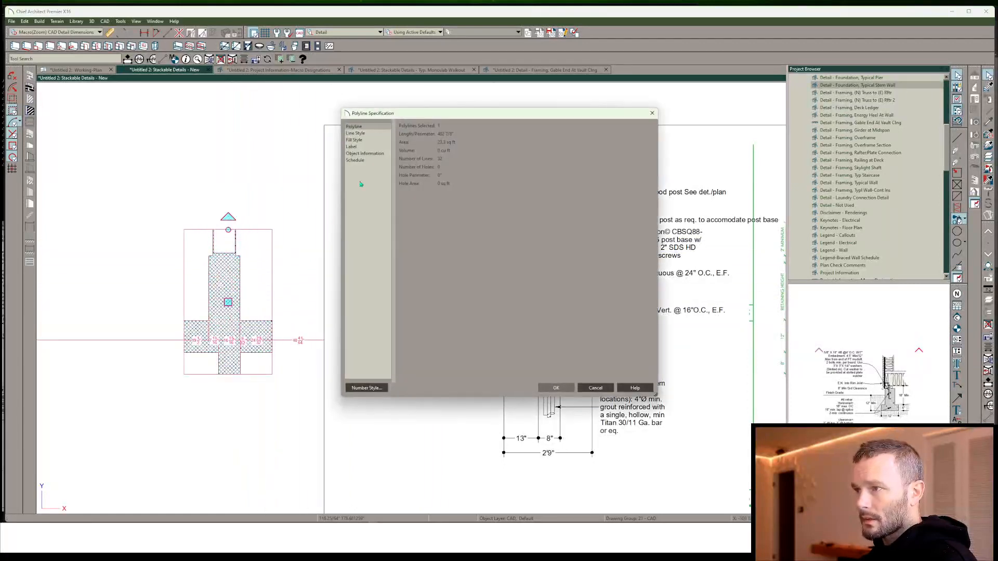
left_click(357, 140)
left_click(457, 136)
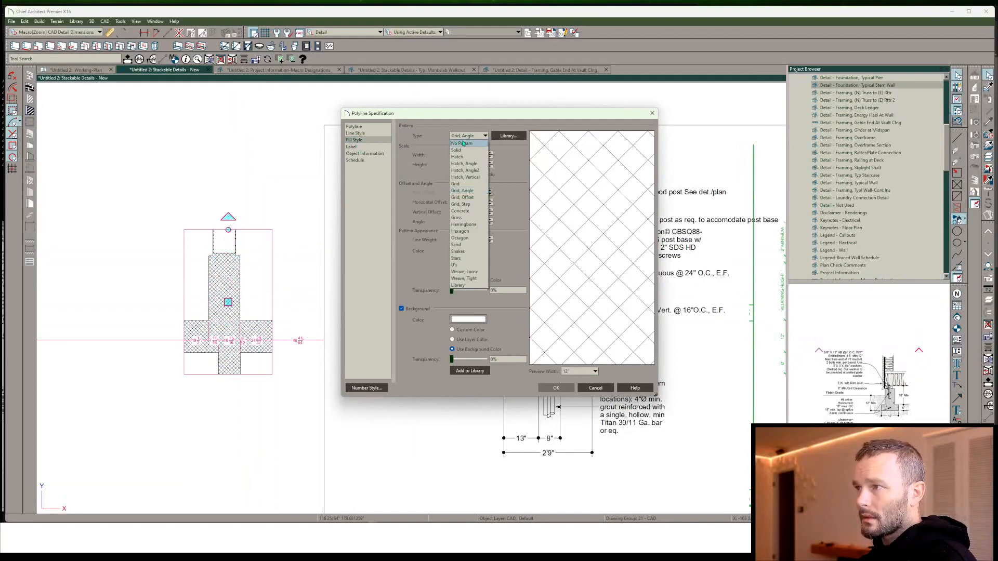
left_click(464, 144)
left_click(468, 135)
left_click(457, 149)
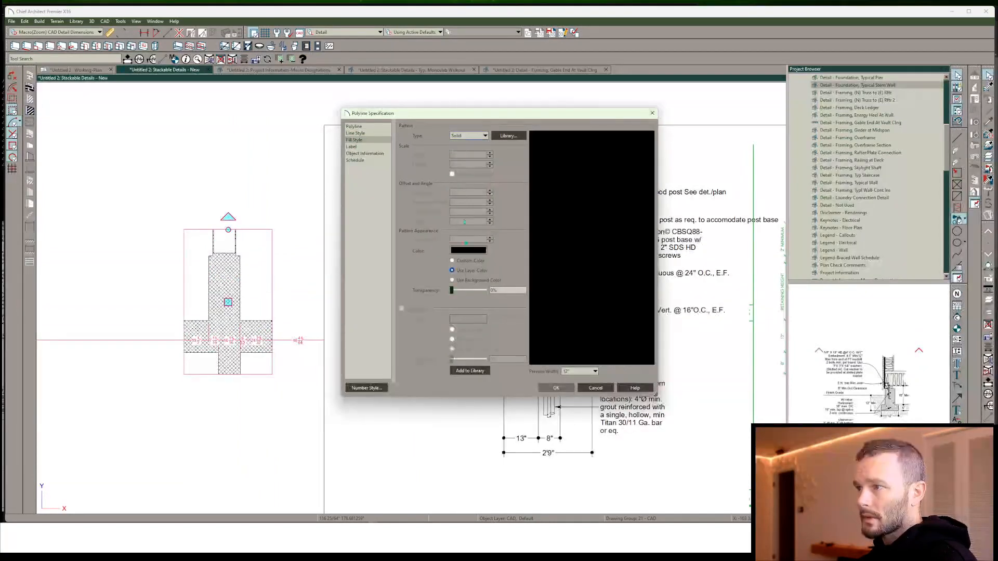
left_click(470, 135)
left_click(466, 235)
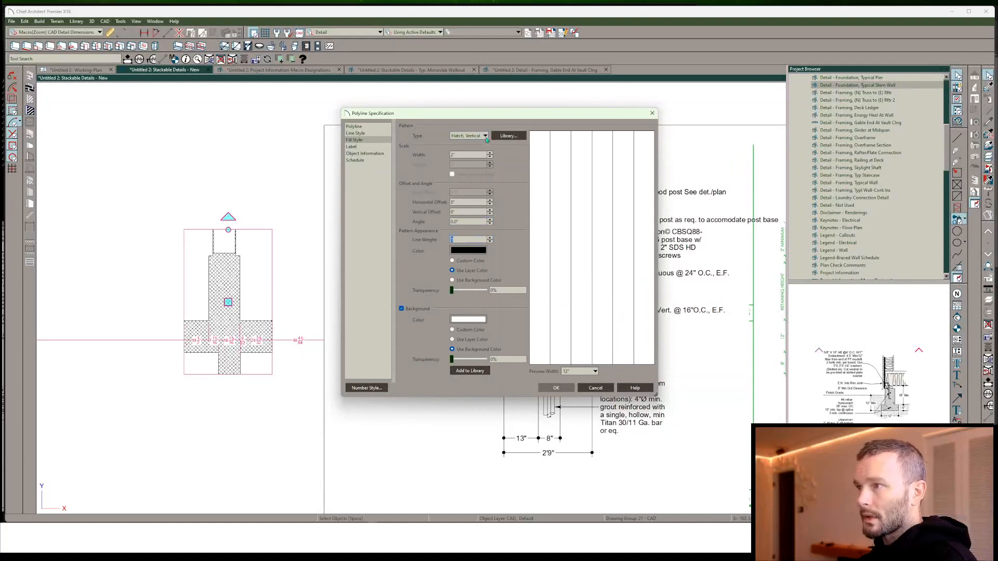
left_click(468, 135)
left_click(468, 143)
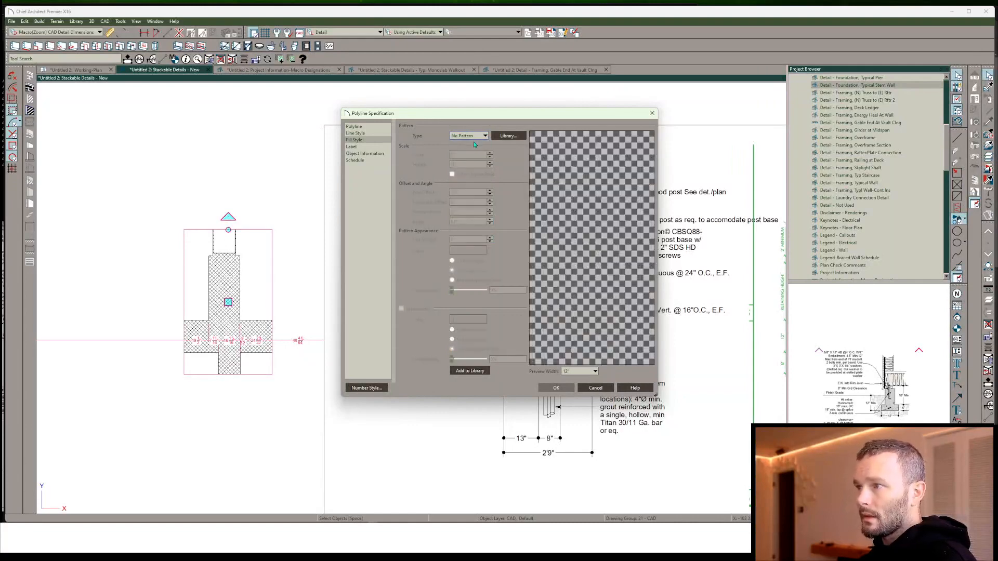
left_click(557, 388)
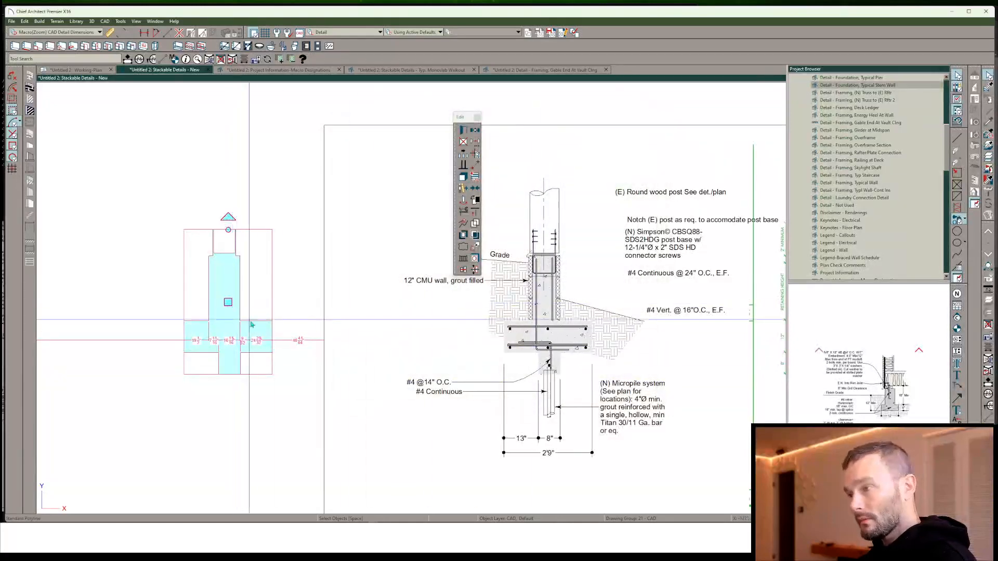
Move the merged outline point to point from its footing corner onto the matching footing corner in the detail
key("p")
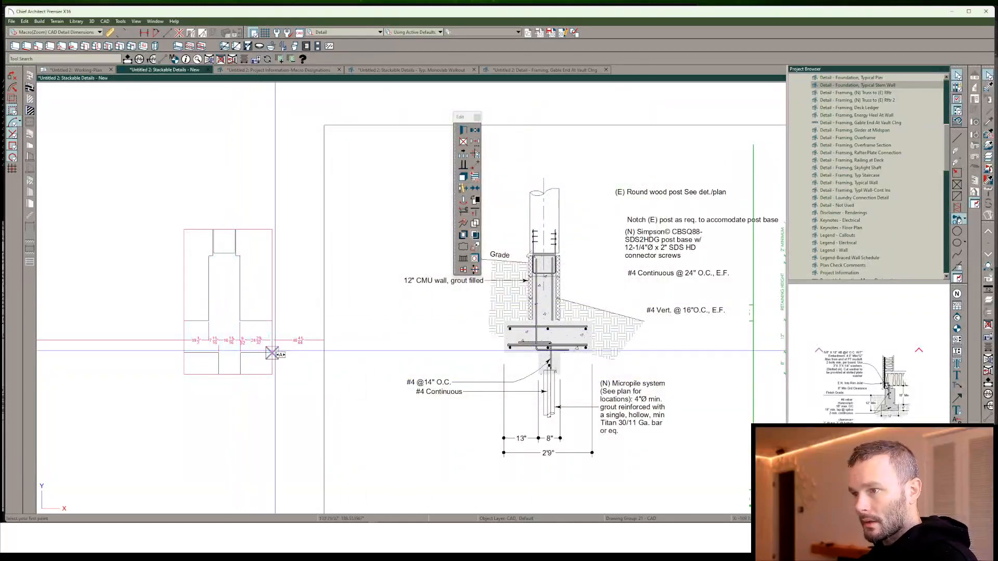
left_click(272, 353)
left_click(592, 353)
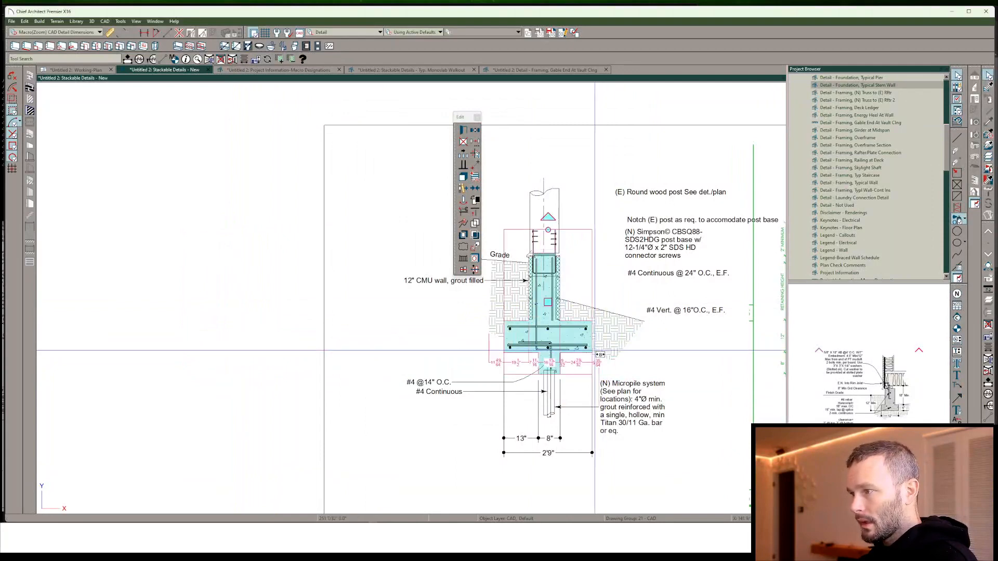
Change the merged outline's line weight and turn on the display of line weights
key("ctrl+e")
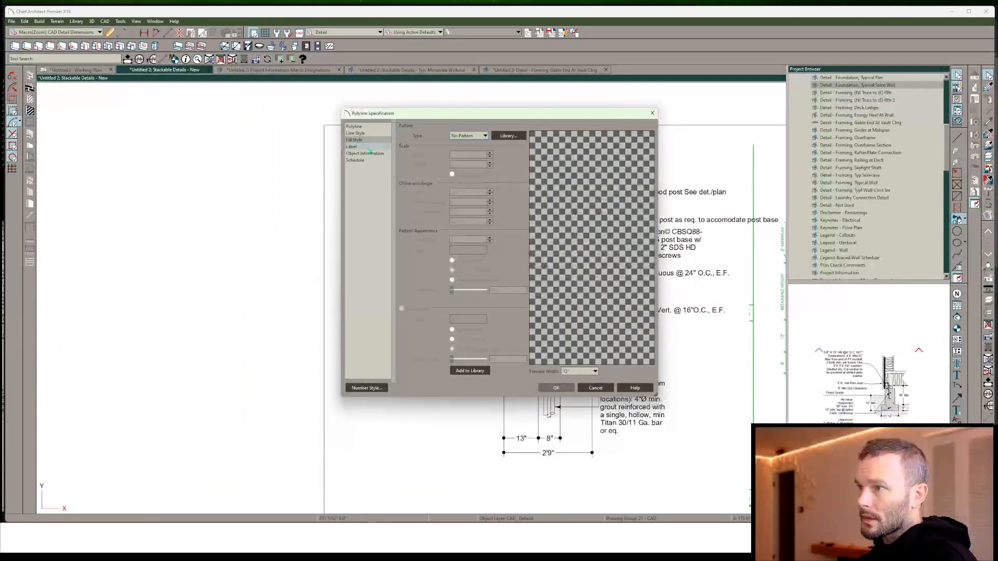
left_click(356, 133)
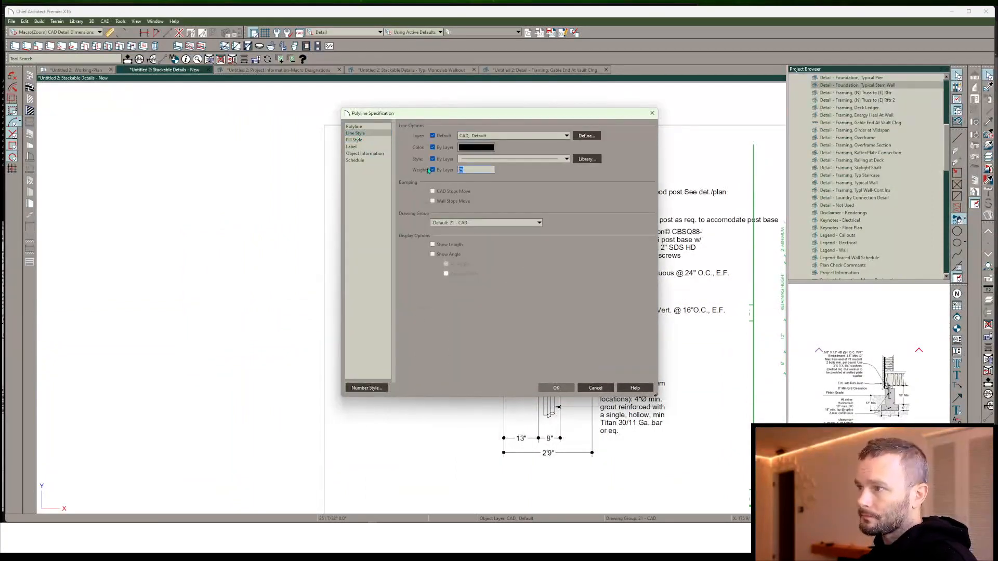
key("Return")
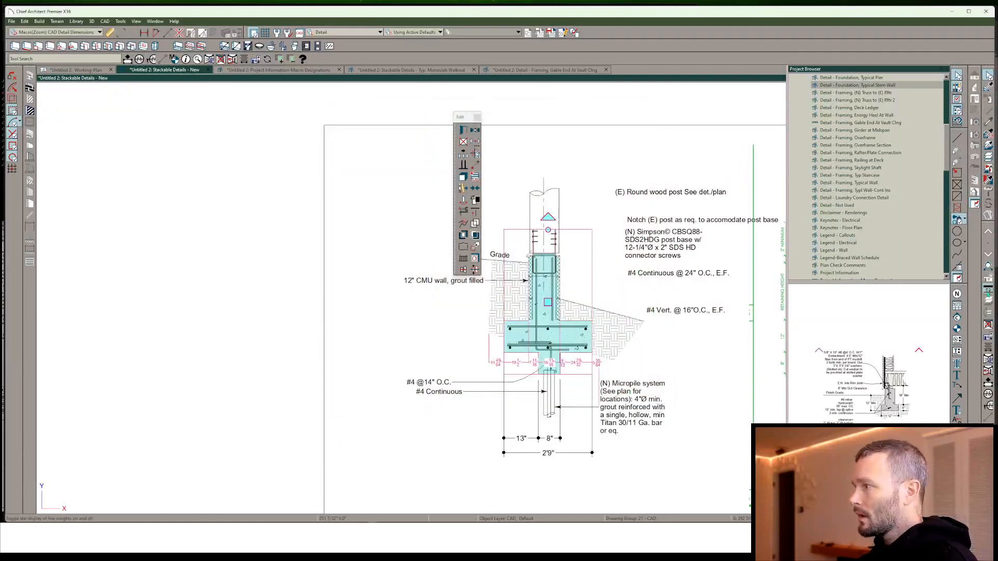
left_click(988, 291)
scroll(687, 334, "up", 2)
key("Escape")
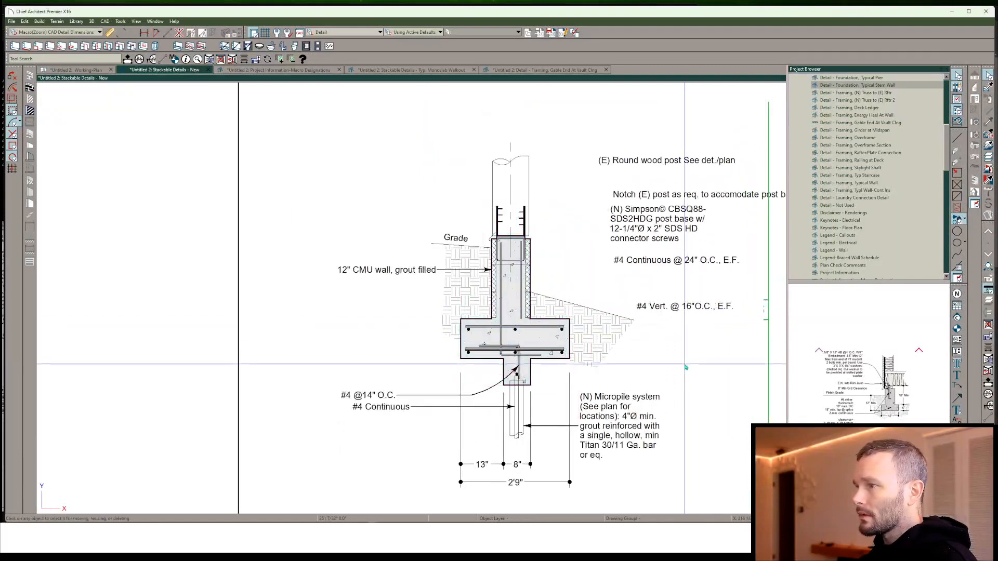
Compare the outlined wall, footing and notes with the green reference detail
middle_click_drag(684, 367, 562, 370)
scroll(562, 370, "down", 4)
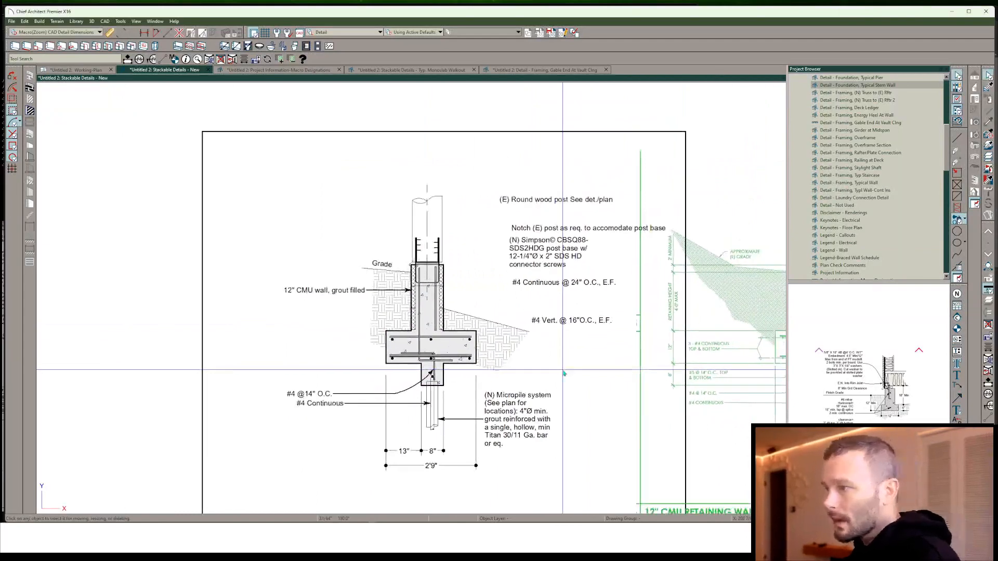
scroll(400, 349, "up", 1)
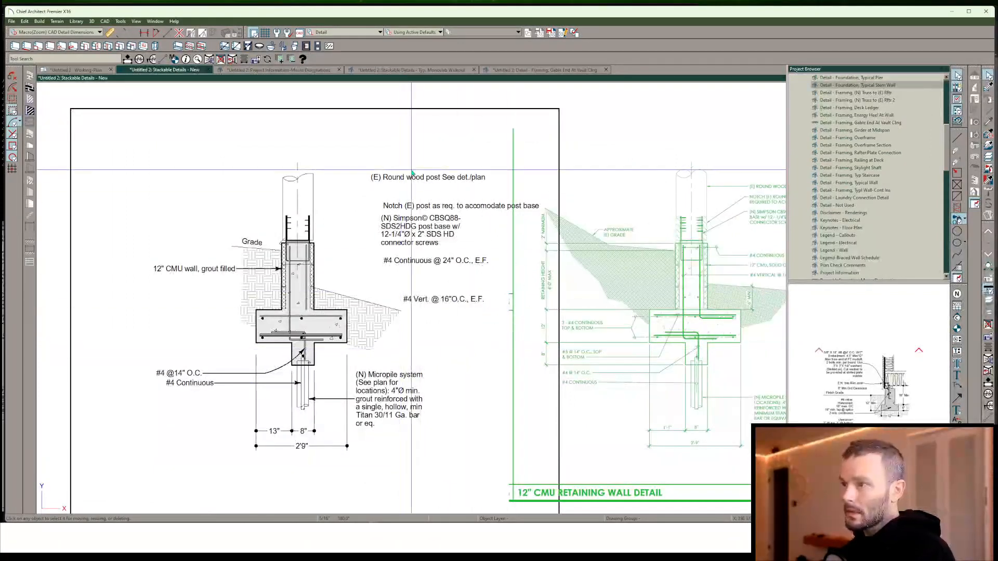
middle_click_drag(467, 277, 461, 279)
scroll(395, 291, "down", 5)
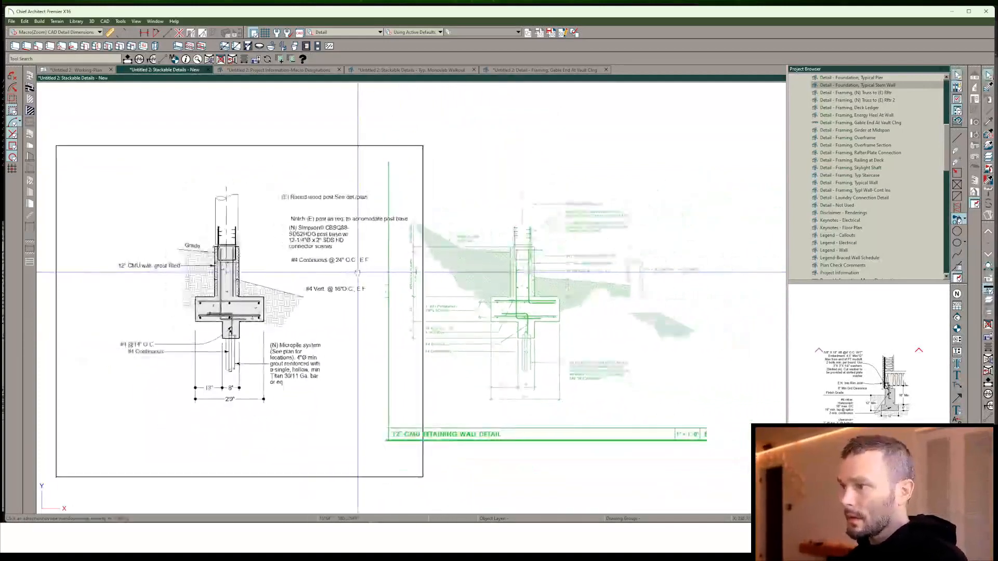
scroll(357, 308, "up", 3)
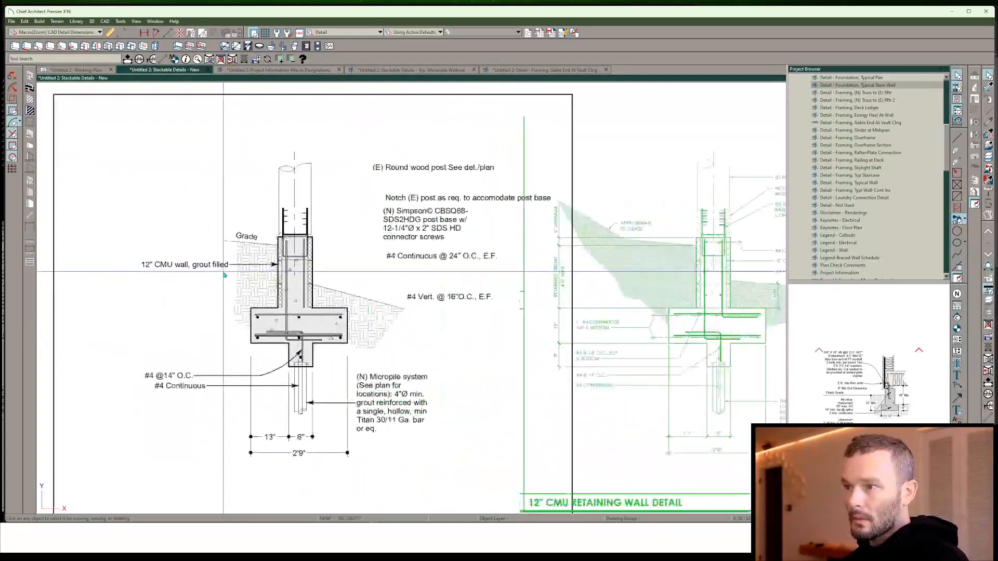